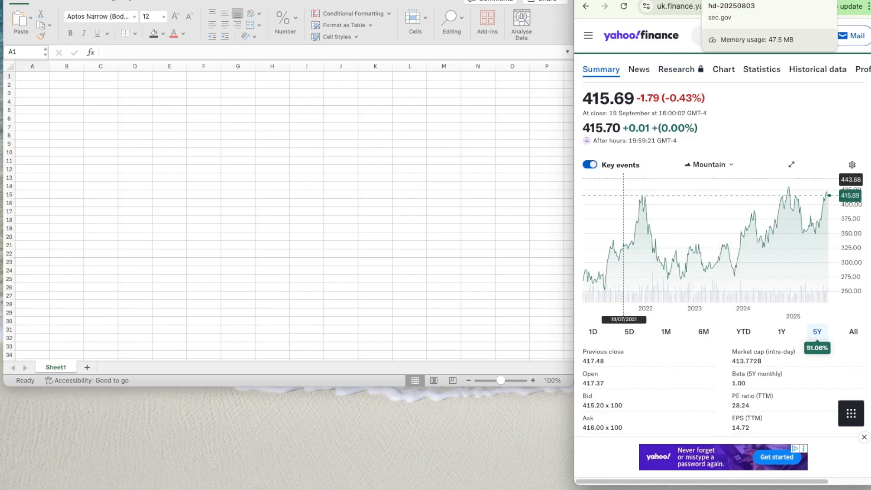
- Review Home Depot's 10-Q earnings statement, the EDGAR filing list down to the 10-K entry, and the fiscal 2024 10-K's net sales tables
left_click(722, 0)
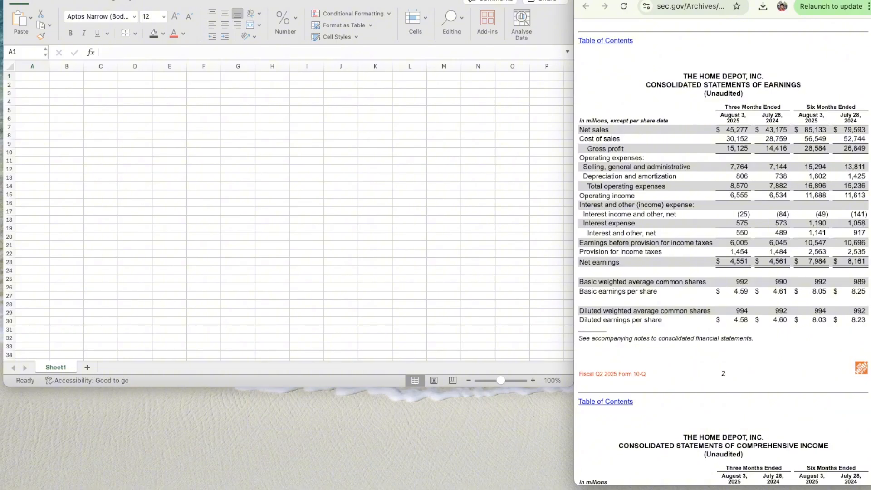
left_click(680, 0)
left_click(641, 0)
scroll(702, 162, "down", 12)
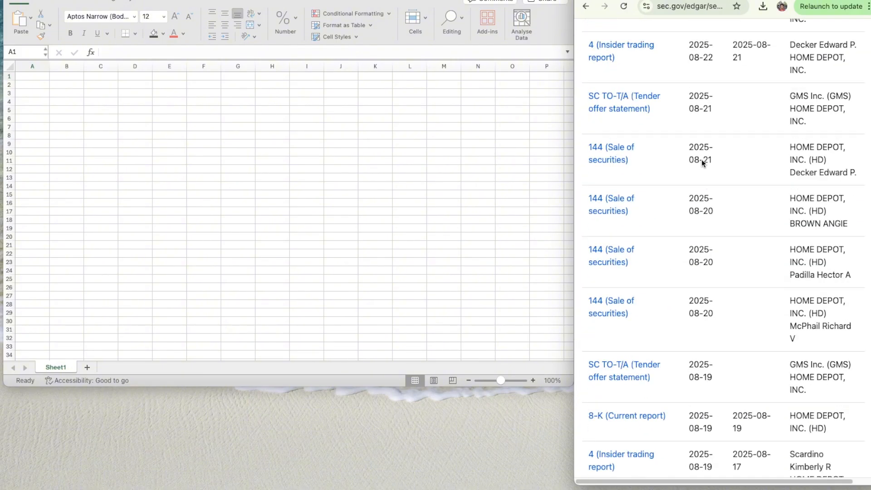
scroll(702, 163, "up", 20)
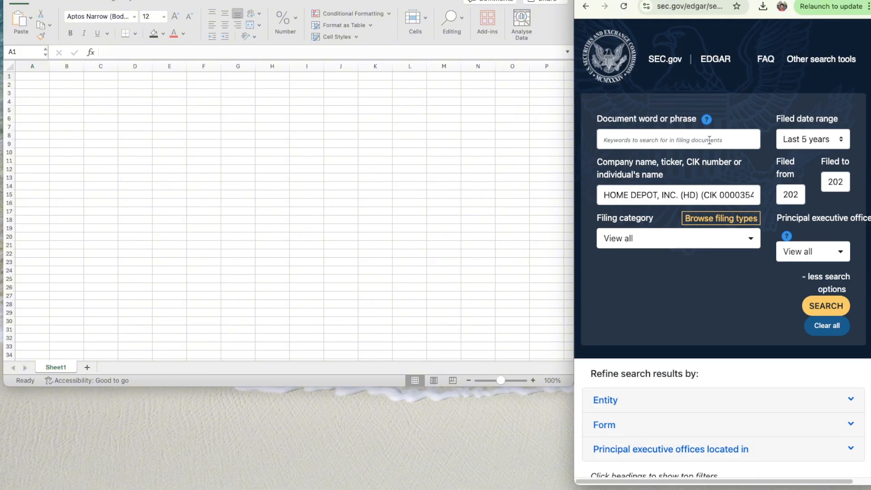
scroll(703, 272, "down", 10)
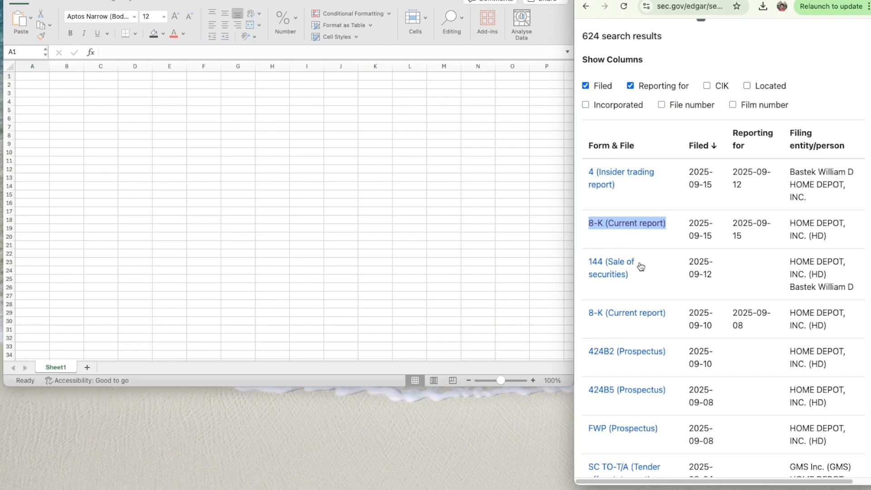
scroll(680, 285, "down", 6)
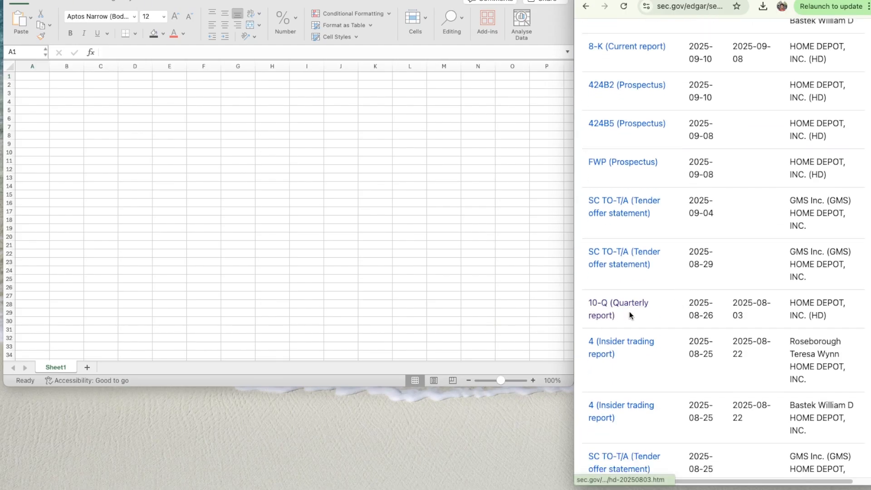
scroll(662, 314, "down", 6)
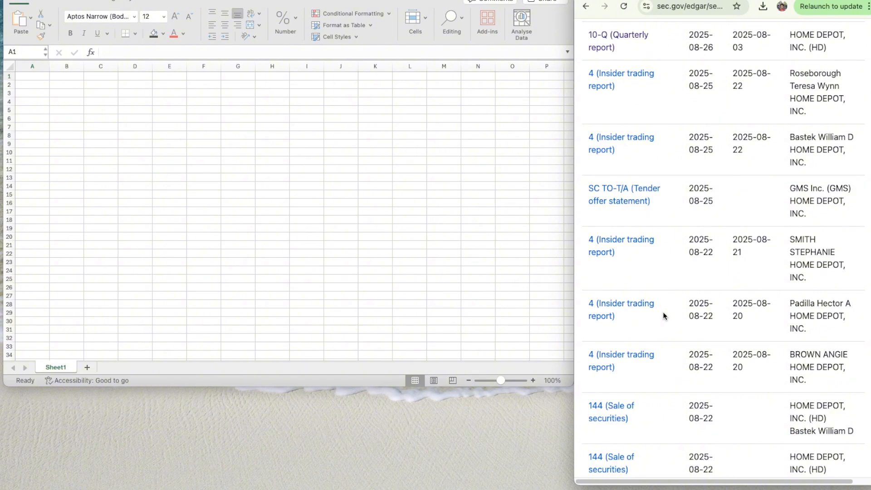
scroll(665, 299, "down", 5)
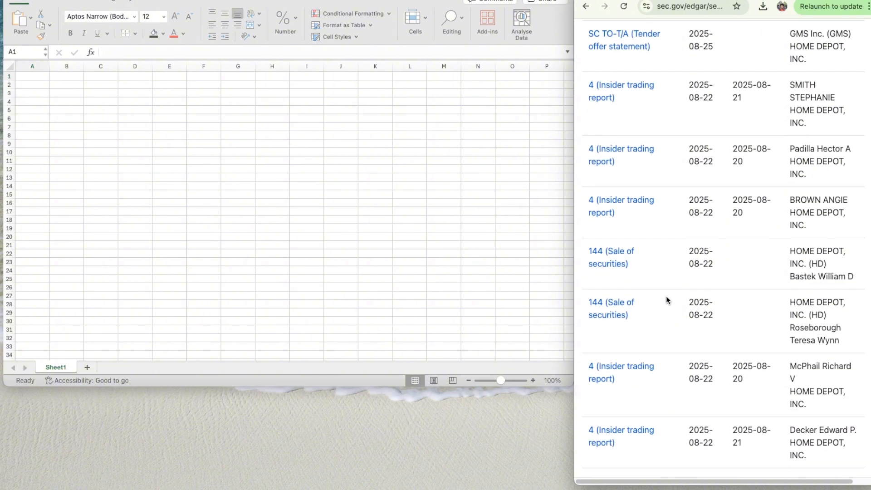
scroll(665, 299, "down", 17)
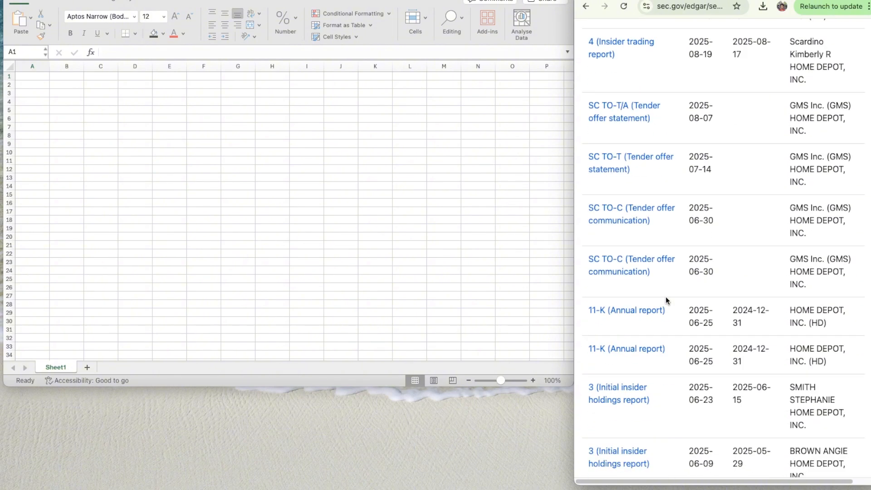
scroll(665, 298, "down", 13)
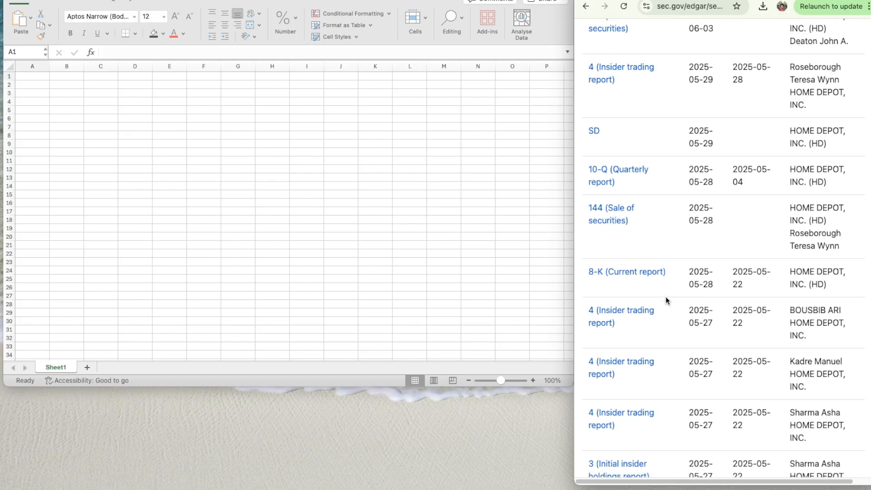
scroll(666, 296, "down", 16)
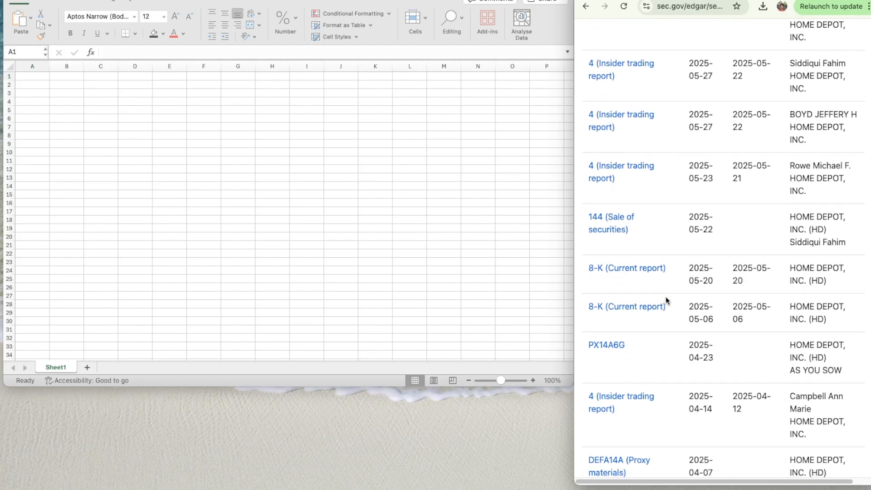
scroll(665, 296, "down", 20)
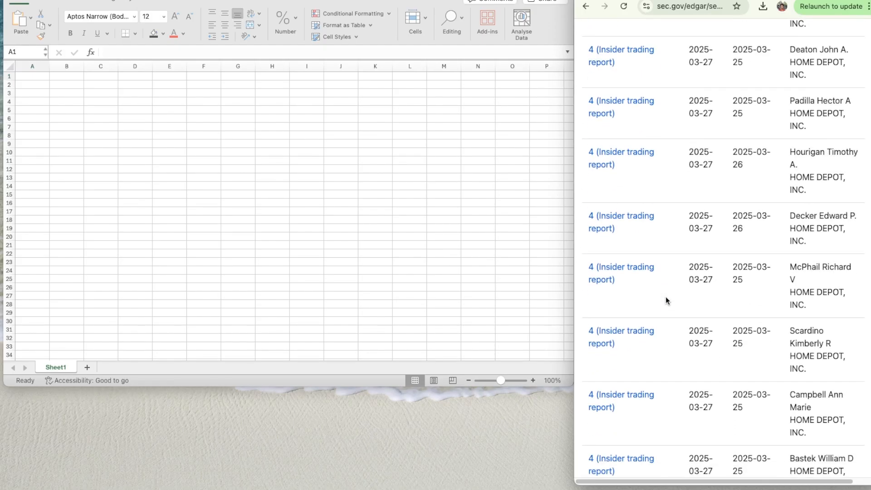
scroll(665, 296, "down", 1)
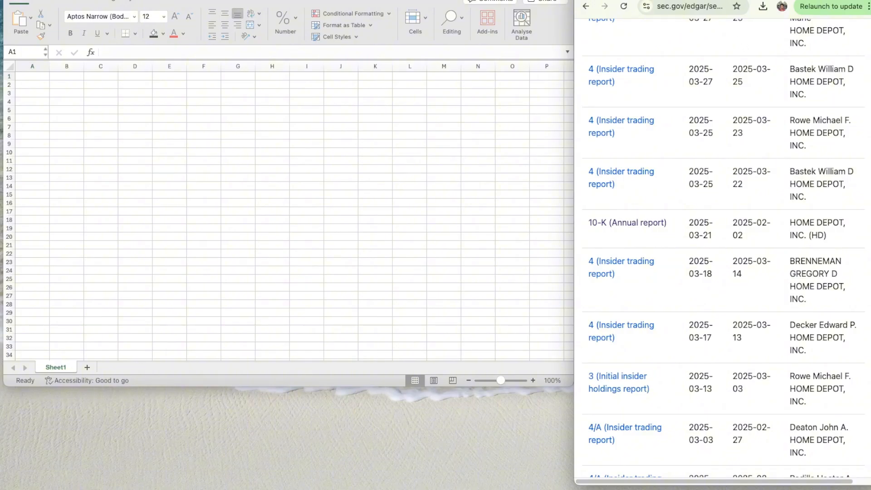
left_click(733, 0)
left_click(708, 0)
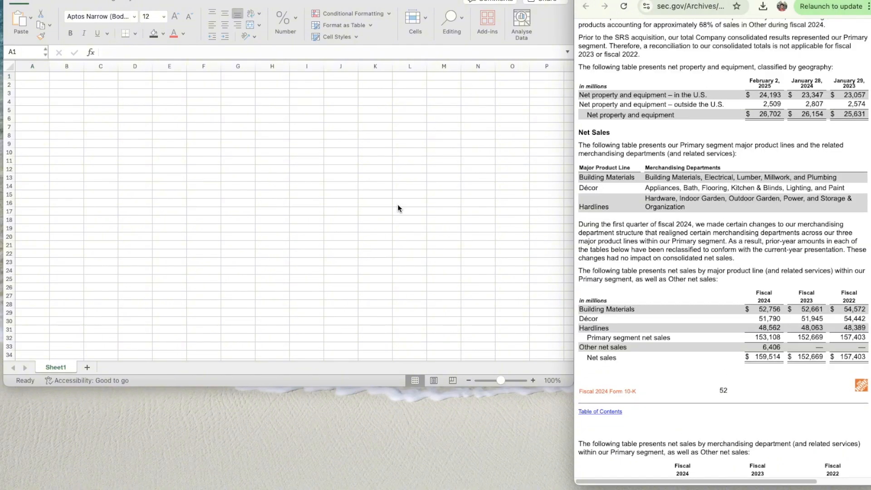
- Hide the gridlines on the blank Sheet1
left_click(189, 162)
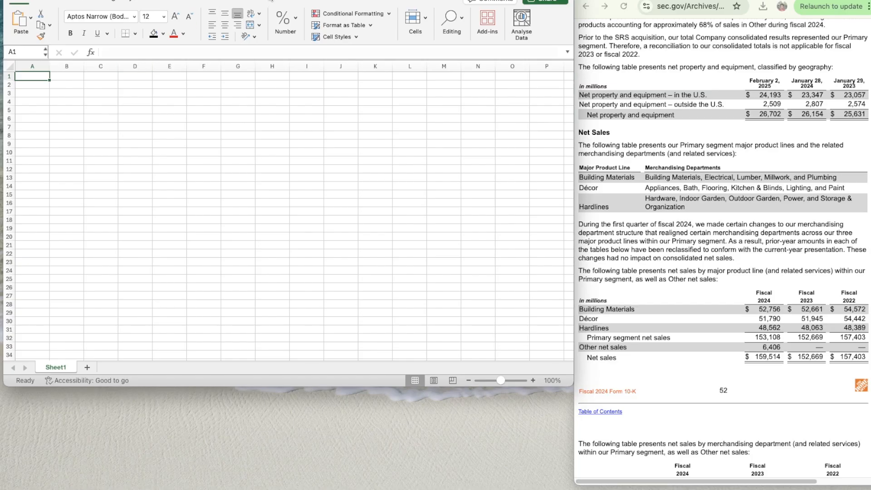
left_click(213, 1)
left_click(213, 1)
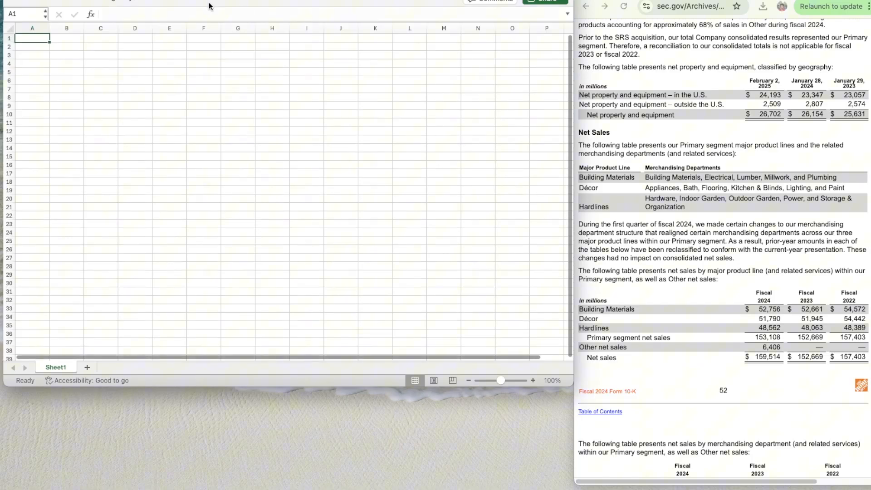
left_click(127, 1)
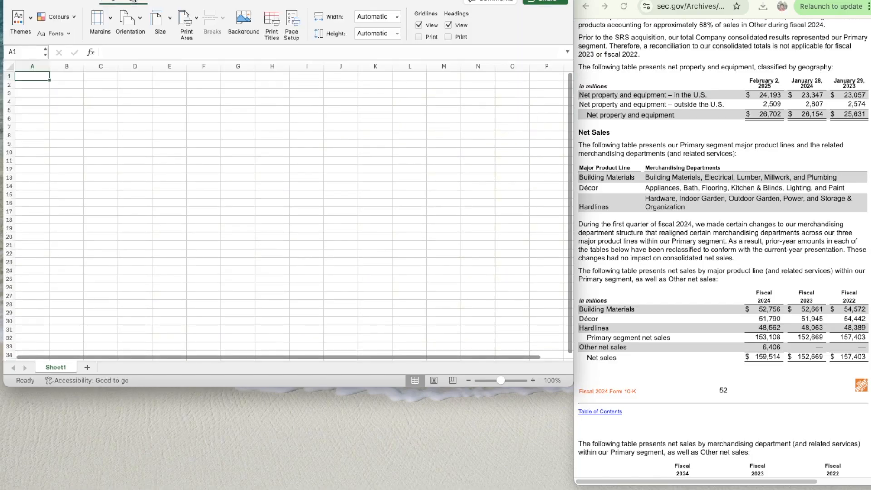
left_click(418, 26)
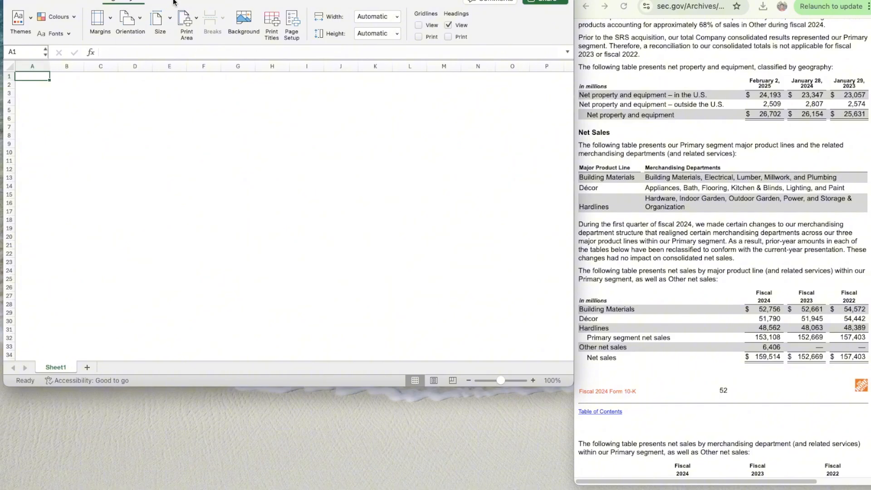
- Freeze the first column of the sheet and insert a new column before it
left_click(271, 1)
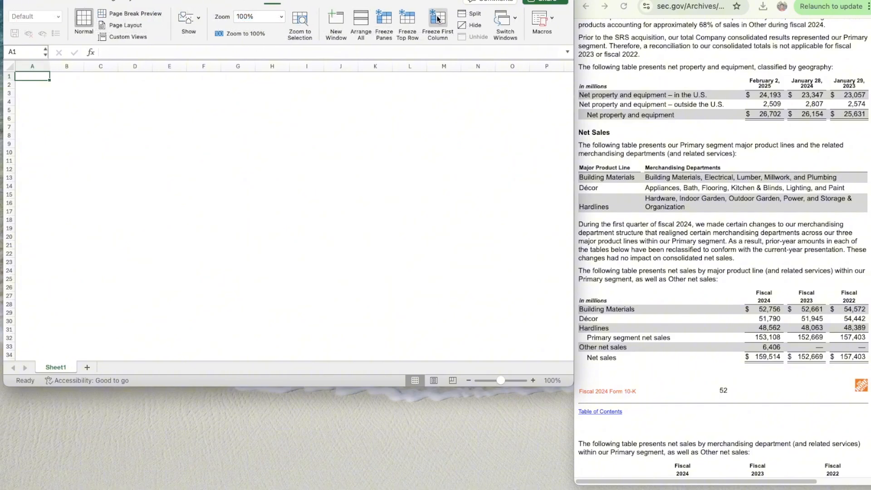
right_click(23, 65)
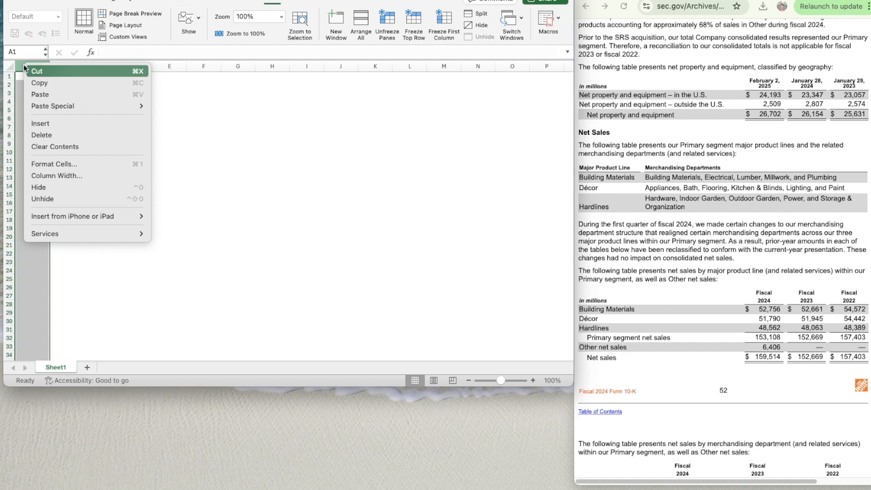
left_click(44, 122)
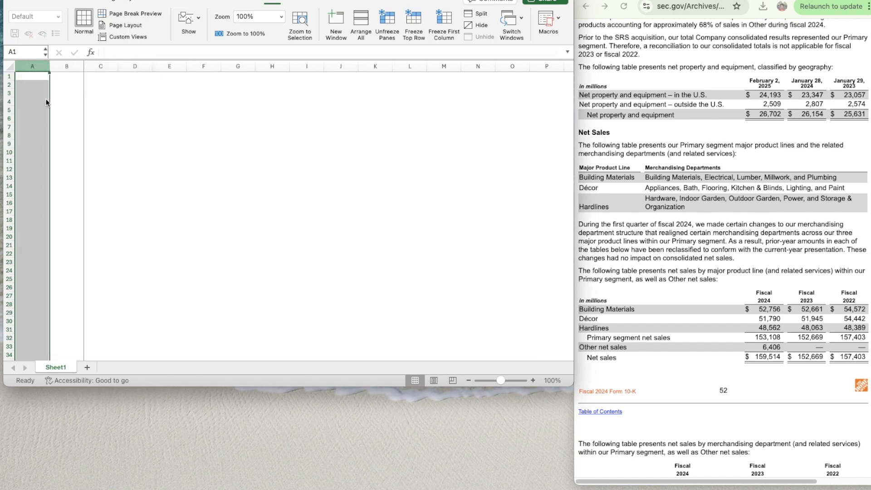
- Narrow column A to a thin margin and widen column B to about twice its default width
left_click_drag(50, 64, 97, 65)
left_click(63, 94)
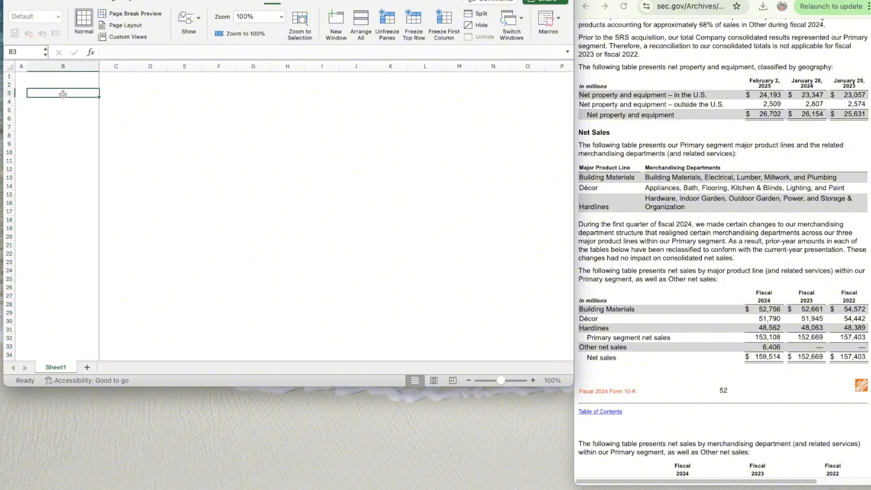
key("Tab")
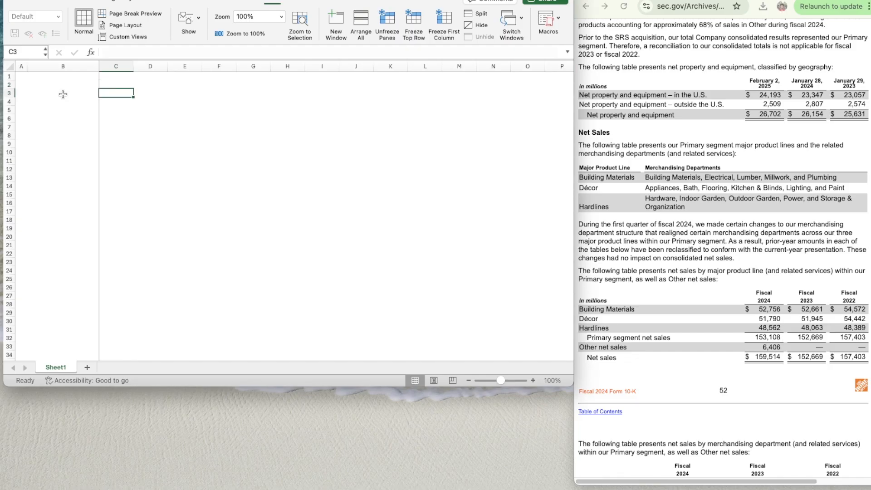
- Enter HD in A1 and convert it to the Stocks data type, choosing THE HOME DEPOT, INC. on the New York Stock Exchange
key("ctrl+Home")
type("HD")
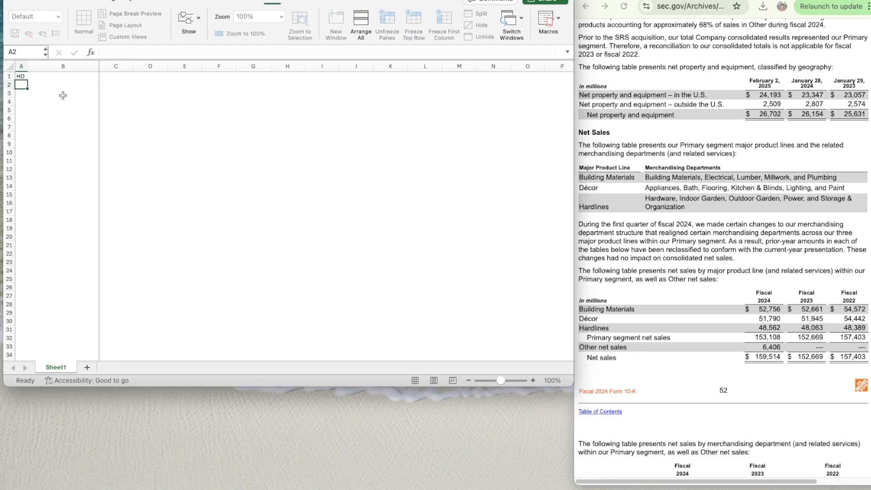
left_click(212, 1)
left_click(162, 19)
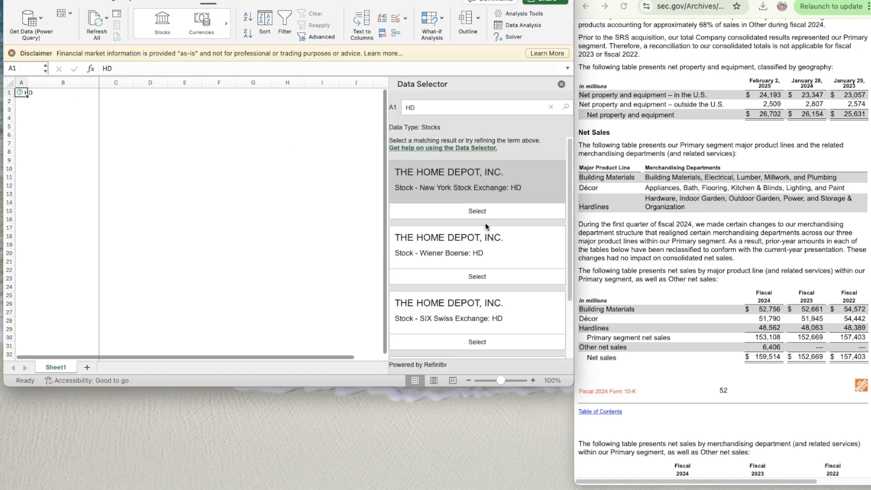
left_click(476, 210)
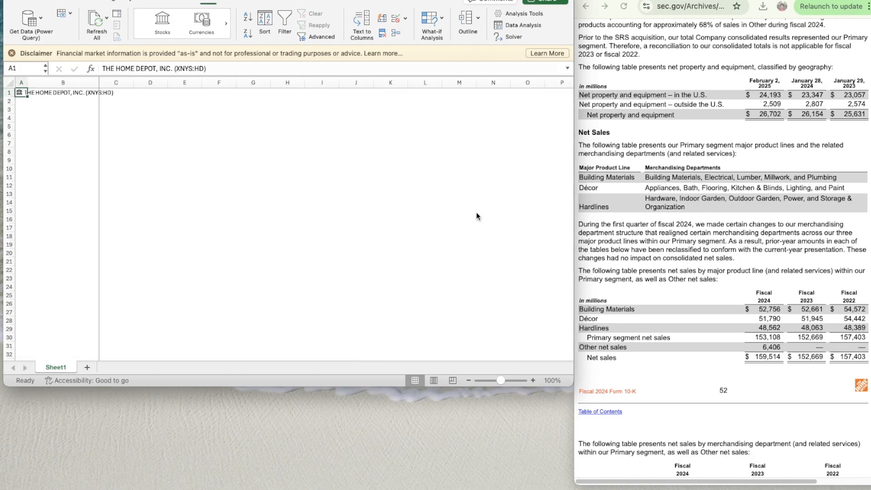
- Enter the bold labels Ticker in C3 and Date in C4
left_click(135, 104)
left_click(120, 110)
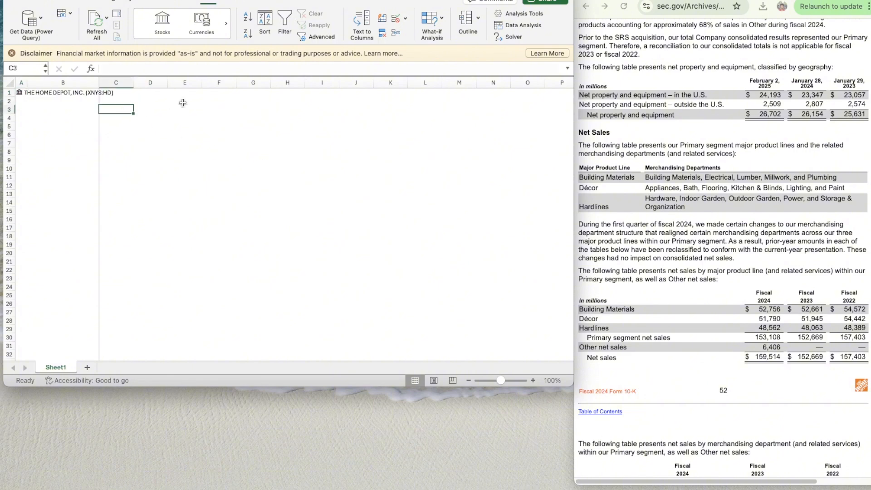
type("Ticker")
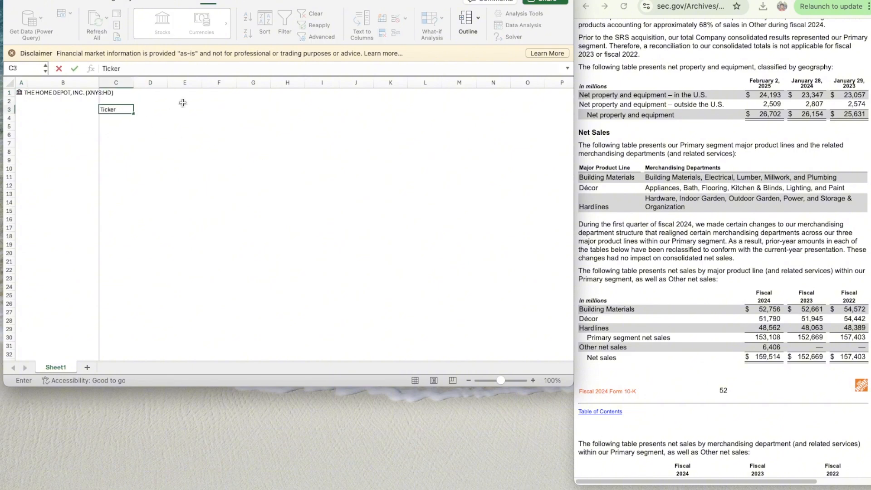
key("Return")
key("Up")
key("super+b")
key("Down")
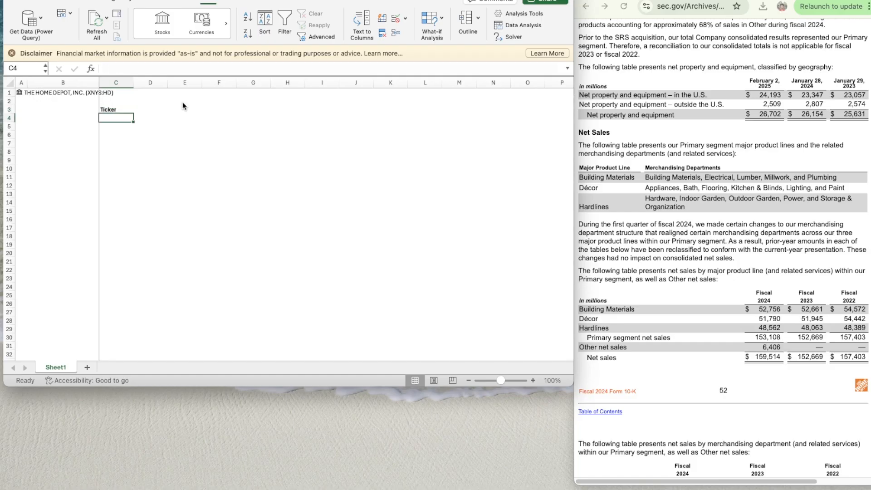
type("Date")
key("Tab")
key("Left")
key("super+b")
key("Right")
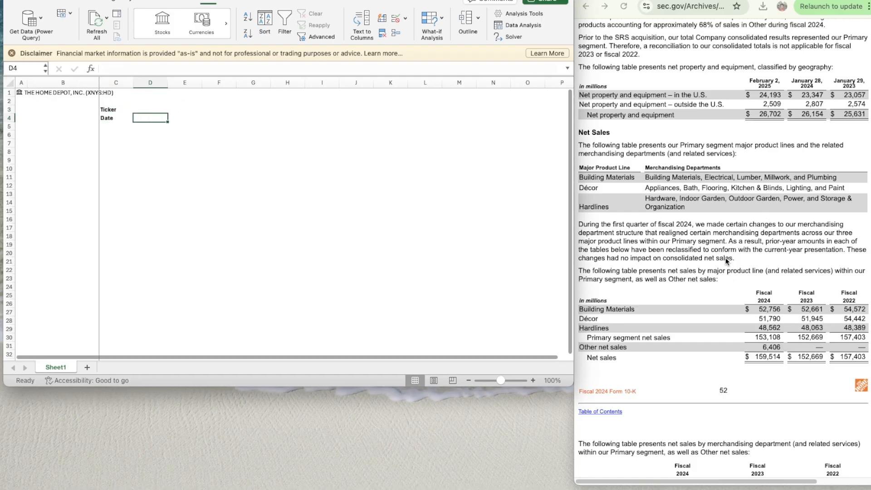
- Enter the bold label Current in F3
left_click(532, 380)
left_click(533, 380)
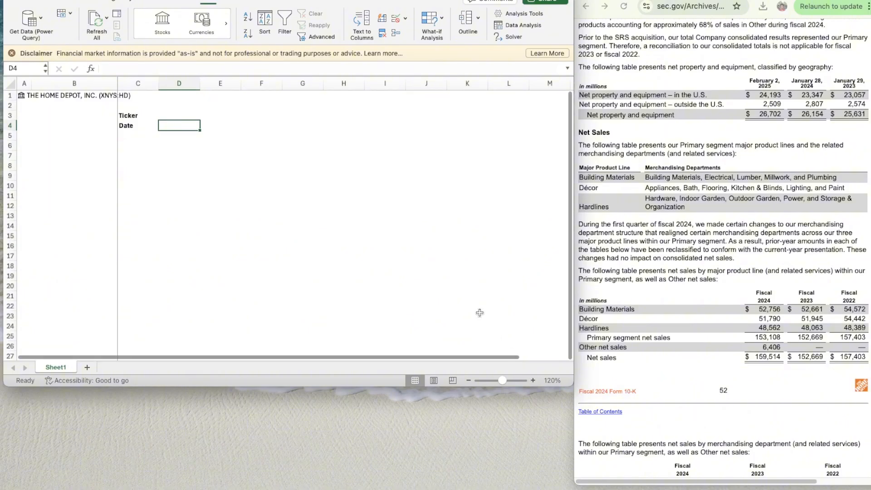
left_click(215, 131)
key("Left")
key("Up")
key("Up")
key("Right")
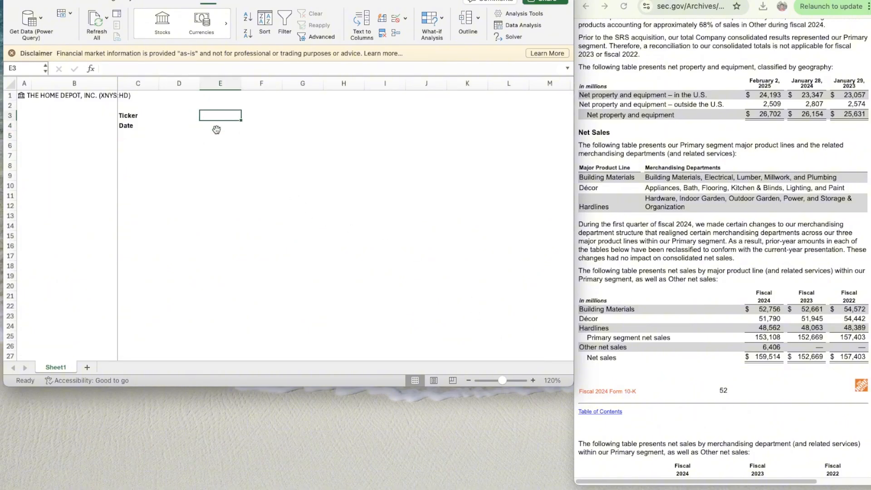
key("Right")
key("Left")
key("Right")
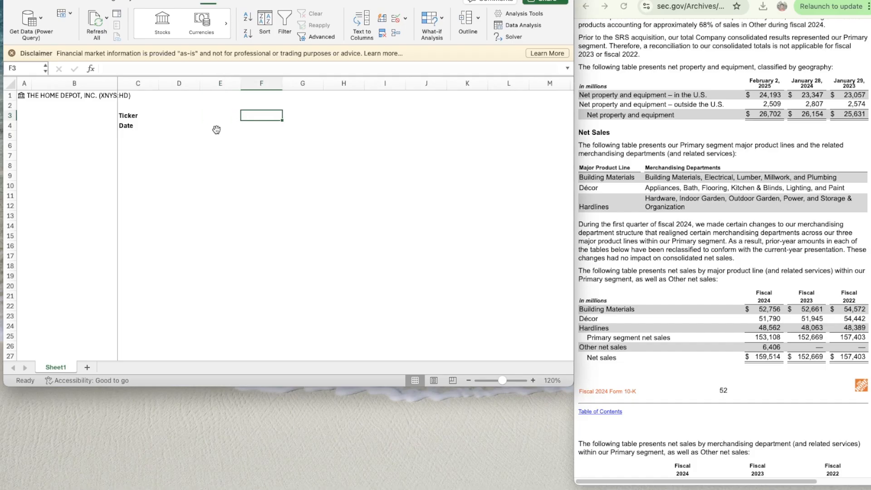
type("Current Price")
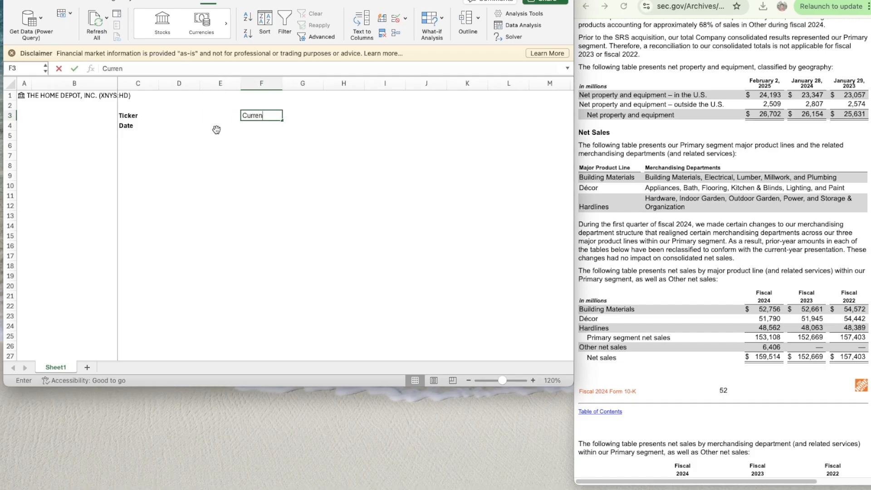
key("BackSpace")
key("BackSpace")
key("BackSpace")
key("BackSpace")
key("BackSpace")
key("BackSpace")
key("Return")
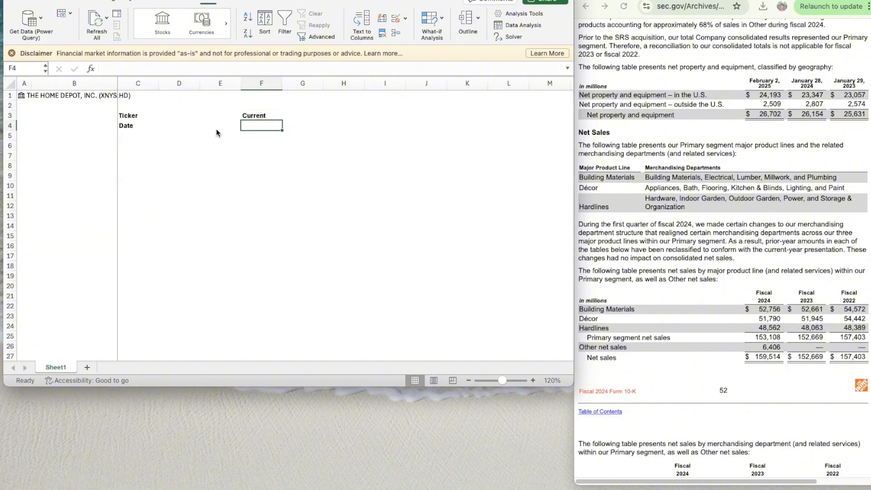
- Enter the bold labels Implied in F4 and Up/Down in I4
type("Implied")
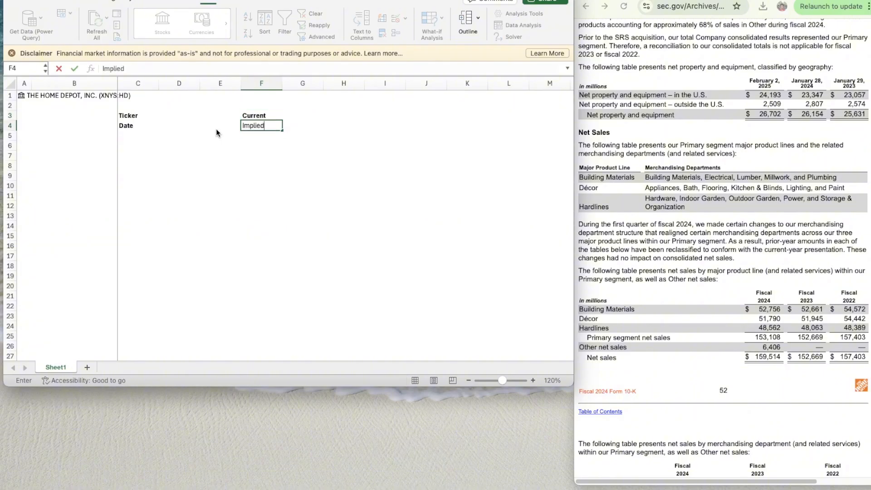
key("Tab")
key("Tab")
key("Tab")
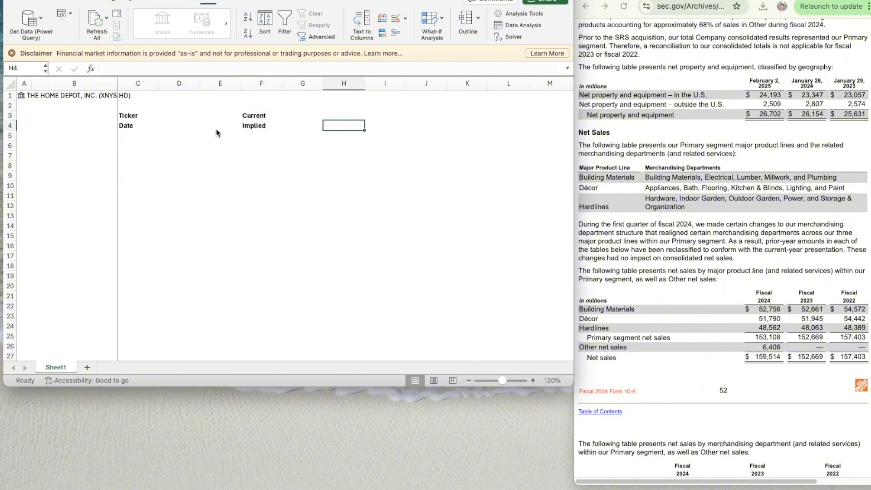
key("Left")
key("Right")
type("Up/")
type("Down")
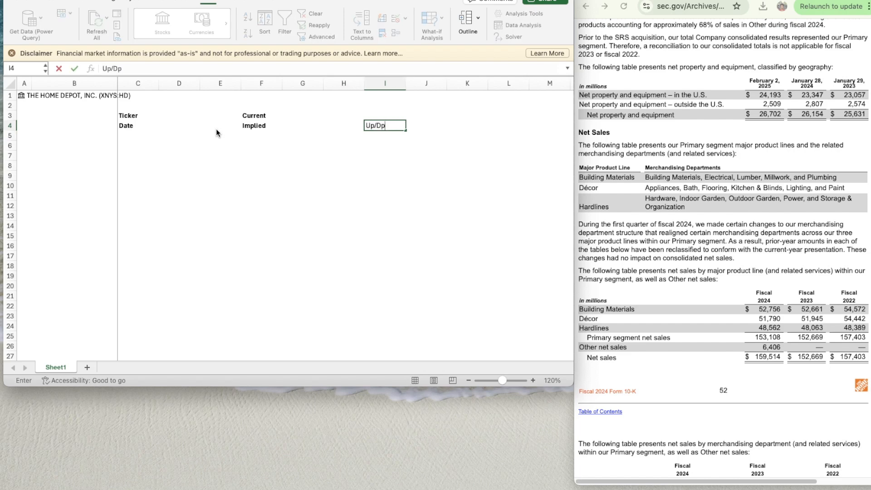
key("Return")
key("Up")
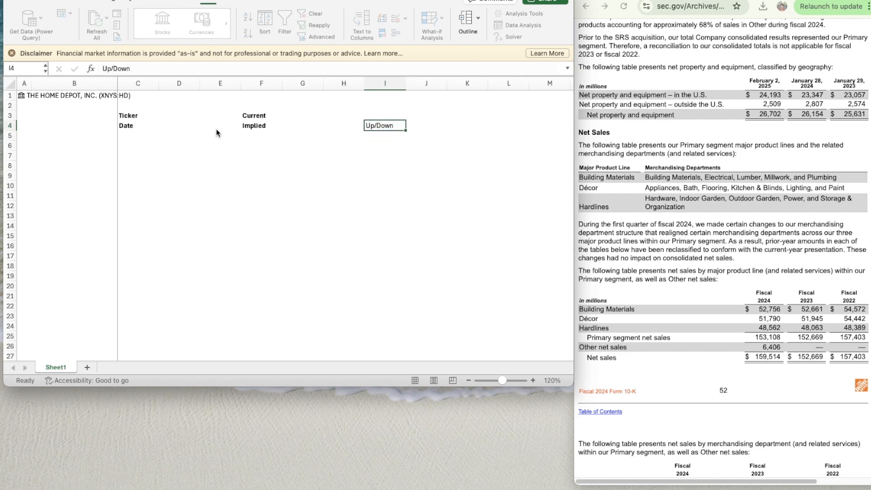
key("super+b")
- Pull the ticker symbol from the A1 stock data into D3 with =A1.[Ticker symbol]
key("Left")
key("Left")
key("Left")
key("Left")
key("Left")
key("Left")
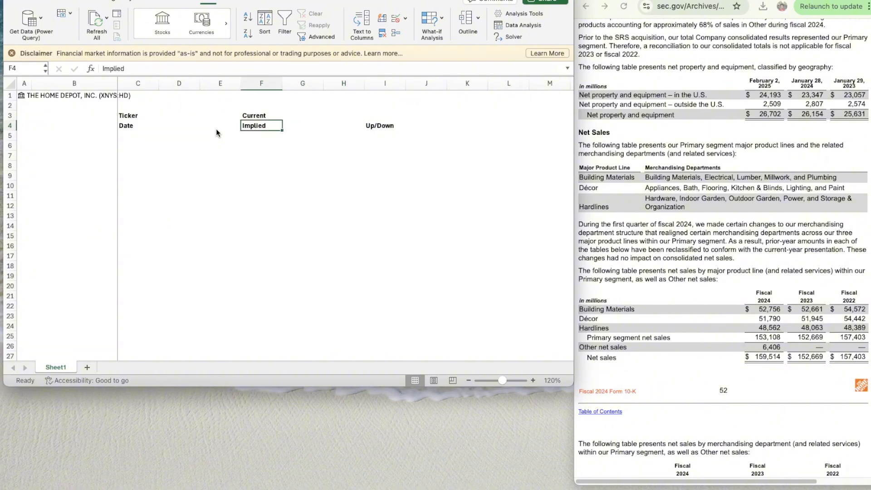
key("Right")
key("Up")
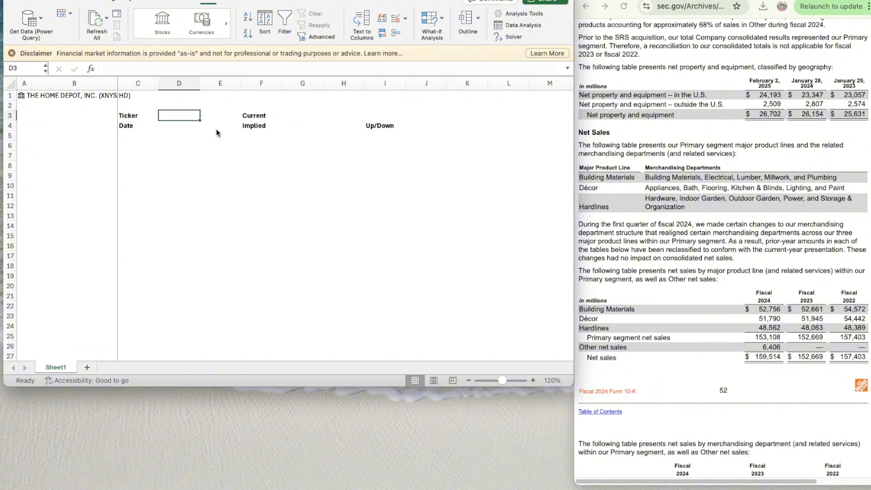
type("=A.")
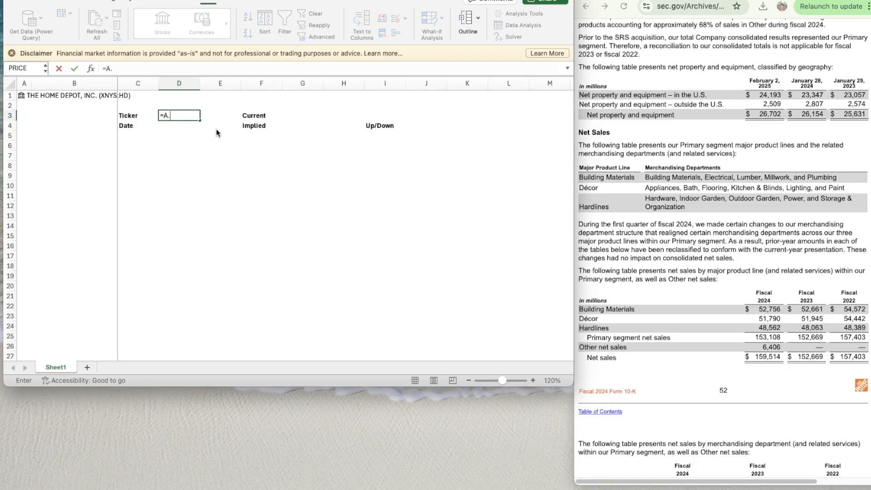
key("BackSpace")
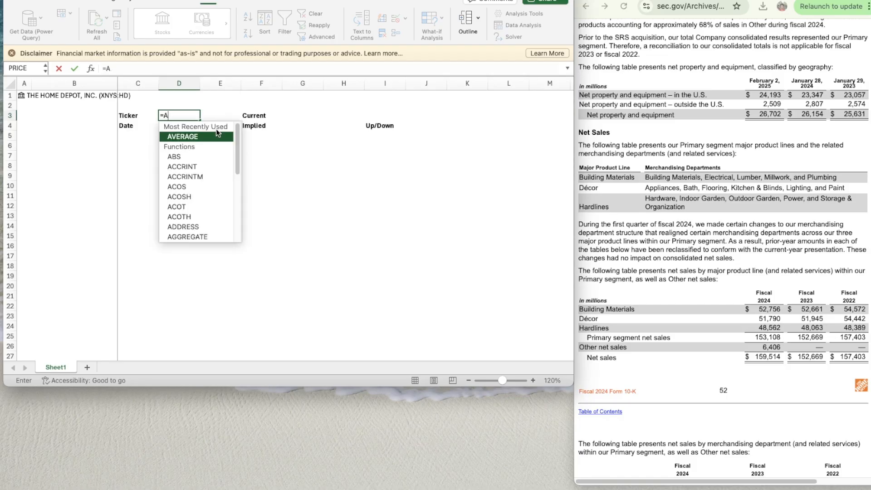
type("1.")
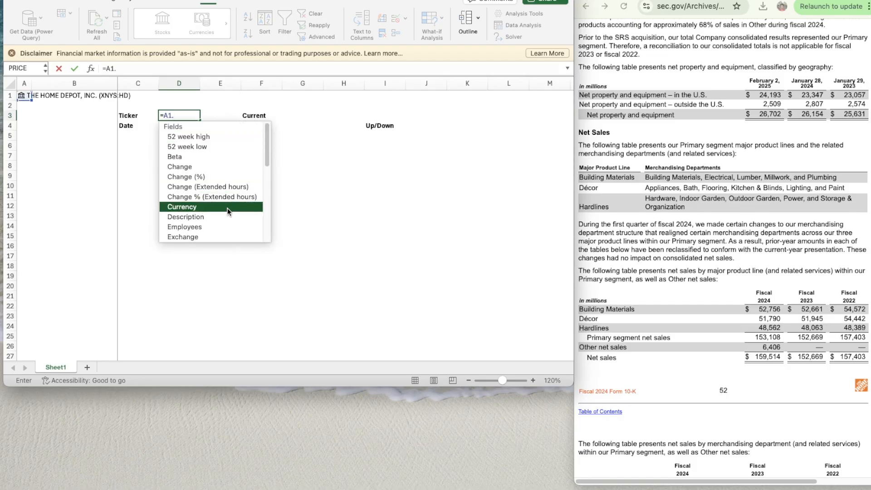
scroll(227, 208, "down", 5)
double_click(206, 208)
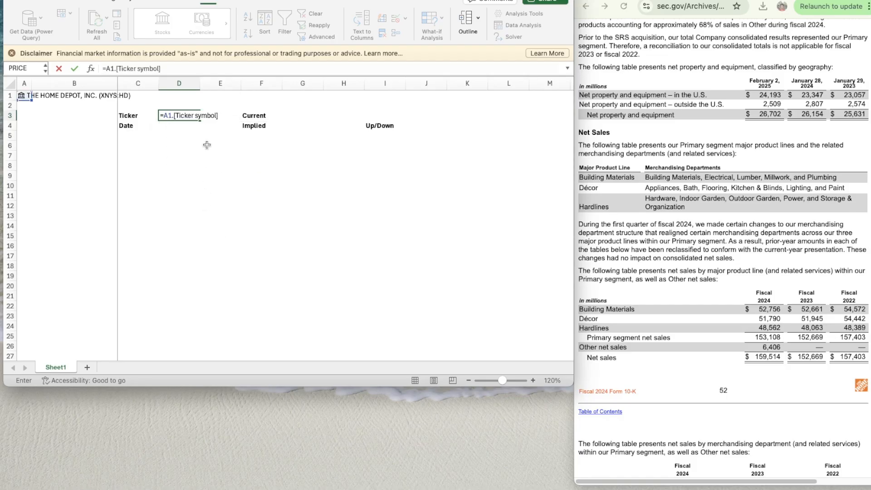
key("Return")
- Enter the date 20/09/2025 in D4
key("Up")
key("Down")
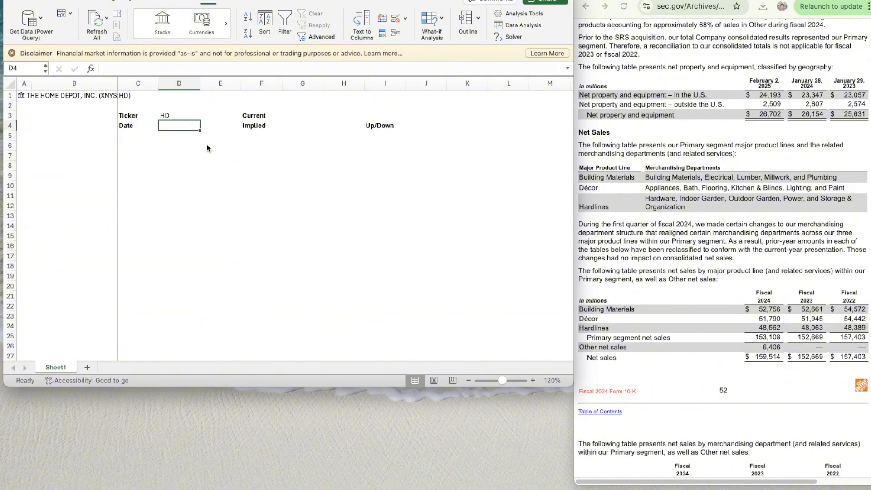
type("20/09/")
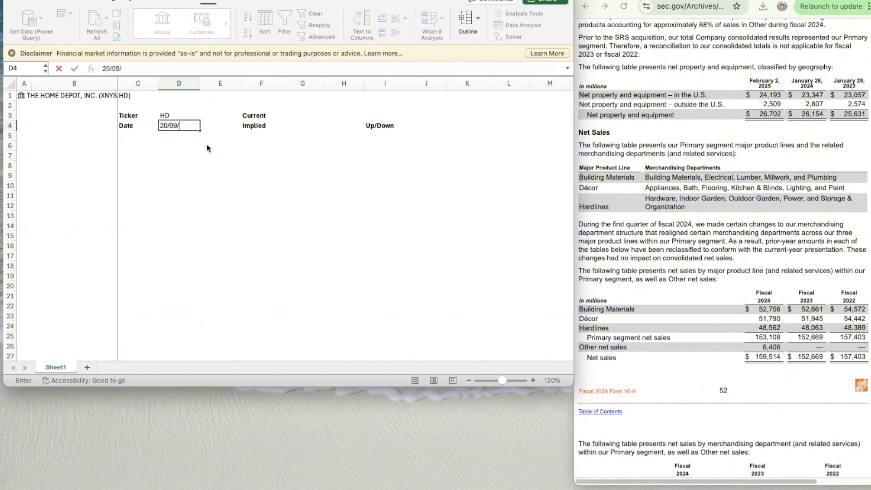
type("2025")
key("Return")
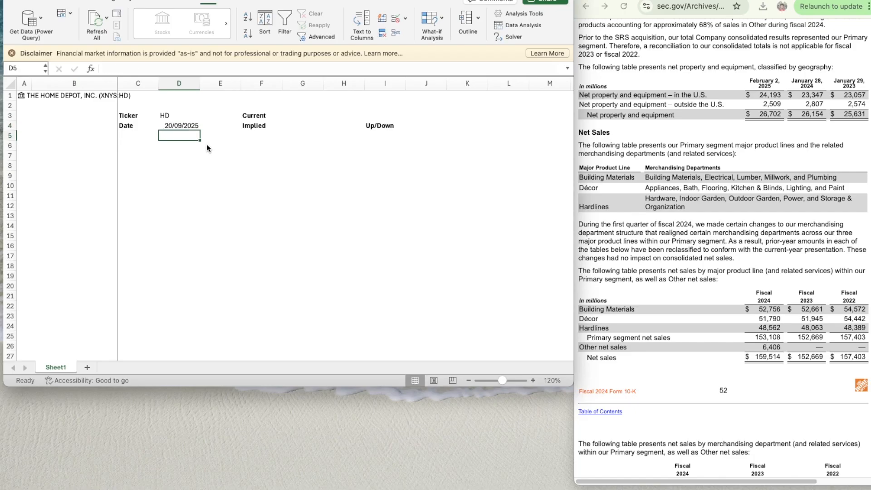
- Pull the current share price from the A1 stock data into G3 with =A1.Price
key("Up")
key("Right")
key("Right")
key("Right")
key("Up")
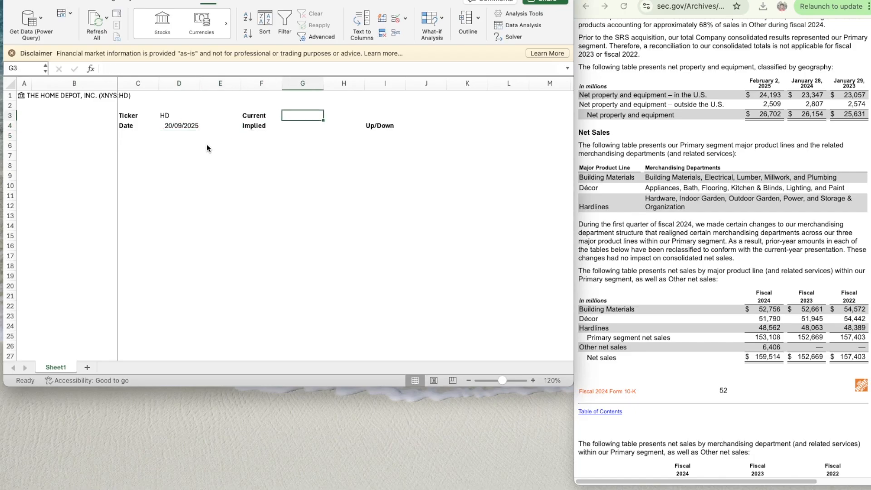
type("=A1.")
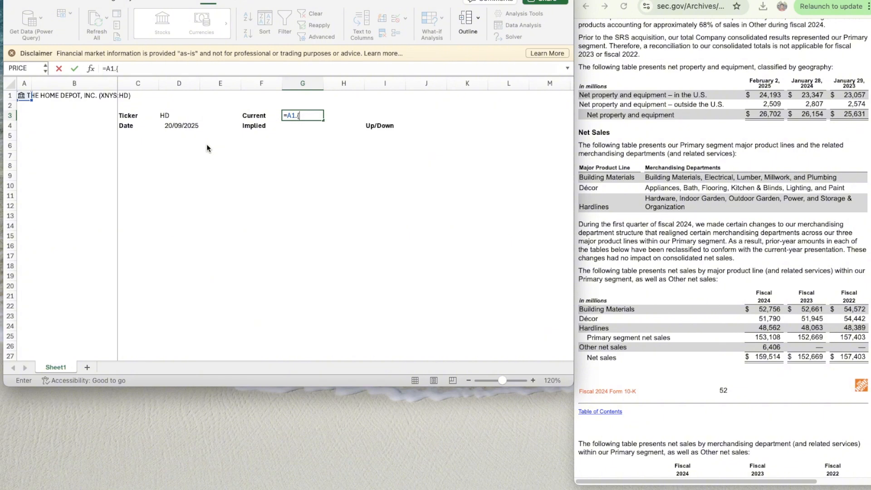
type("p")
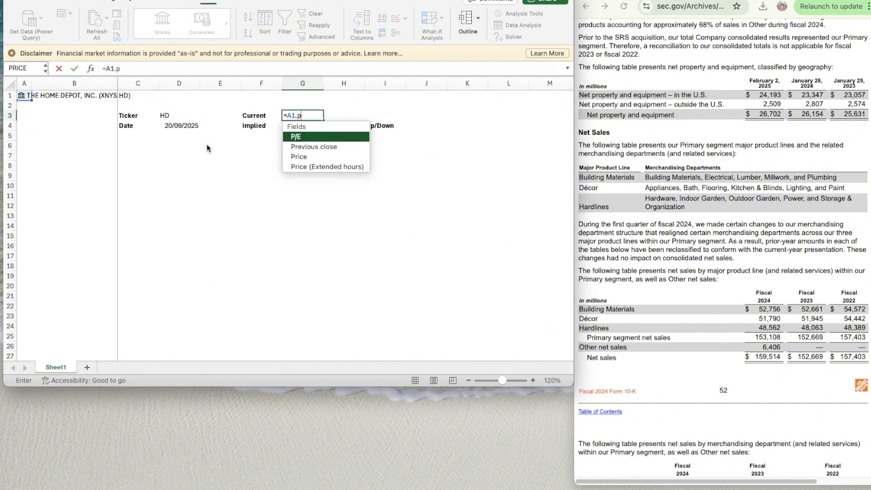
key("BackSpace")
type("[")
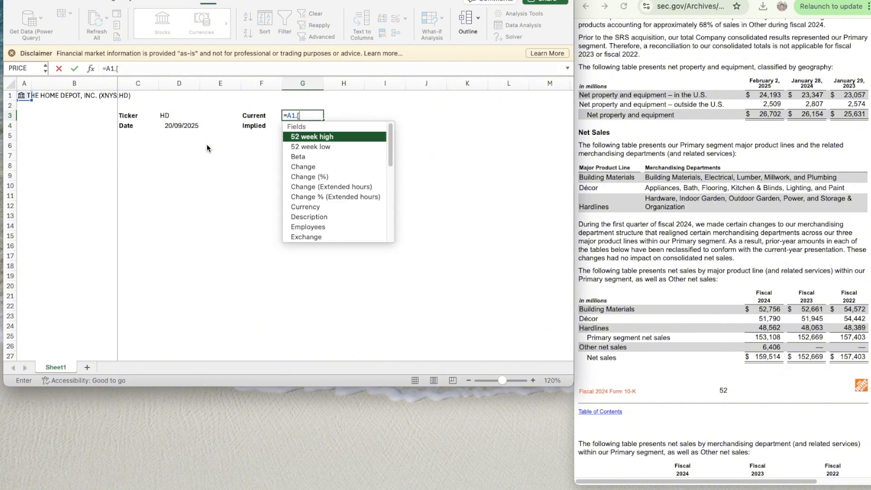
type("Pri")
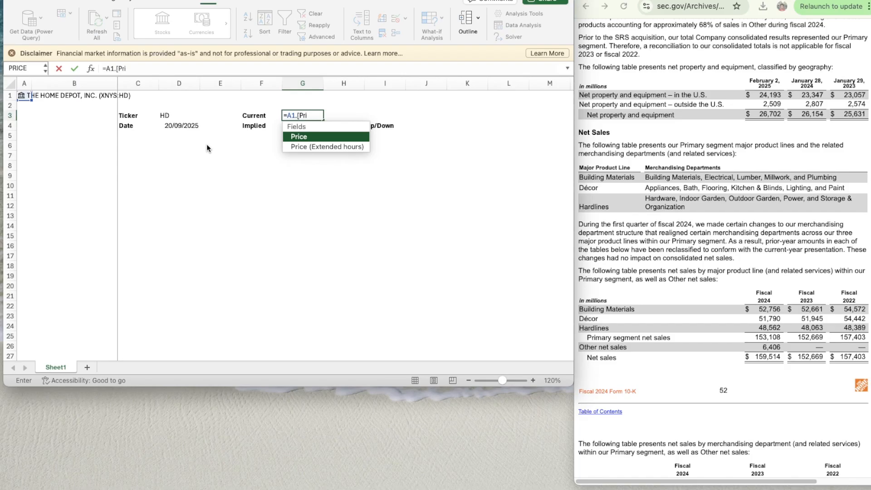
key("Tab")
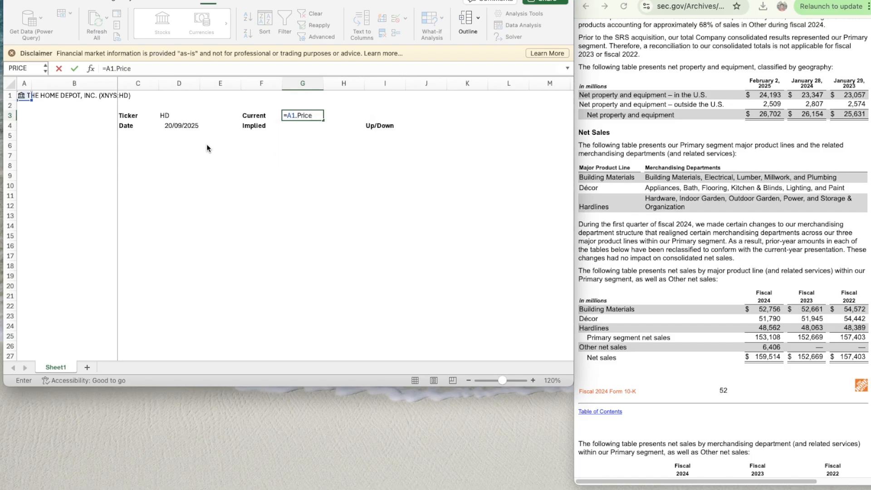
key("Return")
- Give the ticker and date value cells D3:D4 the lightest orange theme fill
key("Right")
key("Right")
key("Right")
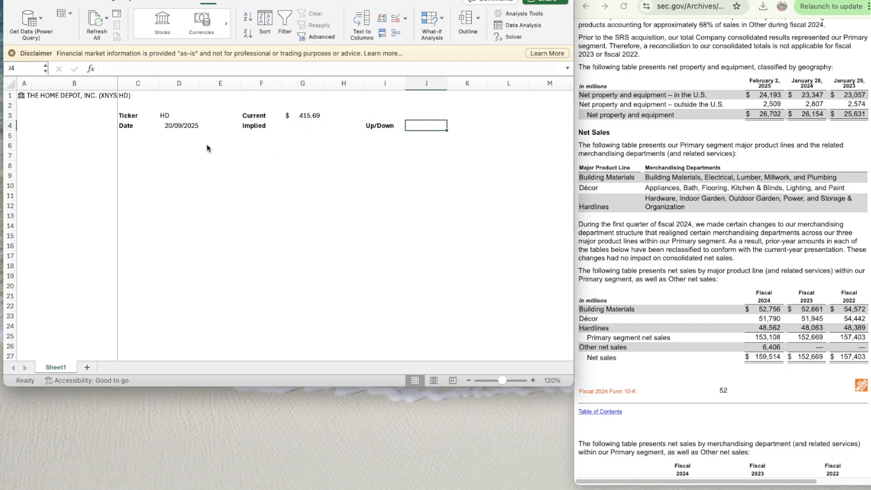
key("Left")
key("Left")
key("Left")
key("Left")
key("Left")
key("Left")
key("shift+Up")
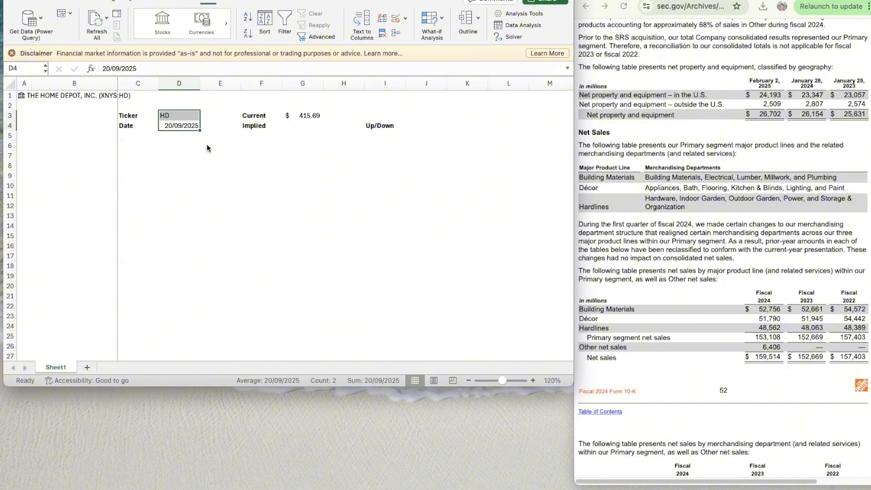
key("super+1")
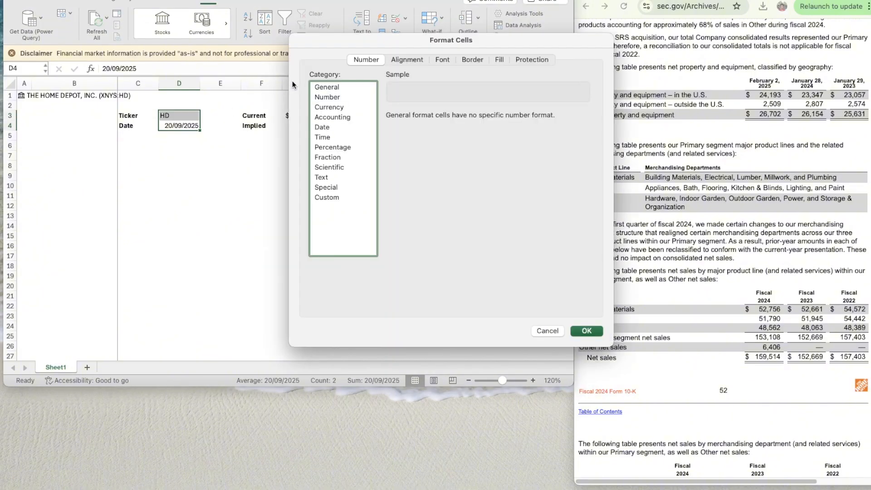
left_click(494, 59)
left_click(478, 59)
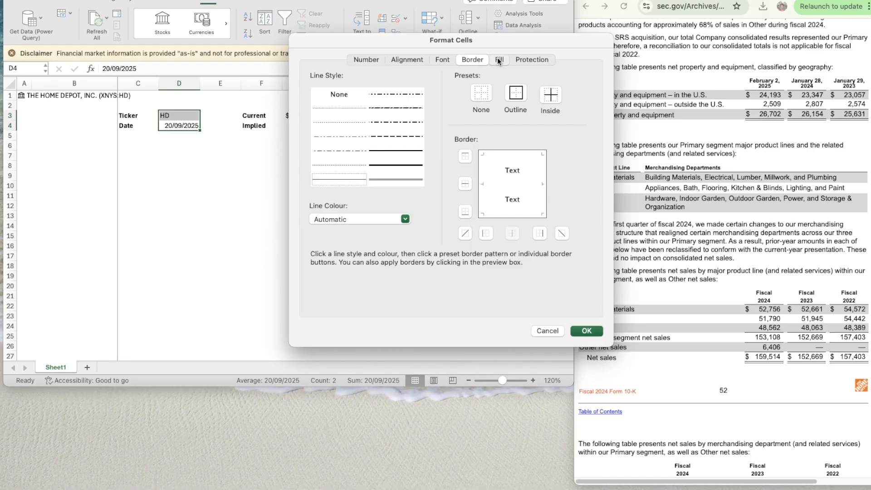
left_click(498, 59)
left_click(392, 99)
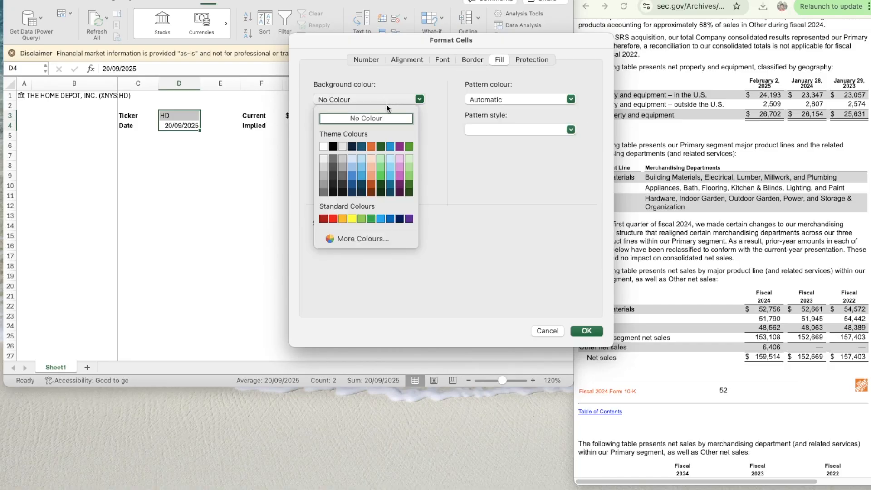
left_click(371, 159)
- Add fine dotted outline and inside borders to D3:D4 and apply the cell formatting
left_click(472, 60)
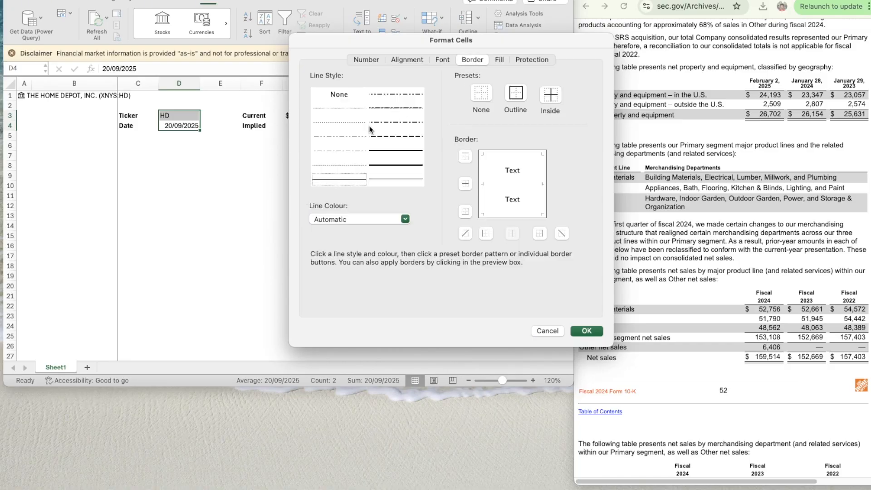
left_click(342, 109)
left_click(519, 91)
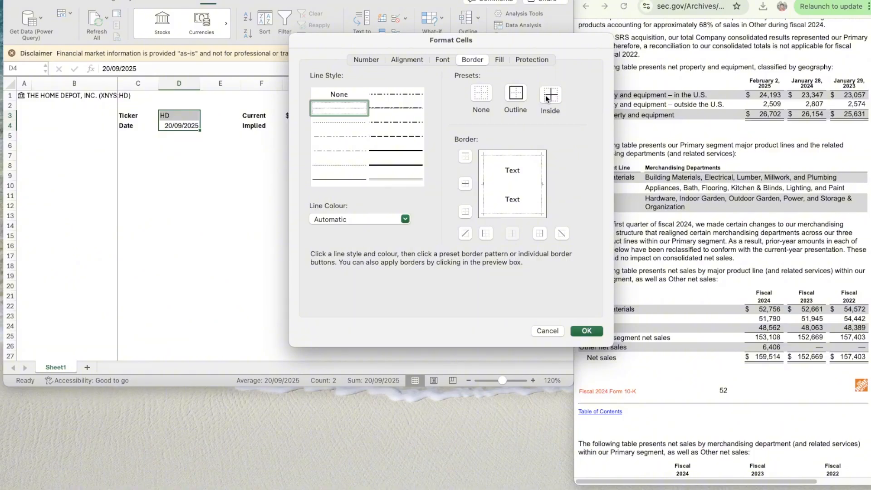
left_click(547, 97)
left_click(586, 330)
- Format G3:G4 with fine dotted outline and inside borders and the lightest orange theme fill
left_click(311, 117)
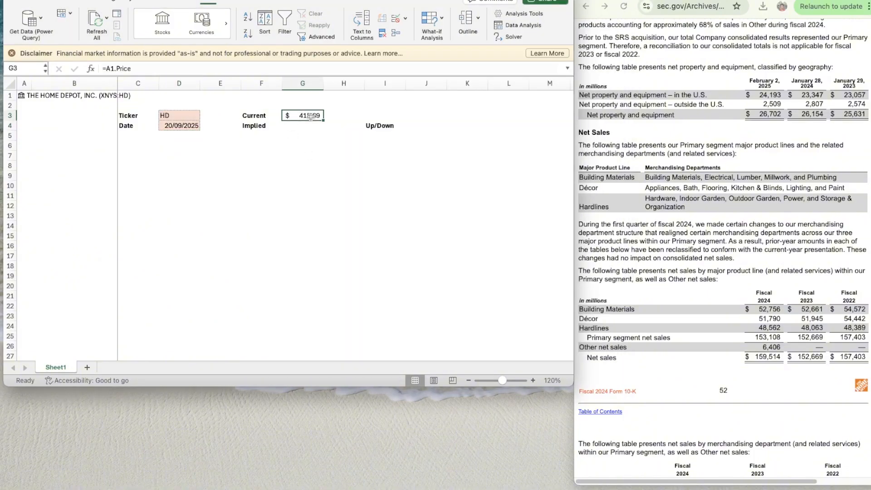
key("shift+Down")
key("super+1")
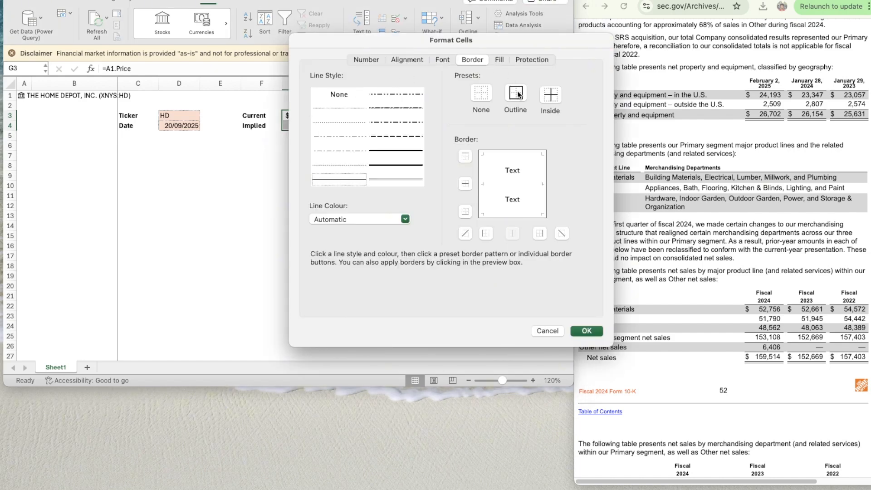
left_click(344, 108)
left_click(519, 94)
left_click(548, 93)
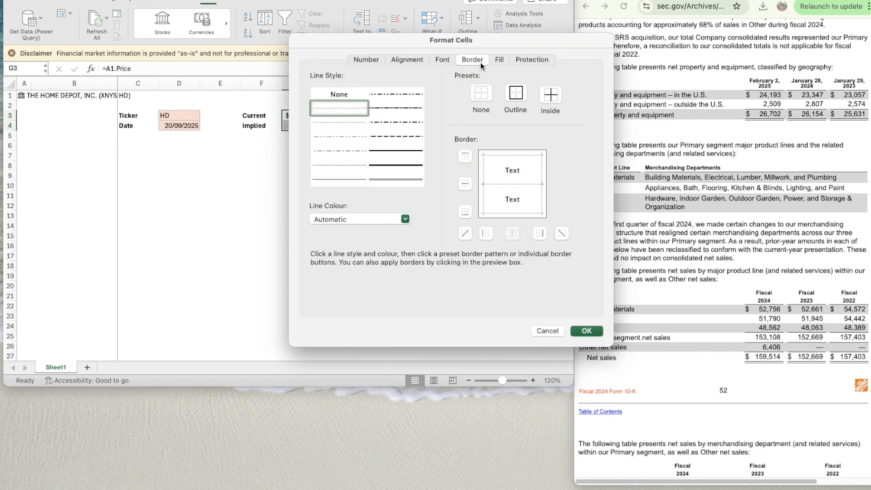
left_click(498, 60)
left_click(355, 97)
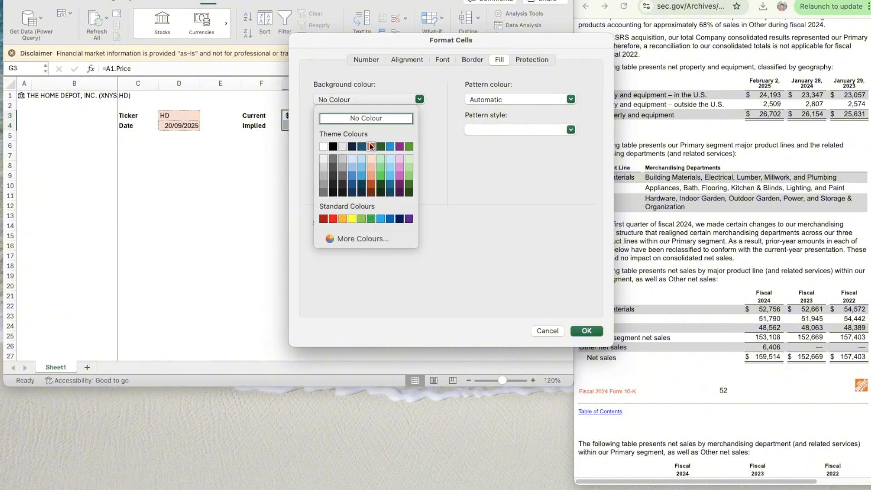
left_click(371, 159)
left_click(586, 331)
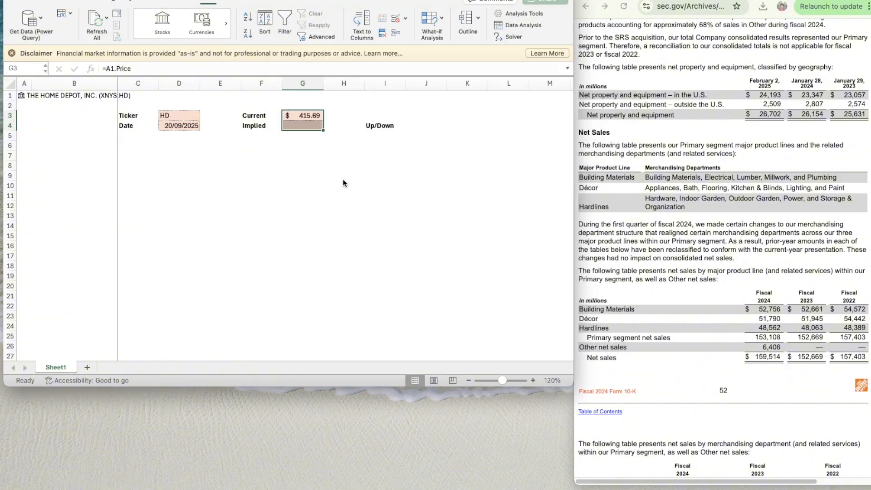
- Copy the empty formatted cell G4 into J4 beside the Up/Down label
left_click(346, 148)
left_click(315, 132)
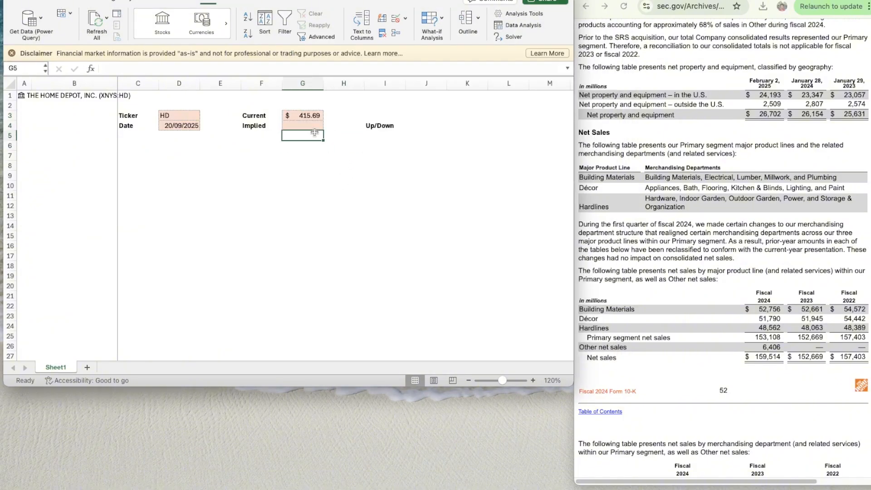
key("Up")
key("super+c")
key("Right")
key("Right")
key("Right")
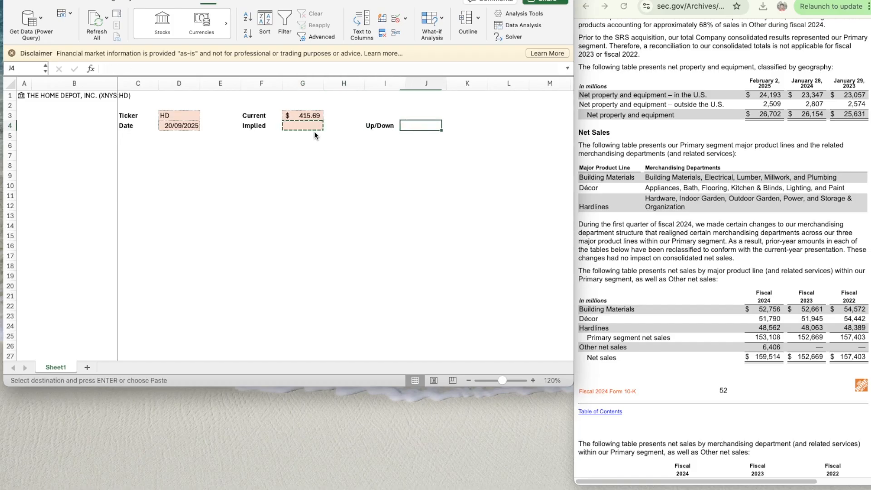
key("super+v")
- Fill the band B6:M6 below the header block with the dark blue theme colour
key("Down")
key("Down")
key("Left")
key("Left")
key("Left")
key("Left")
key("Left")
key("Left")
key("Left")
key("Left")
key("Left")
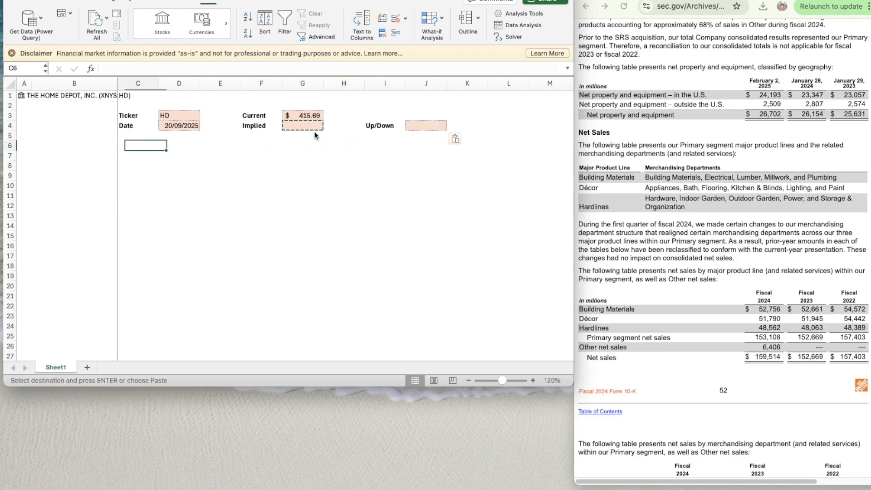
key("Right")
key("shift+Right")
key("shift+Right")
key("shift+Right")
key("shift+Right")
key("shift+Right")
key("shift+Right")
key("shift+Right")
key("shift+Right")
key("shift+Right")
key("shift+Right")
key("shift+Right")
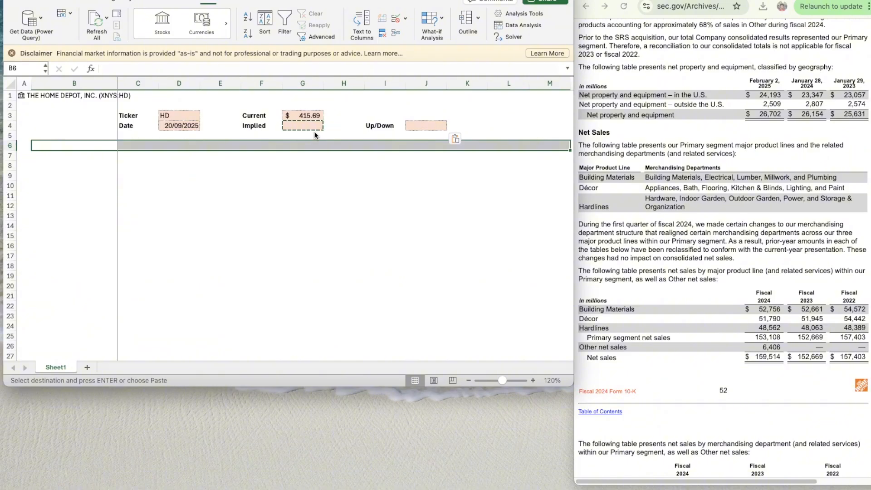
key("super+1")
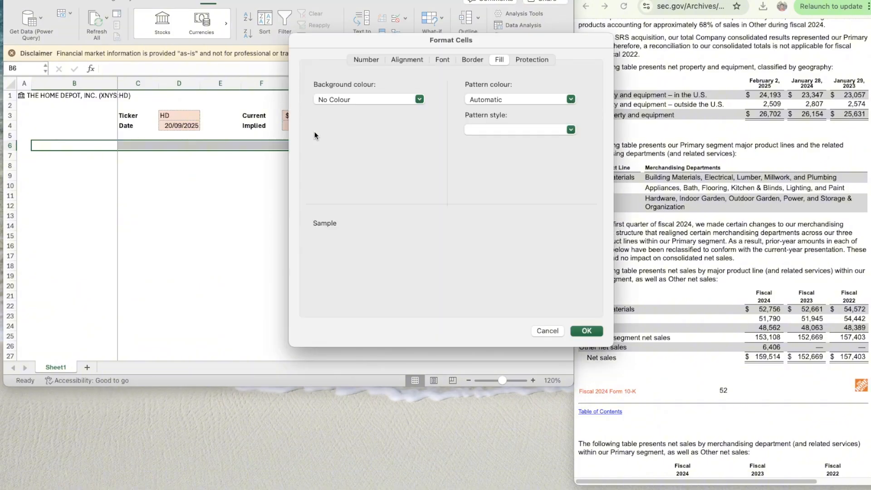
left_click(463, 60)
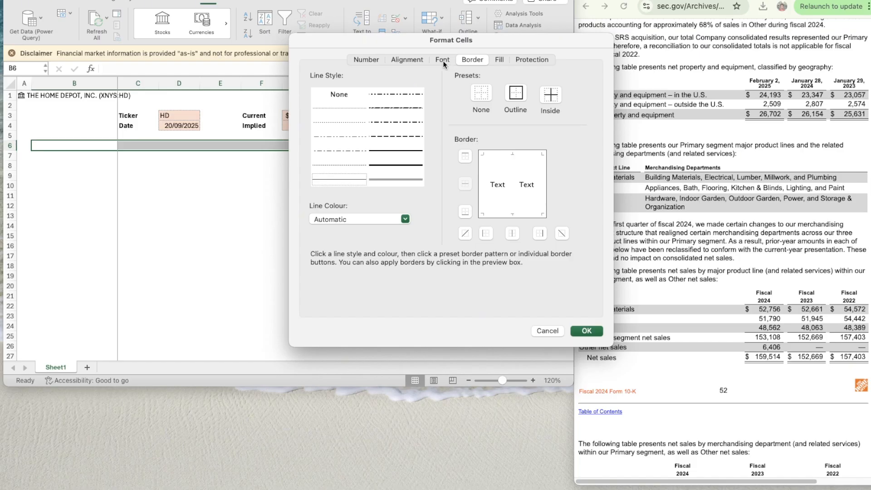
left_click(500, 60)
left_click(362, 100)
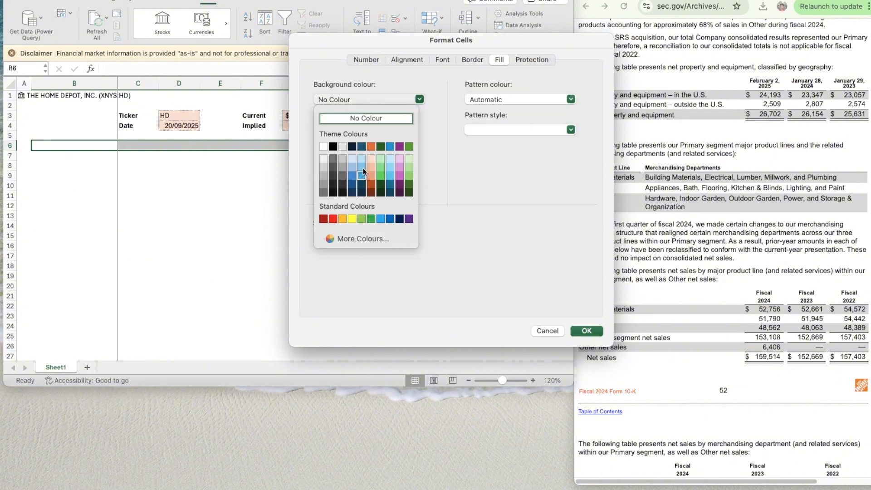
left_click(361, 147)
- Set the font colour of B6:M6 to the light grey theme colour and apply the cell formatting
left_click(451, 60)
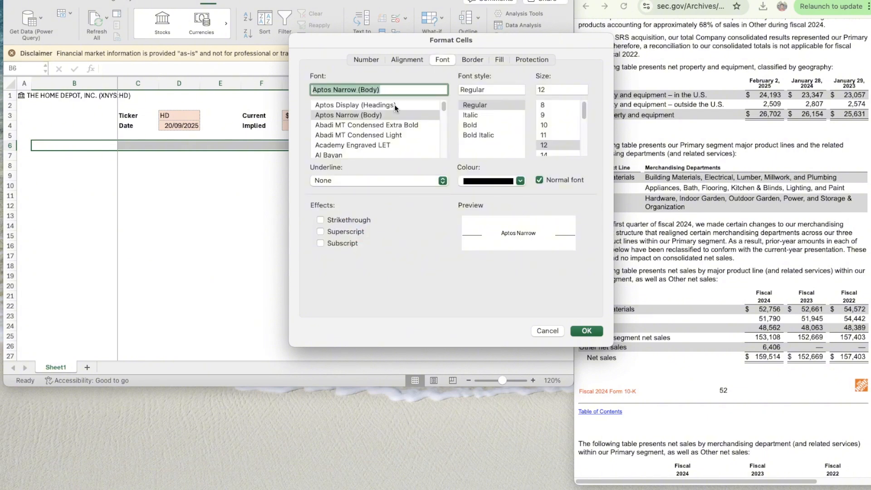
left_click(481, 180)
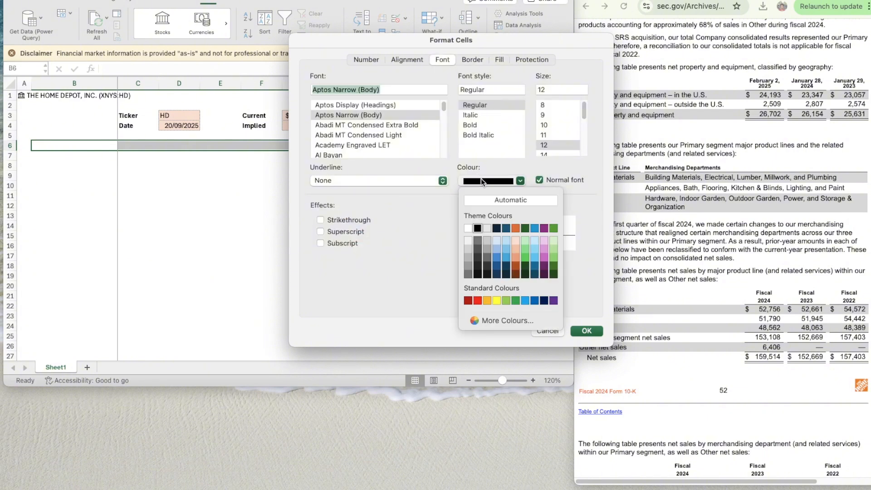
left_click(485, 228)
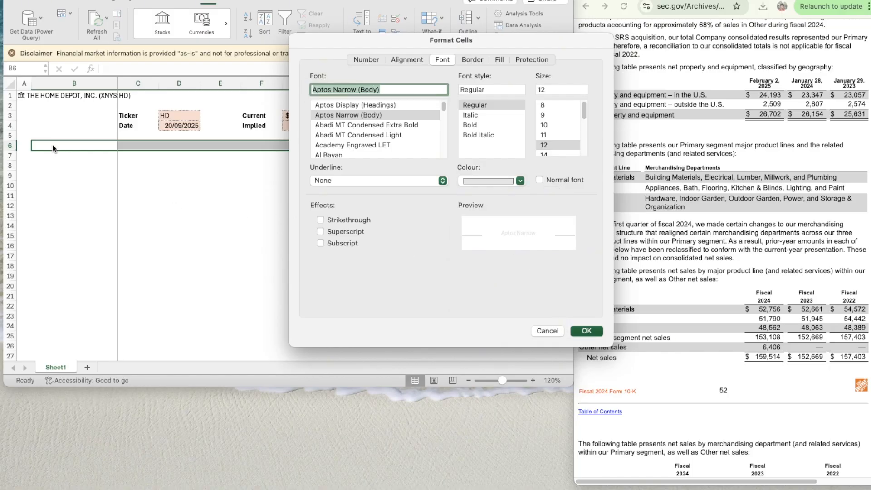
key("Return")
- Enter the section heading "Assumptions" in B6
type("Assu")
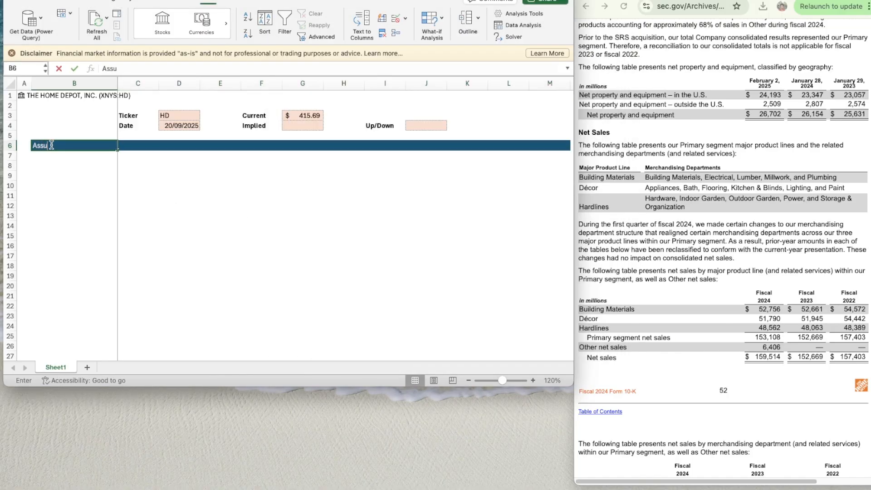
type("mpri")
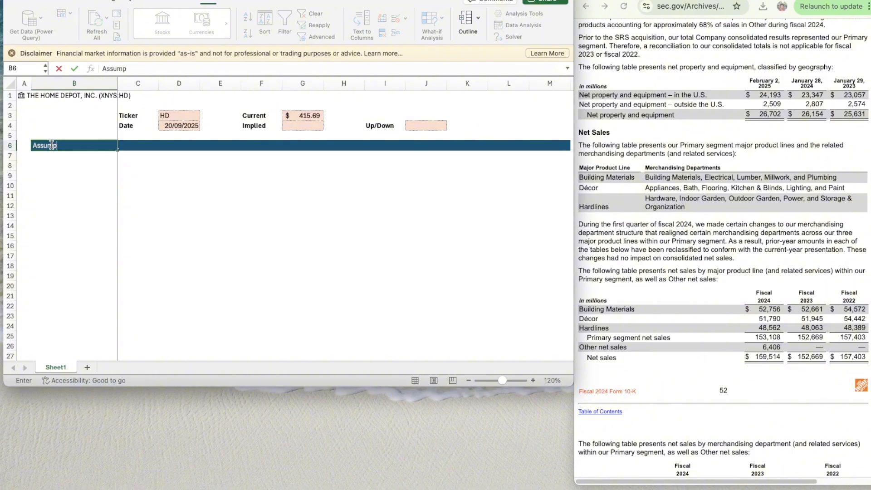
type("ions")
key("Tab")
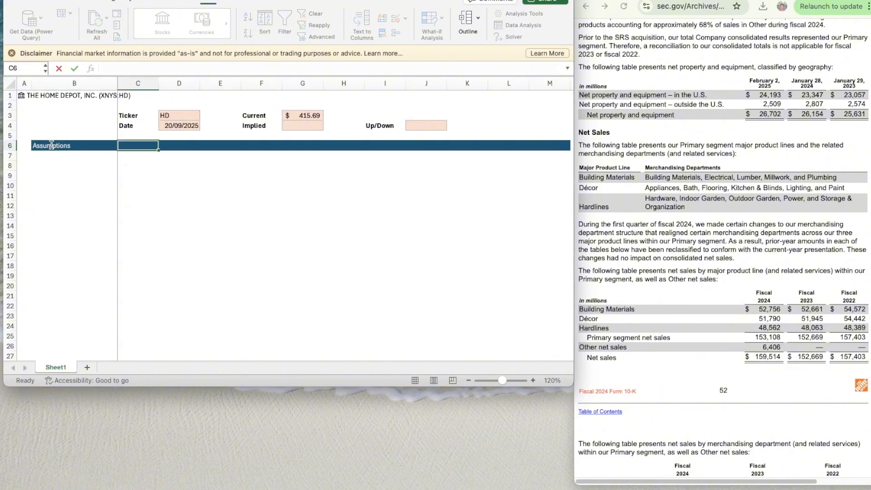
- Enter the column heading "Segment" in B8 and make it bold
key("Return")
key("Return")
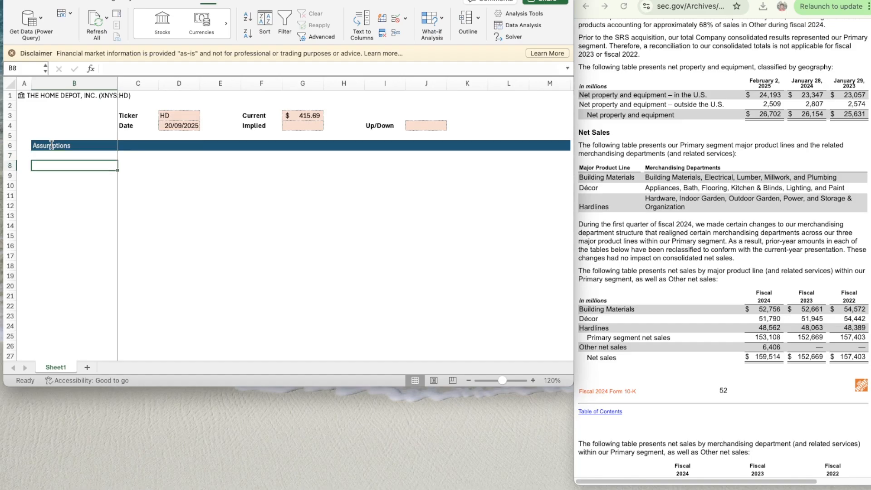
type("Segment")
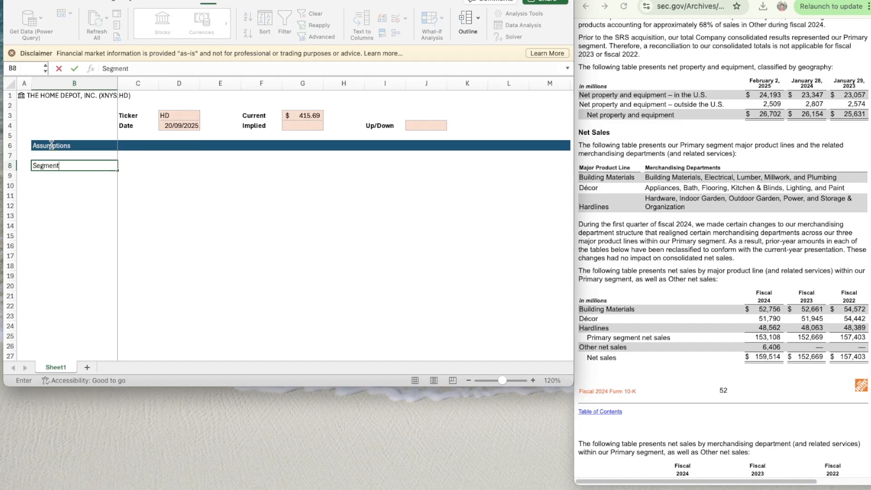
key("Return")
key("Up")
key("cmd+b")
key("Tab")
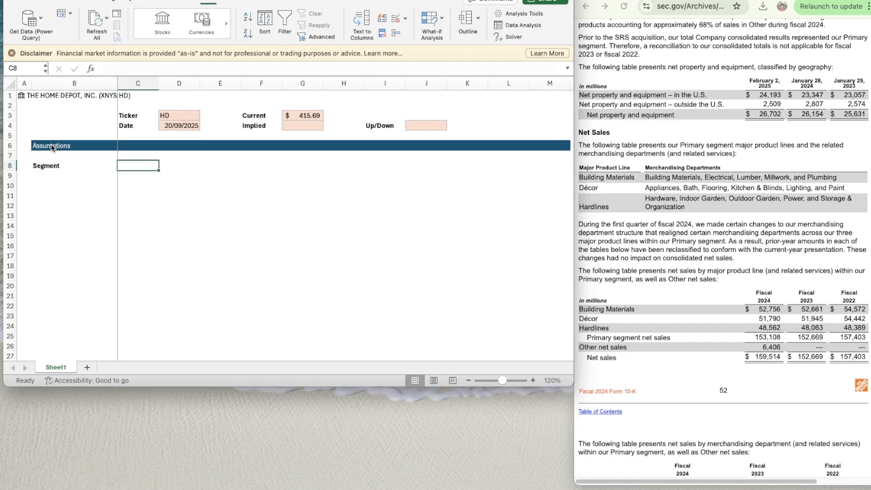
- Enter the column heading "Switches" in C8 and make it bold
type("Switches")
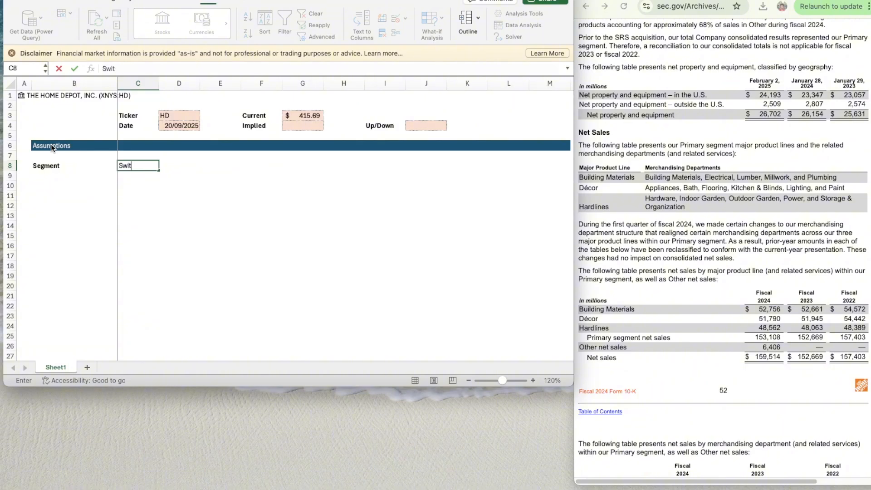
key("Return")
key("Up")
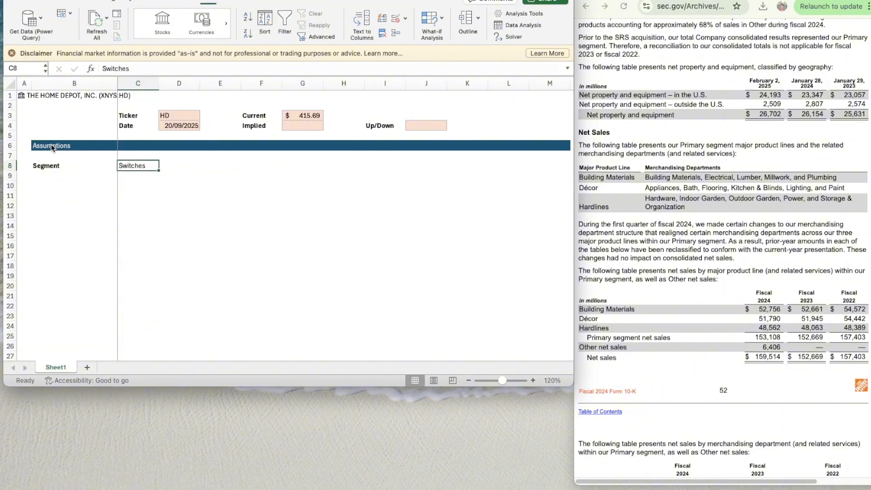
key("super+b")
- Enter the scenario headings "Bear" in E8, "Base" in G8 and "Bull" in I8
key("Tab")
key("Tab")
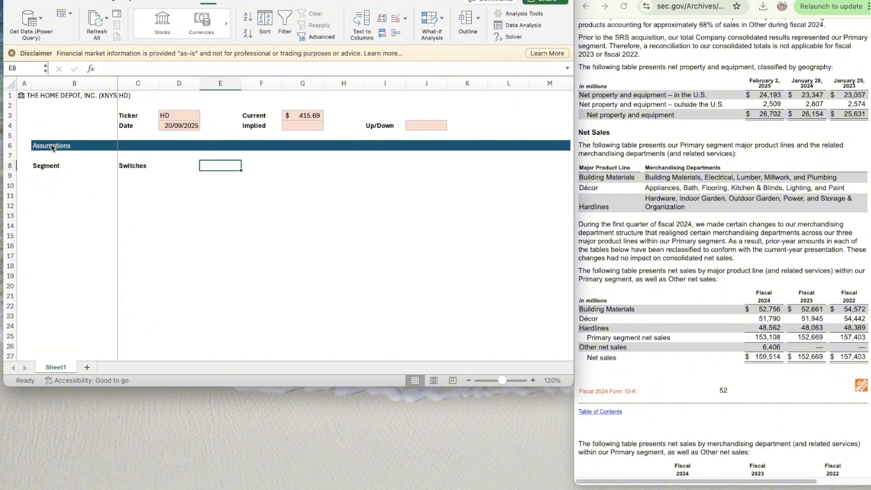
type("Bear")
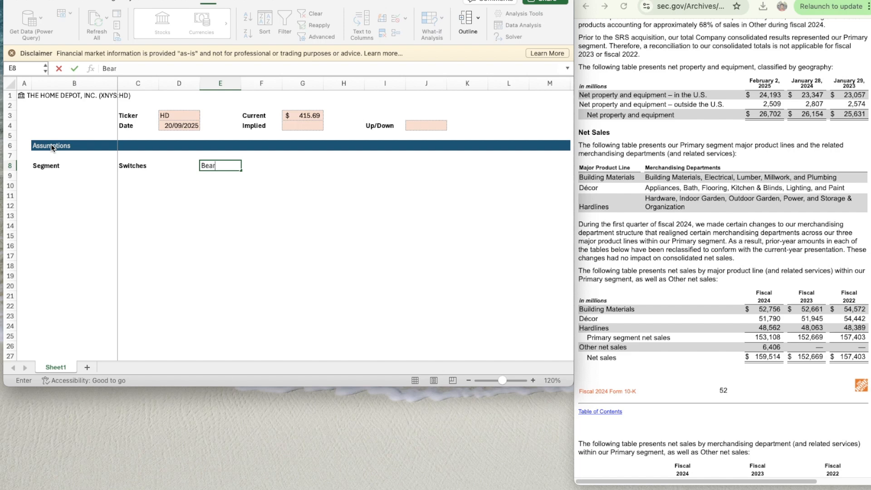
key("Tab")
key("Tab")
type("Base")
key("Tab")
key("Tab")
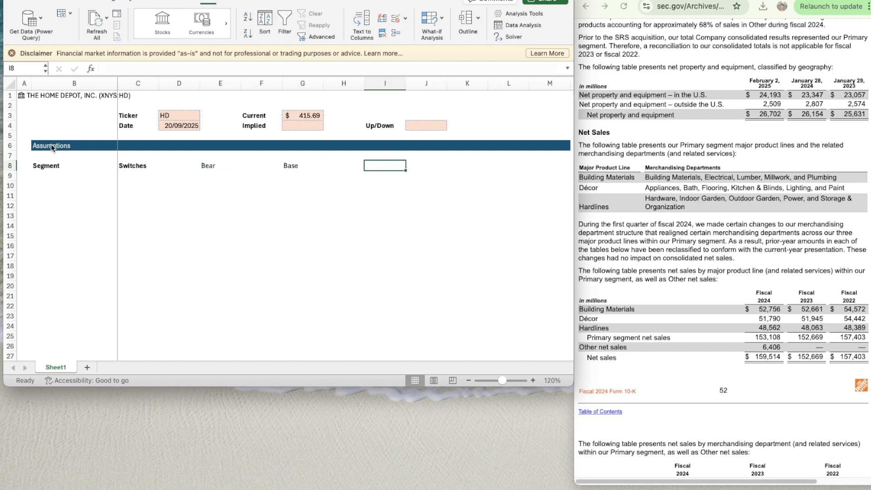
type("Bull")
key("Return")
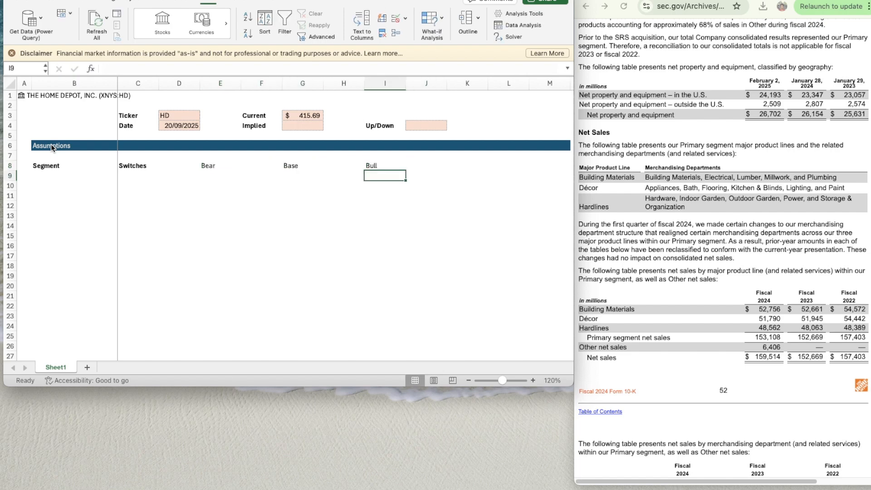
- Make the Bear, Base and Bull scenario headings in row 8 bold
key("Up")
key("shift+Left")
key("shift+Left")
key("shift+Left")
key("shift+Left")
key("shift+Left")
key("ctrl+b")
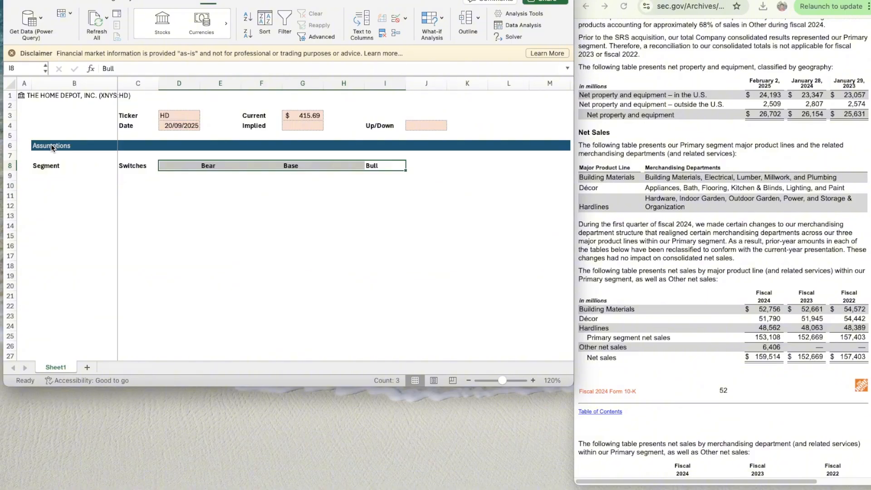
key("Down")
key("Down")
key("Left")
key("Left")
key("Left")
key("Left")
key("Left")
key("Left")
key("Right")
key("Up")
key("Up")
key("Right")
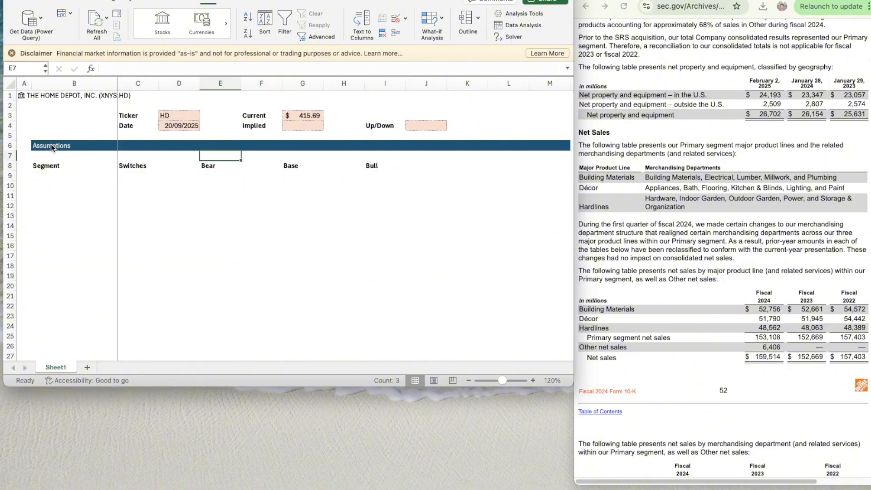
key("Up")
key("Up")
key("Up")
key("Up")
key("Right")
key("Right")
key("ctrl+c")
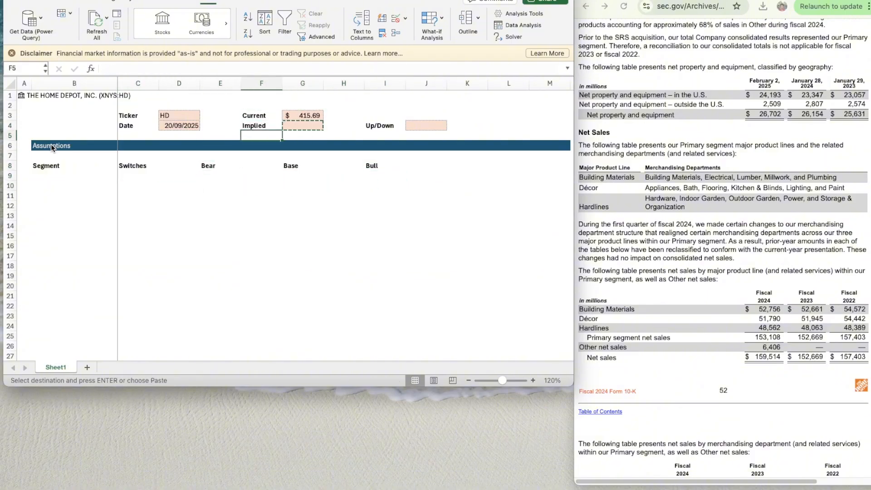
key("Left")
key("Left")
key("Down")
key("Down")
key("Down")
key("Down")
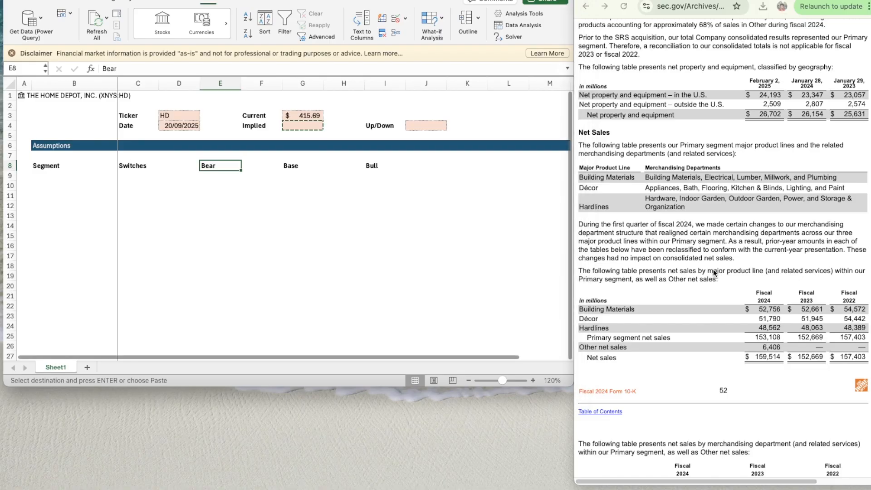
- Review the 10-K net sales tables by major product line, merchandising department and geography
left_click(708, 278)
scroll(687, 287, "up", 2)
scroll(688, 287, "down", 10)
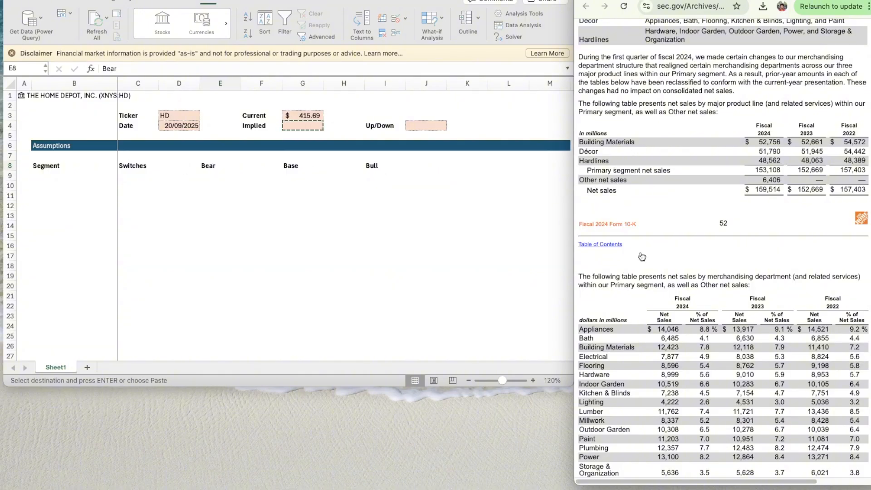
scroll(681, 263, "down", 6)
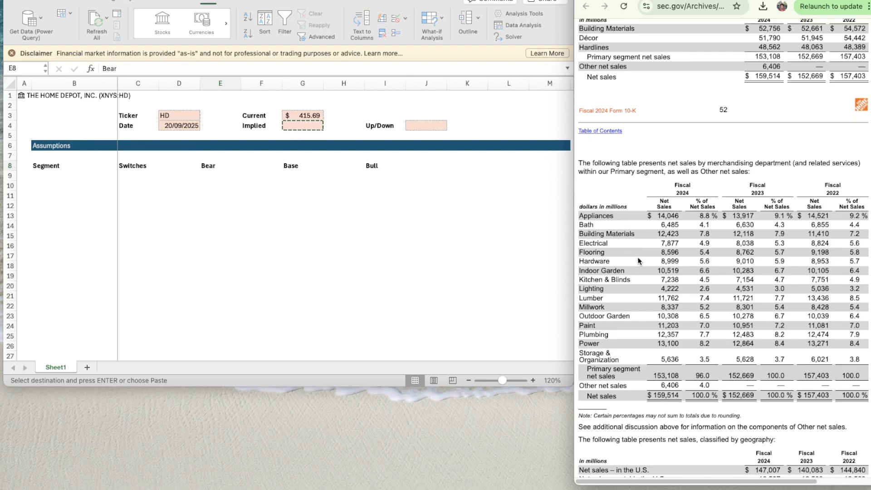
scroll(641, 282, "down", 1)
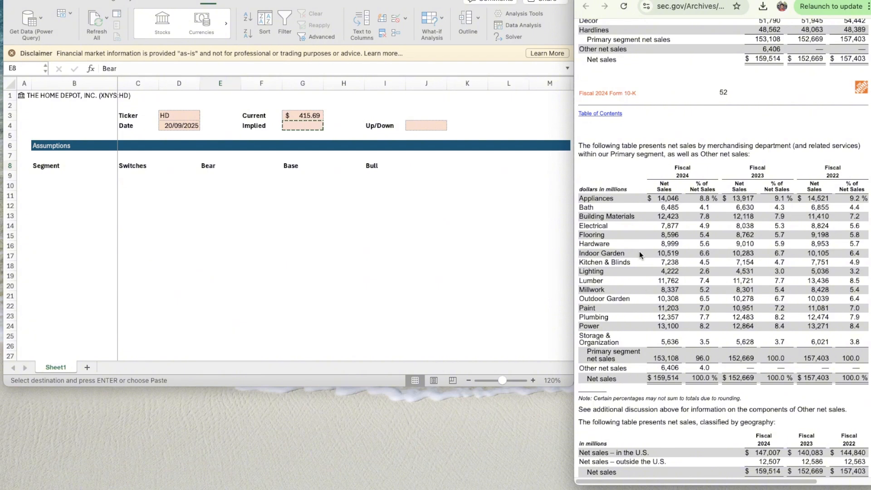
scroll(627, 273, "down", 1)
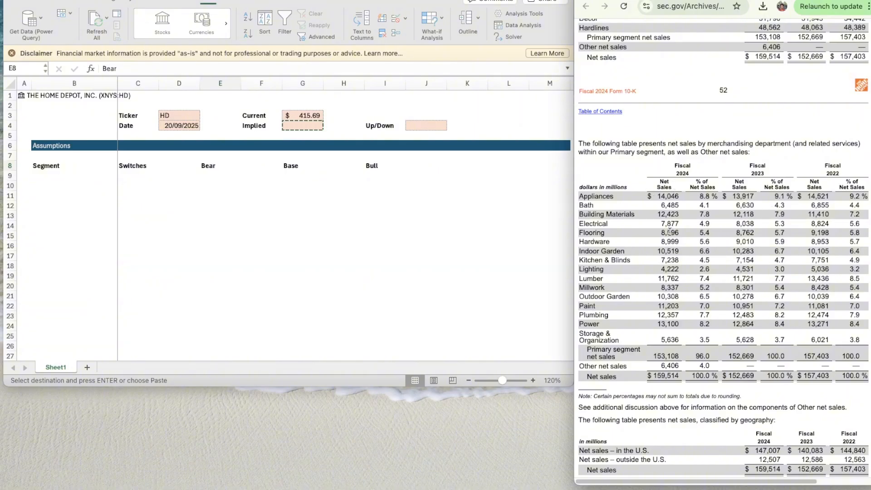
scroll(602, 263, "up", 5)
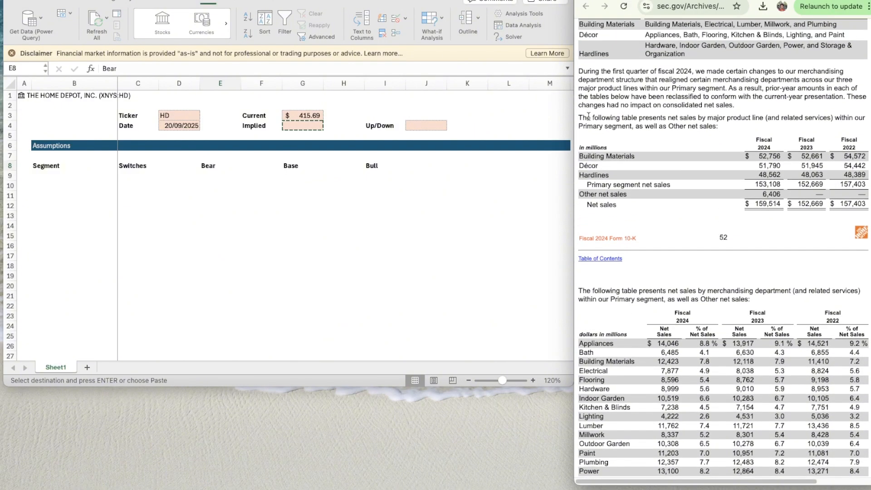
- Enter the segment names Building Materials, Décor, Hardlines and Other Net Sales in B10:B13
left_click(66, 182)
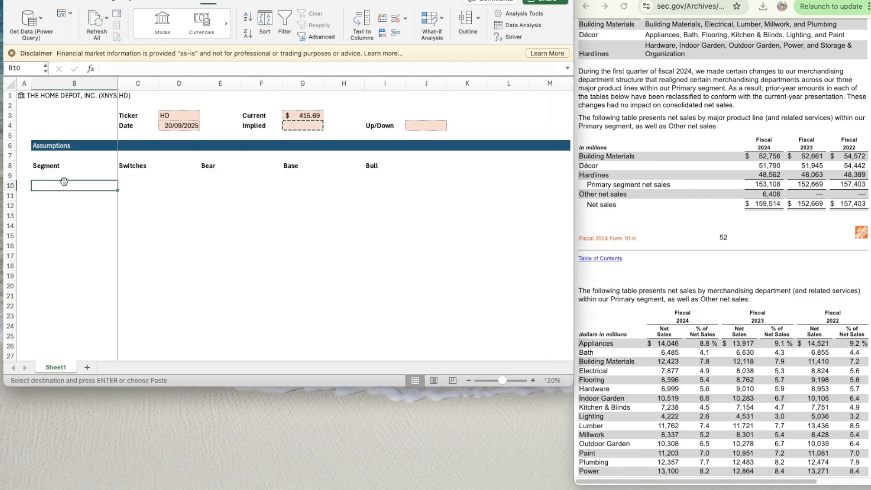
type("Buil")
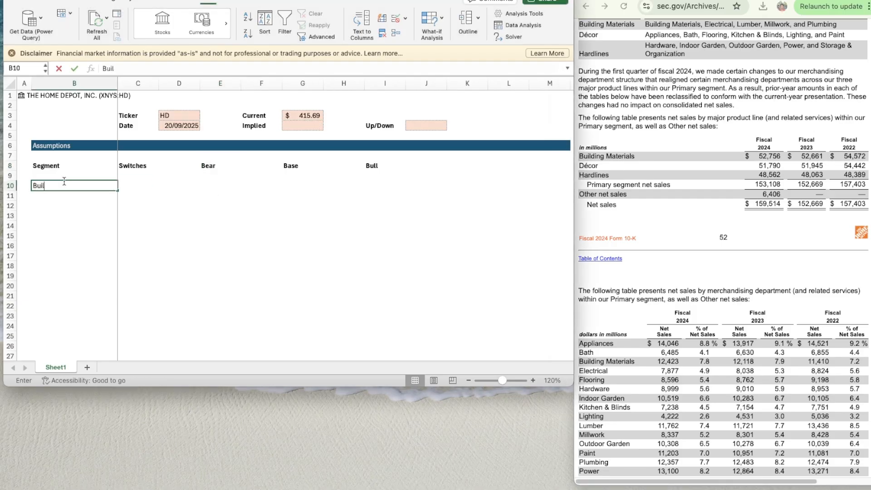
type("ding Materials")
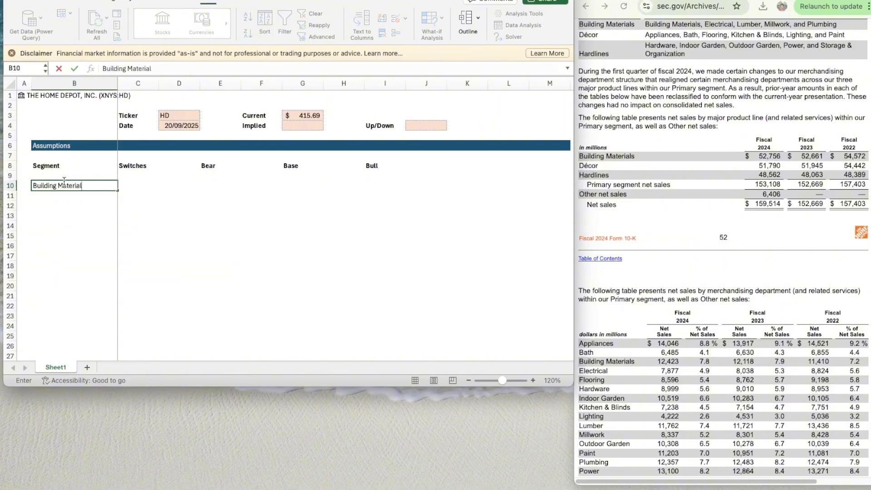
key("Return")
type("D")
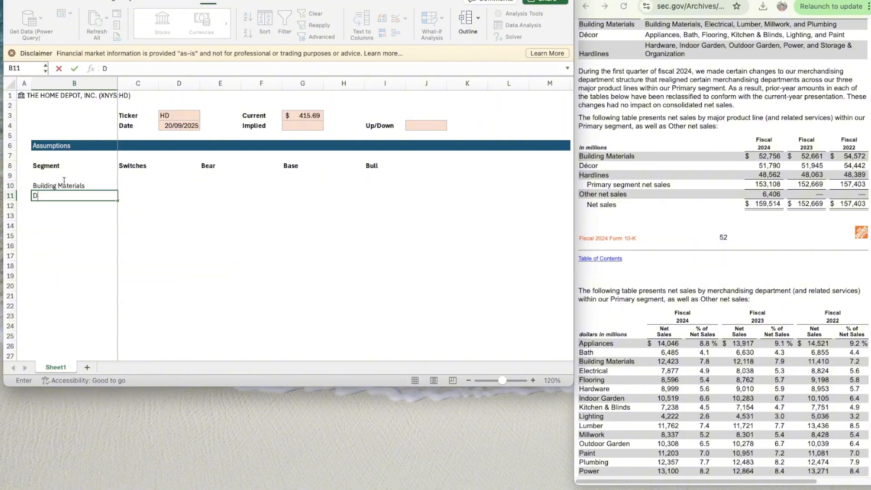
type("écor")
key("Return")
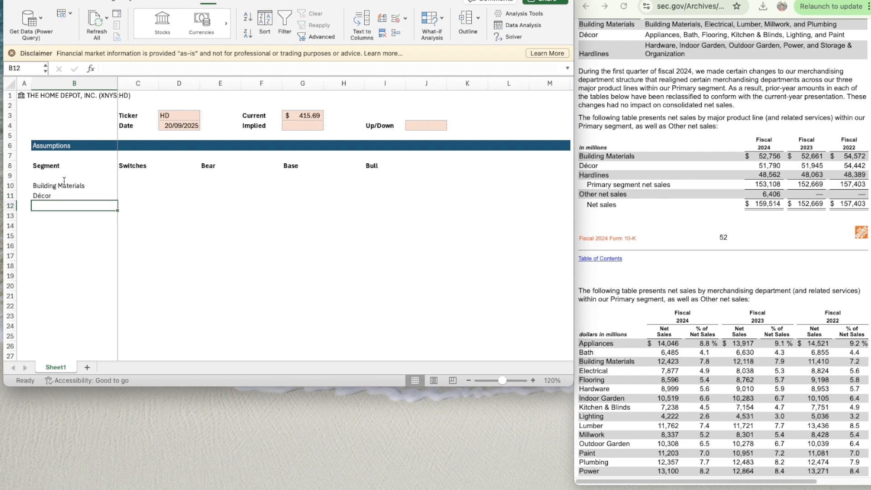
type("Hardlines")
key("Return")
type("O")
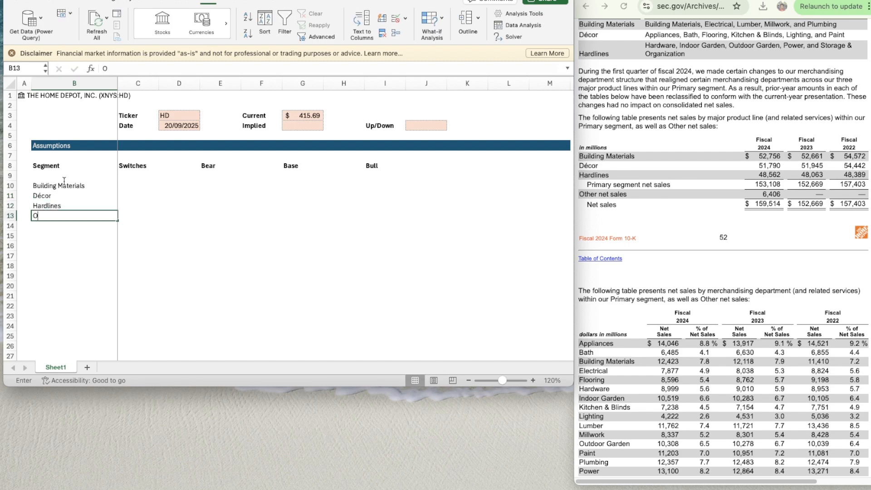
type("ther Net Sales")
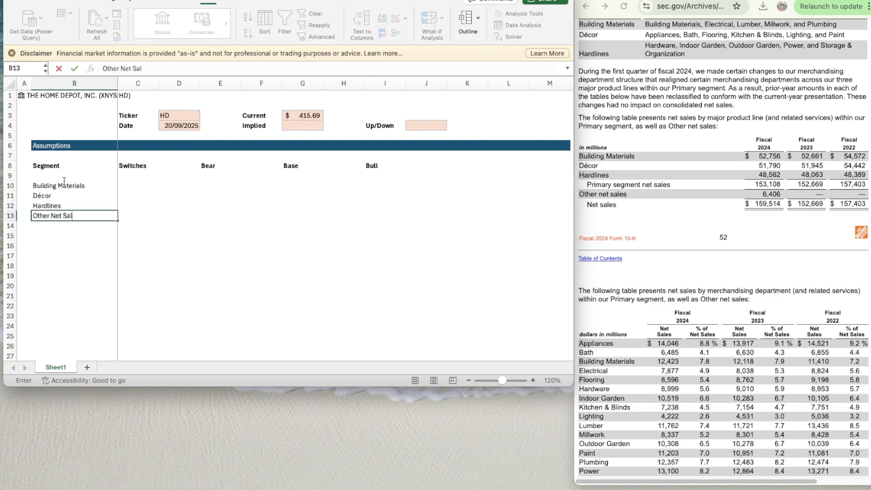
- Make the four segment names in B10:B13 bold
key("shift+Up")
key("shift+Up")
key("shift+Up")
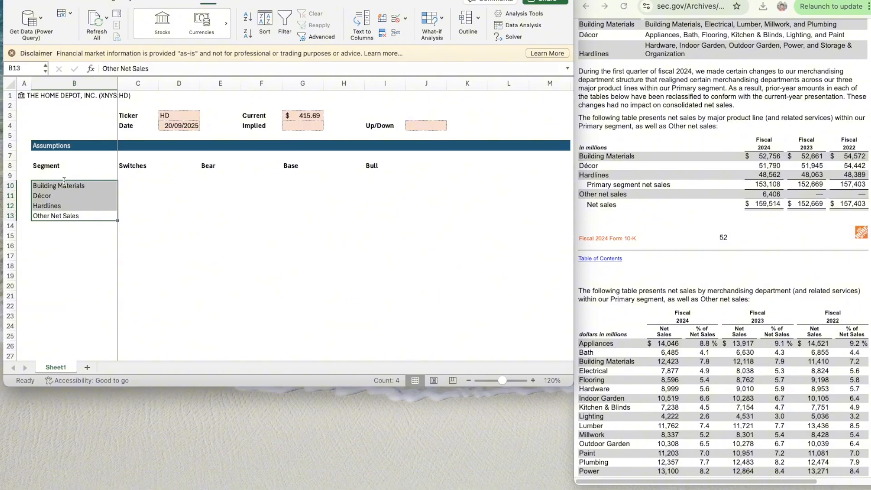
key("super+b")
key("Right")
key("Right")
key("Right")
key("Up")
key("Right")
key("Up")
key("Up")
key("Up")
key("Up")
key("Up")
key("Up")
key("Right")
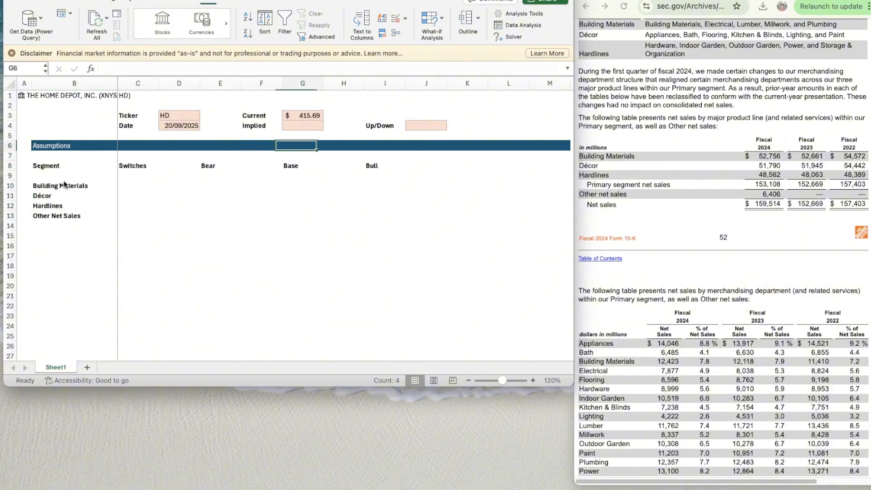
key("Up")
key("Up")
key("Down")
- Paste the copied shaded input cell into the Building Materials switch cell, C10
key("Down")
key("Left")
key("Left")
key("Left")
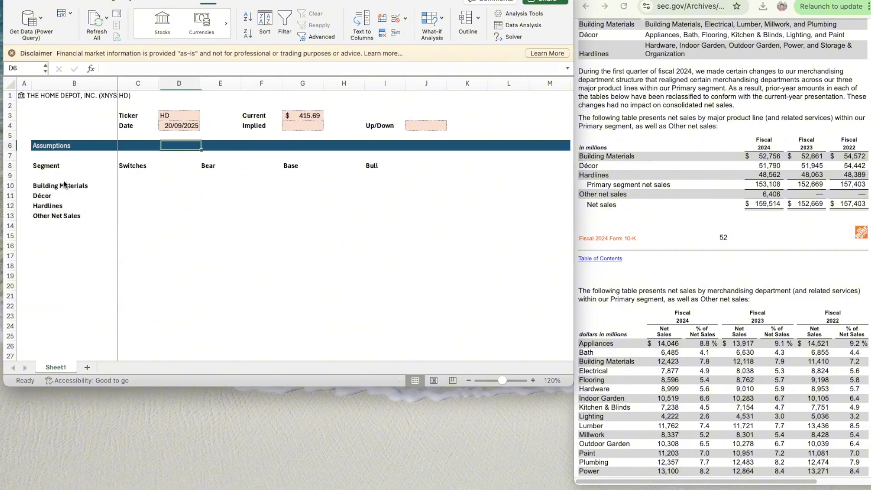
key("Left")
key("Down")
key("Down")
key("Down")
key("Down")
key("shift+Down")
key("shift+Down")
key("shift+Down")
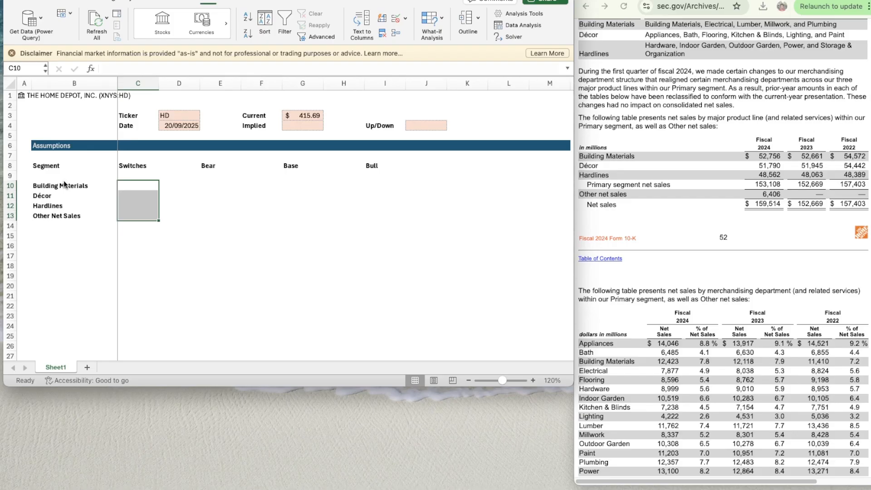
key("super+v")
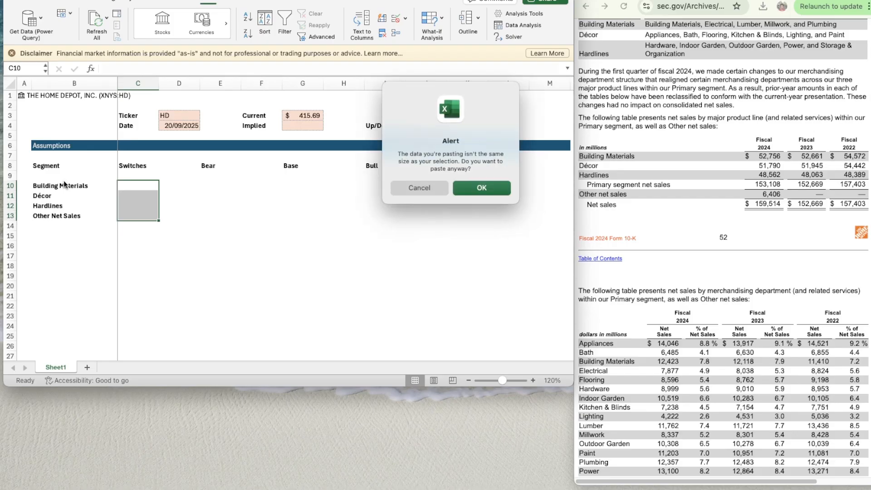
left_click(473, 186)
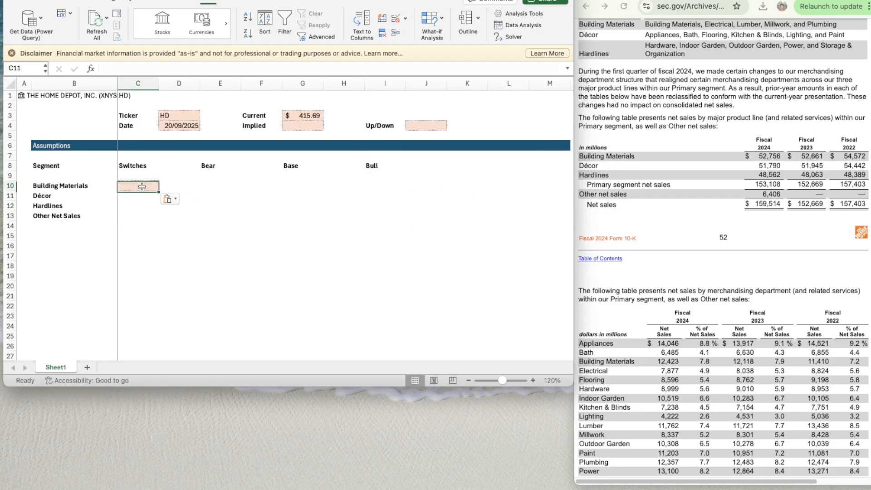
- Copy the shaded input cell C10 down through C13 for the remaining segment switches
key("super+c")
key("shift+Down")
key("shift+Down")
key("shift+Down")
key("super+v")
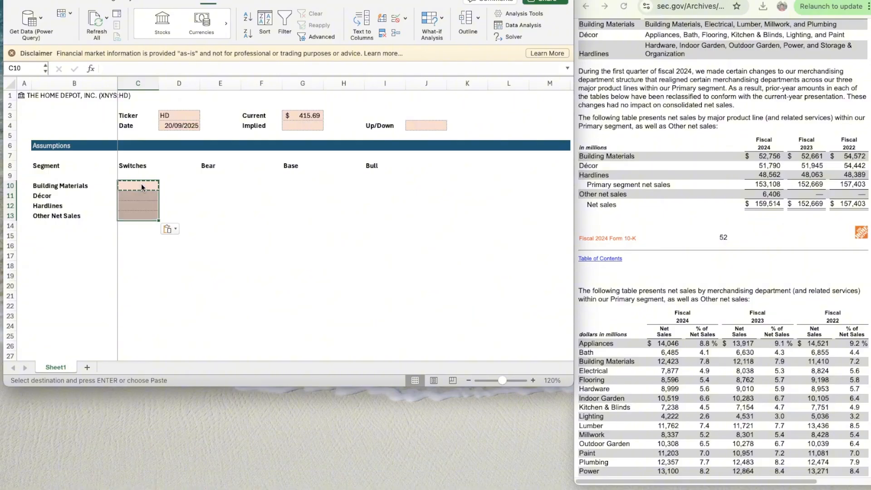
- Paste the shaded input-cell format into the Bear scenario cells E10:E13
key("Right")
key("Right")
key("super+v")
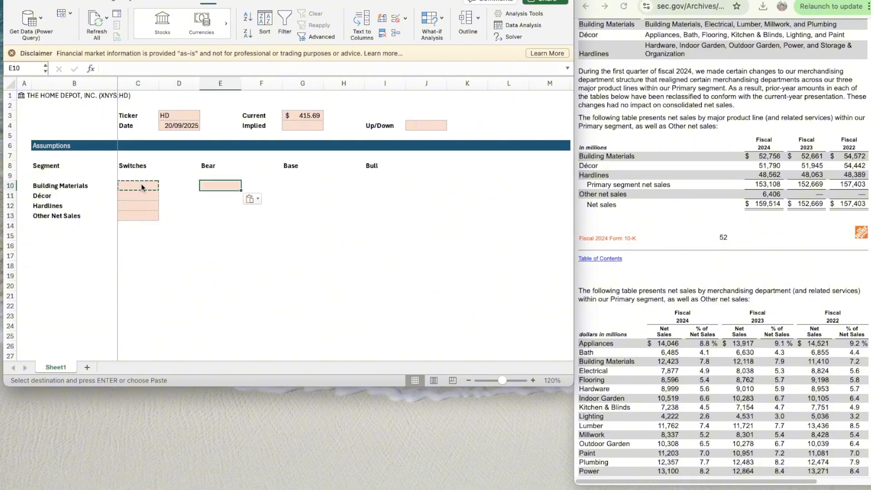
key("shift+Down")
key("shift+Down")
key("shift+Down")
key("super+v")
- Paste the shaded input-cell format into the Base scenario cells G10:G13
key("Right")
key("Right")
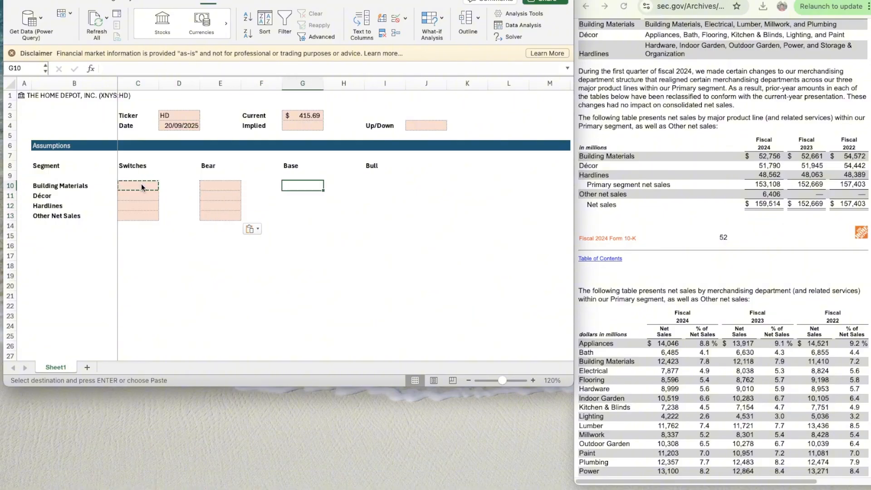
key("shift+Down")
key("shift+Down")
key("shift+Down")
key("super+v")
- Paste the shaded input-cell format into the Bull scenario cells I10:I13
key("Right")
key("Right")
key("Right")
key("Left")
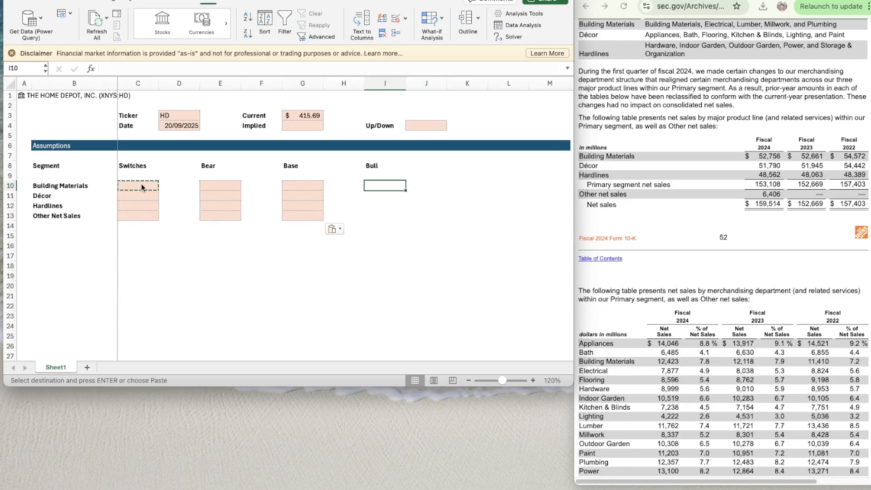
key("shift+Down")
key("shift+Down")
key("shift+Down")
key("super+v")
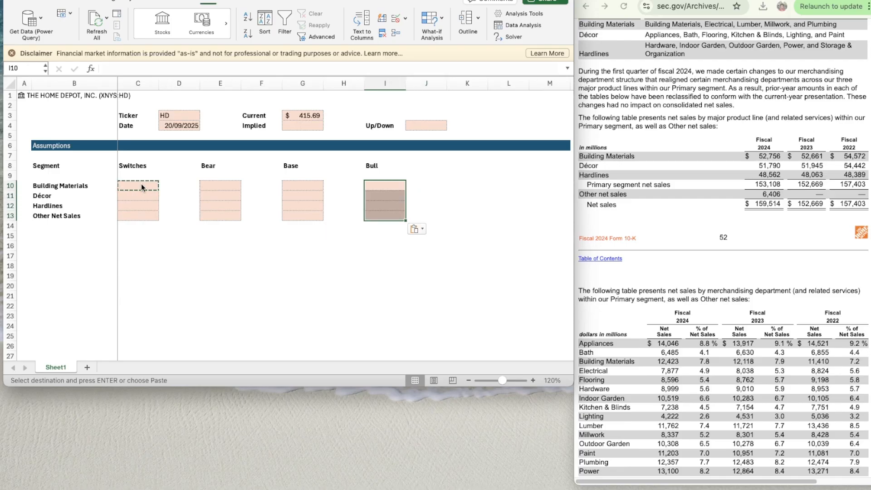
- Enter the row label "EBIT" in B15, below the segment list
key("Down")
key("Down")
key("Down")
key("Down")
key("Down")
key("Down")
key("Left")
key("Left")
key("Left")
key("Left")
key("Left")
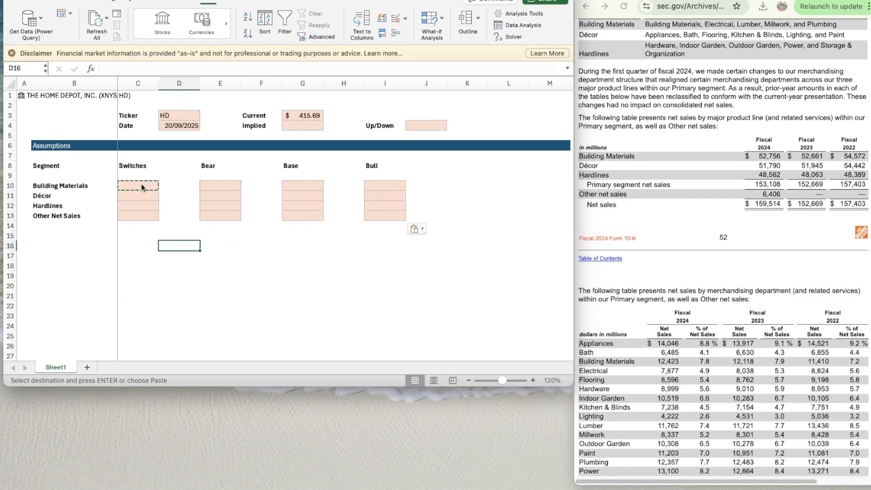
key("Left")
key("Left")
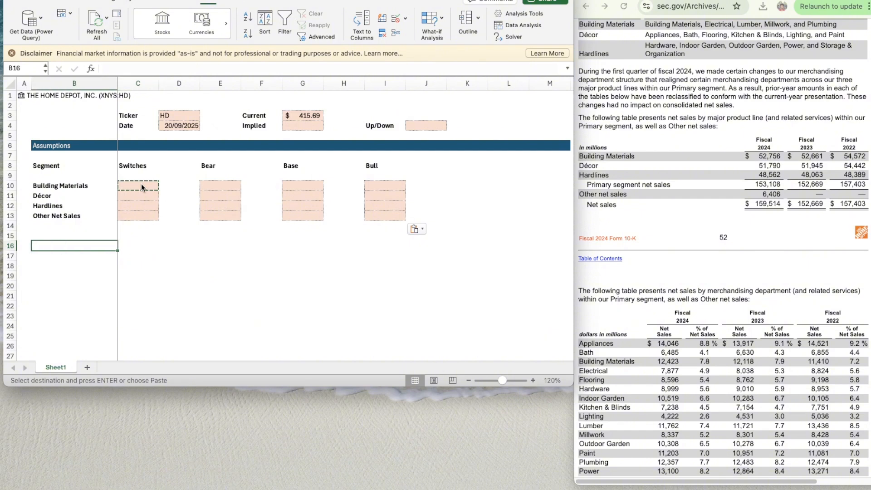
key("Up")
type("Ebit")
key("Return")
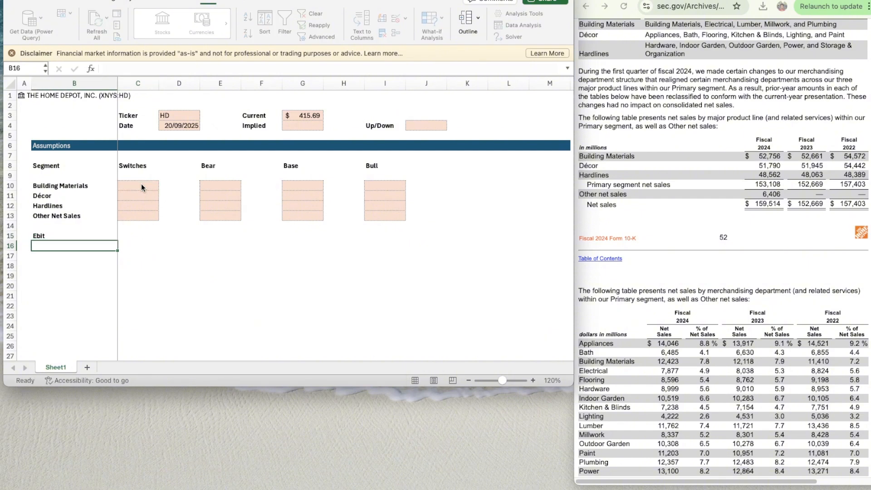
key("Up")
type("EBIT")
key("Return")
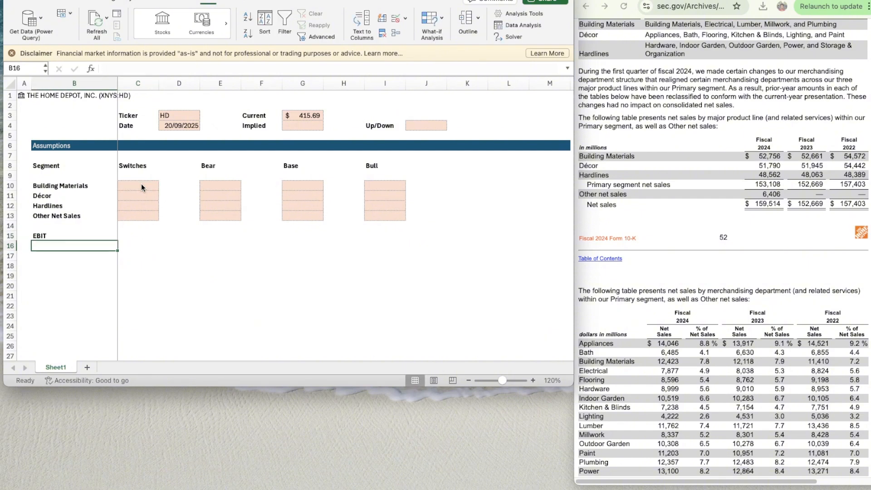
- Enter the labels "WACC" and "TGV" in B16:B17 and again in B19:B20
type("WACC")
key("Return")
type("TGV")
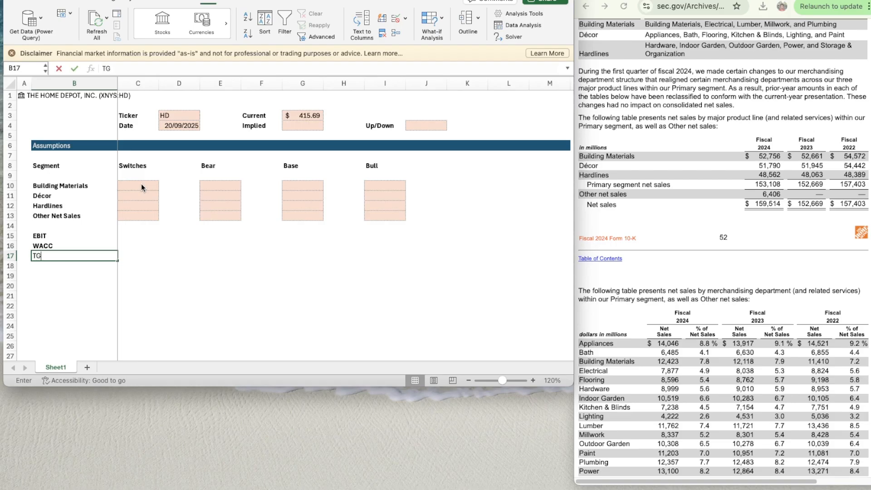
key("Return")
key("Return")
type("WACC")
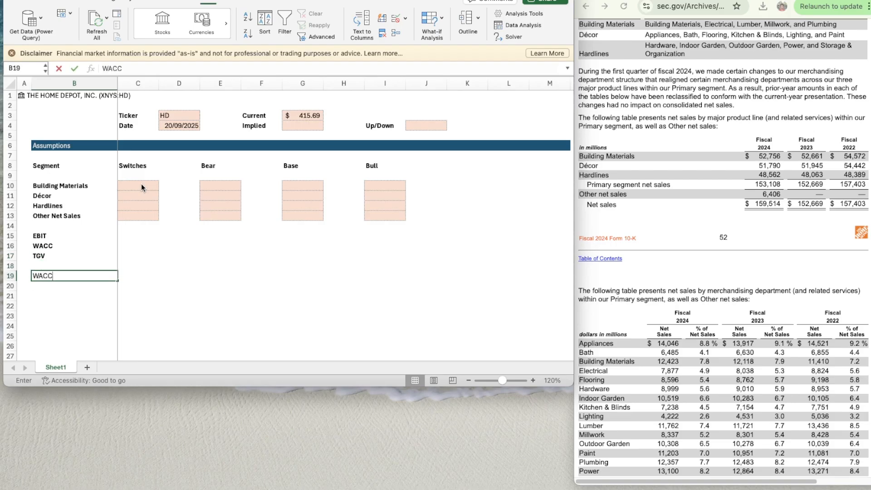
key("Return")
type("TGV")
key("Return")
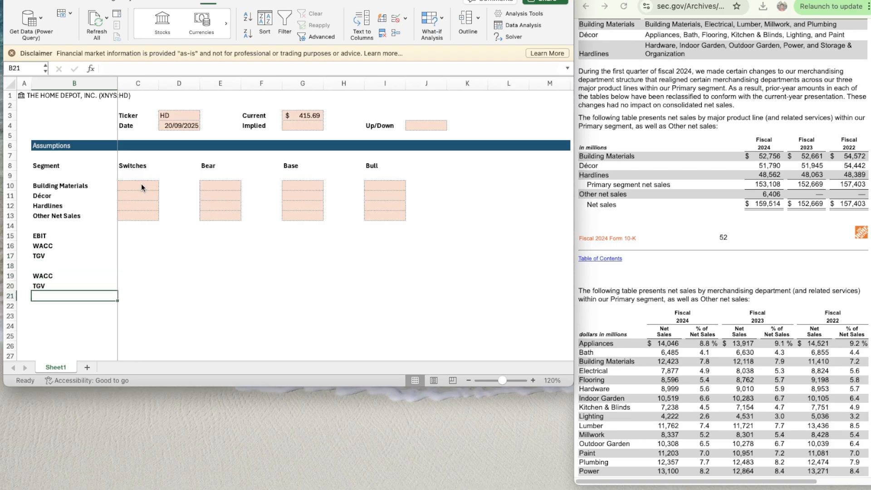
- Copy the shaded switch cells C11:C13 to C15:C17 beside EBIT, WACC and TGV
key("Up")
key("Up")
key("Up")
key("Right")
key("Up")
key("Up")
key("Up")
key("Up")
key("Up")
key("Up")
key("Up")
key("Up")
key("Down")
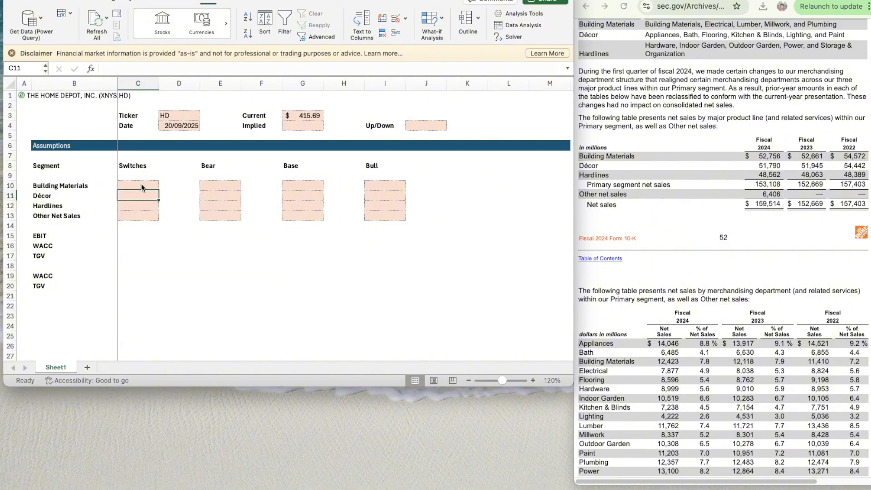
key("shift+Down")
key("shift+Down")
key("ctrl+c")
key("Down")
key("Down")
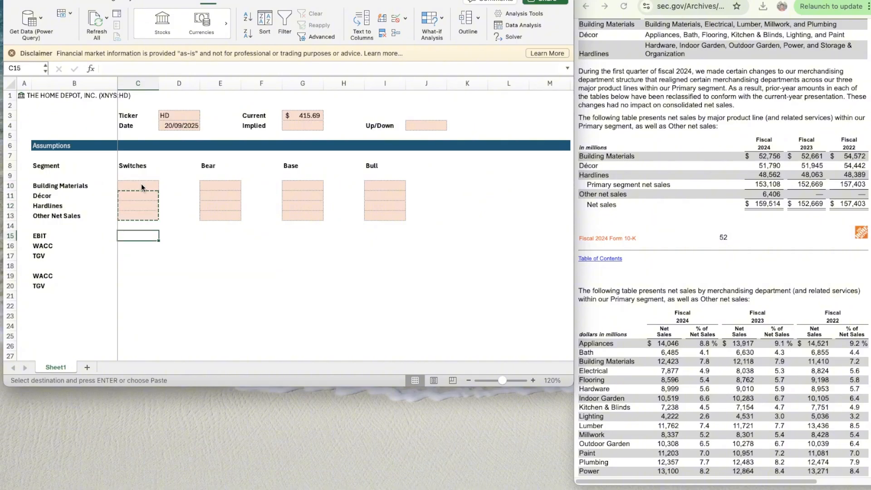
key("shift+Down")
key("shift+Down")
key("shift+Down")
key("shift+Up")
key("ctrl+v")
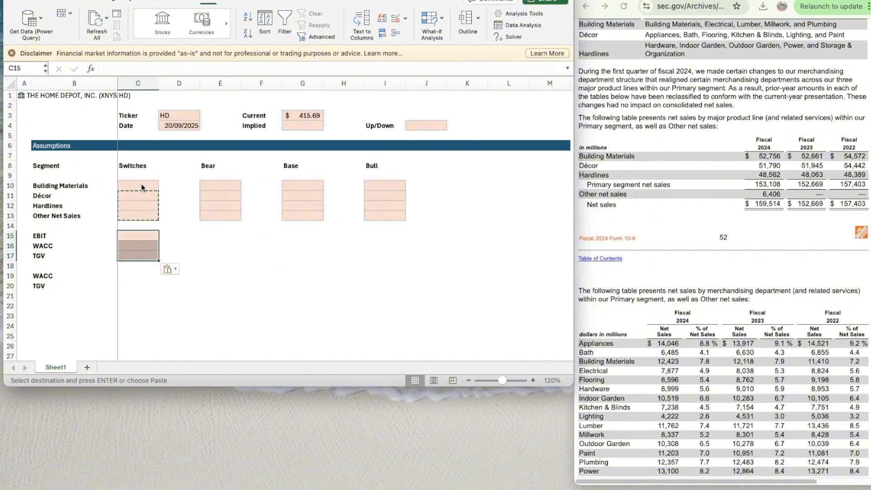
- Paste the same three shaded cells into rows 15 to 17 of the Bear, Base and Bull columns
key("Right")
key("Right")
key("ctrl+v")
key("Right")
key("Right")
key("Right")
key("Left")
key("ctrl+v")
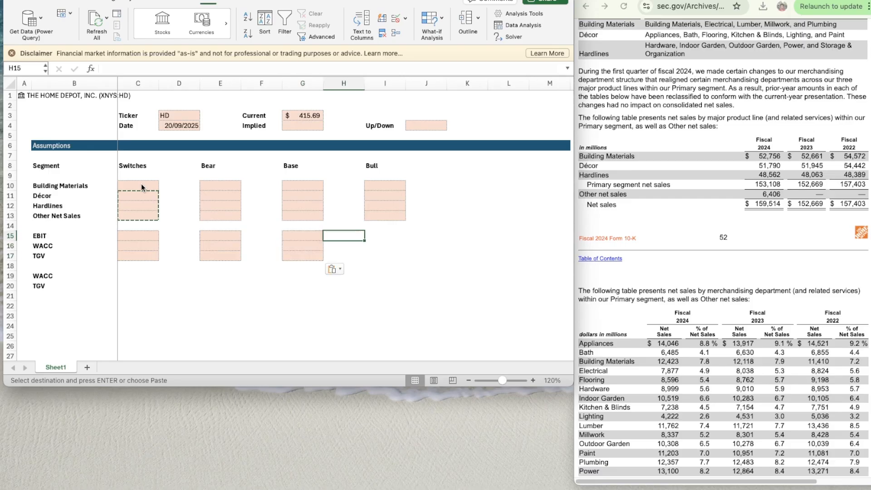
key("Right")
key("Right")
key("Right")
key("Left")
key("ctrl+v")
- Copy the shaded cells C16:C17 to C19:C20 beside the second WACC and TGV labels
key("Down")
key("Down")
key("Down")
key("Left")
key("Down")
key("Left")
key("Left")
key("Left")
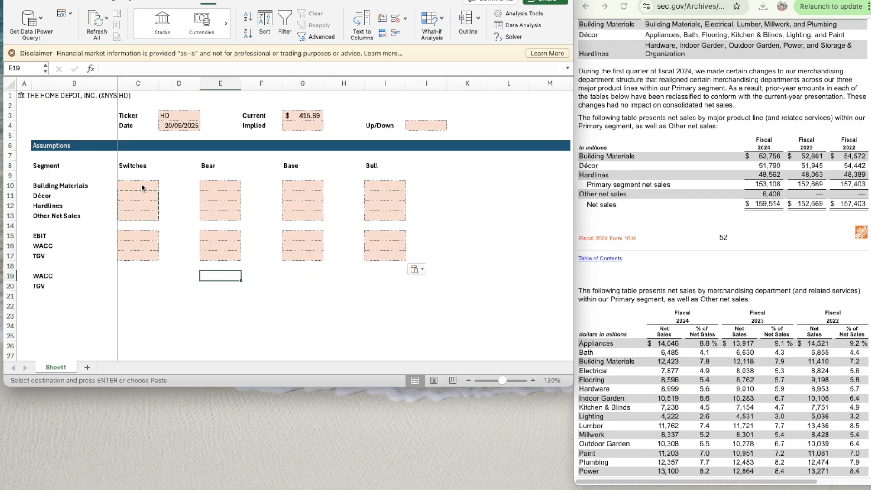
key("Up")
key("Left")
key("Left")
key("Up")
key("Up")
key("shift+Down")
key("ctrl+c")
key("Down")
key("Down")
key("Down")
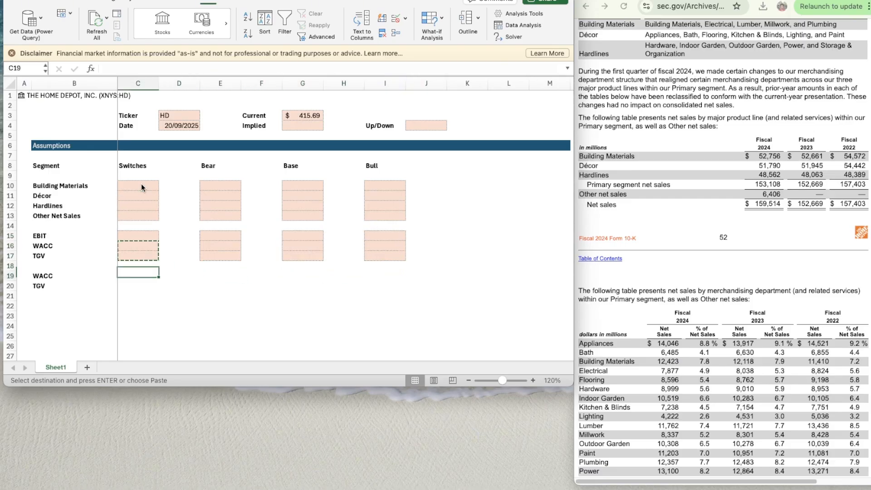
key("ctrl+v")
key("Down")
key("Down")
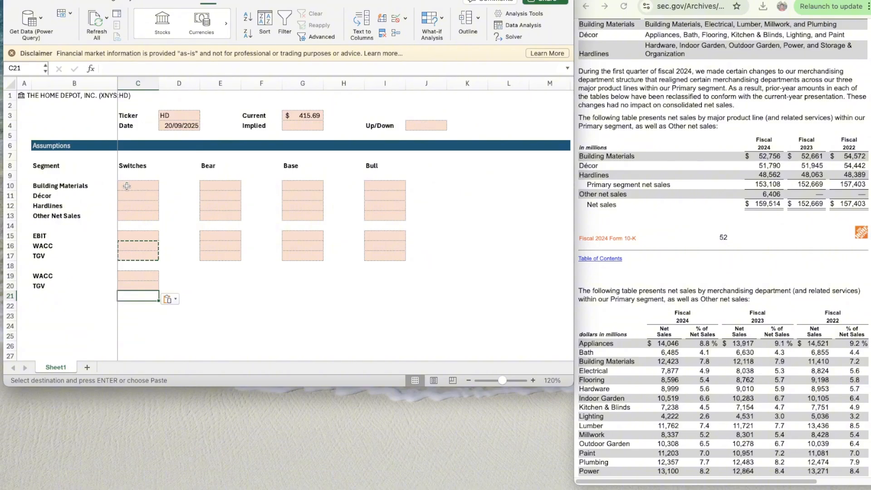
scroll(207, 221, "down", 2)
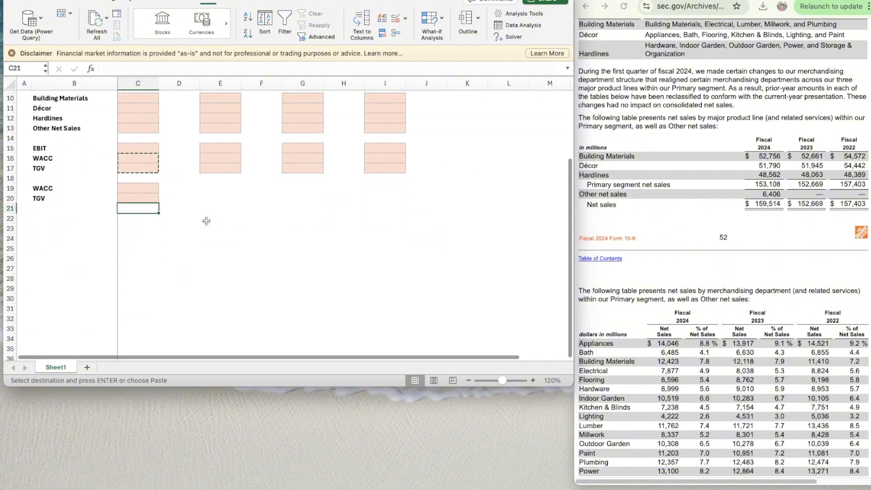
left_click(51, 109)
scroll(51, 110, "up", 1)
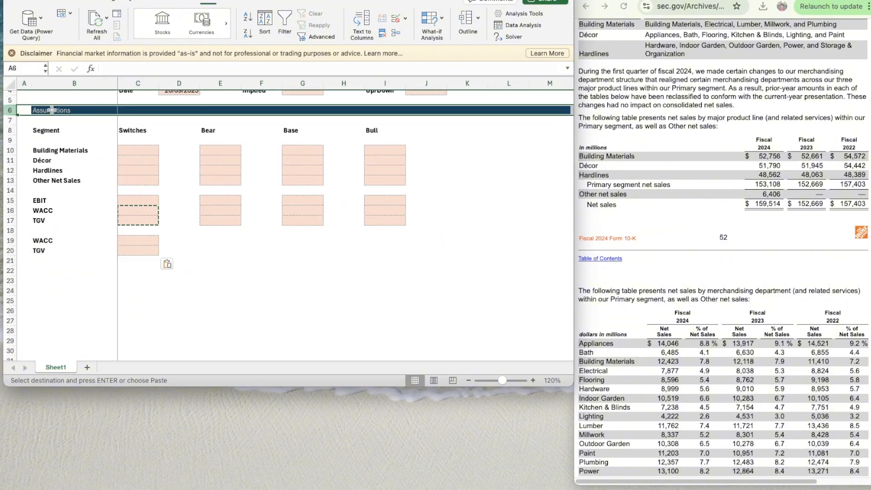
key("Down")
key("Down")
key("Down")
key("Down")
key("Down")
key("Down")
key("Down")
key("Down")
key("Down")
key("Down")
key("Down")
key("Down")
key("Down")
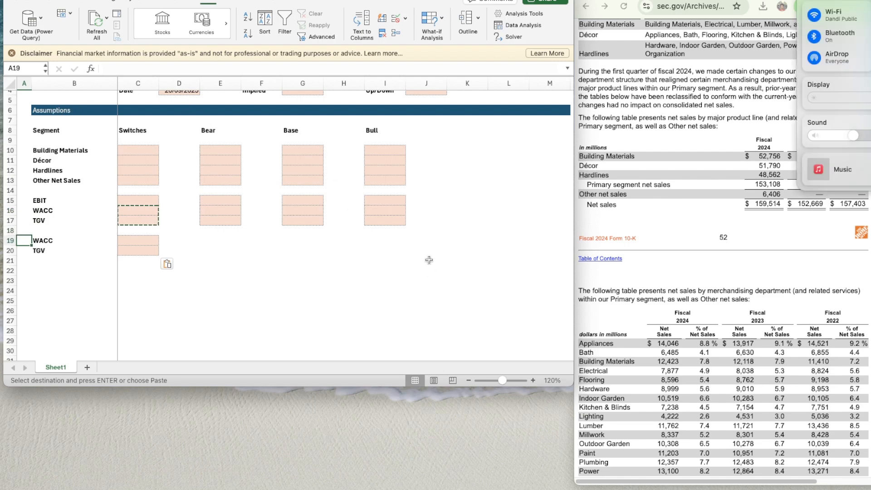
left_click(422, 241)
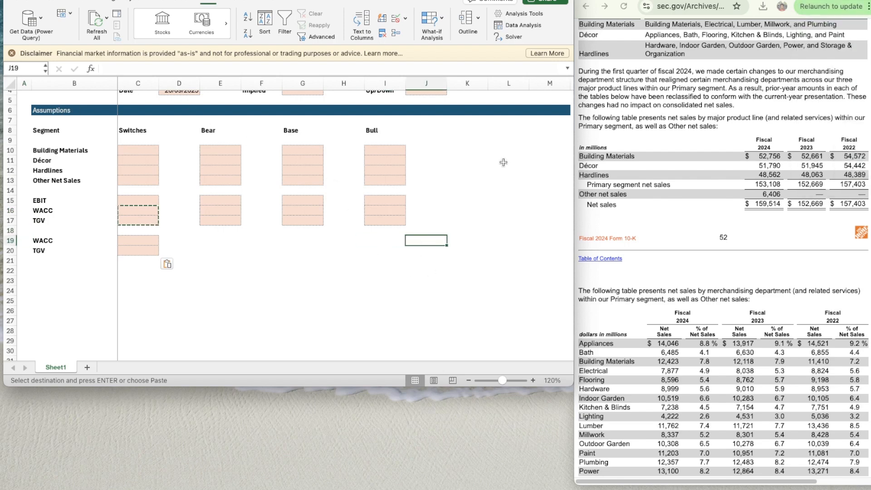
left_click(65, 261)
left_click(30, 270)
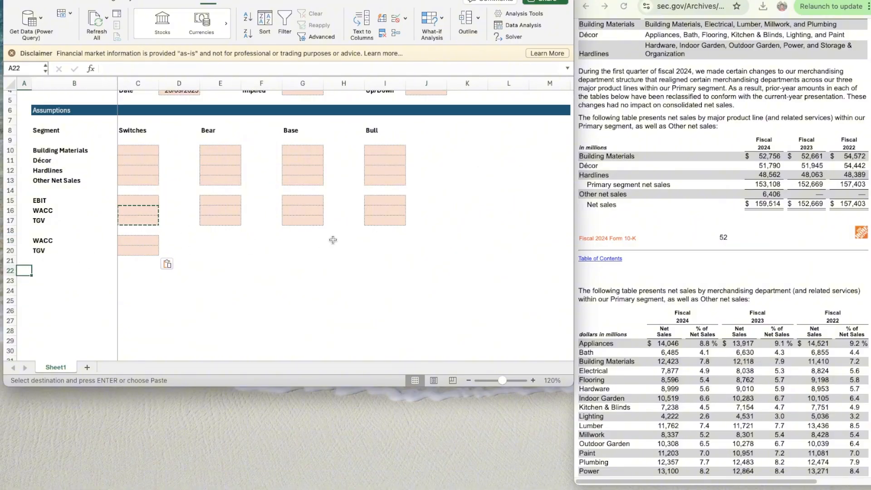
key("super+v")
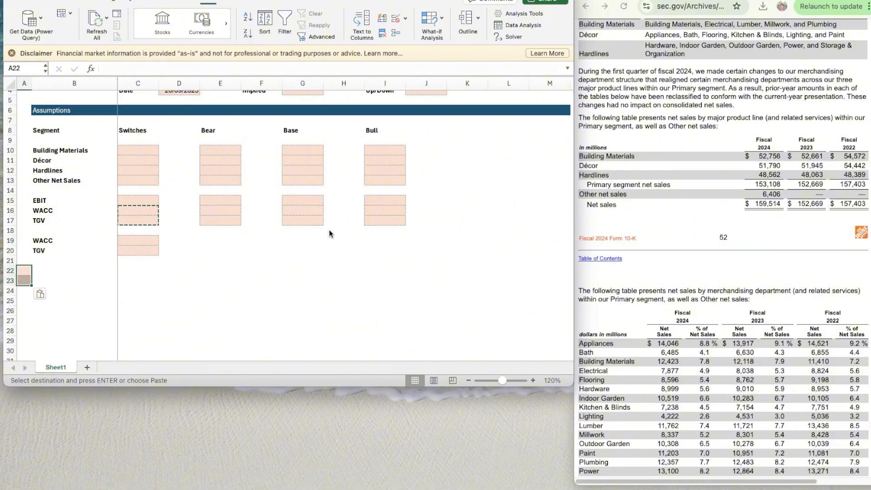
key("super+z")
- Copy the entire Assumptions header row 6 to row 22
key("Up")
key("Up")
key("Up")
key("Up")
key("Up")
key("Up")
key("Up")
key("Up")
key("Up")
key("Up")
key("Up")
key("Up")
key("Up")
key("Up")
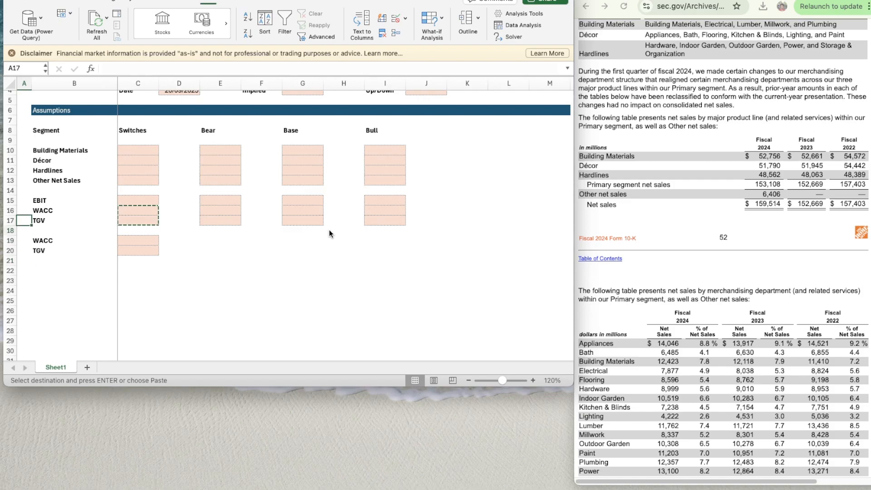
key("Up")
key("Up")
key("shift+space")
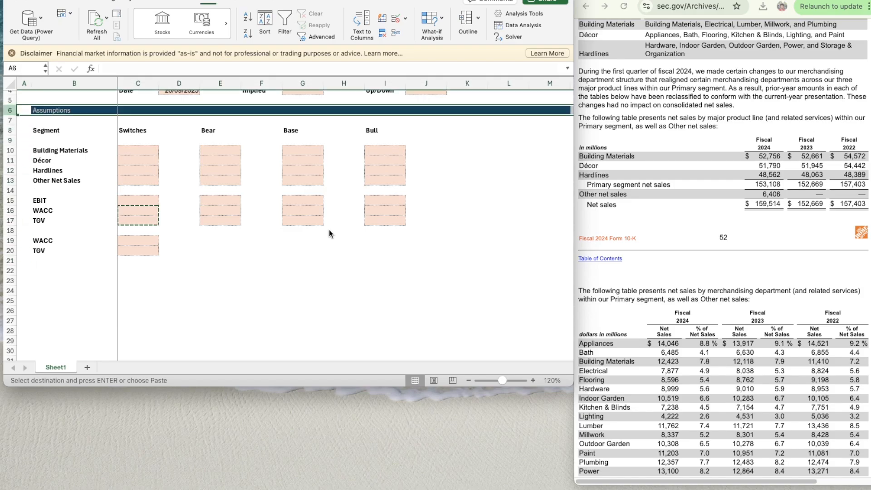
key("super+c")
key("Down")
key("Down")
key("Down")
key("Down")
key("Down")
key("Down")
key("Down")
key("Down")
key("Down")
key("Down")
key("Down")
key("Down")
key("Down")
key("Down")
key("Down")
key("Down")
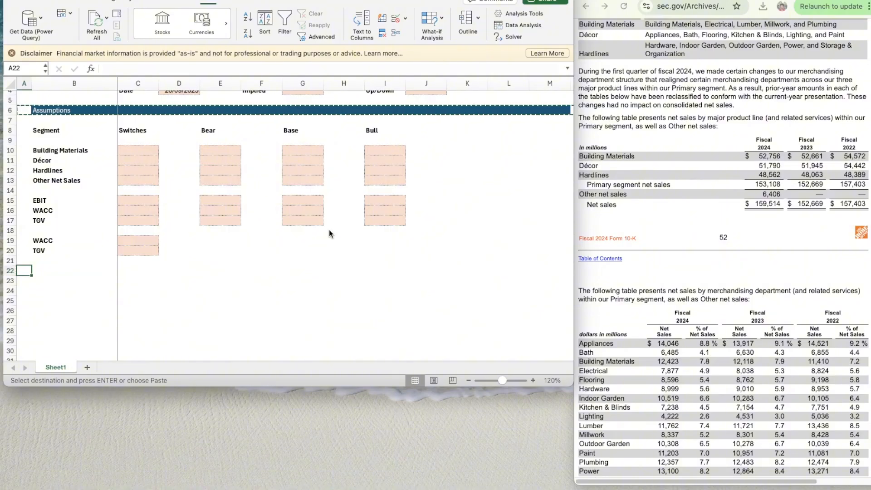
key("super+v")
- Retitle the copied header in B22 as "Revenue Build"
key("Right")
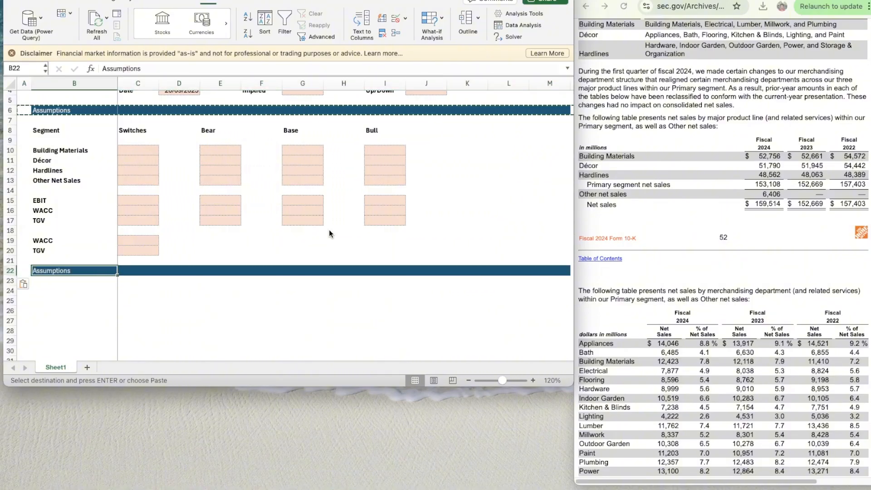
type("Revenue ")
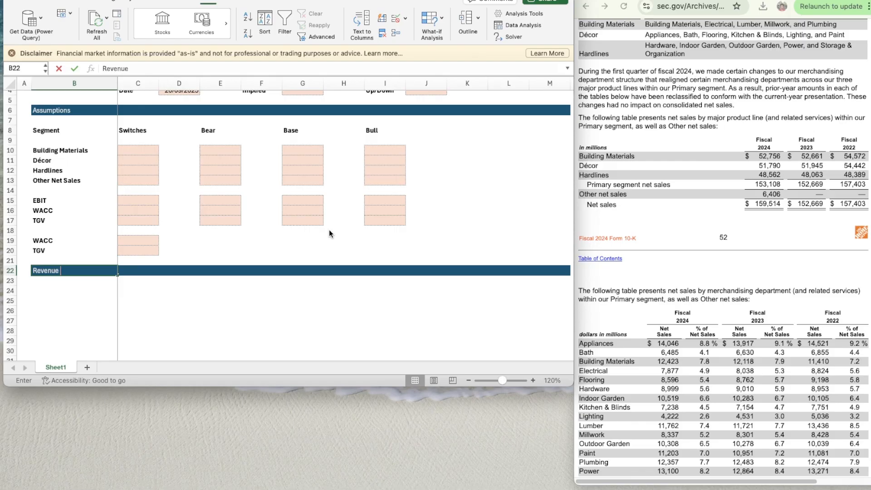
type("S")
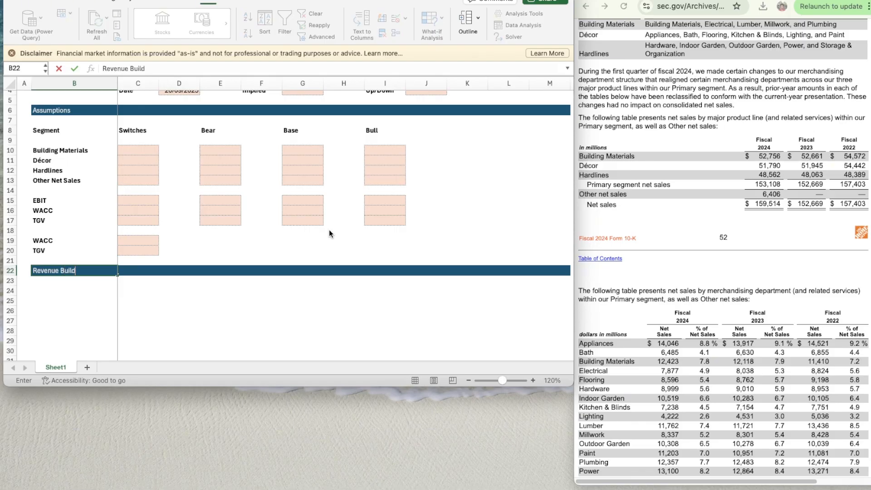
key("Return")
- Link B24 to the Building Materials label with =B10 and make it bold
scroll(359, 298, "down", 4)
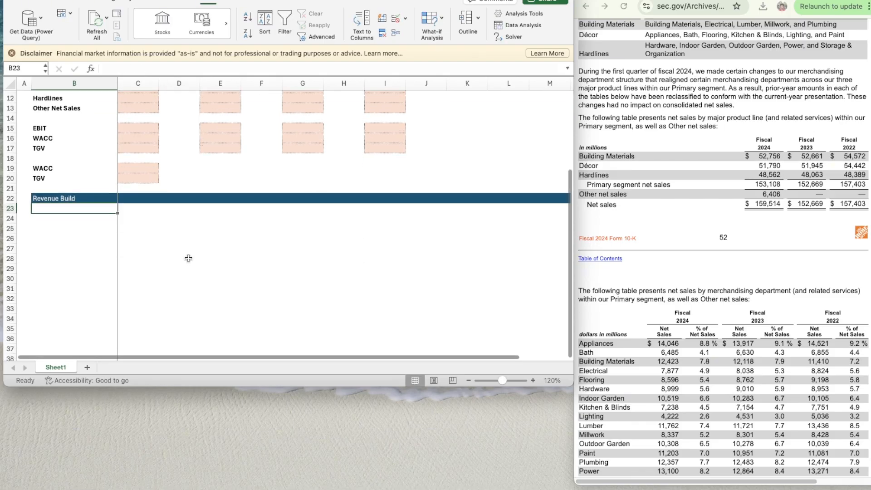
key("Down")
type("=")
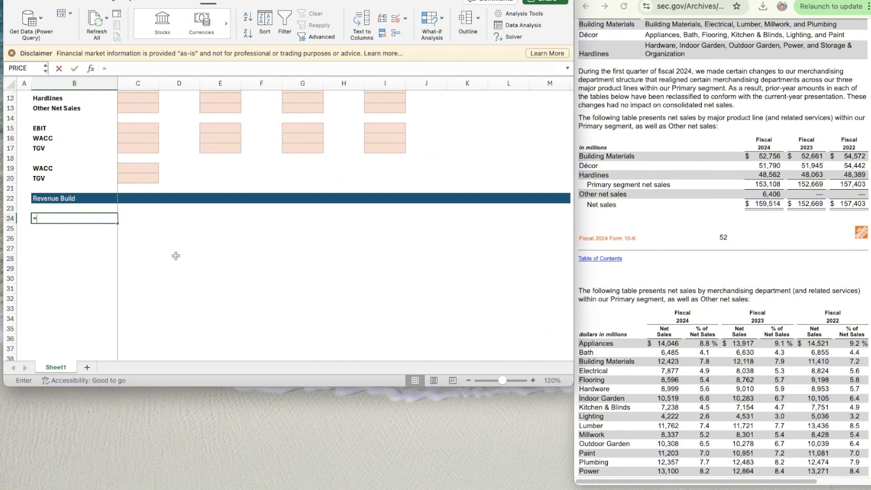
scroll(176, 255, "up", 3)
scroll(176, 256, "down", 3)
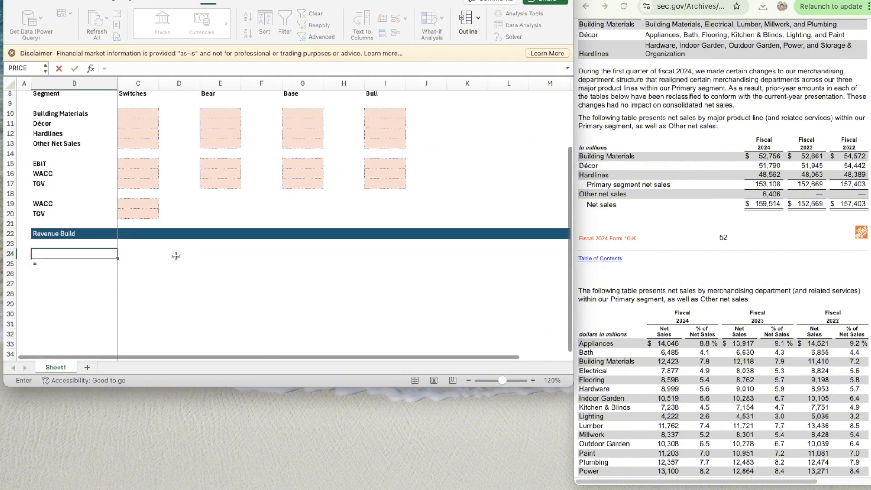
type("B10")
key("Return")
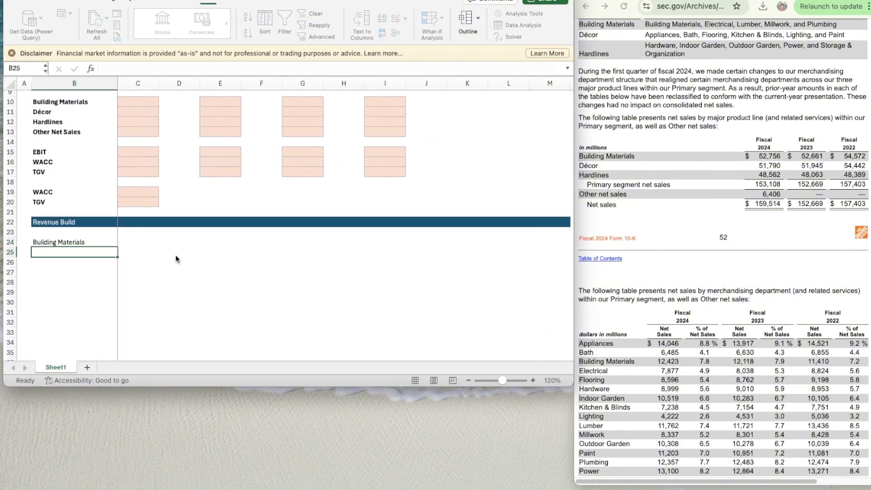
- Enter the label "% Growth" in B25 and make it italic
type("% Growth")
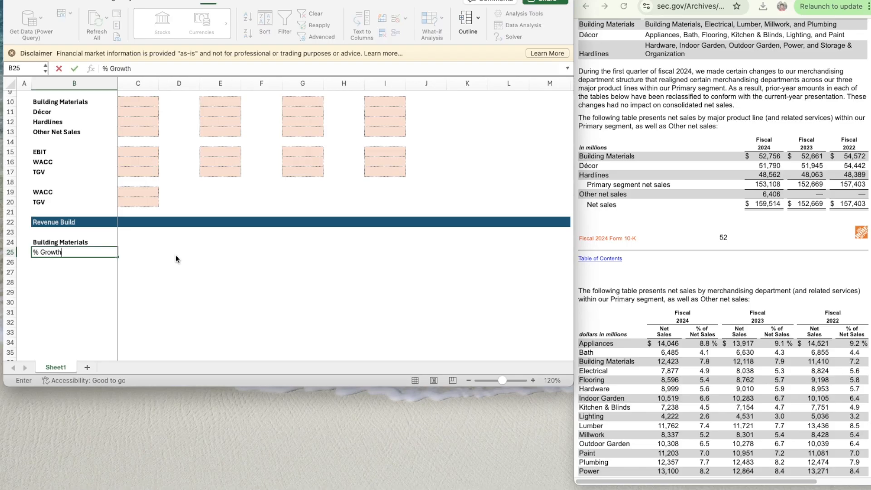
key("Return")
key("Up")
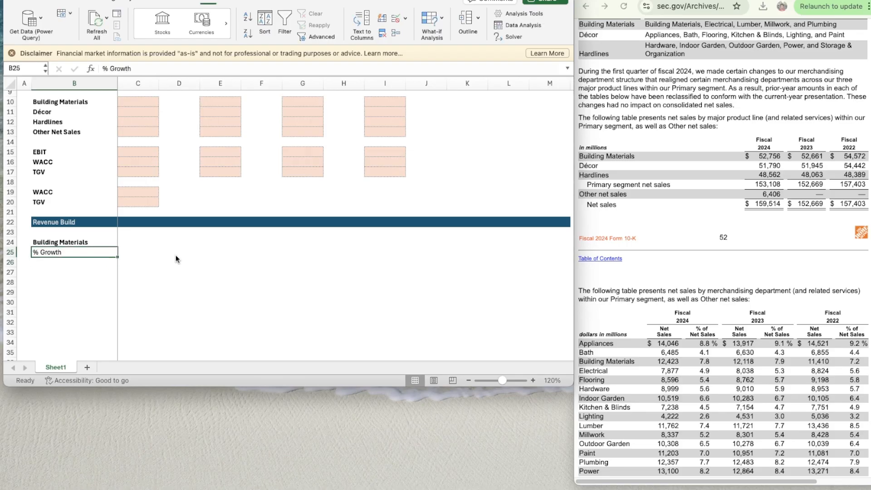
key("super+i")
key("Down")
- Enter the scenario labels "Bear", "Base" and "Bull" in B26:B28
type("Bear")
key("Return")
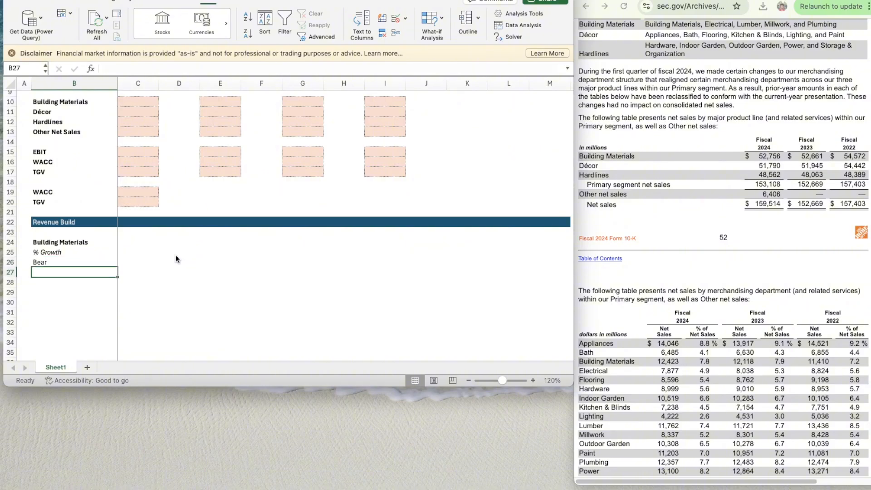
type("Basd")
key("Return")
key("Up")
type("Base")
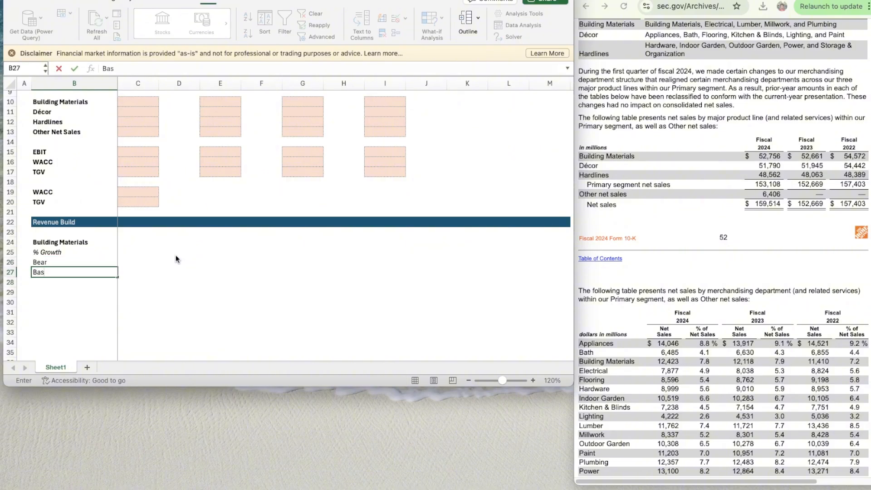
key("Return")
type("Bull")
key("Return")
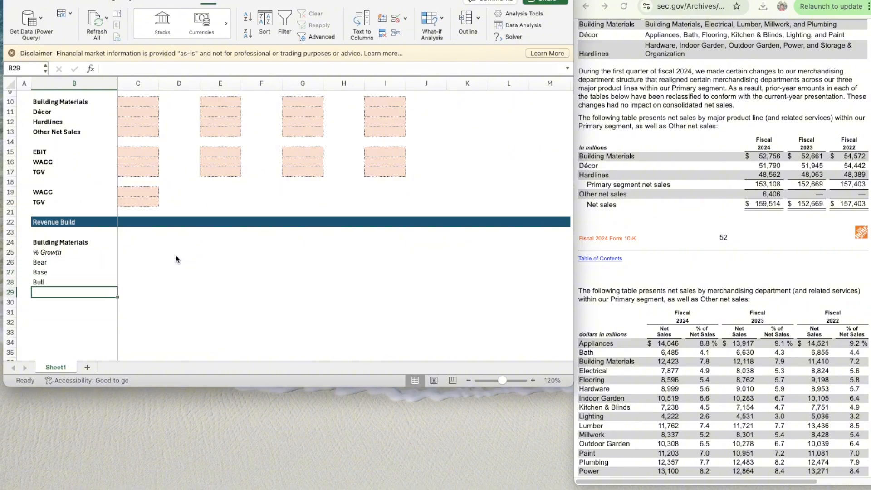
- Enter the label "% of Revenue" in B29 and make it italic
type("% of Revenue")
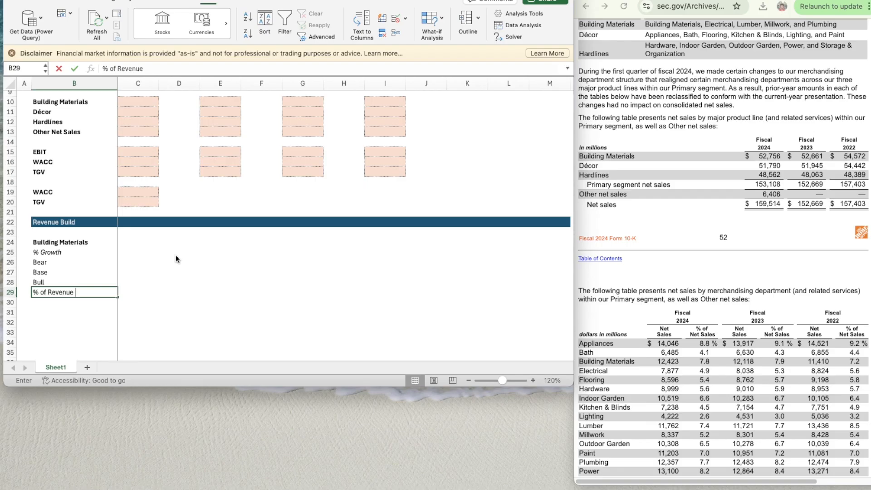
key("shift+space")
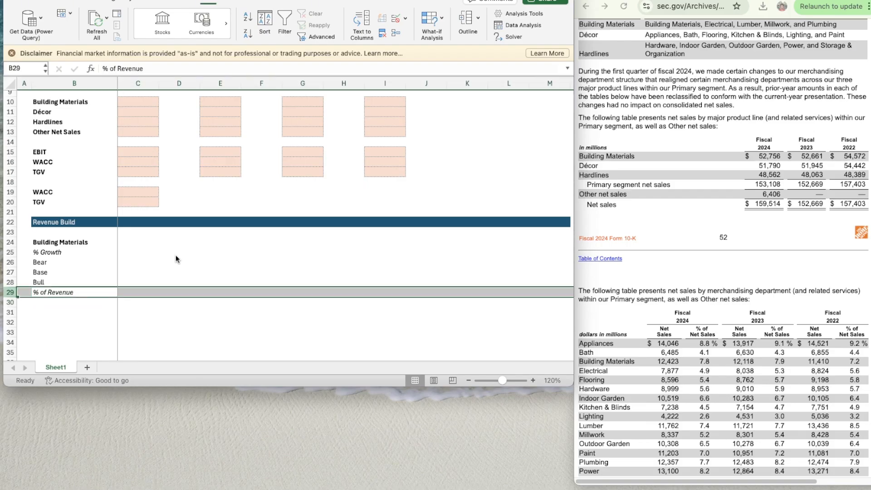
- Copy the Building Materials label block B24:B29 to B31, leaving one blank row between the blocks
key("Up")
key("Up")
key("Up")
key("Up")
key("Up")
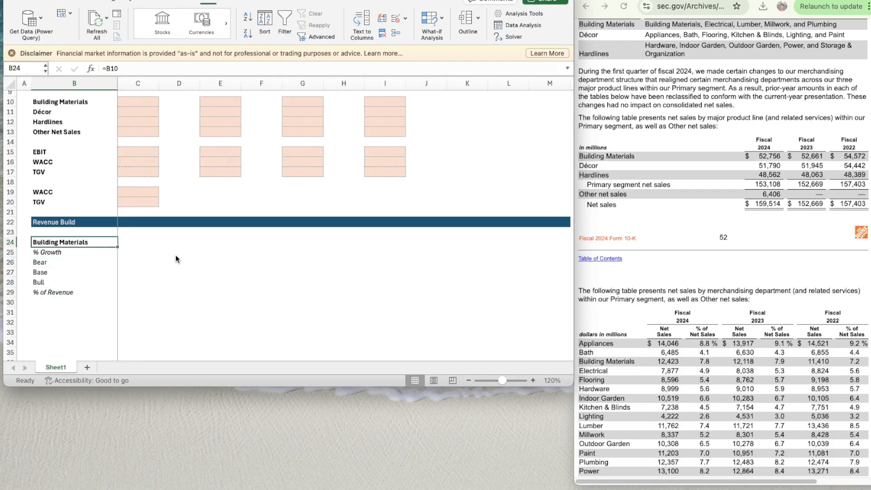
key("shift+Down")
key("shift+Down")
key("shift+Down")
key("shift+Down")
key("shift+Down")
key("super+c")
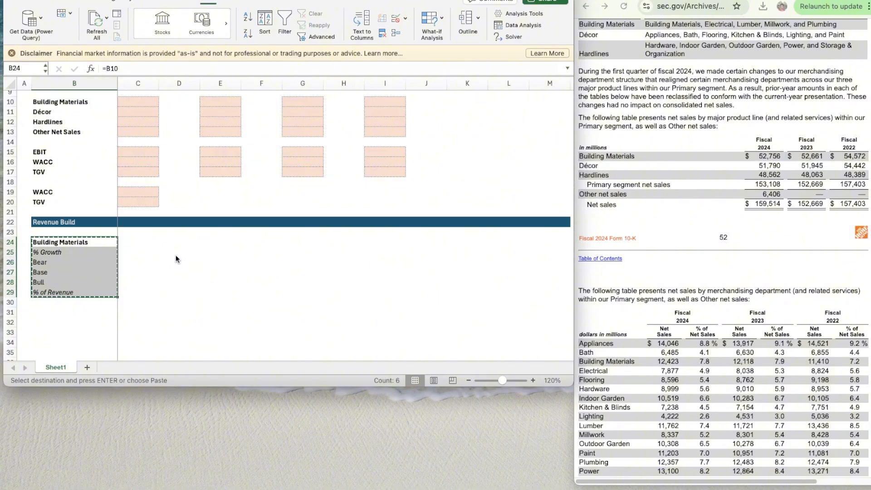
scroll(217, 281, "down", 5)
left_click(40, 189)
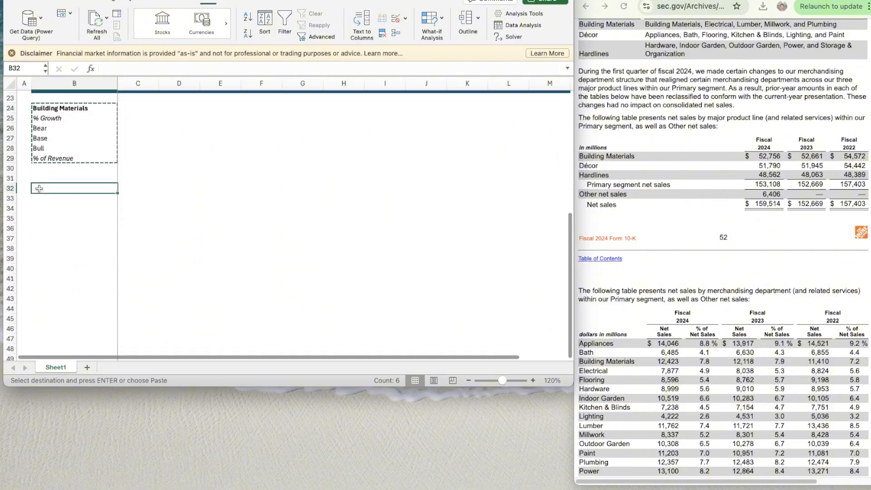
key("Up")
key("super+v")
- Paste the same label block at B38 and B45 for the remaining two segments
key("Down")
key("Down")
key("Down")
key("Down")
key("Down")
key("Down")
key("Down")
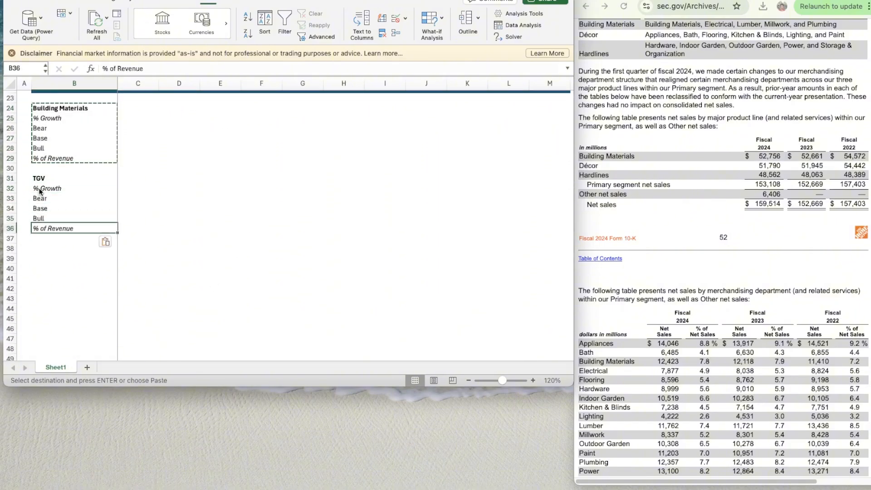
key("super+v")
key("Down")
key("Down")
key("Down")
key("Down")
key("Down")
key("Down")
key("Down")
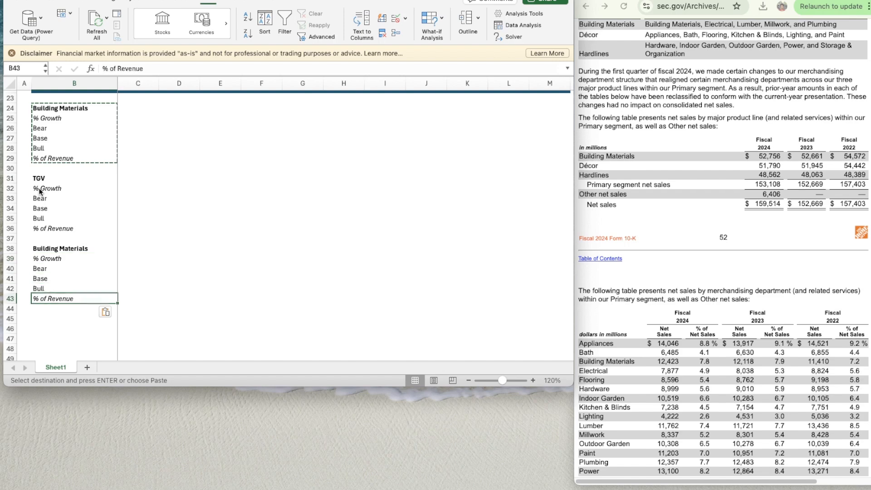
key("super+v")
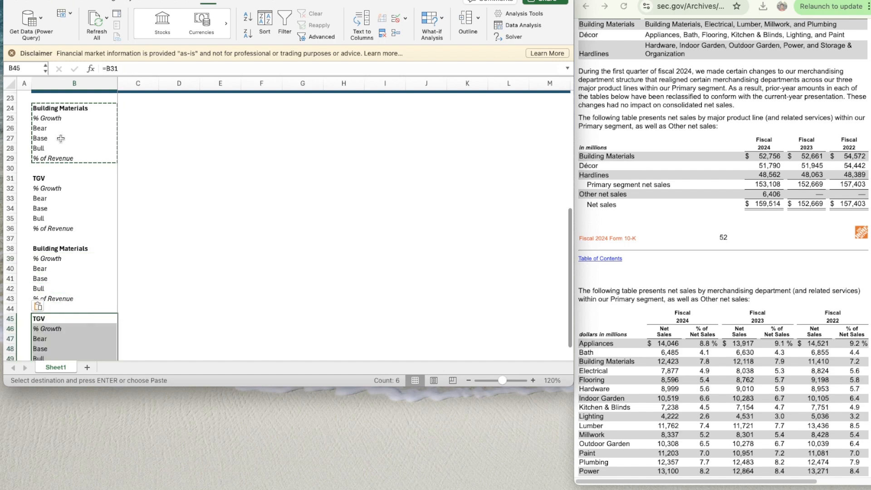
- Link the second block's heading in B31 to the Décor label with =B11
left_click(57, 185)
key("Up")
key("Up")
key("Up")
key("Up")
key("Up")
key("Up")
key("Up")
key("Up")
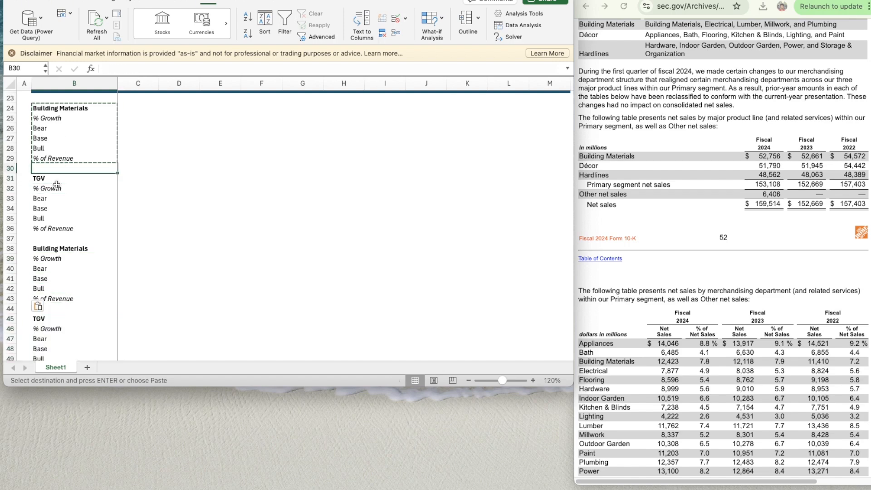
key("Down")
key("Down")
key("Down")
key("Down")
key("Down")
key("Down")
key("Down")
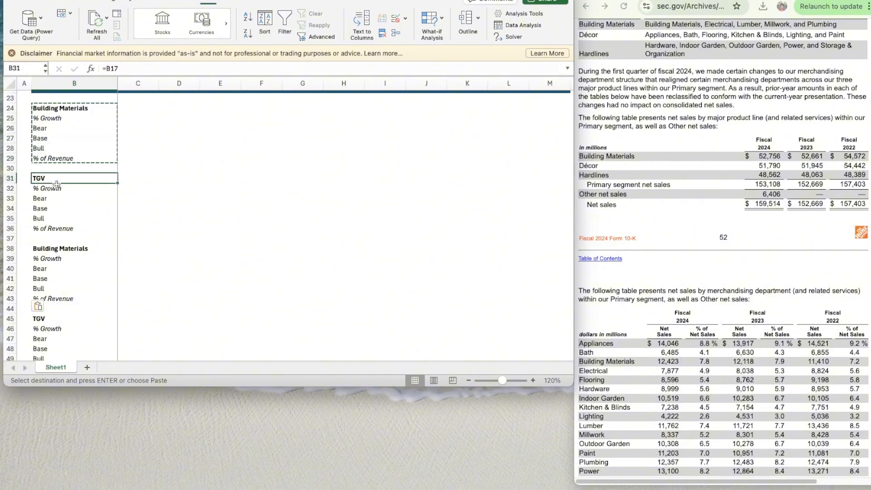
key("Down")
key("Up")
type("=B11")
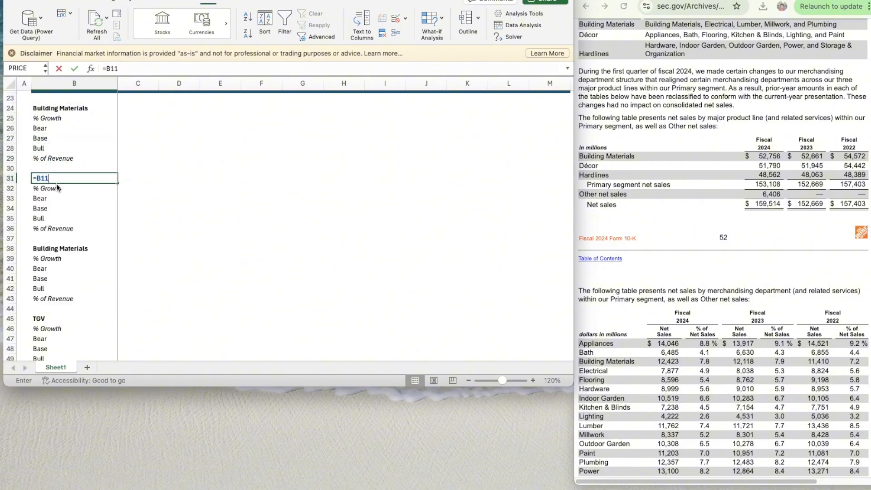
key("Return")
- Link the third block's heading in B38 to the Hardlines label in the assumptions section
key("Down")
key("Down")
key("Down")
key("Down")
key("Down")
key("Down")
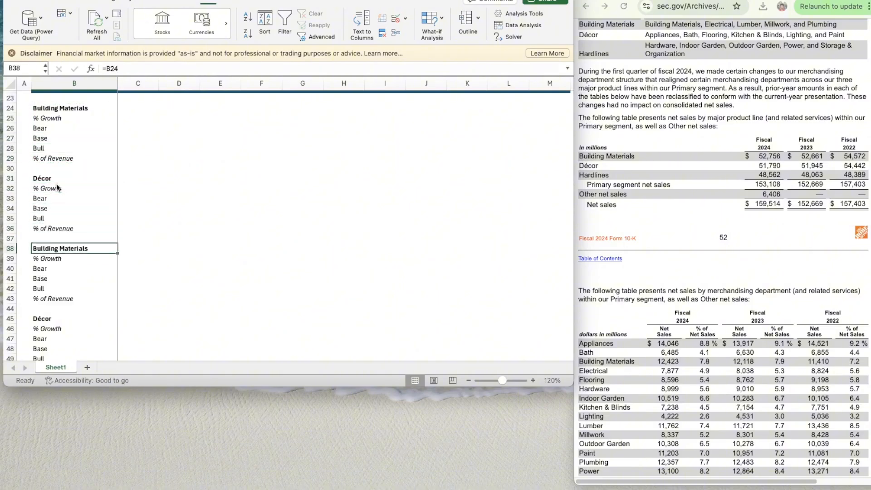
type("=B18")
key("Return")
- Link the fourth block's heading in B45 to the Other Net Sales label in the assumptions section
scroll(57, 187, "down", 4)
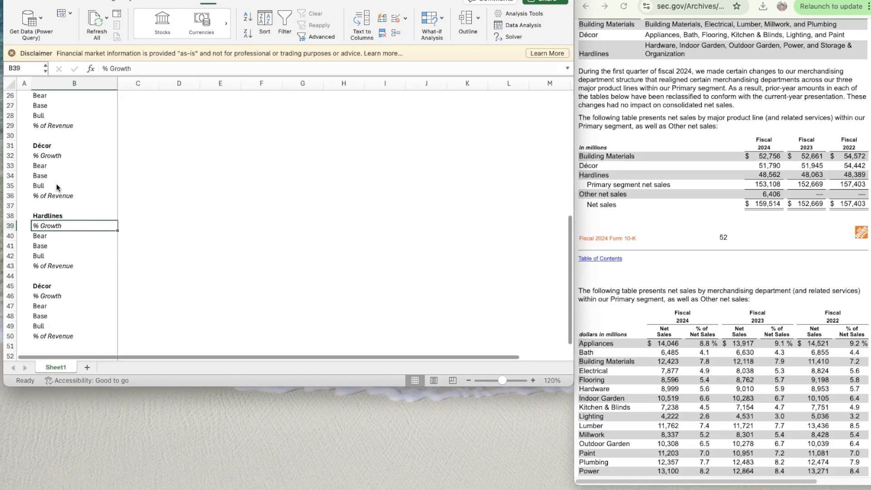
left_click(50, 226)
left_click(49, 232)
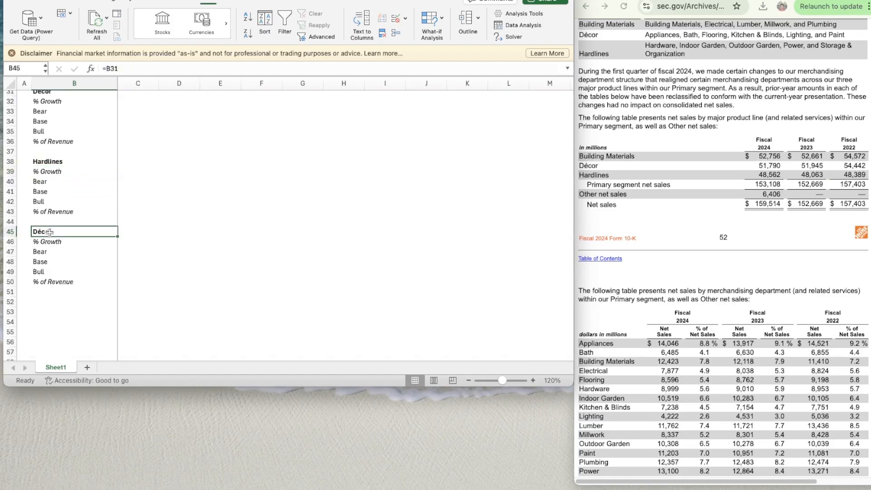
type("=B25")
key("Return")
- Enter 2022 in C22 of the Revenue Build header and the next-year formula =C22+1 in D22
scroll(131, 241, "up", 1)
scroll(131, 241, "up", 10)
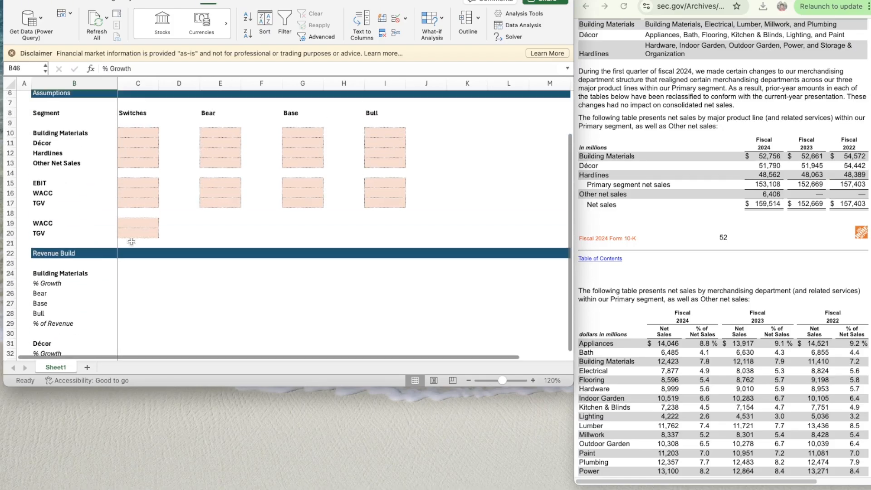
left_click(131, 222)
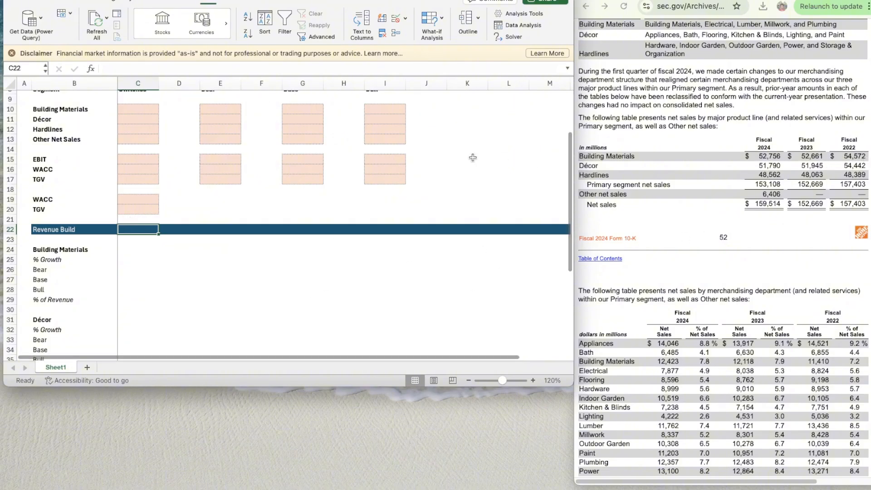
scroll(209, 259, "up", 1)
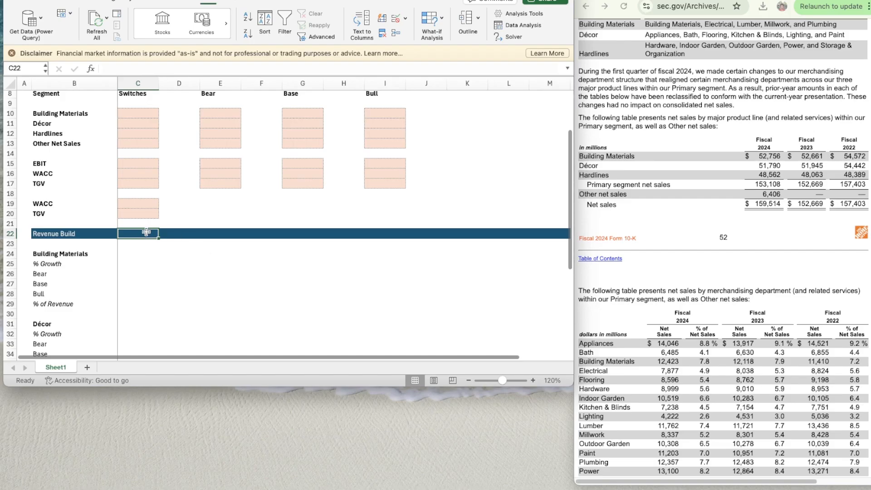
type("200")
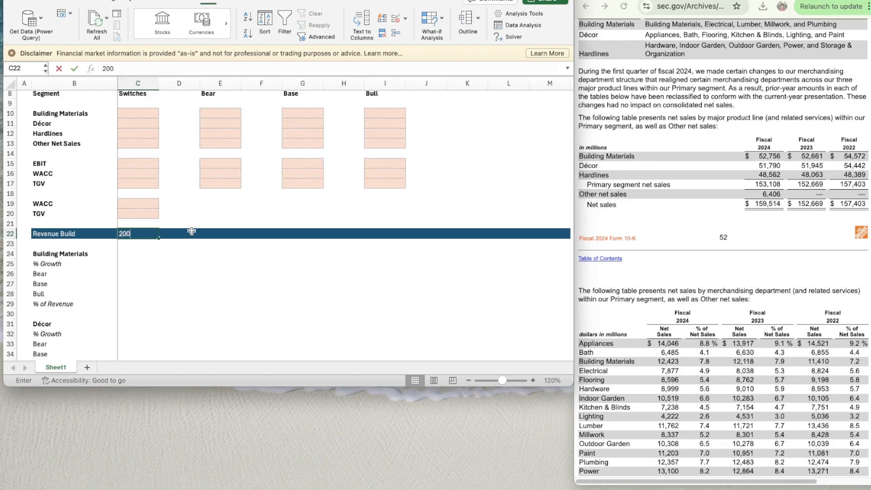
type("22")
key("Tab")
type("=")
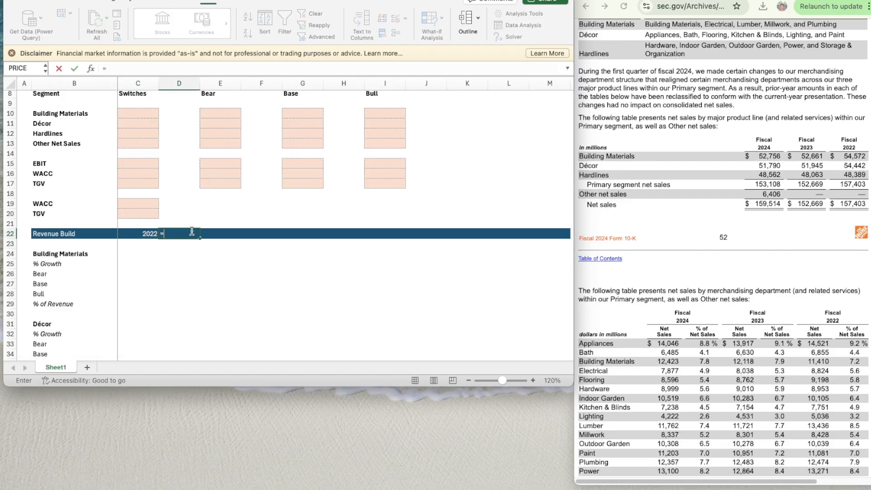
key("Left")
type("+")
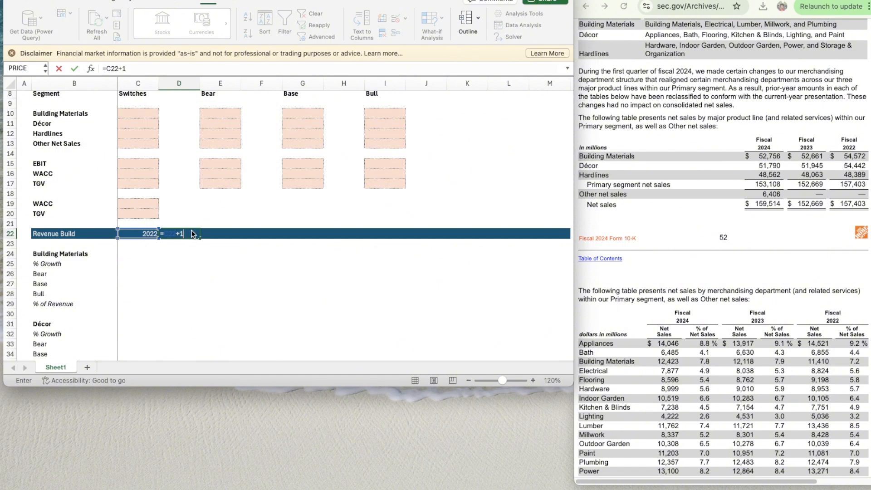
key("ctrl+Return")
- Copy the next-year formula from D22 across the Revenue Build header through M22
key("super+c")
key("shift+Right")
key("shift+Right")
key("shift+Right")
key("shift+Right")
key("shift+Right")
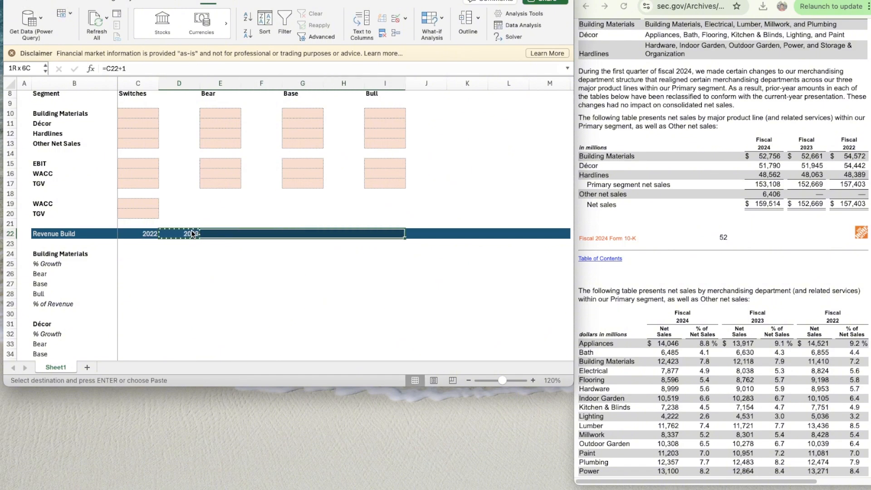
key("shift+Right")
key("shift+Right")
key("shift+Right")
key("shift+Right")
key("super+v")
key("Left")
key("Left")
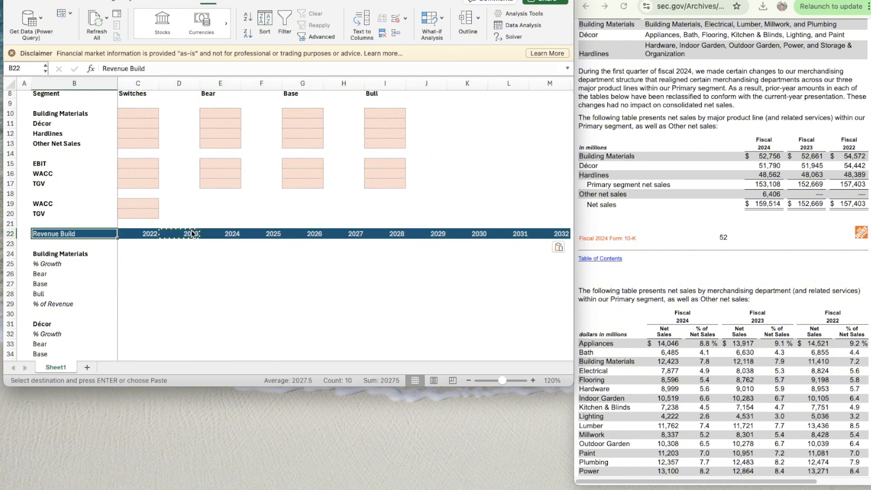
- Delete the years after 2030 from L22:M22 in the Revenue Build header
key("Right")
key("Right")
key("Right")
key("Right")
key("Right")
key("Right")
key("Right")
key("Right")
key("Right")
key("Right")
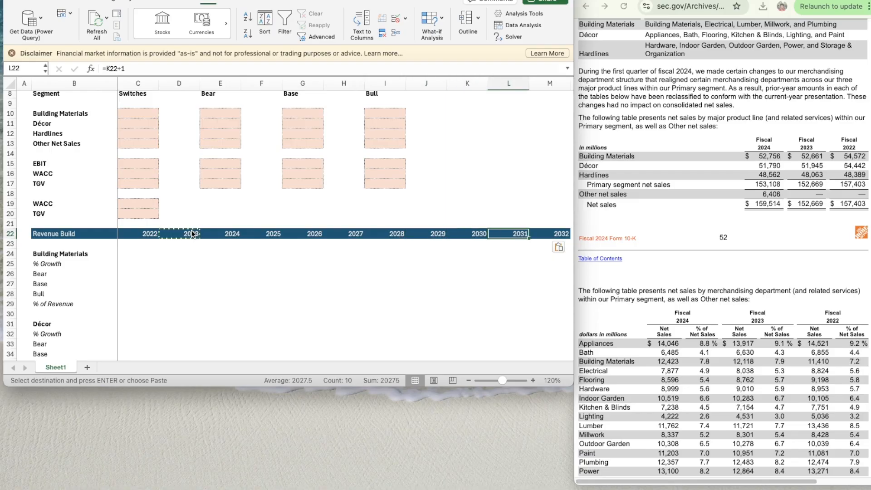
key("shift+Right")
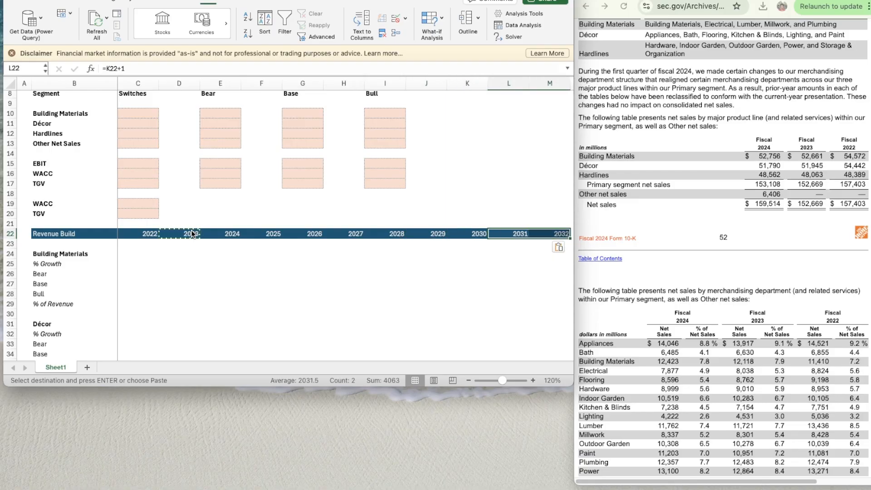
key("Left")
key("Left")
key("Left")
key("Left")
key("Left")
key("Right")
key("Right")
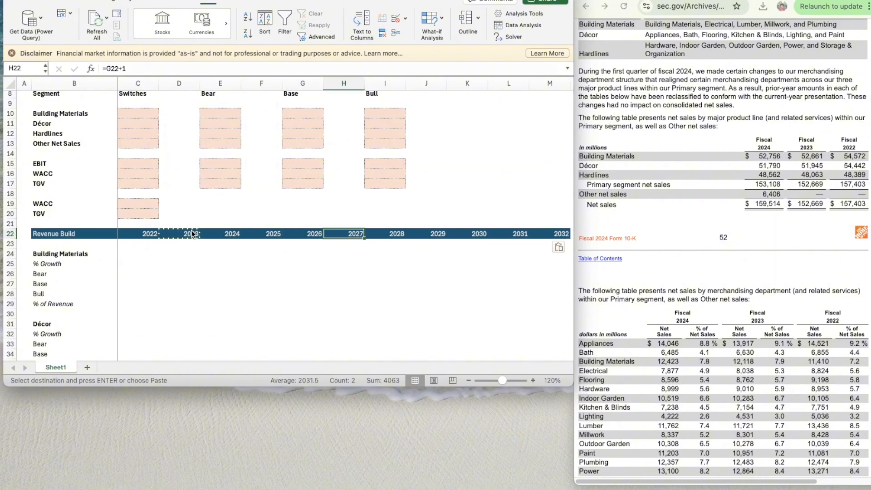
key("Right")
key("Right")
key("Right")
key("shift+Right")
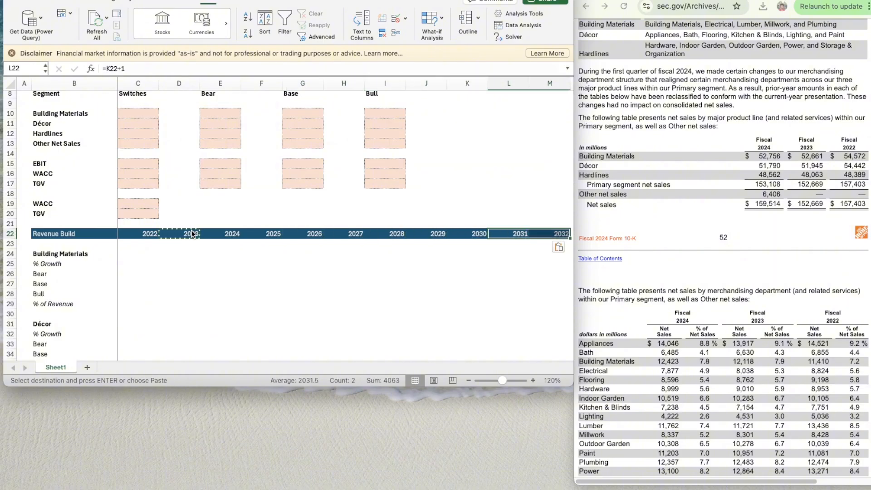
key("Delete")
- Paste the blank cells L23:M23 over L22:M22 to remove the header fill beyond 2030
key("Down")
key("shift+Right")
key("super+c")
key("Up")
key("Return")
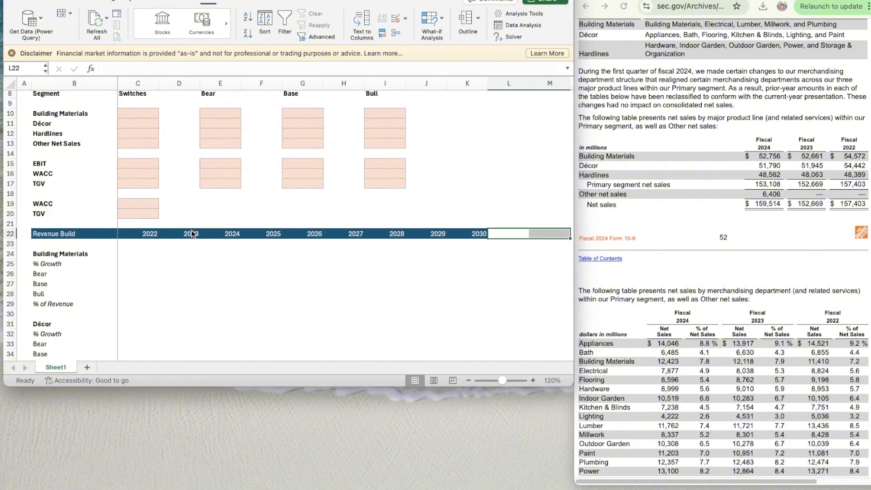
key("Down")
key("Down")
key("Left")
key("Down")
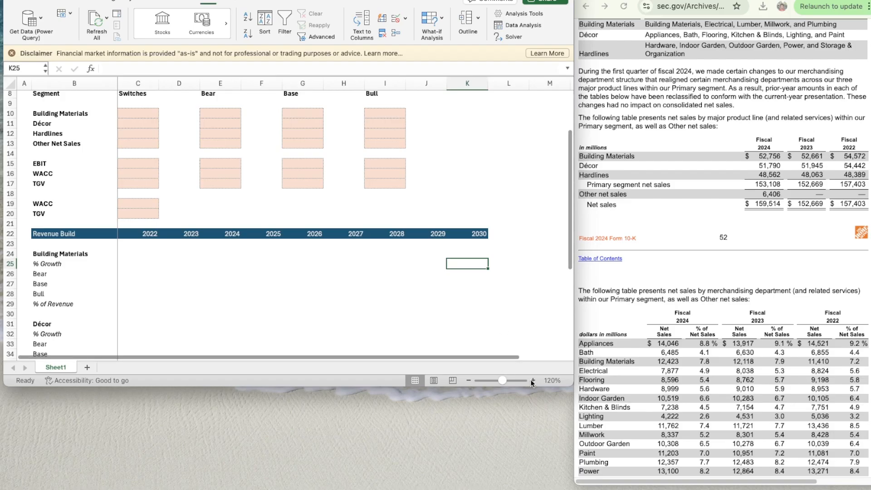
- Set the sheet zoom to 130% and enter 54572 as the 2022 Building Materials sales in C24
left_click(533, 380)
scroll(304, 298, "down", 5)
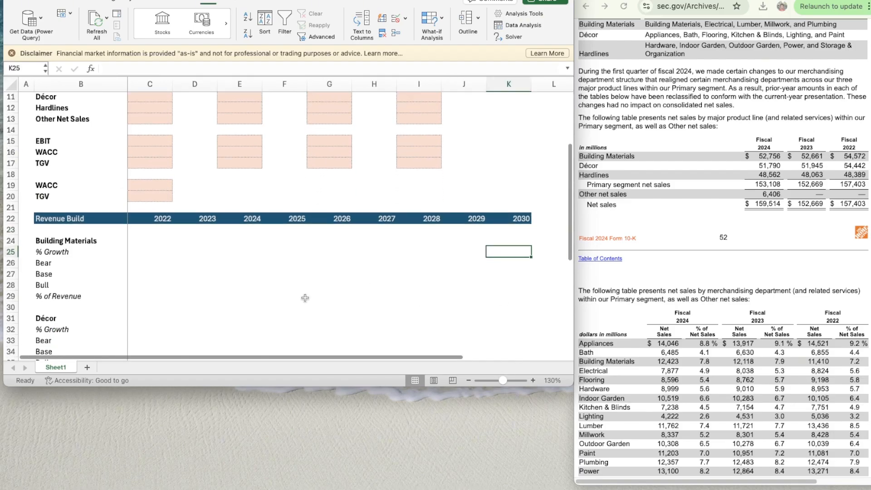
scroll(304, 298, "down", 1)
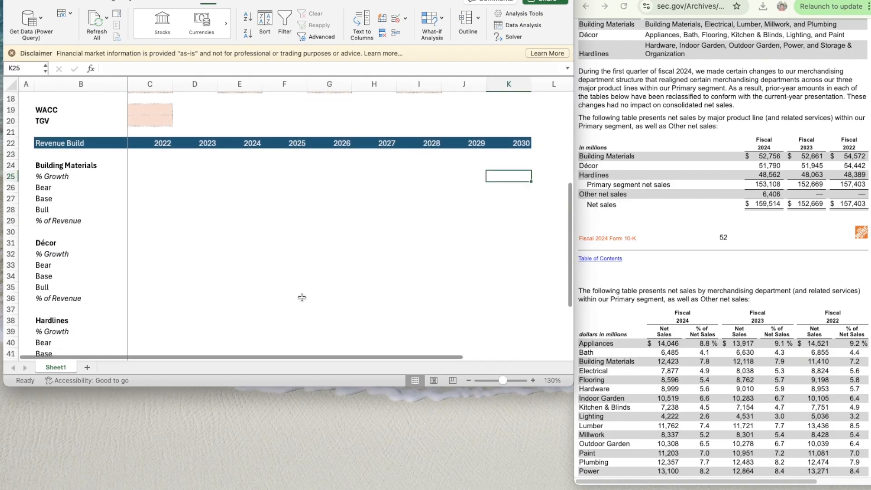
left_click(142, 175)
key("Up")
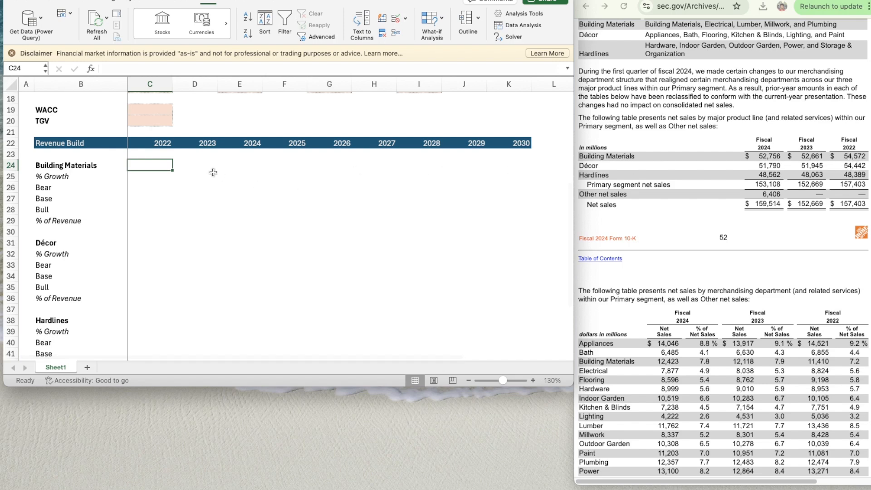
type("54572")
key("Return")
key("Up")
- Format C24 as a number with a thousands separator and no decimal places
left_click(16, 3)
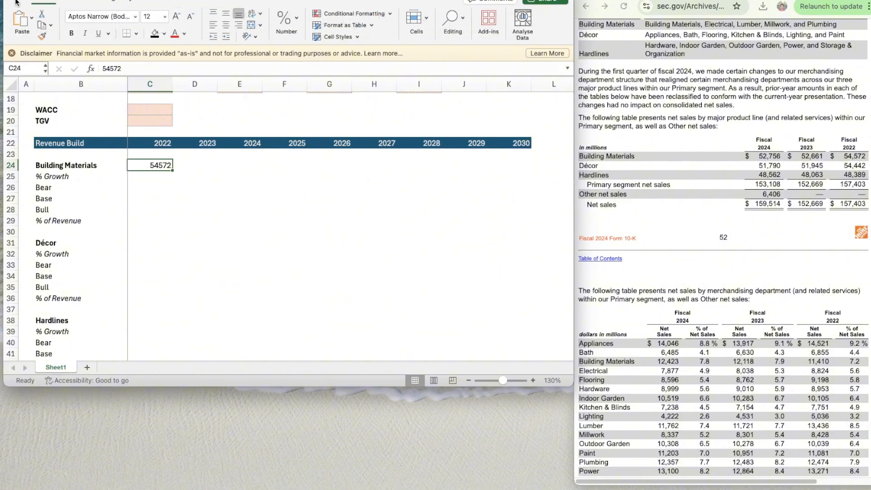
left_click(296, 14)
left_click(322, 49)
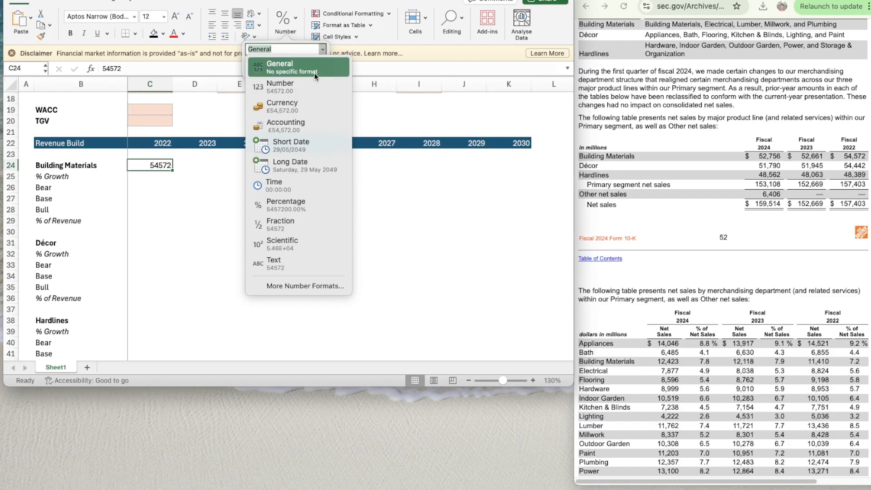
left_click(300, 86)
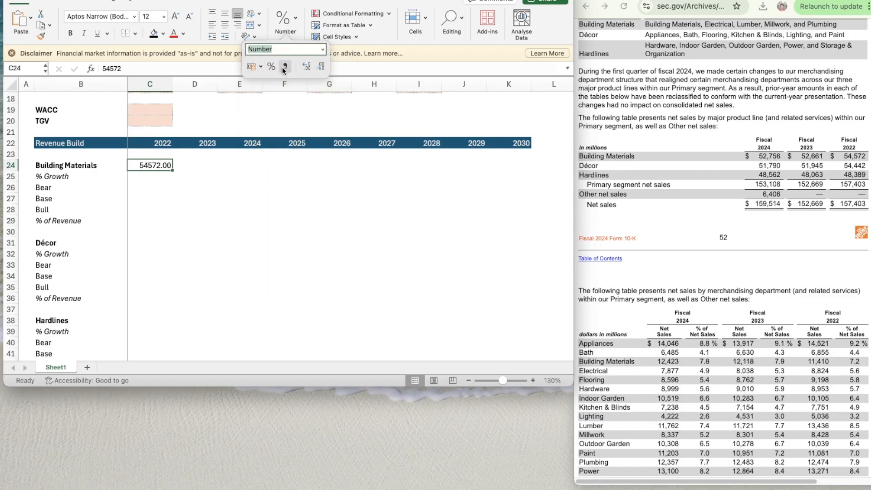
left_click(285, 67)
left_click(318, 67)
left_click(320, 68)
- Set C24 to the Number category with negatives in black parentheses, and copy its formatting to D24:K24
left_click(323, 50)
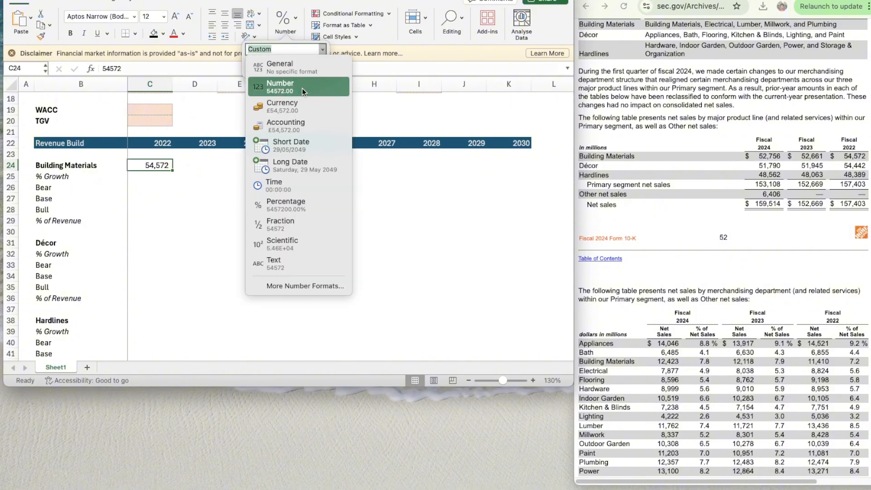
left_click(312, 285)
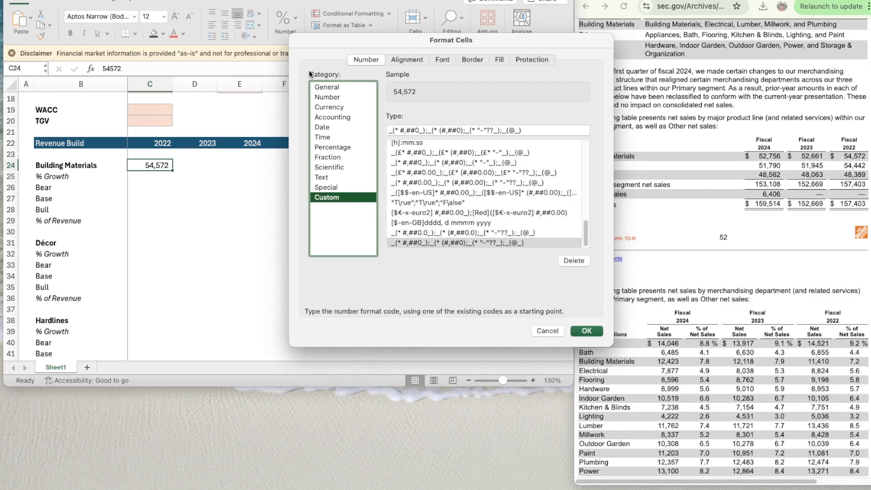
left_click(353, 98)
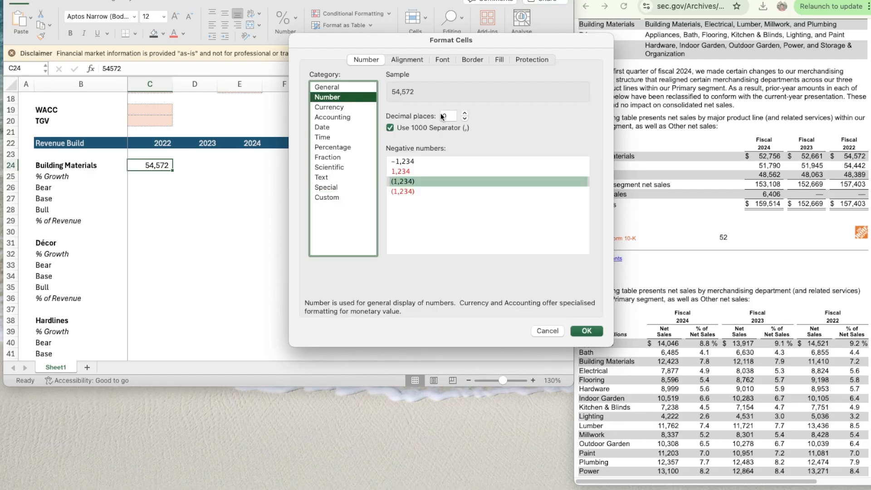
left_click(410, 180)
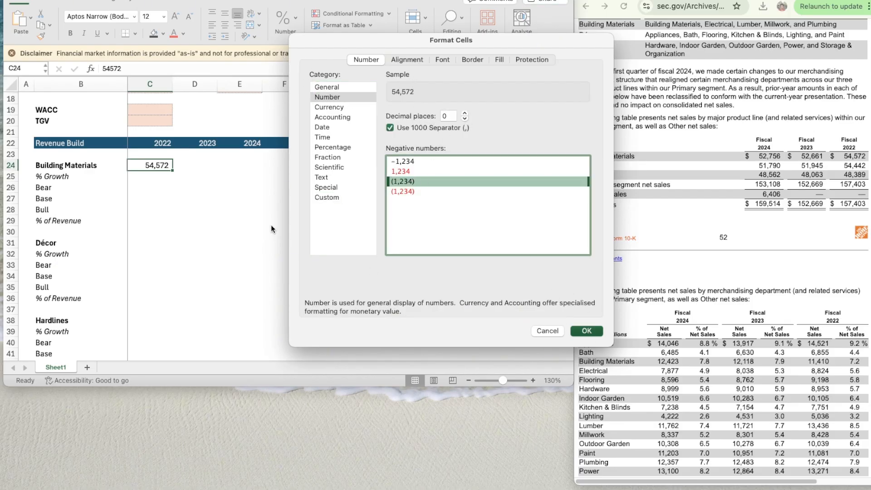
key("Return")
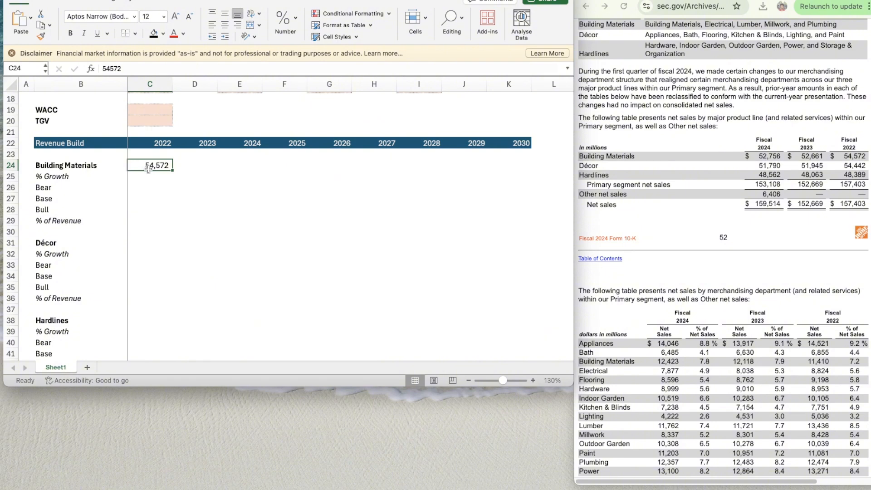
key("super+shift+c")
left_click_drag(179, 166, 522, 166)
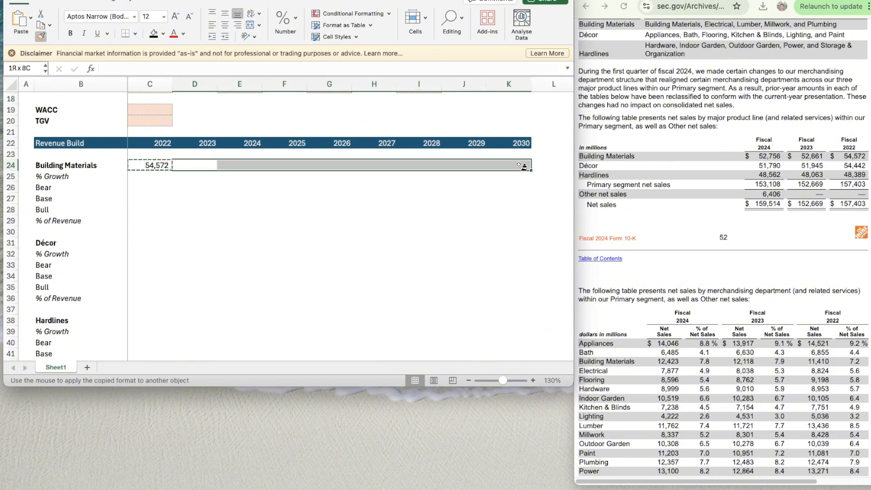
- Enter the Building Materials sales of 52661 for 2023 in D24 and 52756 for 2024 in E24
left_click(201, 167)
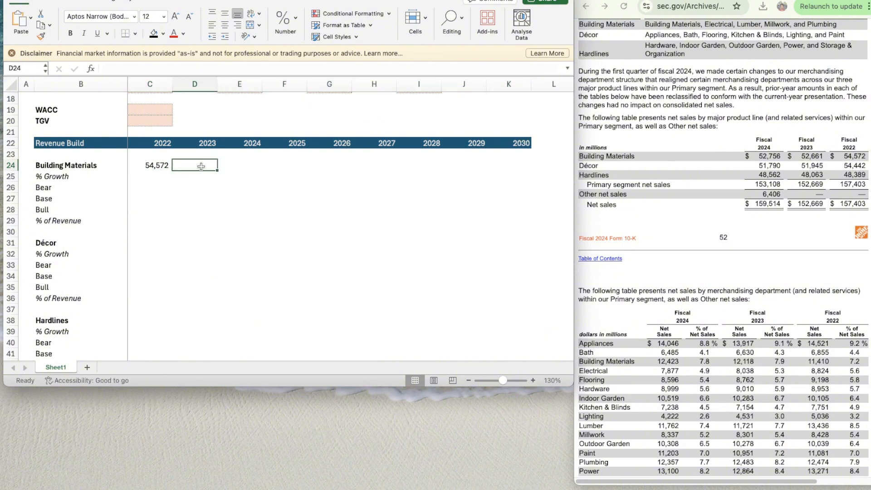
type("52661")
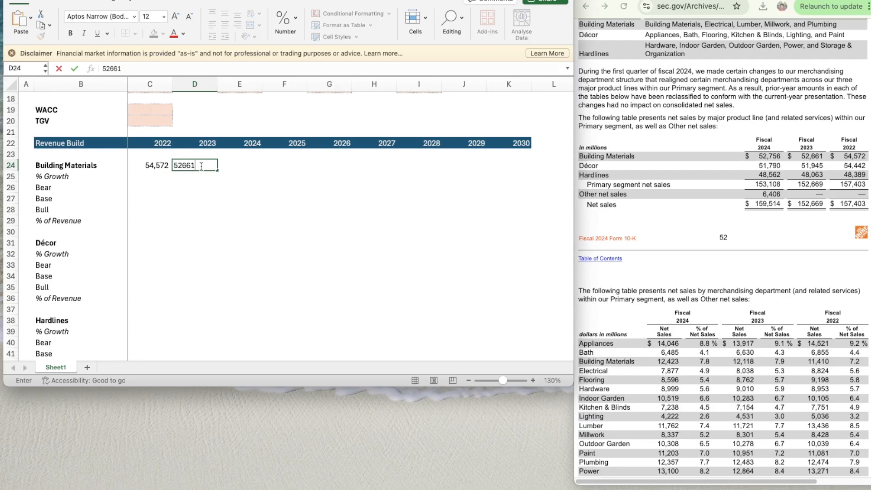
key("Tab")
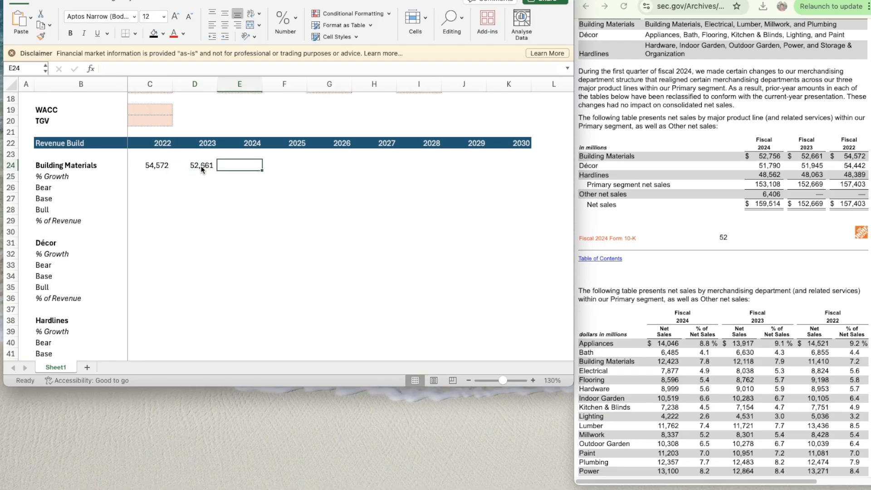
type("52756")
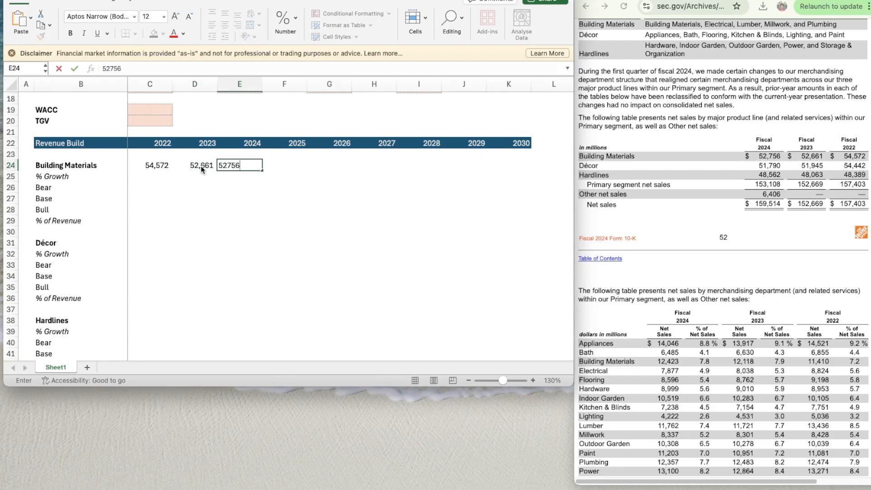
key("Down")
key("Up")
key("Right")
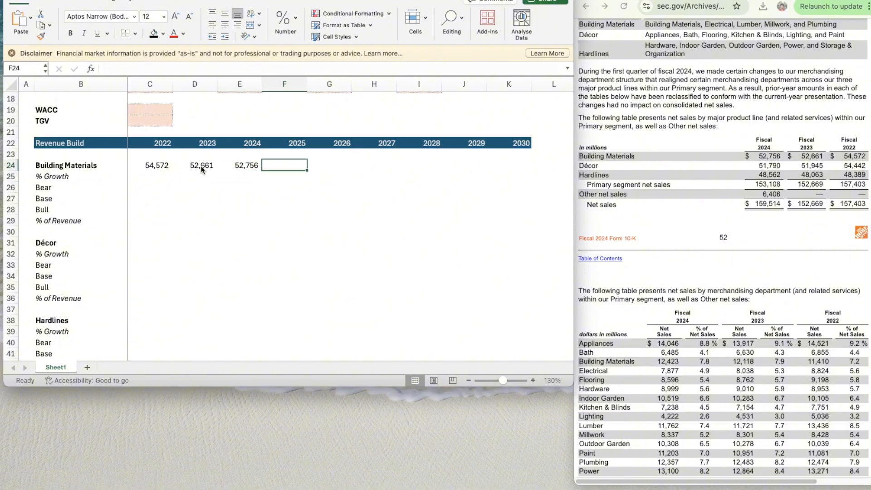
- Calculate the 2023 Building Materials growth in D25 with =D24/C24-1
key("Down")
key("Left")
key("Left")
key("Left")
key("Right")
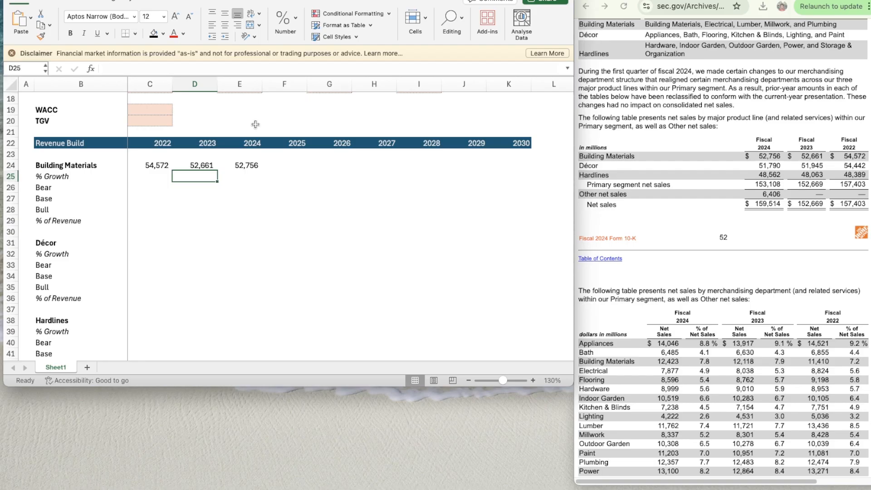
type("=")
key("Up")
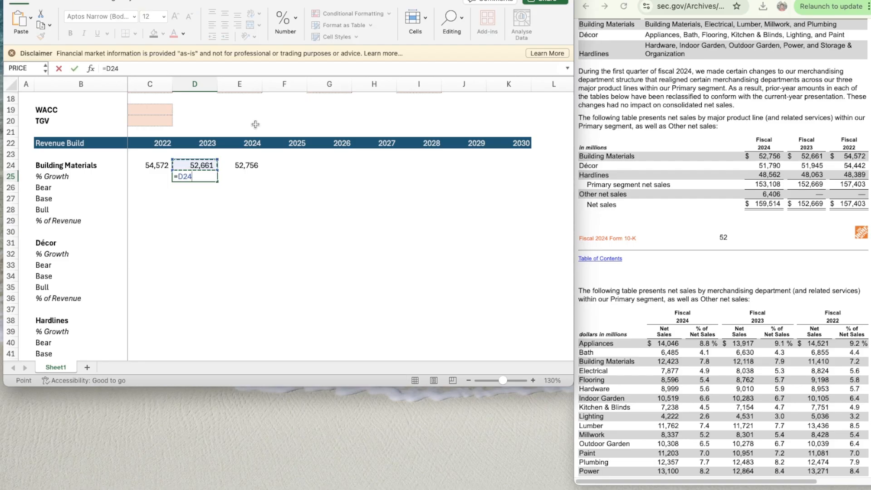
type("/")
key("Left")
key("Up")
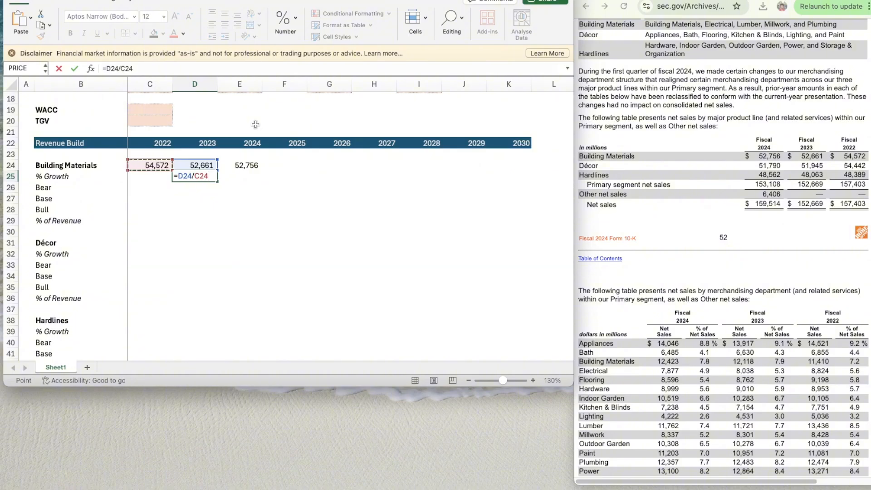
type("-1")
key("ctrl+Return")
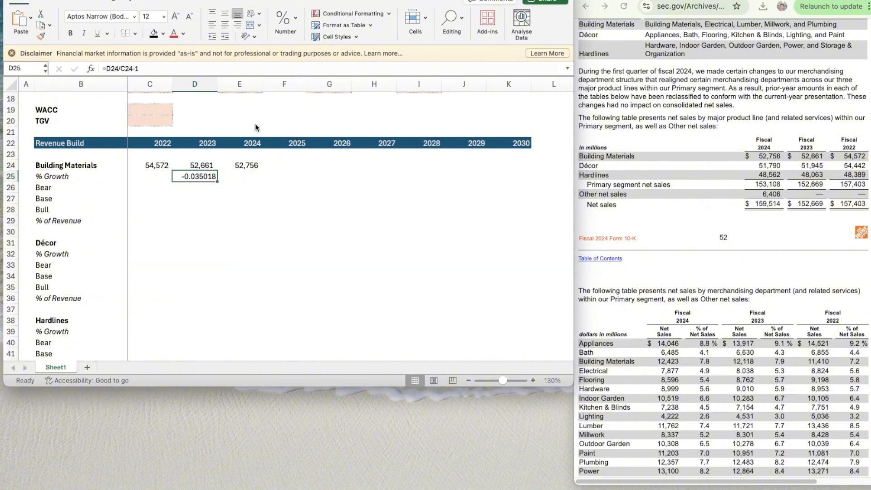
- Format the 2023 Building Materials growth in D25 as a percentage
left_click(293, 18)
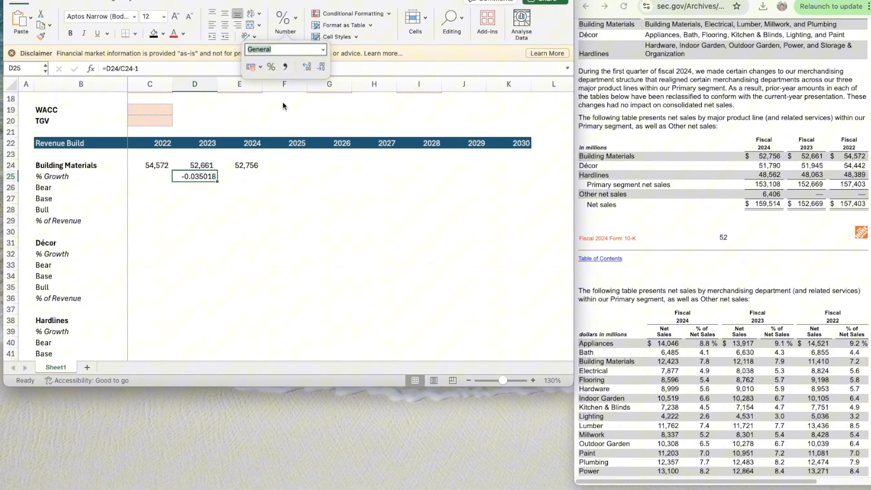
left_click(271, 66)
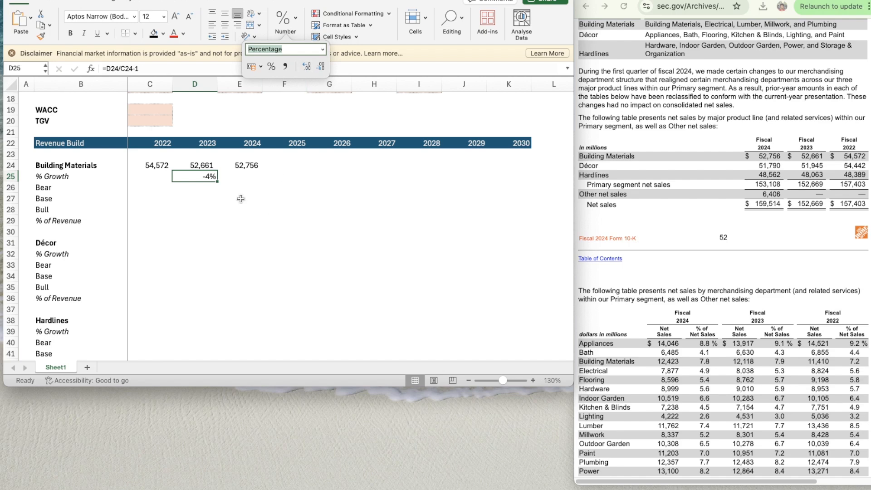
left_click(235, 181)
key("Left")
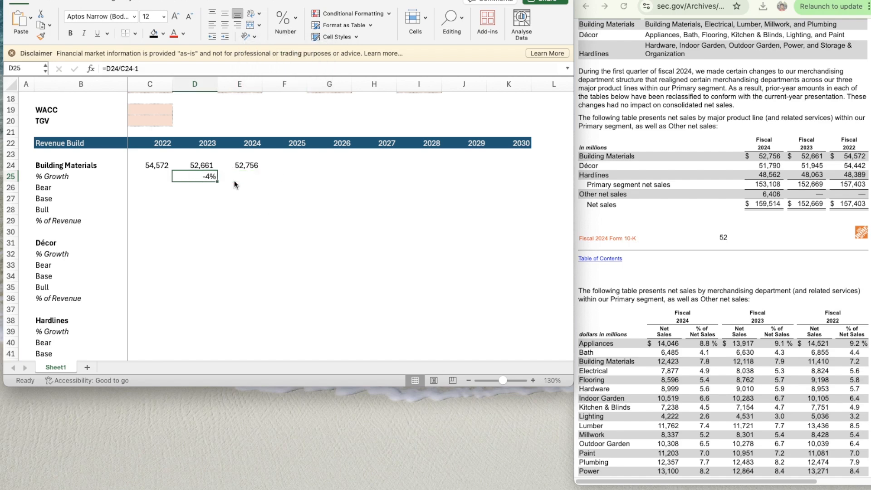
- Copy the Building Materials growth formula from D25 across to E25 and F25
key("ctrl+c")
key("shift+Right")
key("shift+Right")
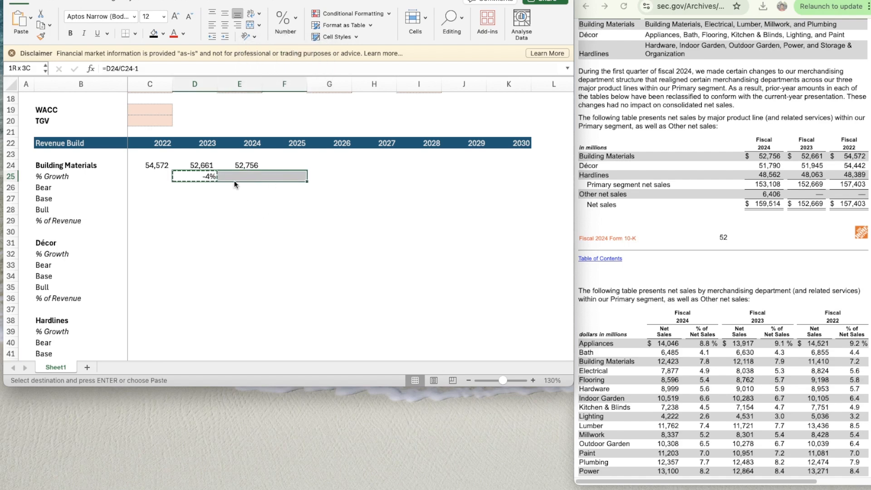
key("ctrl+v")
key("Right")
key("Right")
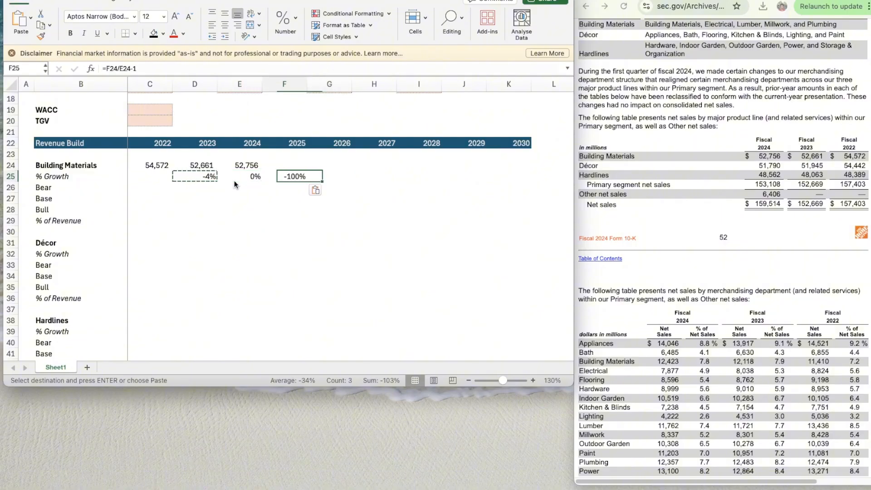
key("Down")
key("Down")
- Copy the formatting of C24:F25 to the Décor sales and growth rows, starting at C31
scroll(234, 181, "down", 3)
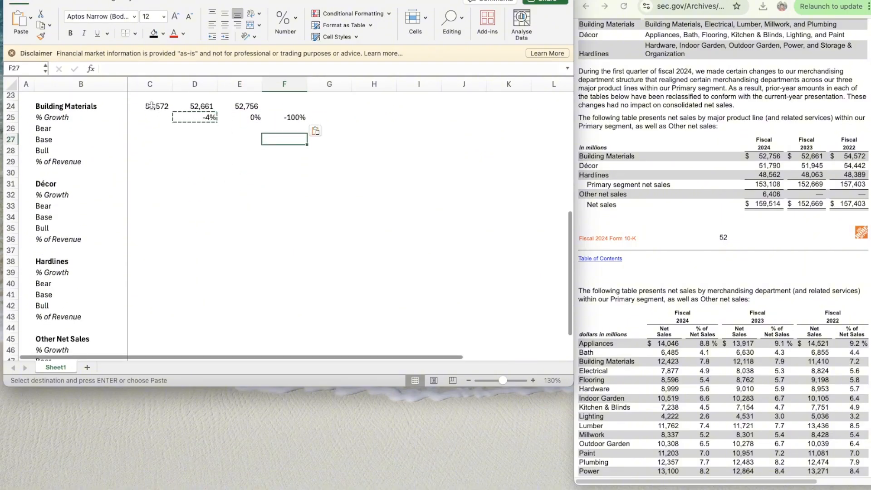
left_click(151, 106)
key("shift+Right")
key("shift+Right")
key("shift+Right")
key("shift+Down")
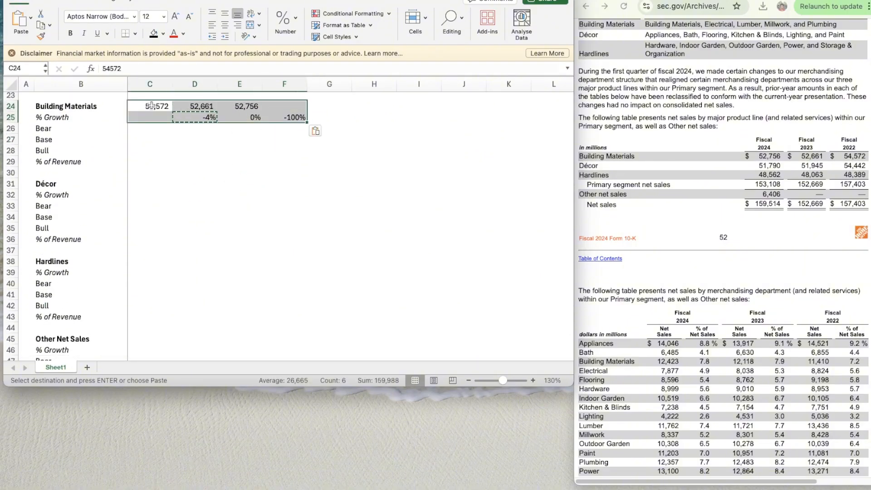
key("super+shift+c")
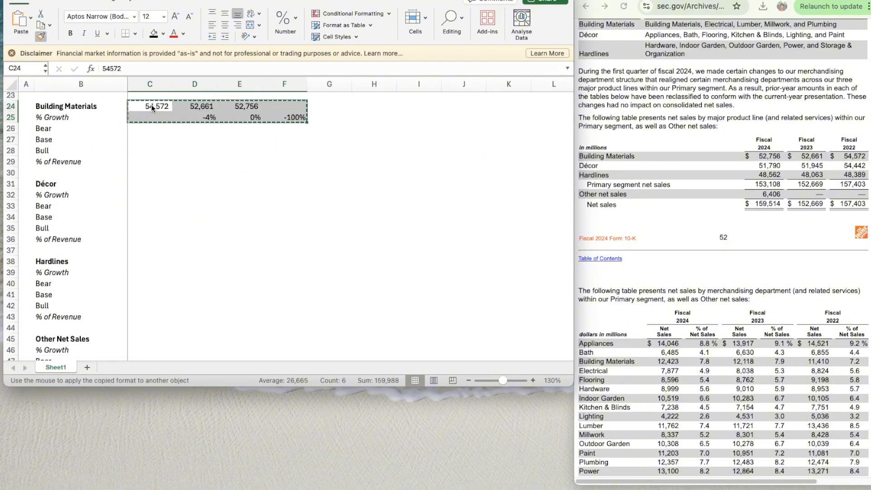
left_click(139, 186)
left_click(142, 185)
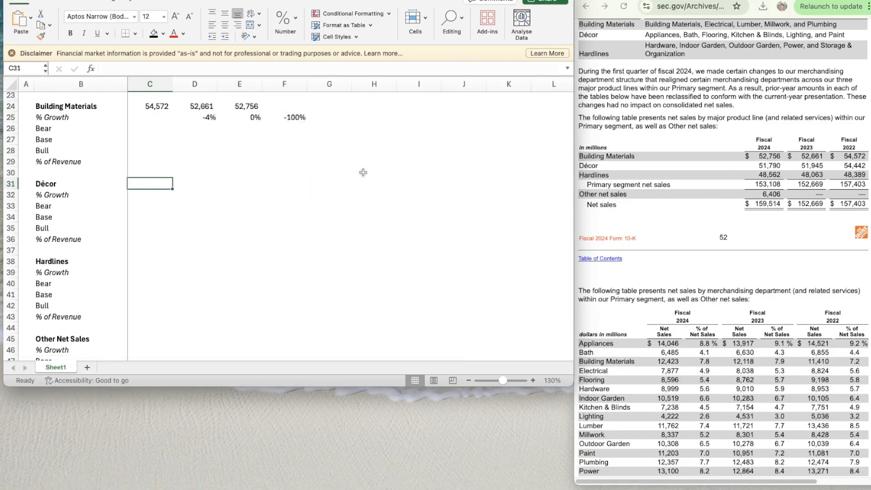
- Enter the Décor sales of 54442 for 2022, 51945 for 2023 and 51790 for 2024 in C31:E31
type("54")
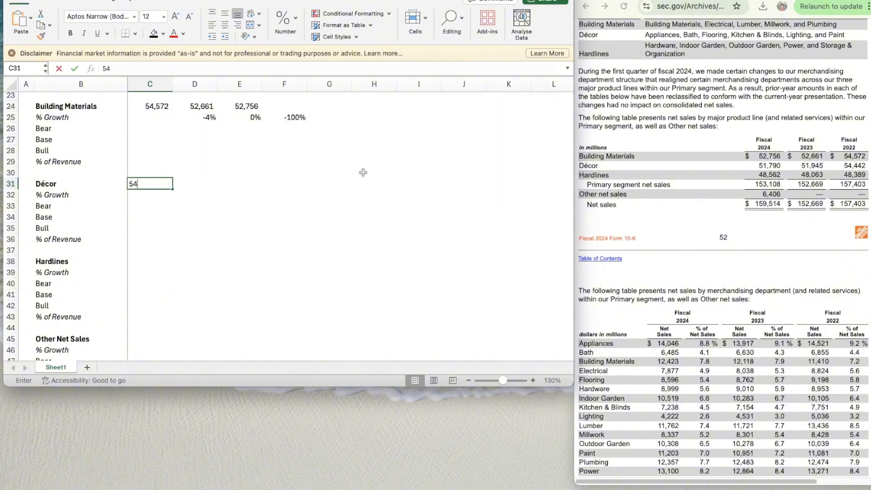
type(",442")
key("Tab")
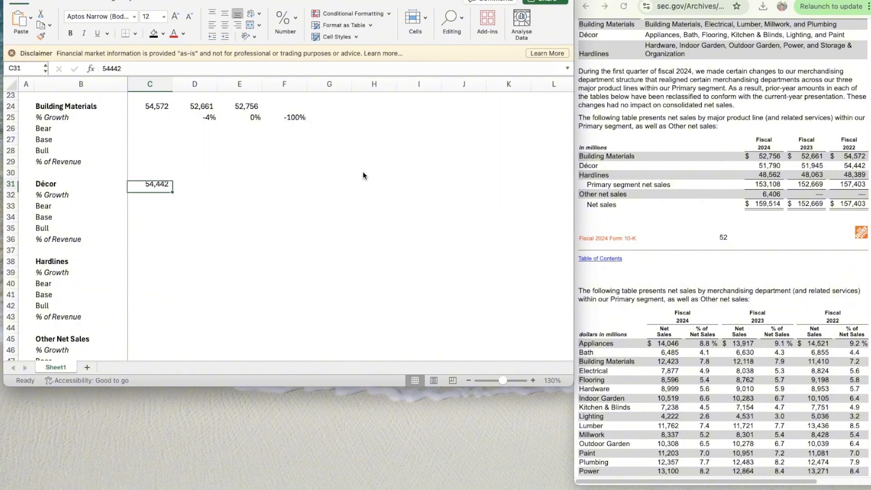
type("51945")
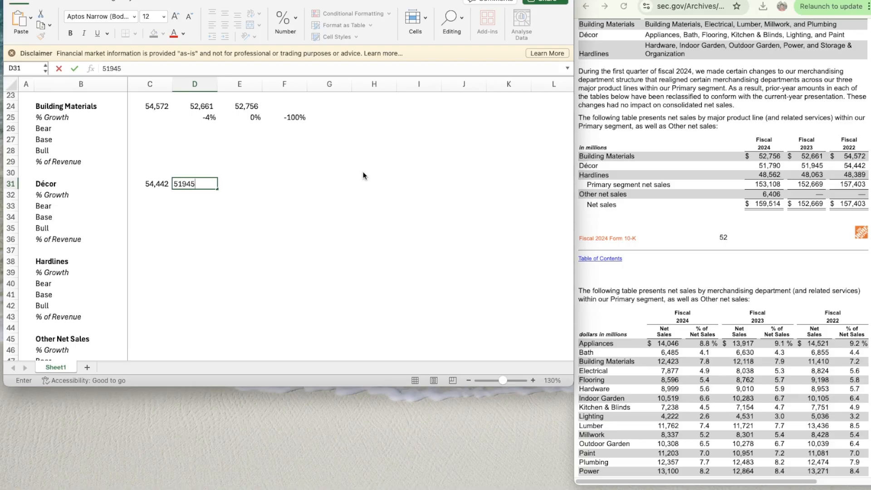
key("Tab")
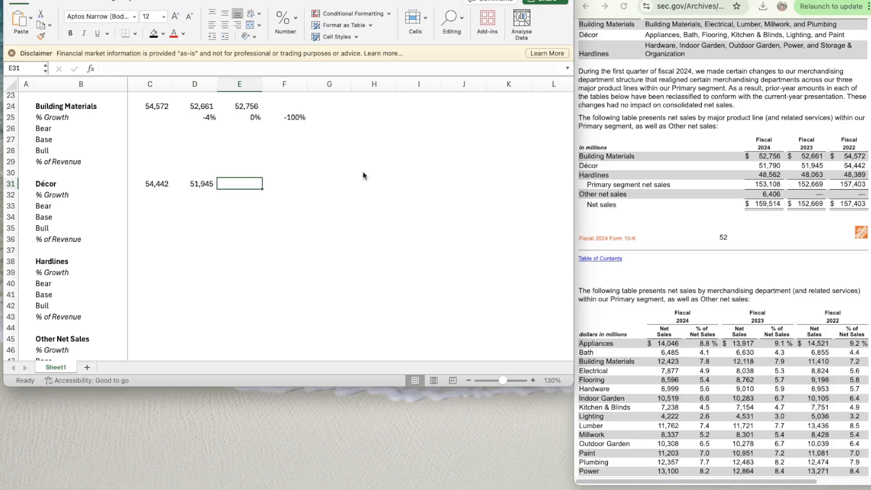
type("51790")
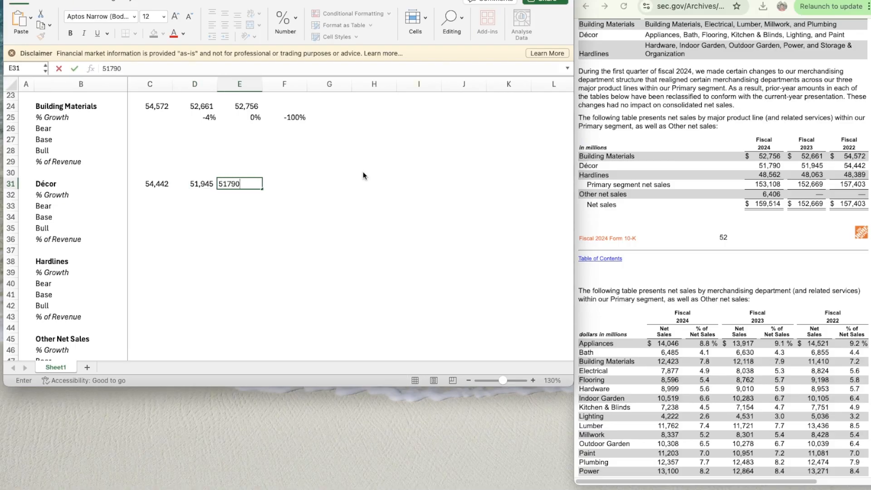
key("Return")
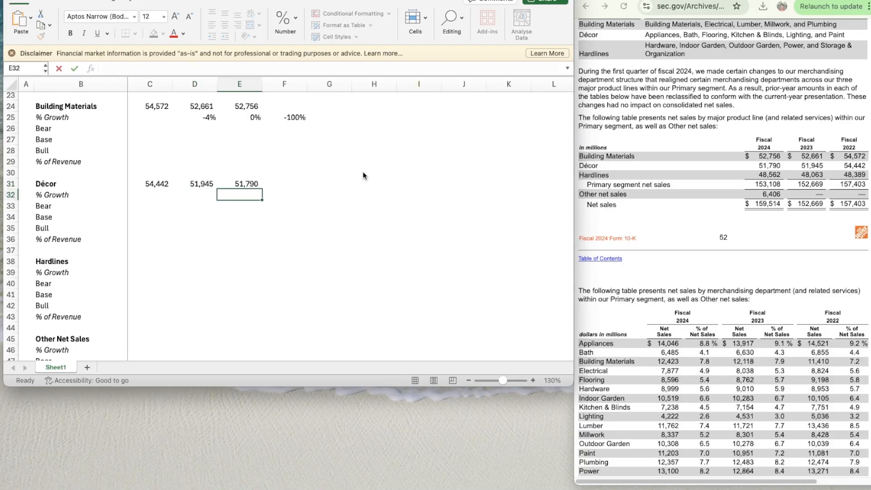
- Copy the growth formula from D25 to the 2023 and 2024 Décor growth cells D32:E32
key("Up")
key("Left")
key("Up")
key("Up")
key("Up")
key("Up")
key("Up")
key("Up")
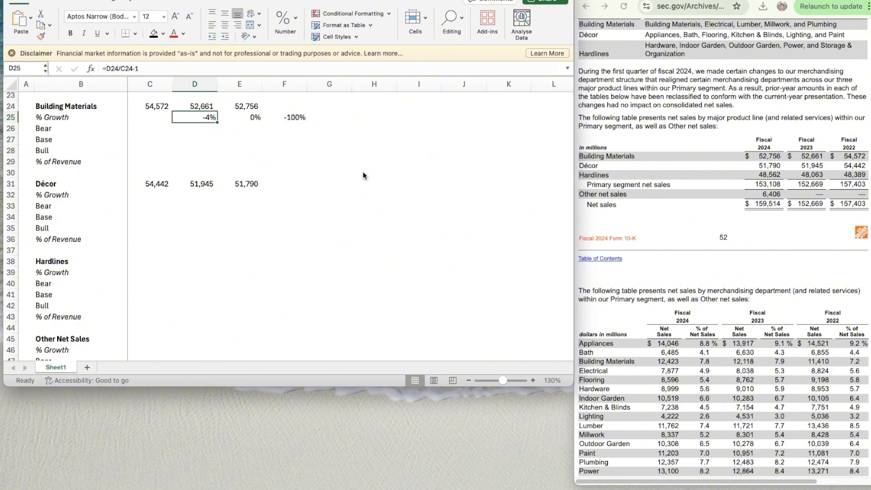
key("Down")
key("Down")
key("Down")
key("Down")
key("Down")
key("Down")
key("Down")
key("Down")
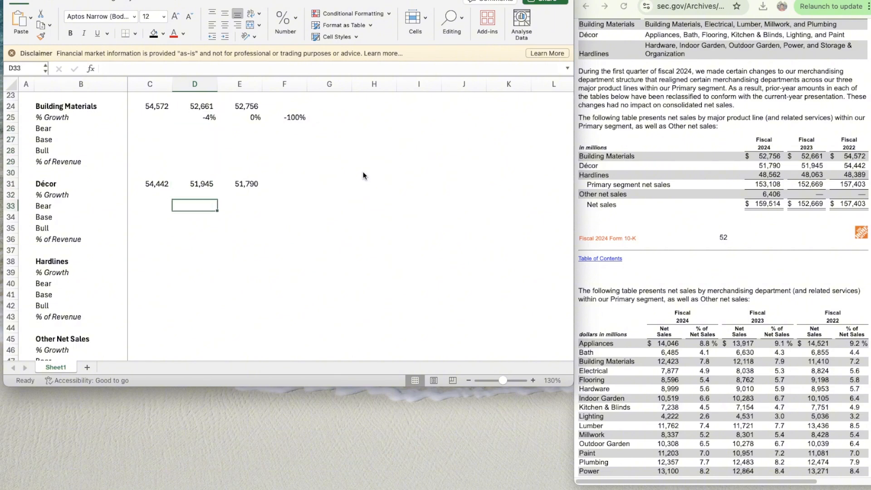
key("Up")
key("Up")
key("Up")
key("Up")
key("Up")
key("Up")
key("Up")
key("Up")
key("cmd+c")
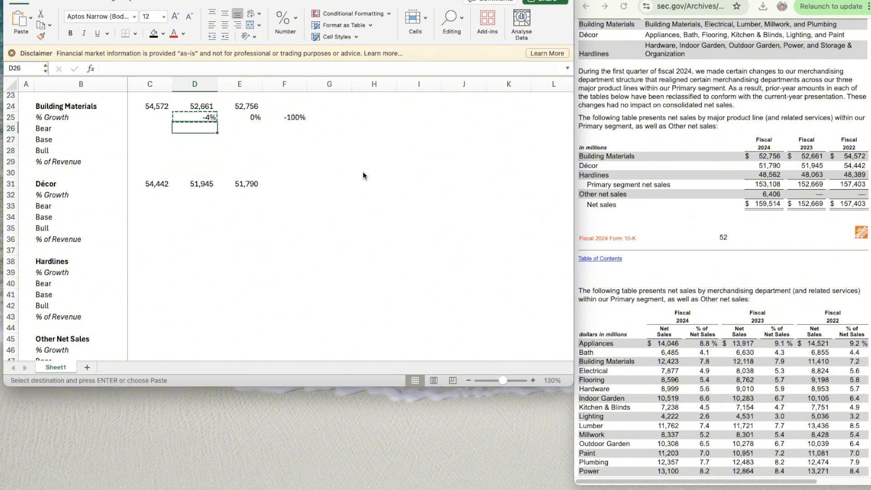
key("Down")
key("Down")
key("Down")
key("Down")
key("Down")
key("Down")
key("Down")
key("shift+Right")
key("super+v")
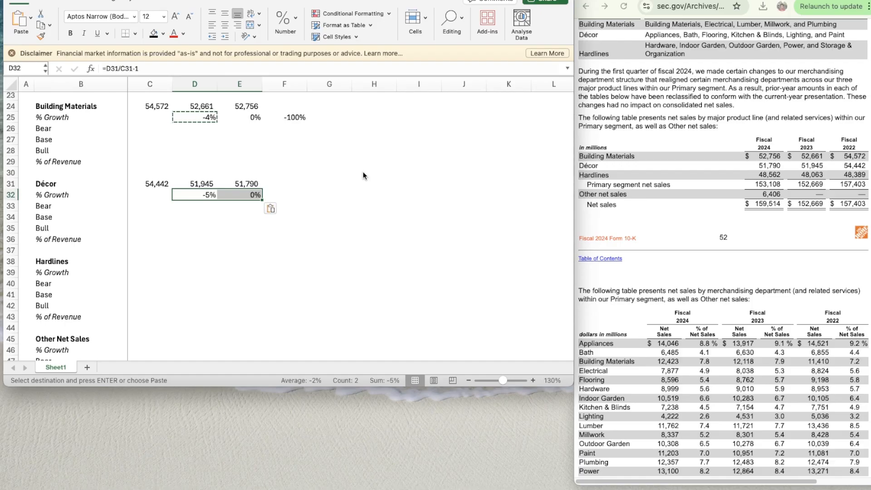
key("Right")
key("Right")
key("Right")
key("Down")
key("Left")
- Enter the 2022 Hardlines sales of 48389 in C38
scroll(358, 290, "down", 3)
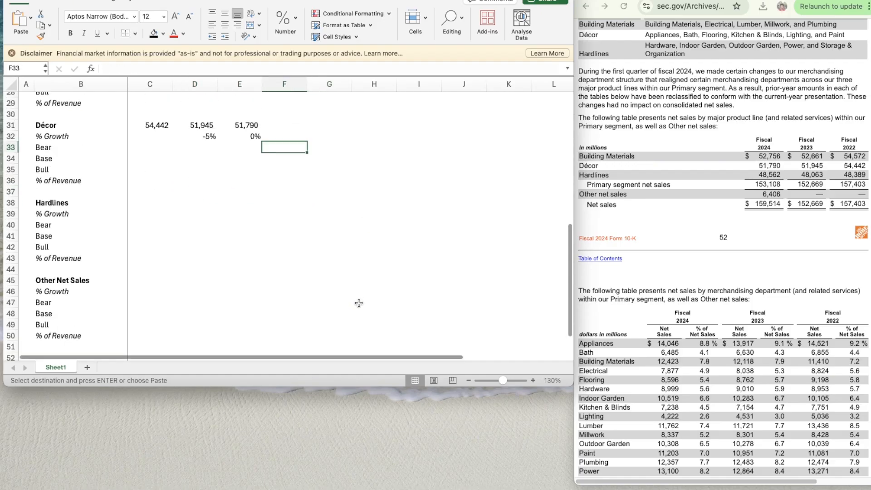
left_click(143, 201)
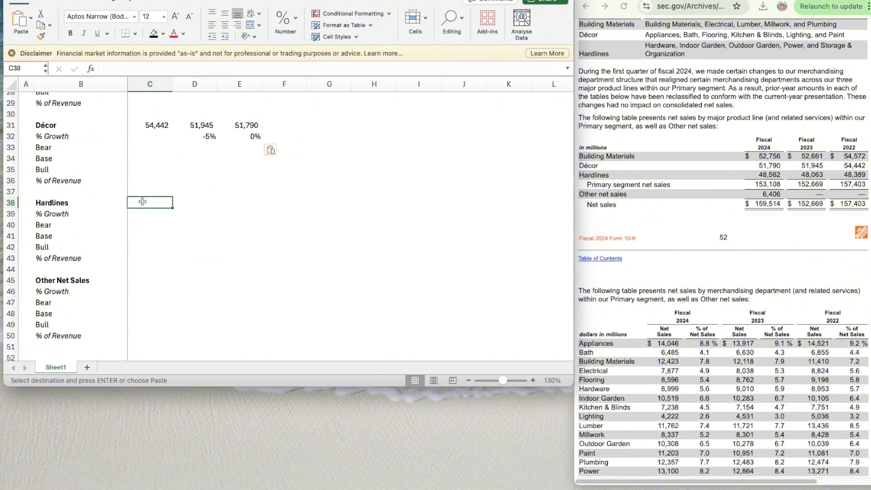
type("48389")
key("Return")
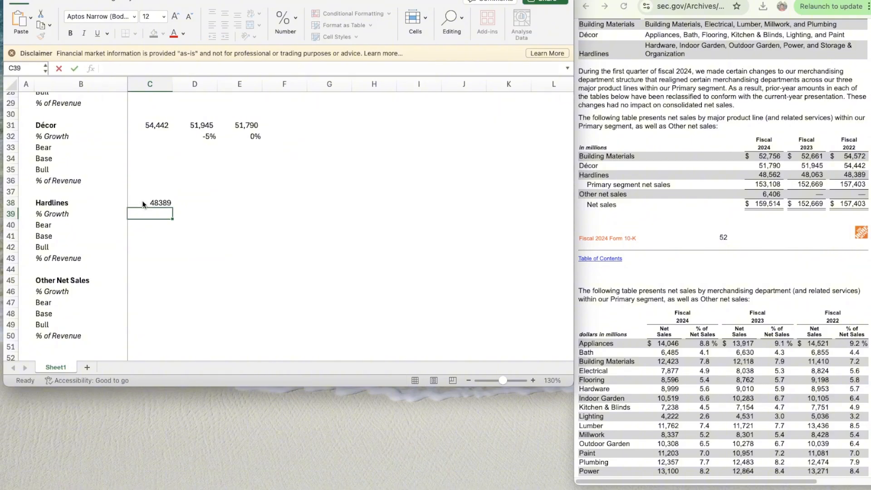
- Copy the number formatting of C31 to the Hardlines sales cells C38:E38
key("Up")
key("Up")
key("Up")
key("Up")
key("Up")
key("Up")
key("Up")
key("Up")
key("Up")
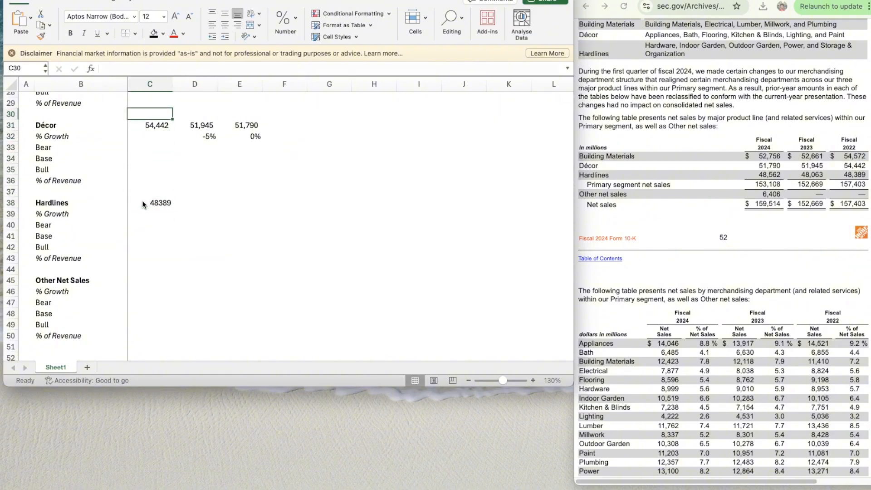
key("Down")
key("shift+super+c")
left_click(155, 201)
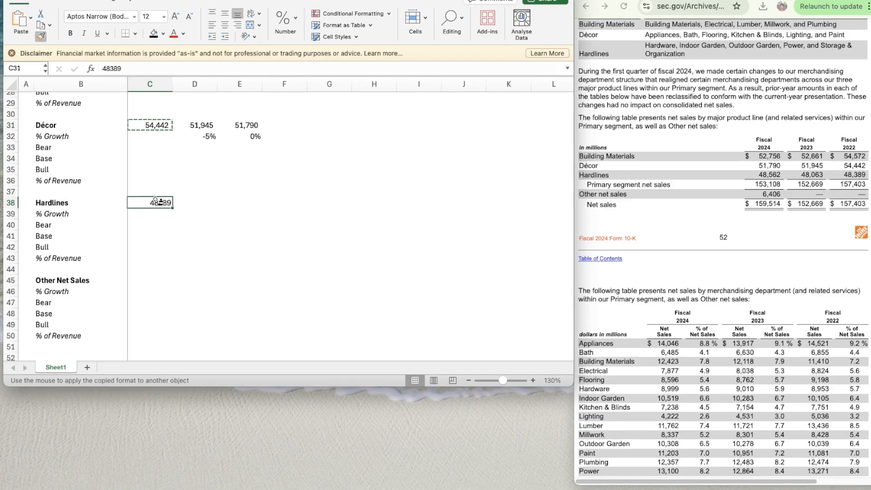
left_click_drag(155, 201, 256, 202)
- Enter the Hardlines sales of 48063 for 2023 in D38 and 48562 for 2024 in E38
left_click(194, 202)
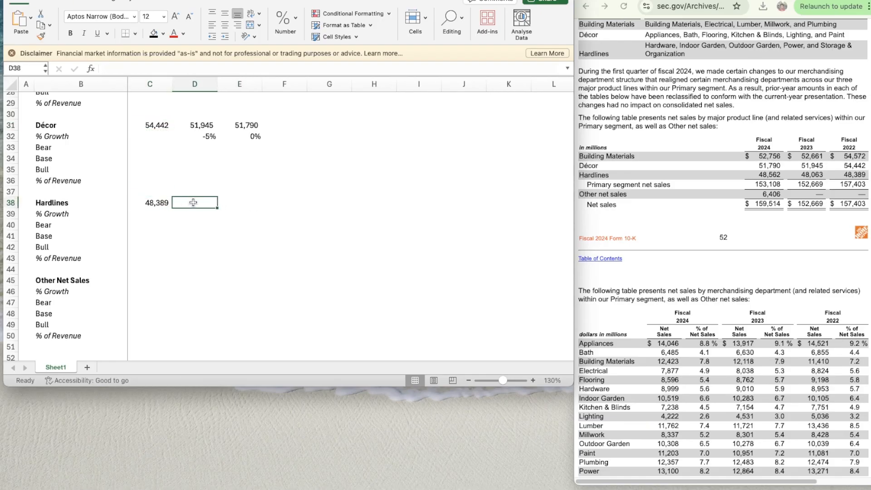
type("48063")
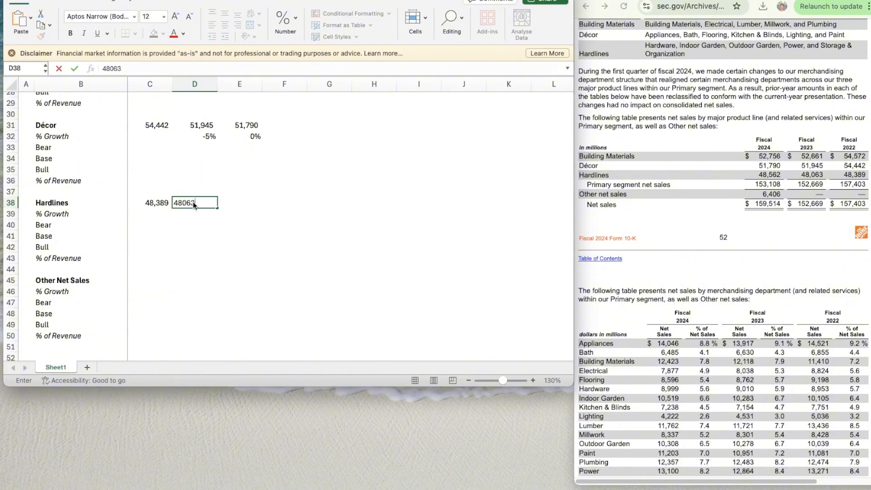
key("Tab")
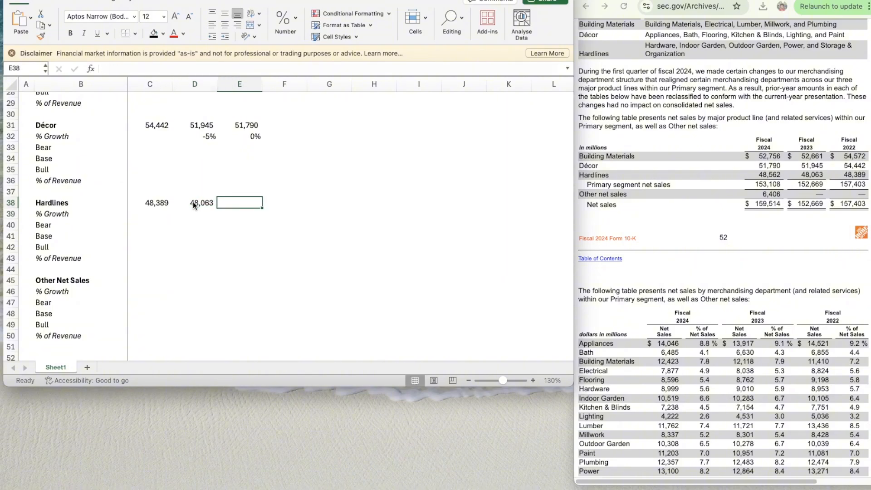
type("4806")
key("BackSpace")
key("BackSpace")
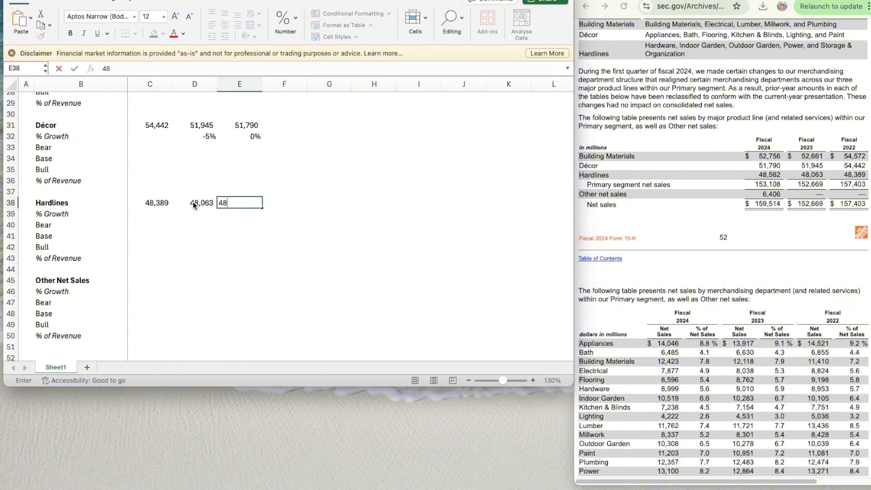
type("562")
key("Return")
- Copy the Décor growth formula from D32 to the 2023 and 2024 Hardlines growth cells D39:E39
key("Left")
key("Up")
key("Up")
key("Up")
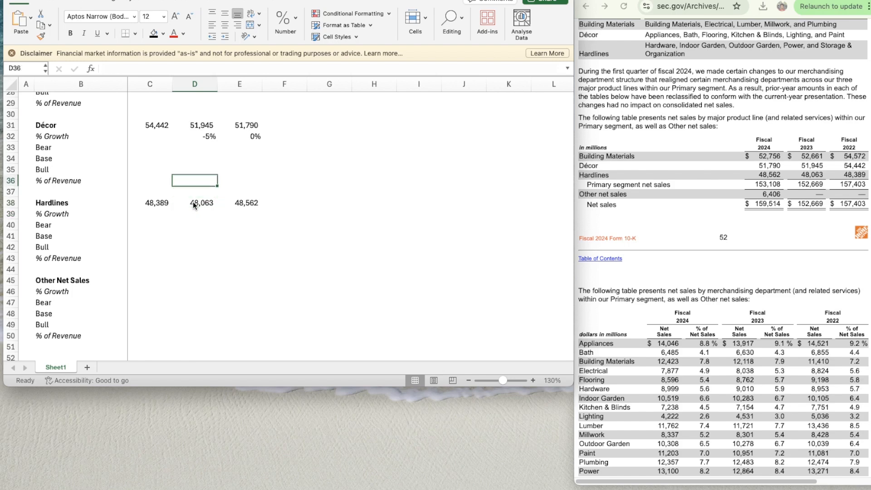
key("Up")
key("Up")
key("Up")
key("Up")
key("super+c")
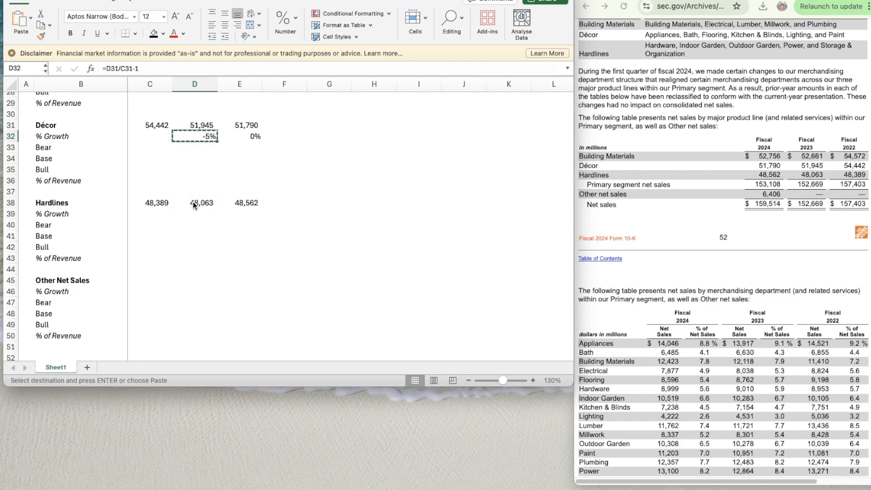
key("Down")
key("Down")
key("Down")
key("Down")
key("Down")
key("Down")
key("Down")
key("shift+Right")
key("super+v")
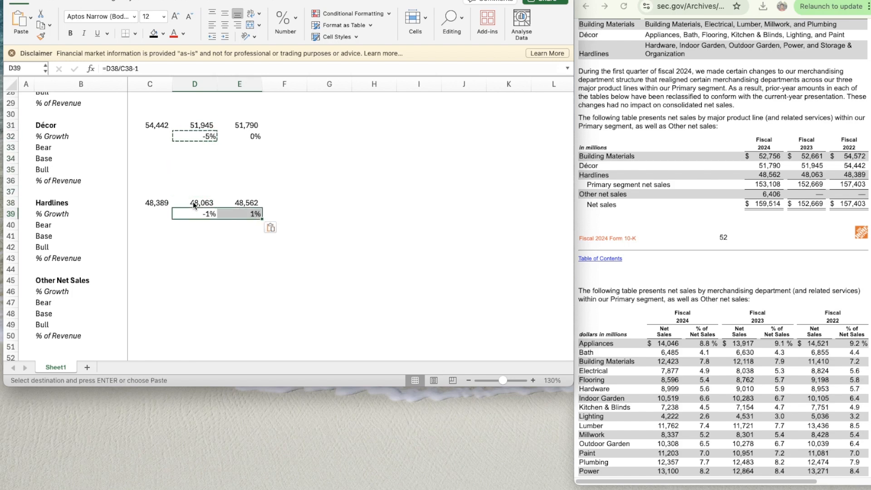
key("Right")
key("Right")
key("Up")
key("Down")
key("Down")
key("Down")
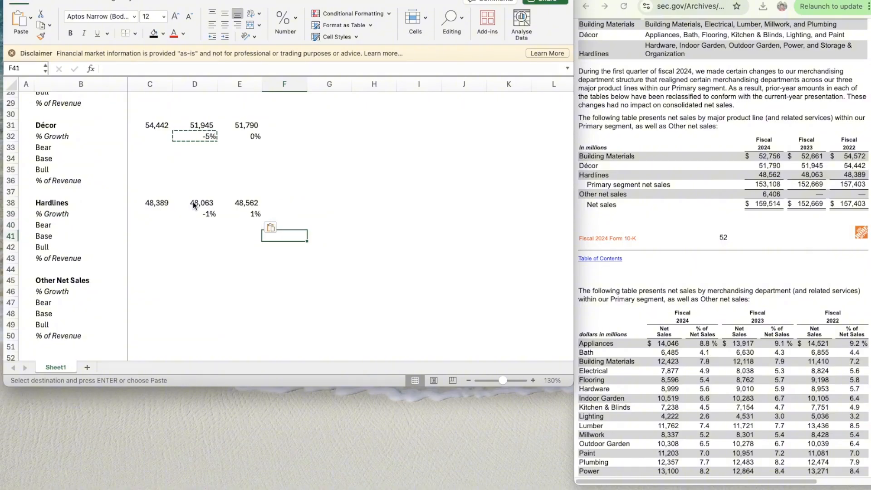
- Check the 10-K's segment notes and net sales tables for what Other net sales covers and which fiscal years report it
scroll(249, 271, "down", 3)
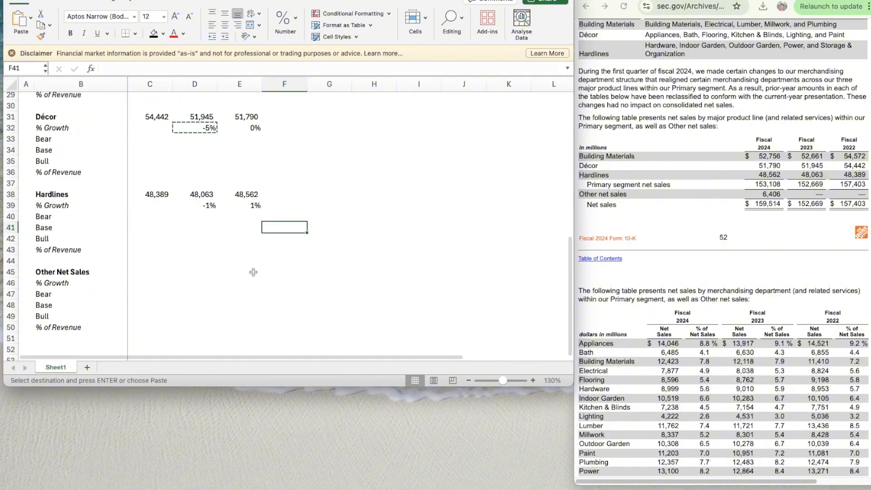
left_click(165, 236)
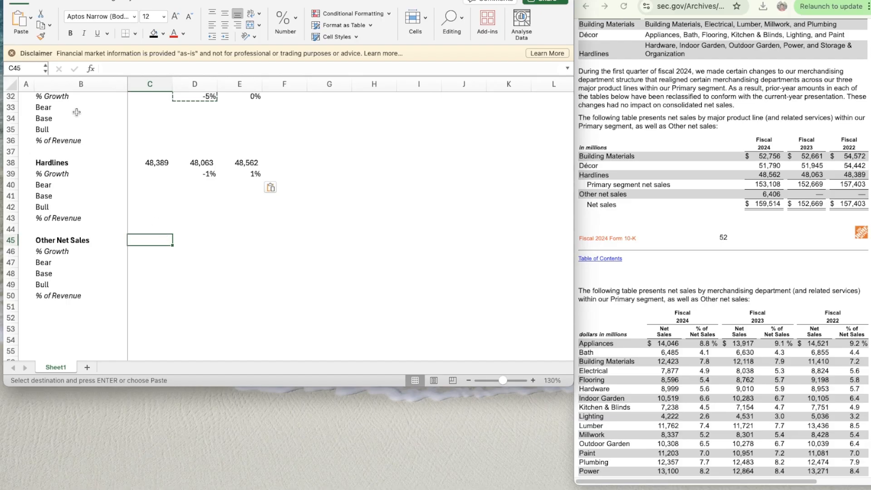
left_click(686, 150)
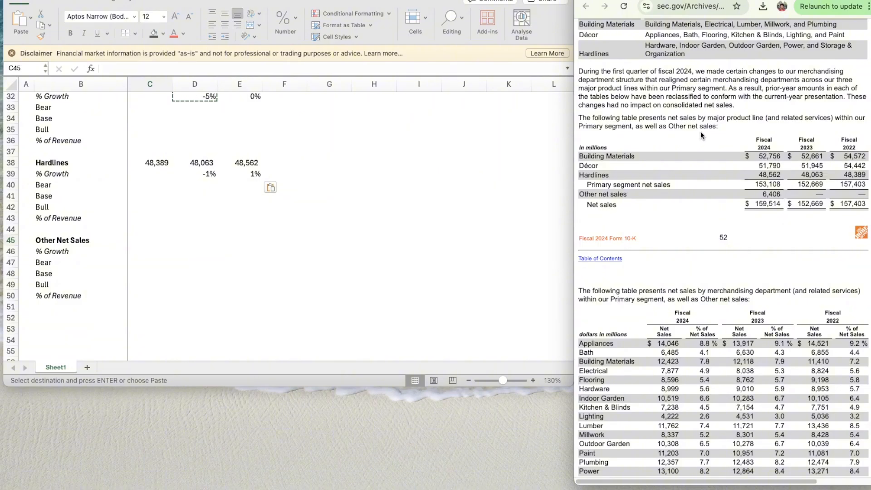
scroll(688, 150, "up", 5)
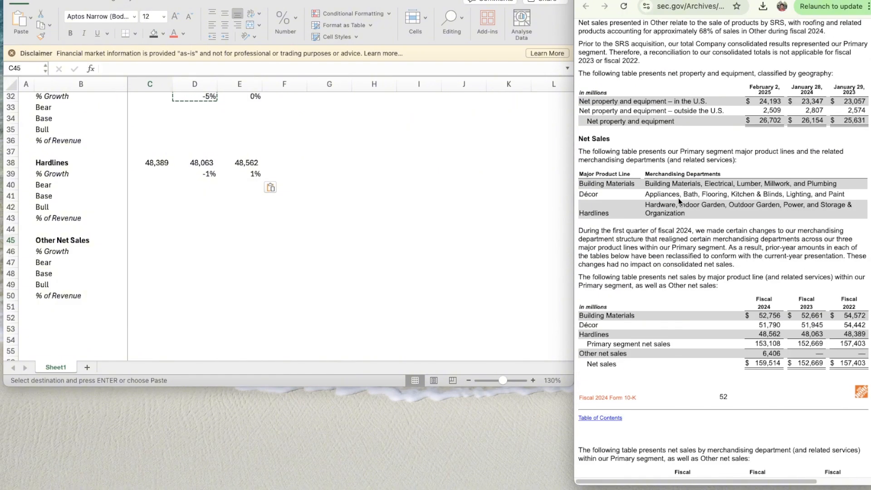
scroll(674, 182, "up", 10)
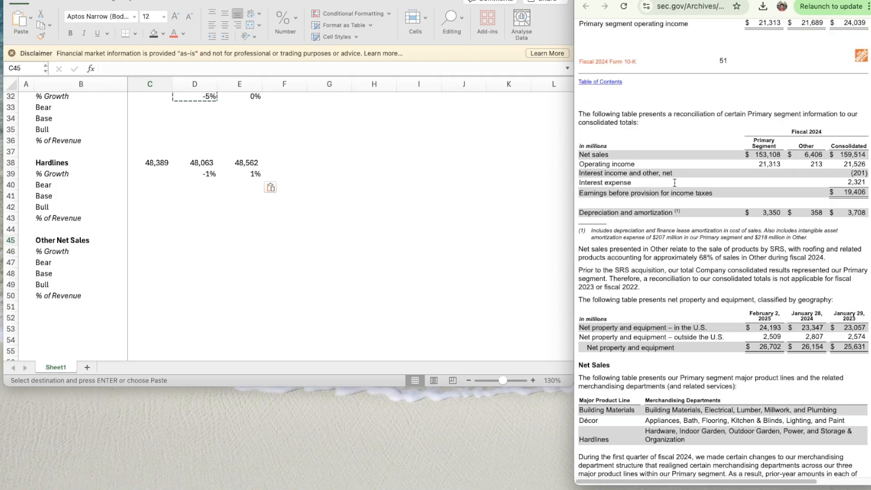
scroll(674, 183, "up", 6)
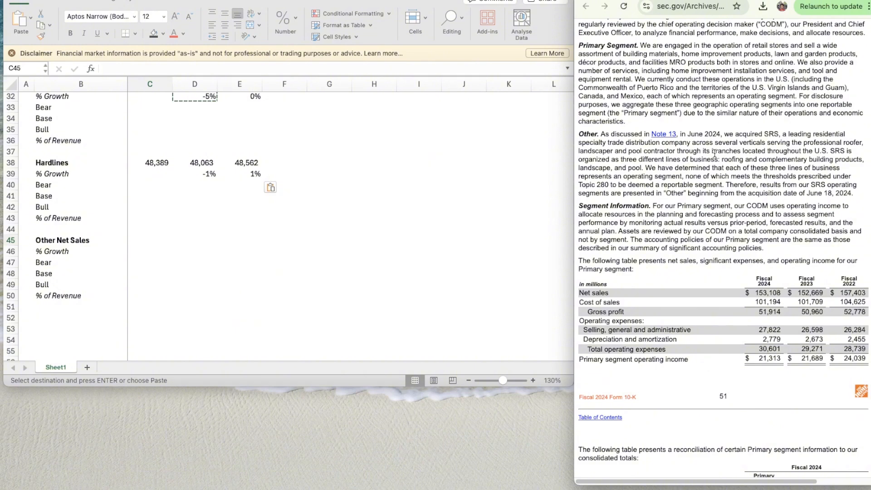
scroll(714, 153, "up", 1)
scroll(715, 153, "down", 15)
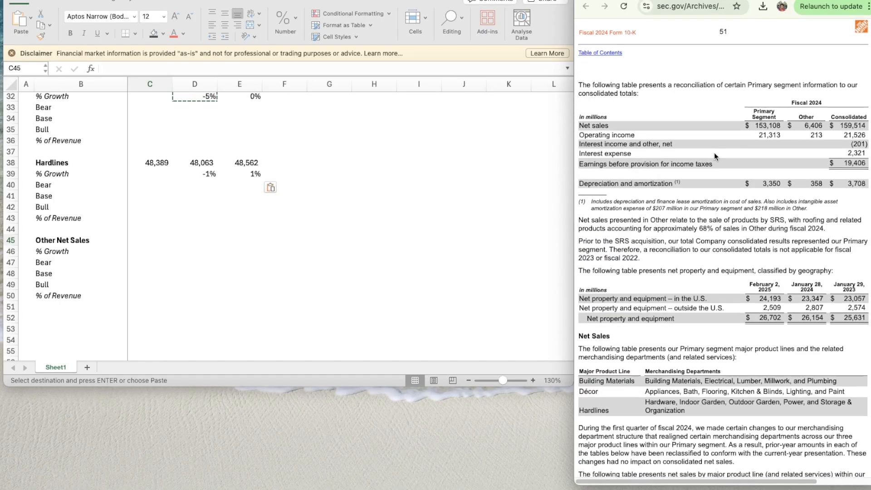
scroll(714, 153, "up", 10)
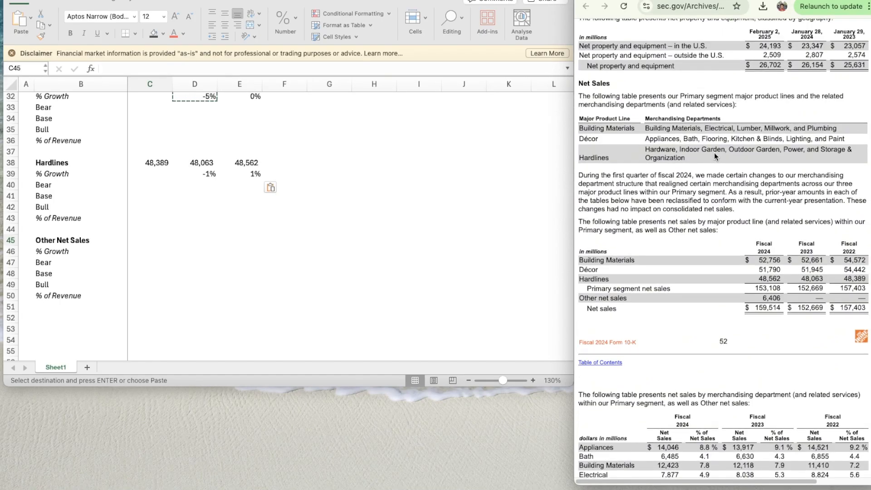
scroll(696, 268, "down", 4)
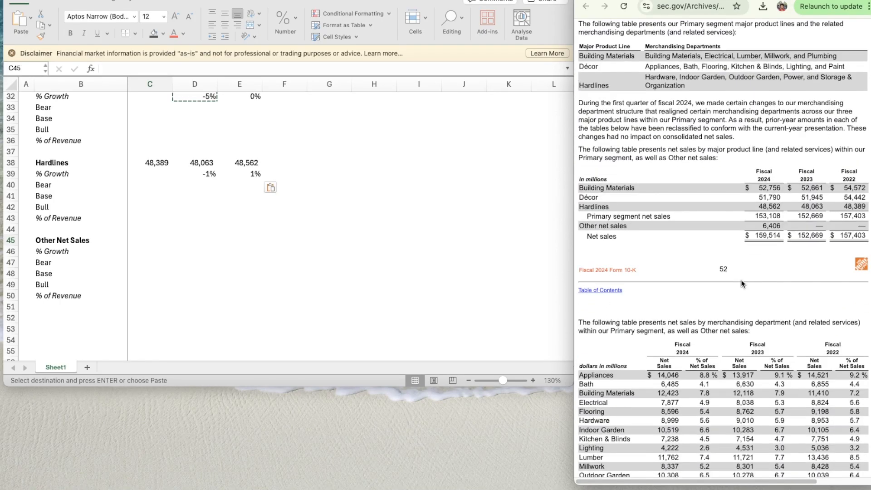
- Copy the number formatting of the 2024 Hardlines sales cell E38 to the Other Net Sales cells C45:E45
left_click(250, 165)
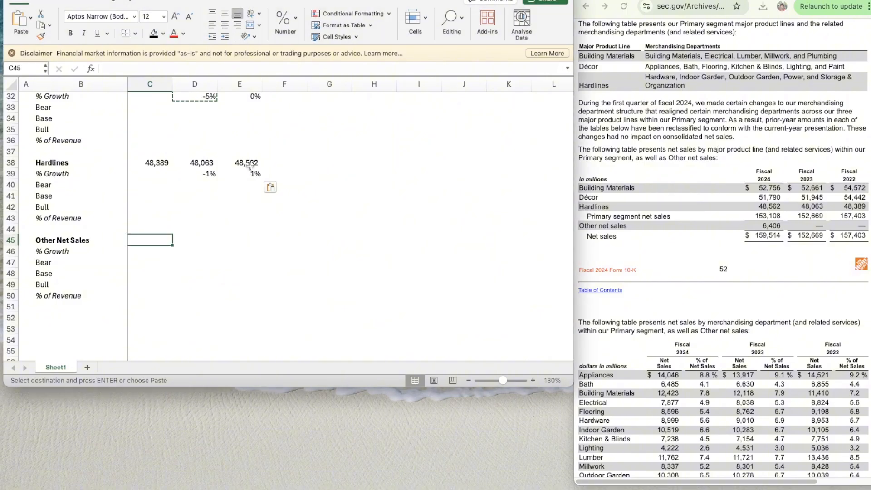
left_click(249, 165)
key("Down")
key("Down")
key("Down")
key("Down")
key("Down")
key("Down")
key("Down")
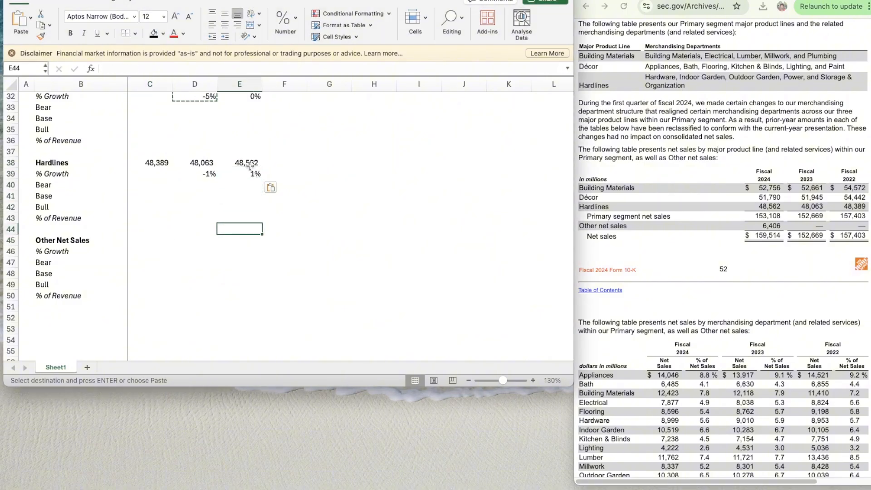
key("Up")
key("Up")
key("Up")
key("Up")
key("Up")
key("Up")
key("Up")
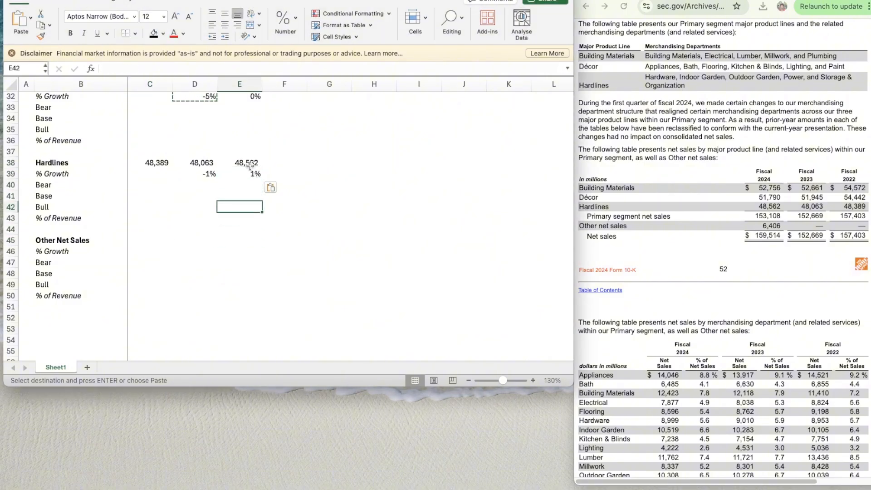
key("super+shift+c")
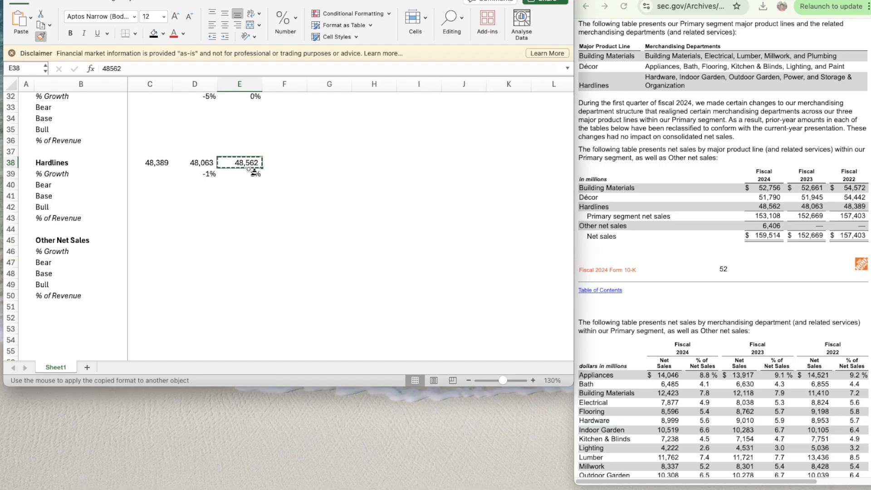
left_click_drag(150, 240, 245, 241)
- Enter the 2024 Other Net Sales of 6406 in E45
left_click(249, 241)
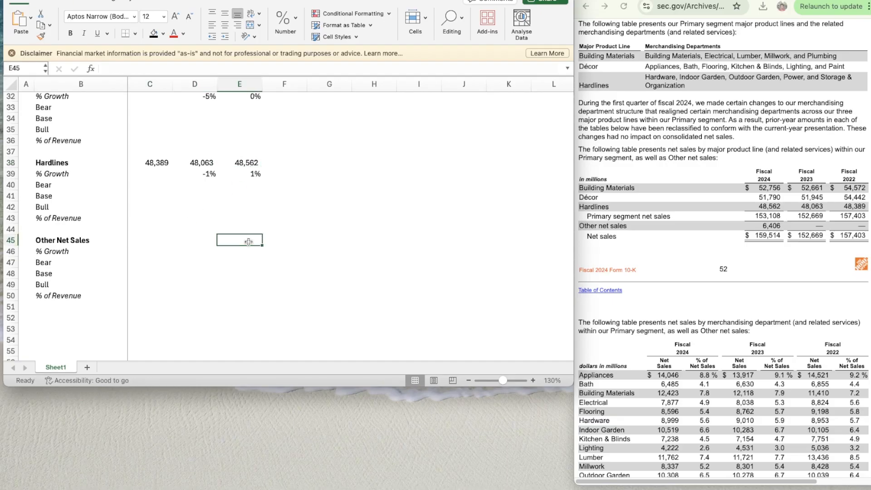
type("6406")
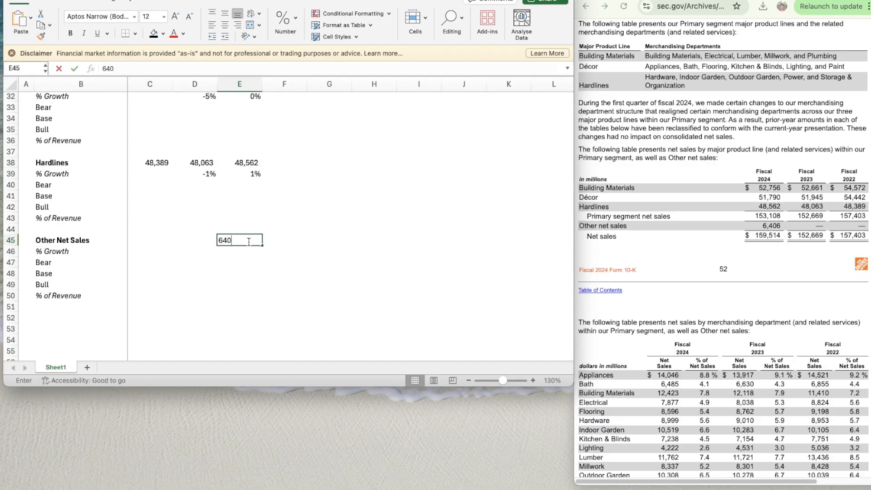
key("Return")
key("Down")
key("Down")
key("Up")
key("Up")
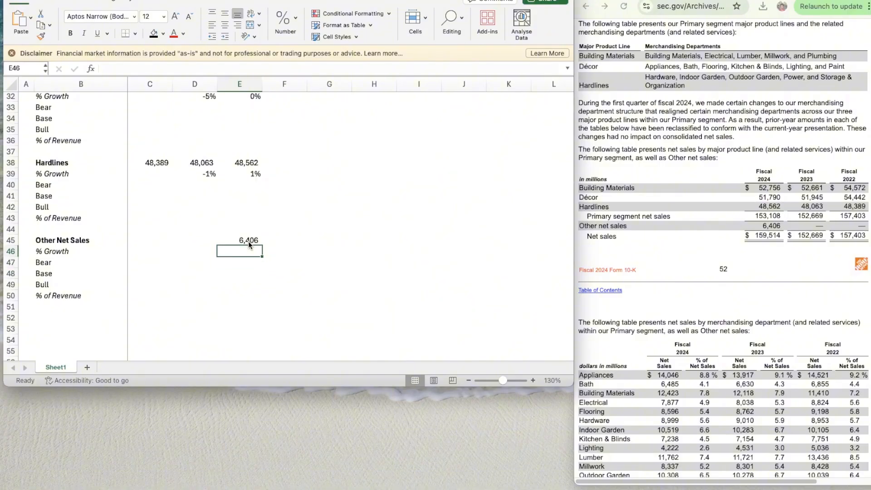
key("Right")
- Examine the fiscal Q2 2025 10-Q for the three- and six-month net sales by major product line
scroll(389, 219, "up", 3)
scroll(389, 219, "up", 5)
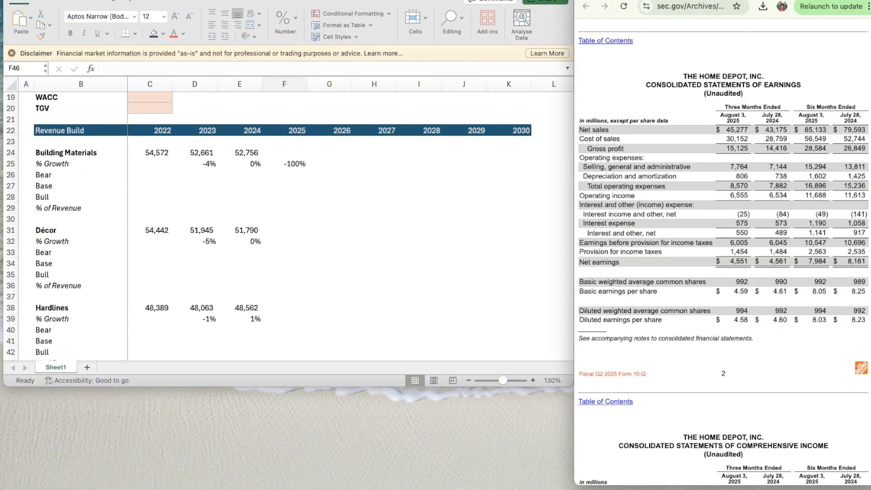
scroll(670, 226, "down", 2)
scroll(671, 227, "up", 3)
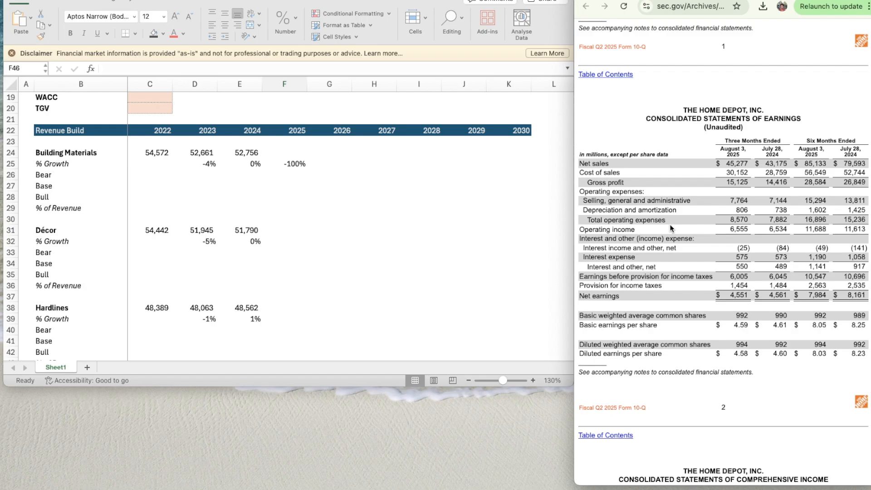
scroll(671, 228, "up", 10)
scroll(726, 202, "down", 15)
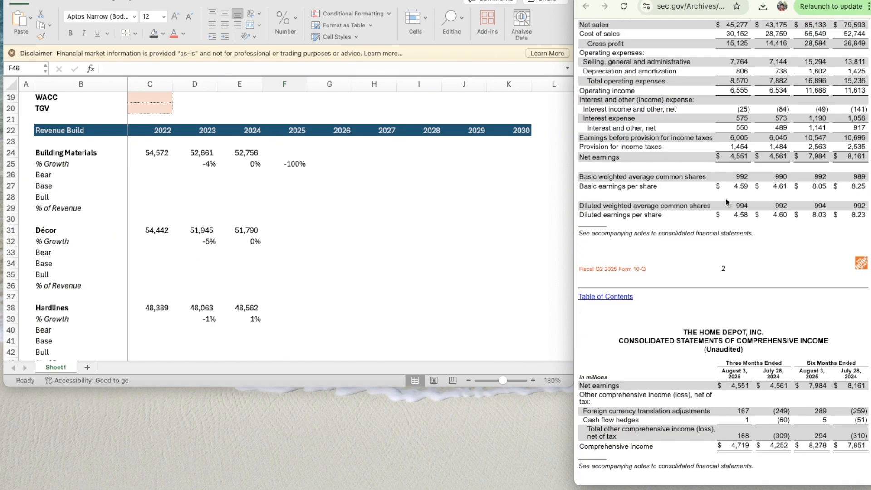
scroll(725, 202, "down", 20)
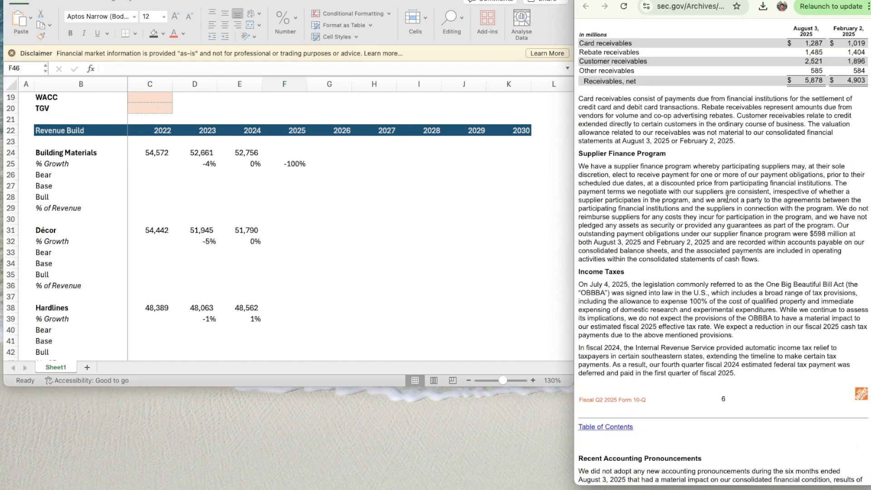
scroll(727, 199, "down", 15)
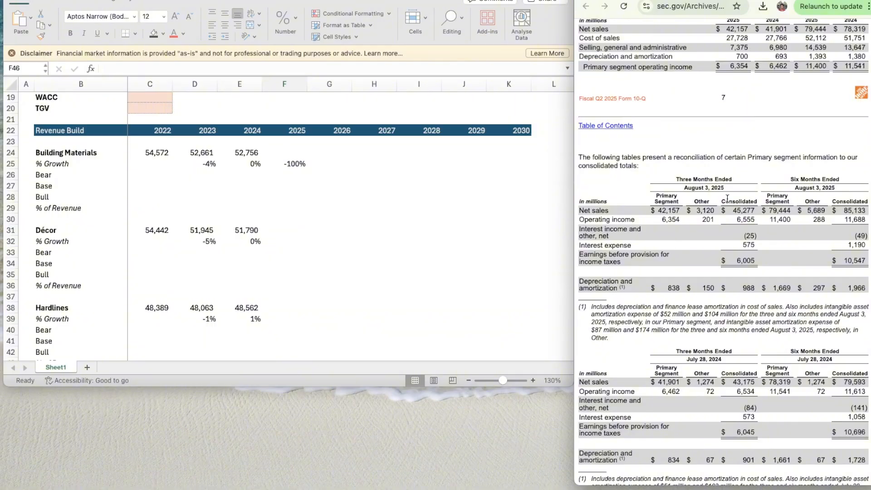
scroll(727, 199, "down", 15)
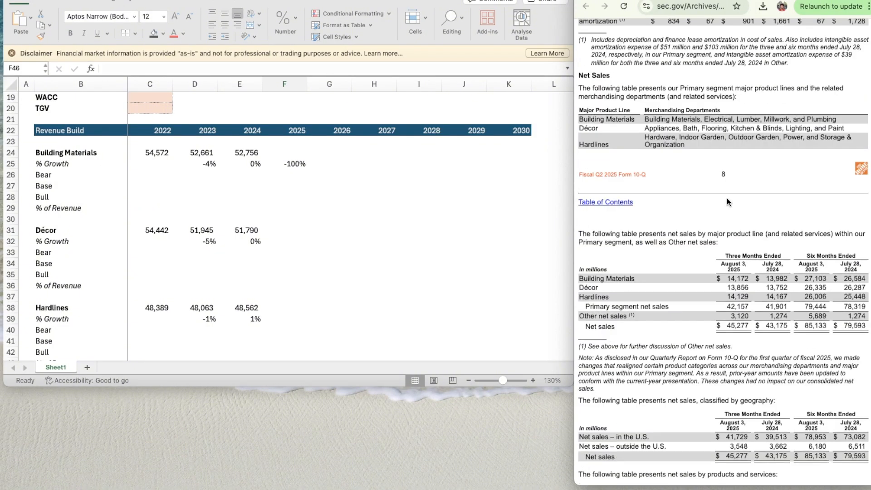
scroll(727, 198, "down", 1)
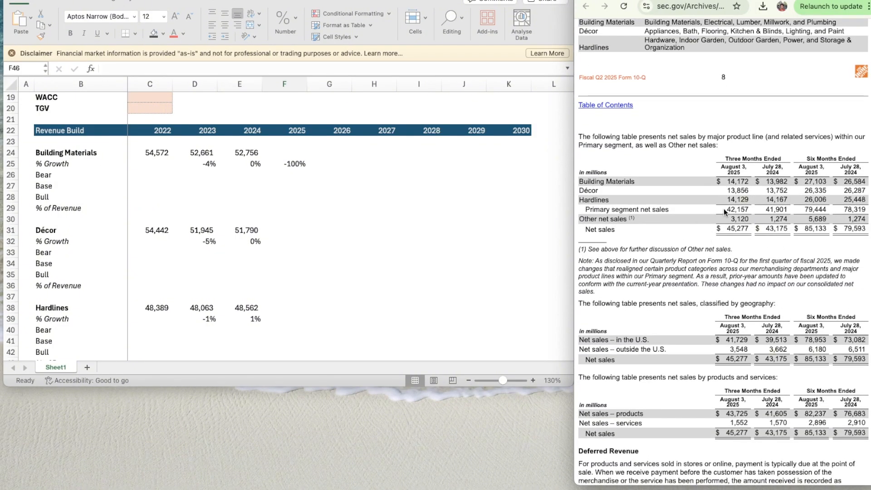
scroll(724, 208, "down", 3)
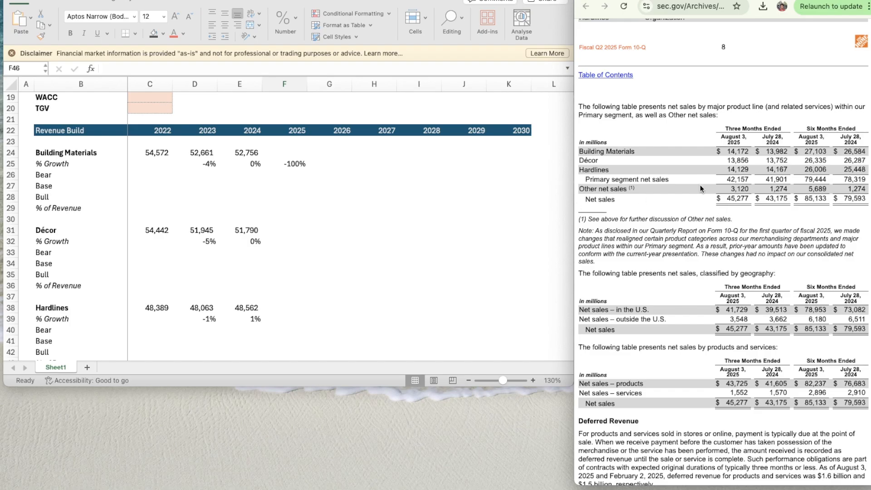
scroll(793, 159, "down", 1)
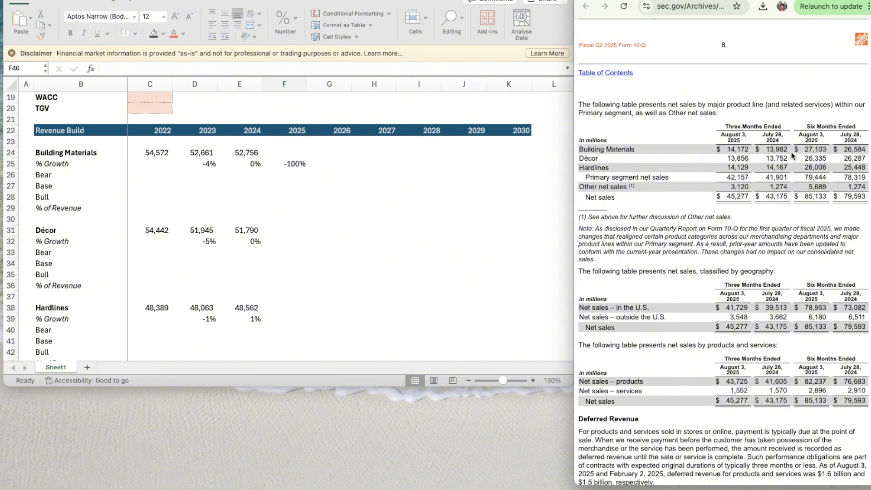
- Try to calculate in E27 the ratio of 2024 Building Materials sales to the six-month 2024 figure, 26584
left_click(266, 207)
left_click(268, 199)
left_click(259, 187)
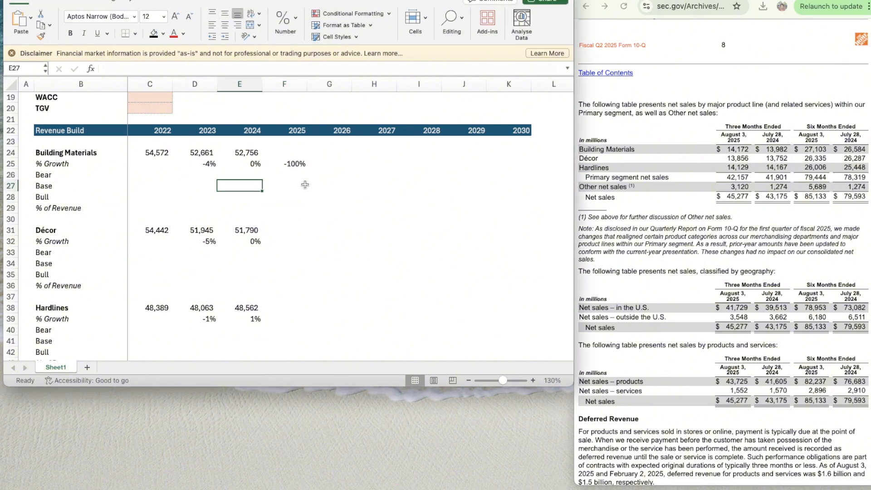
type("=")
key("Up")
key("Up")
key("Up")
key("Up")
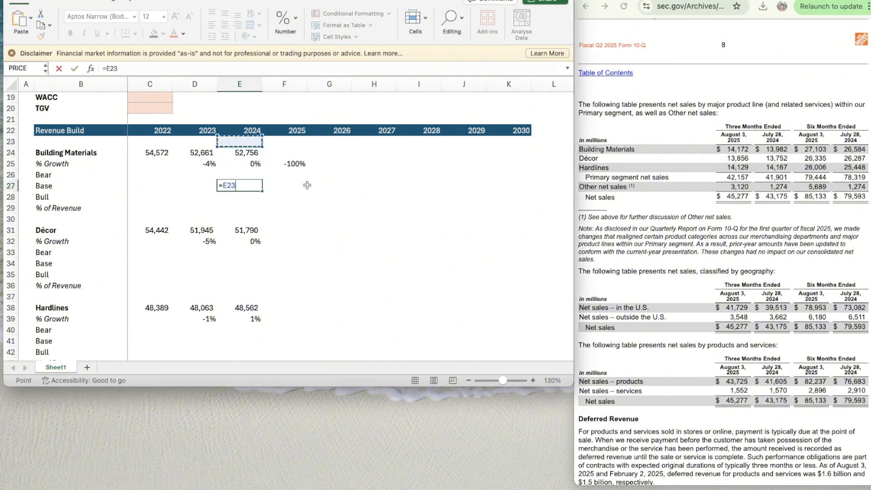
type("/26584")
key("ctrl+Return")
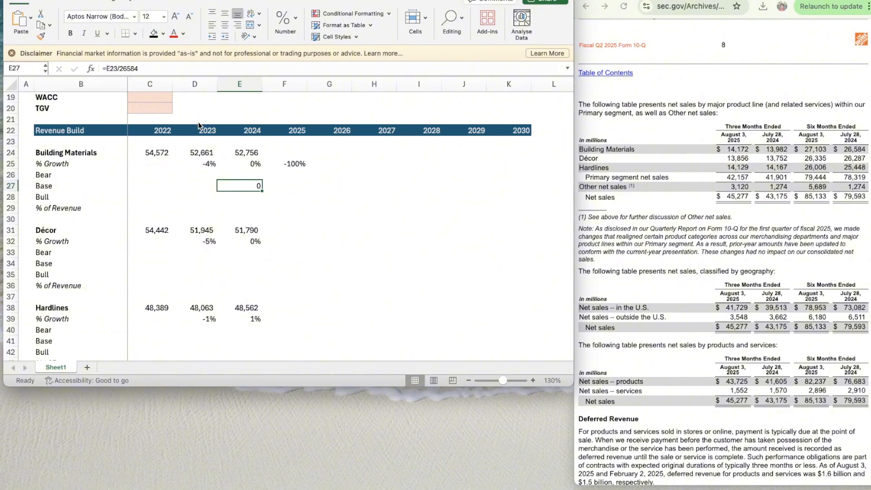
- Format E27 as a number with two decimals, a thousands separator and black parenthesised negatives
key("super+1")
left_click(330, 97)
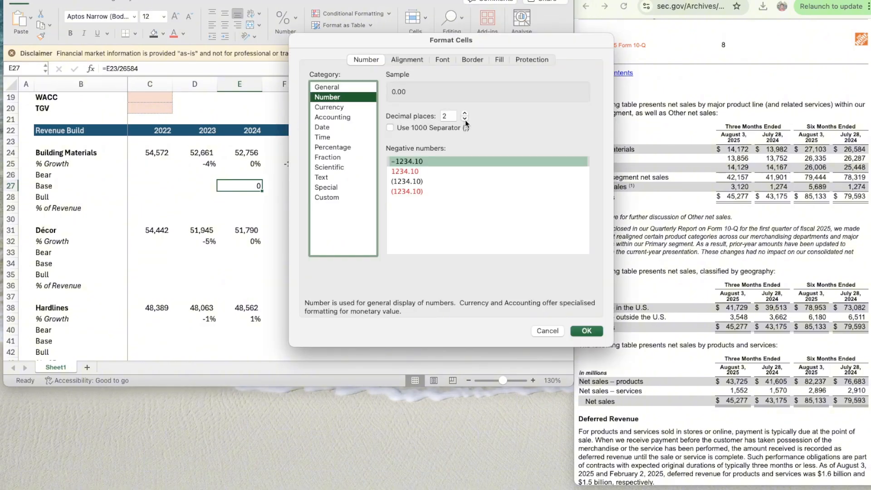
left_click(390, 127)
left_click(410, 181)
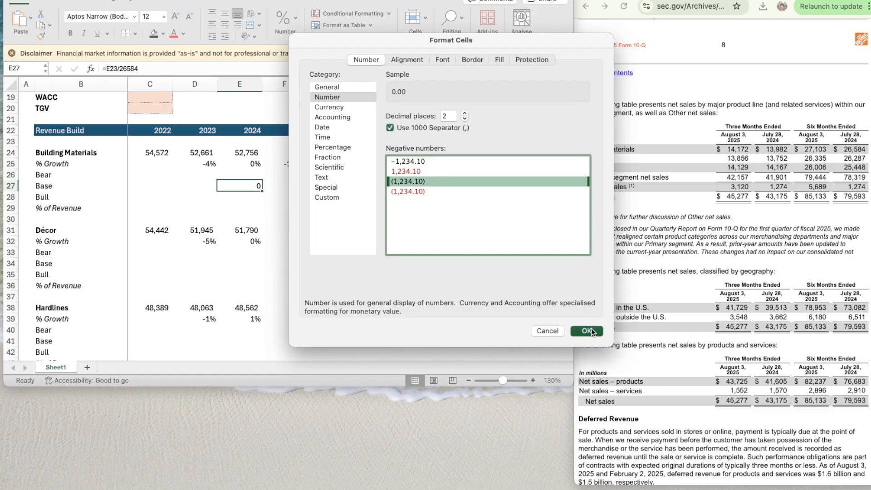
left_click(586, 331)
left_click(271, 187)
left_click(254, 186)
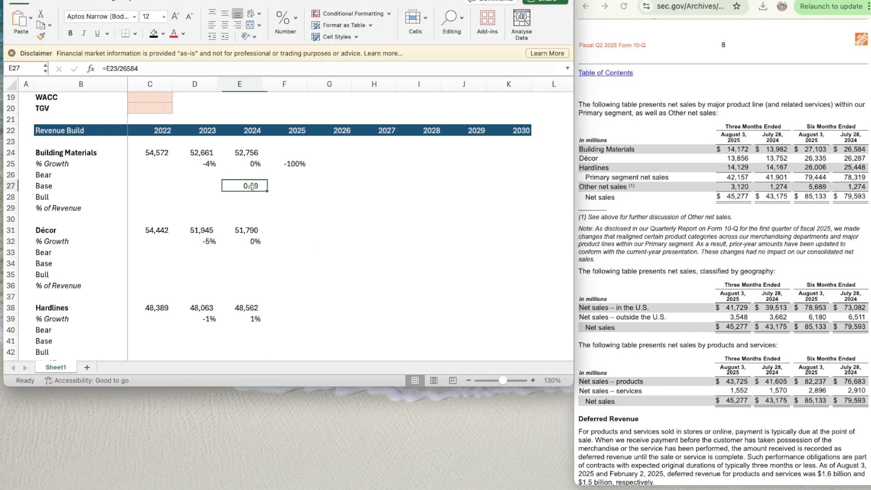
type("=")
key("Up")
key("Up")
key("Up")
key("Up")
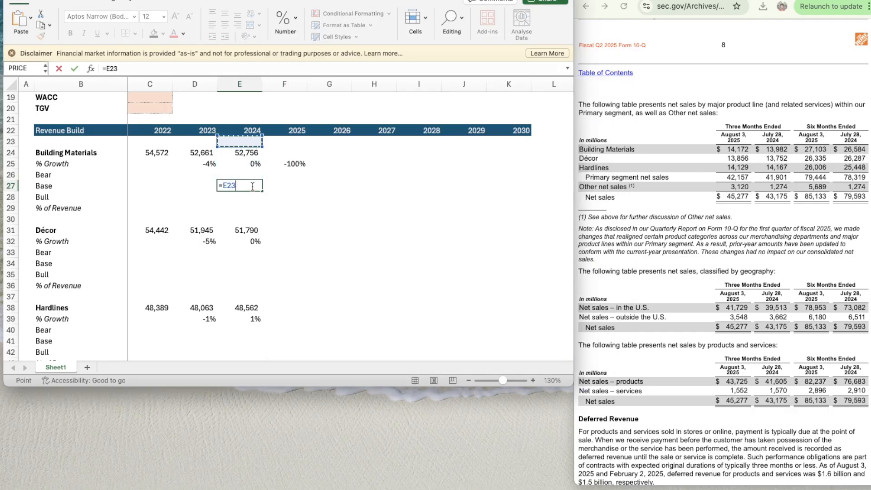
type("/26584")
key("Return")
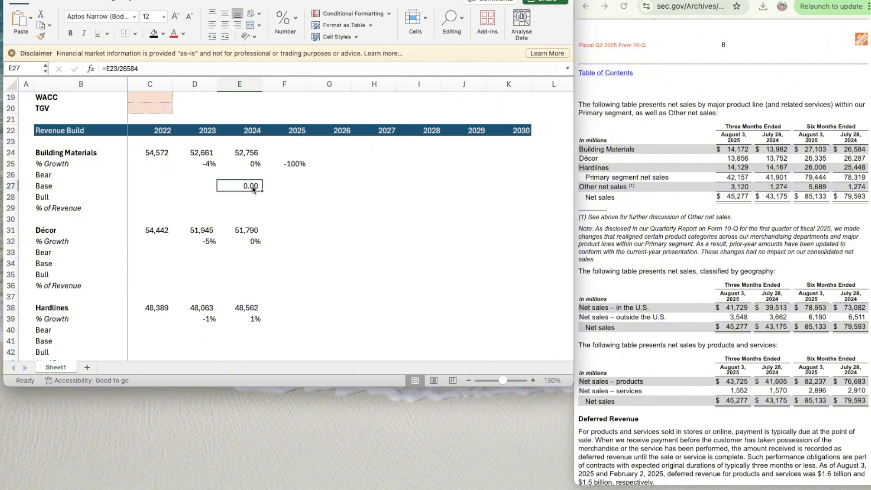
- Calculate the Building Materials full-year-to-six-month ratio for 2024 in helper cell G27 with =E24/26584
key("Right")
key("Right")
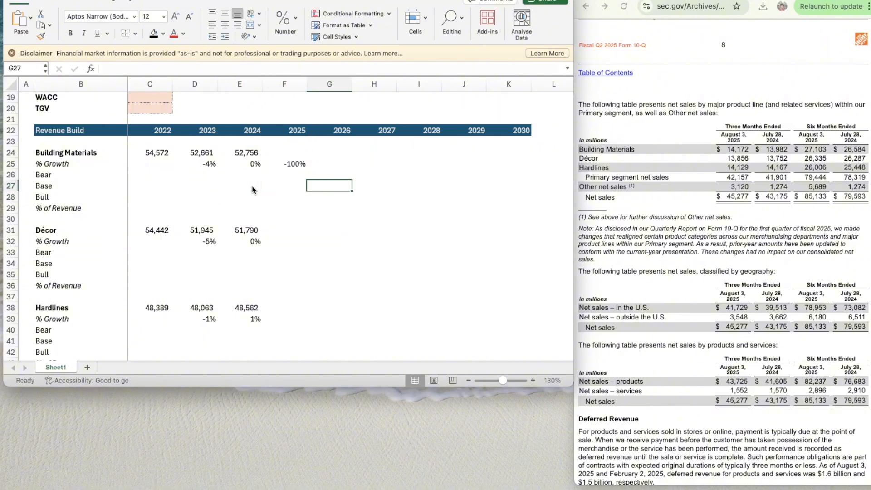
type("=")
key("Up")
key("Up")
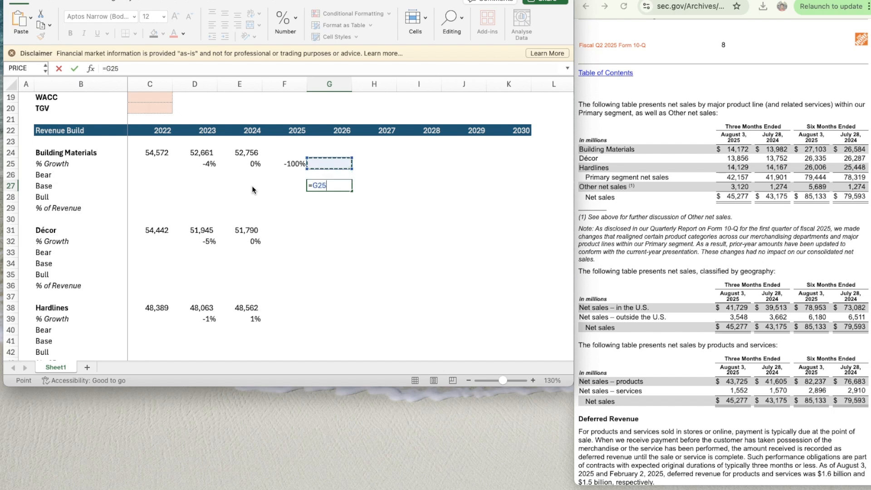
key("Left")
key("Left")
key("Left")
key("Up")
key("Right")
type("/26")
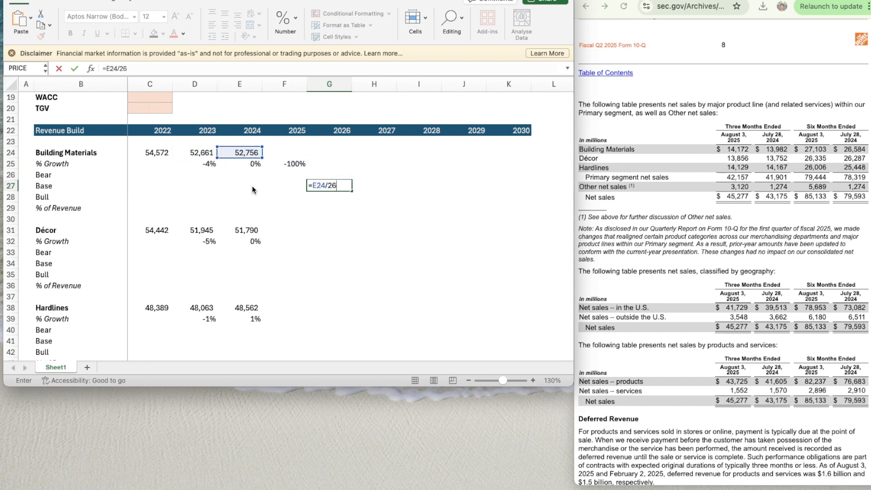
type("584")
key("Return")
- Enter the 2025 Building Materials sales projection in F24 as =27103*1.9845
key("Up")
key("Left")
key("Left")
key("Up")
key("Up")
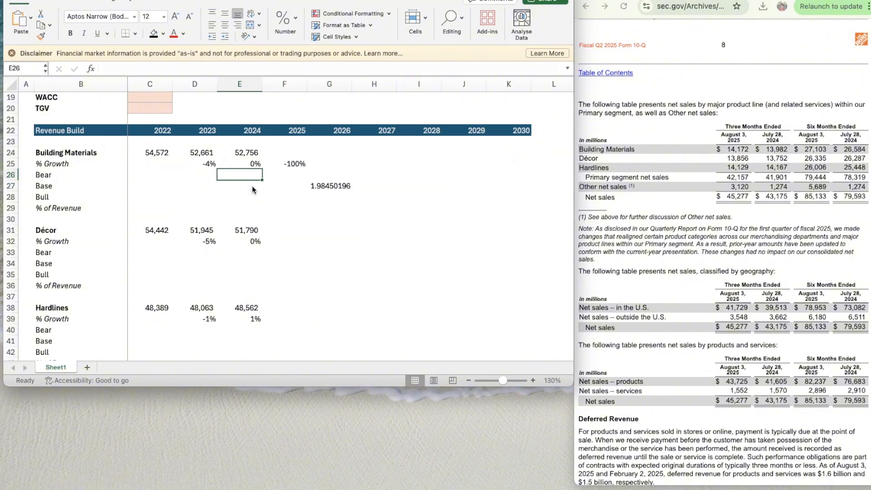
key("Right")
key("Up")
type("=")
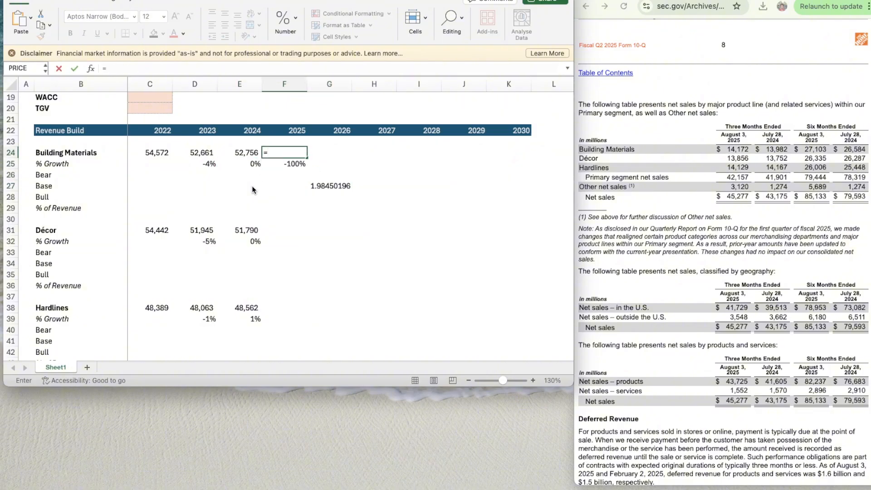
type("27103*1.9845")
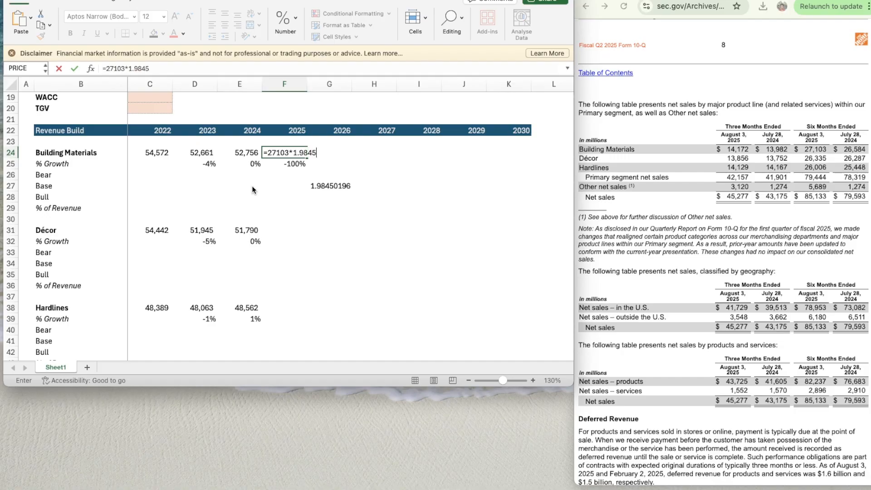
key("Return")
- Clear the Building Materials helper ratio from G27
key("Right")
key("Down")
key("Down")
key("Delete")
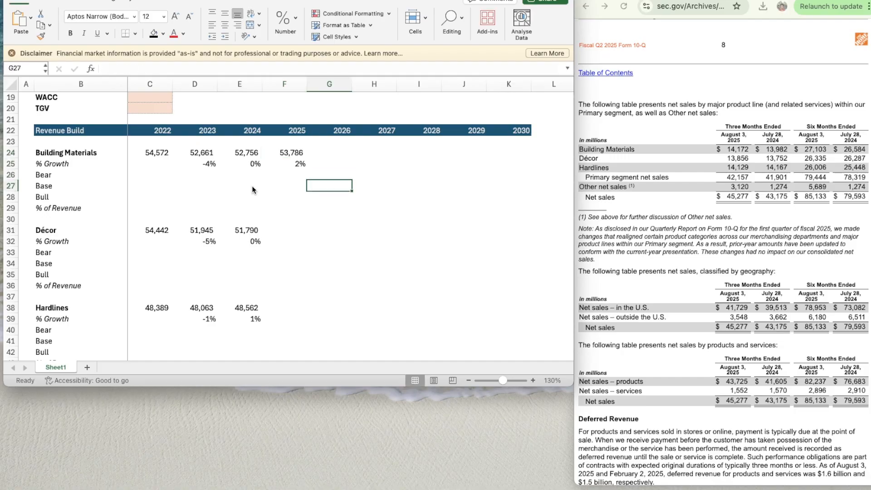
- Calculate the Décor full-year-to-six-month ratio for 2024 in helper cell F34 with =E31/26287
key("Down")
key("Down")
key("Down")
scroll(313, 247, "down", 3)
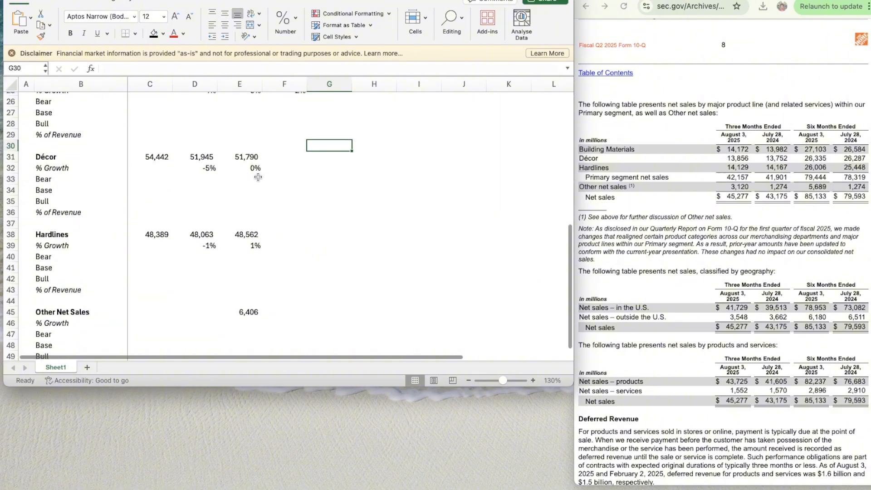
key("Left")
key("Down")
key("Down")
key("Down")
key("Down")
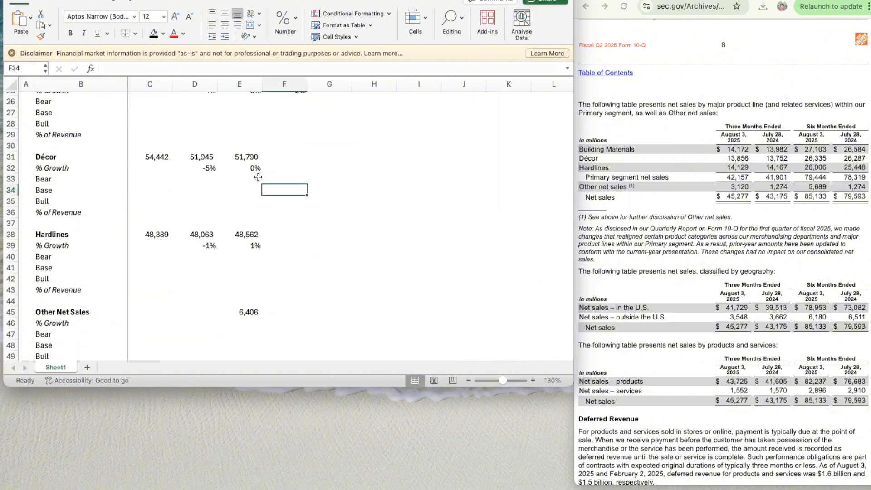
type("=")
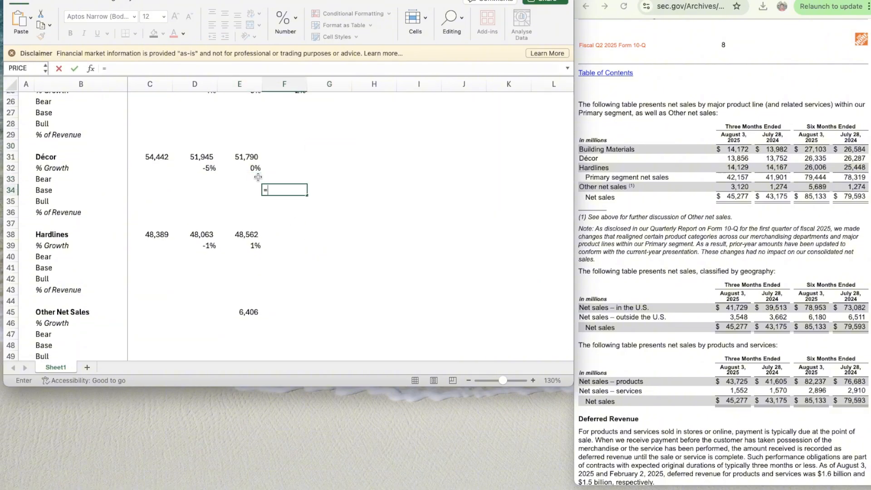
key("Left")
key("Left")
key("Up")
key("Up")
key("Up")
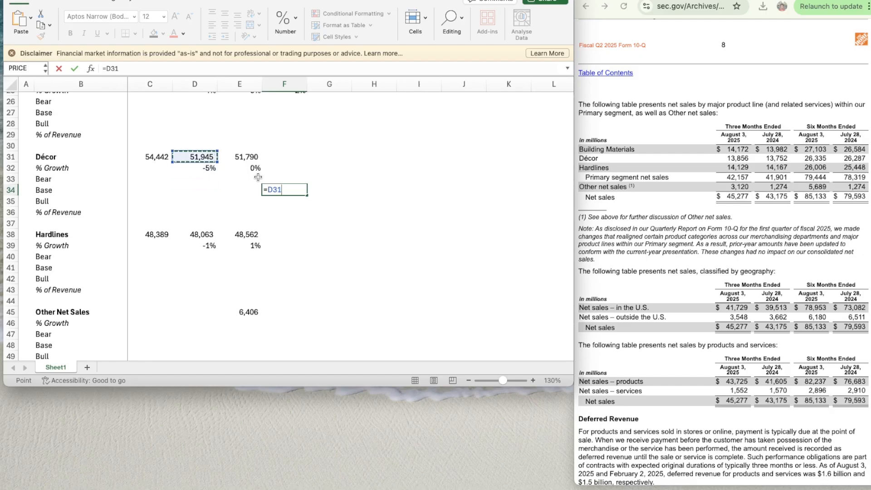
key("Right")
key("Up")
key("Left")
key("Down")
key("Right")
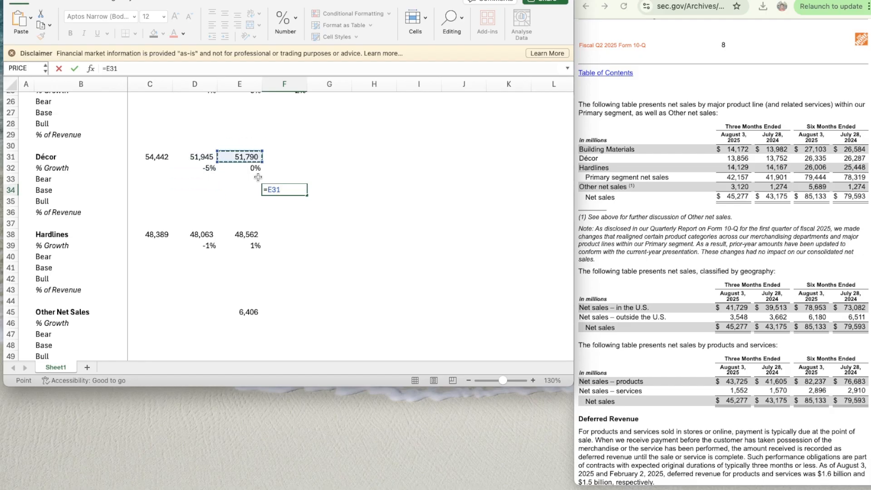
type("/26287")
key("Return")
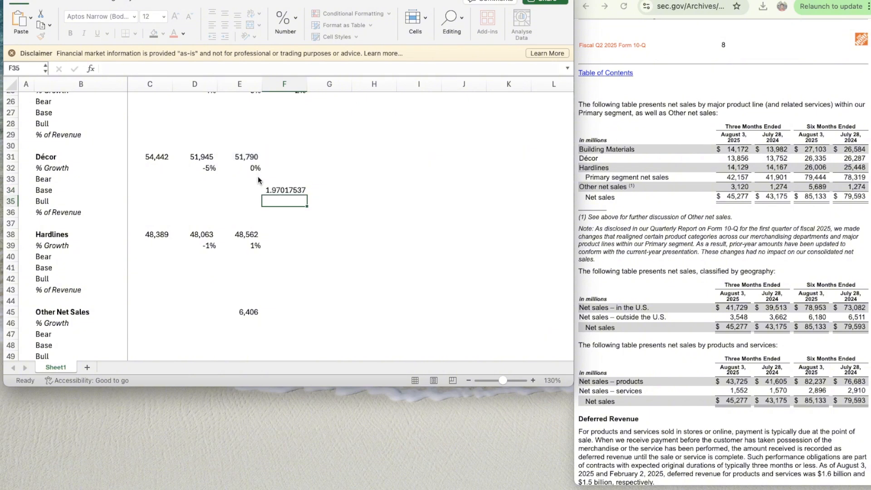
- Enter the 2025 Décor sales projection in F31 as =26335*1.97 and clear the helper ratio from F34
key("Up")
key("Up")
key("Up")
key("Up")
type("=")
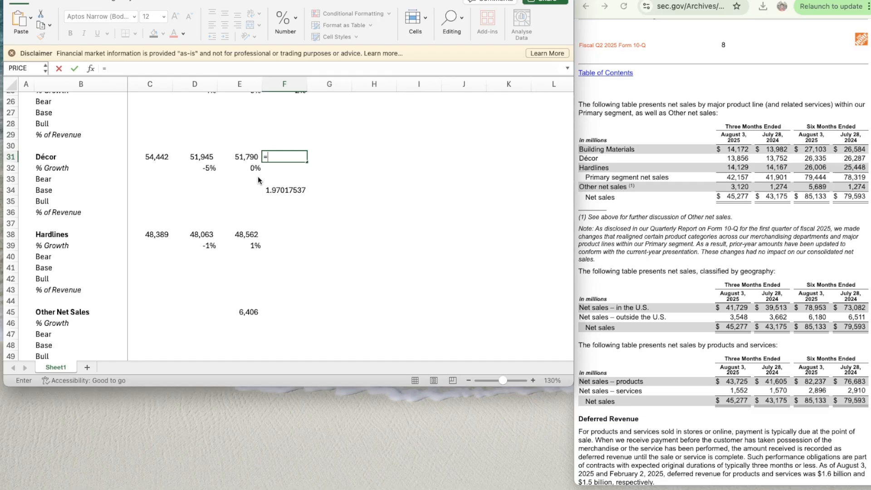
type("26335*1.97")
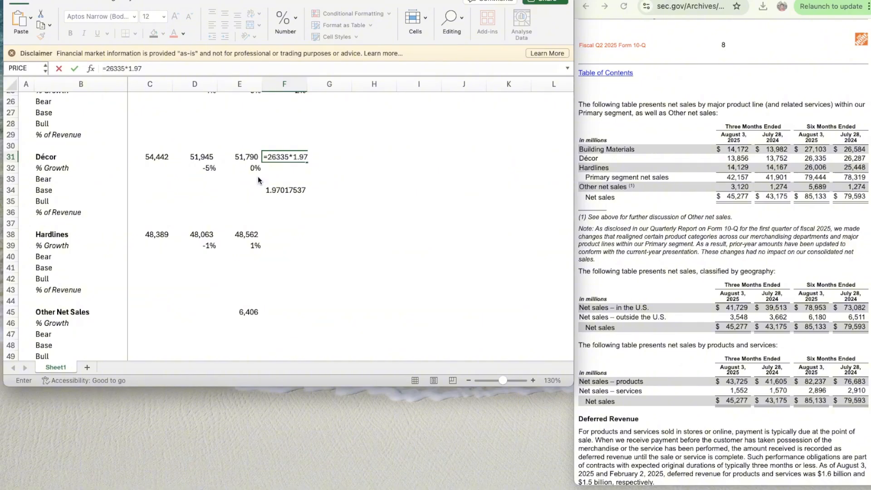
key("Return")
key("Down")
key("Down")
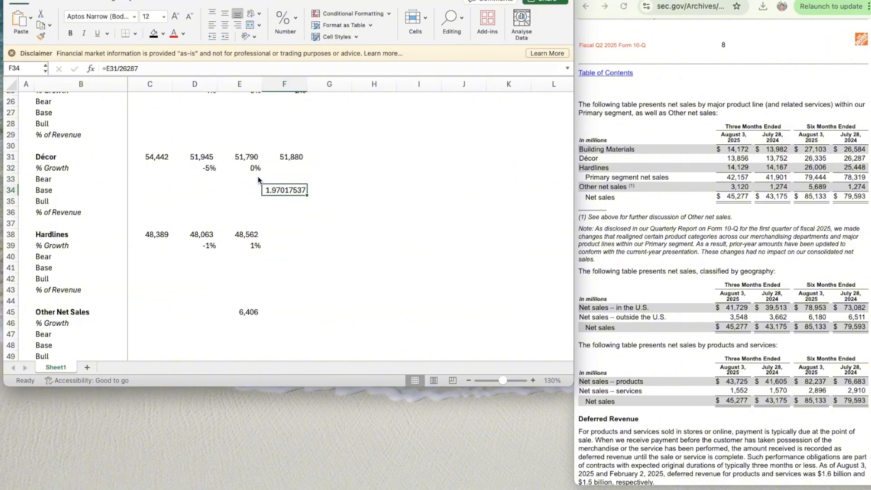
- Calculate the Hardlines full-year-to-six-month ratio for 2024 in helper cell F41 with =E38/25448
scroll(346, 259, "down", 3)
left_click(279, 166)
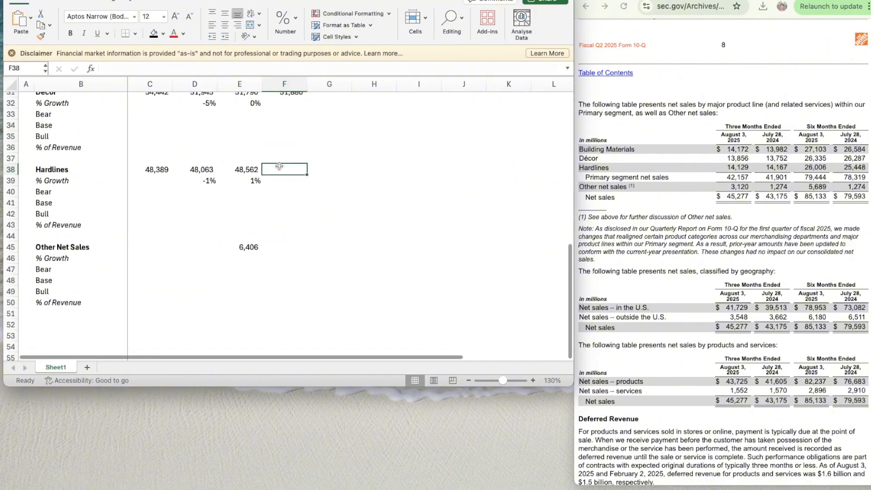
key("Down")
key("Down")
key("Down")
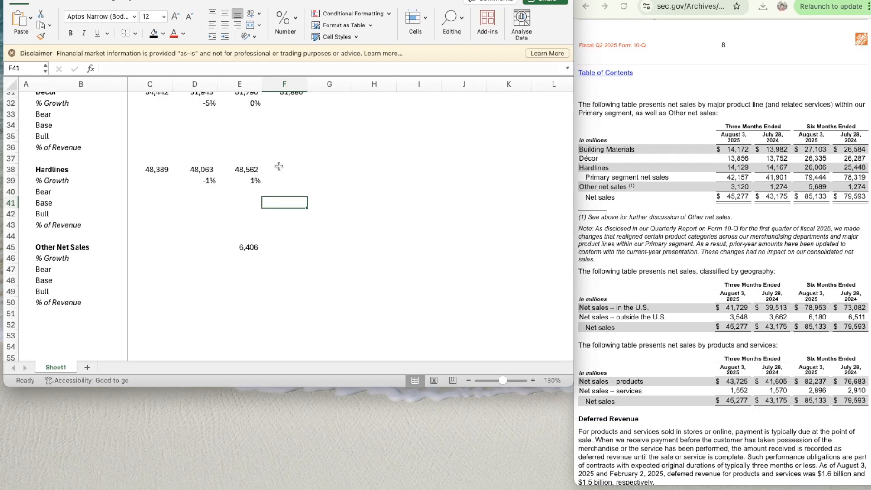
type("=")
key("Left")
key("Left")
key("Up")
key("Up")
key("Up")
key("Right")
type("/")
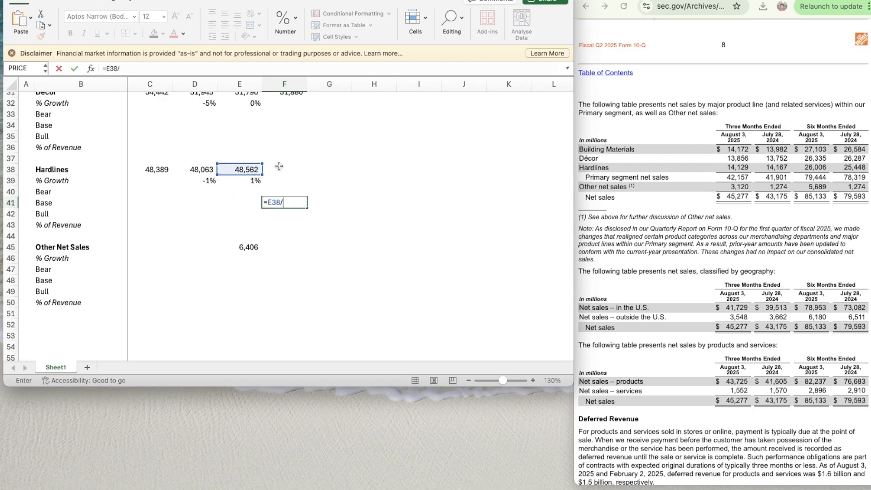
type("25448")
key("Return")
- Enter the 2025 Hardlines sales projection in F38 as 26006 multiplied by 1.90828
left_click(279, 169)
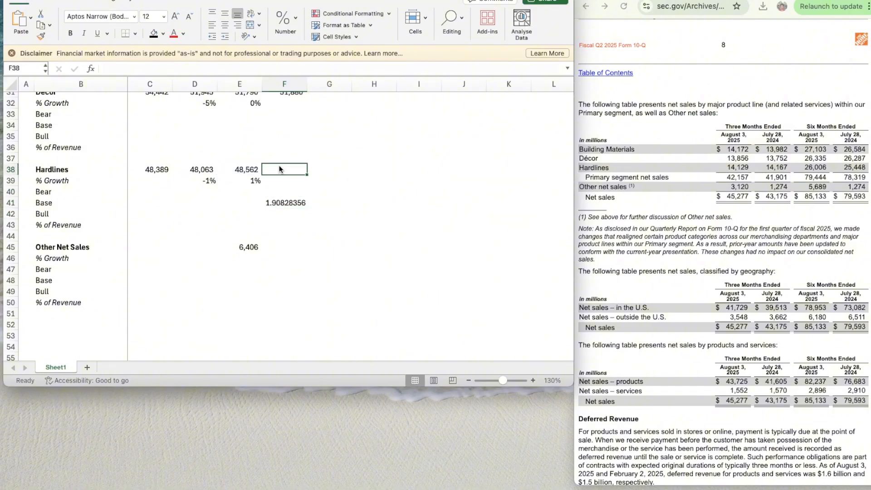
type("=")
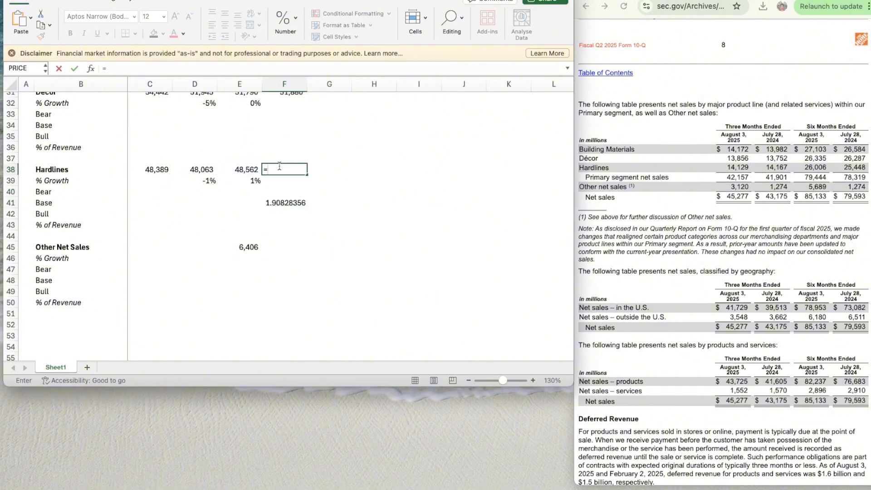
type("26006")
type("0778")
key("Return")
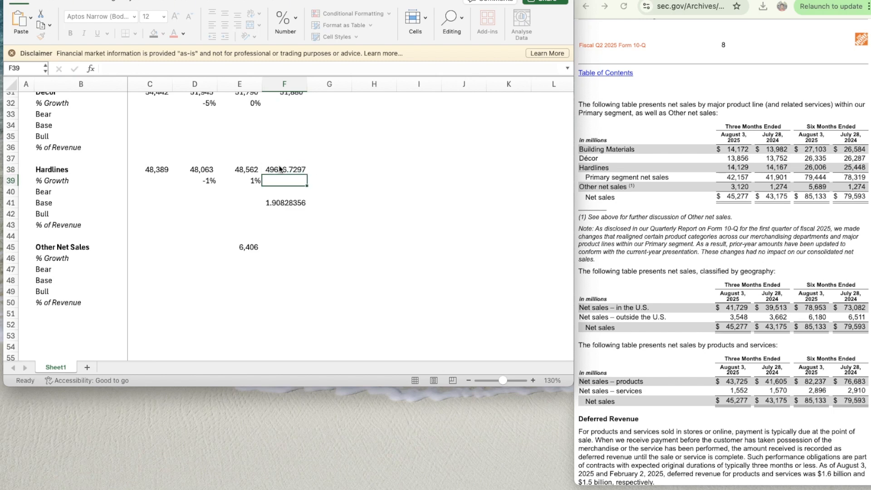
- Clear the Hardlines helper ratio from F41
key("Down")
key("Down")
key("Delete")
- Copy the number formatting of the 2024 Hardlines sales cell E38 to the 2025 cell F38
key("Left")
key("Up")
key("Up")
key("Up")
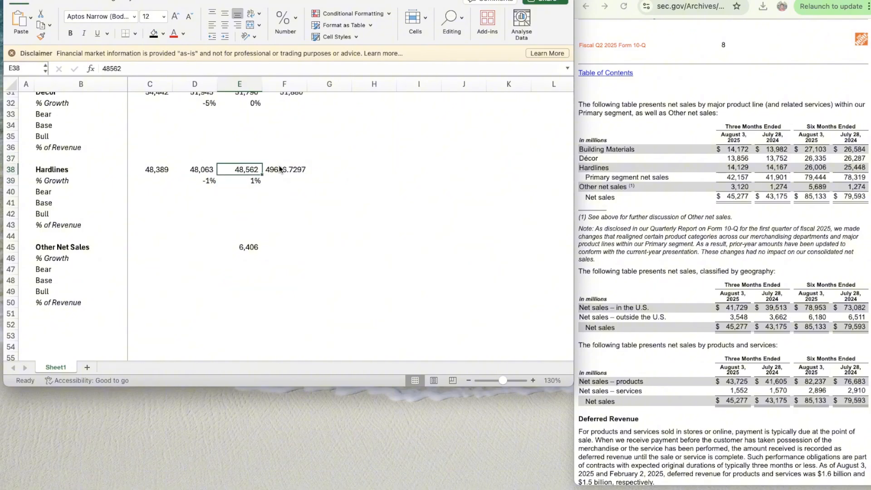
key("super+shift+c")
key("Right")
key("super+shift+v")
- Copy the Hardlines % Growth formula from E39 to the 2025 cell F39
key("Down")
key("Down")
key("Left")
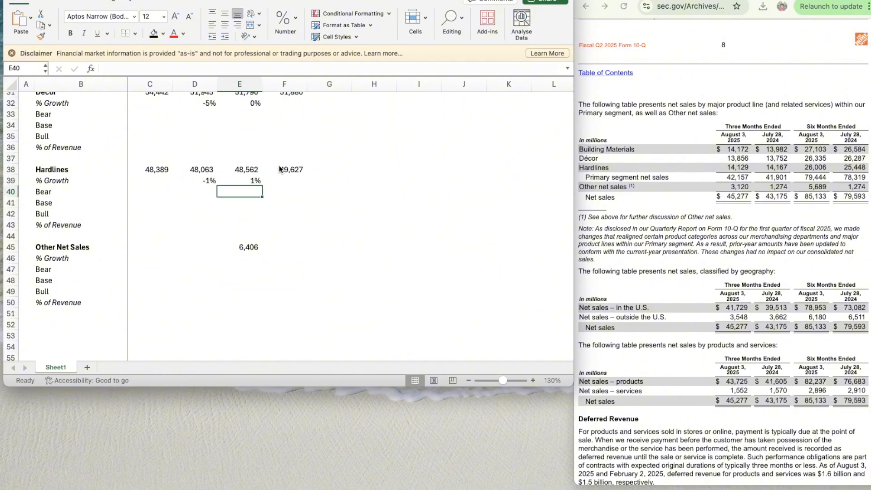
key("Up")
key("super+c")
key("Right")
key("super+v")
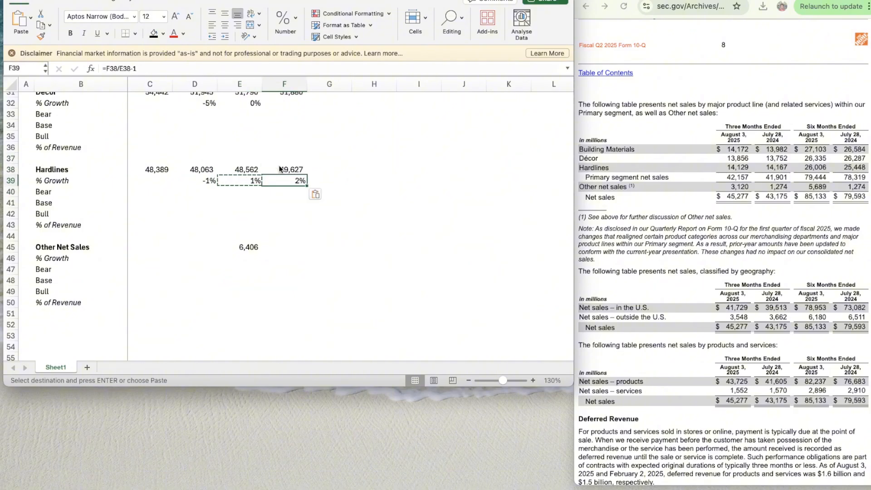
- Enter the 2025 Other Net Sales projection of 9000 in F45
key("Down")
key("Down")
key("Down")
key("Down")
key("Down")
key("Down")
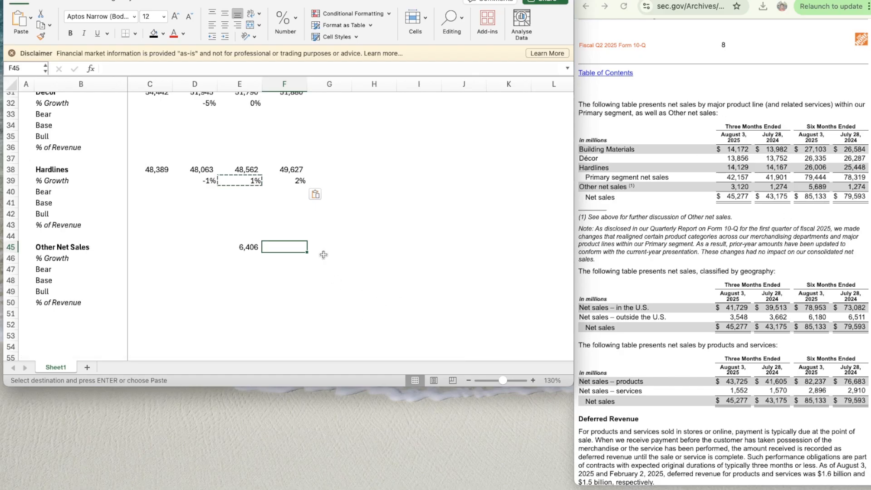
key("Left")
key("Right")
type("9000")
key("Return")
- Copy the number formatting of the 2024 Other Net Sales cell E45 to the 2025 cell F45
key("Up")
key("Left")
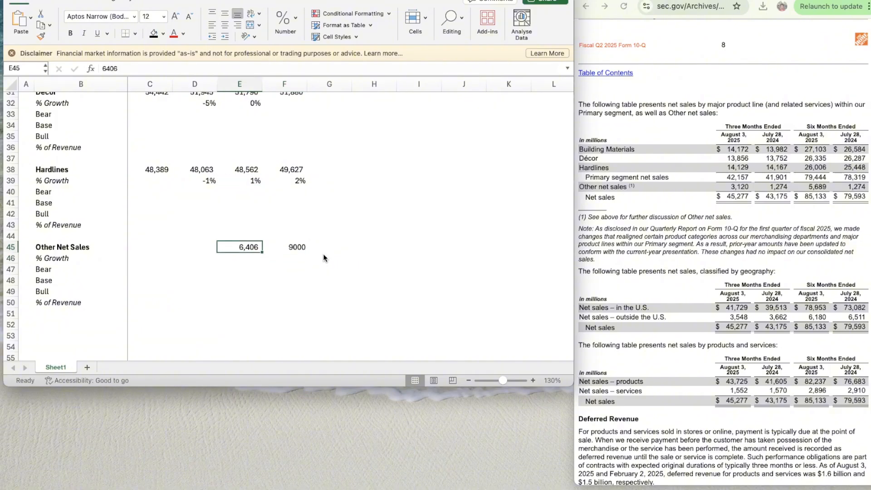
key("super+shift+c")
key("Right")
key("Return")
- Copy the Hardlines % Growth formula from E39 to the 2025 Other Net Sales growth cell F46
key("Up")
key("Left")
key("Up")
key("Up")
key("Up")
key("Up")
key("Up")
key("Up")
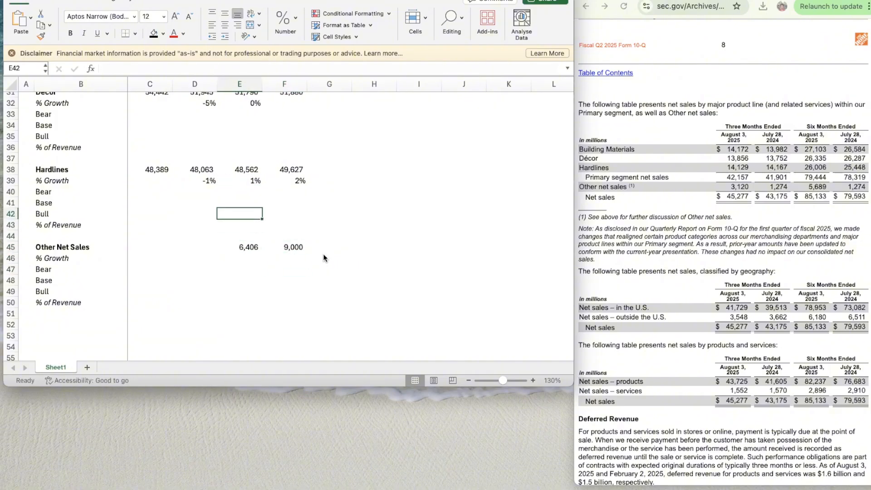
key("super+c")
key("Down")
key("Down")
key("Down")
key("Down")
key("Right")
key("Down")
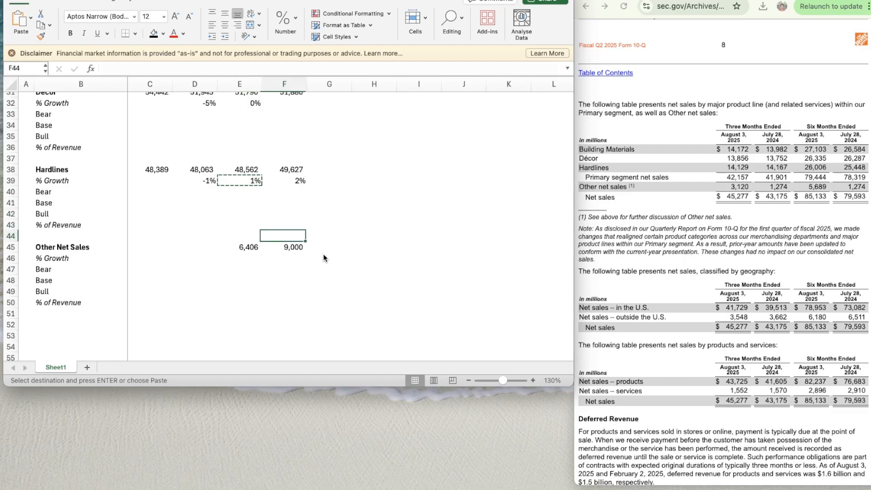
key("Down")
key("Down")
key("super+v")
key("Right")
key("Right")
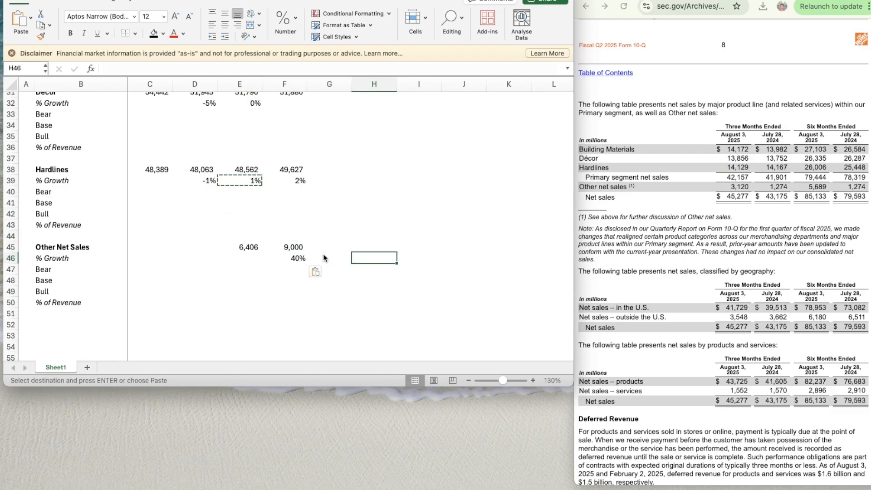
key("Left")
key("Left")
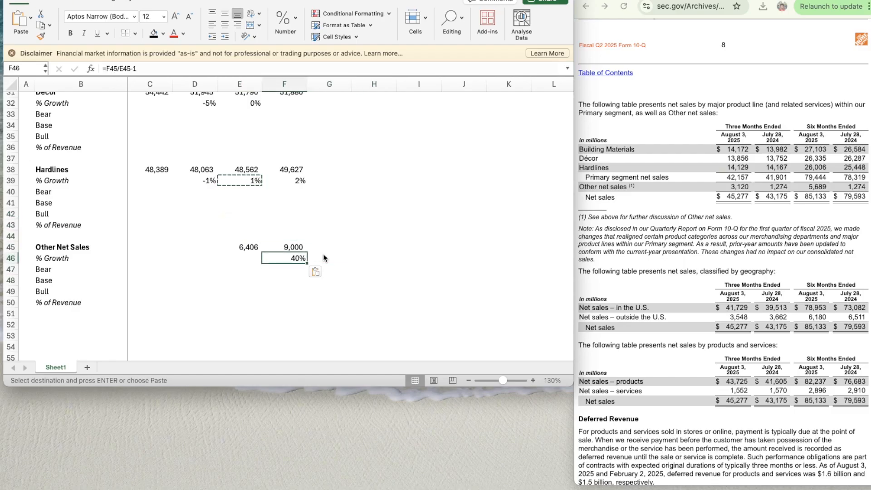
- Change the 2025 Other Net Sales projection in F45 to 6500
key("Left")
key("Right")
key("Up")
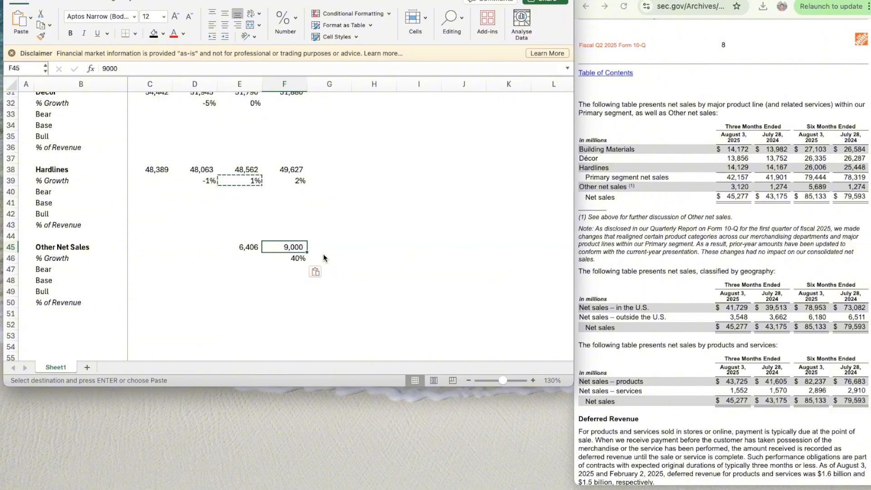
type("65000")
key("BackSpace")
key("Return")
key("Right")
key("Up")
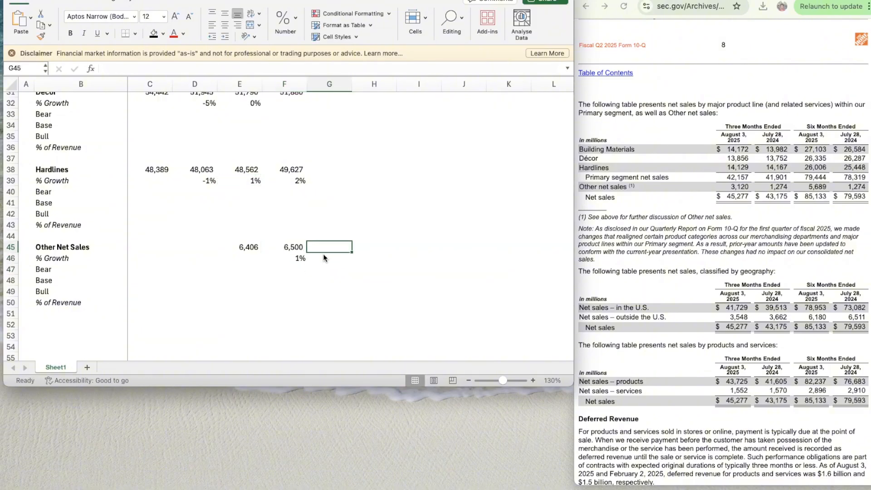
- Copy the shaded input cells G15:G17 onto the Building Materials Bear, Base and Bull rows for 2026 to 2030 (G26:K28)
scroll(372, 255, "up", 7)
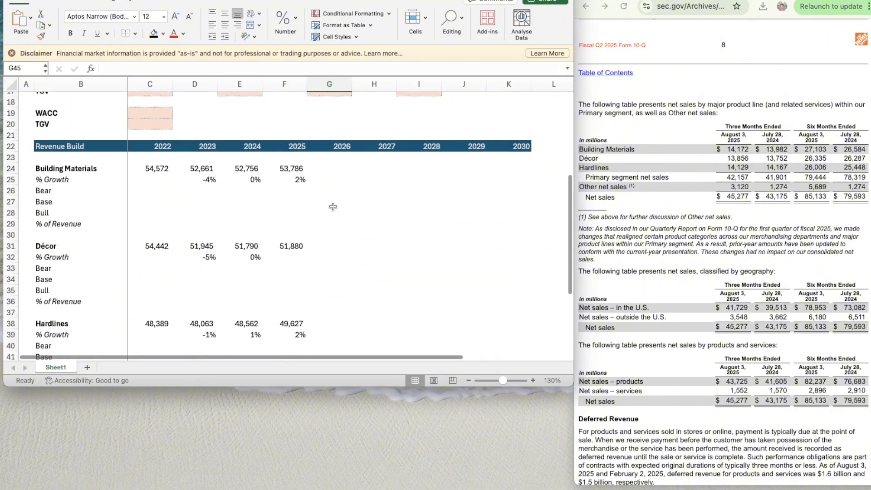
scroll(348, 185, "up", 2)
left_click(326, 116)
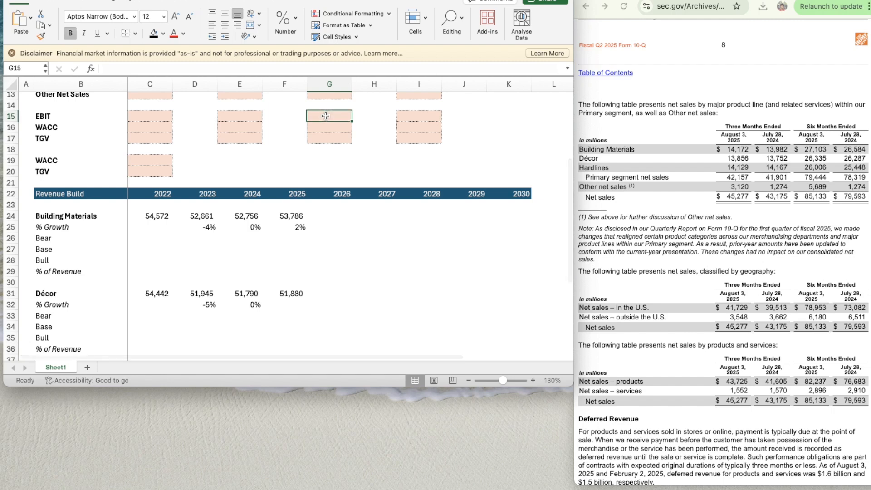
key("shift+Down")
key("shift+Down")
key("super+c")
key("Down")
key("Down")
key("Down")
key("Down")
key("Down")
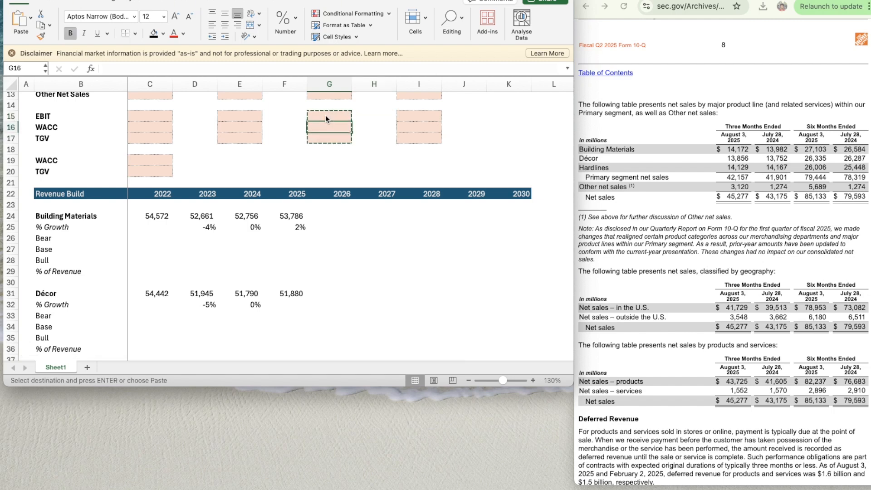
key("Down")
key("Down")
key("Down")
key("Down")
key("Down")
key("Down")
key("shift+Down")
key("shift+Down")
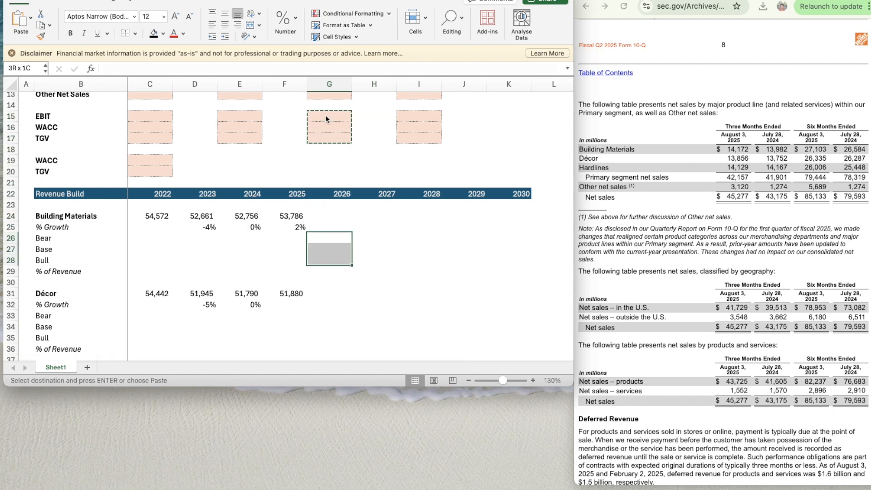
key("shift+Right")
key("shift+Right")
key("shift+Right")
key("shift+Right")
key("super+v")
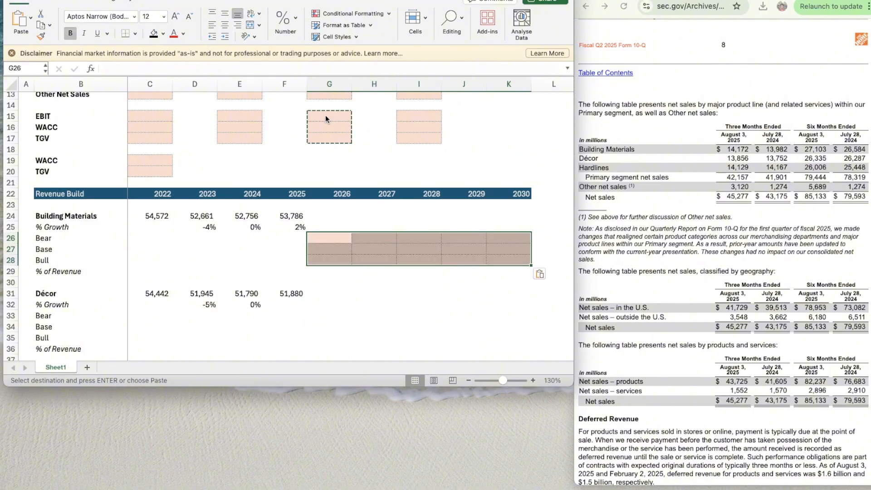
key("Left")
key("Left")
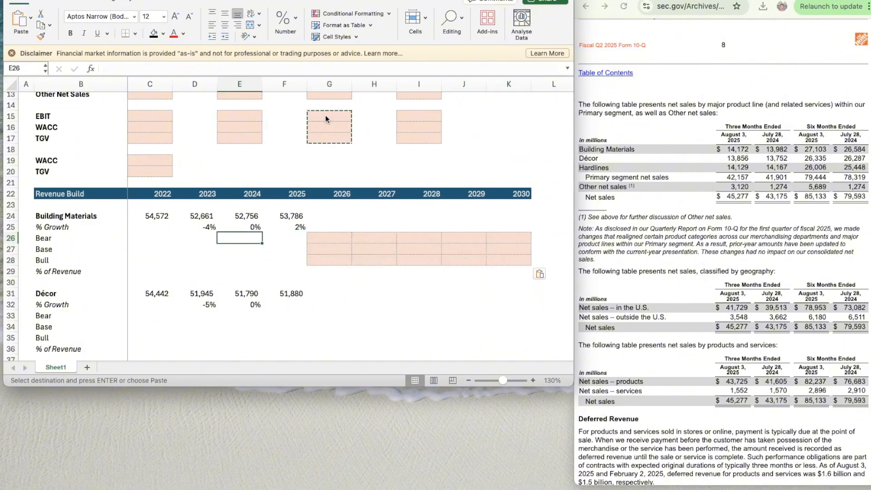
- Enter =AVERAGE(D25:F25) as the Building Materials Base growth for 2026 in G27 and remove its bold formatting
scroll(341, 236, "down", 2)
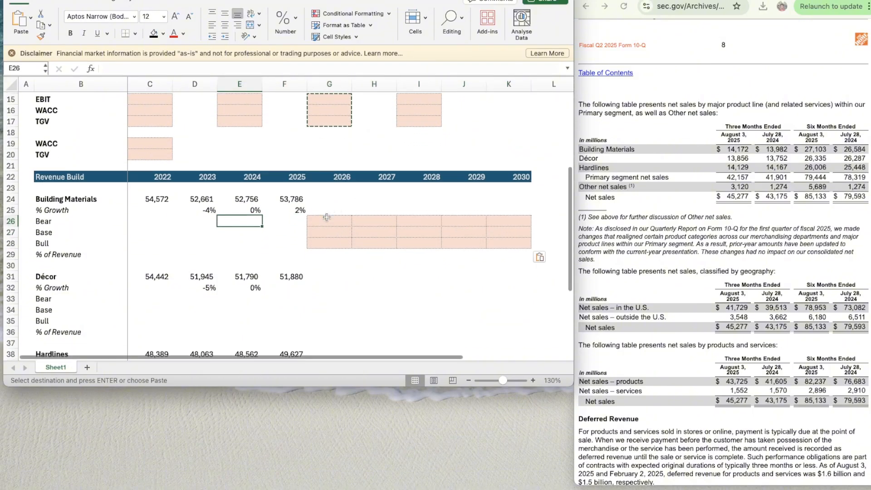
left_click(322, 235)
type("=average")
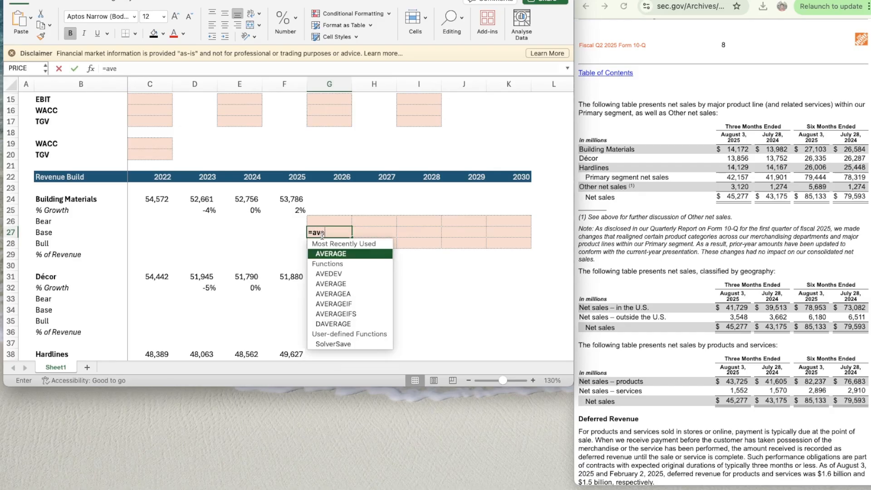
key("Tab")
key("Left")
key("Up")
key("Up")
key("shift+Left")
key("shift+Left")
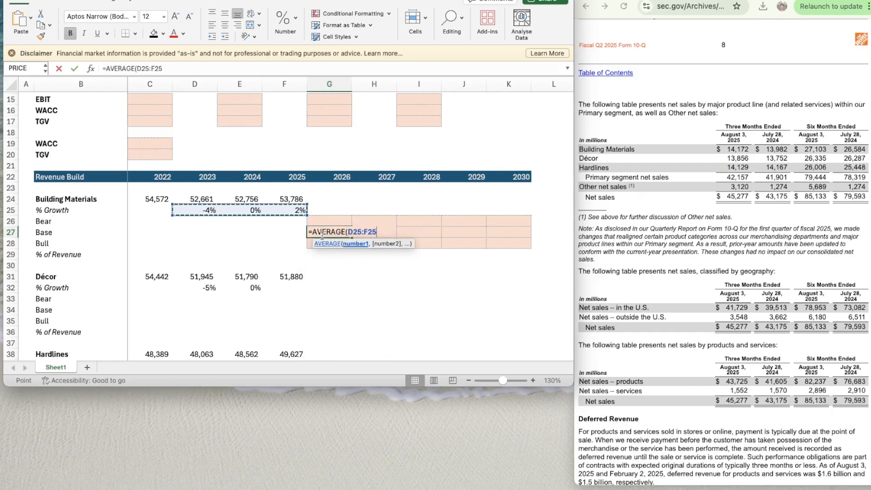
key("Return")
left_click(322, 235)
key("super+b")
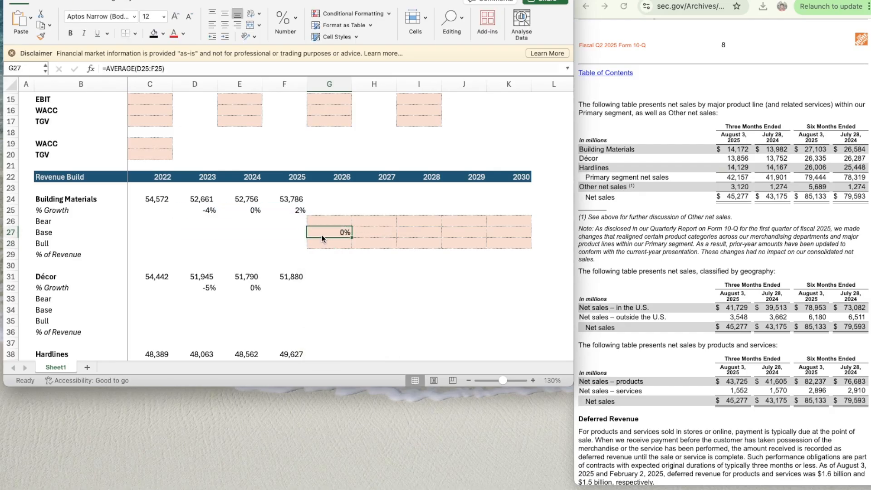
- Enter 1% as the Base assumption for Building Materials in G10
key("Right")
key("Right")
key("Right")
key("Right")
scroll(322, 235, "up", 5)
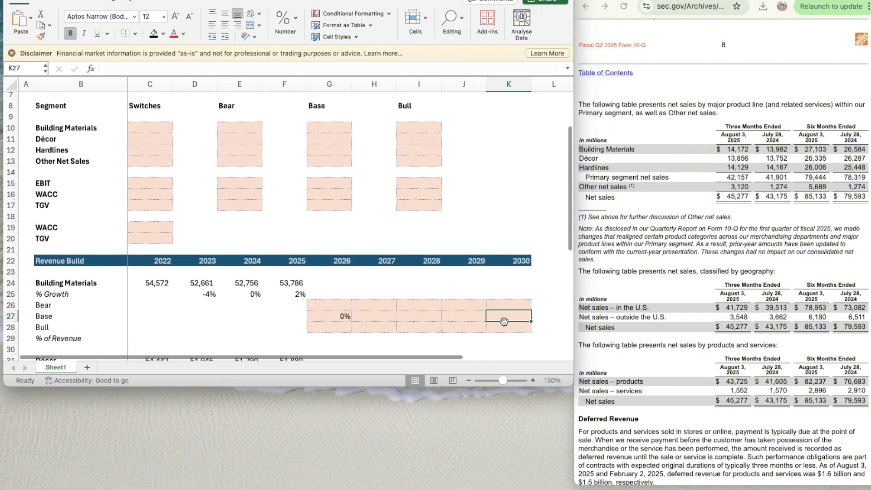
left_click(324, 129)
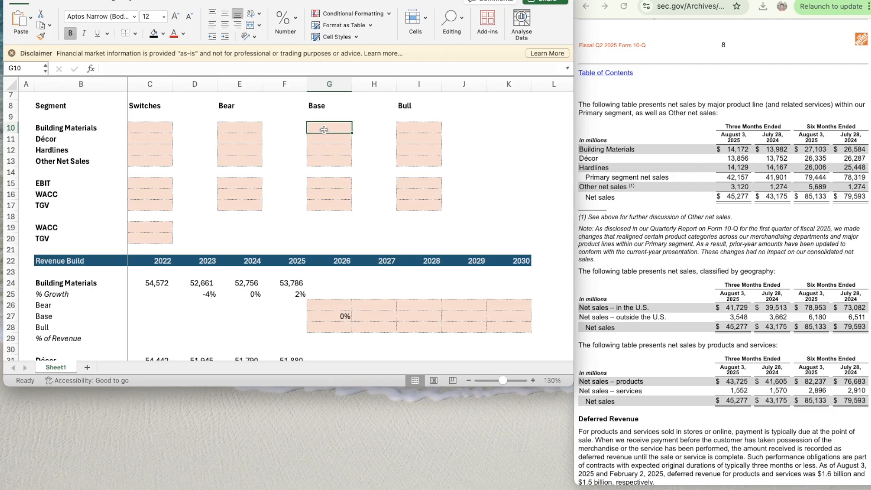
type("1%")
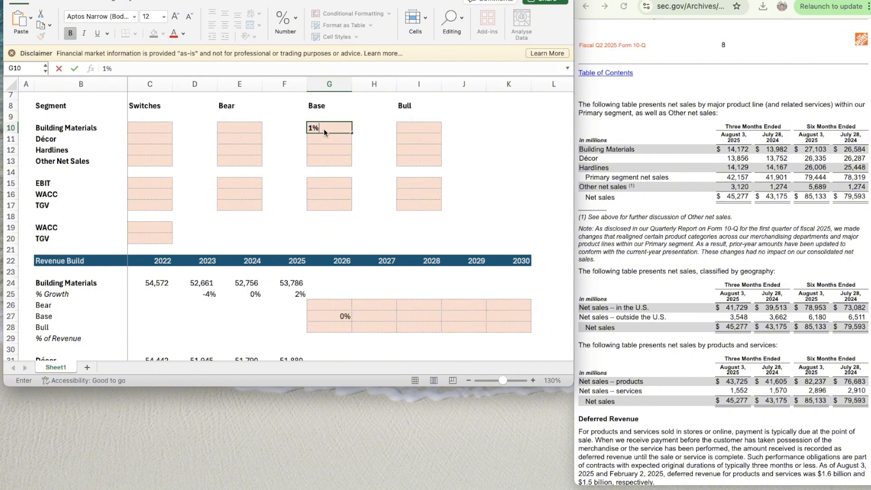
key("Return")
- Remove the bold formatting from the Base assumption cells in column G, starting at G10
left_click(323, 132)
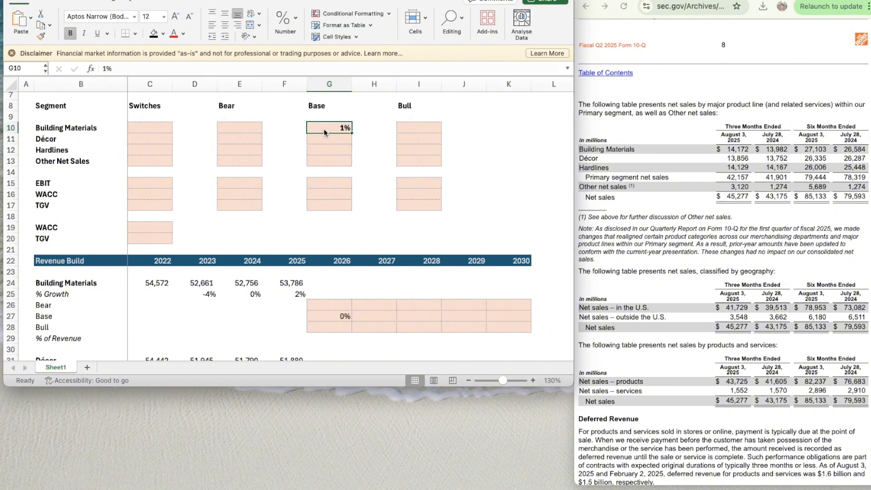
key("shift+Down")
key("shift+Down")
key("shift+Down")
key("super+b")
key("Down")
key("Down")
key("Down")
key("Down")
key("Down")
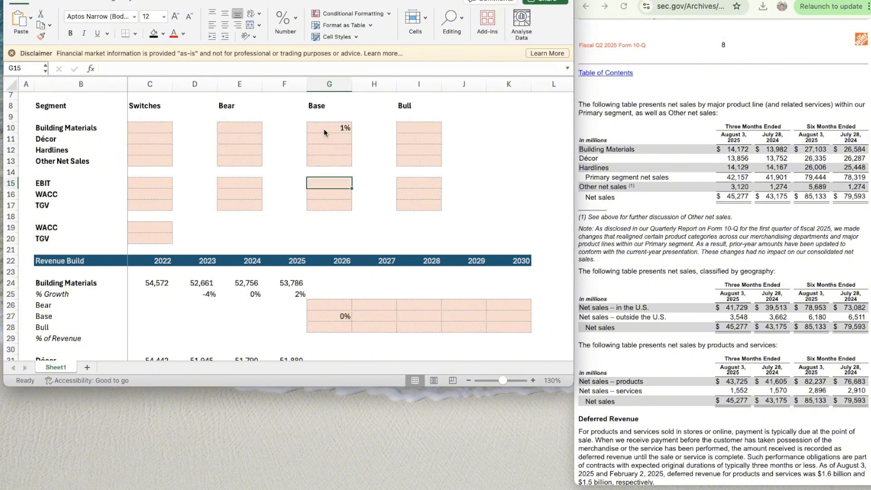
key("Up")
key("Up")
key("Up")
key("Up")
key("Up")
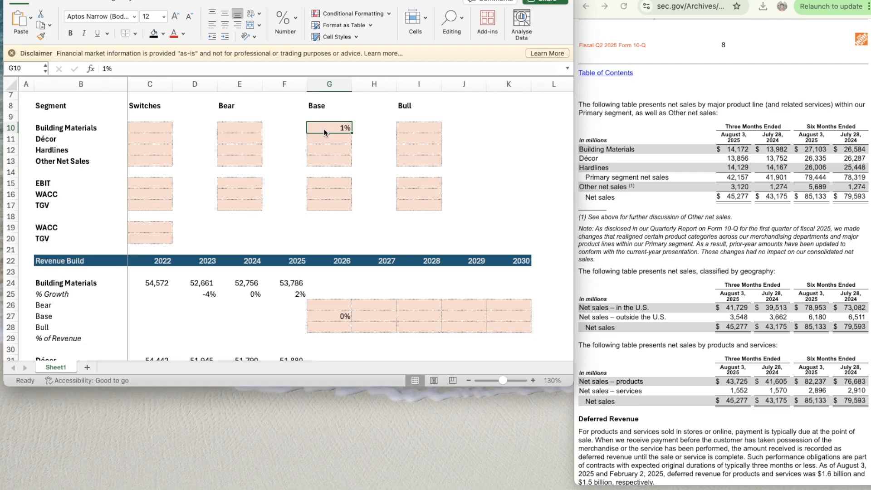
- Display the Building Materials Base assumption in G10 with two decimal places
left_click(240, 126)
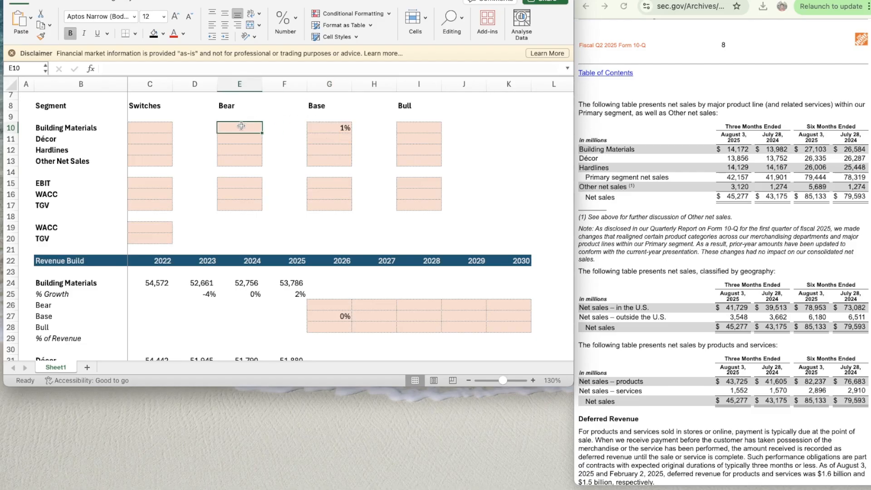
key("Right")
key("Right")
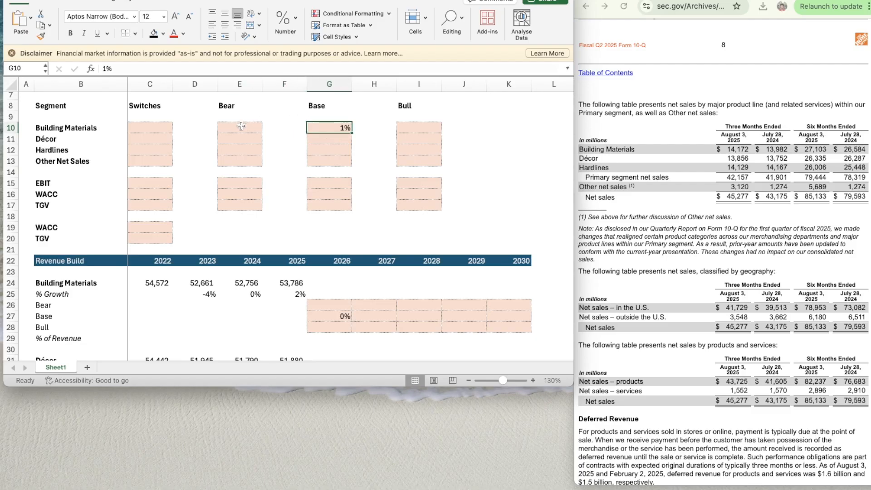
left_click(285, 20)
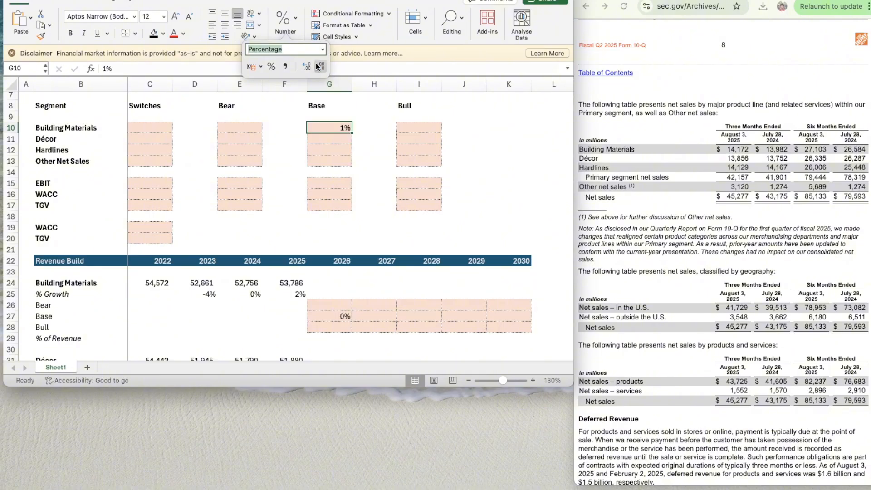
left_click(308, 67)
left_click(308, 67)
- Link the Building Materials Base growth for 2030 in K27 to the assumption with =G10 and remove its bold formatting
left_click(381, 308)
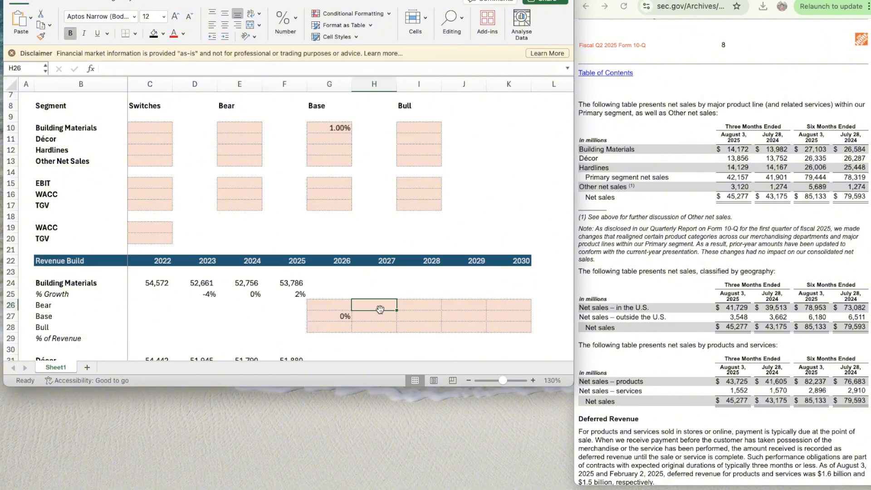
key("Down")
key("Right")
key("Right")
key("Right")
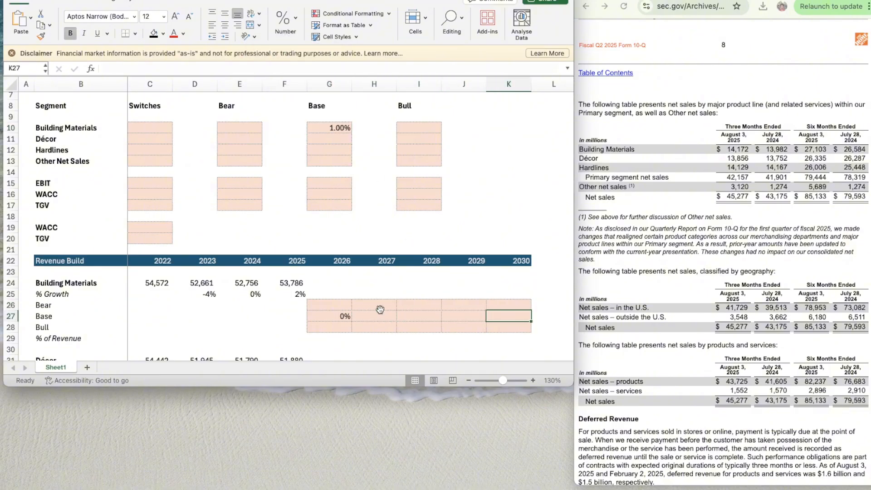
type("=G10")
key("ctrl+Return")
key("super+b")
- Remove the bold formatting from the Building Materials Bear, Base and Bull cells for 2026 to 2030 (G26:K28)
key("Left")
key("Left")
key("Up")
key("Left")
key("Left")
key("shift+Down")
key("shift+Down")
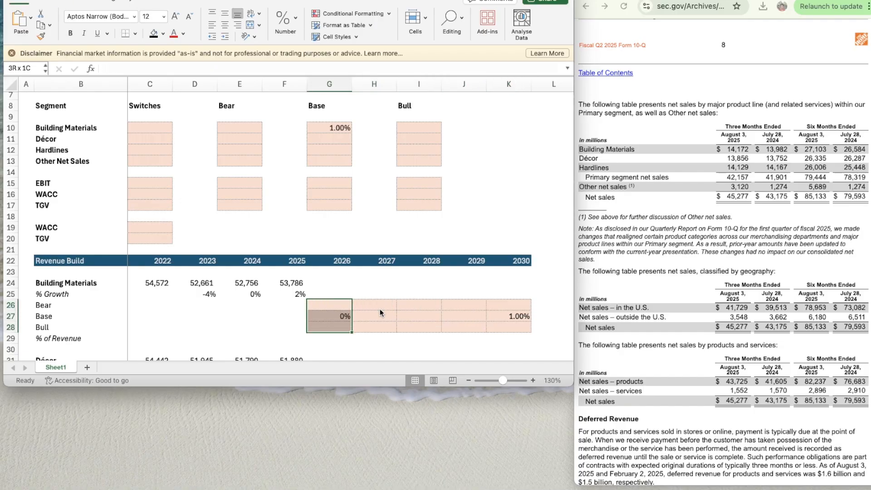
key("shift+Right")
key("shift+Right")
key("shift+Right")
key("shift+Right")
key("super+b")
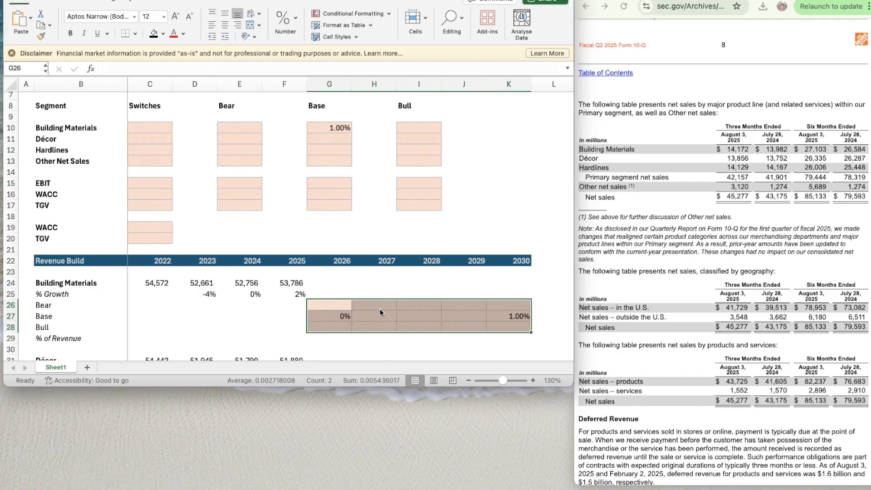
key("super+b")
key("super+b")
key("shift+Left")
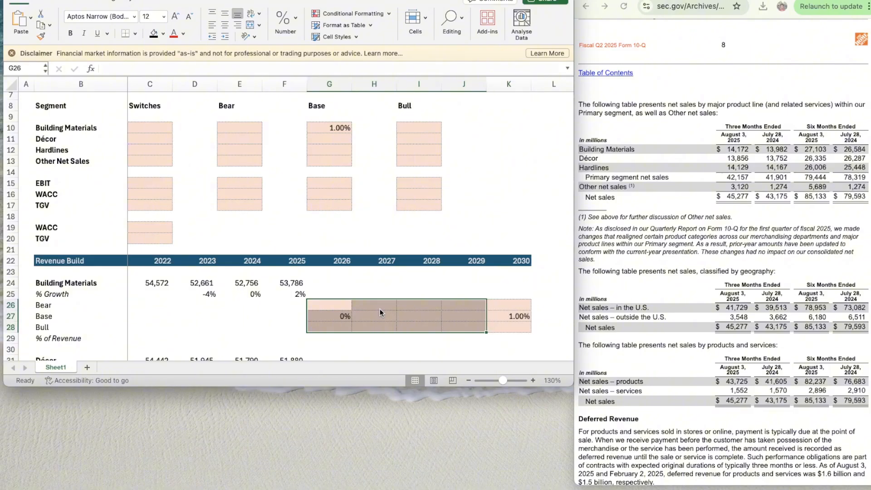
- Begin the 2027 Building Materials Base growth formula in H27 with =G27-(G27-K27)
key("Right")
key("Down")
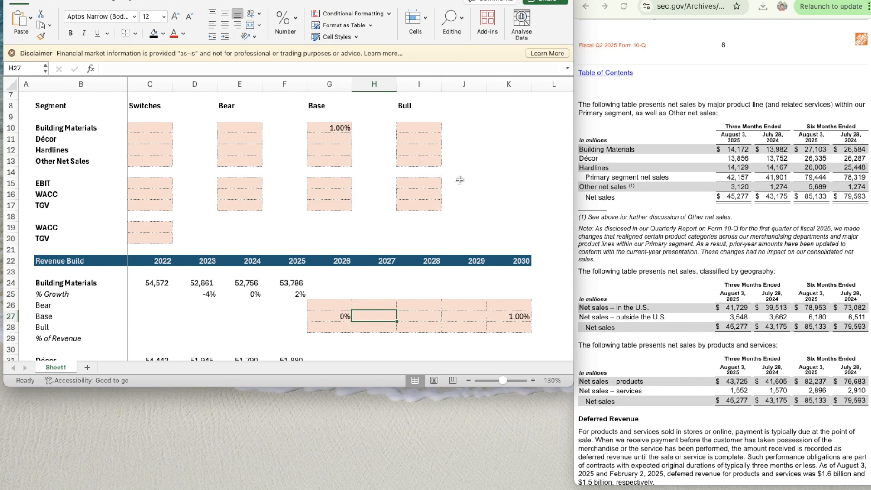
type("=")
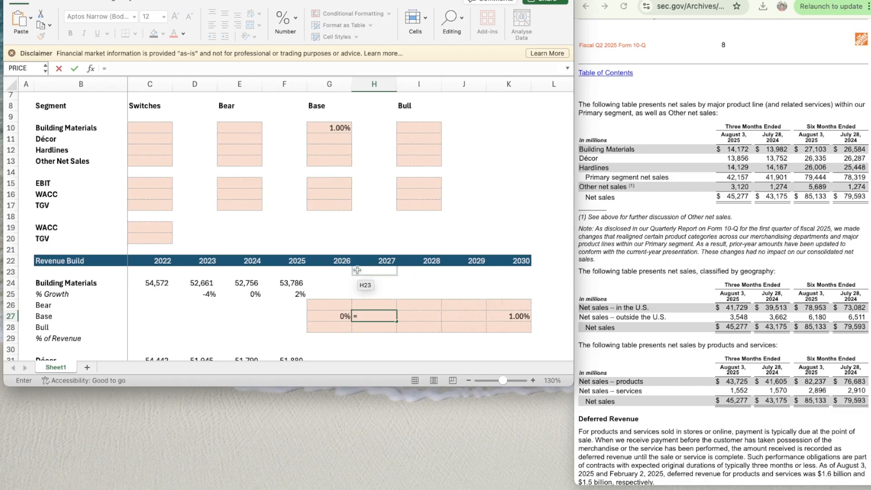
key("Left")
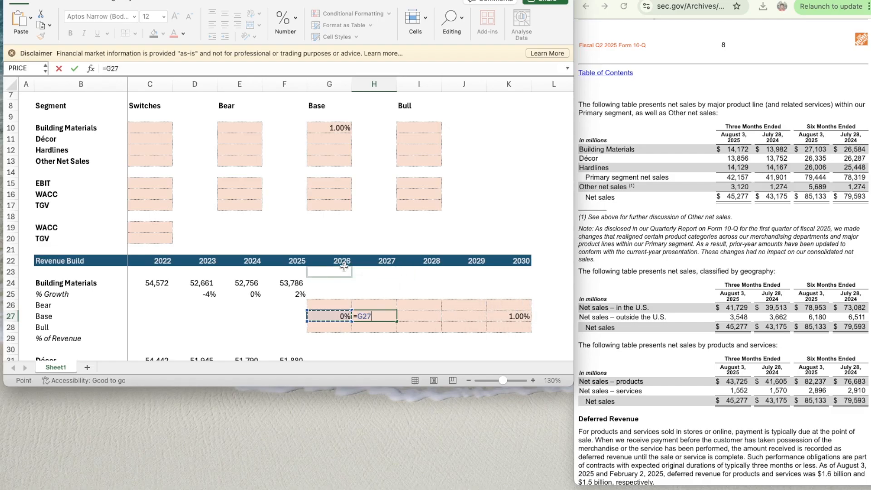
type("-")
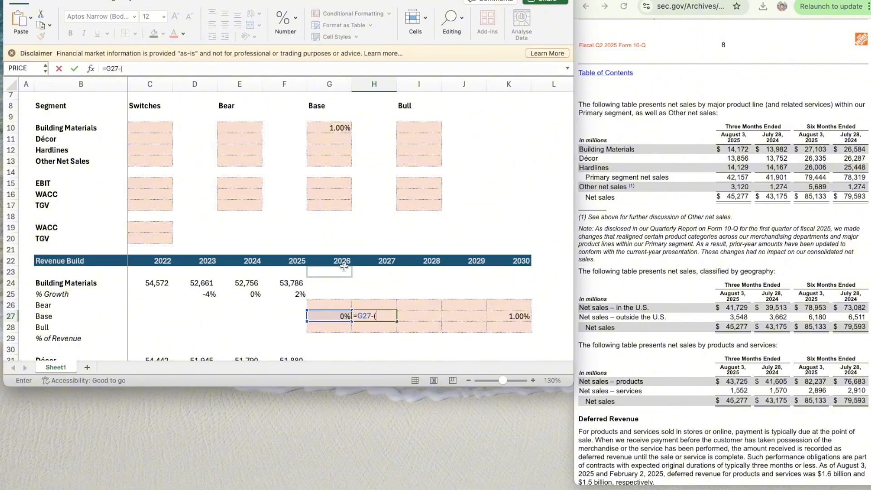
type("(")
key("Left")
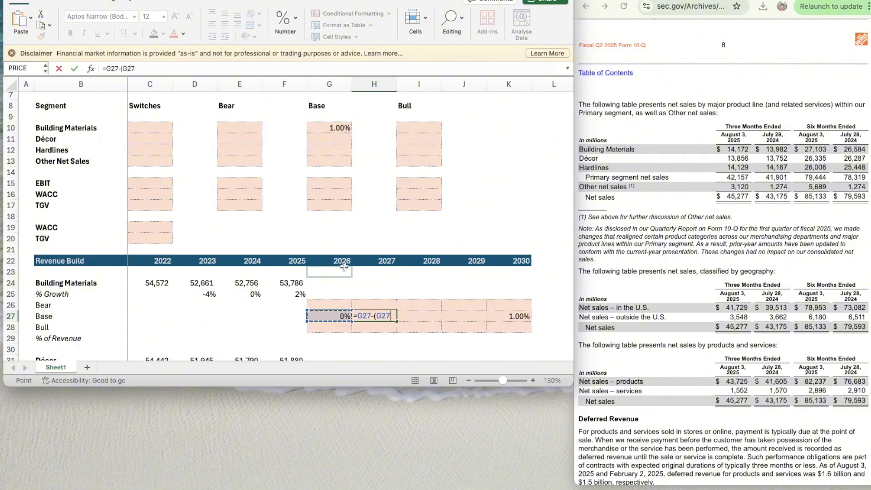
type("-")
key("Right")
key("Right")
scroll(344, 267, "right", 1)
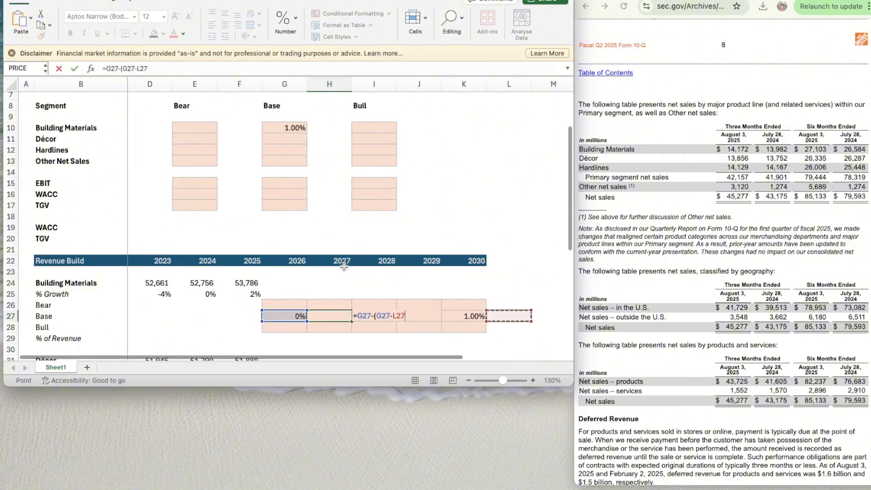
key("Right")
type(")")
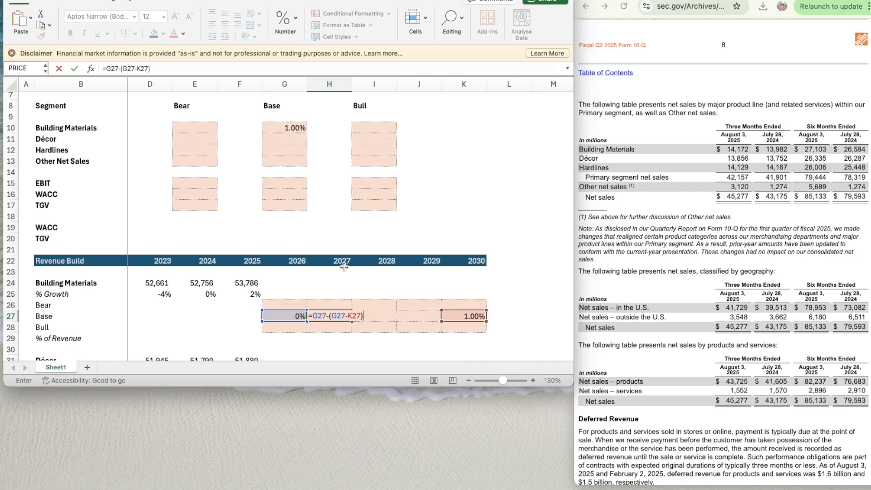
type("/(")
- Extend the H27 formula by dividing the growth difference by the year span, /(K22-G22)
key("Up")
key("Up")
key("Up")
key("Right")
key("Right")
key("Up")
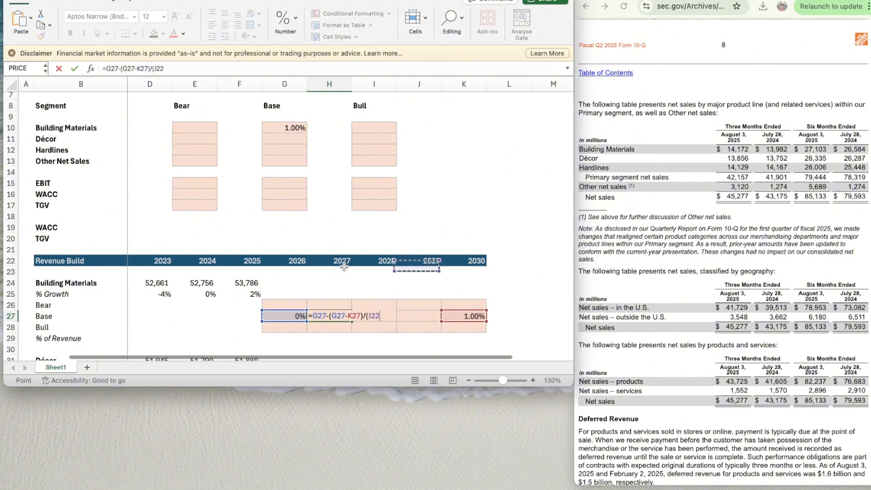
key("Up")
key("Up")
key("Right")
key("Down")
type("-")
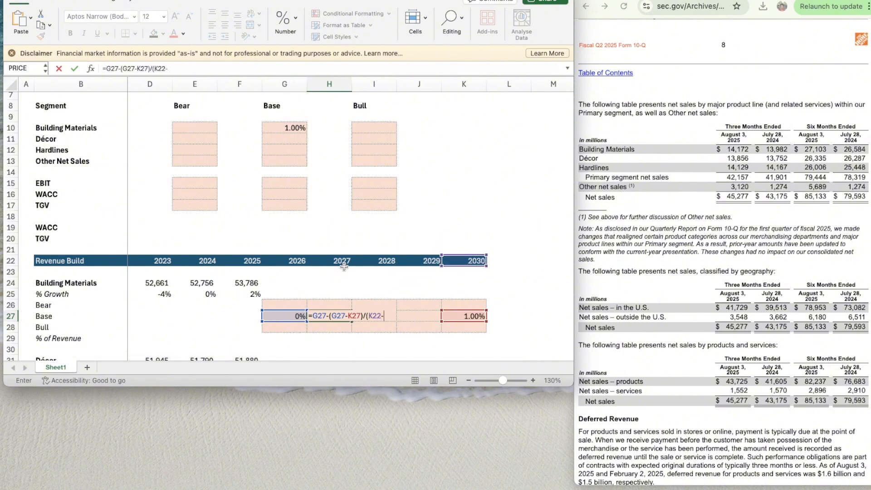
key("Left")
key("Left")
key("Left")
key("Left")
key("Right")
key("Up")
key("Right")
key("Up")
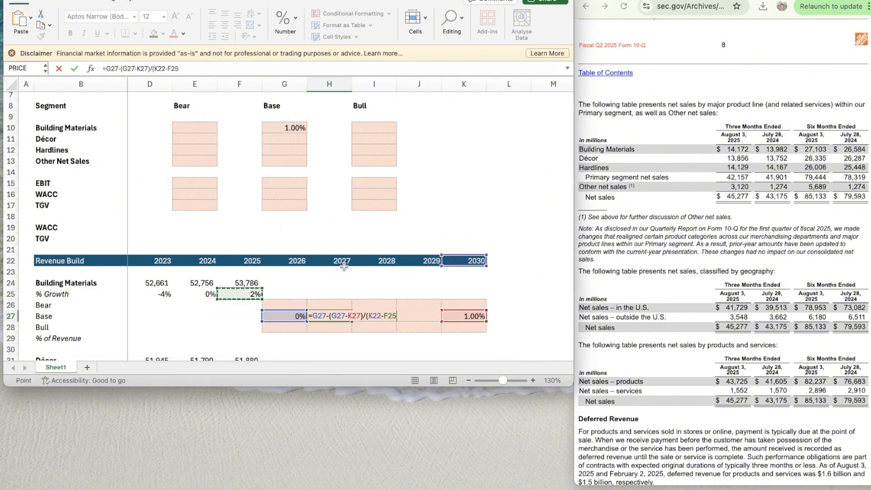
key("Right")
key("Up")
key("Up")
key("Up")
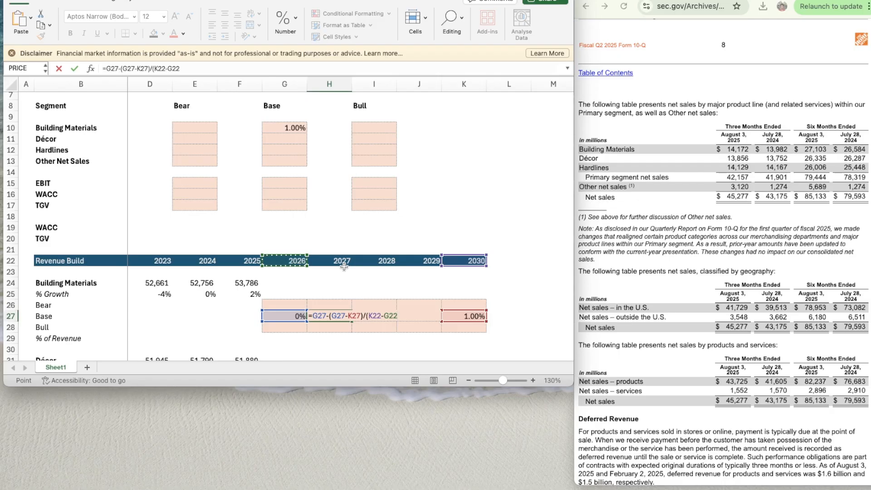
type(")")
- Lock the year references in the H27 formula as $K$22 and G$22 and enter it
left_click(370, 316)
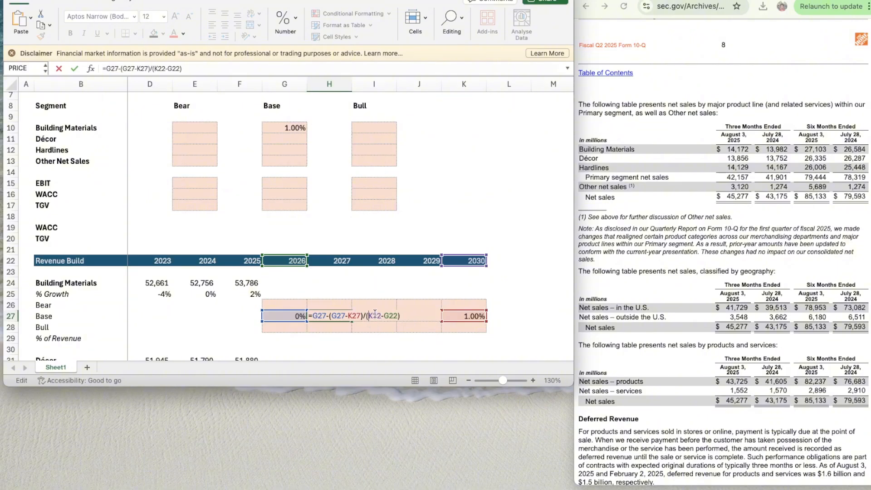
type("$K")
type("$")
left_click(395, 316)
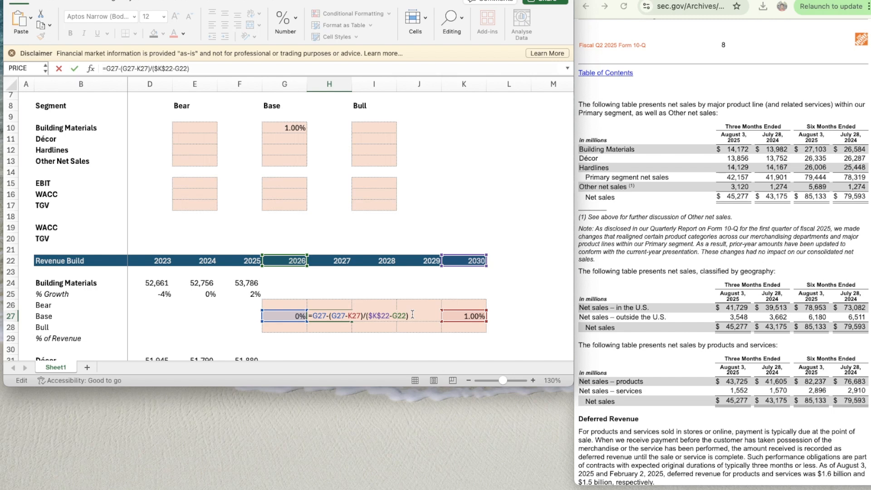
type("$")
key("ctrl+Return")
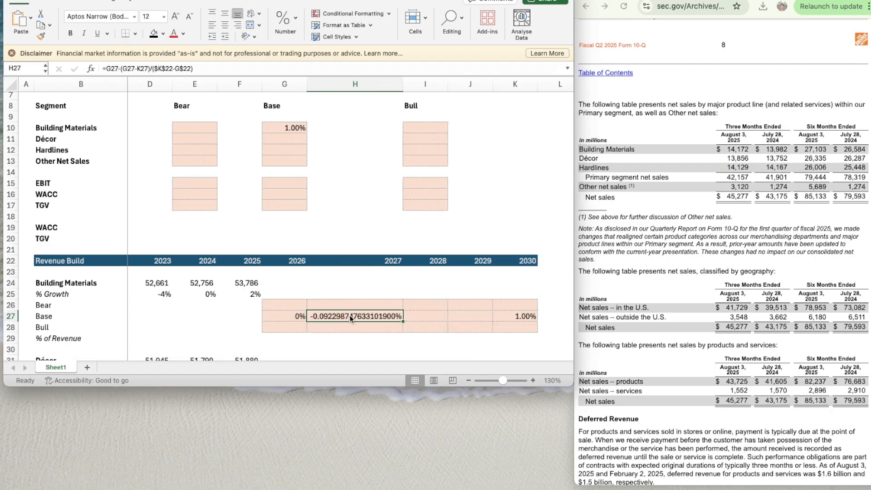
- Format the 2027 Building Materials Base growth in H27 as a percentage with two decimal places
type("x")
key("Escape")
key("super+1")
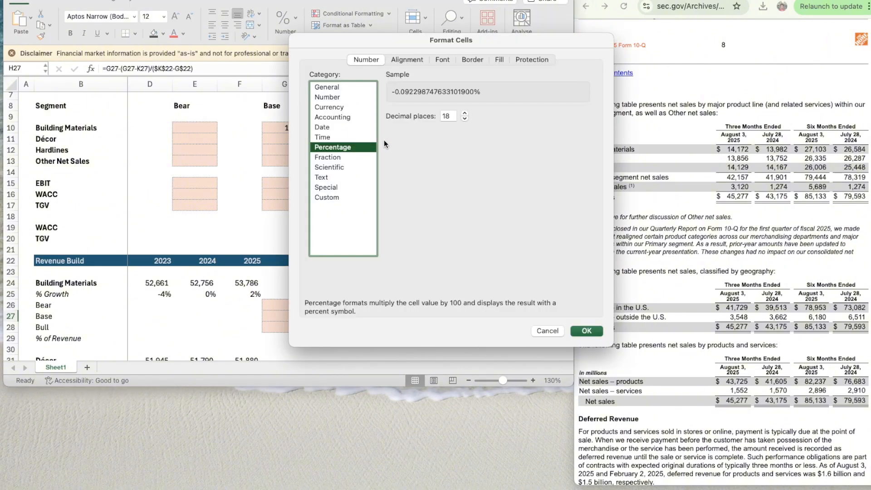
left_click(464, 119)
left_click(463, 119)
left_click(463, 120)
left_click(463, 119)
left_click(463, 119)
left_click(463, 119)
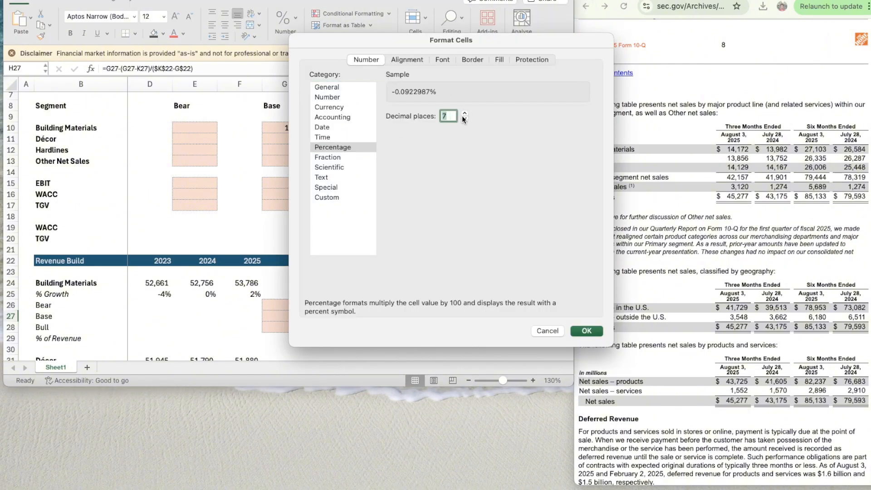
left_click(463, 120)
left_click(464, 119)
left_click(582, 330)
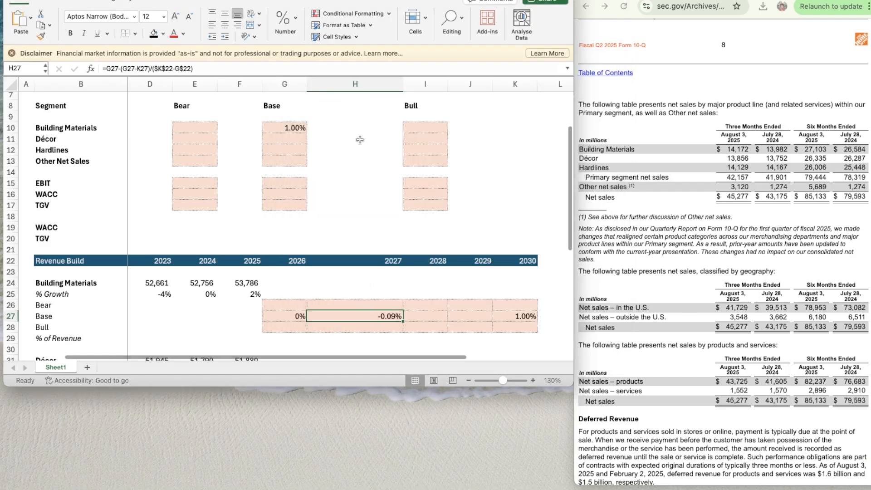
- Set the width of column H to 10
left_click(349, 84)
right_click(348, 84)
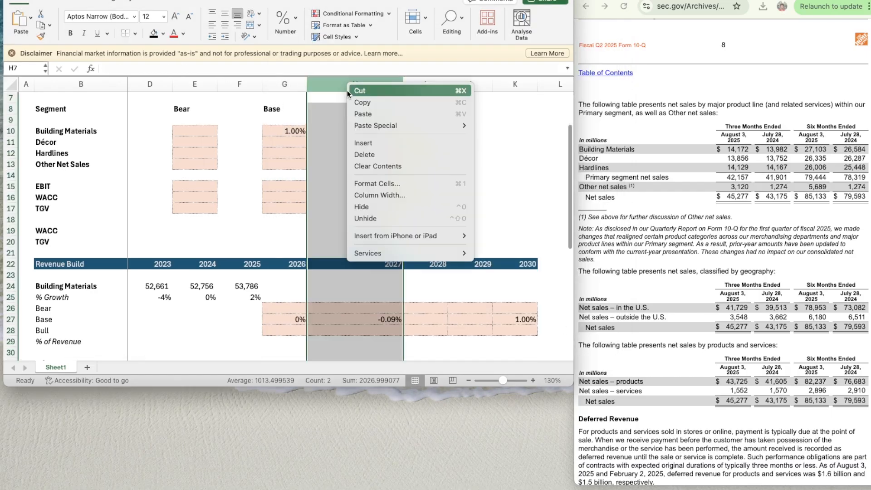
left_click(382, 192)
type("10")
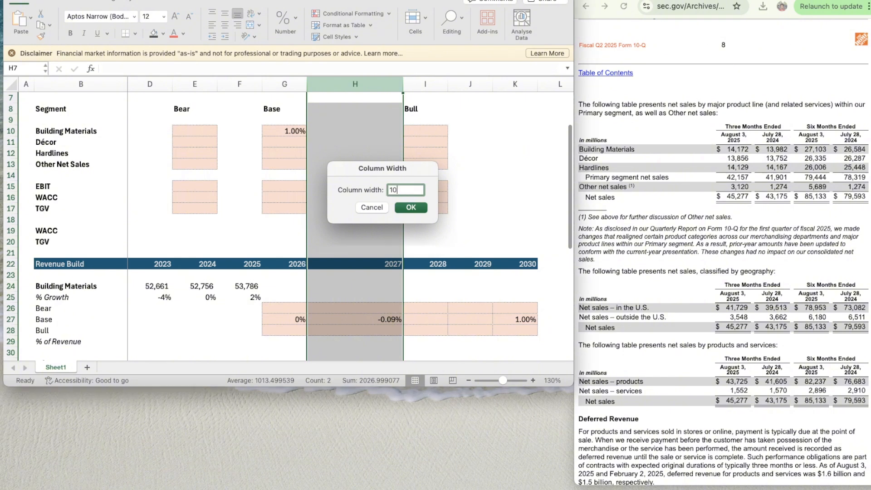
key("Return")
- Copy the Base growth formula from H27 across to 2028 and 2029 (I27:J27)
left_click(330, 319)
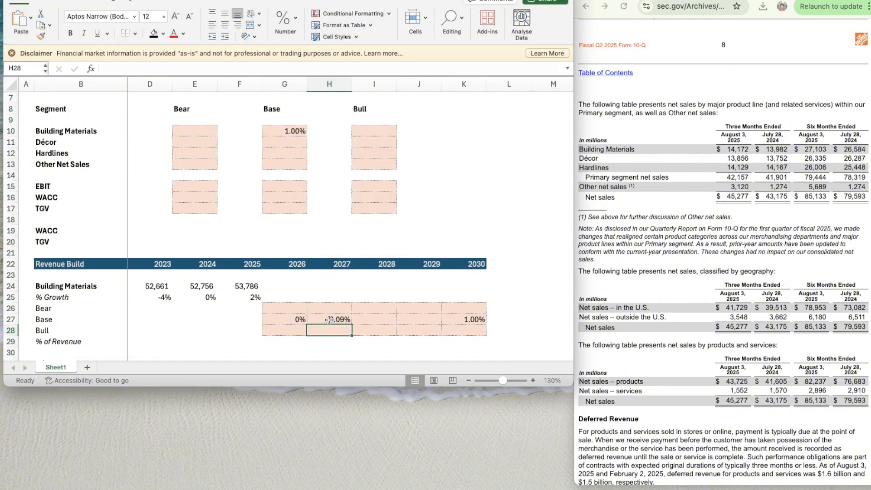
key("super+c")
left_click_drag(363, 319, 417, 319)
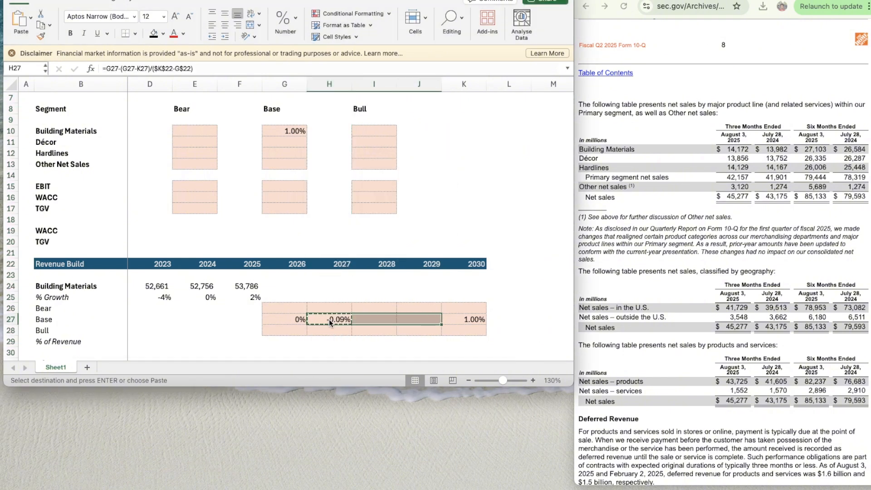
scroll(458, 316, "down", 5)
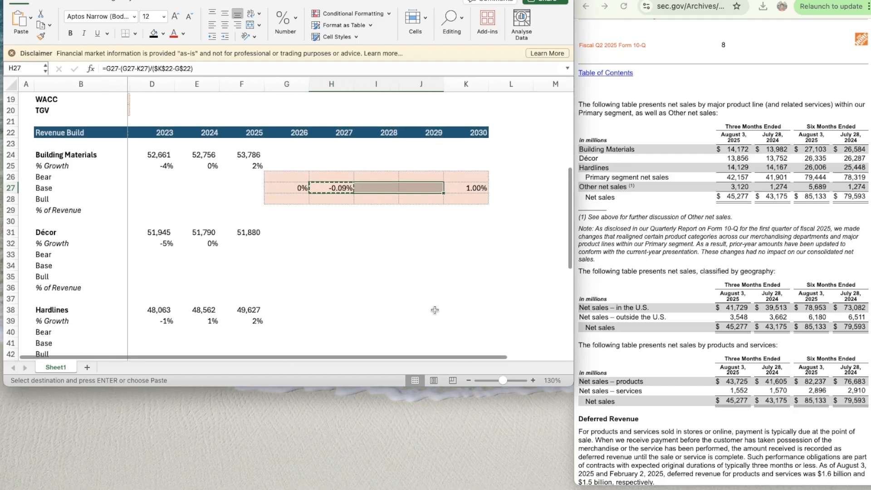
scroll(440, 313, "left", 1)
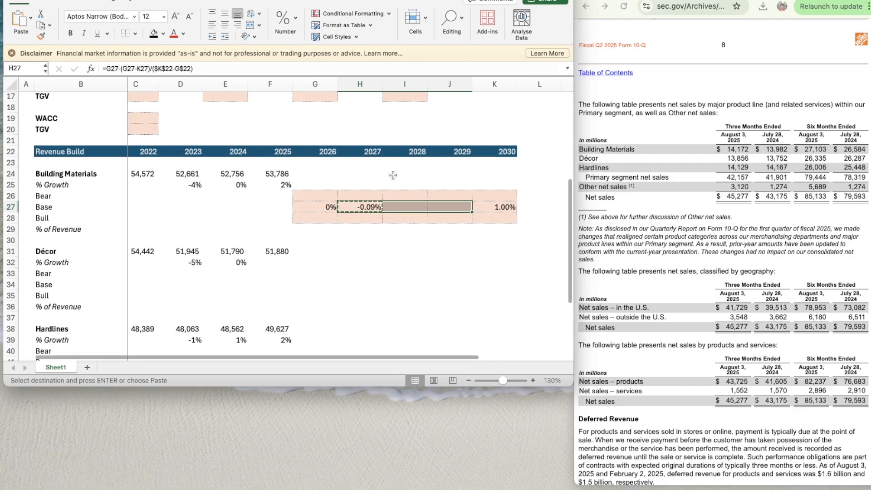
key("super+v")
key("Down")
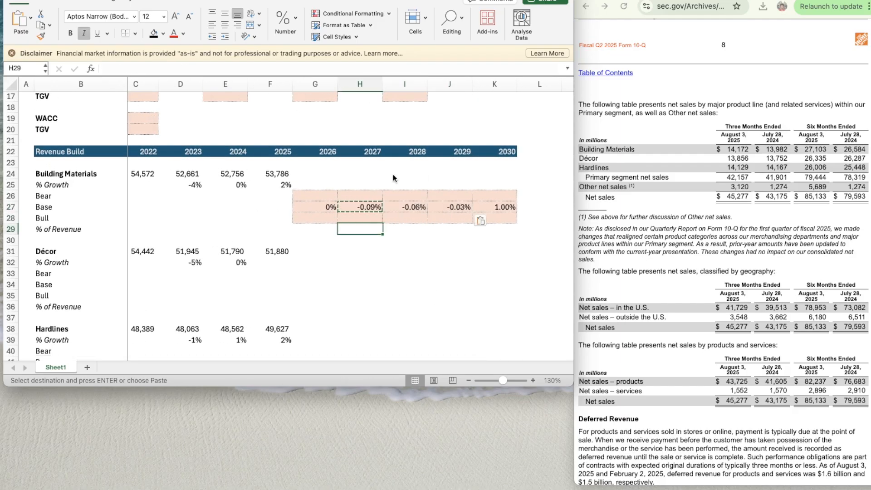
- Enter 95% as the Building Materials Bear assumption in E10
key("Left")
key("Up")
key("Up")
scroll(393, 177, "up", 5)
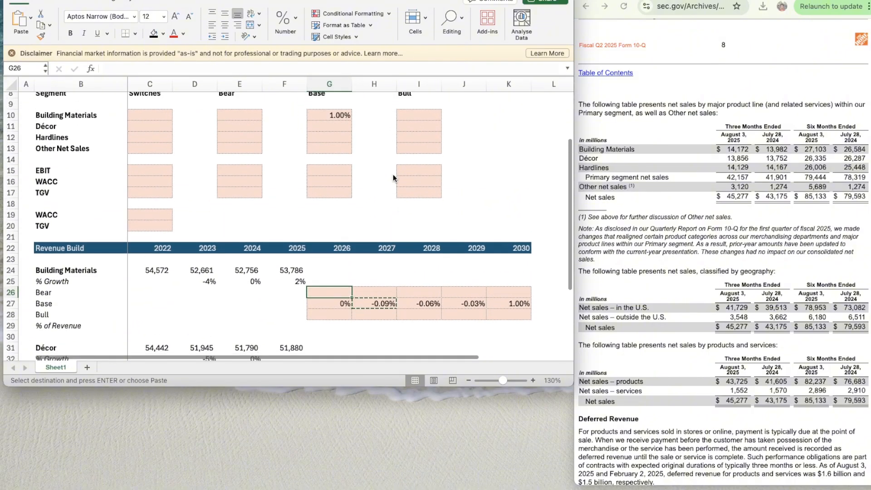
scroll(393, 177, "left", 1)
left_click(231, 125)
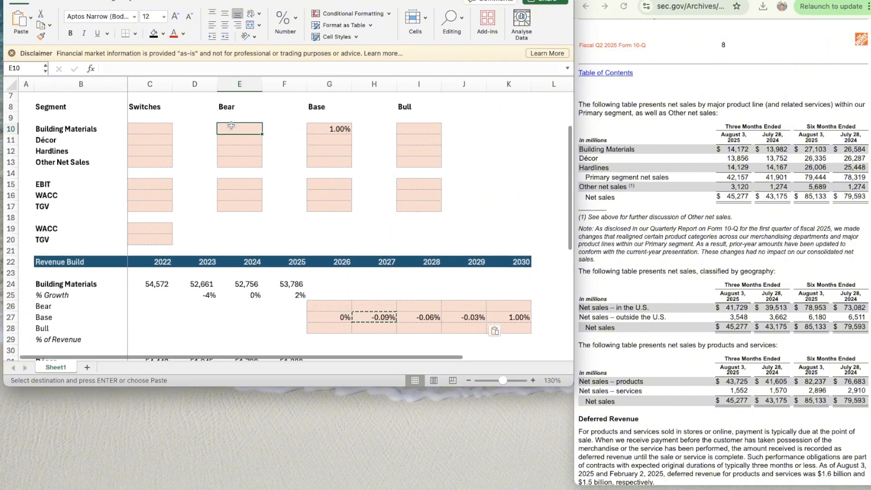
type("9")
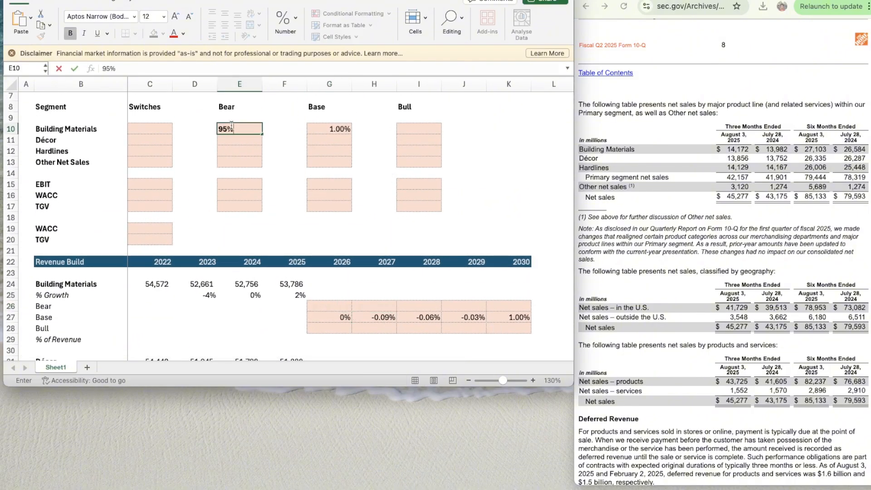
type("5%")
key("Tab")
key("Right")
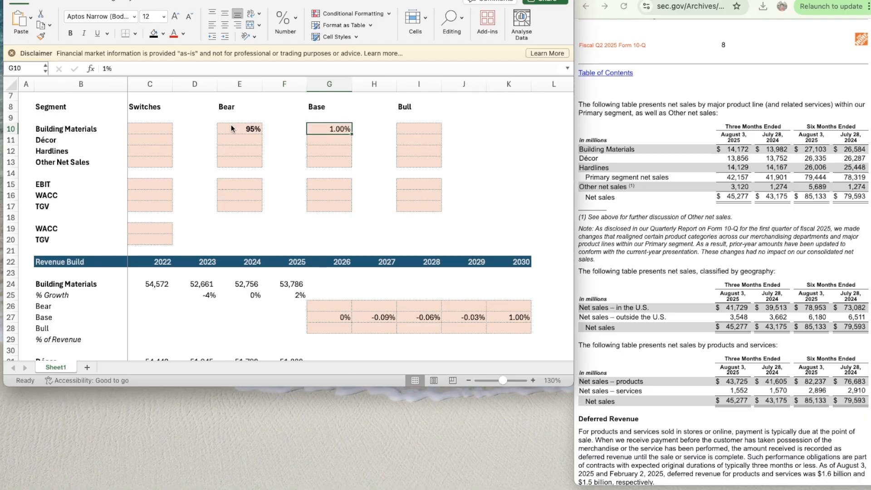
- Remove the bold formatting from the Building Materials Bear assumption in E10
key("Left")
key("Right")
key("Right")
key("Right")
key("Right")
key("Left")
key("Left")
key("Left")
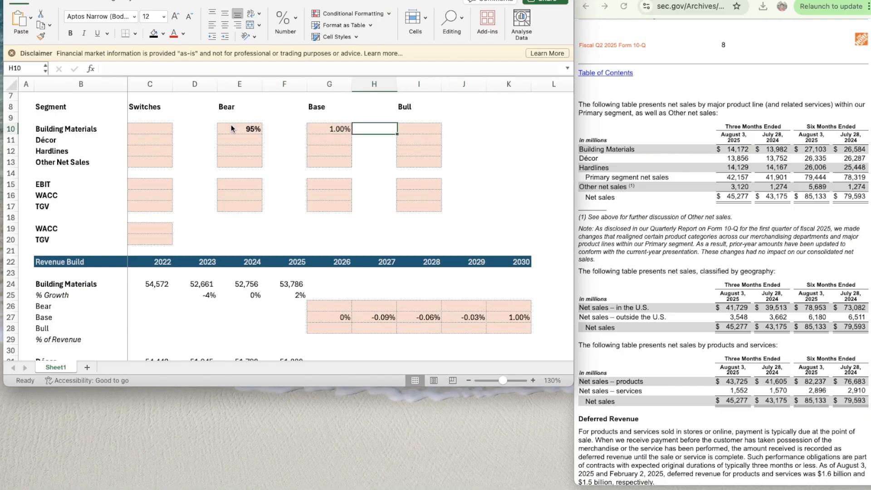
key("Left")
key("Left")
key("Left")
key("Right")
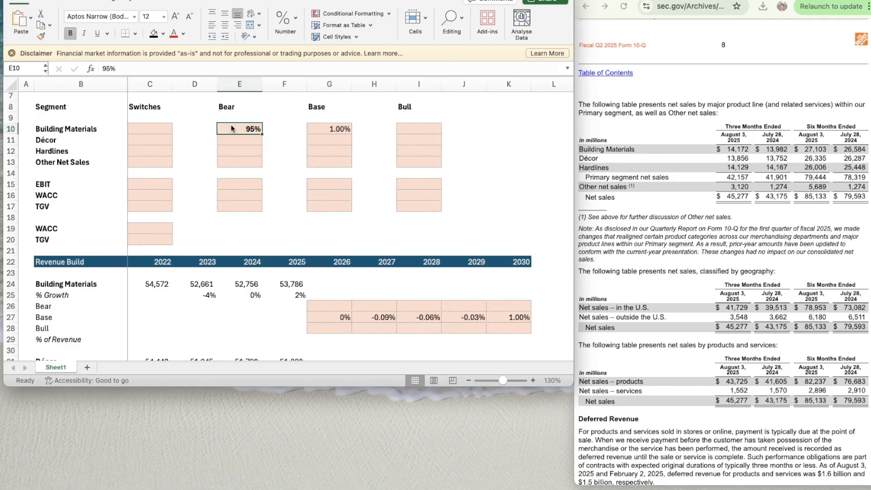
key("super+b")
- Copy the Bear assumption from E10 down to Décor, Hardlines and Other Net Sales (E11:E13)
key("super+c")
key("shift+Down")
key("shift+Down")
key("shift+Down")
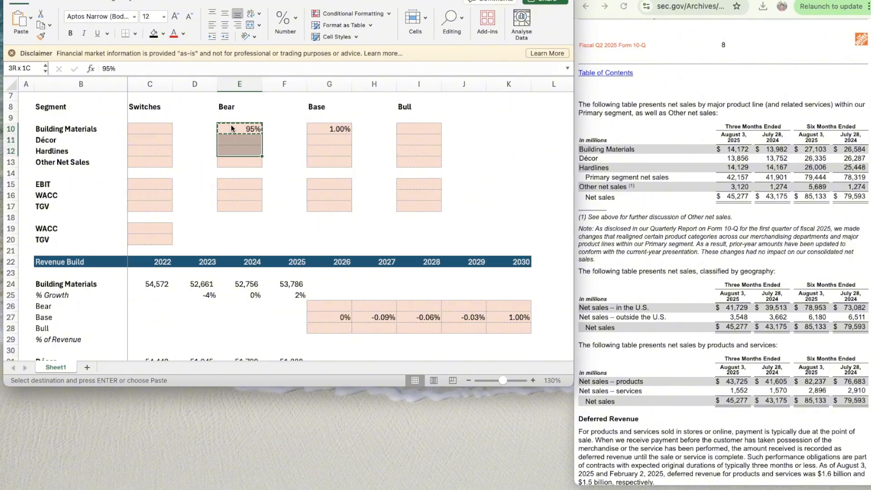
key("super+v")
- Enter 105% as the Building Materials Bull assumption in I10 and remove its bold formatting
key("Right")
key("Right")
key("Right")
key("Right")
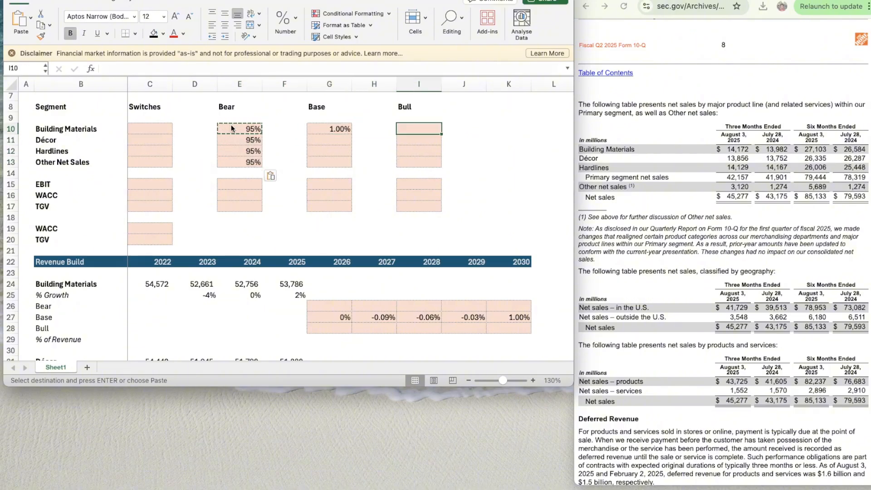
type("105%")
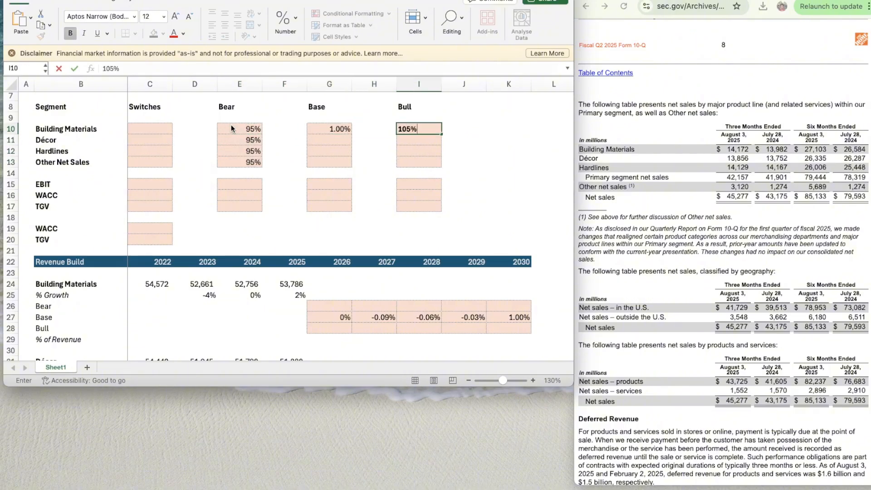
key("Return")
key("Up")
key("super+b")
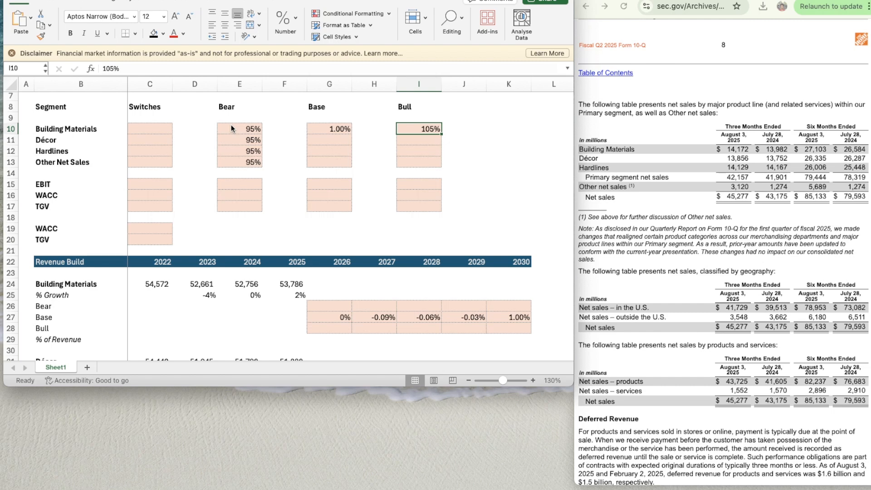
- Copy the Bull assumption from I10 down to Décor, Hardlines and Other Net Sales (I11:I13)
key("super+c")
key("shift+Down")
key("shift+Down")
key("shift+Down")
key("super+v")
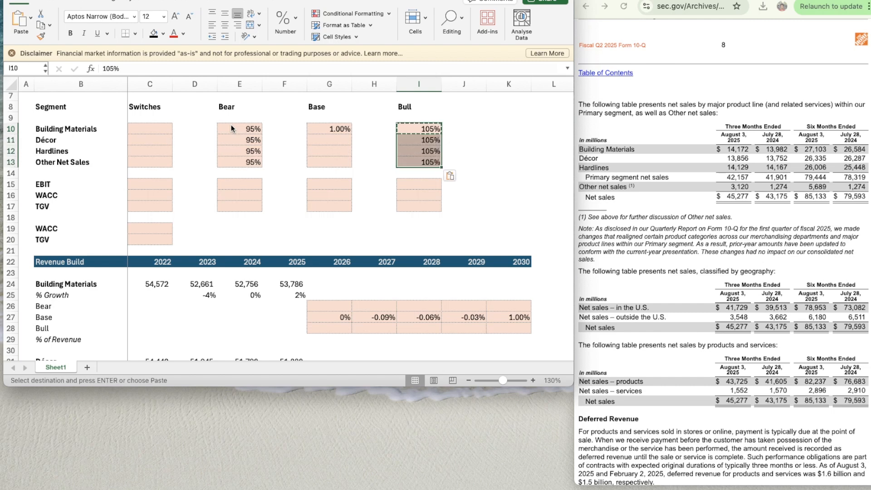
- Review the Building Materials Bear, Base and Bull assumptions in row 10 alongside the growth rows of the Revenue Build
key("Left")
key("Left")
key("Left")
key("Right")
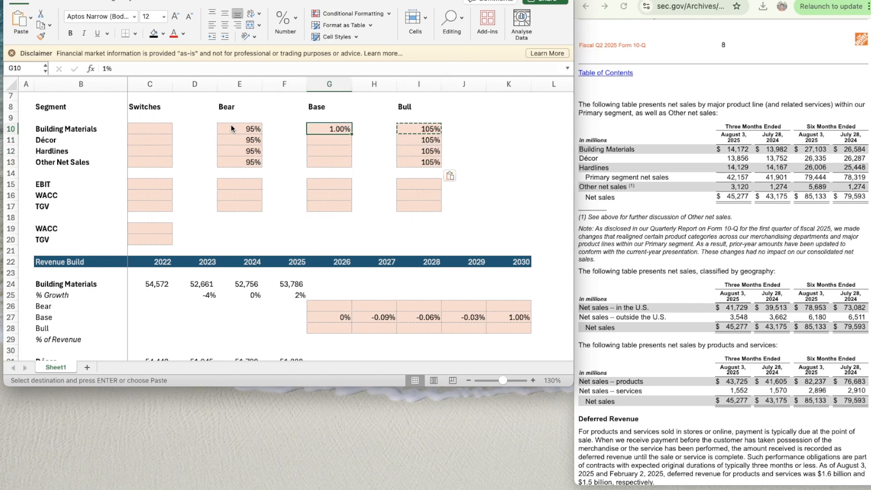
key("Left")
key("Left")
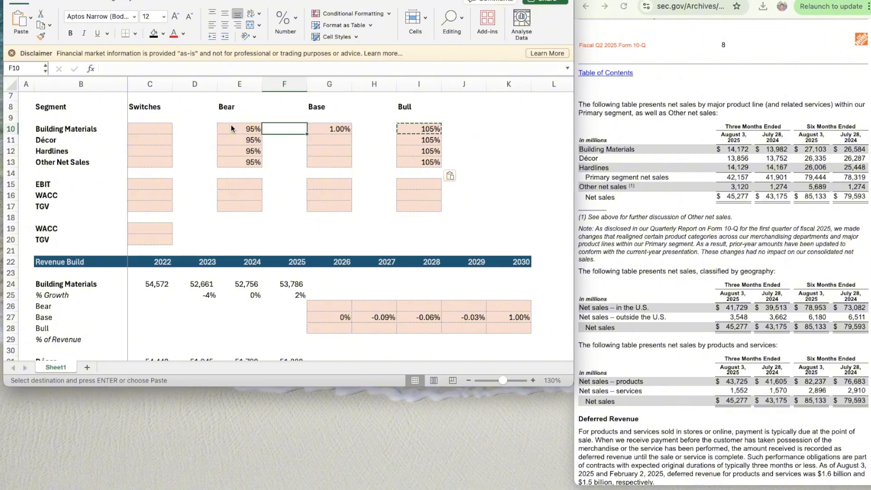
key("Right")
key("Right")
key("Right")
key("Right")
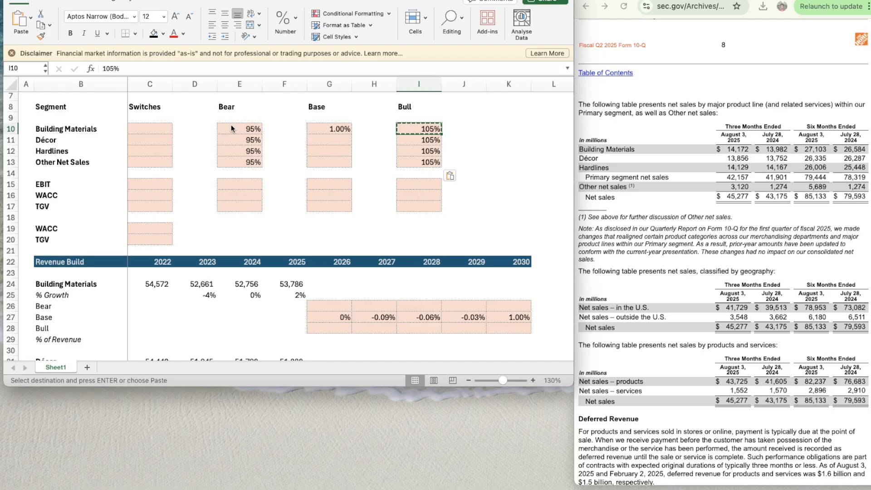
key("Down")
key("Down")
key("Down")
key("Down")
key("Down")
key("Left")
key("Left")
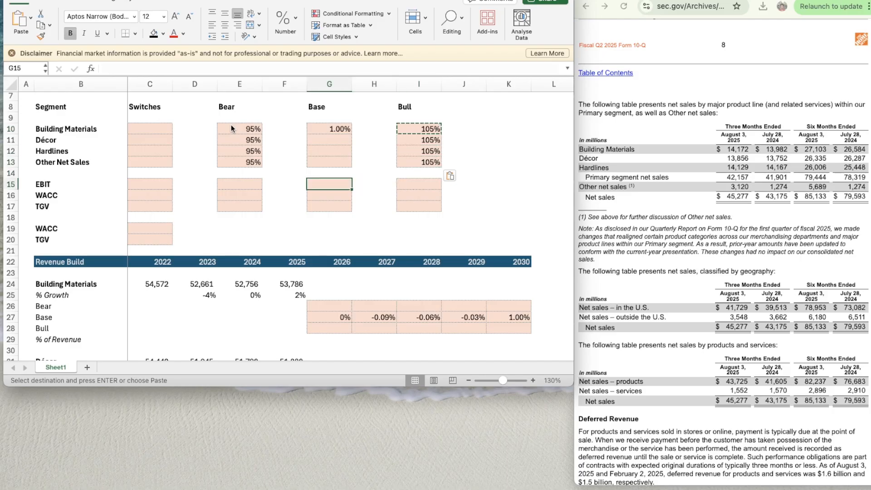
scroll(256, 236, "down", 4)
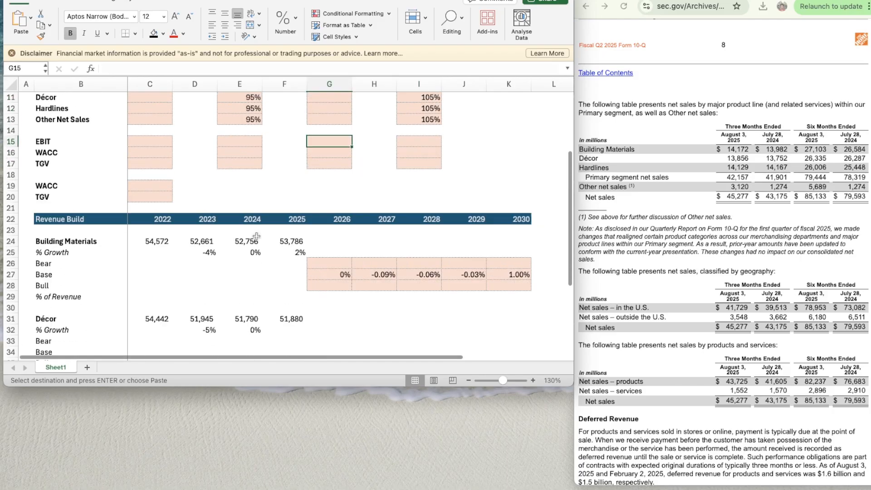
scroll(256, 236, "up", 1)
left_click(297, 234)
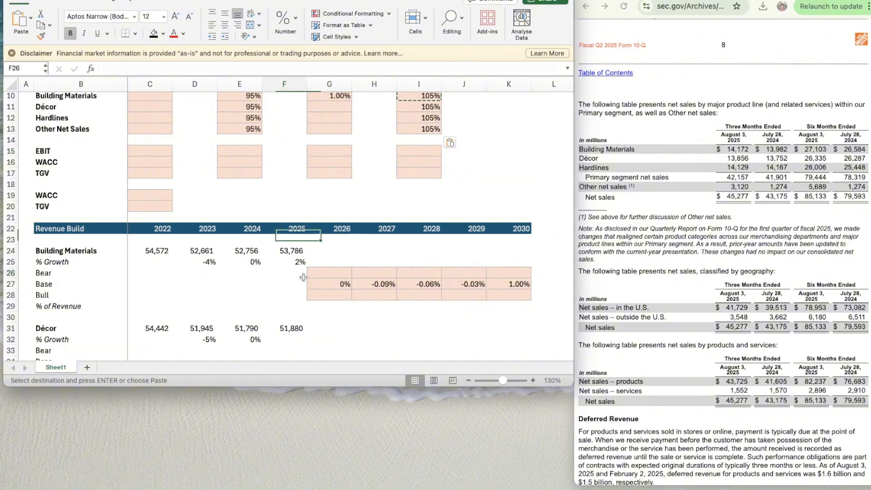
left_click(304, 278)
scroll(303, 277, "up", 3)
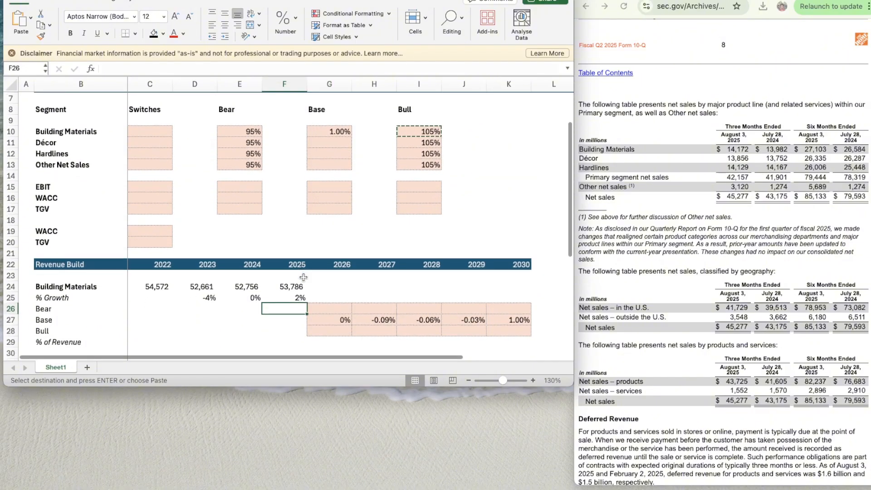
- Enter a 2026 Bear growth formula for Building Materials in G26 that multiplies G27 by the absolute reference $E$9
left_click(331, 309)
scroll(331, 309, "down", 2)
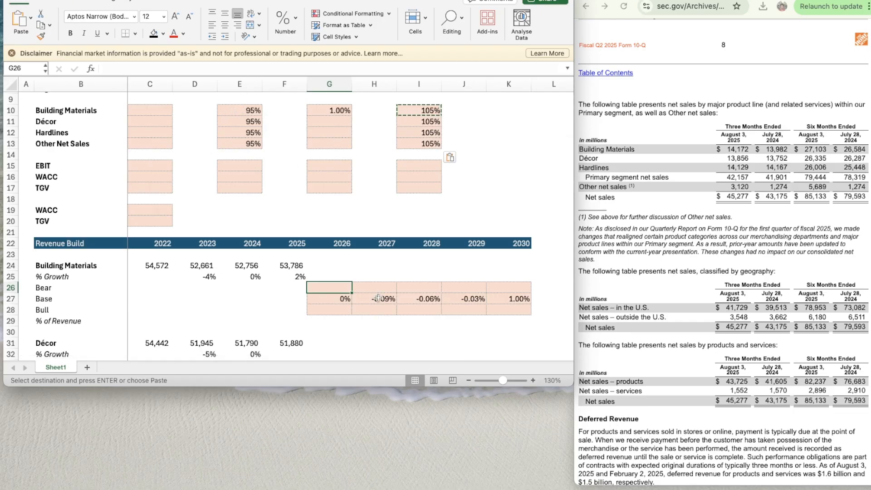
type("=")
key("Down")
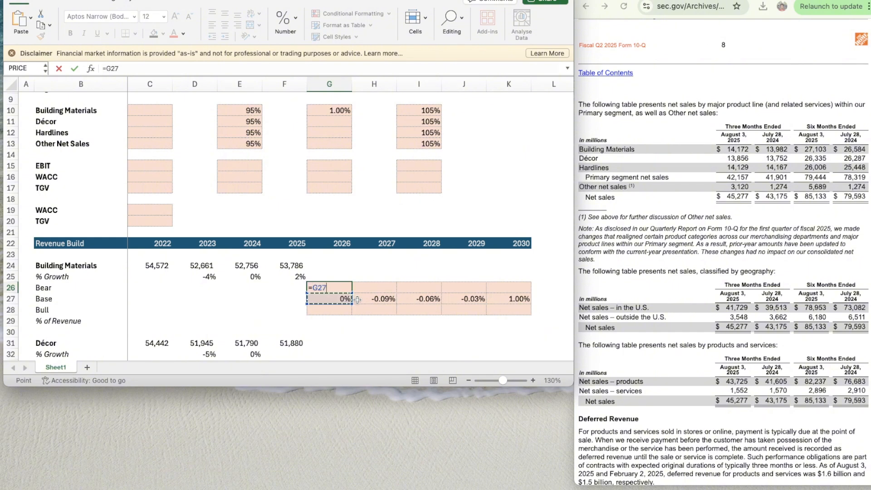
type("*")
key("Up")
key("Up")
key("Up")
key("Up")
key("Left")
key("Up")
key("Up")
key("Up")
key("Up")
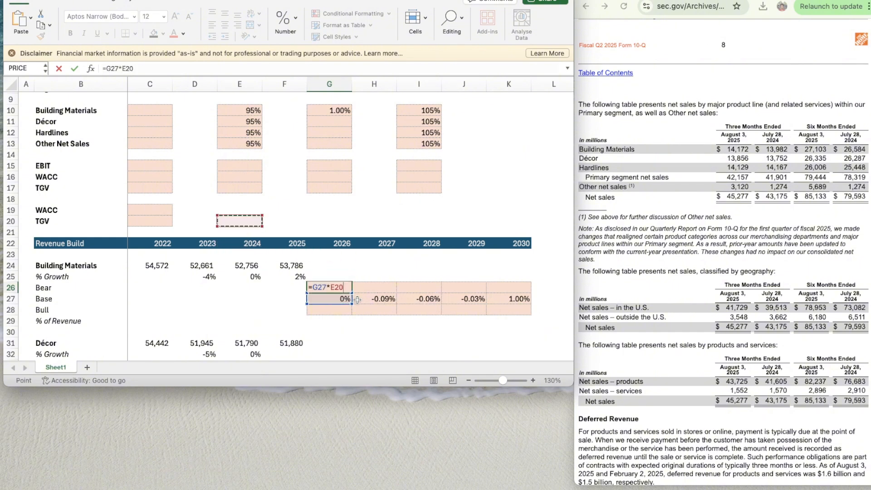
key("Up")
key("Up")
key("Up")
key("Left")
key("Up")
key("Up")
key("Up")
key("Up")
key("Up")
key("Up")
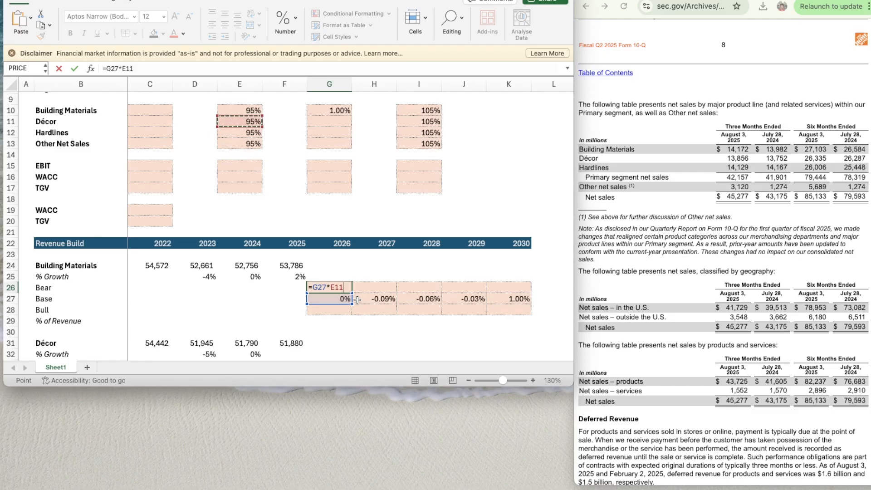
left_click(331, 286)
type("$E$")
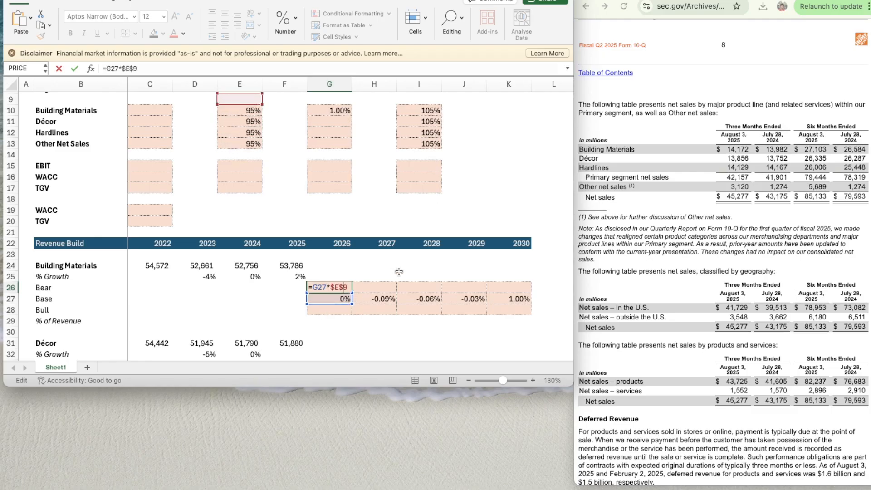
key("Return")
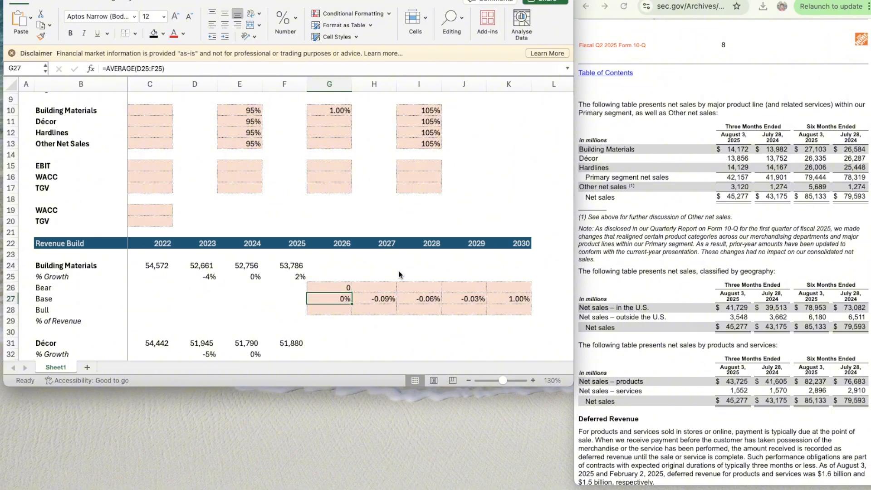
- Copy the two-decimal percentage format from H27 to the 2026 Base and Bear growth cells G27 and G26
key("Right")
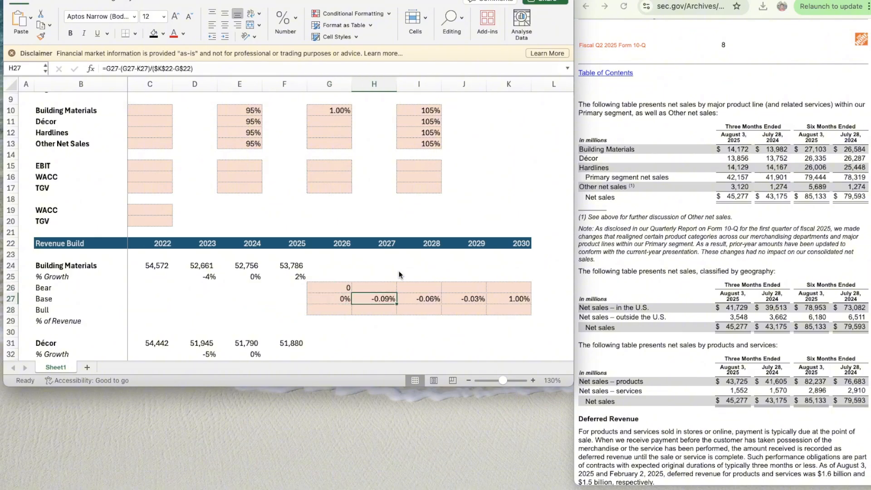
key("super+shift+c")
key("Left")
key("super+shift+v")
key("super+shift+c")
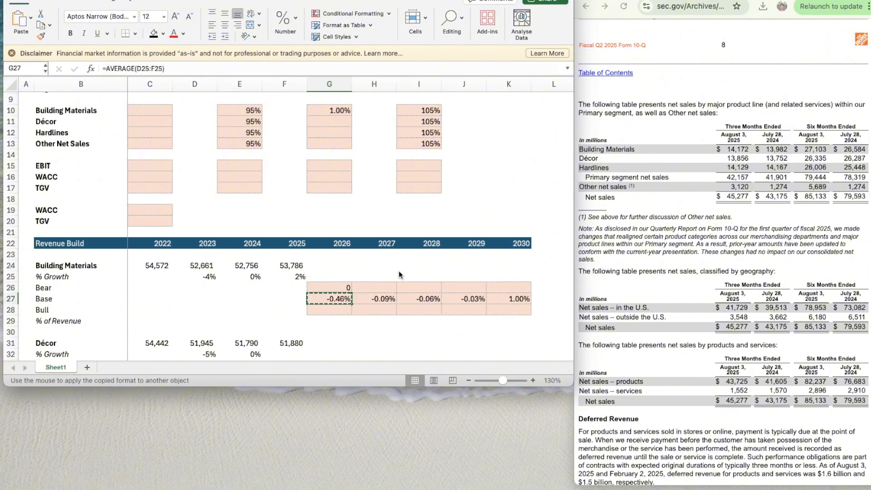
key("Up")
key("super+shift+v")
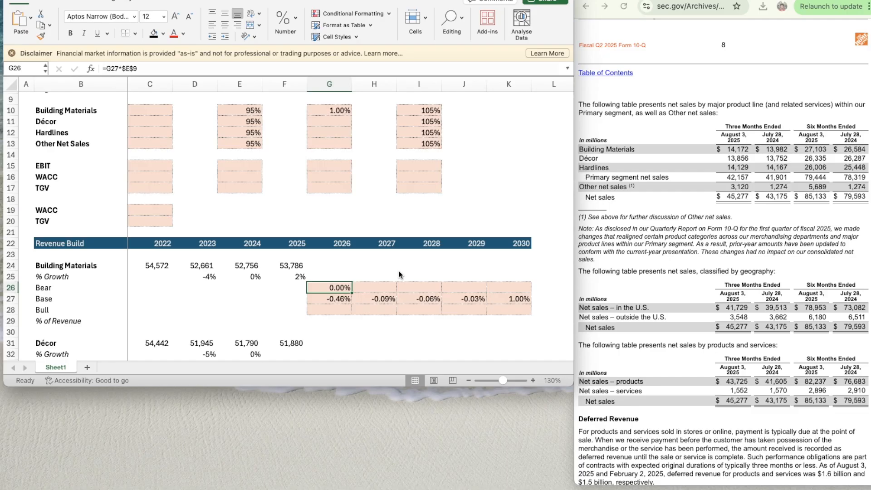
- Replace the 2026 Building Materials Bear growth formula in G26 with =G27*E10
key("Down")
key("Up")
key("Delete")
type("=")
key("Down")
type("*")
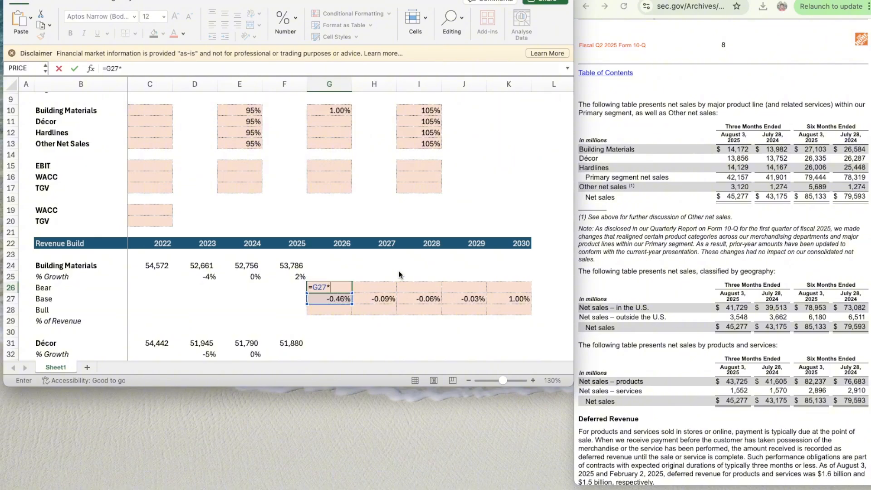
key("Left")
key("Left")
key("Up")
key("Up")
key("Up")
key("Right")
key("Up")
key("Up")
key("Up")
key("Up")
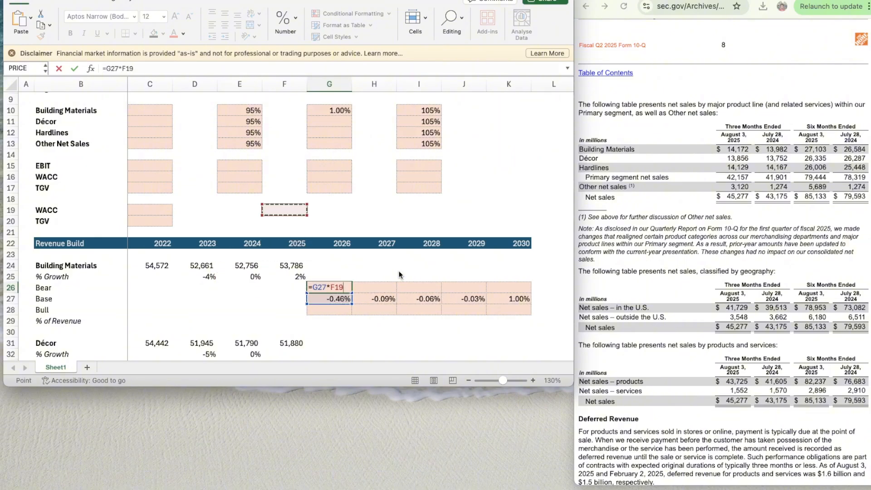
key("Up")
key("Up")
key("Up")
key("Left")
key("Left")
key("Up")
key("Up")
key("Up")
key("Right")
key("Up")
key("Up")
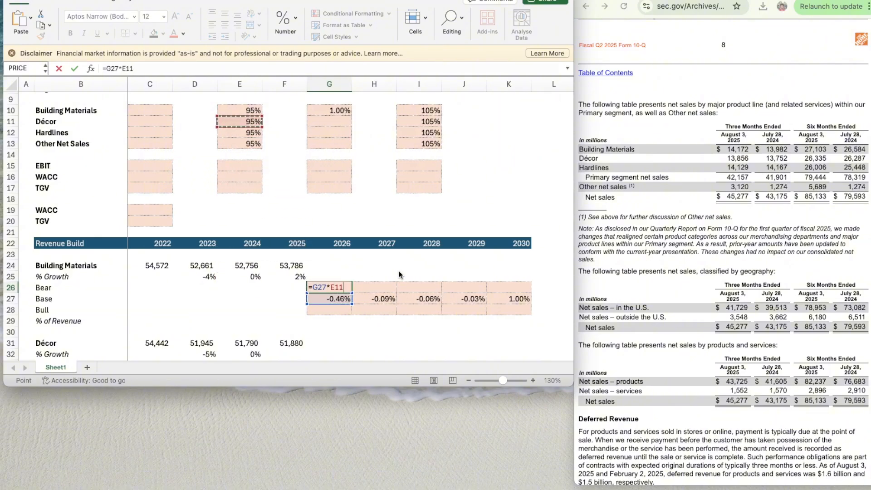
key("Up")
key("Return")
key("Up")
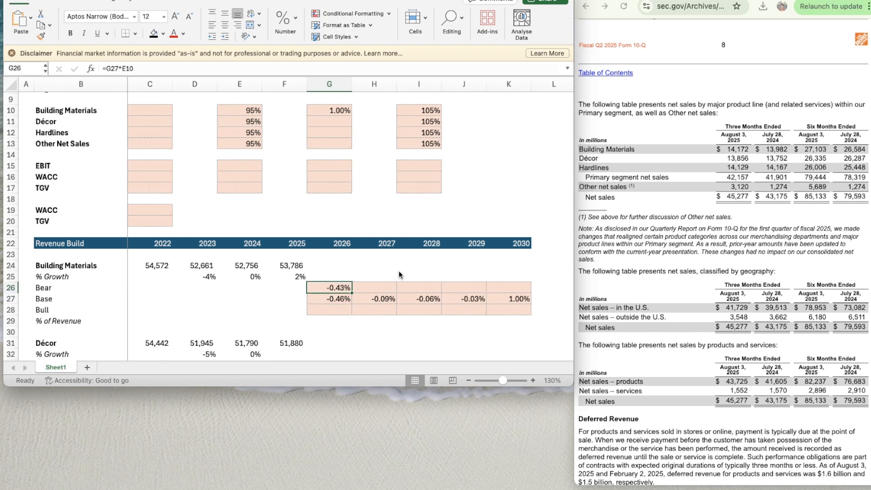
key("Up")
key("Left")
key("Up")
key("Up")
key("Up")
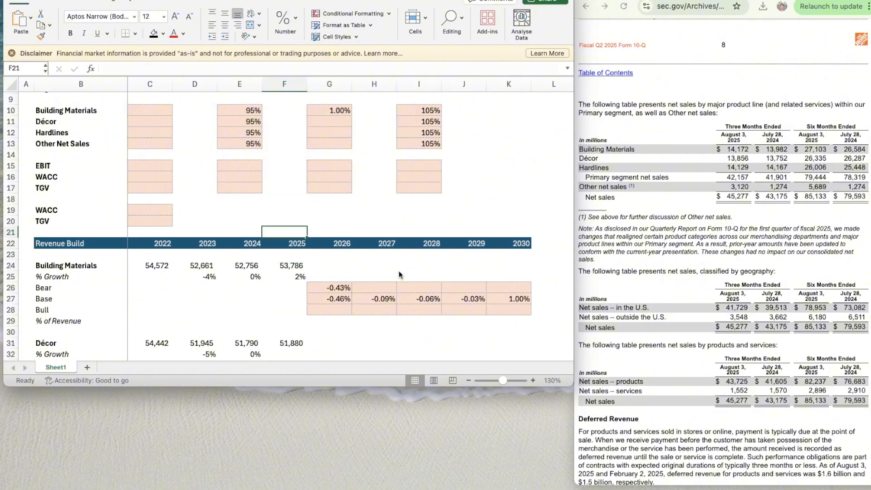
key("Down")
key("Down")
key("Down")
key("Down")
key("Right")
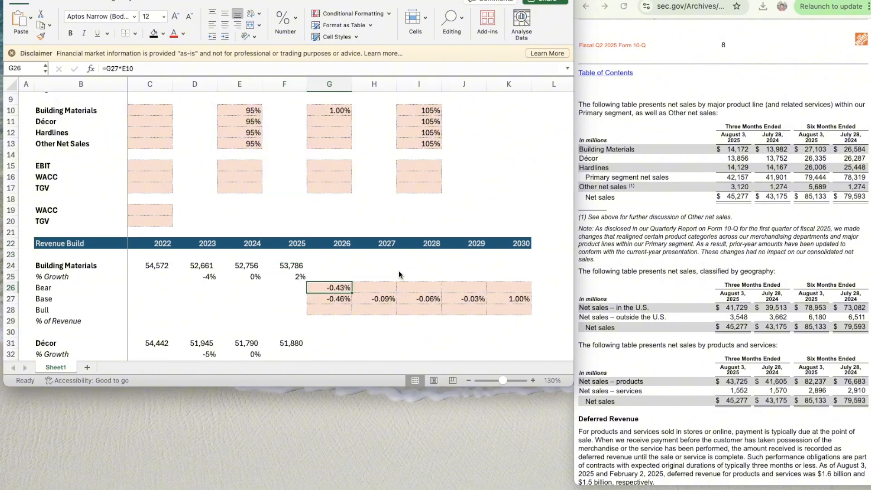
- Re-enter 1% as the Building Materials Base assumption in G10
left_click(338, 110)
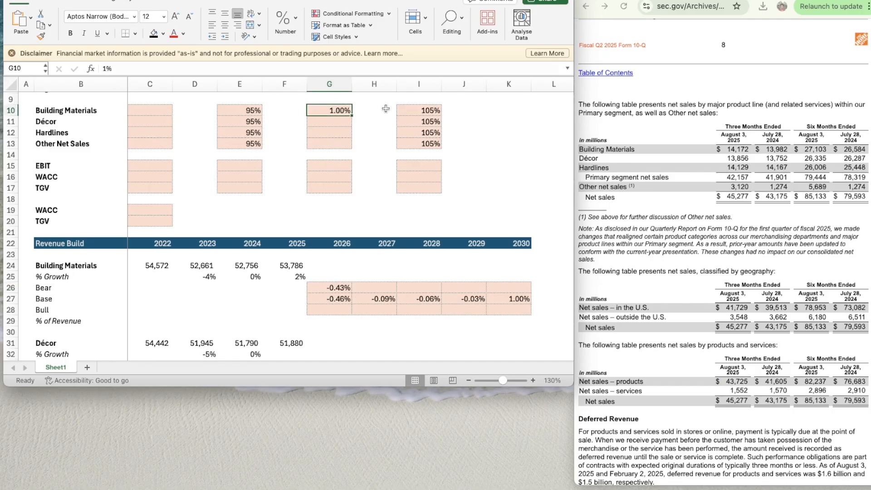
type("1%")
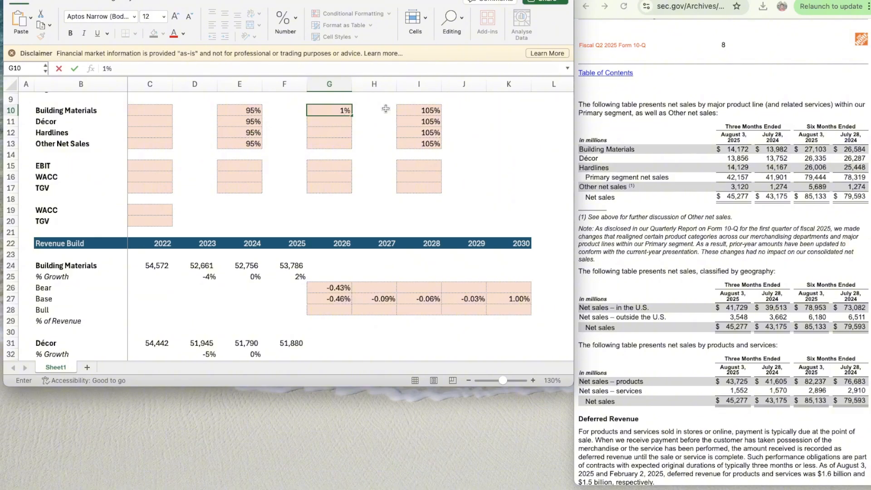
key("Return")
- Examine the 2026 Bear formula in G26 and the Building Materials Base growth formulas across row 27
key("Down")
key("Down")
key("Down")
key("Down")
key("Down")
key("Down")
key("Down")
key("Down")
key("Down")
key("Down")
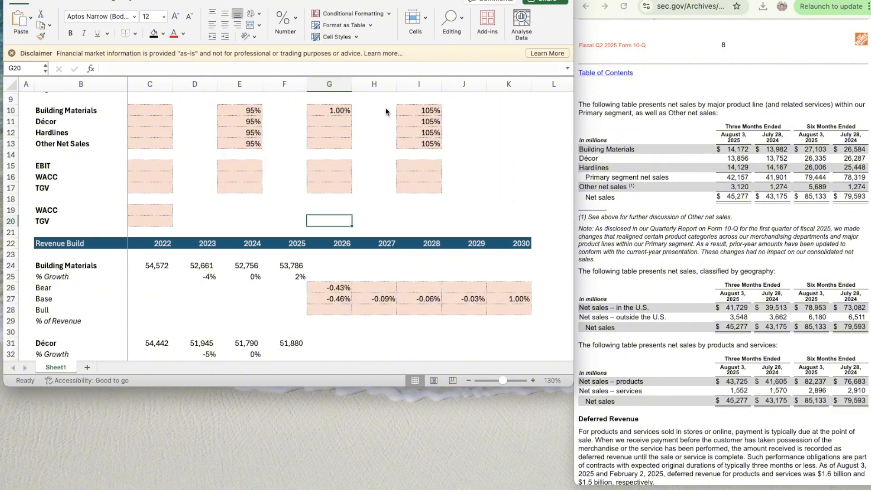
key("Down")
key("Down")
key("Down")
key("Down")
key("Down")
key("Down")
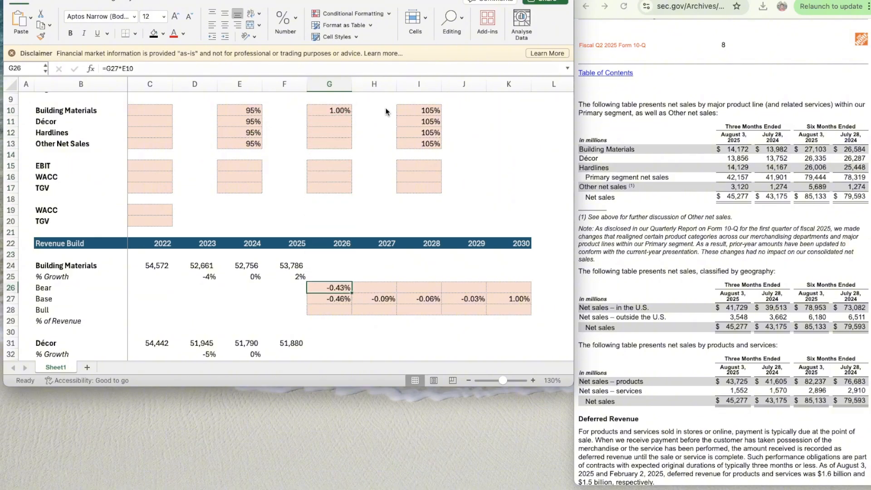
key("Down")
key("Right")
key("Right")
key("Right")
key("Right")
key("Left")
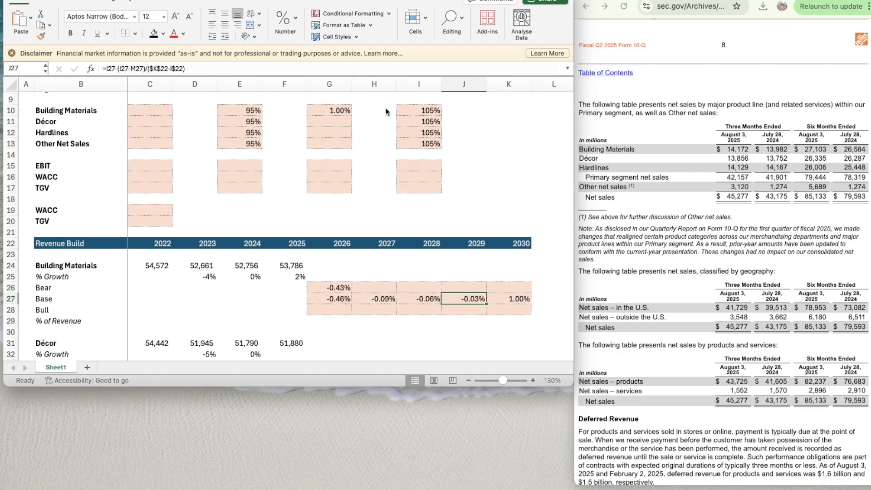
key("Left")
key("Left")
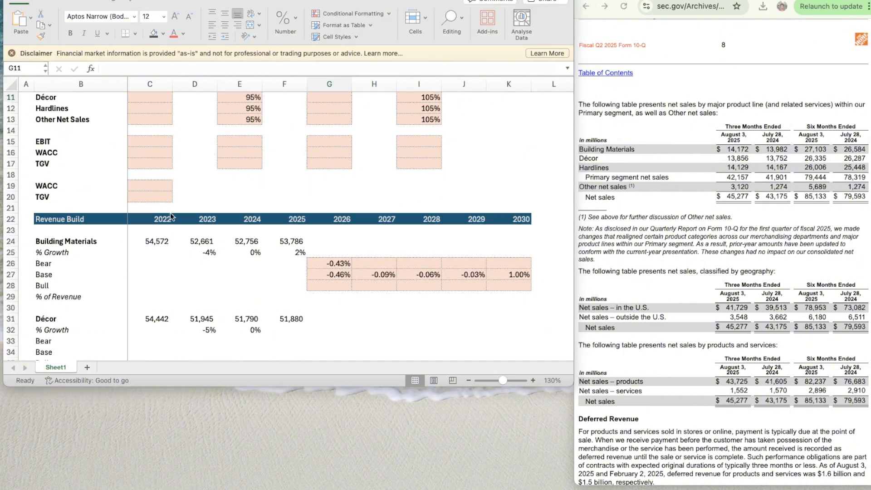
- Set the Building Materials Base assumption in G10 to 1.50%
scroll(358, 290, "up", 2)
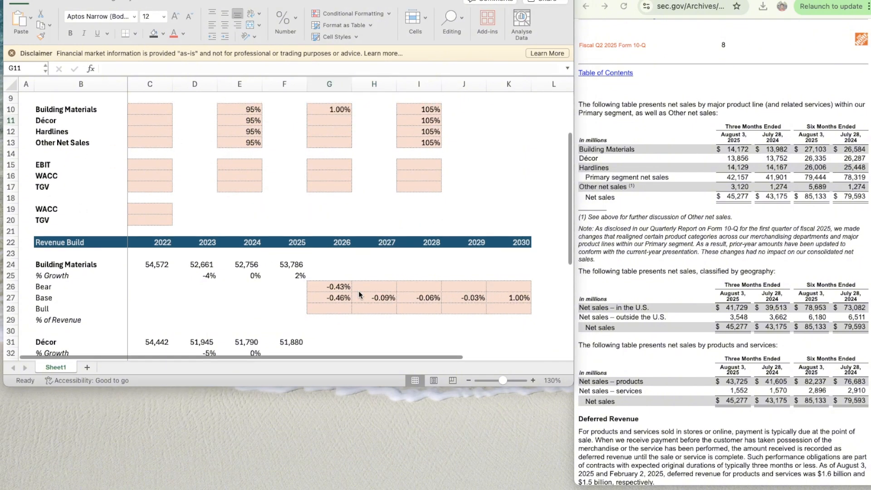
left_click(320, 108)
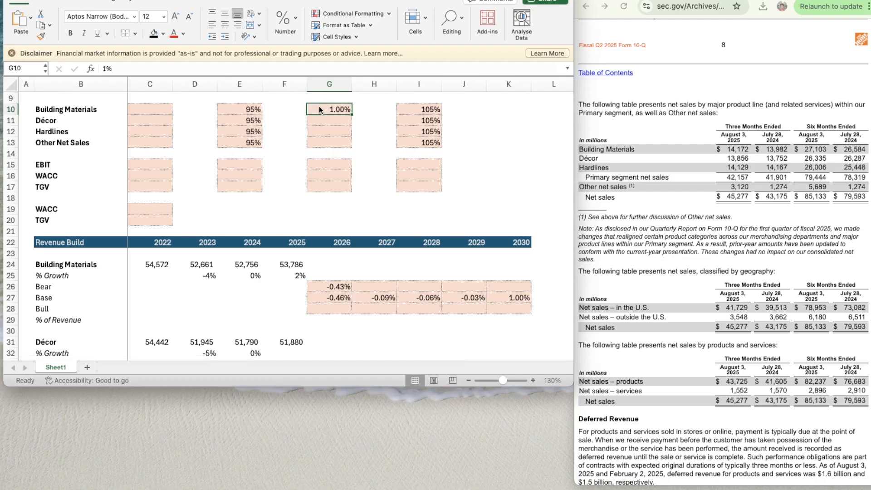
type("1.50")
key("Return")
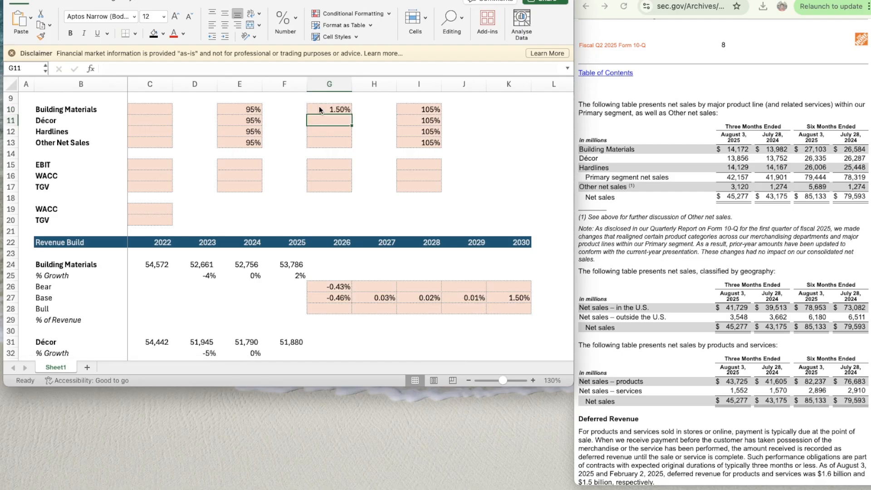
- Change the 2026 Building Materials Bear growth formula in G26 to =G27*I10
key("Down")
key("Down")
key("Down")
key("Down")
key("Down")
key("Down")
key("Down")
key("Down")
key("Down")
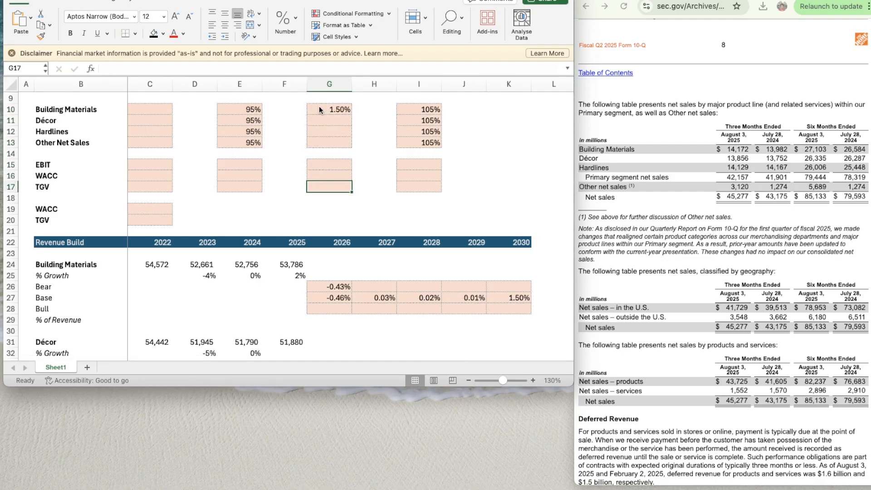
key("Down")
key("Down")
key("Down")
key("Down")
key("Down")
key("Down")
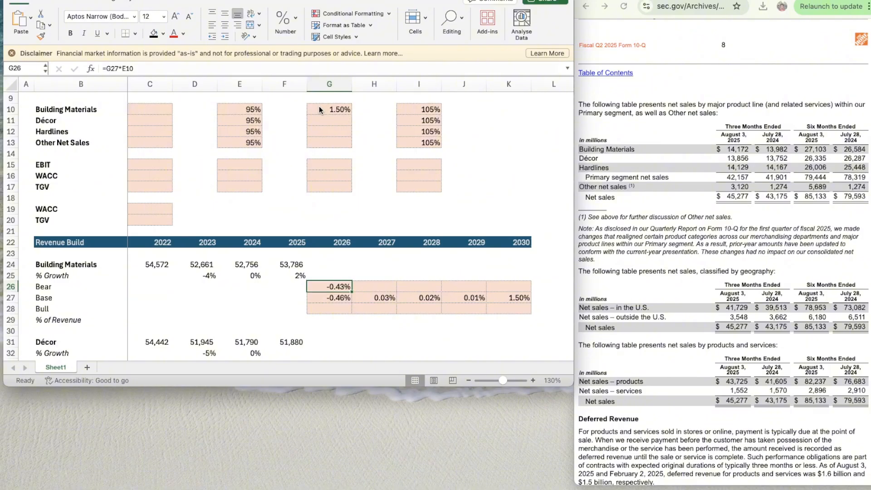
left_click(135, 69)
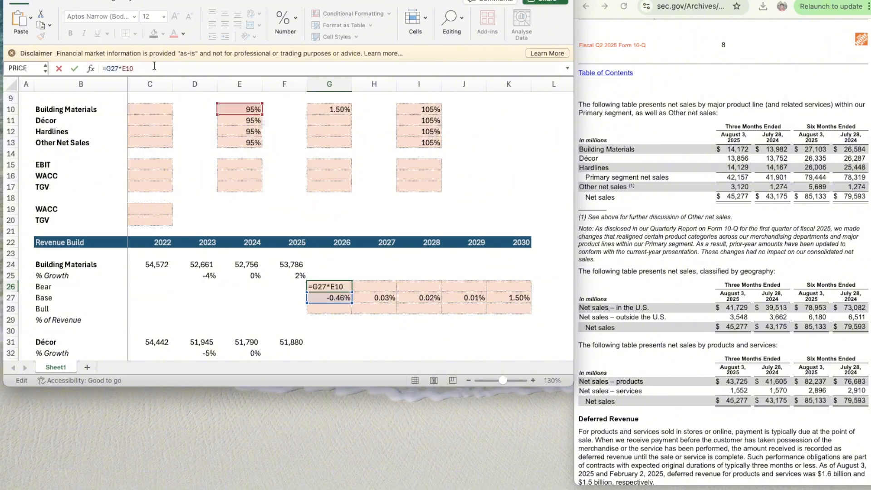
key("BackSpace")
key("BackSpace")
key("BackSpace")
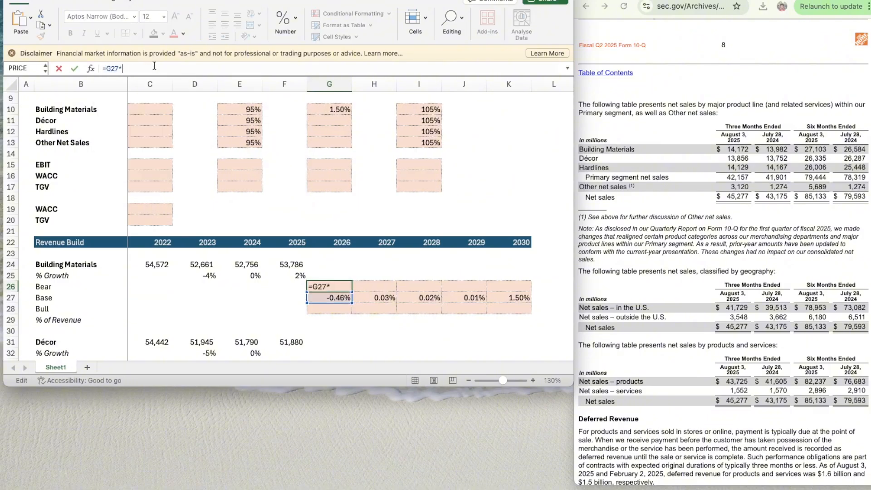
left_click(438, 110)
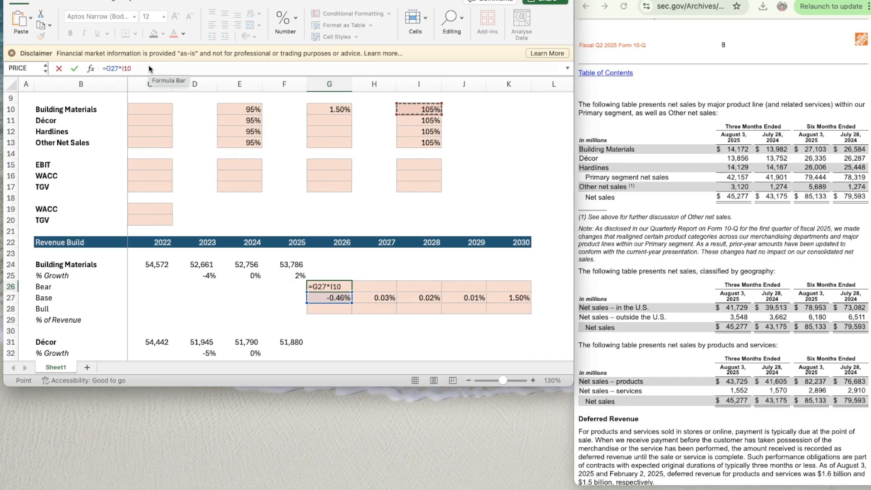
key("Return")
key("Return")
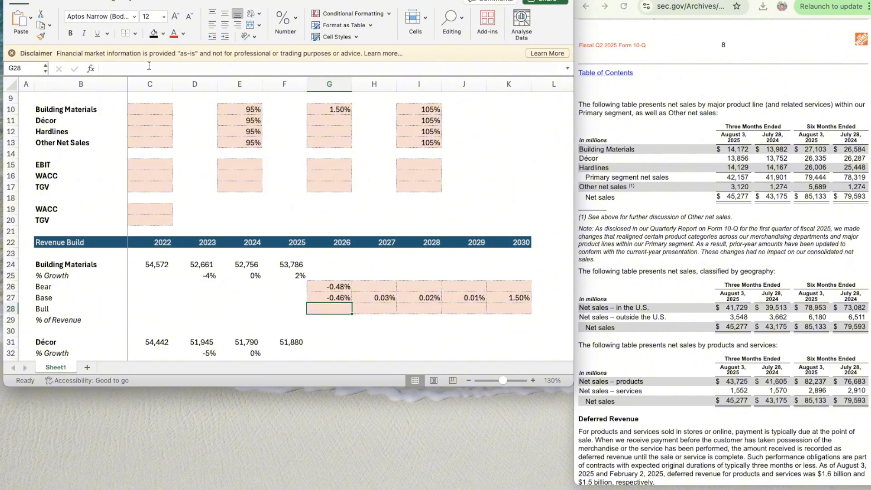
type("=")
key("Up")
key("Up")
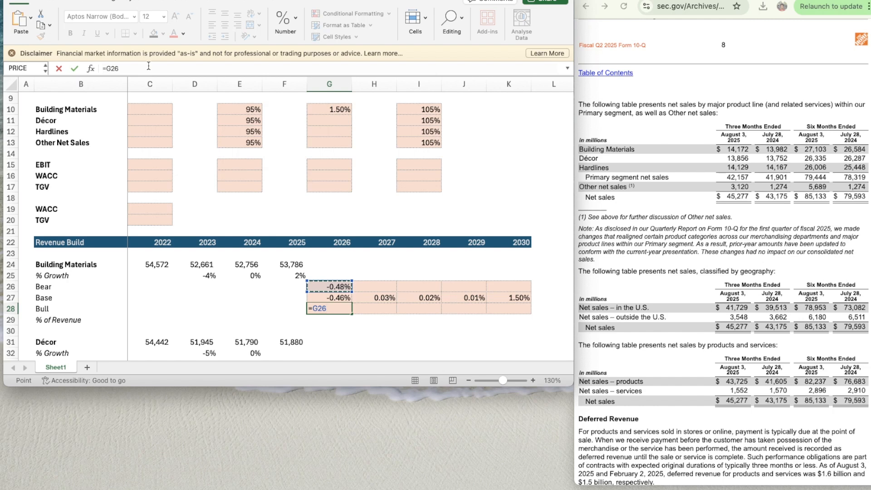
type("*")
key("Up")
key("Up")
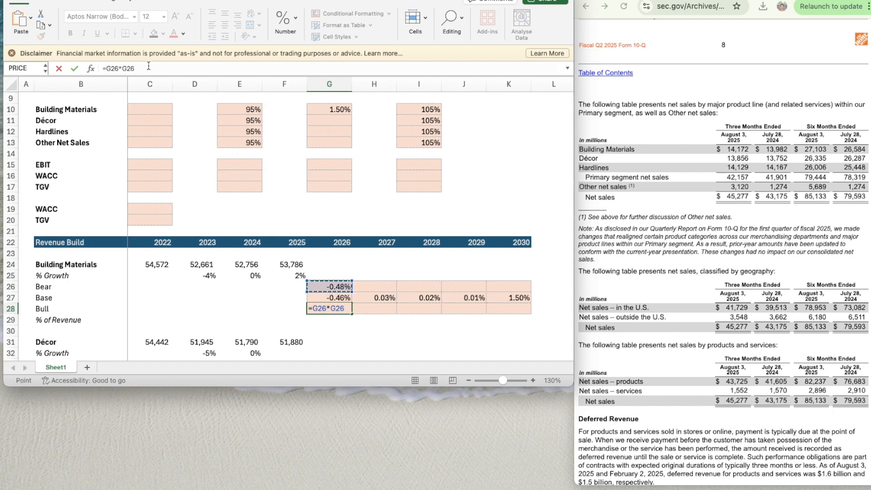
key("BackSpace")
key("BackSpace")
key("BackSpace")
key("BackSpace")
key("BackSpace")
key("BackSpace")
key("BackSpace")
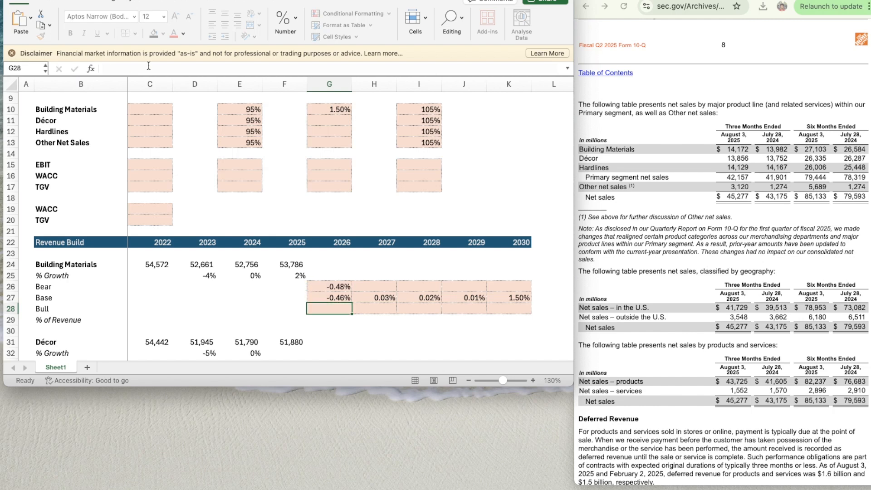
- Enter the 2026 Building Materials Bull growth formula in G28, multiplying the Base growth in G27 by the 95% Bear factor
key("Up")
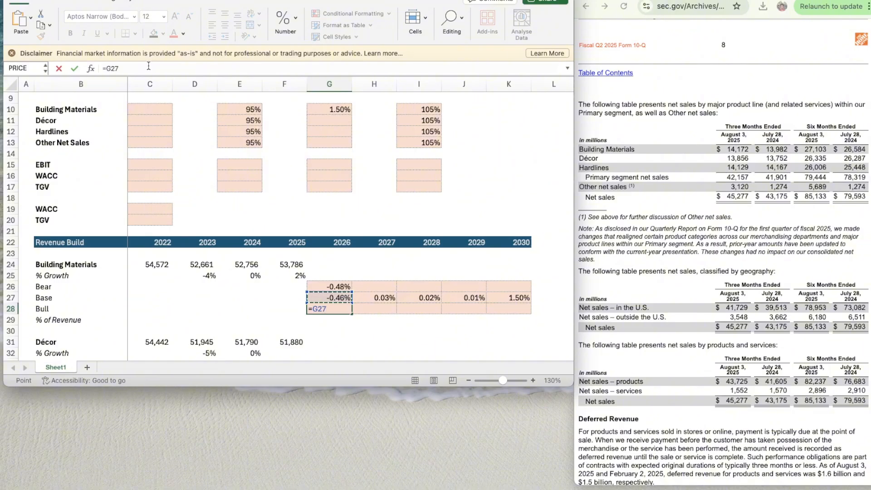
type("*")
key("Up")
key("Up")
key("Up")
key("Up")
key("Left")
key("Left")
key("Left")
key("Up")
key("Up")
key("Up")
key("Up")
key("Up")
key("Up")
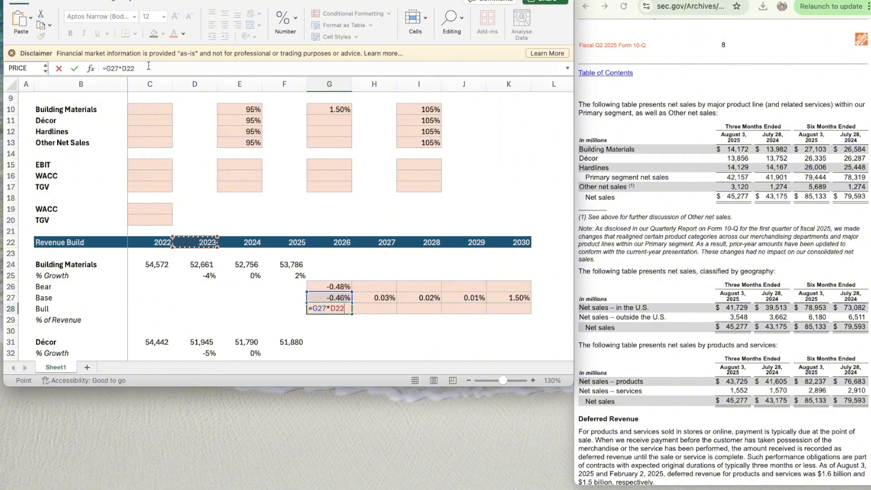
key("Right")
key("Right")
key("Up")
key("Up")
key("Left")
key("Up")
key("Up")
key("Up")
key("Up")
key("Up")
key("Up")
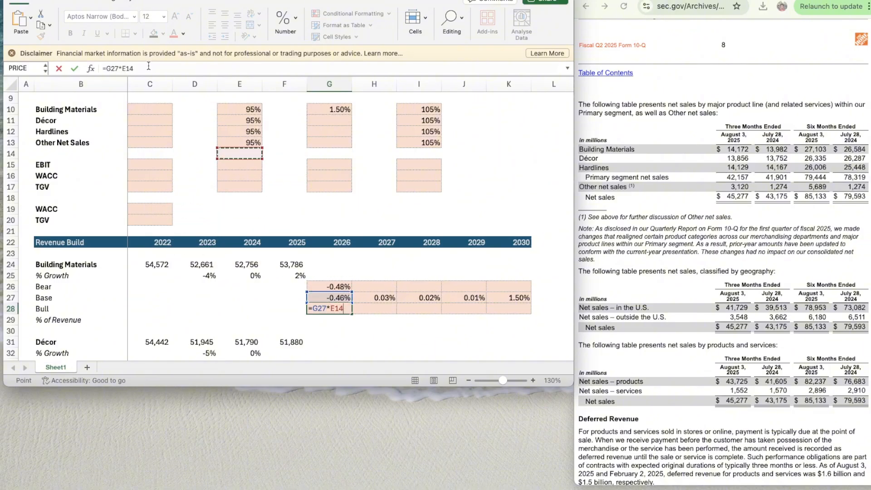
key("Return")
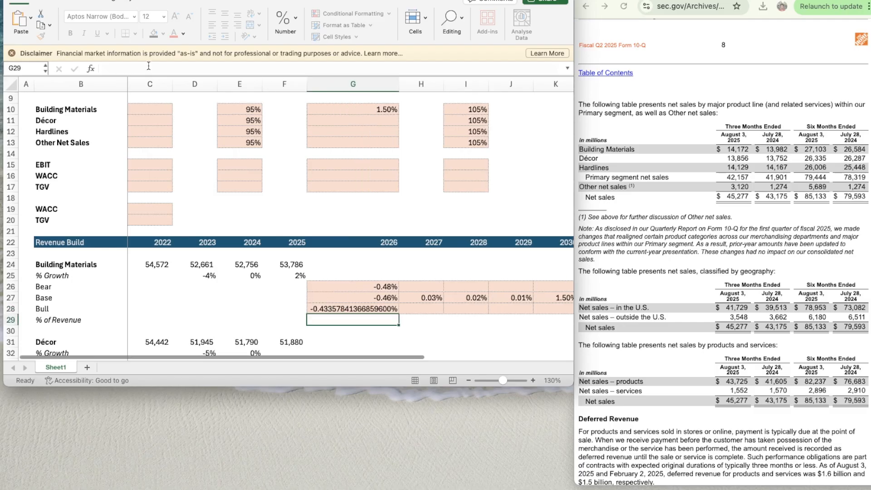
- Set the width of column G to 1
right_click(352, 82)
left_click(386, 191)
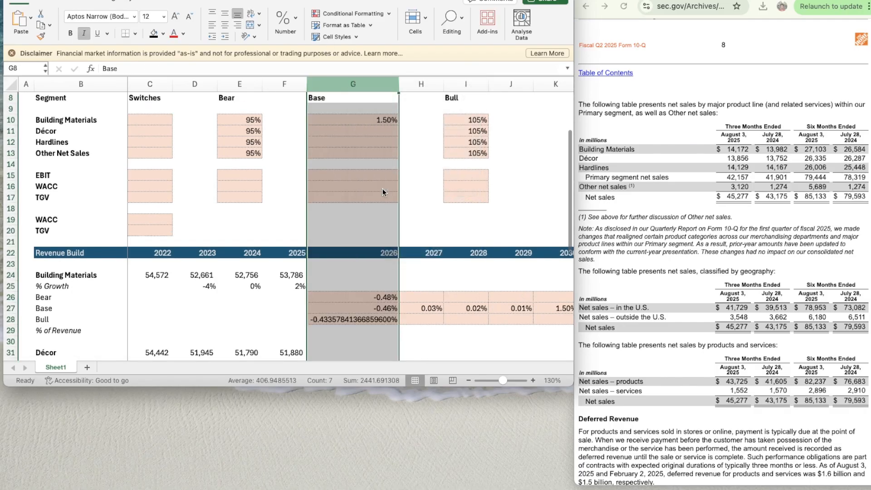
type("1")
key("Return")
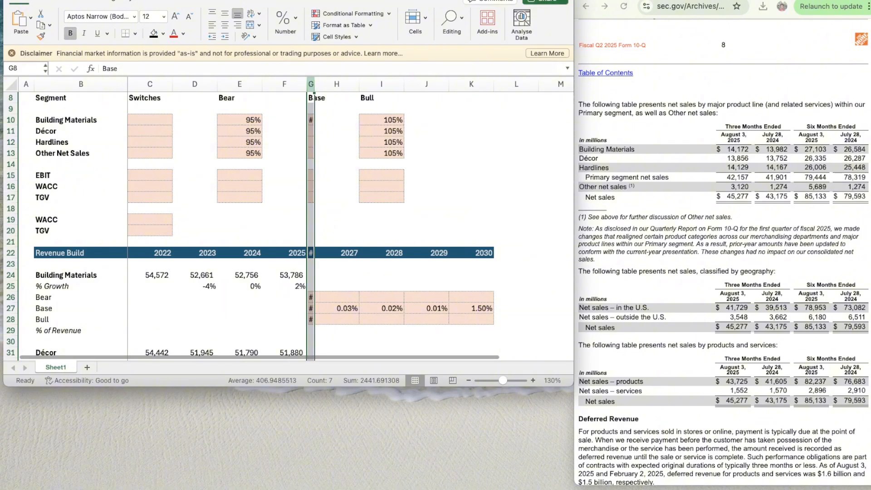
- Set the width of column G to 10
right_click(311, 86)
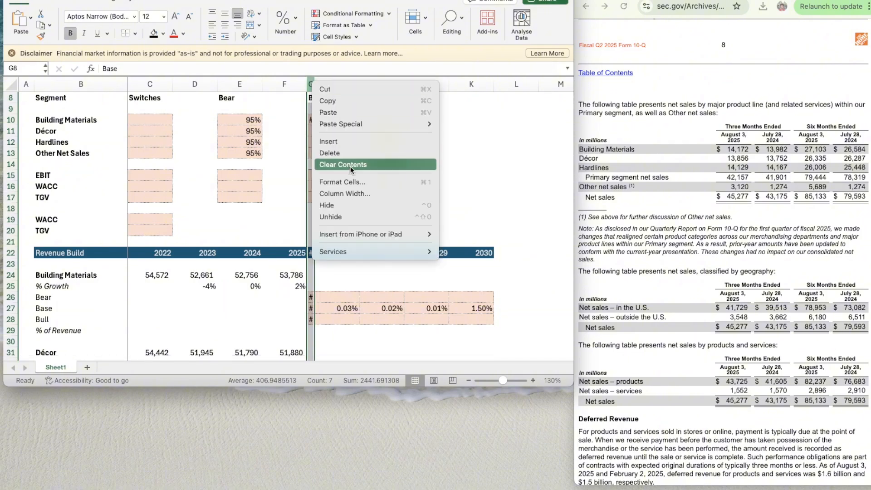
left_click(351, 192)
type("10")
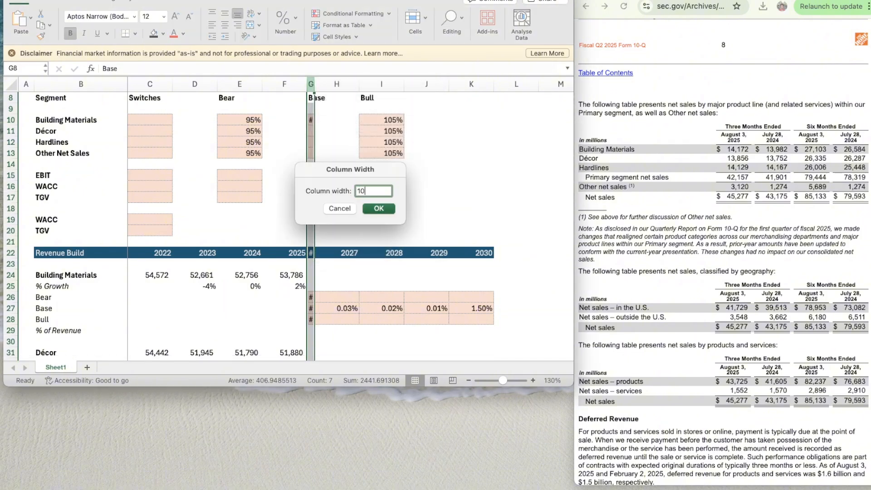
key("Return")
- Enter =H27*$E$10 as the 2027 Building Materials Bear growth formula in H26
left_click(336, 308)
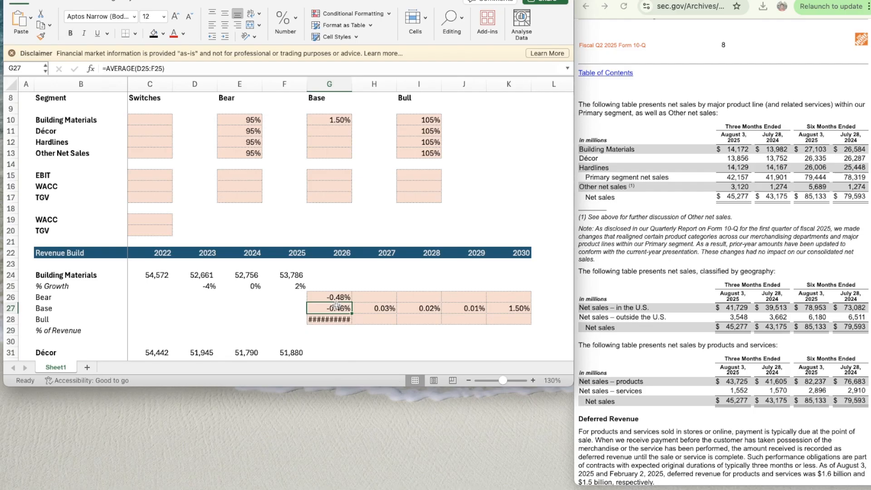
key("Right")
key("Up")
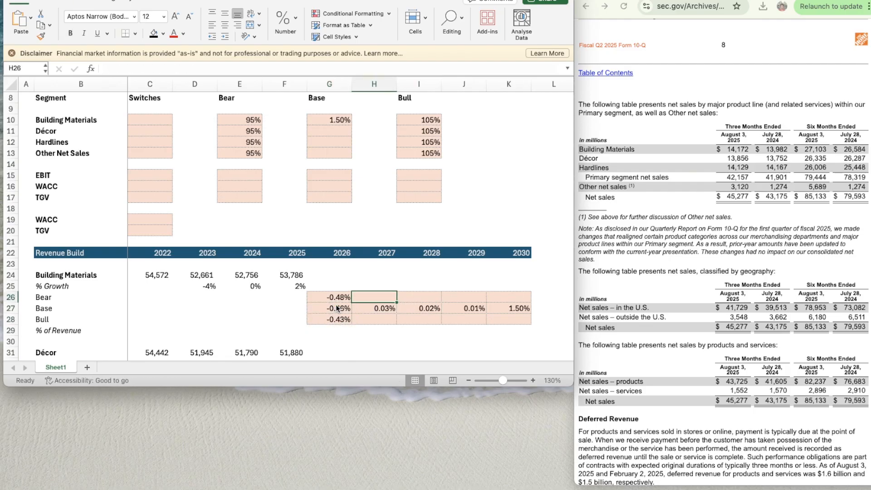
type("=")
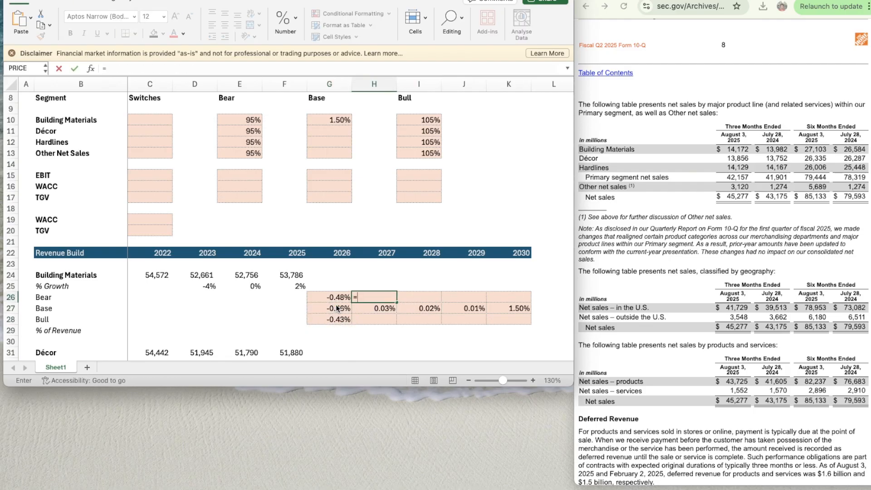
key("Down")
type("*")
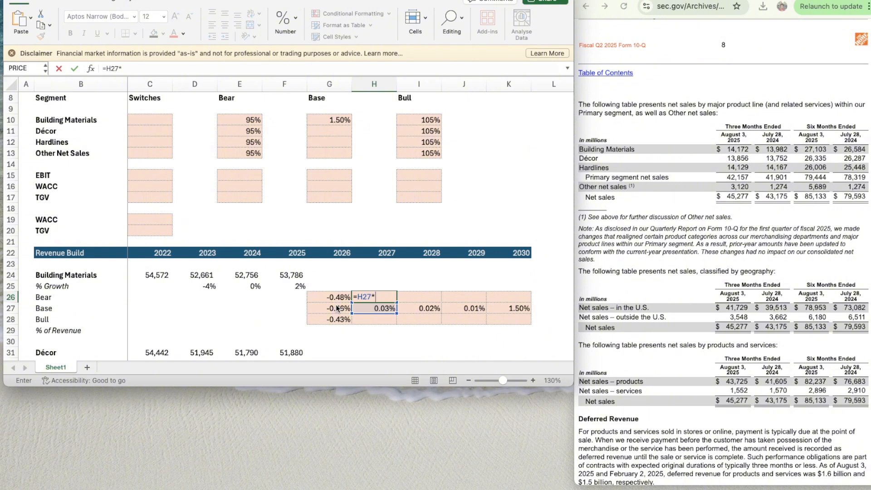
key("Left")
key("Up")
key("Up")
key("Up")
key("Left")
key("Left")
key("Up")
key("Up")
key("Up")
key("Up")
key("Up")
key("Up")
key("Up")
key("Up")
key("Up")
key("Up")
key("Up")
key("Up")
key("Up")
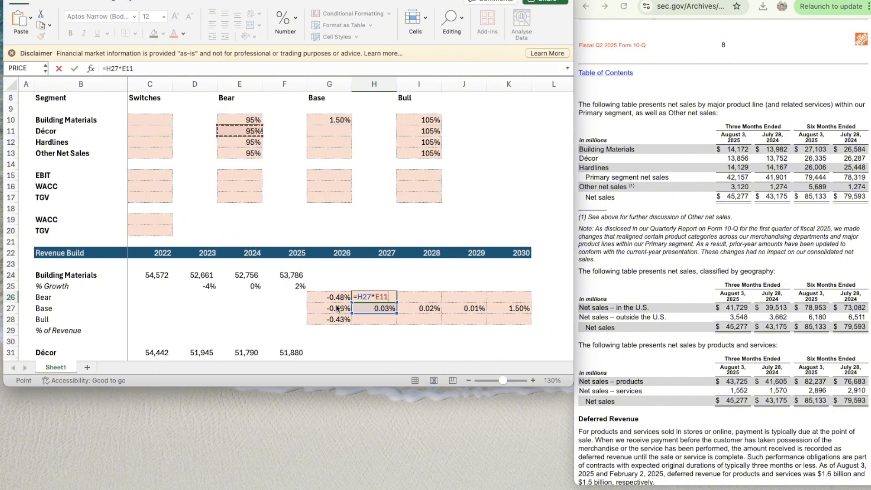
left_click(121, 68)
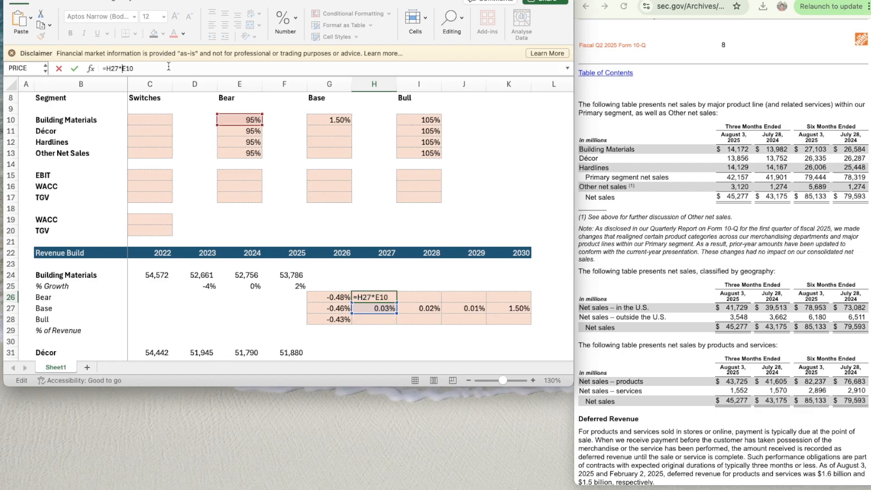
type("$")
key("Right")
type("$")
key("Return")
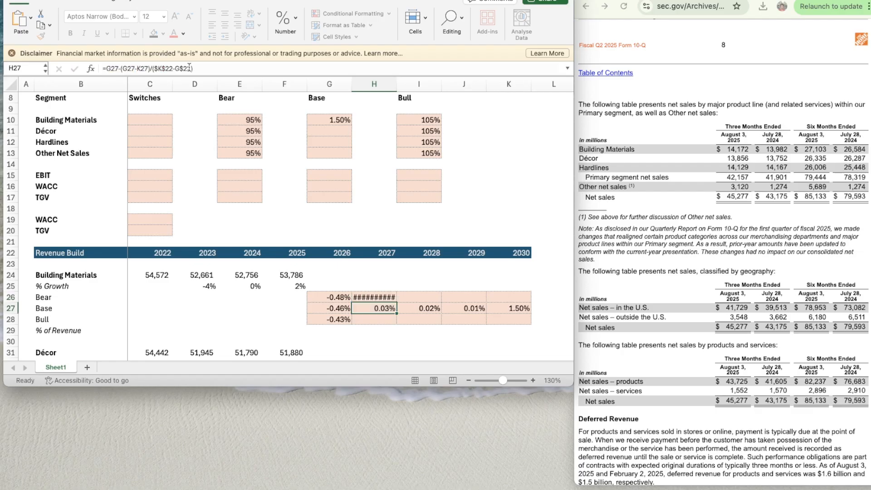
- Copy the 2027 Bear growth formula from H26 across to 2030 in K26
key("Up")
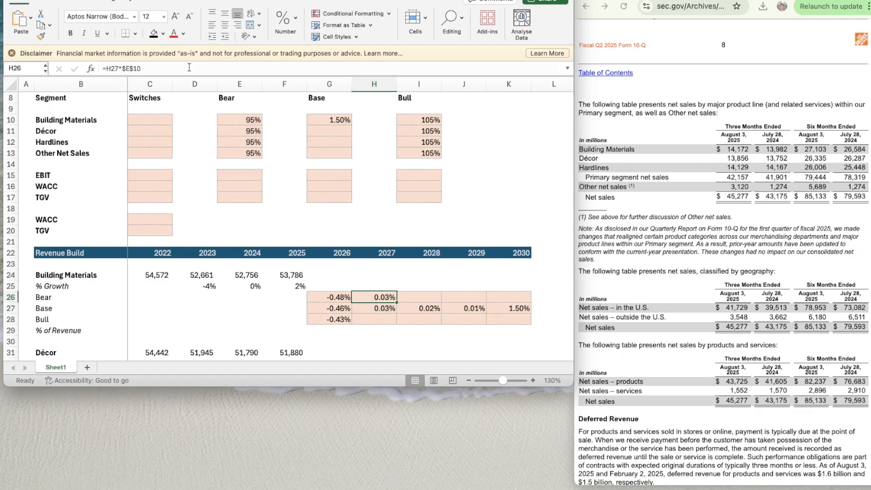
key("super+c")
key("shift+Right")
key("shift+Left")
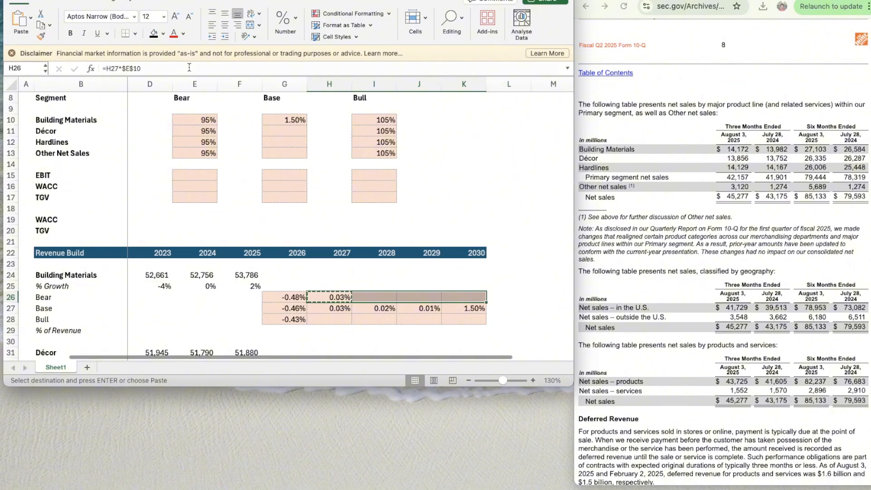
key("super+v")
- Enter =-H27*$I$10 as the 2027 Building Materials Bull growth in H28 and format it as a percentage
key("Down")
key("Down")
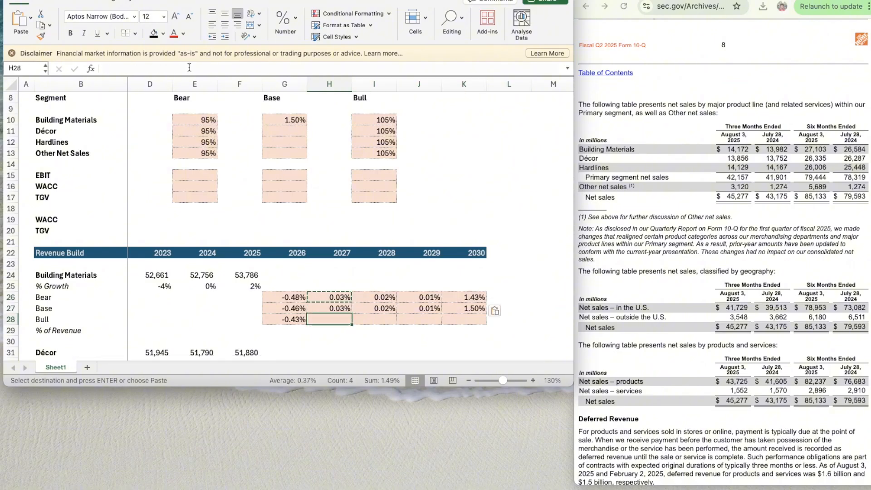
type("-")
key("Up")
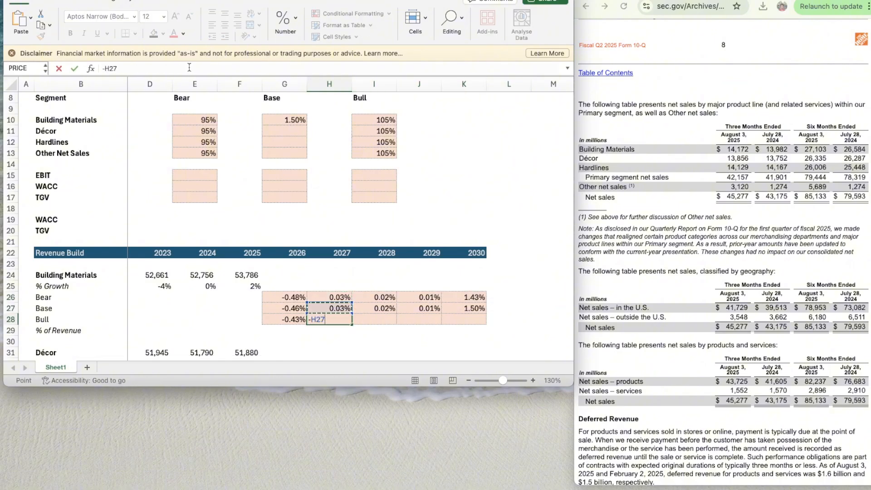
type("*")
left_click(361, 112)
left_click(180, 64)
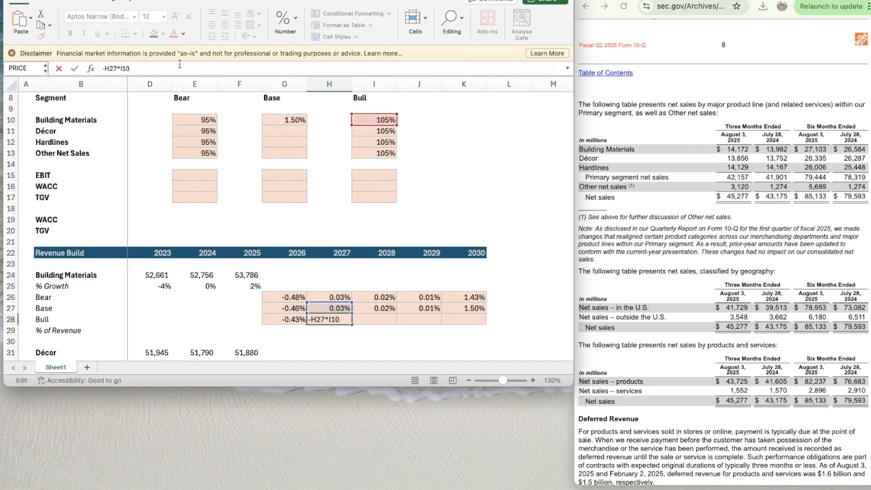
type("$")
key("Right")
type("$")
key("Return")
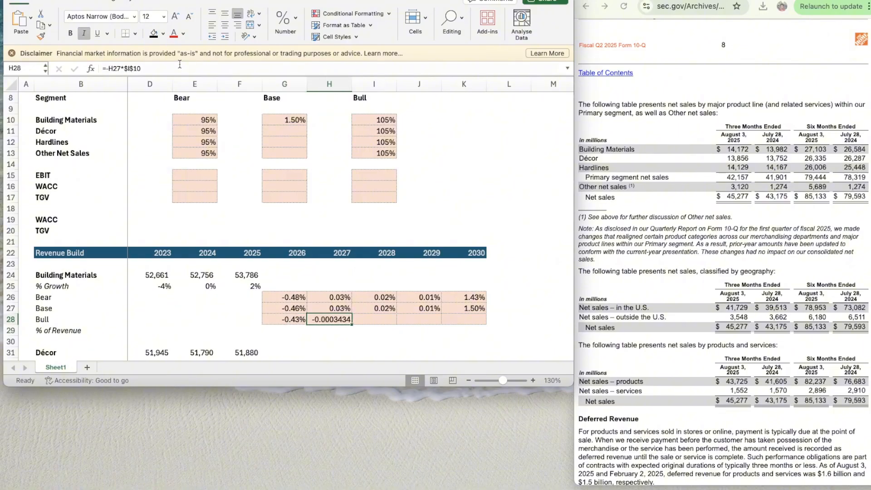
key("ctrl+shift+5")
- Copy the 2027 Bull growth formula from H28 across to 2030 in K28
key("super+c")
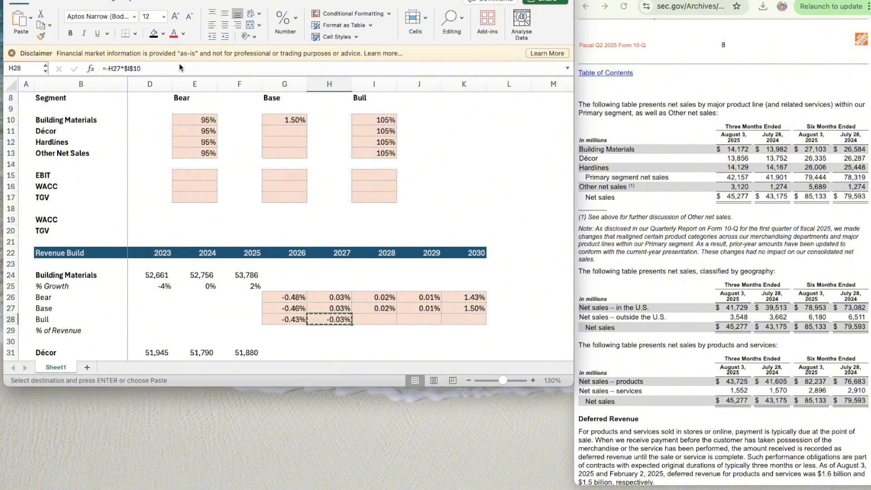
key("shift+Right")
key("shift+Right")
key("shift+Right")
key("super+v")
key("Left")
key("Left")
key("Left")
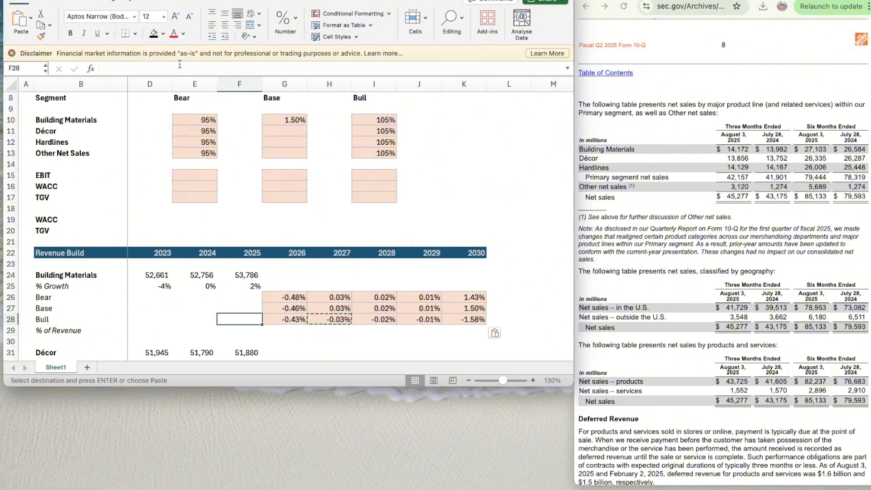
- Make the Building Materials switch cell C10 in the Assumptions section bold
scroll(285, 200, "down", 2)
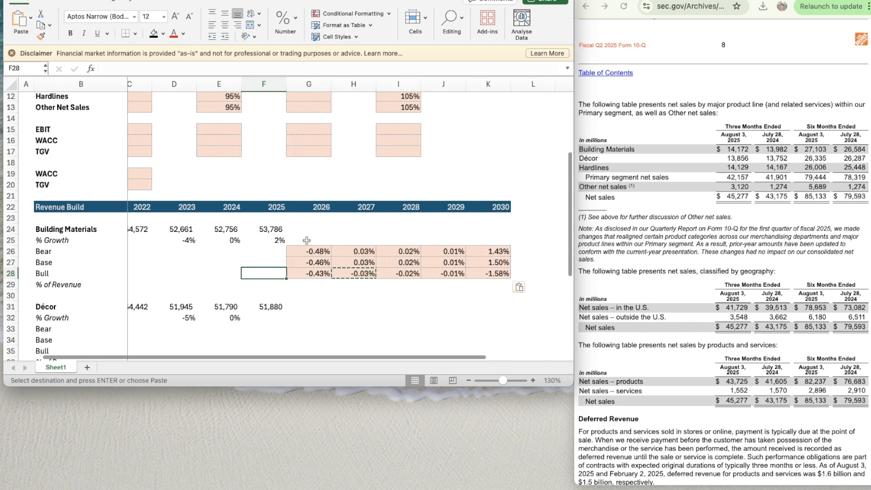
left_click(306, 241)
scroll(307, 241, "up", 4)
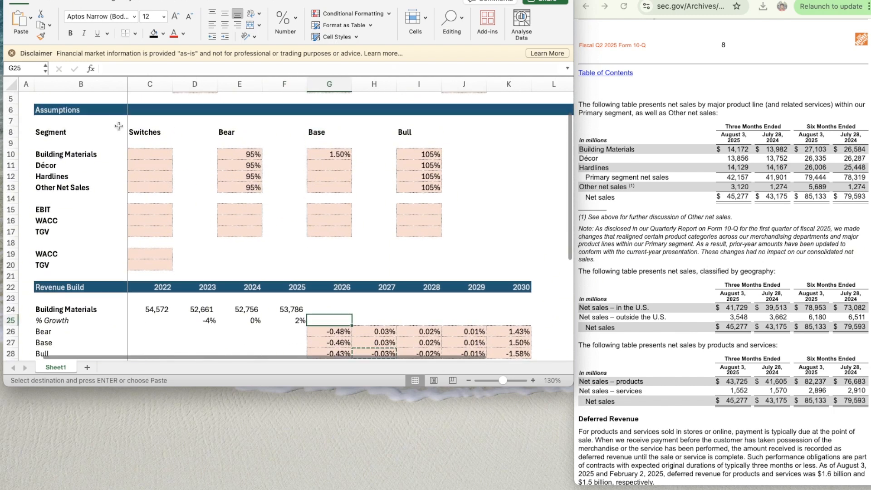
left_click(155, 147)
key("Escape")
left_click(155, 151)
key("super+b")
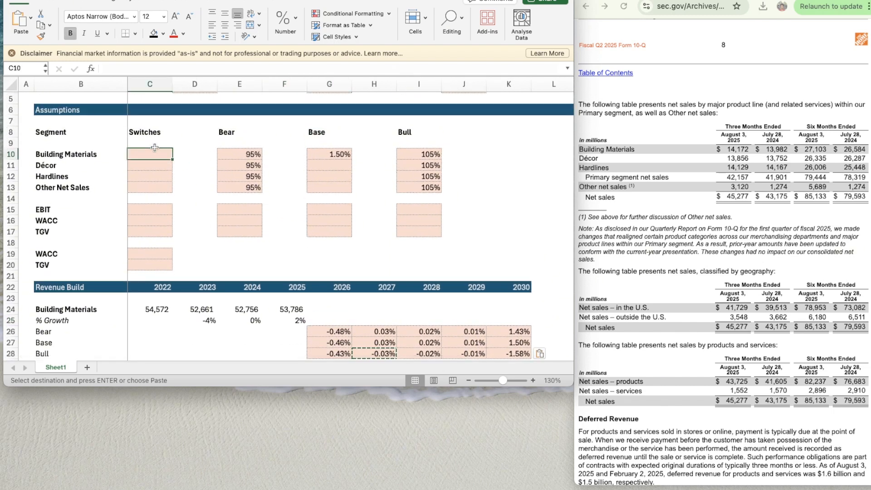
- Enter 2 as the switch value for Building Materials, Décor, Hardlines and Other Net Sales in C10:C13
type("2")
key("Return")
type("2")
key("Return")
type("2")
key("Return")
type("2")
key("Return")
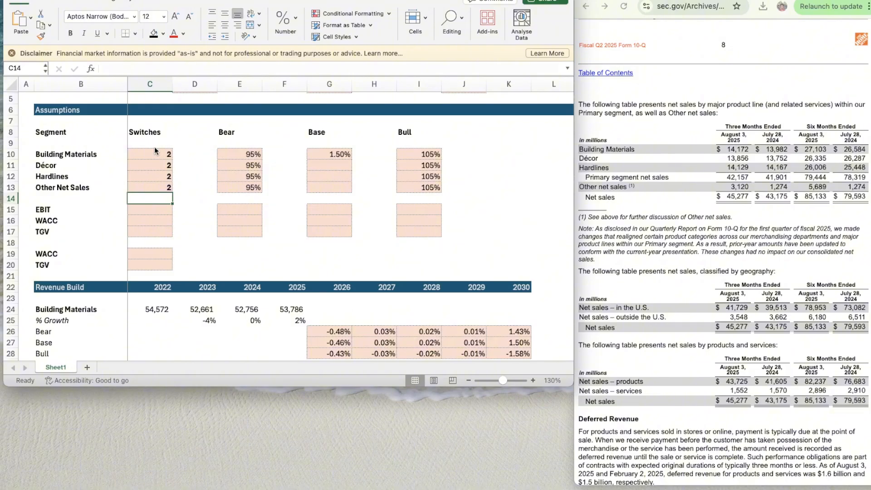
- Copy the switch values from C11:C13 to the EBIT, WACC and TGV switches in C15:C17
key("Down")
key("Down")
key("Up")
key("Up")
key("Up")
key("Up")
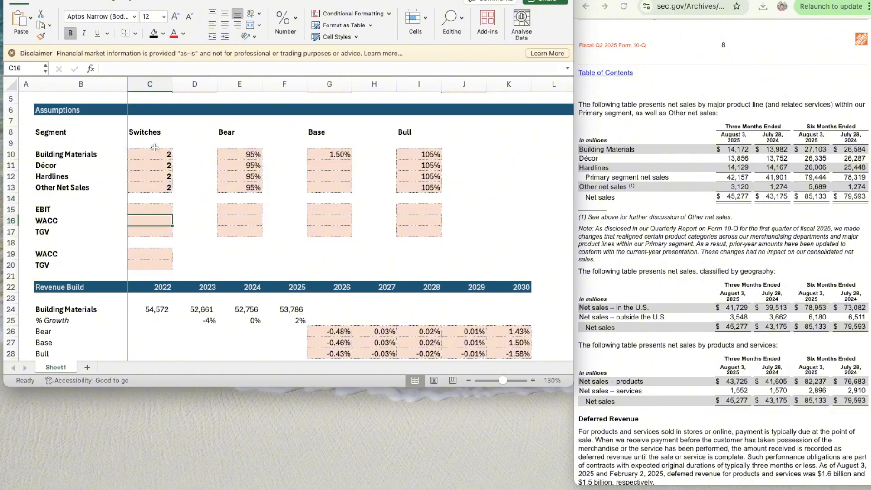
key("Up")
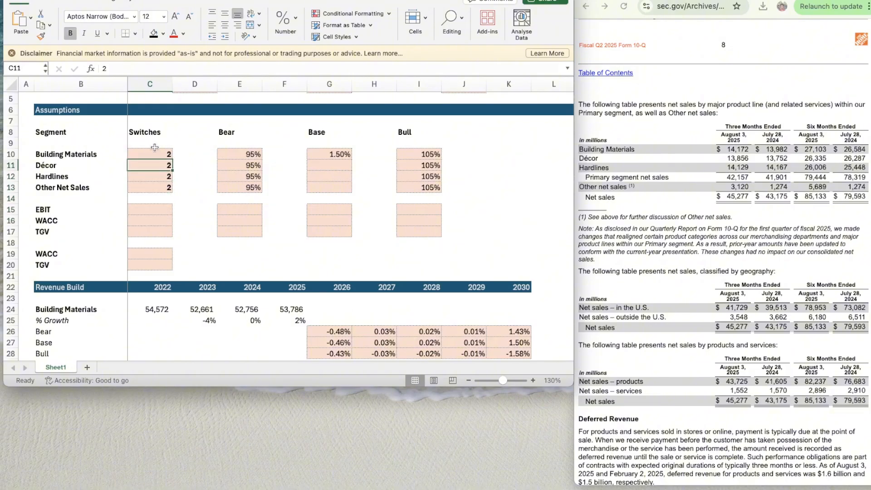
key("shift+Down")
key("shift+Down")
key("ctrl+c")
key("Down")
key("Down")
key("Down")
key("Down")
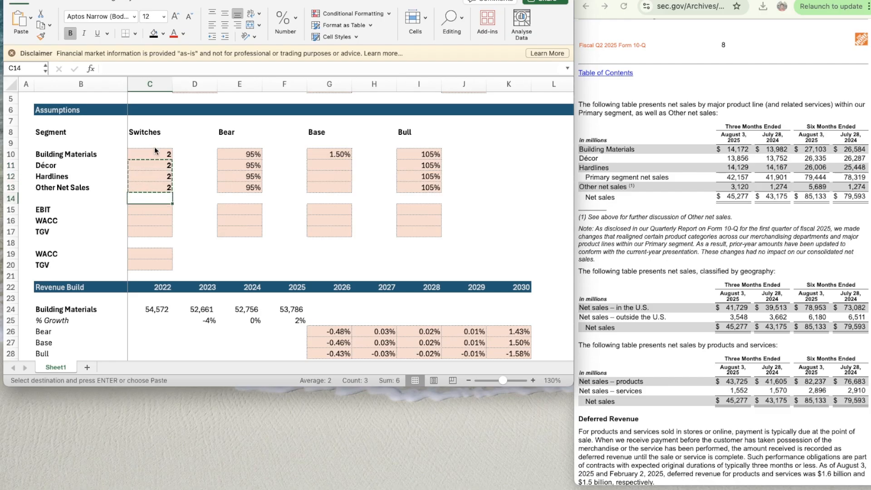
key("ctrl+v")
key("Down")
key("Down")
- Enter =OFFSET(G25,$C$10,0) in G25 as the 2026 Building Materials growth driven by the scenario switch
scroll(363, 278, "down", 5)
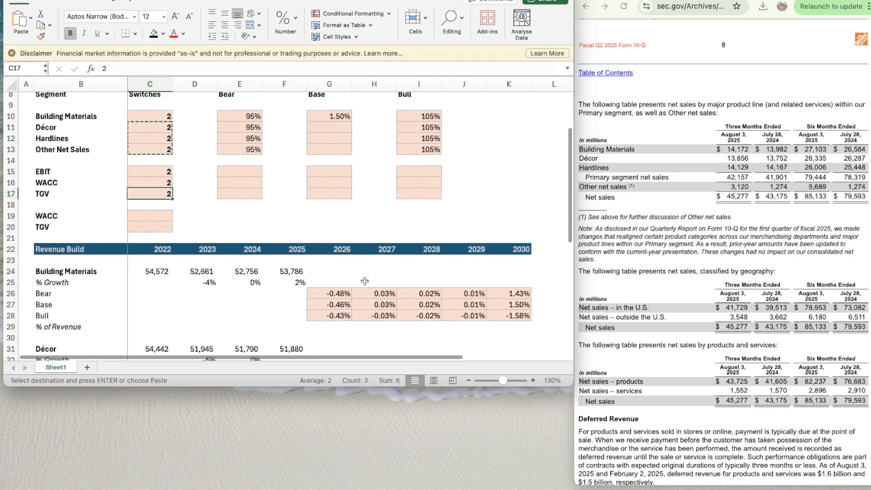
left_click(324, 239)
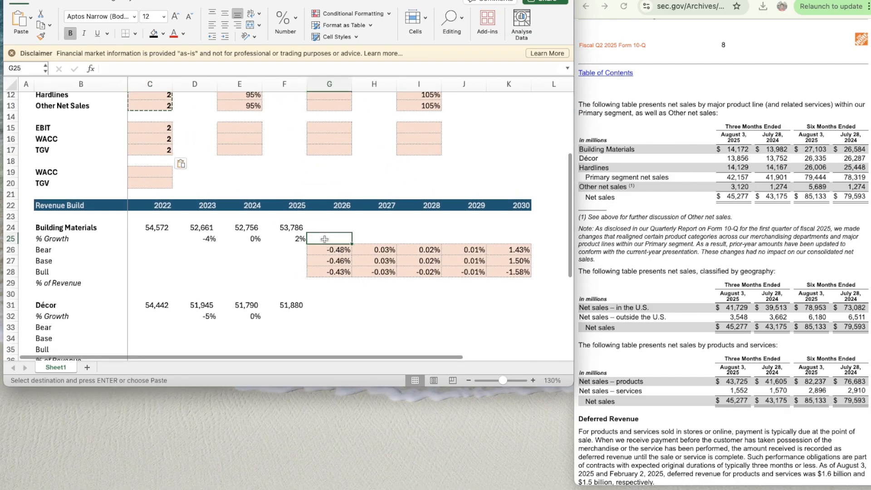
type("=offse")
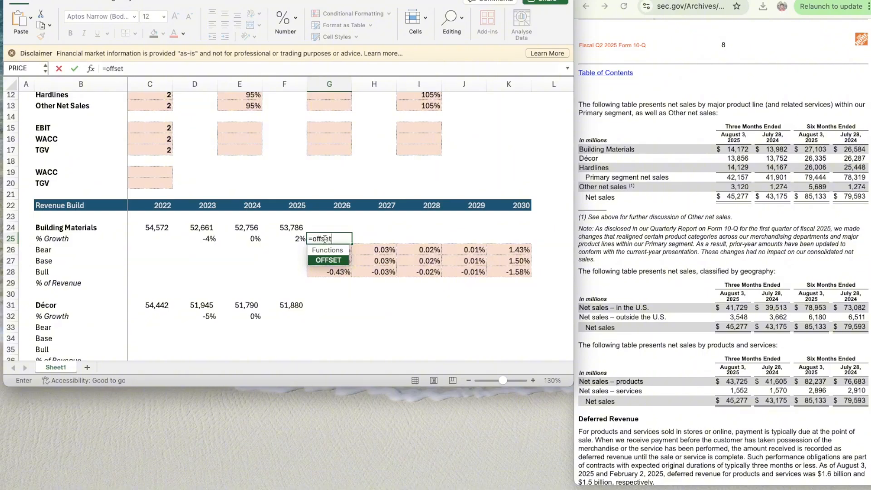
type("t")
key("Tab")
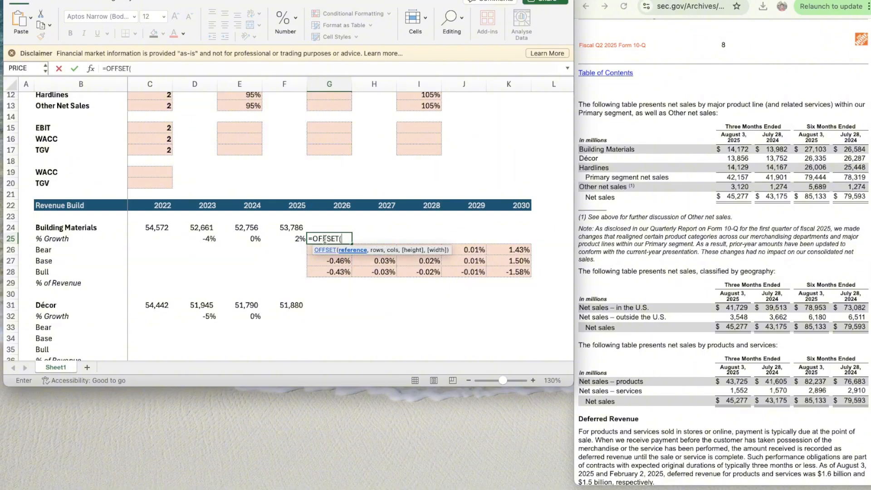
type("G25,")
scroll(196, 147, "up", 5)
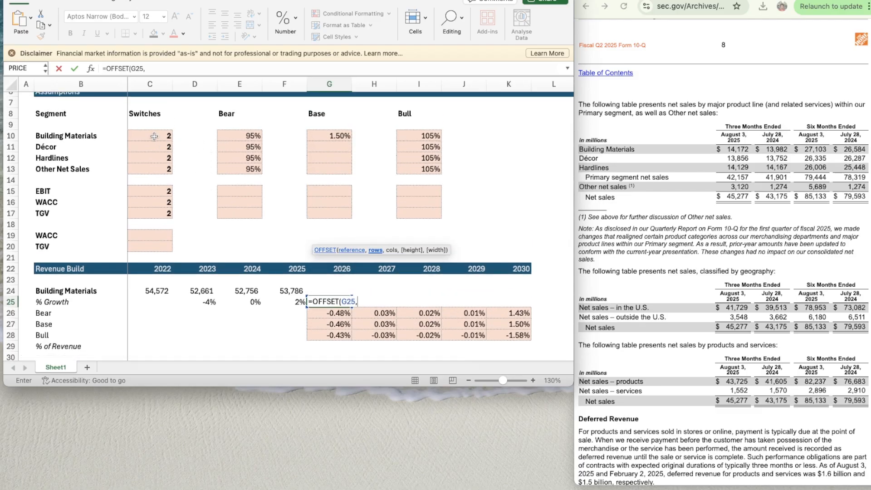
left_click(154, 136)
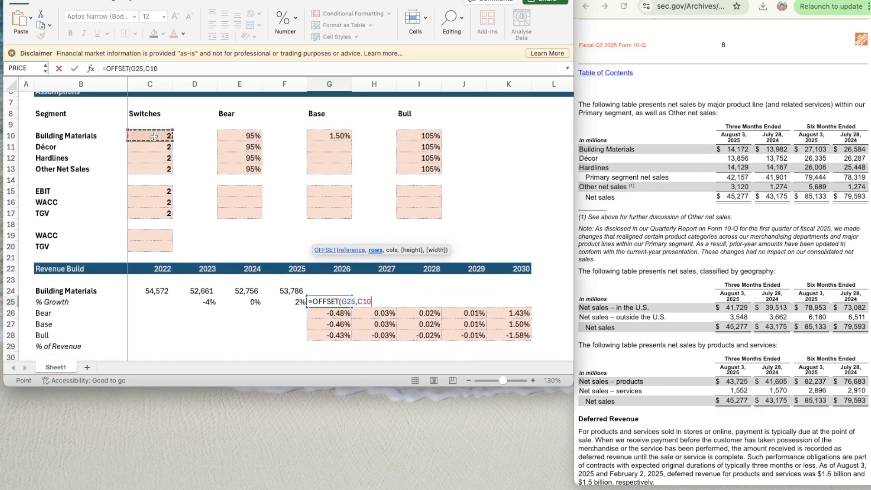
left_click(146, 67)
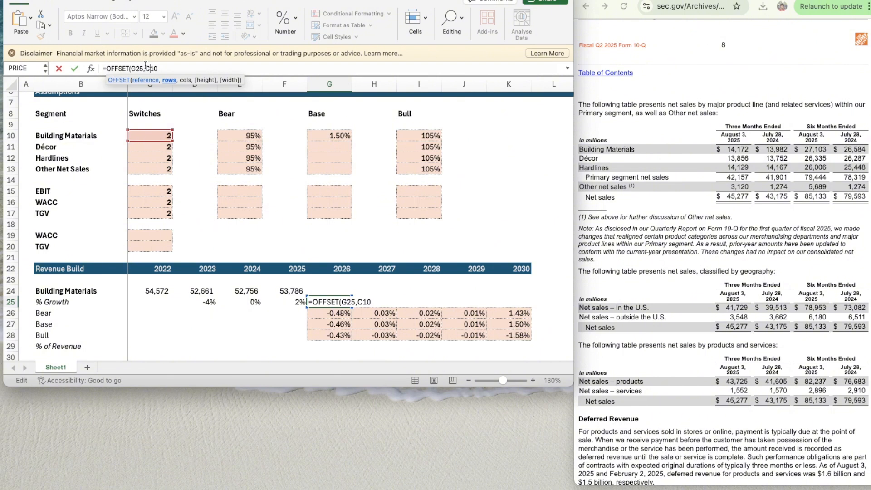
type("$")
key("Right")
type("$10,0")
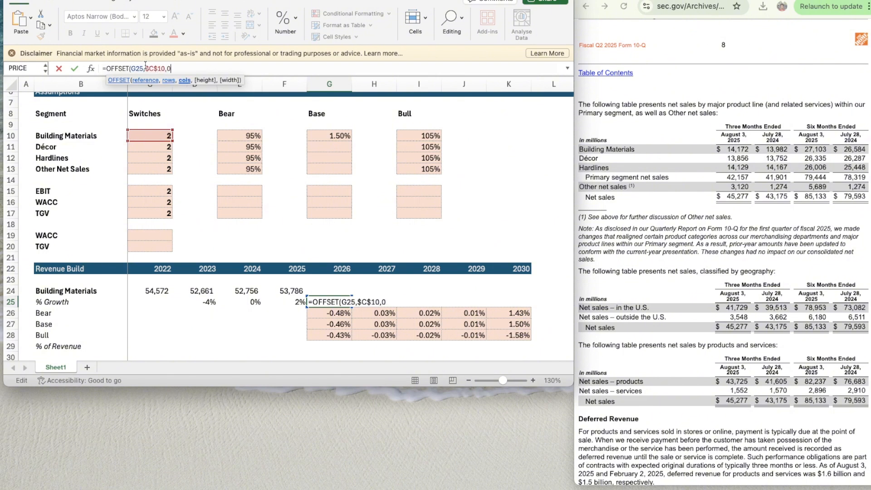
type(")")
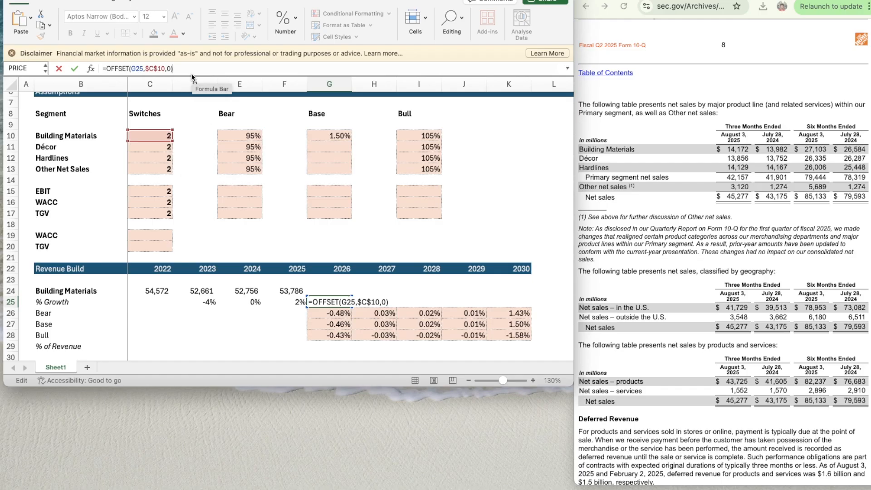
key("Return")
- Format the 2026 Building Materials growth in G25 as a percentage with two decimals
key("Up")
key("Left")
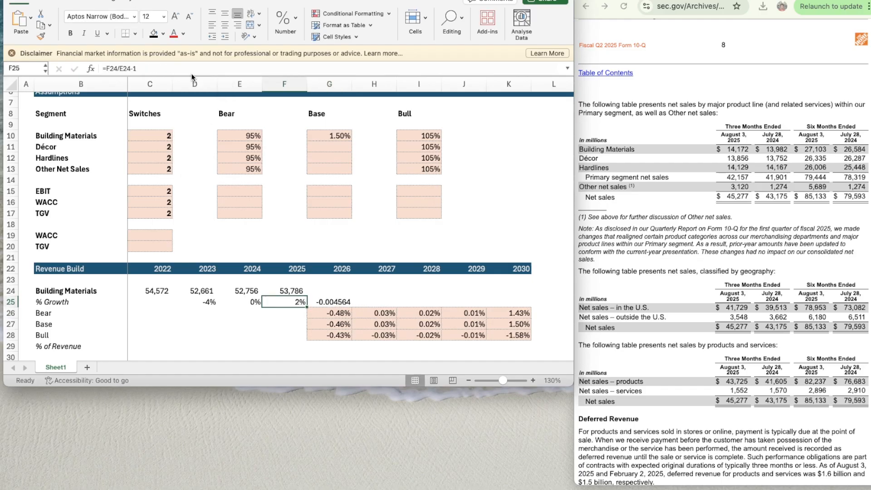
key("Down")
key("Up")
key("Right")
key("Down")
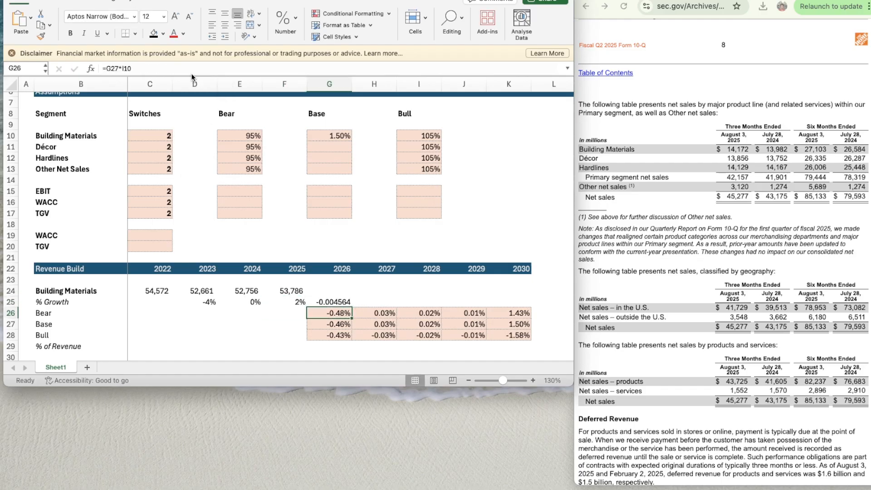
left_click(333, 298)
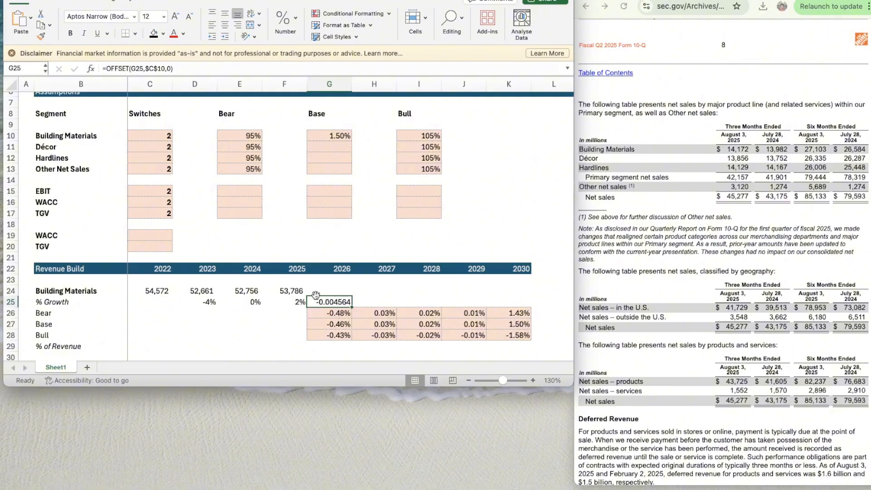
left_click(294, 21)
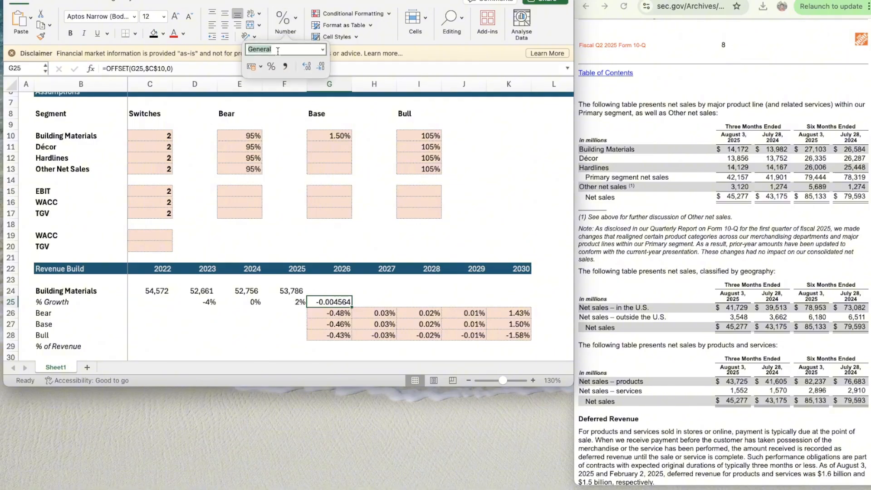
left_click(271, 66)
left_click(306, 66)
left_click(306, 67)
left_click(368, 308)
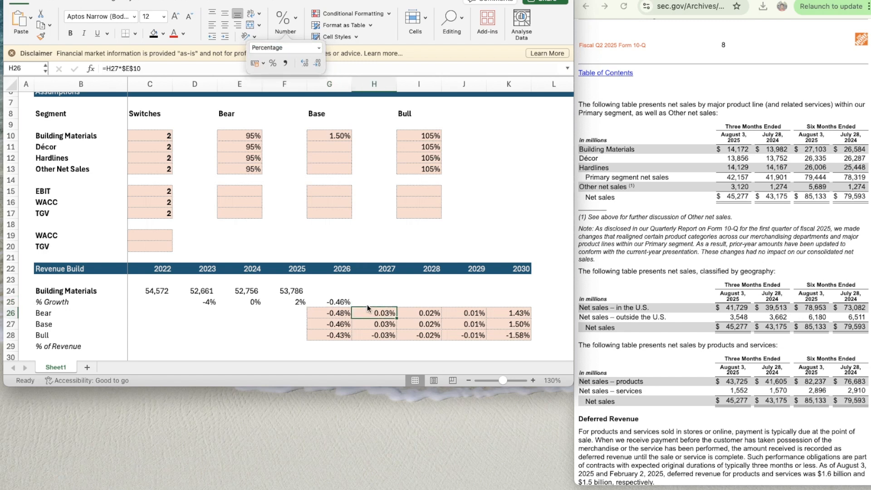
- Copy the Building Materials growth formula from G25 across to 2030 in K25
key("Left")
key("Up")
key("super+c")
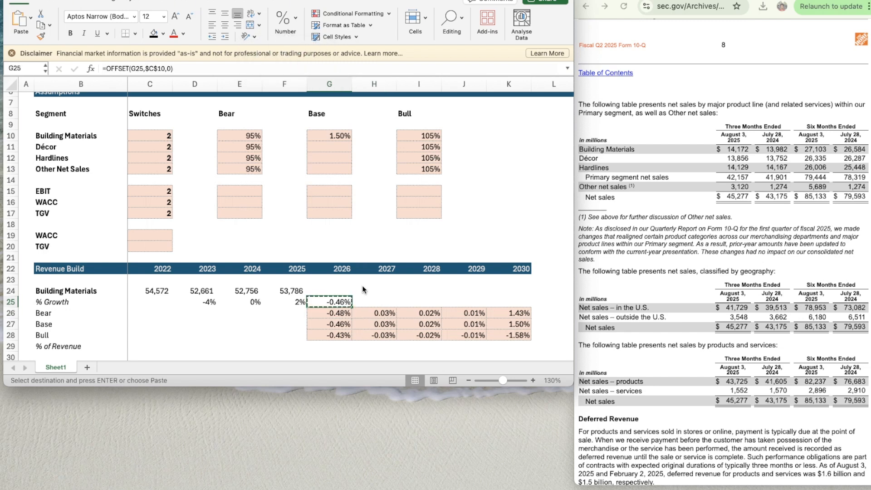
key("shift+Right")
key("shift+Right")
key("shift+Right")
key("shift+Right")
key("super+v")
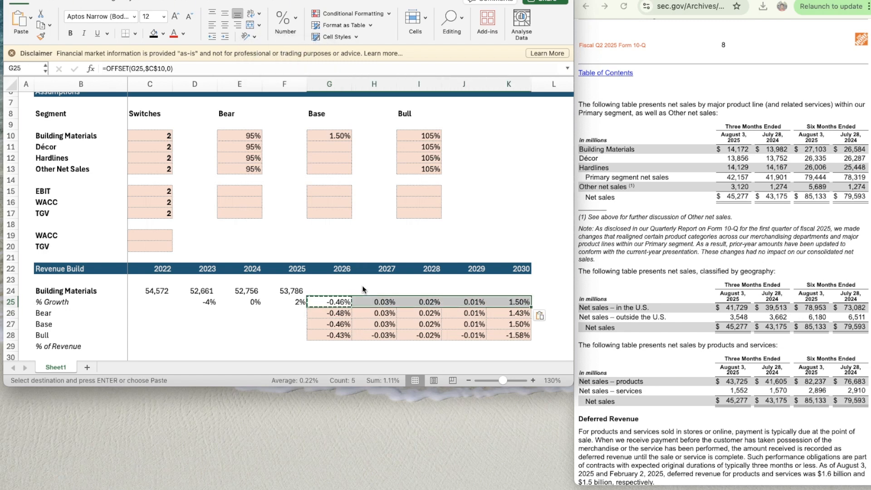
key("Left")
key("Right")
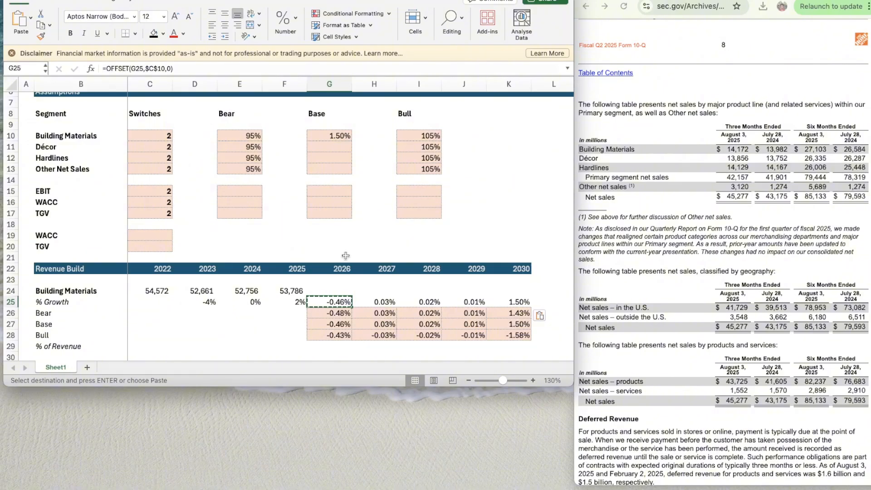
- Enter =F24*(1+G25) in G24 to project 2026 Building Materials sales
scroll(344, 256, "down", 3)
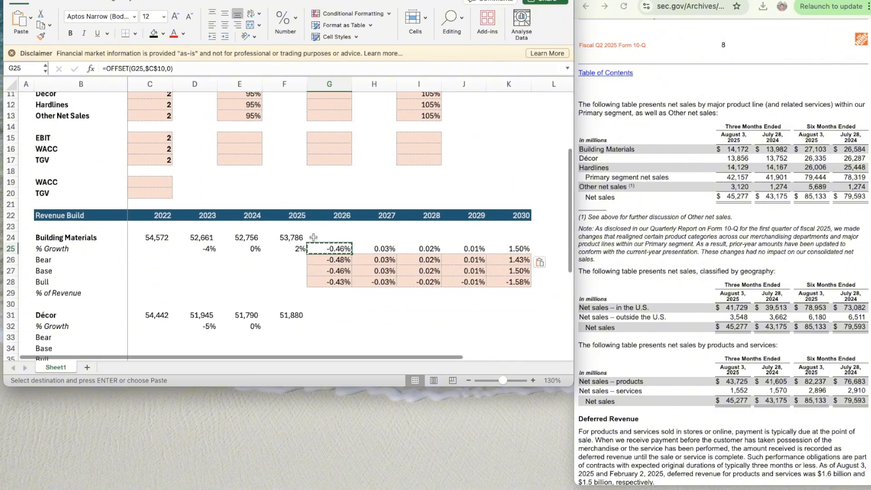
left_click(313, 237)
type("=")
key("Left")
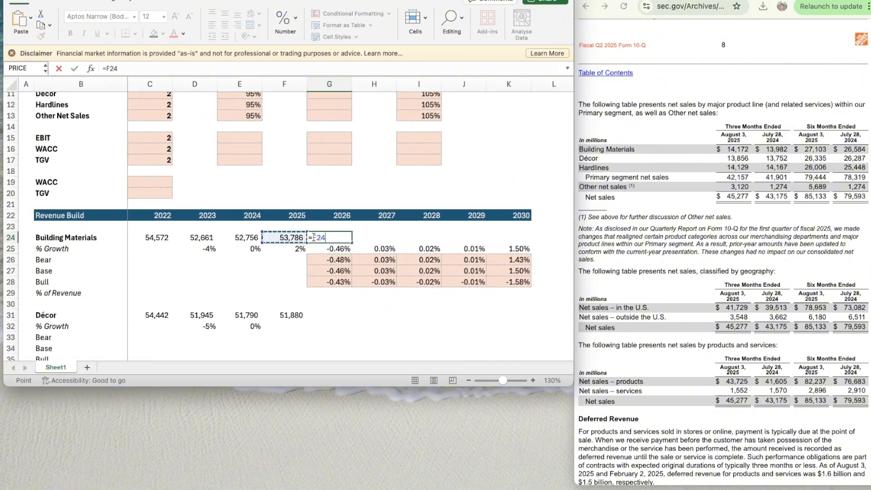
type("*")
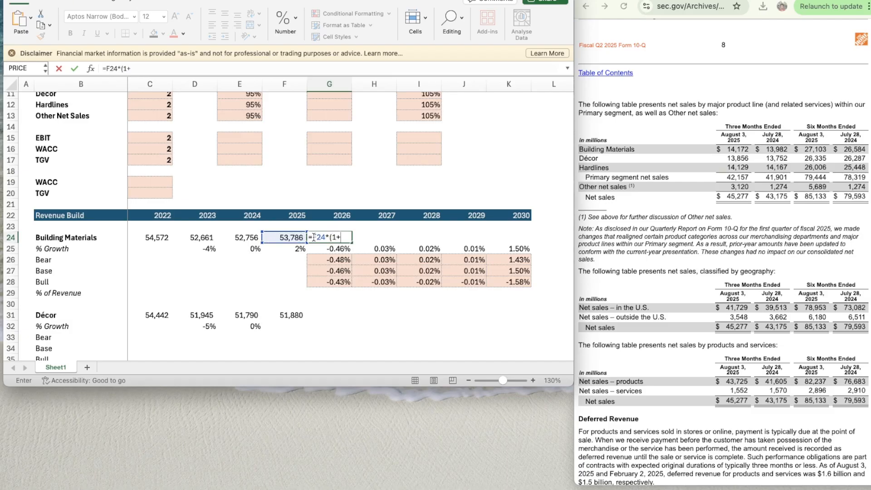
type("(1+")
key("Down")
type(")")
key("Return")
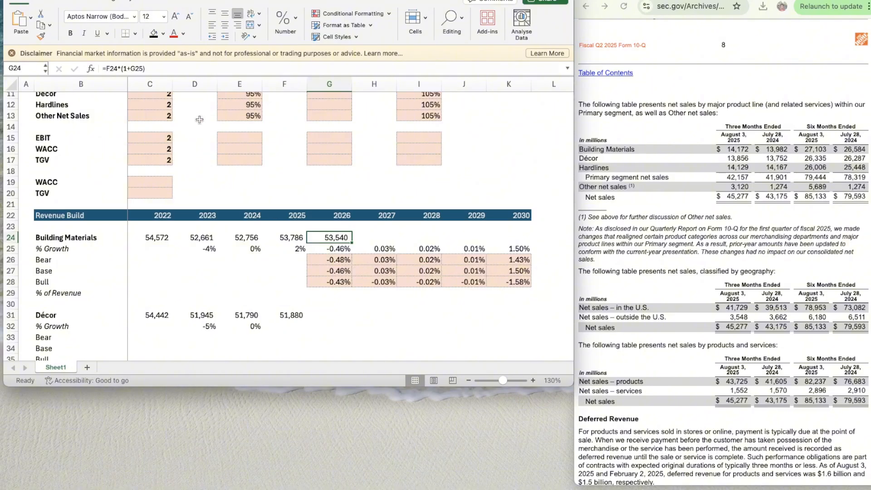
- Copy the projected Building Materials sales formula from G24 across to 2030 in K24
key("super+c")
key("shift+Right")
key("shift+Right")
key("shift+Right")
key("shift+Right")
key("shift+Right")
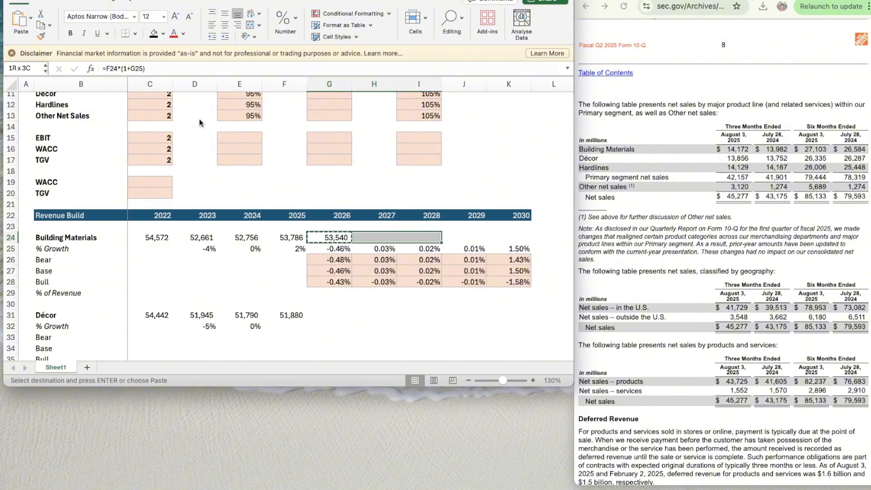
key("shift+Left")
key("super+v")
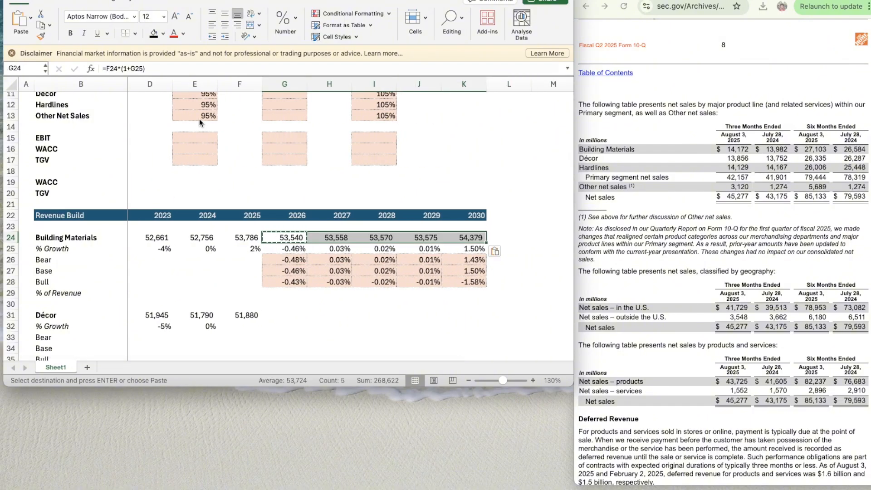
- Copy the Décor growth formula from 2024 in E32 to 2025 in F32
scroll(281, 269, "down", 5)
scroll(281, 270, "left", 1)
scroll(282, 270, "down", 3)
scroll(279, 226, "right", 1)
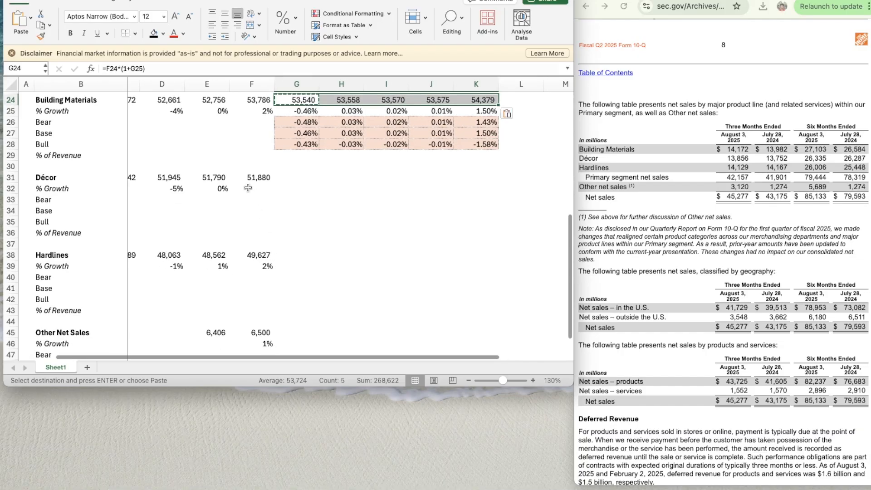
left_click(256, 185)
key("Left")
key("super+c")
key("Right")
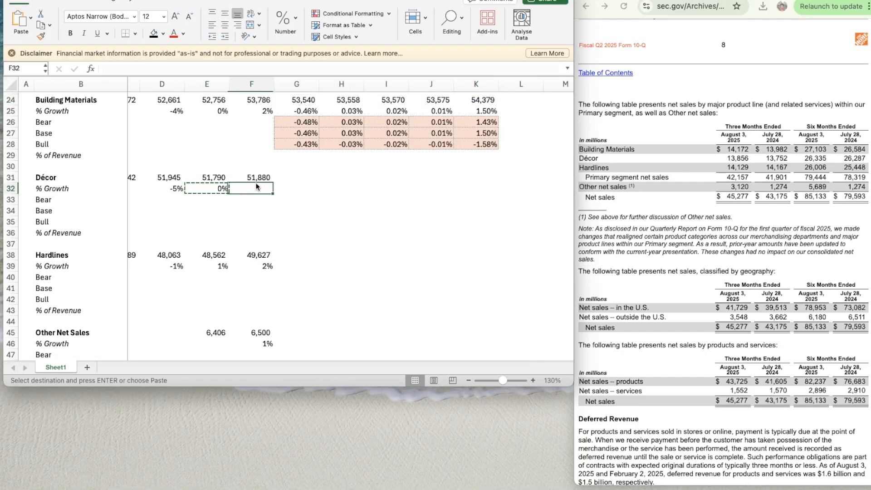
key("super+v")
- Copy the Building Materials Bear, Base and Bull growth block G26:K28 to the Décor scenario rows G33:K35
key("Right")
key("Down")
key("Up")
key("Up")
key("Up")
key("Up")
key("Up")
key("Up")
key("Up")
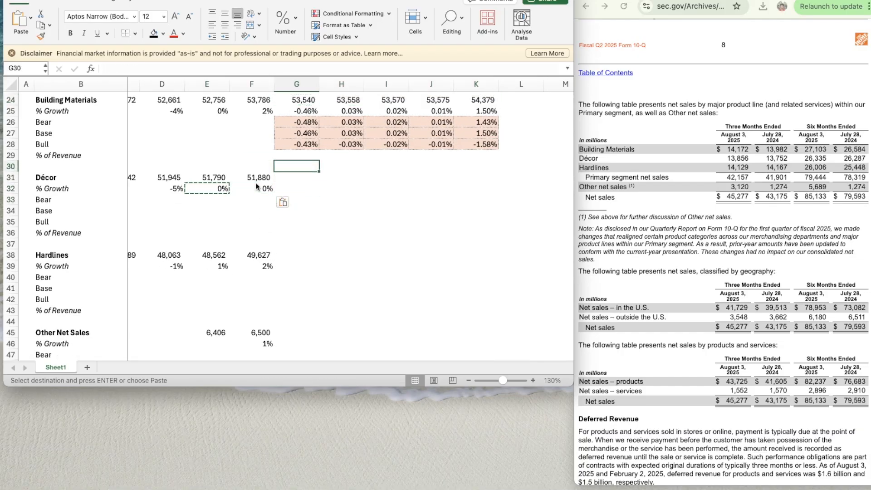
key("shift+Down")
key("shift+Down")
key("shift+Right")
key("shift+Right")
key("shift+Right")
key("shift+Right")
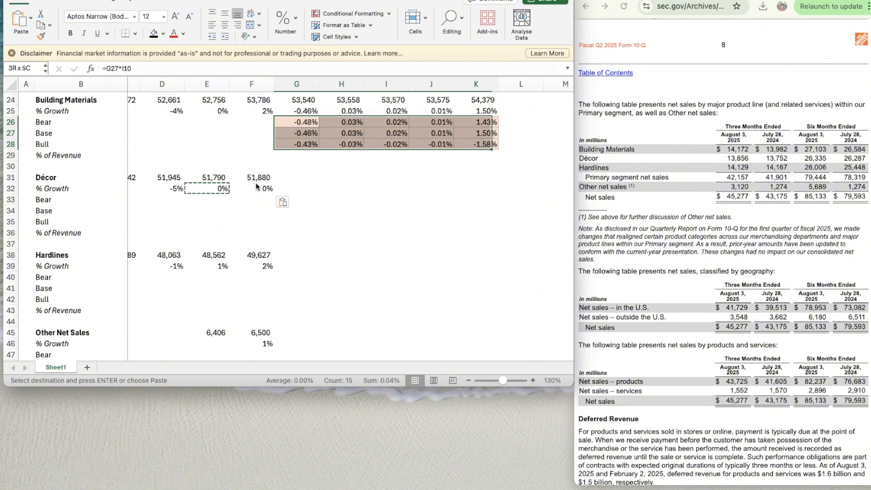
key("super+c")
key("Down")
key("Down")
key("Down")
key("Down")
key("Down")
key("Down")
key("Down")
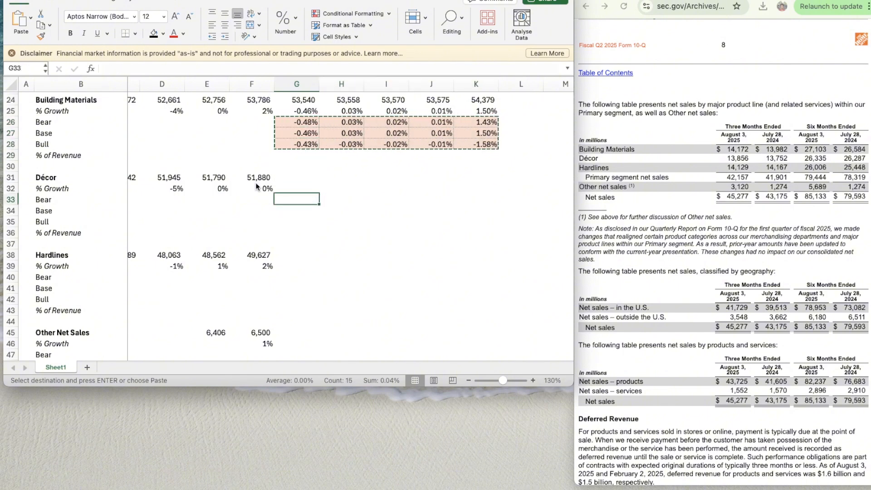
key("super+v")
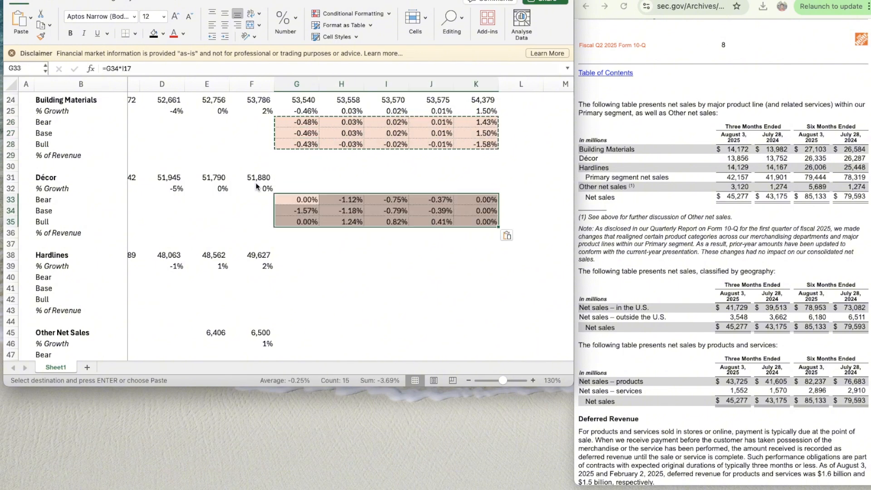
key("Down")
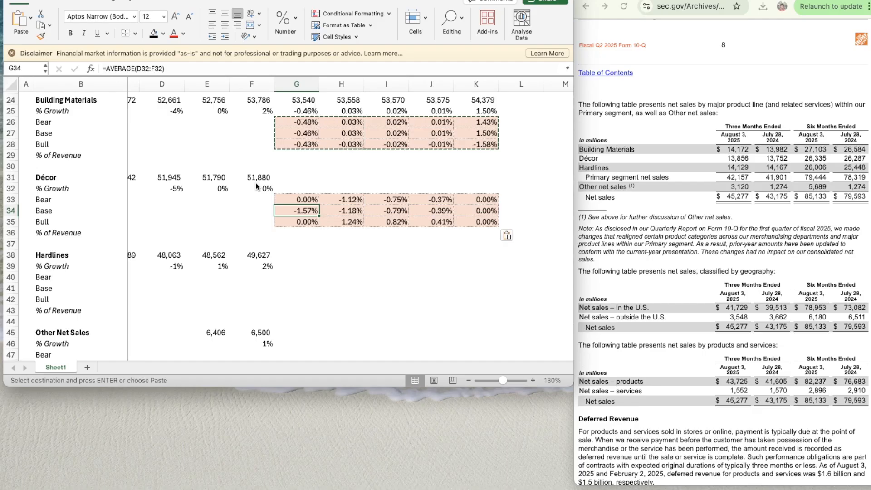
key("Right")
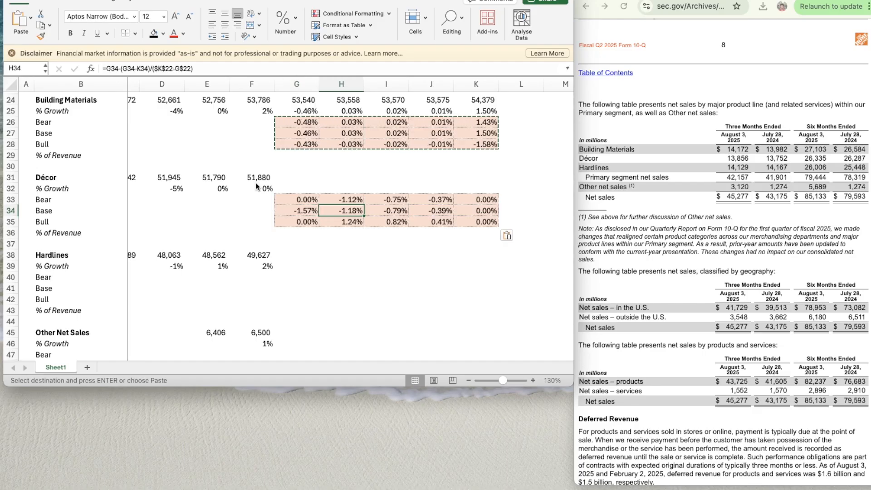
- Copy the Building Materials scenario-switch growth formula from G25 to the Décor 2026 growth cell G32
key("Right")
key("Right")
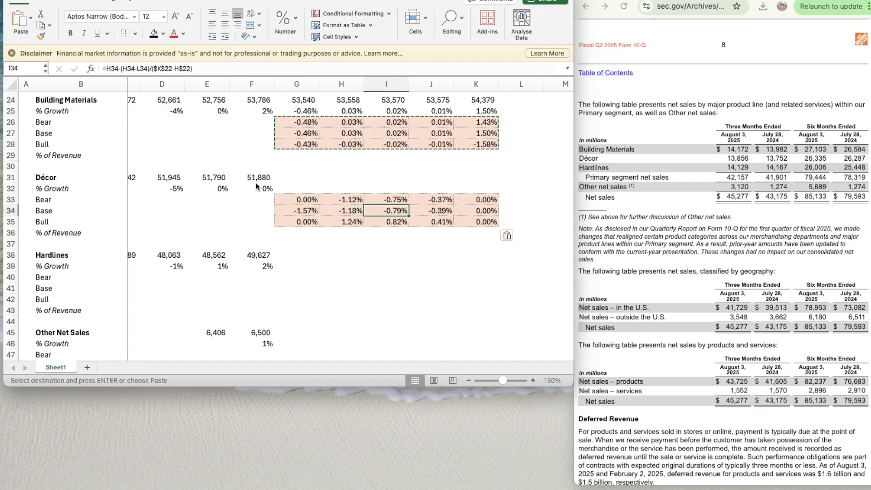
key("Up")
key("Up")
key("Left")
key("Up")
key("Up")
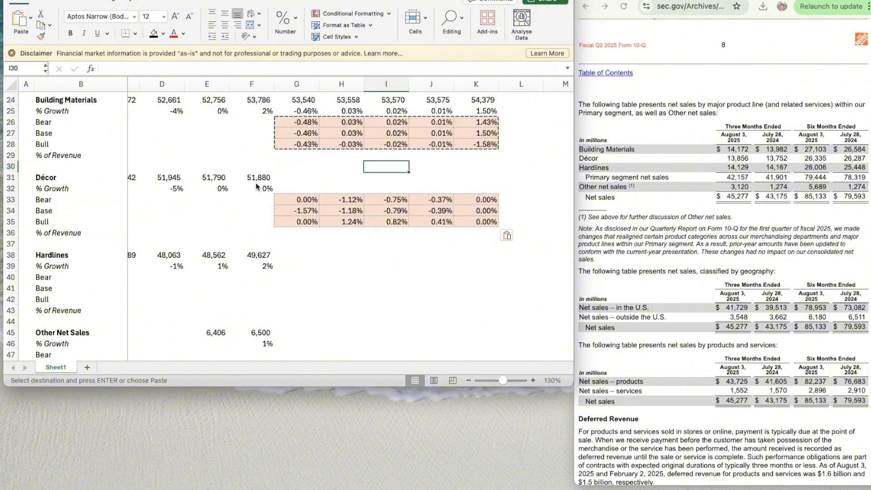
key("Up")
key("Up")
key("Left")
key("Left")
key("Up")
key("Up")
key("Up")
key("ctrl+c")
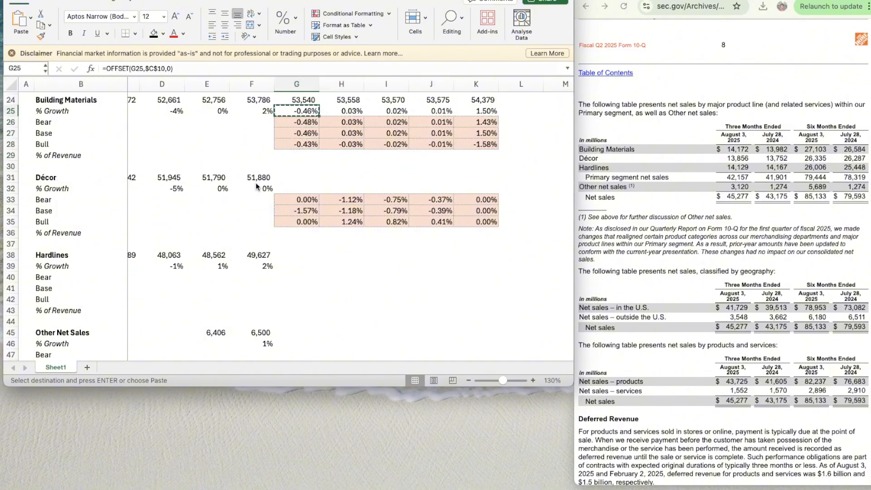
key("Down")
key("Down")
key("Down")
key("Down")
key("Down")
key("Down")
key("Down")
key("ctrl+v")
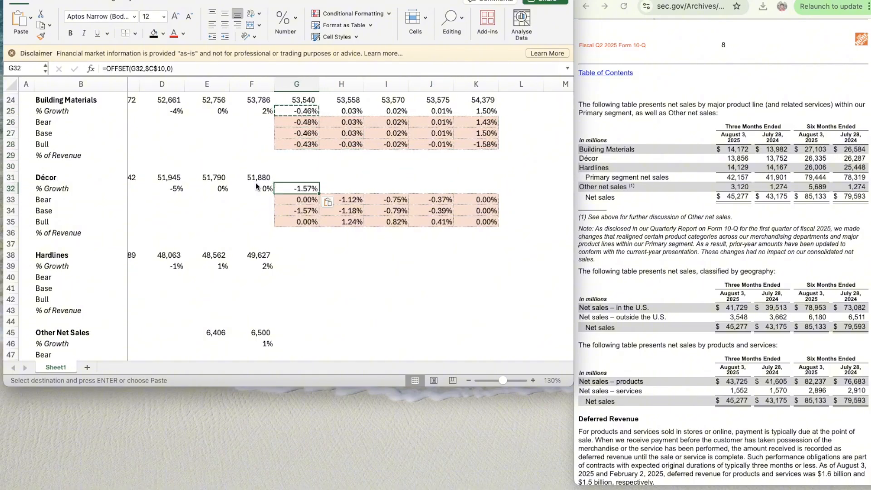
- Point the growth formula in G32 to the Décor switch, making it =OFFSET(G32,$C$11,0)
left_click(161, 68)
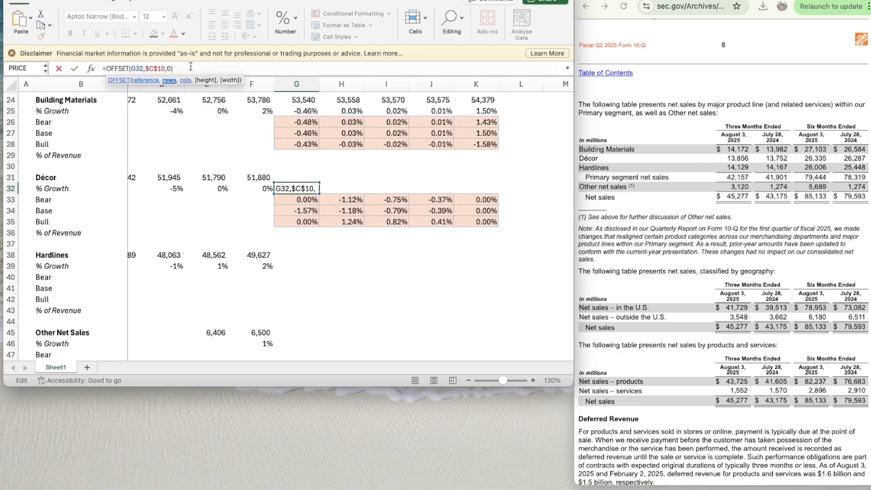
key("BackSpace")
key("ctrl+Return")
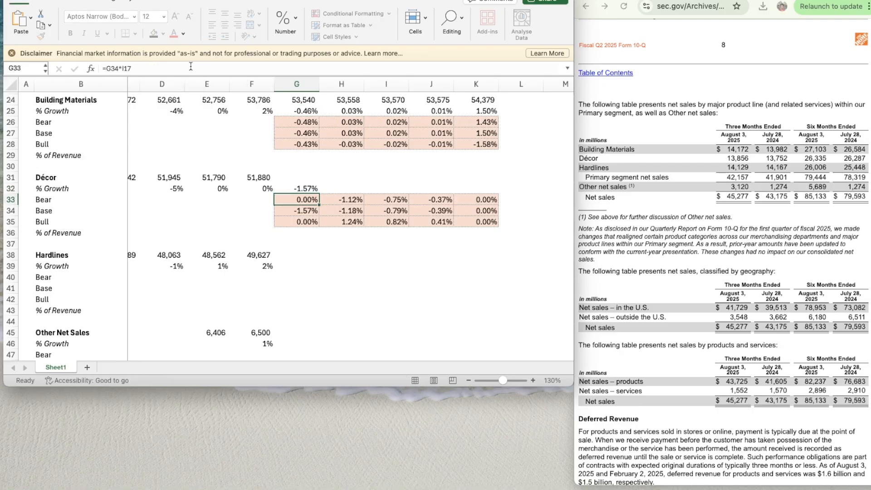
- Copy the Décor growth formula from G32 across to 2030 in K32
key("super+c")
key("shift+Right")
key("shift+Right")
key("shift+Right")
key("shift+Right")
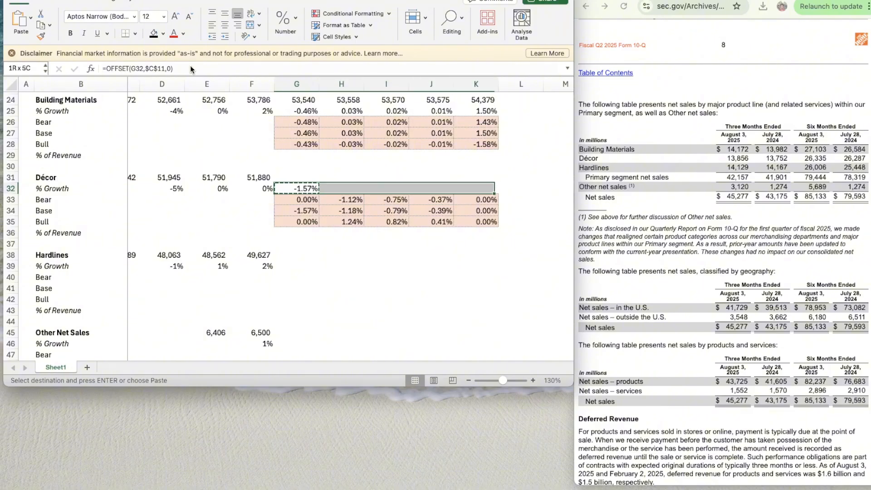
key("super+v")
- Copy the projected sales formula from G24 to the Décor sales cells G31:K31
key("Up")
key("Up")
key("Up")
key("Up")
key("Up")
key("Up")
key("Up")
key("Up")
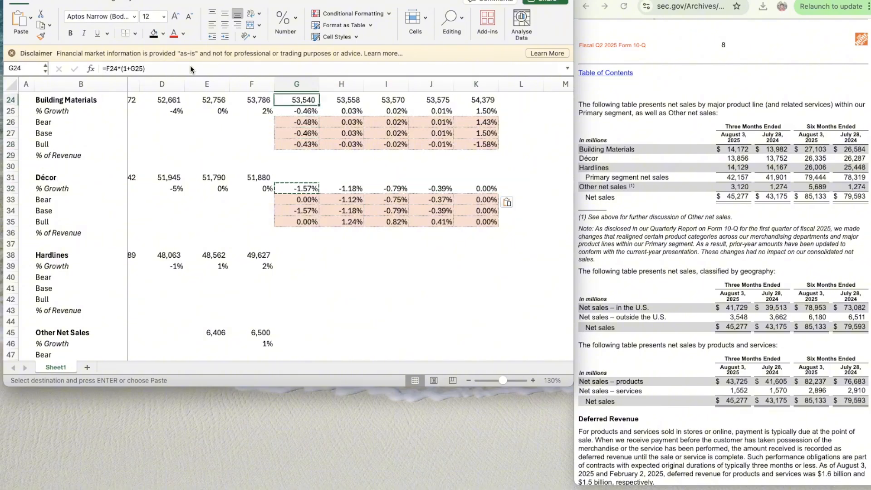
key("super+c")
key("Down")
key("Down")
key("Down")
key("Down")
key("Down")
key("Down")
key("Down")
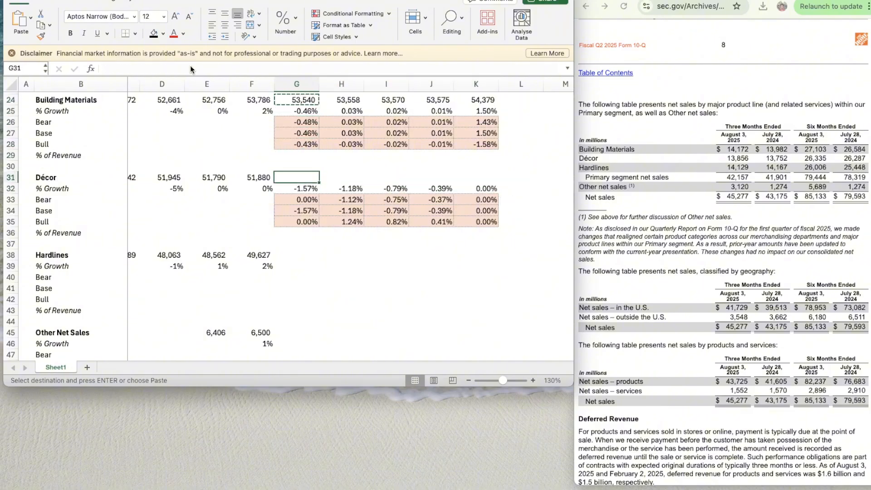
key("shift+Right")
key("shift+Right")
key("shift+Right")
key("shift+Right")
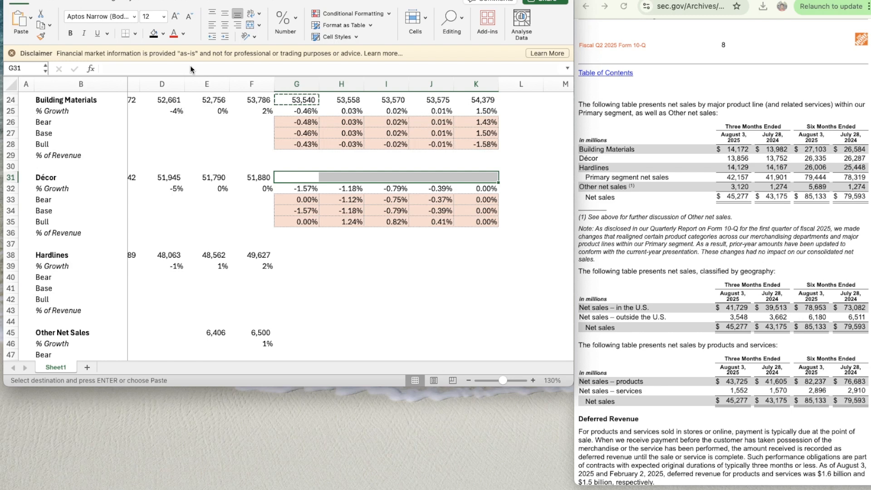
key("super+v")
- Try to copy the Décor Bear, Base and Bull growth block G33:K35 to the Hardlines rows G40:K42
key("Down")
key("Down")
key("Down")
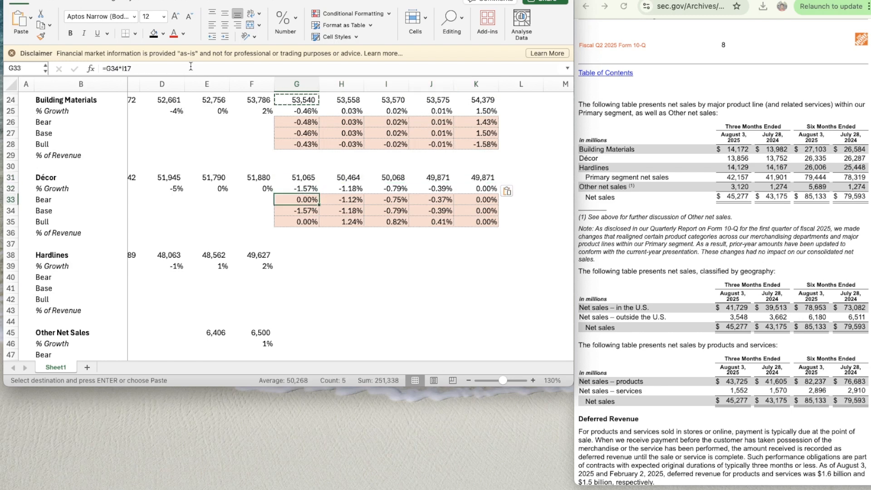
key("Up")
scroll(221, 151, "down", 5)
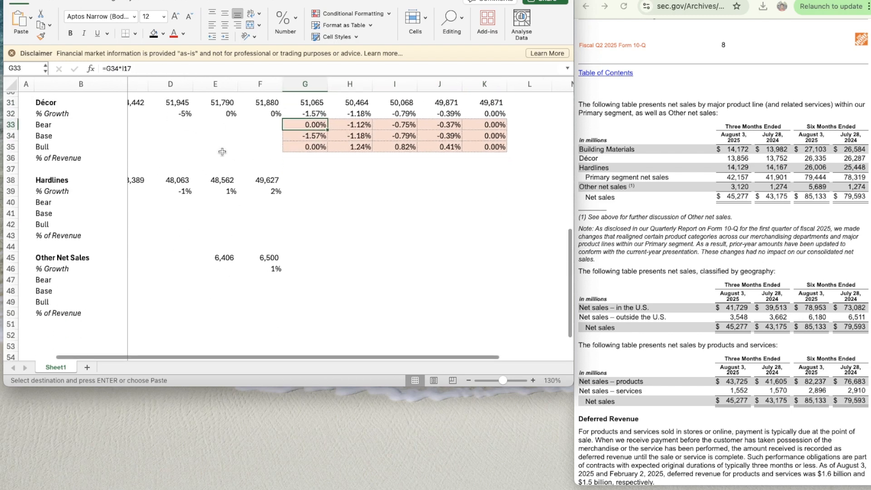
key("shift+Down")
key("shift+Down")
key("shift+Right")
key("shift+Right")
key("shift+Right")
key("shift+Right")
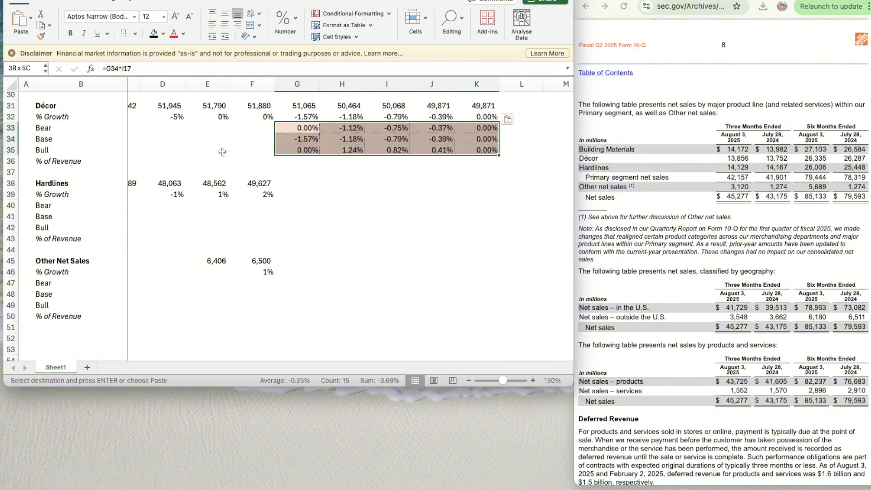
key("Down")
key("Down")
key("Down")
key("Down")
key("Down")
key("Down")
key("Down")
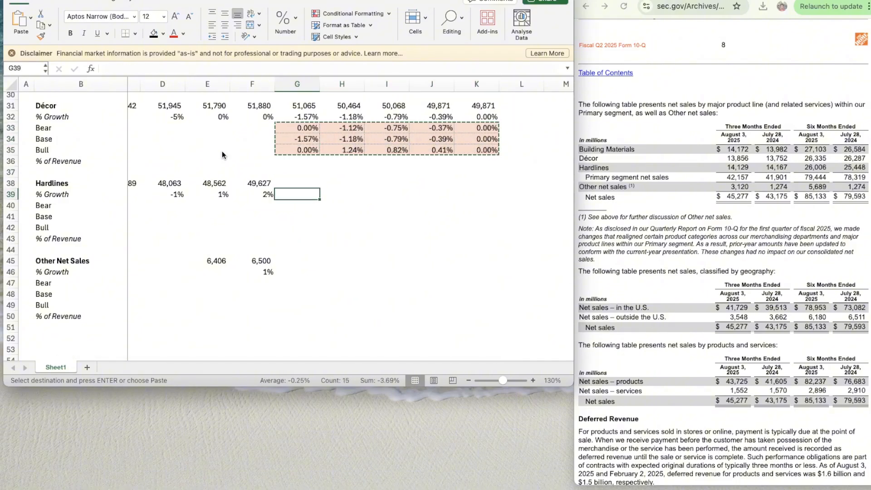
key("shift+Down")
key("shift+Down")
key("shift+Right")
key("shift+Right")
key("shift+Right")
key("shift+Right")
key("shift+Right")
key("shift+Left")
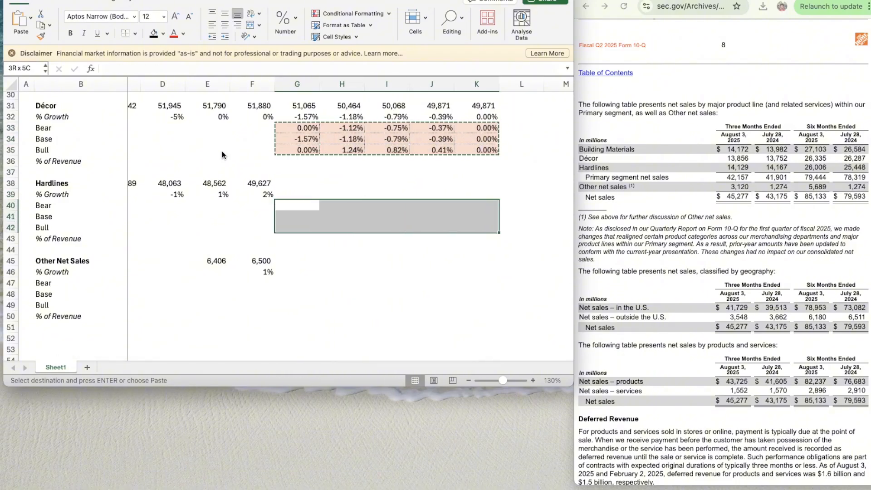
key("super+v")
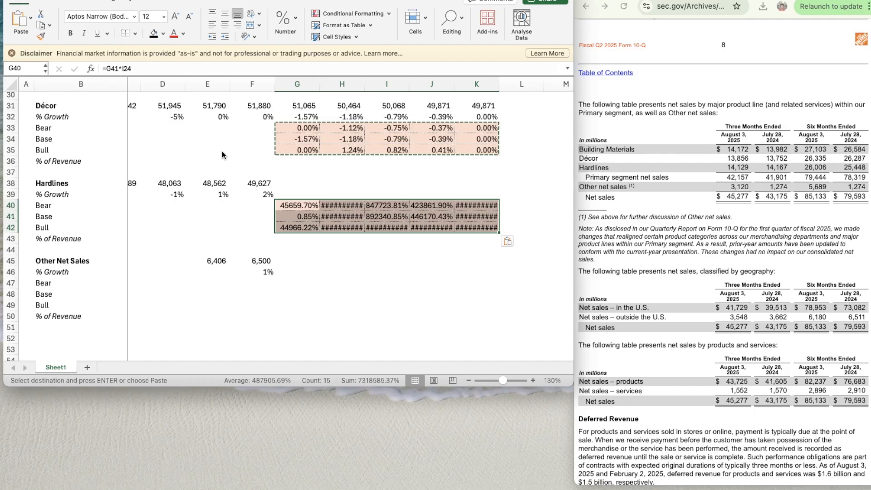
- Undo the paste into the Hardlines scenario rows
key("Up")
key("Up")
key("Down")
key("Down")
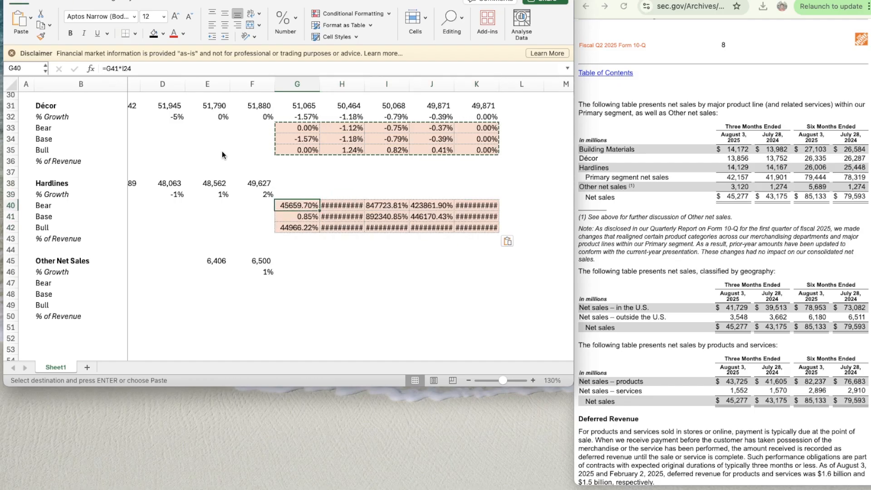
key("super+z")
- Copy the Décor scenario growth block G33:K35 again and paste it into the Hardlines block starting at G40
key("Up")
key("Up")
key("Up")
key("Up")
key("Up")
key("Up")
key("Up")
key("Up")
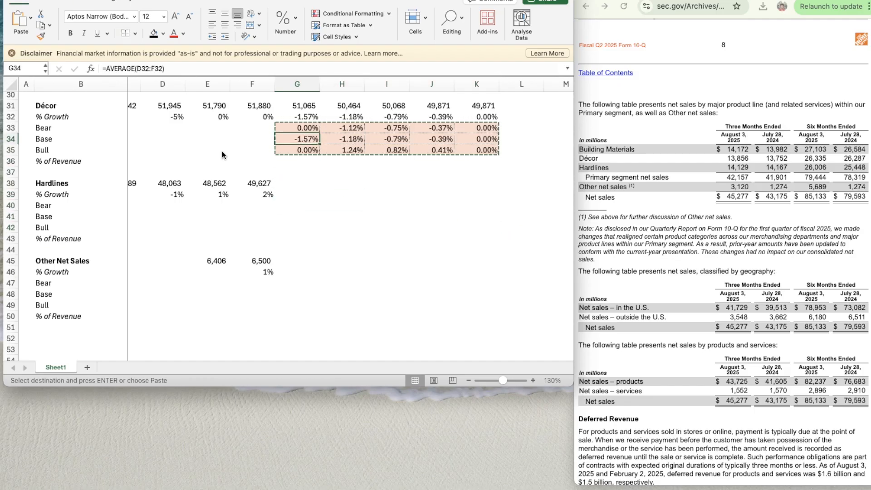
key("Down")
key("shift+Down")
key("shift+Down")
key("shift+Right")
key("shift+Right")
key("shift+Right")
key("shift+Right")
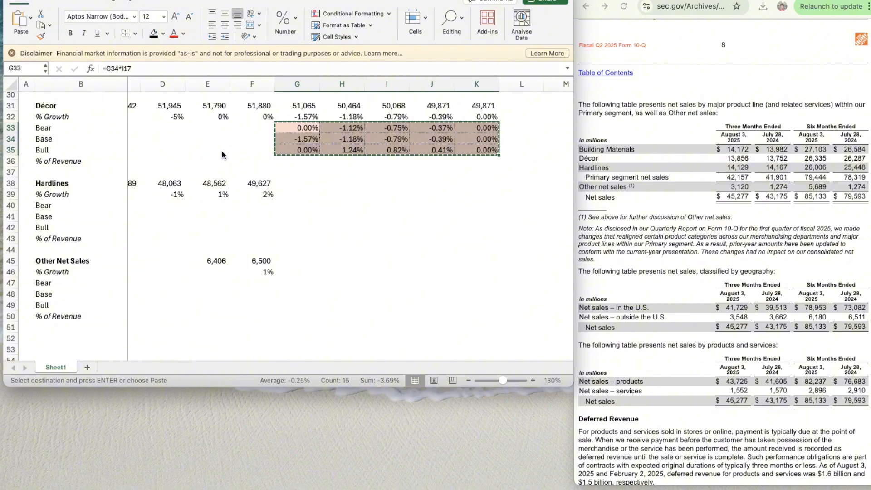
key("Down")
key("Down")
key("Down")
key("Down")
key("Down")
key("Down")
key("Down")
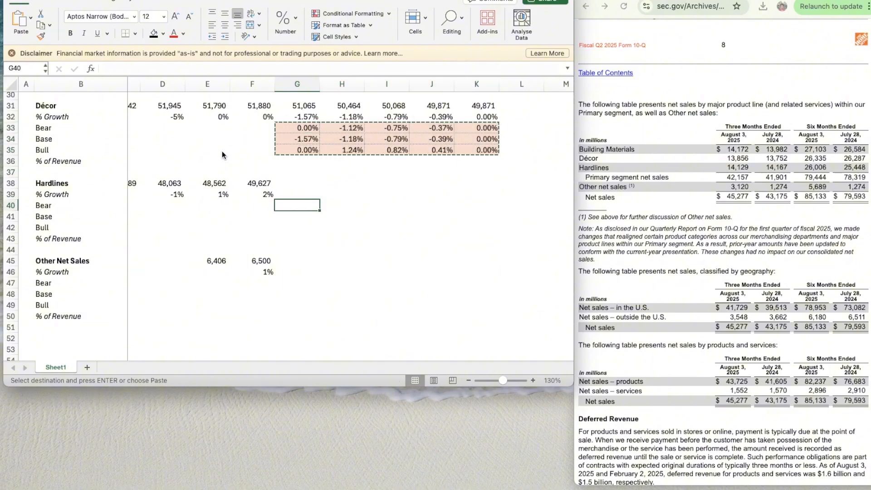
key("super+v")
key("Down")
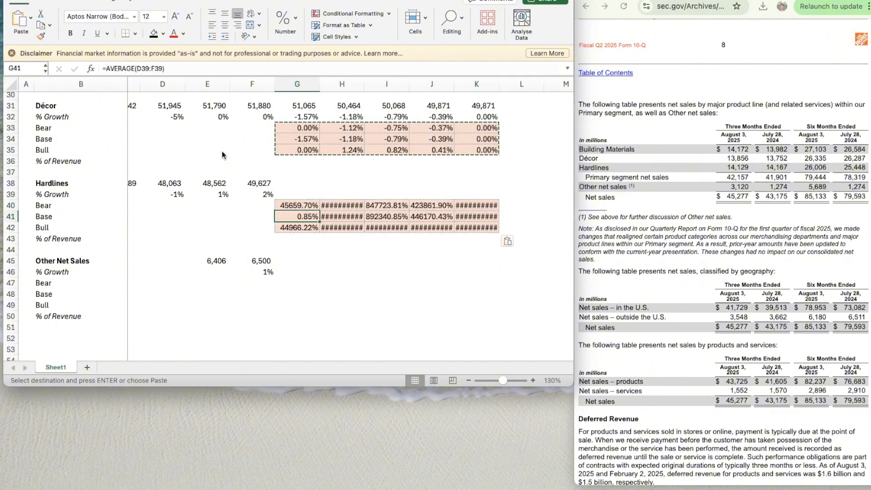
- Set the Décor Base growth assumption in G11 to 0.5%
key("Right")
key("Right")
scroll(227, 155, "up", 10)
left_click(335, 206)
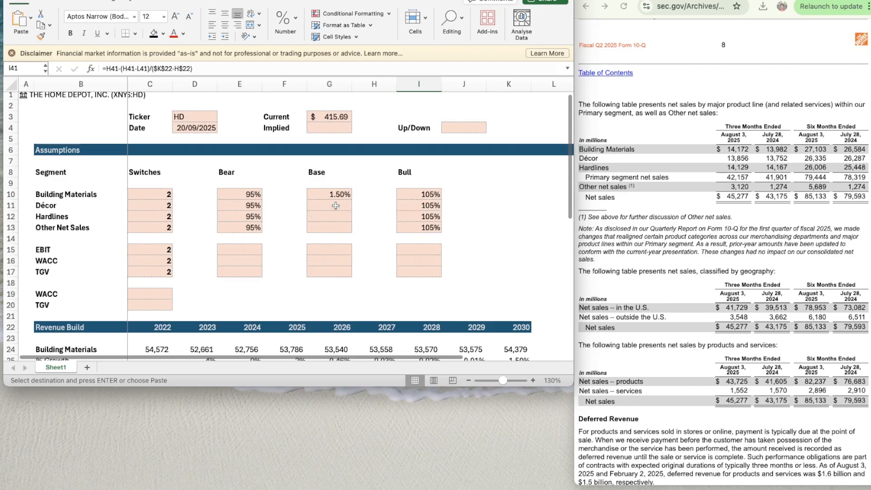
key("Up")
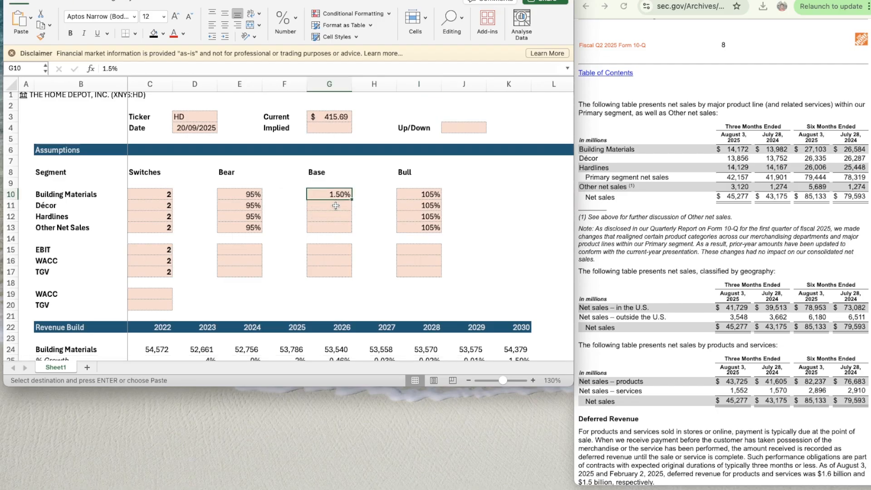
left_click(335, 205)
scroll(416, 276, "down", 5)
scroll(332, 211, "up", 5)
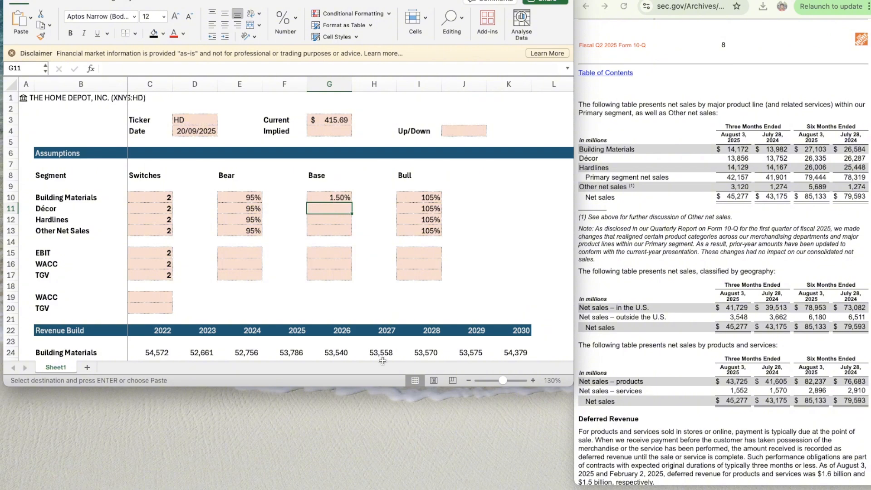
scroll(330, 284, "down", 5)
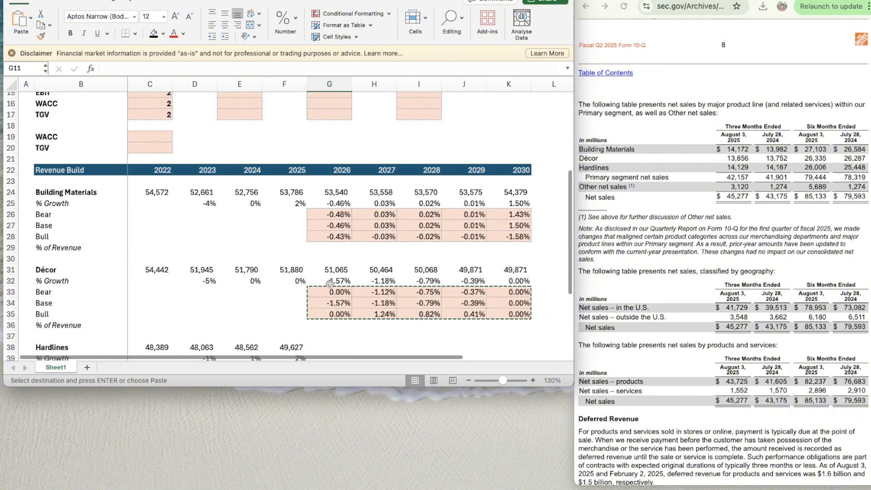
scroll(329, 283, "up", 4)
type("0.5")
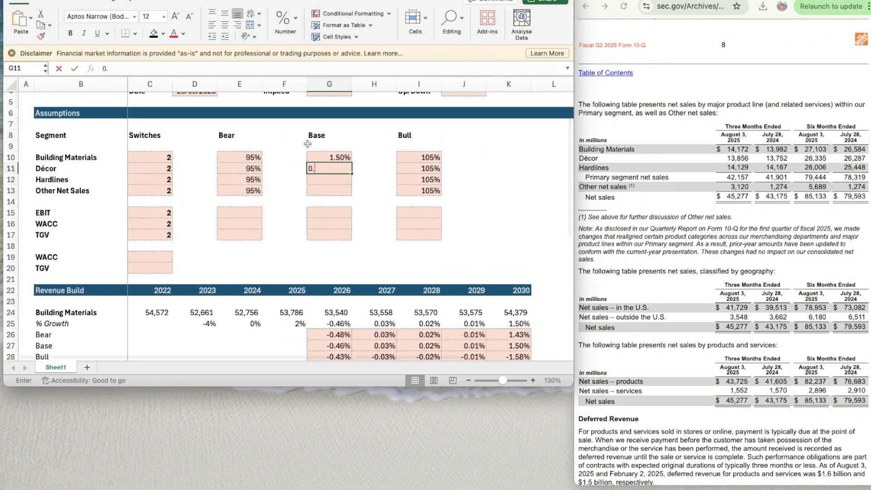
key("Return")
- Link the Décor 2030 Base growth in K34 to the assumption with =G11
scroll(379, 302, "down", 5)
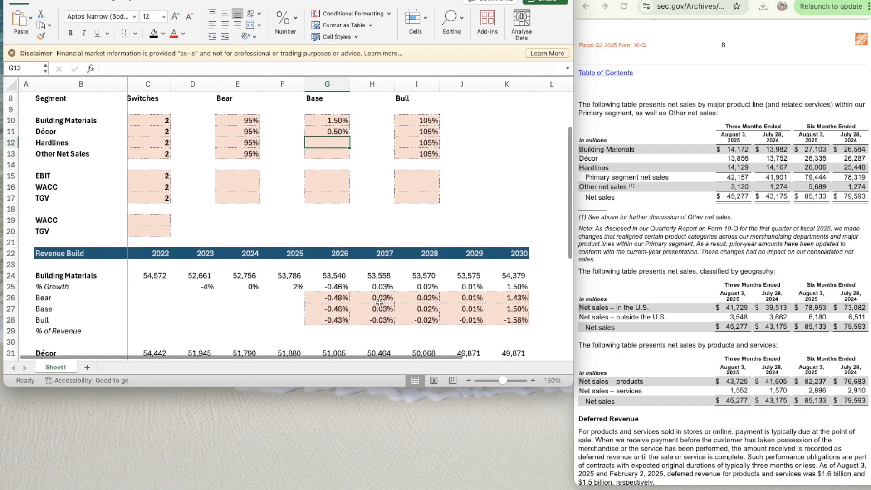
scroll(486, 305, "right", 1)
left_click(486, 305)
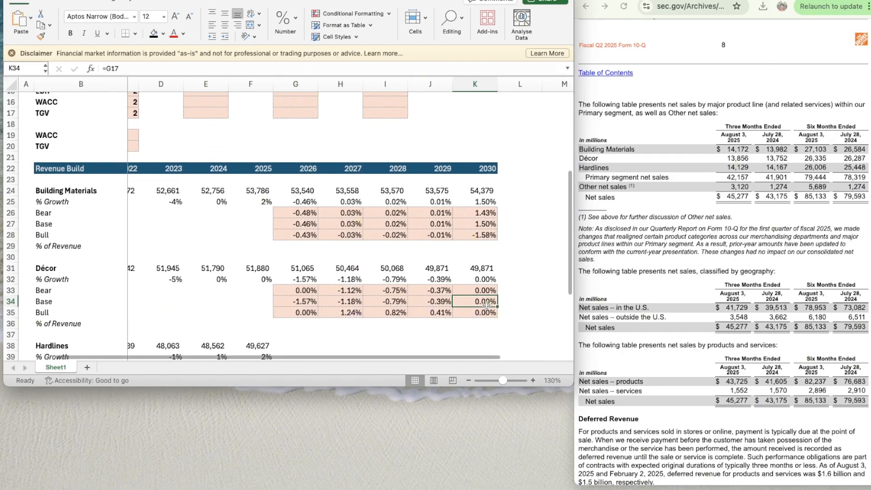
type("=G11")
key("Return")
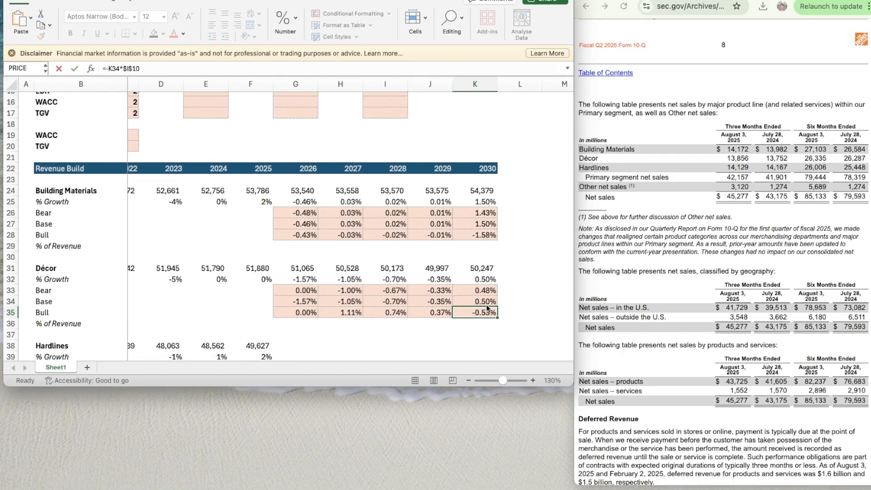
- Correct the Décor 2026 Bear growth formula in G33 to =G34*I10
key("Up")
key("Left")
key("Left")
key("Left")
key("Left")
key("Up")
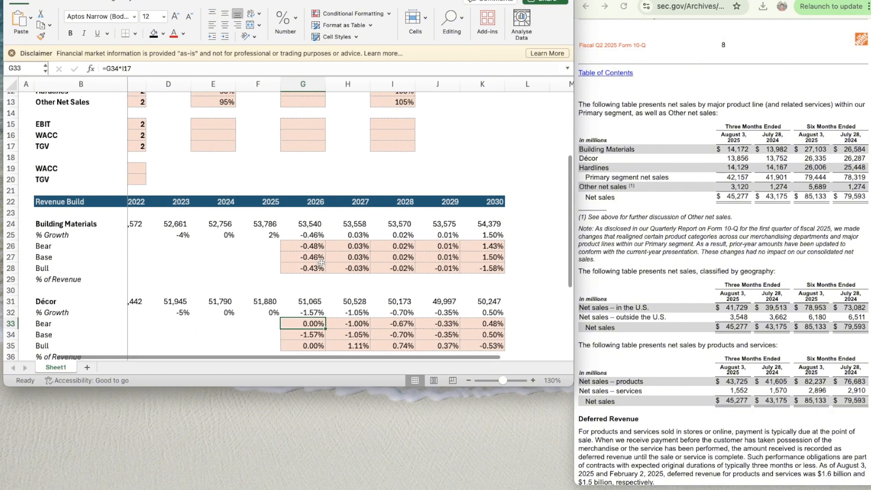
scroll(321, 262, "up", 5)
scroll(321, 262, "left", 1)
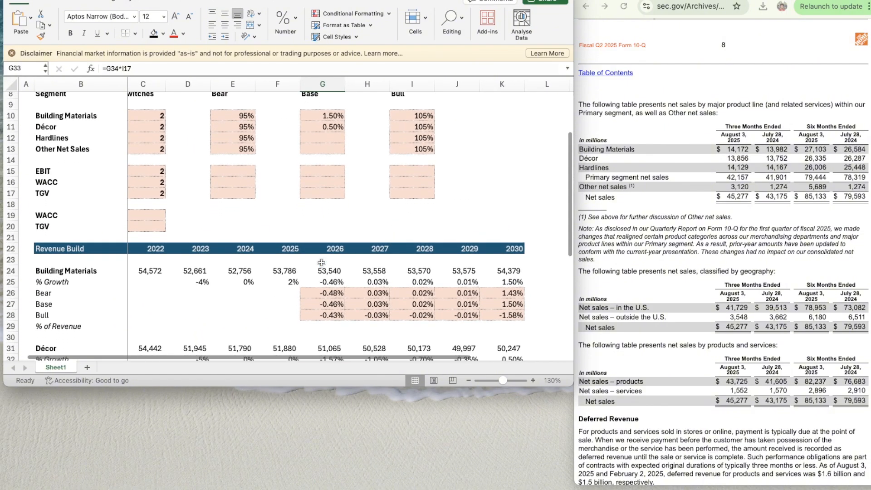
left_click(142, 69)
key("BackSpace")
type("0")
key("Return")
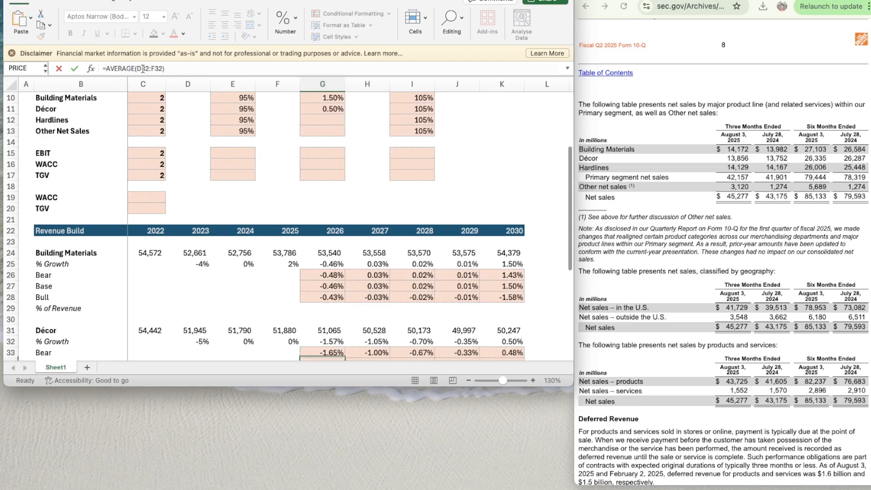
- Correct the Décor 2026 Bull growth formula in G35 to =G34*E10
scroll(332, 227, "down", 5)
left_click(332, 230)
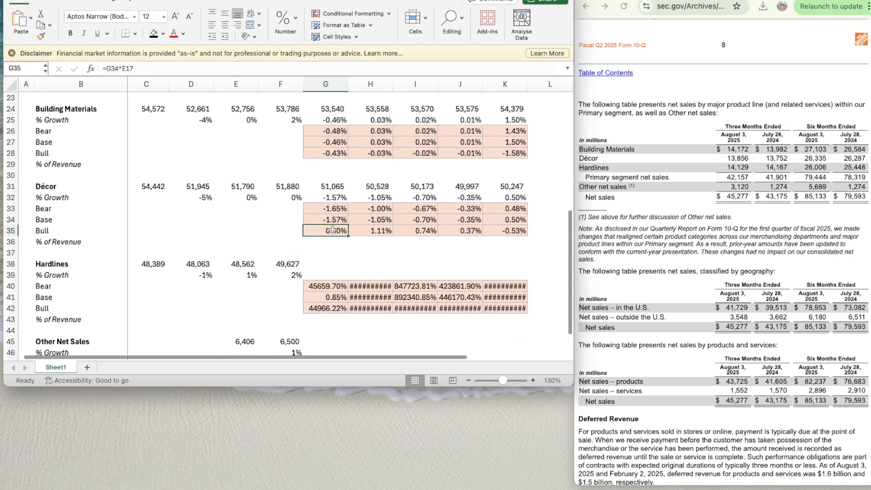
left_click(142, 69)
key("BackSpace")
type("0")
key("Return")
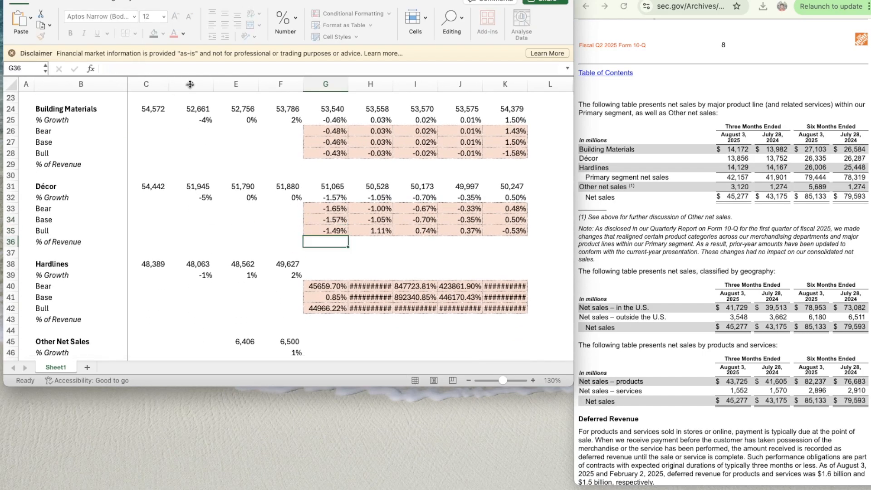
key("Left")
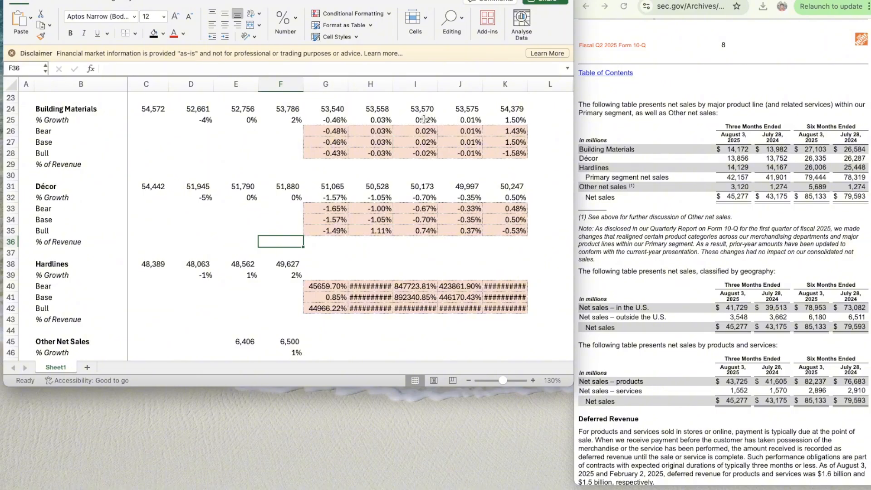
- Set the Décor Bear multiplier in E11 to 105%
scroll(437, 121, "up", 10)
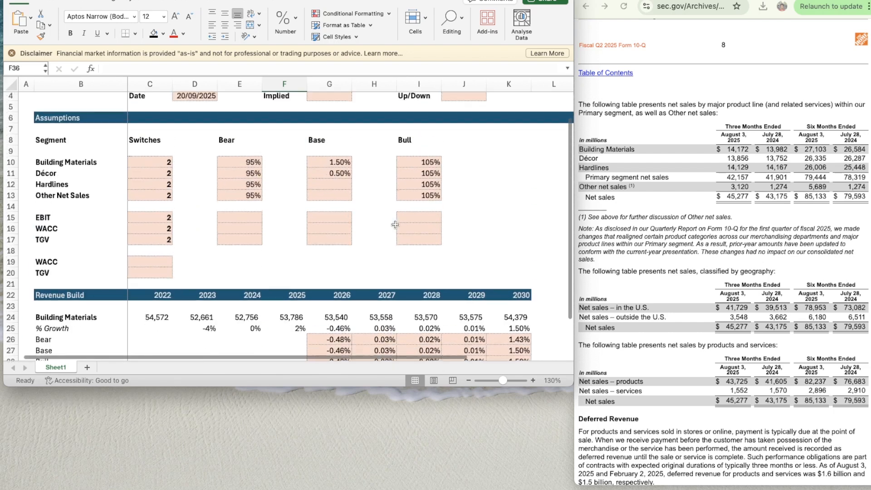
left_click(227, 173)
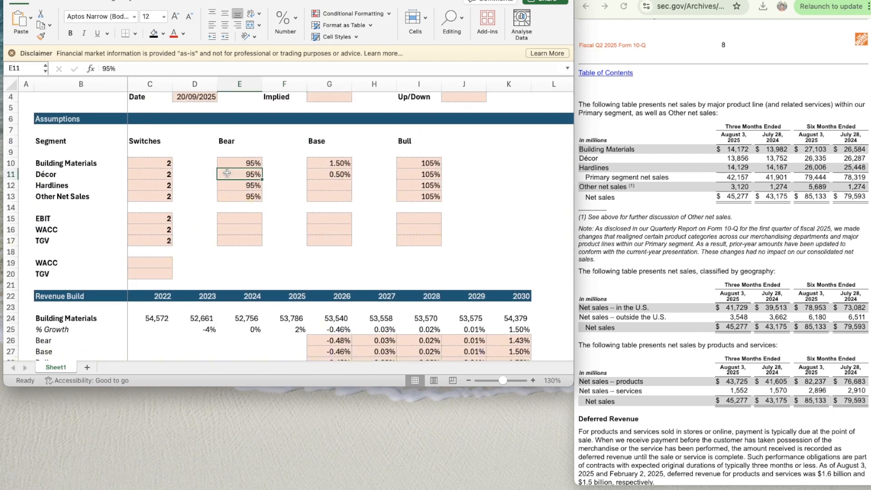
type("105%")
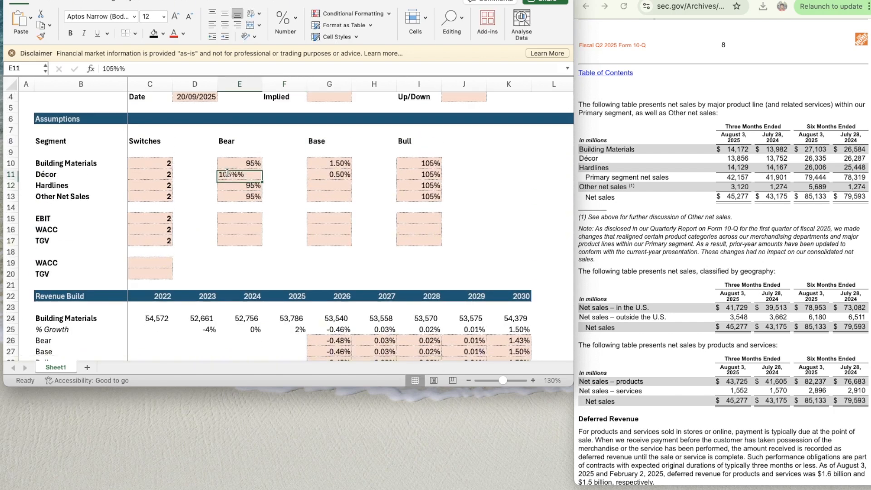
type("10")
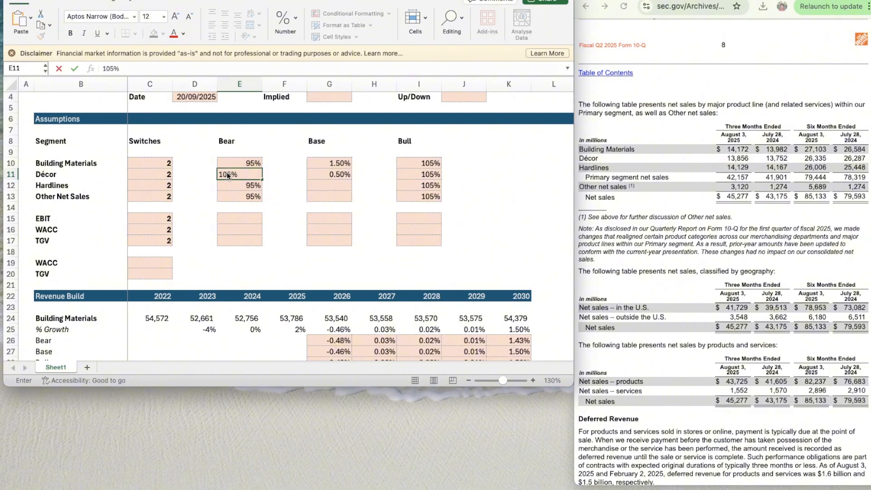
key("Return")
- Set the Décor Bull multiplier in I11 to 95%
key("Up")
key("Right")
key("Right")
key("Right")
key("Right")
type("95")
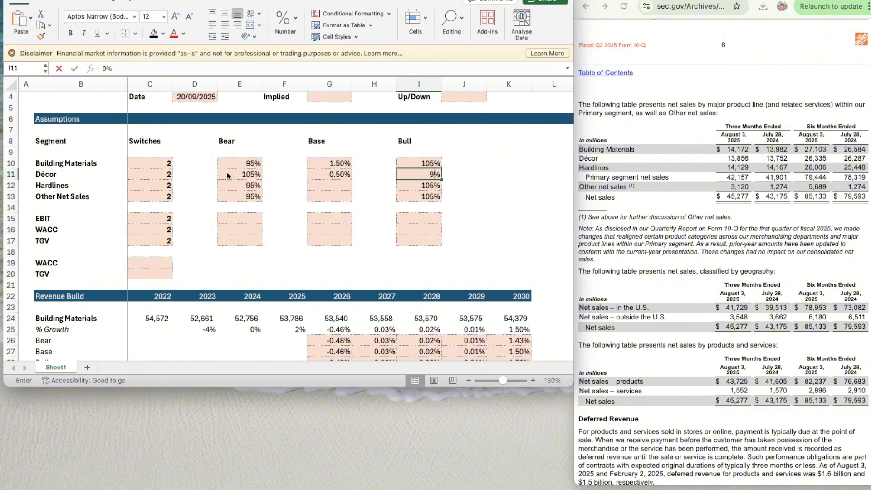
key("Return")
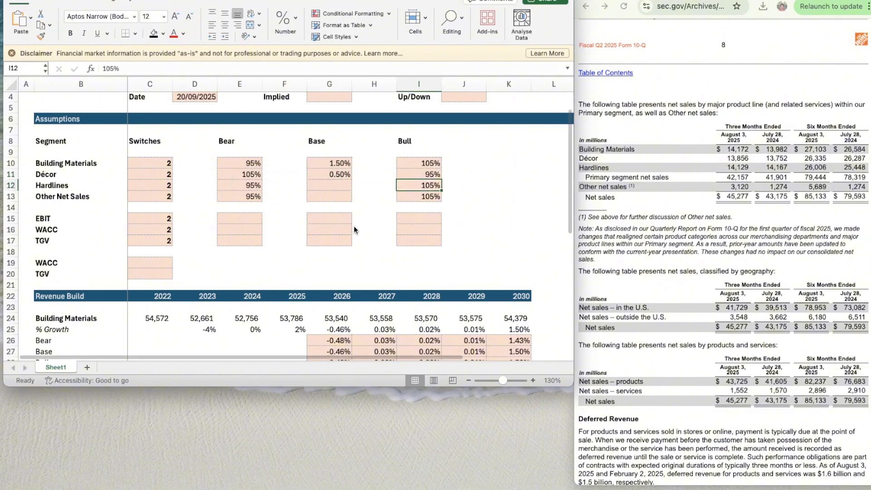
- Change the Décor 2026 Bear growth formula in G33 to =G34*$E$11
scroll(345, 282, "down", 10)
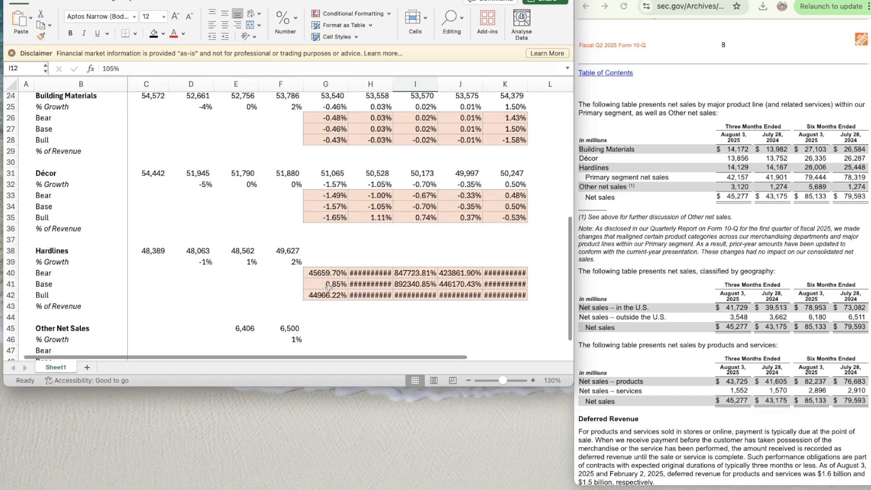
left_click(330, 286)
left_click(338, 209)
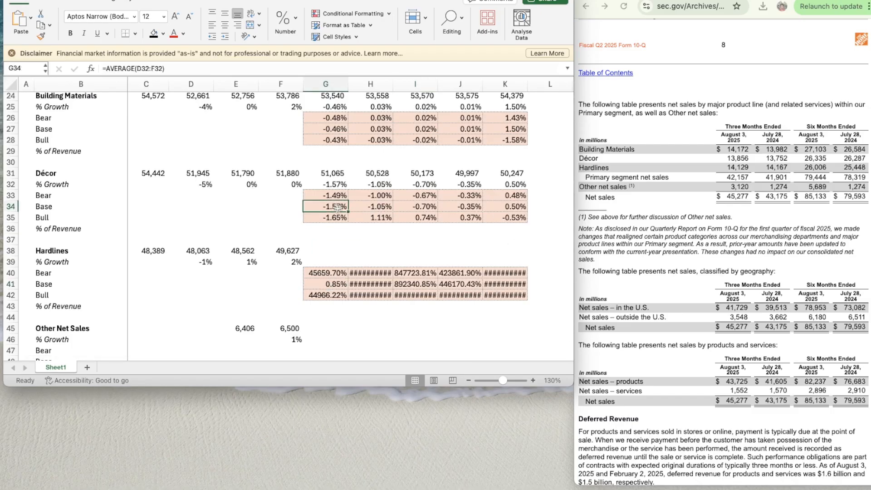
scroll(337, 208, "up", 2)
scroll(338, 209, "right", 1)
key("Up")
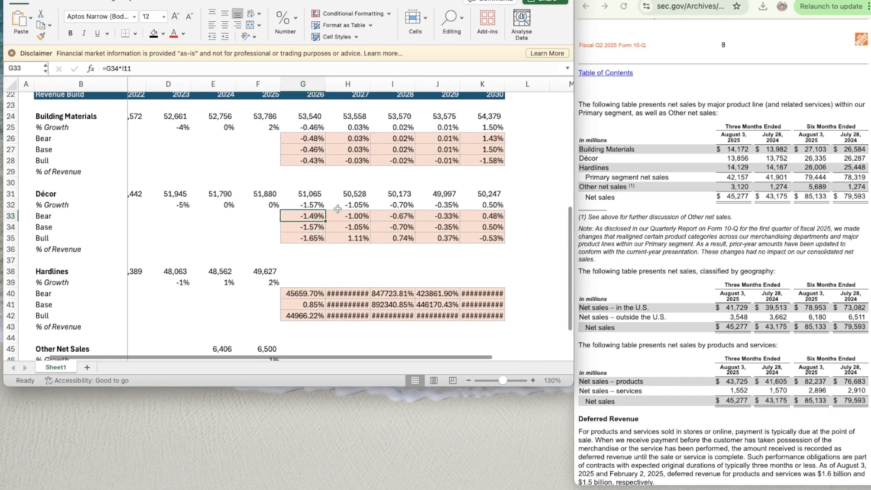
key("shift+Right")
key("shift+Left")
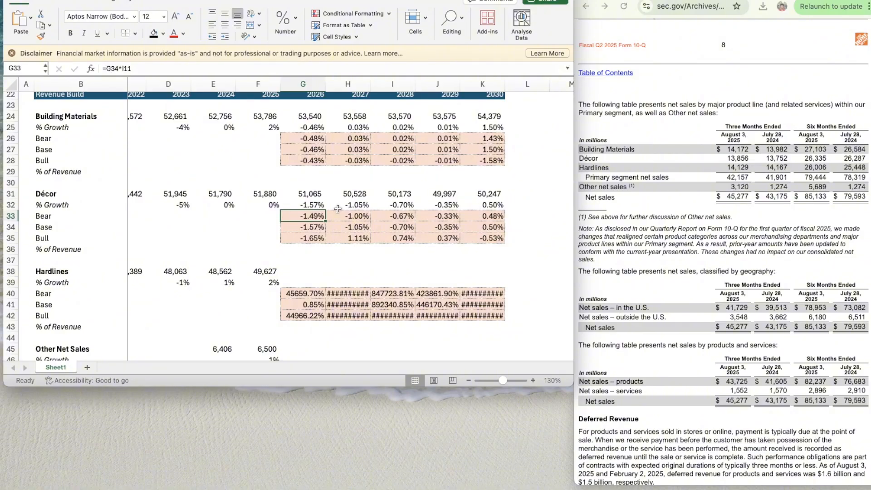
left_click(125, 68)
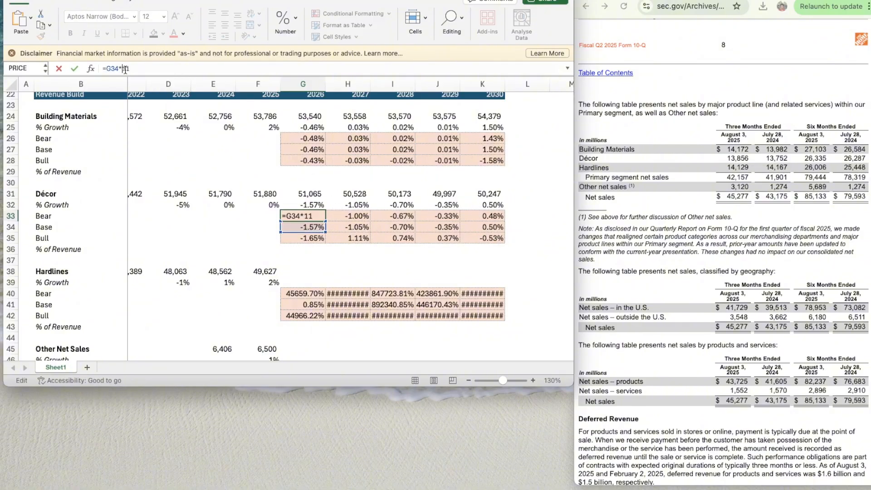
key("BackSpace")
type("E$")
key("ctrl+Return")
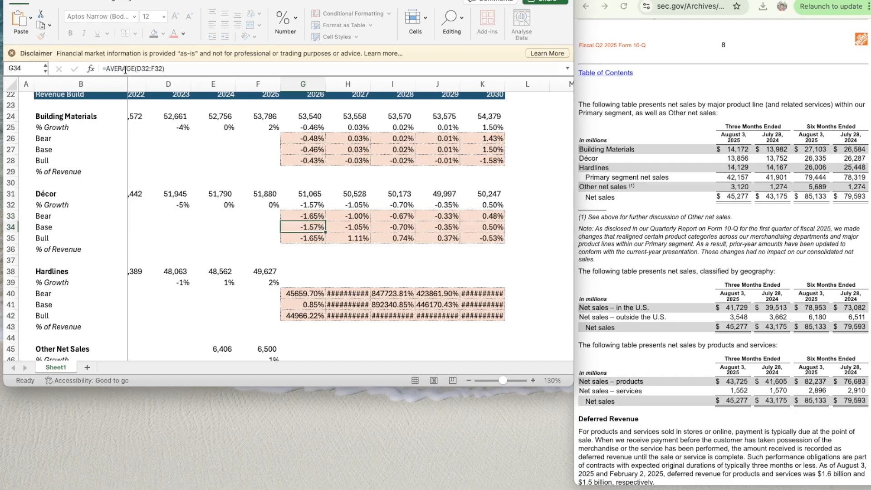
- Copy the Décor 2026 Bear growth formula from G33 across to 2027–2029 in H33:J33
key("super+c")
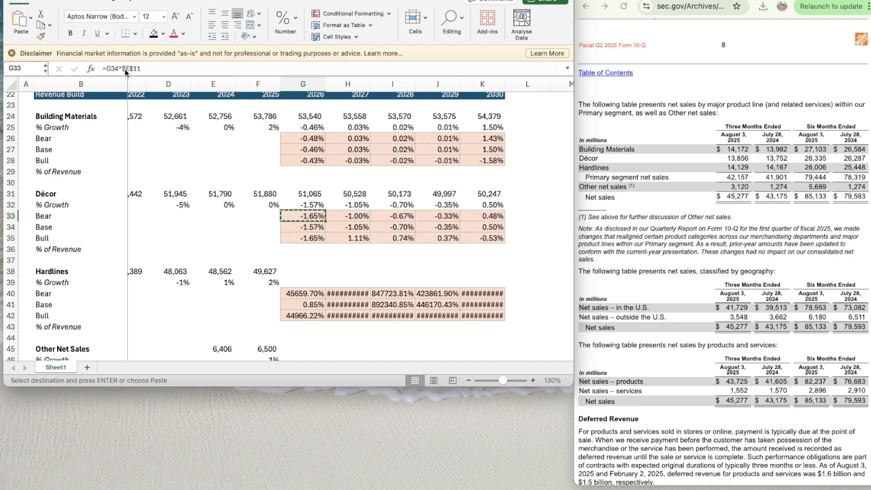
key("shift+Right")
key("shift+Right")
key("shift+Right")
key("super+v")
- Change the Décor 2030 Bear growth formula in K33 to =K34*$I$10
key("Right")
key("Right")
key("Right")
key("Right")
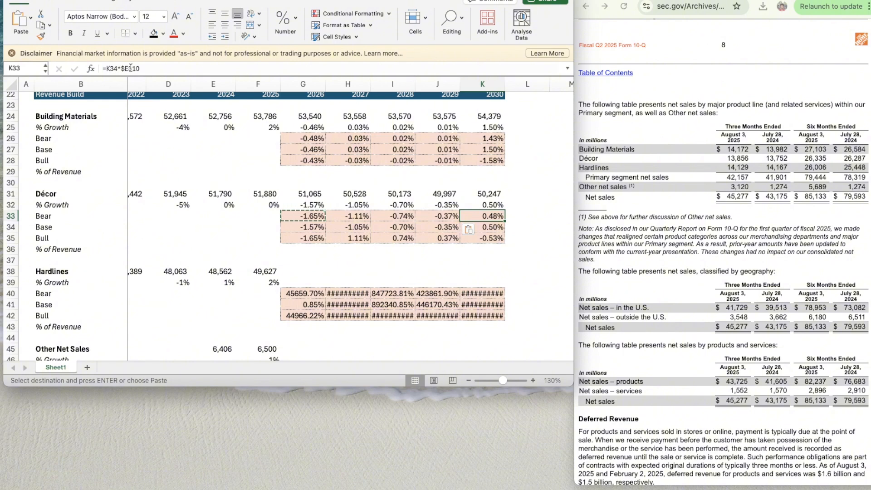
left_click(128, 68)
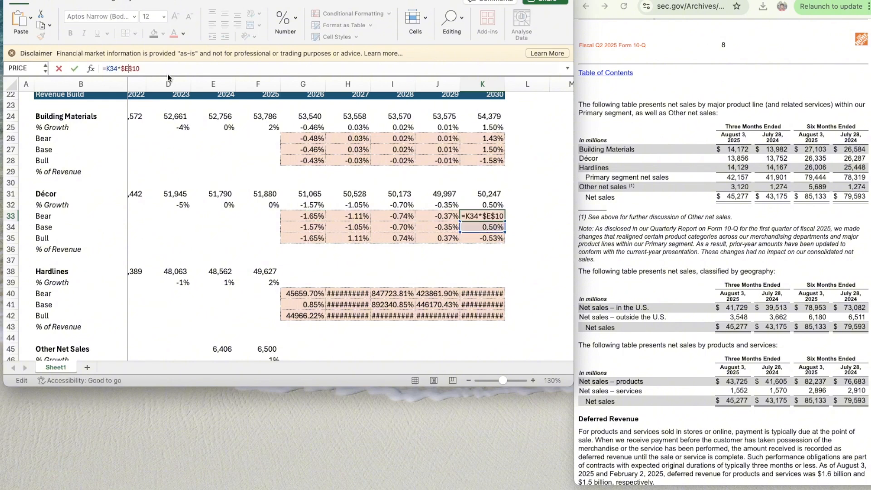
key("BackSpace")
type("I")
key("Return")
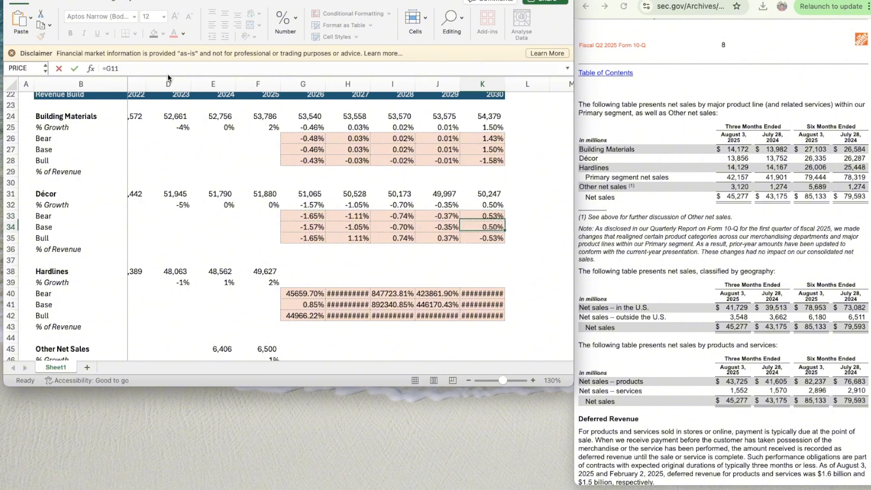
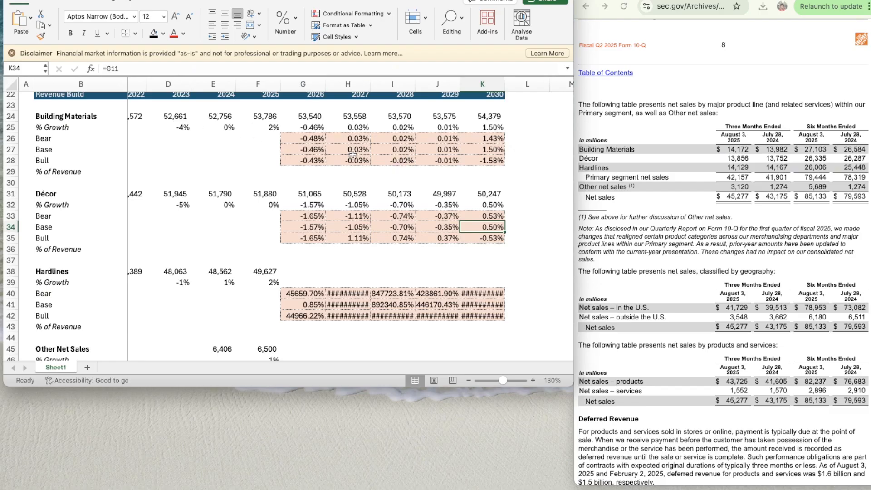
- Change the Décor 2030 Bear growth formula in K33 to =K34*$E$10
left_click(476, 216)
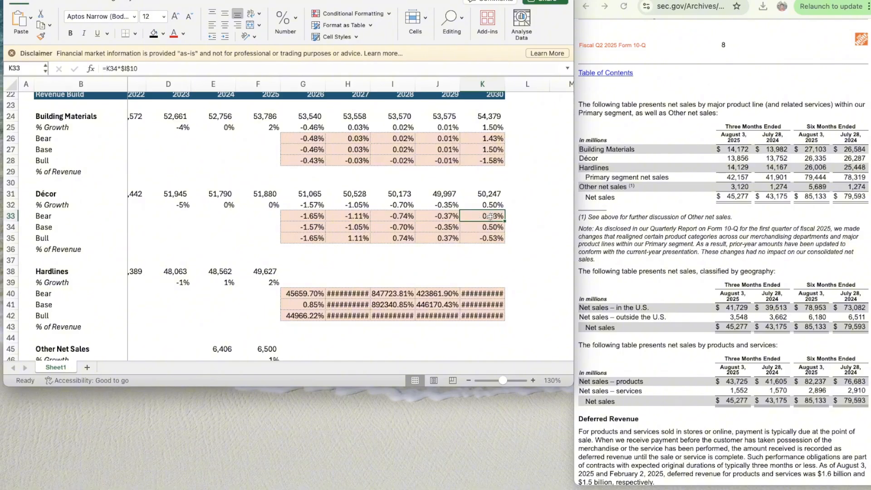
left_click(128, 68)
key("BackSpace")
type("h")
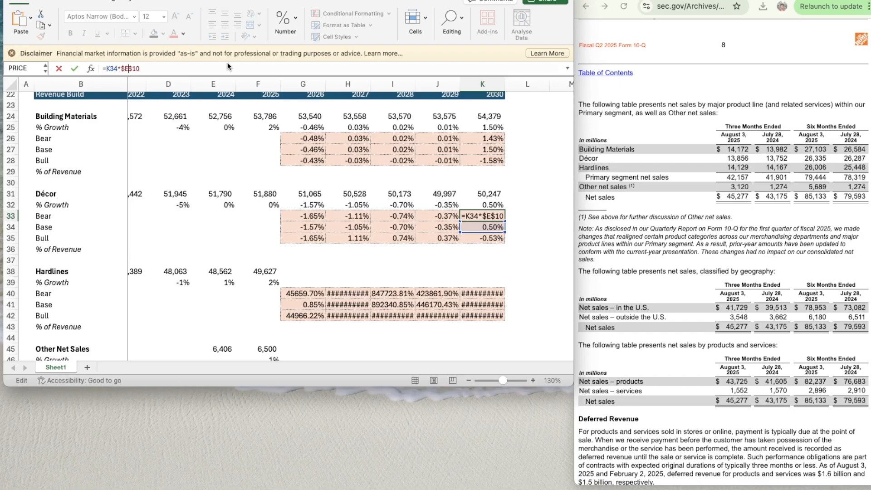
key("Return")
key("Down")
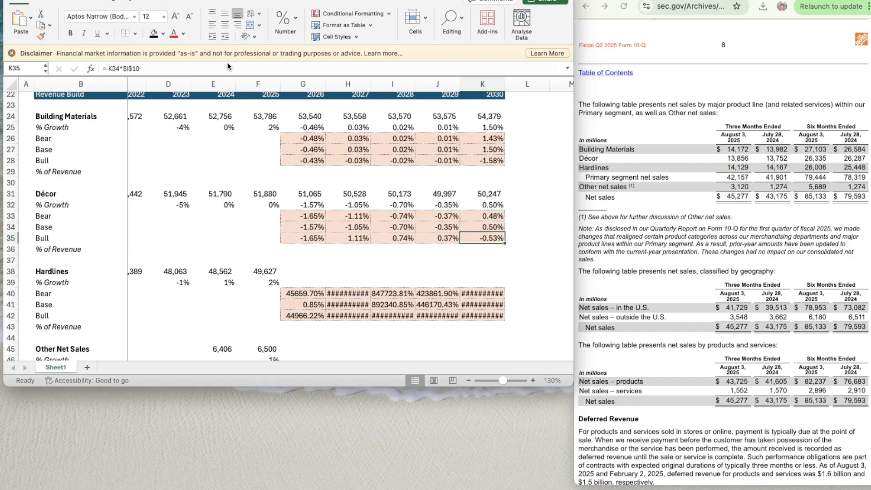
- Change the Décor 2030 Bear growth formula in K33 to =K34*$I$11
left_click(481, 216)
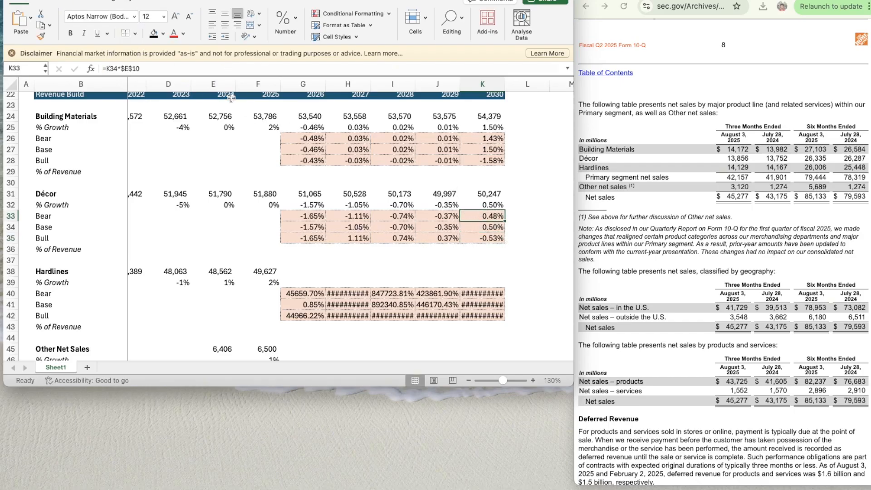
left_click(131, 68)
key("BackSpace")
type("I")
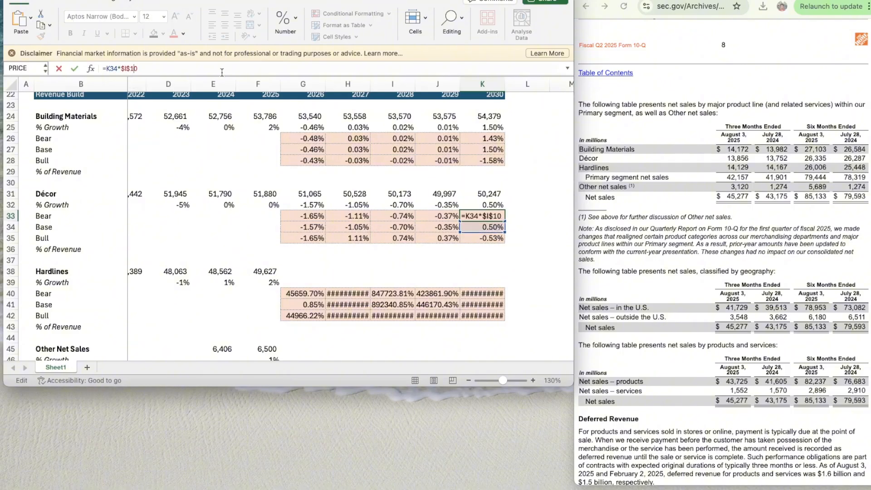
key("Return")
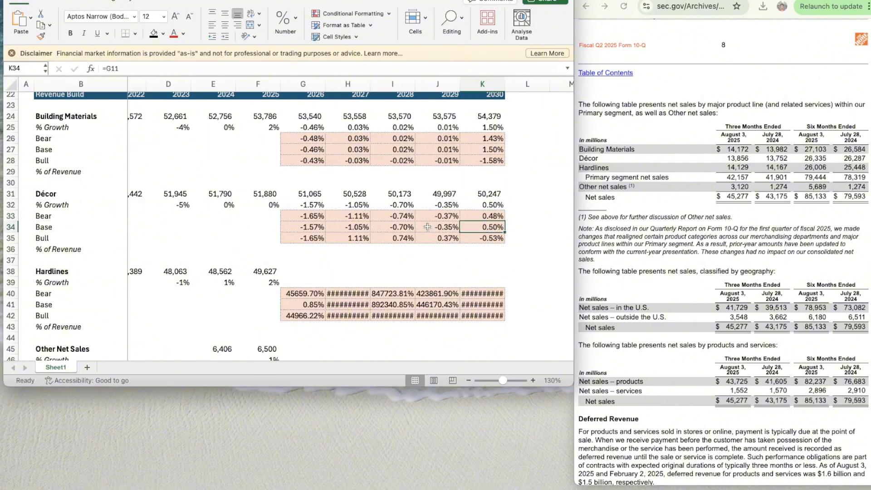
- Change the Décor 2030 Bull growth formula in K35 to =-K34*$E$11
key("Down")
left_click(129, 72)
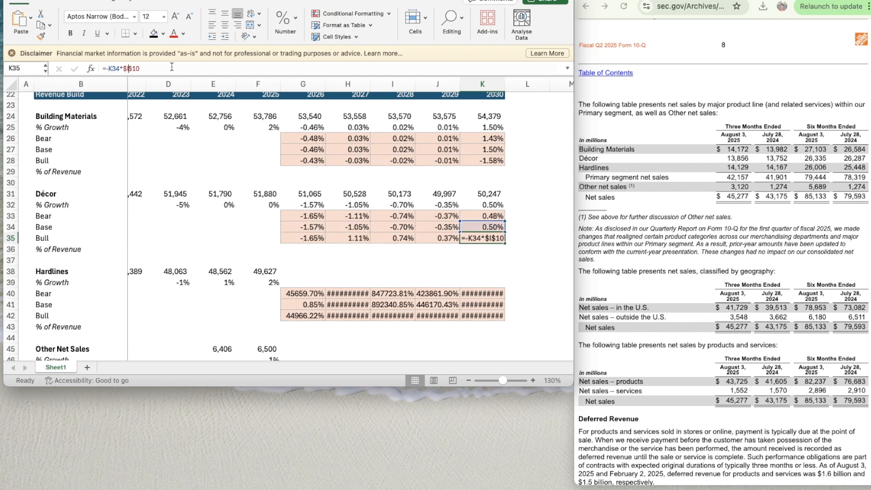
key("BackSpace")
type("E")
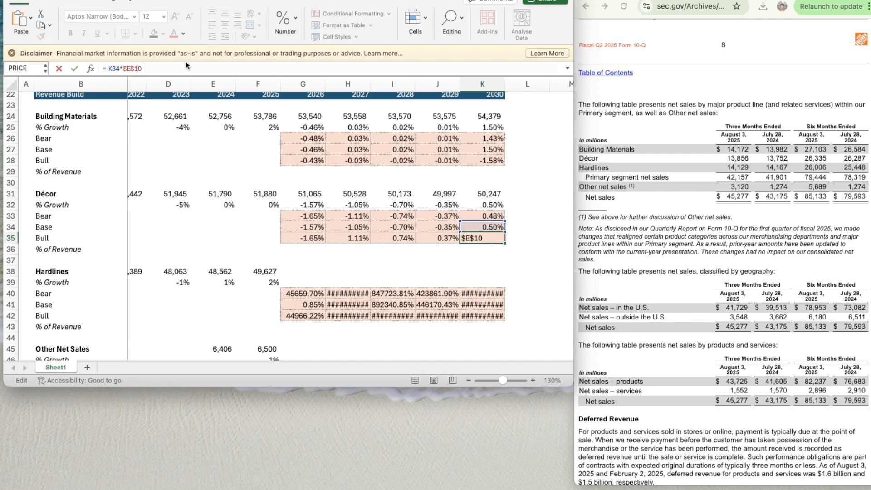
key("Return")
- Make the multiplier reference absolute in the Décor 2026 Bull growth formula in G35, giving =G34*$E$11
key("Up")
key("Left")
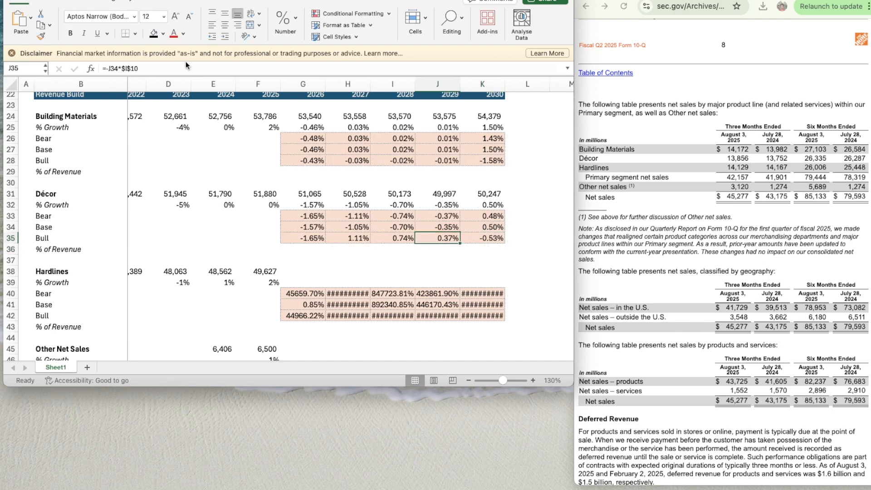
key("Left")
key("Left")
key("Left")
key("Right")
key("Left")
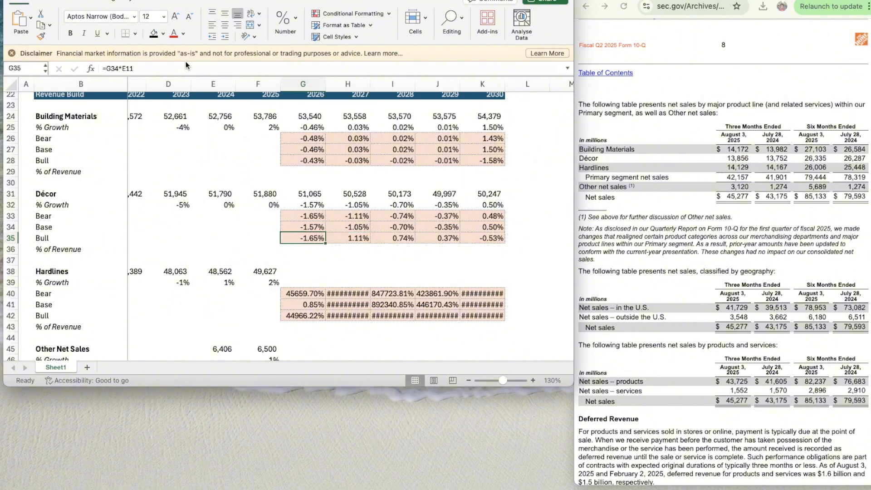
left_click(123, 68)
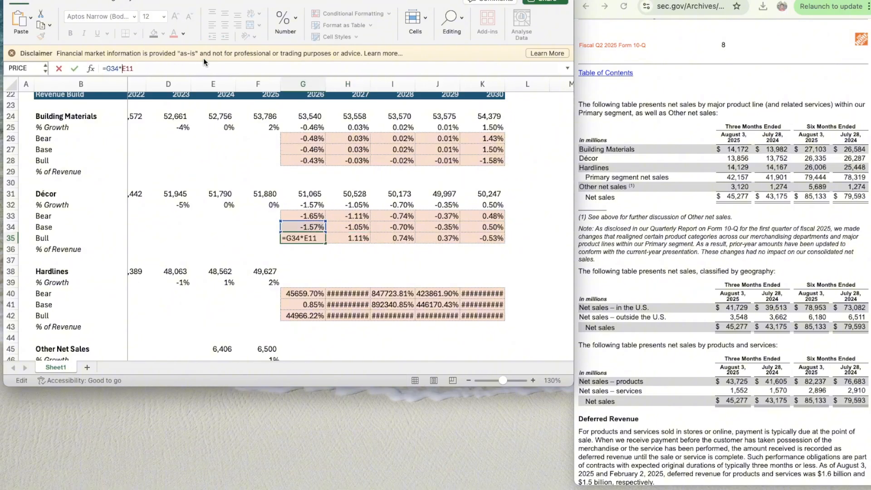
type("$")
key("Right")
type("$")
key("Return")
key("Up")
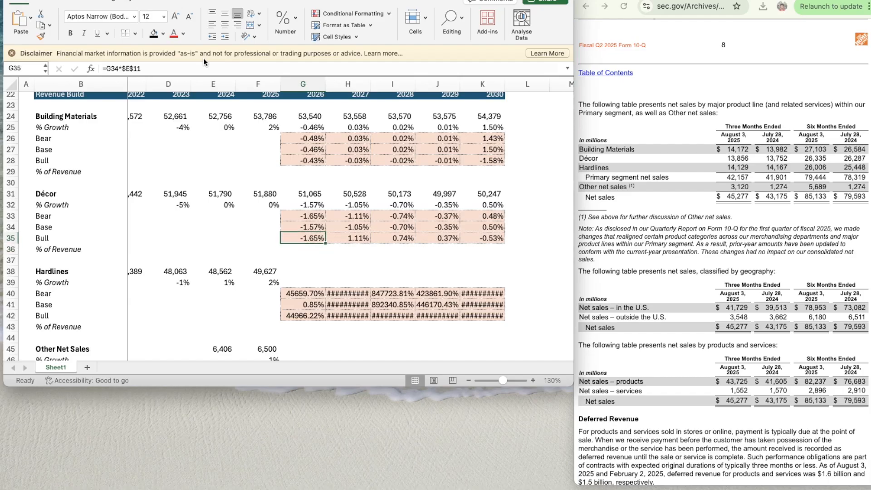
- Copy the Décor 2026 Bull growth formula from G35 across to 2027–2029 in H35:J35
key("super+c")
key("shift+Right")
key("shift+Right")
key("shift+Right")
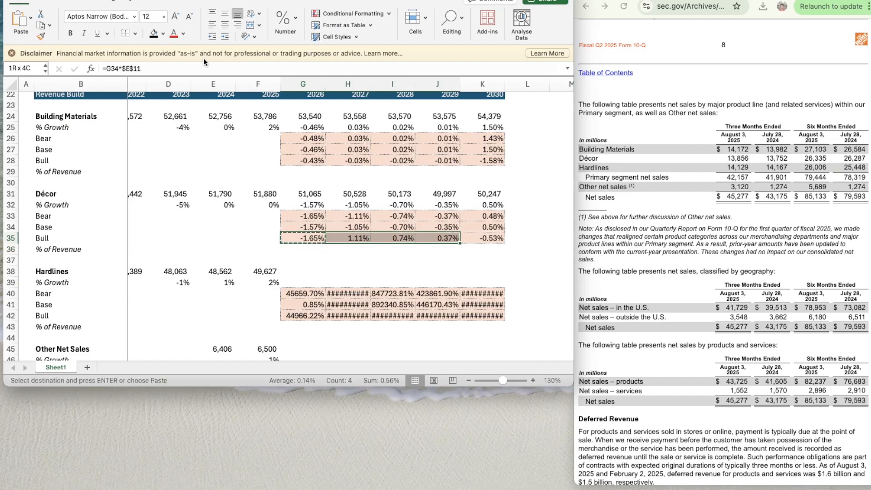
key("super+v")
key("Right")
key("Right")
key("Right")
key("Right")
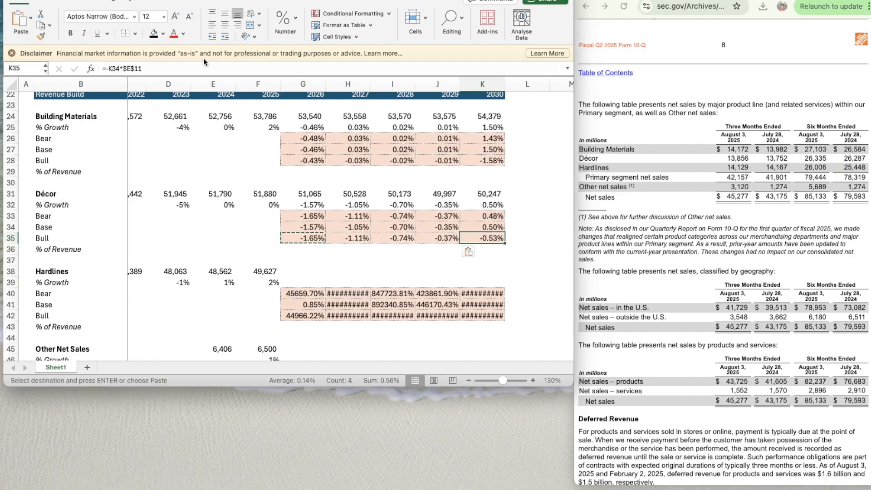
- Replace the Décor 2030 Bull growth formula in K35 with =K34*$E$11
scroll(221, 144, "up", 5)
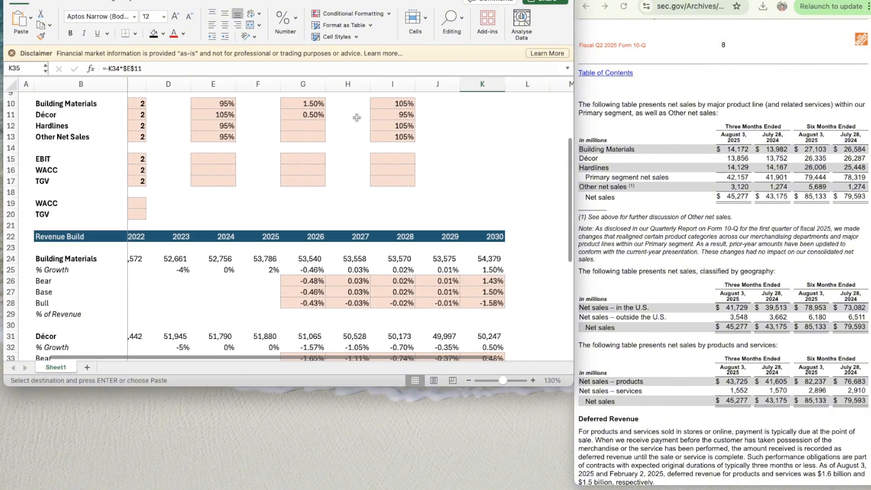
scroll(300, 185, "down", 3)
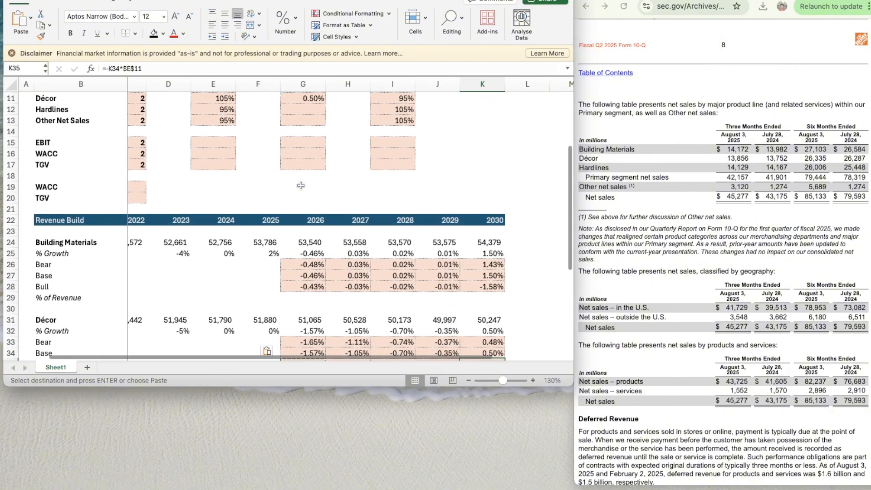
scroll(301, 185, "down", 2)
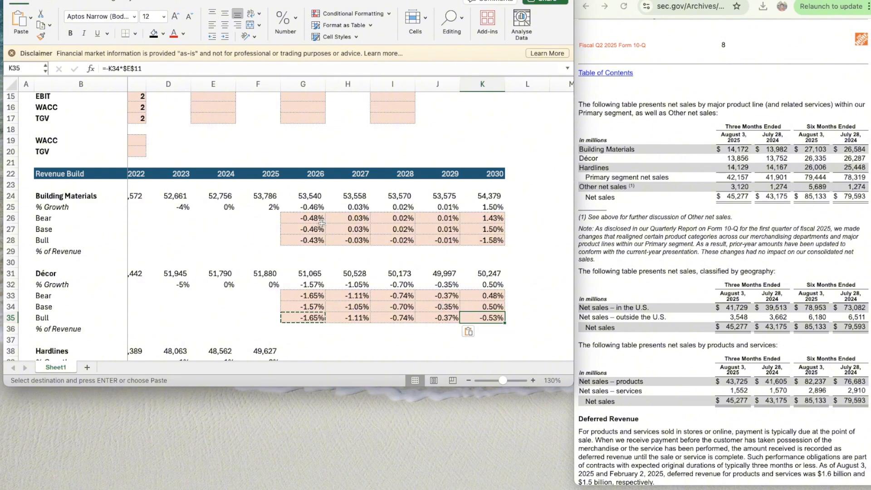
scroll(318, 218, "up", 4)
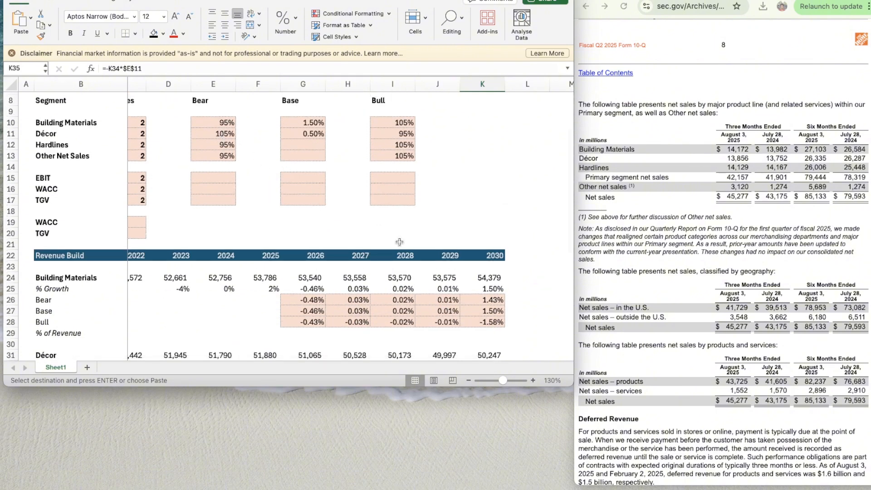
scroll(500, 282, "down", 5)
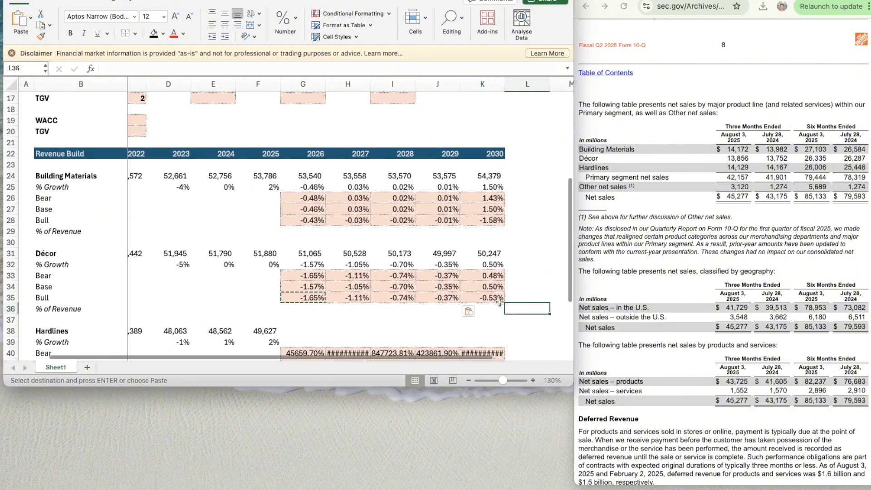
key("Delete")
type("=")
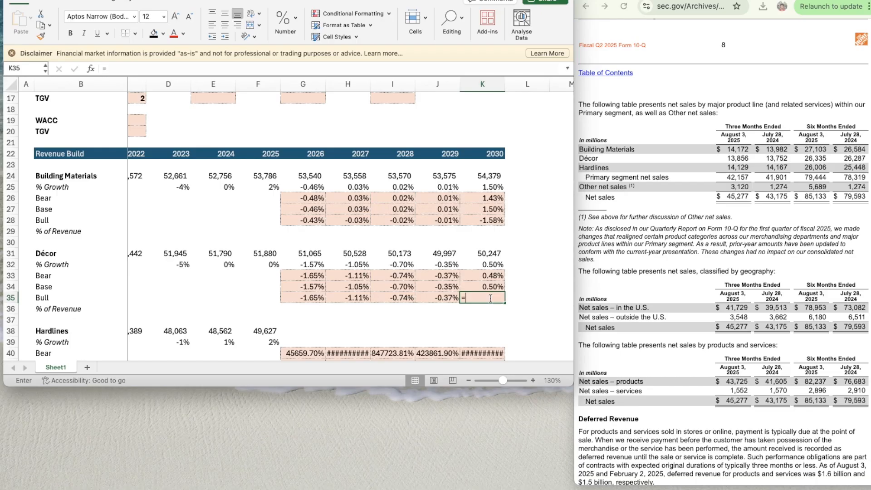
key("Up")
type("*")
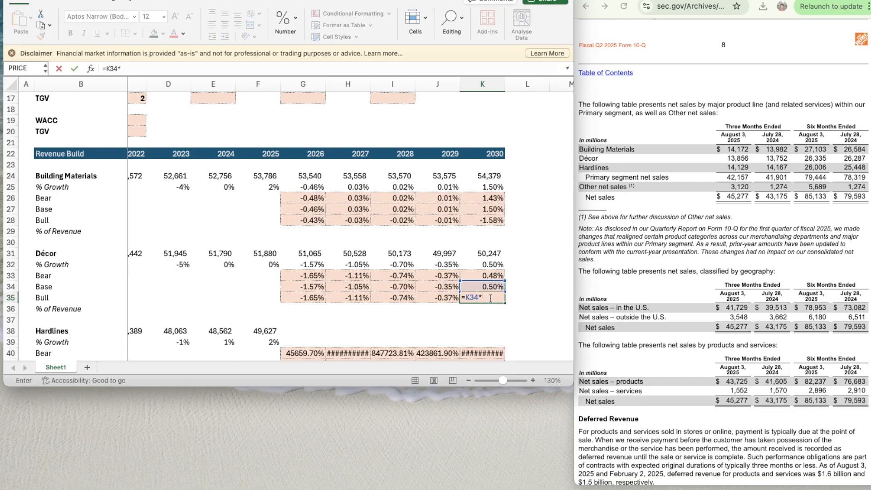
type("$E11")
type("$11")
key("Return")
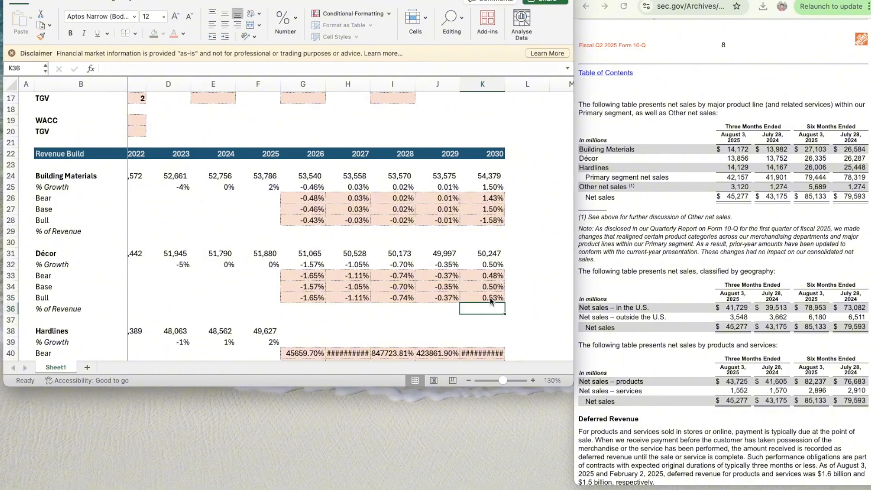
- Review the multiplier references in the Décor Bull and Bear growth formulas in rows 35 and 33
scroll(410, 252, "down", 1)
scroll(413, 254, "down", 2)
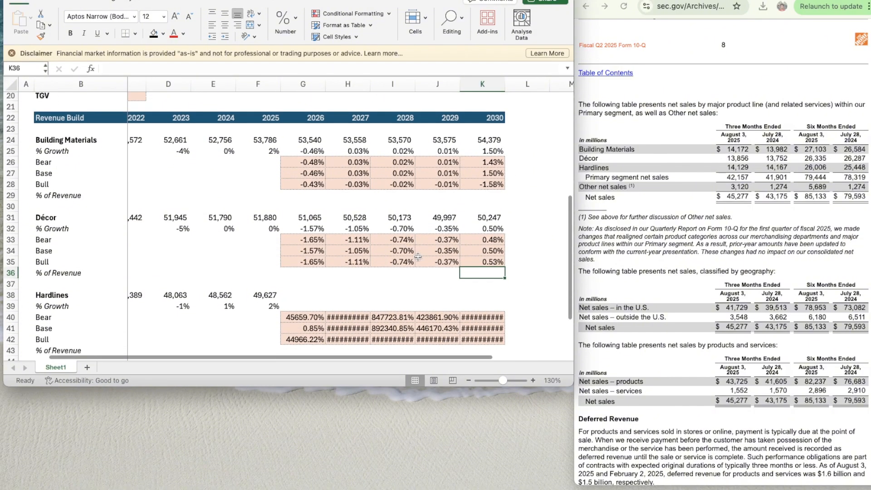
left_click(351, 262)
key("Left")
key("Right")
key("Right")
key("Right")
key("Right")
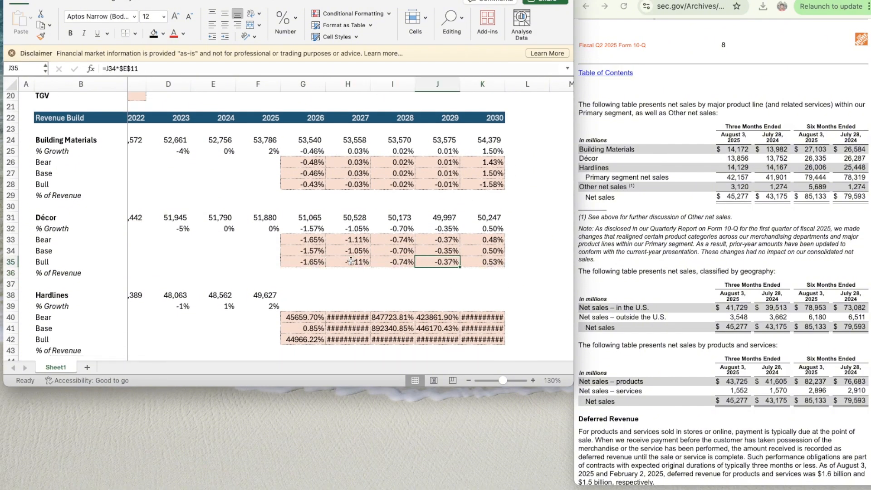
key("Left")
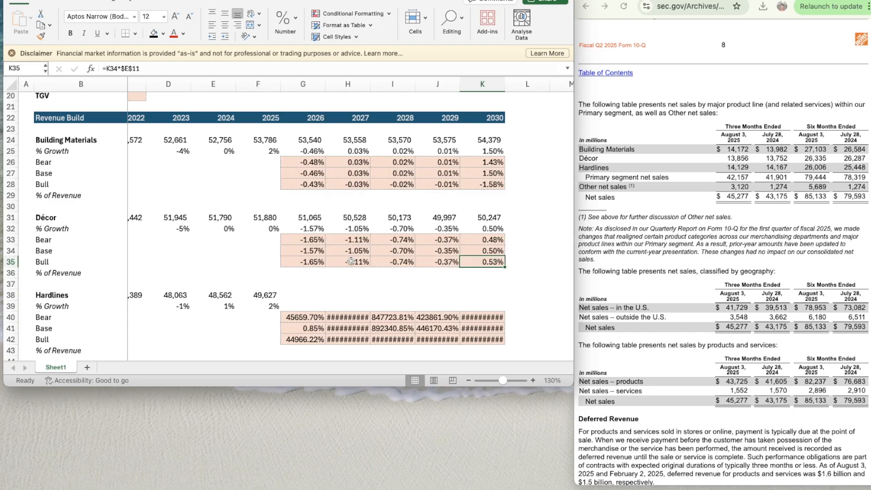
key("Left")
key("Left")
key("Left")
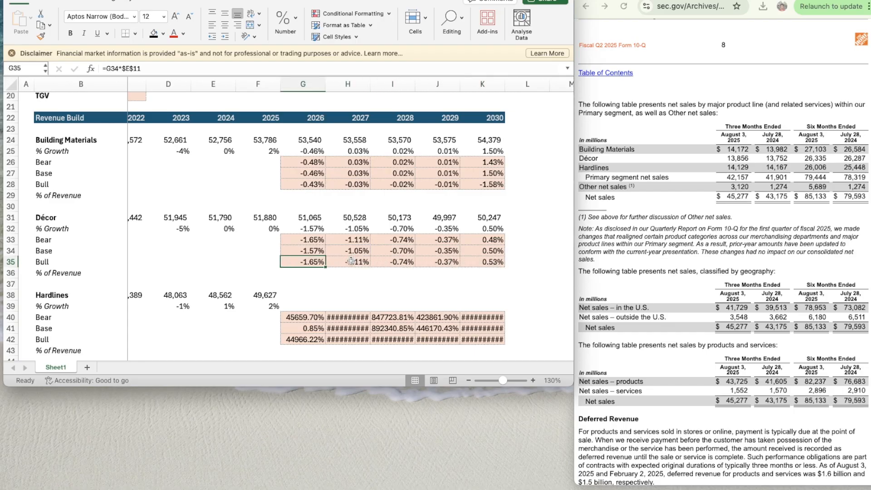
key("Up")
key("Up")
key("Right")
key("Right")
key("Right")
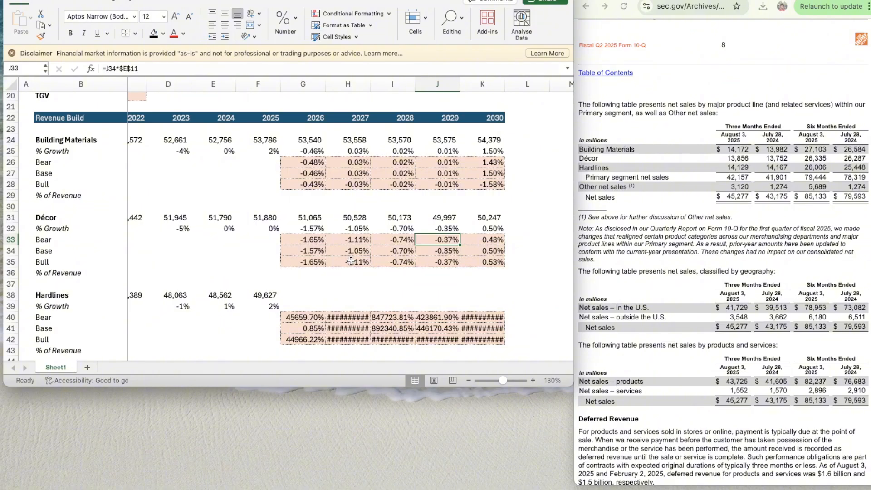
key("Right")
key("Left")
- Change the Décor 2026 Bull growth formula in G35 to =G34*$I$11
key("Down")
key("Down")
key("Left")
key("Left")
key("Left")
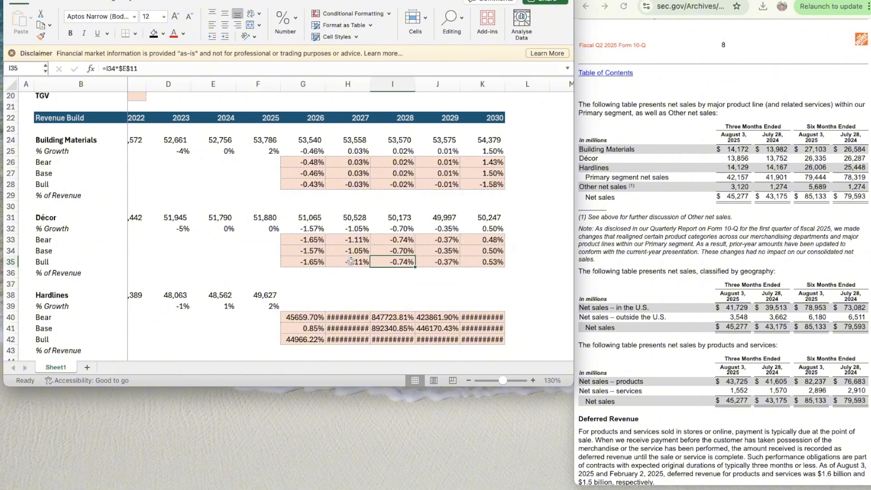
left_click(133, 68)
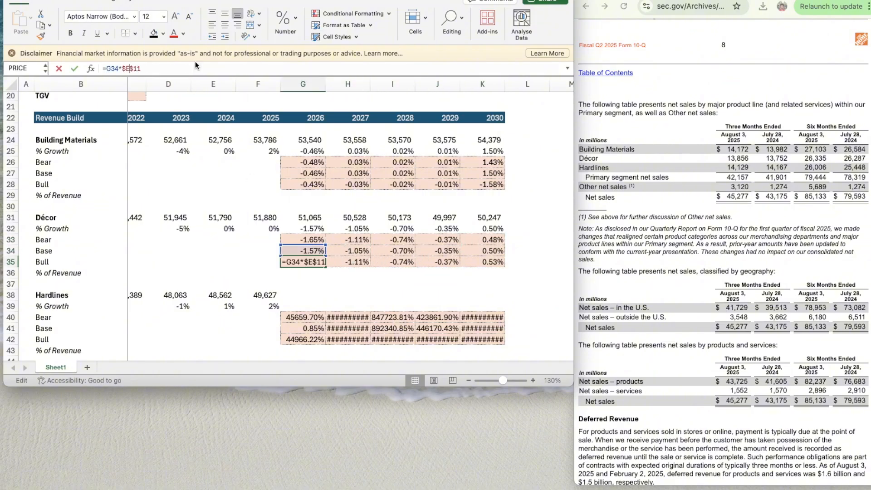
key("BackSpace")
type("c")
key("Return")
key("Up")
- Copy the updated Décor 2026 Bull growth formula from G35 across to 2027–2029 in H35:J35
key("ctrl+c")
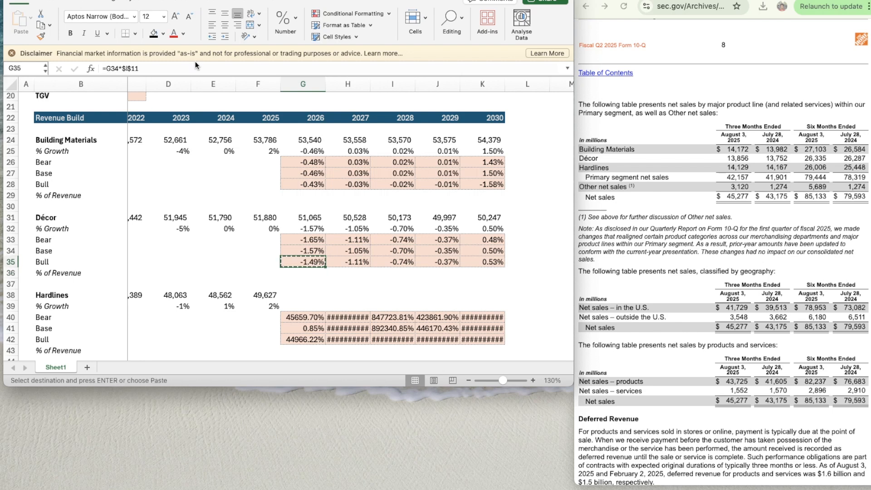
key("shift+Right")
key("shift+Right")
key("shift+Right")
key("ctrl+v")
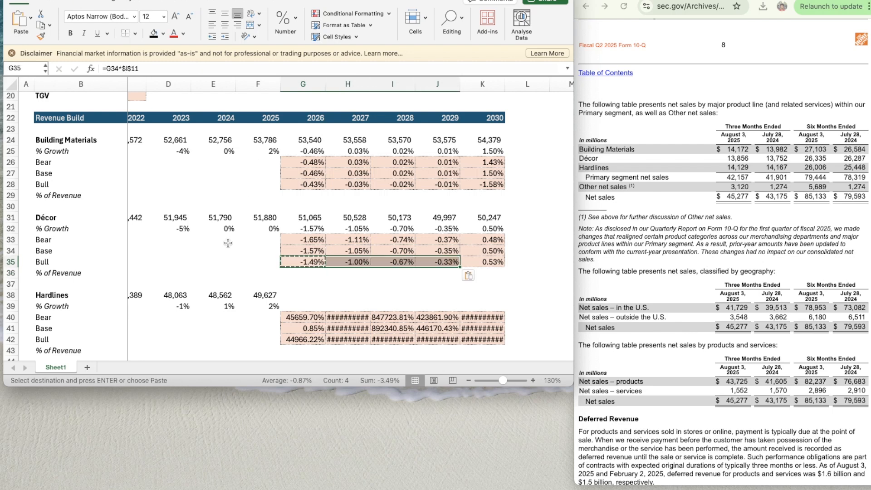
left_click(230, 248)
- Set the Hardlines Base growth assumption in G12 to 2%
scroll(233, 248, "down", 2)
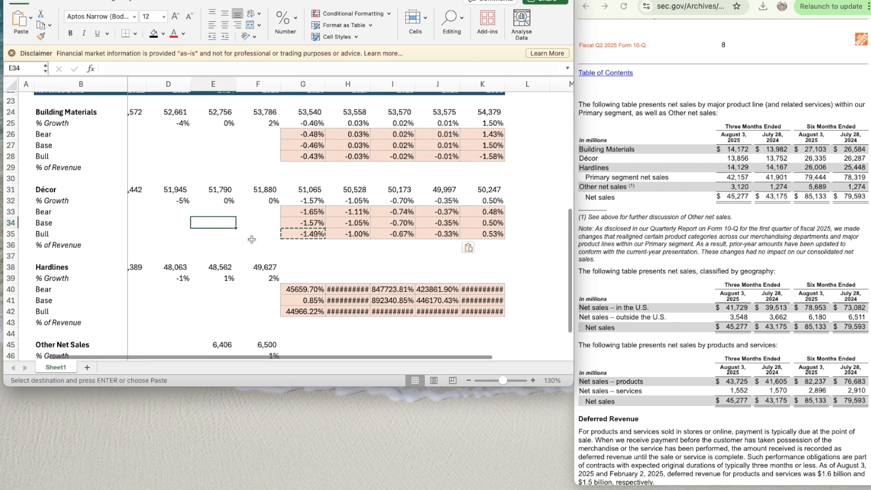
scroll(268, 242, "up", 8)
scroll(270, 243, "down", 9)
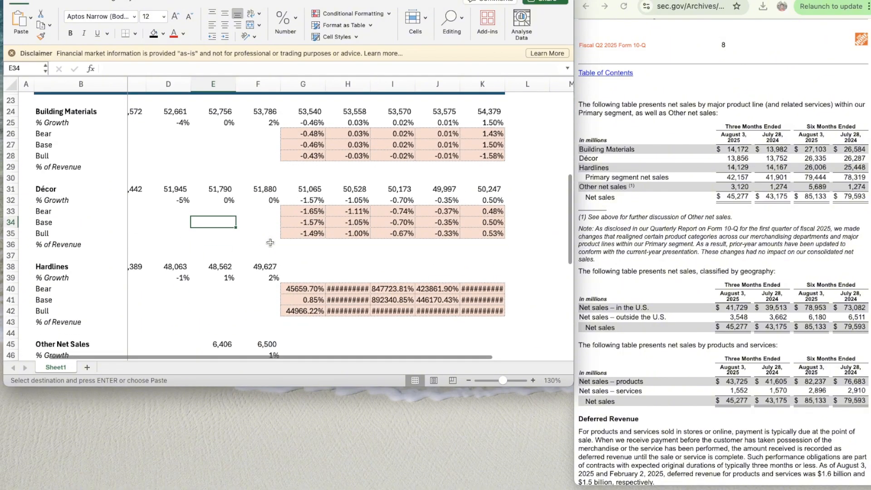
scroll(269, 274, "up", 3)
scroll(269, 273, "up", 5)
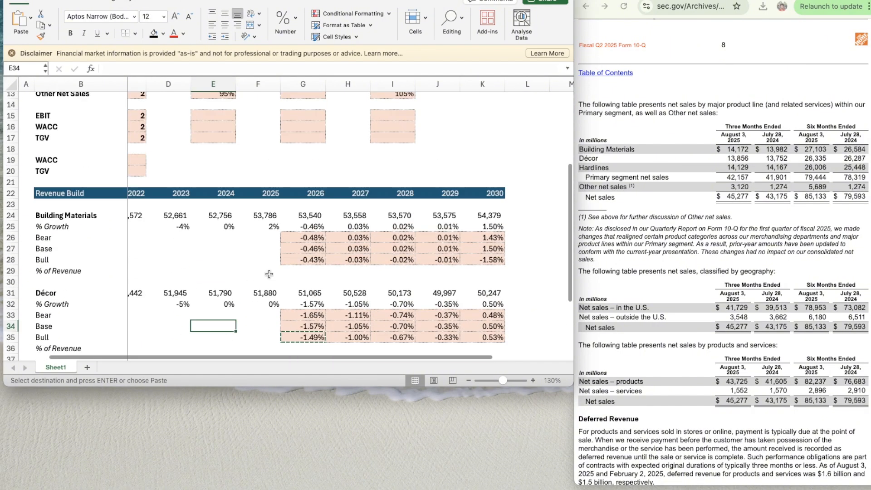
left_click(303, 153)
left_click(302, 142)
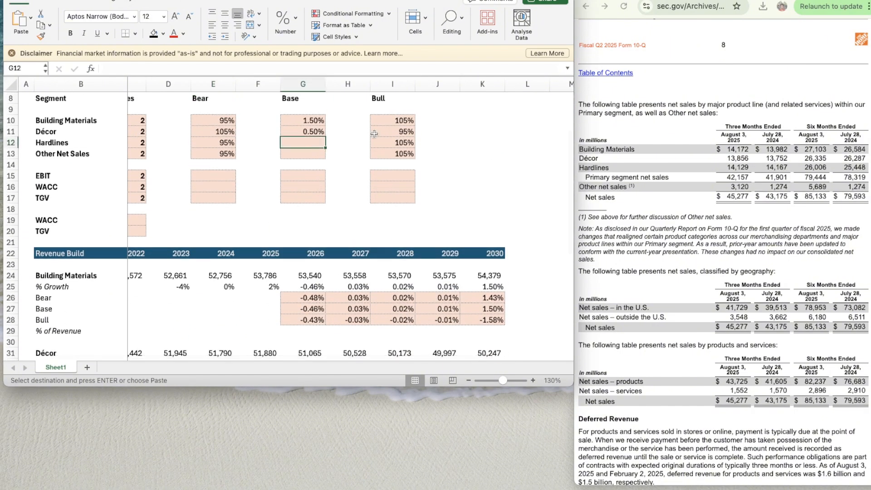
type("2")
key("Return")
- Copy the two-decimal percentage formatting from the Décor Base assumption in G11 to the Hardlines Base assumption in G12
key("Up")
key("Up")
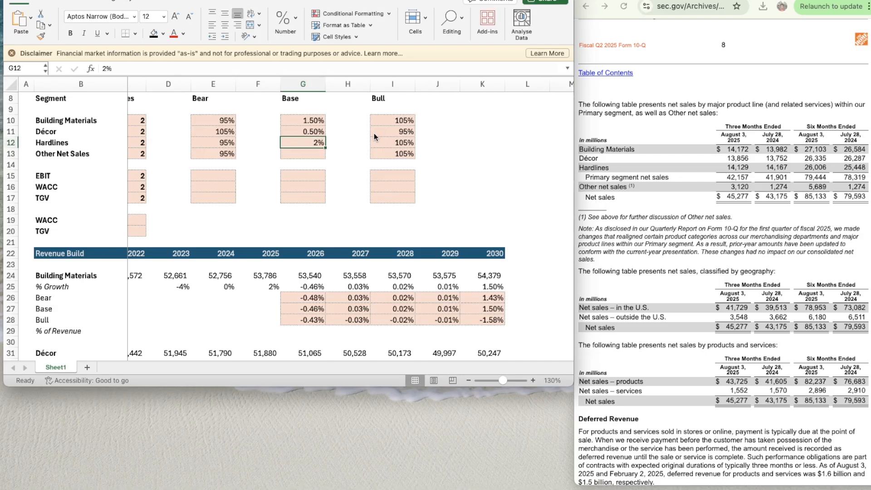
key("super+shift+c")
key("Down")
key("super+shift+v")
key("Down")
key("Down")
key("Down")
key("Down")
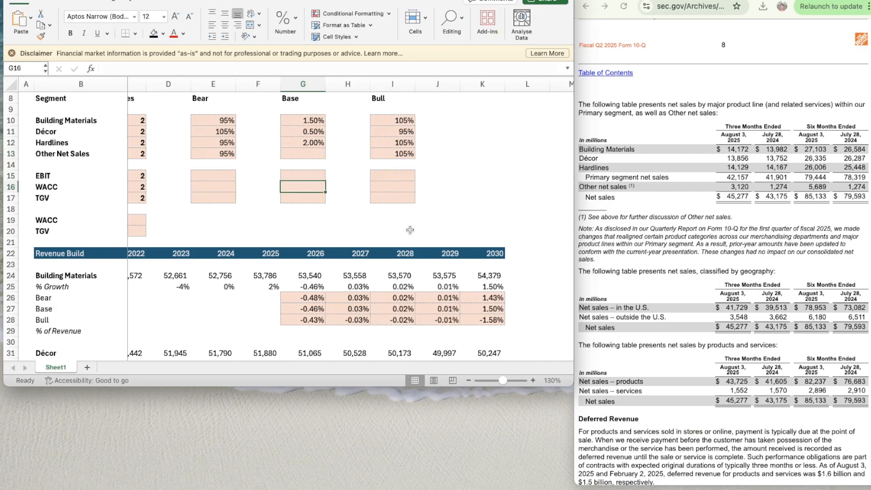
- Link the Hardlines 2030 Base growth in K41 to its assumption with =G12
scroll(410, 230, "down", 5)
scroll(410, 229, "up", 5)
scroll(410, 230, "left", 1)
scroll(410, 229, "down", 8)
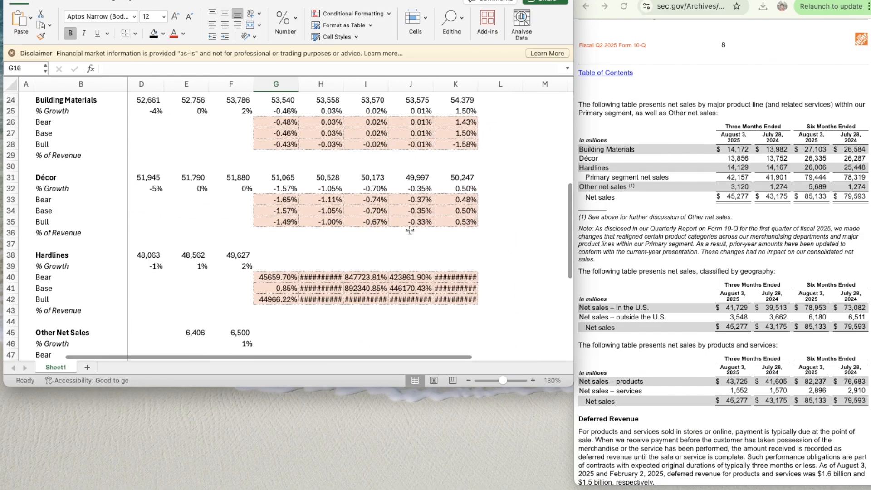
scroll(431, 204, "right", 1)
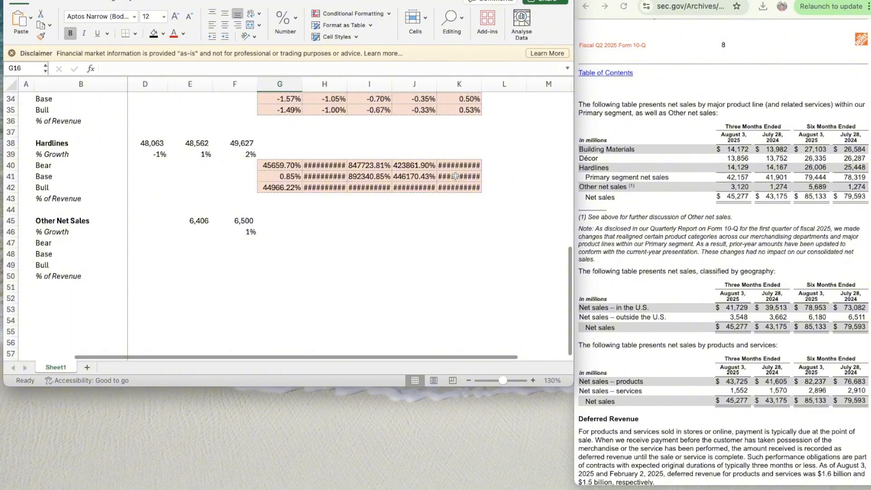
left_click(456, 176)
type("=g12")
key("Return")
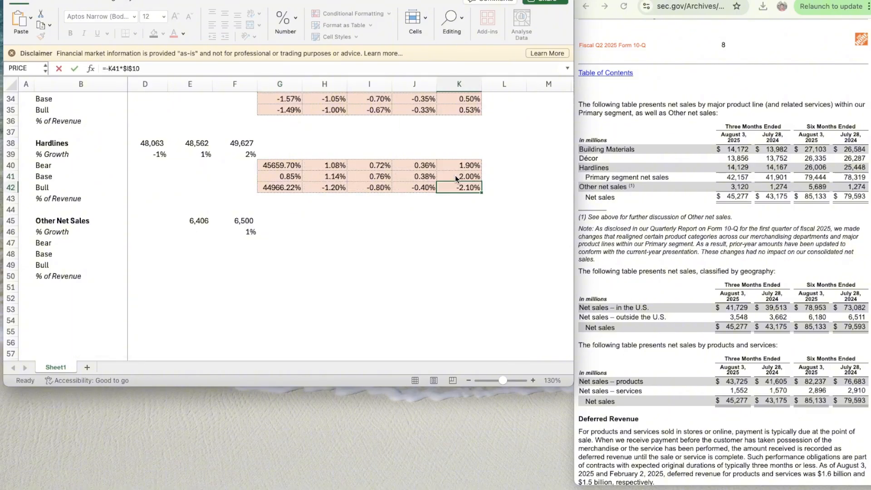
- Edit the Hardlines 2030 Base growth formula in K41 and re-enter it as =G12
left_click(455, 176)
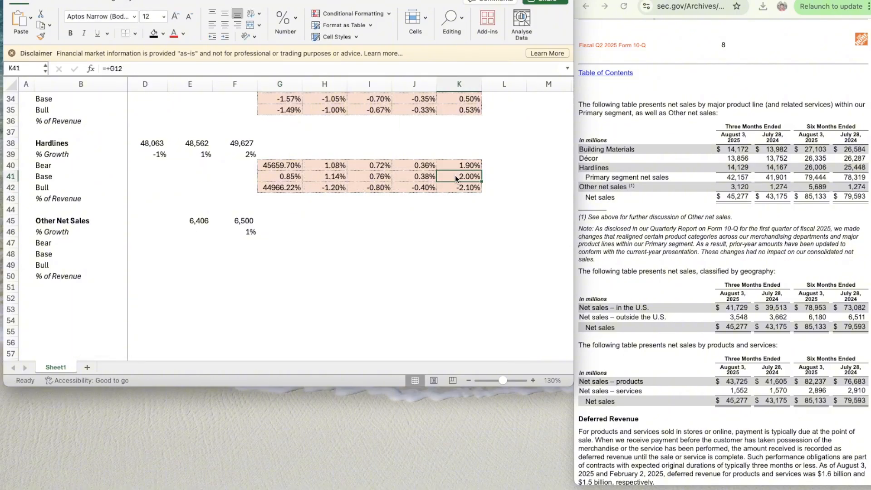
left_click(108, 68)
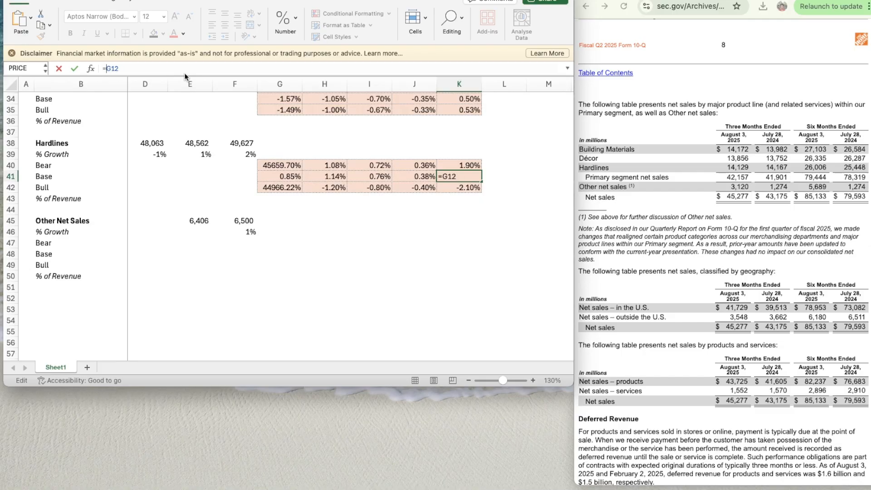
key("BackSpace")
key("Return")
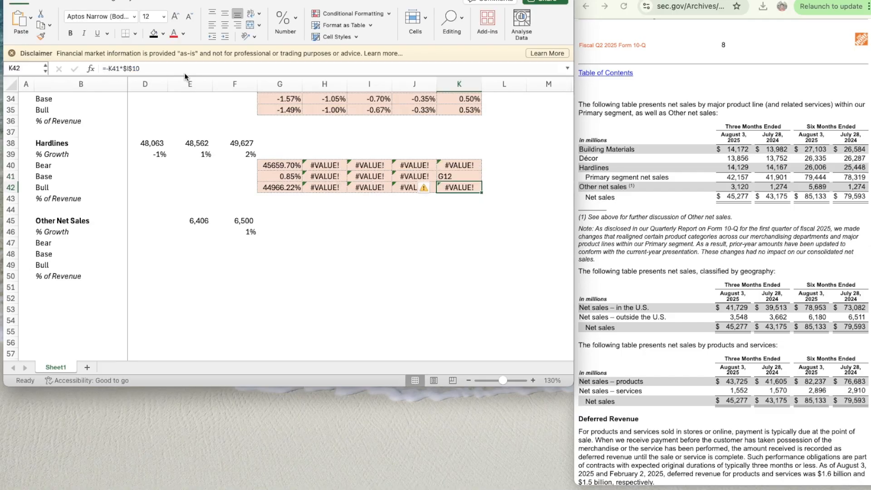
key("Up")
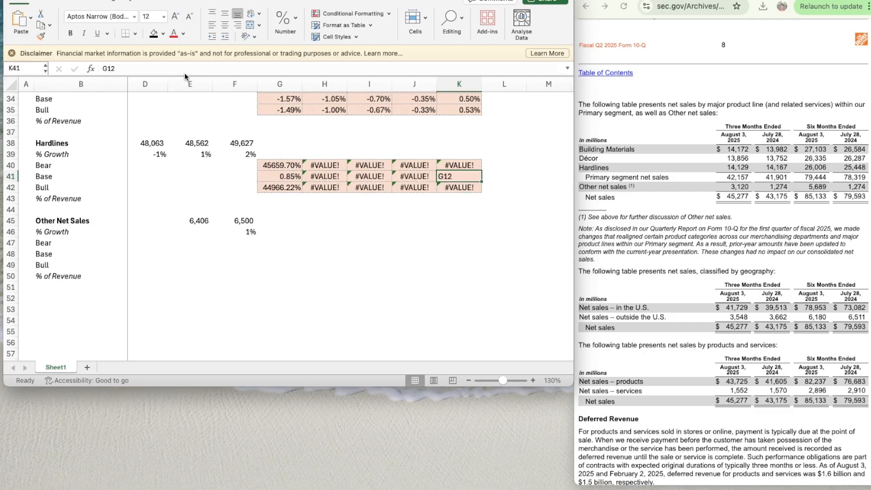
type("=G12")
key("Return")
- Review the Hardlines Base growth formulas across 2026–2030 in row 41
key("Left")
key("Up")
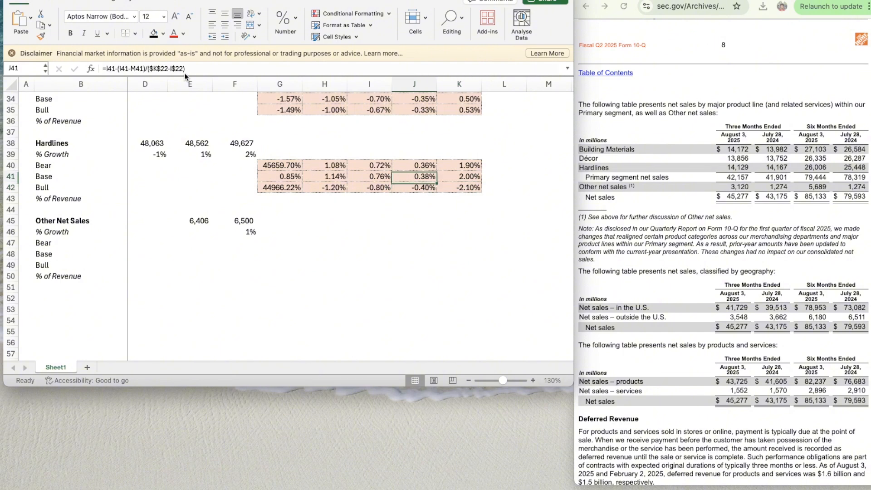
key("Right")
key("Left")
key("Left")
key("Left")
key("Left")
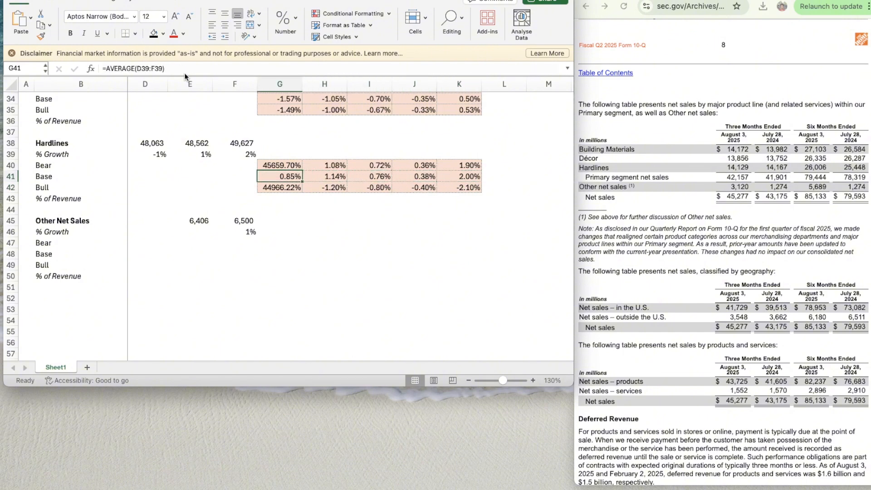
key("Right")
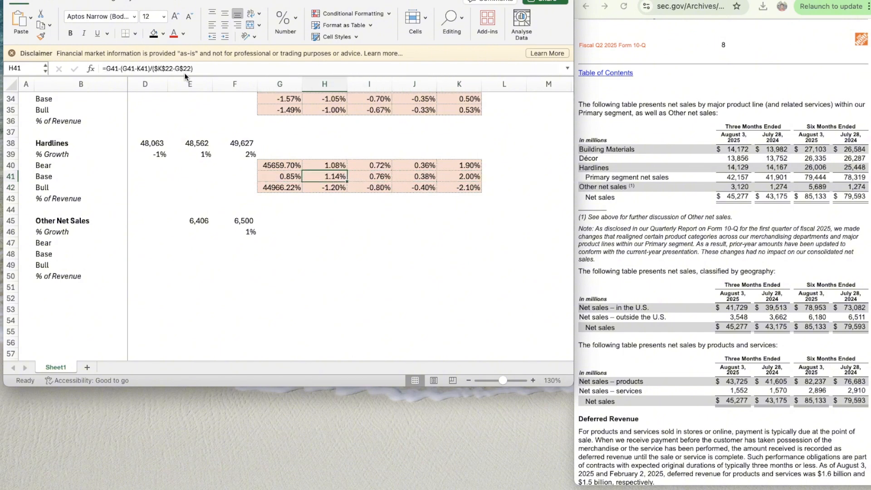
key("Right")
key("Right")
key("Left")
key("Left")
key("Left")
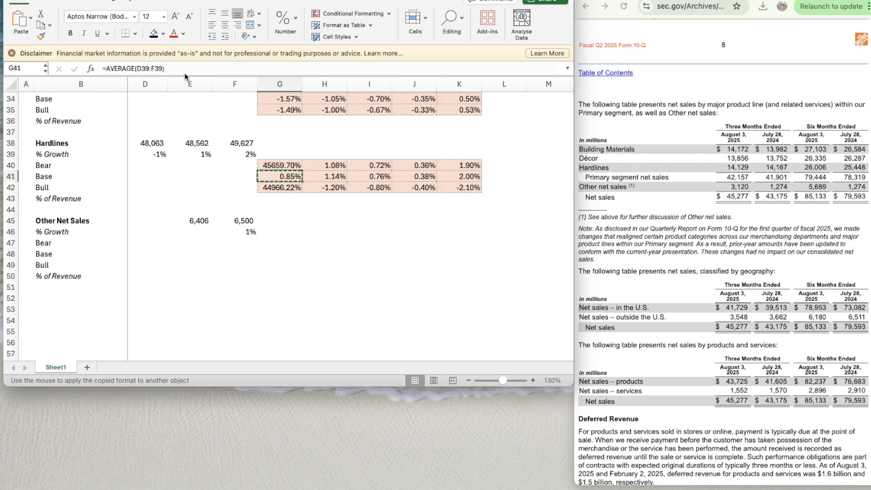
- Change the Hardlines 2026 Bear growth formula in G40 to =G41*$E$12, using the Hardlines Bear multiplier
key("Up")
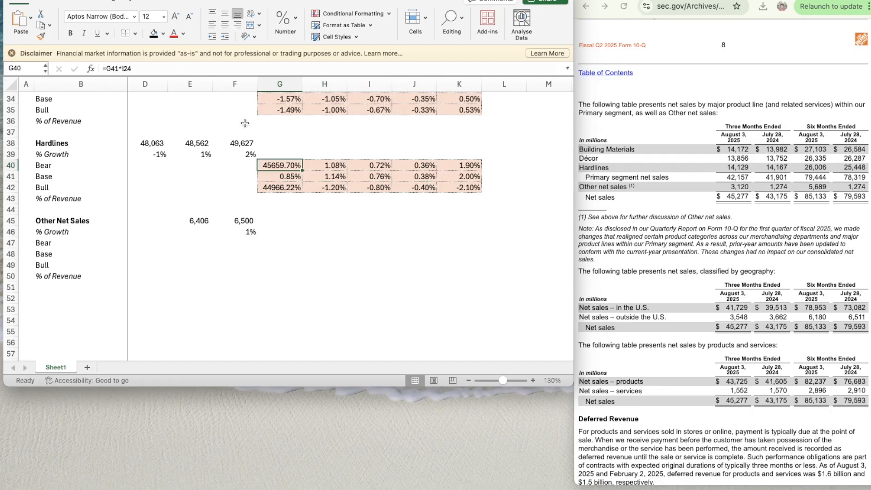
scroll(245, 122, "up", 10)
scroll(245, 122, "left", 1)
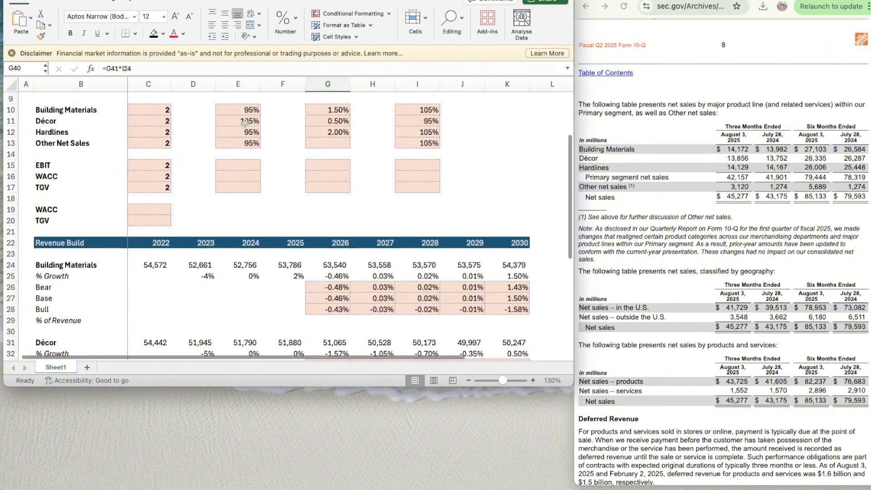
scroll(244, 123, "down", 5)
scroll(289, 245, "right", 1)
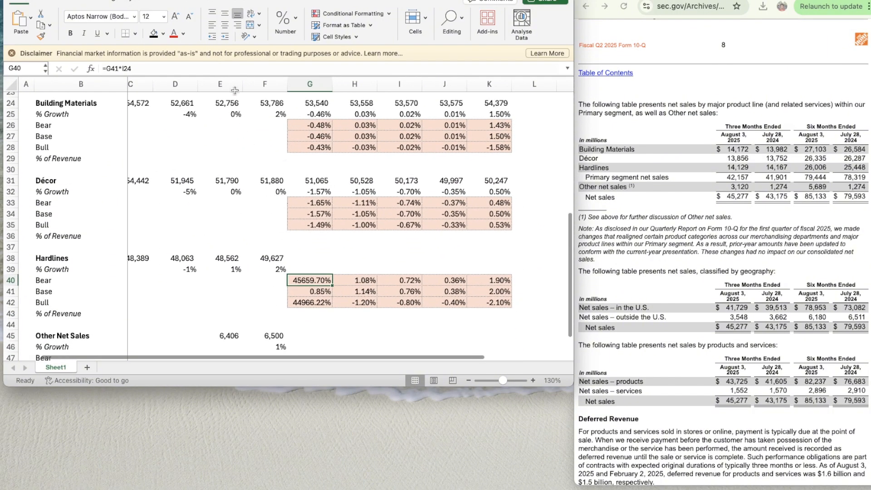
scroll(288, 246, "up", 8)
scroll(288, 246, "left", 1)
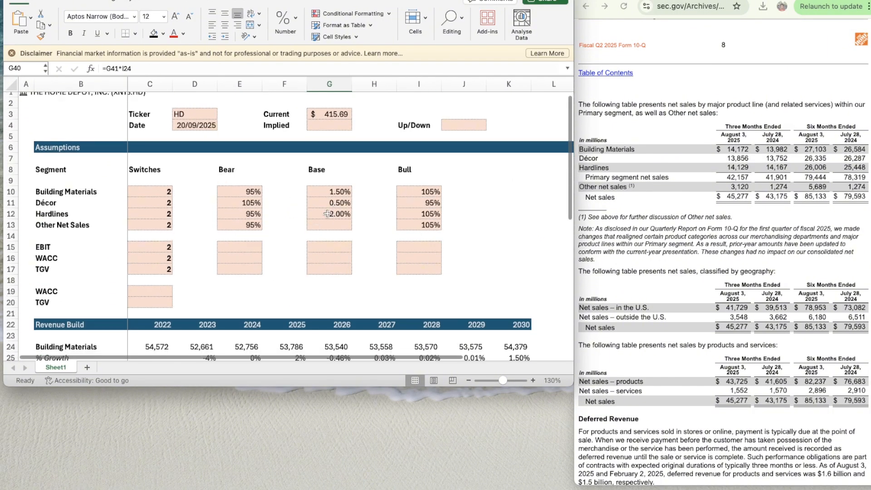
scroll(250, 253, "down", 10)
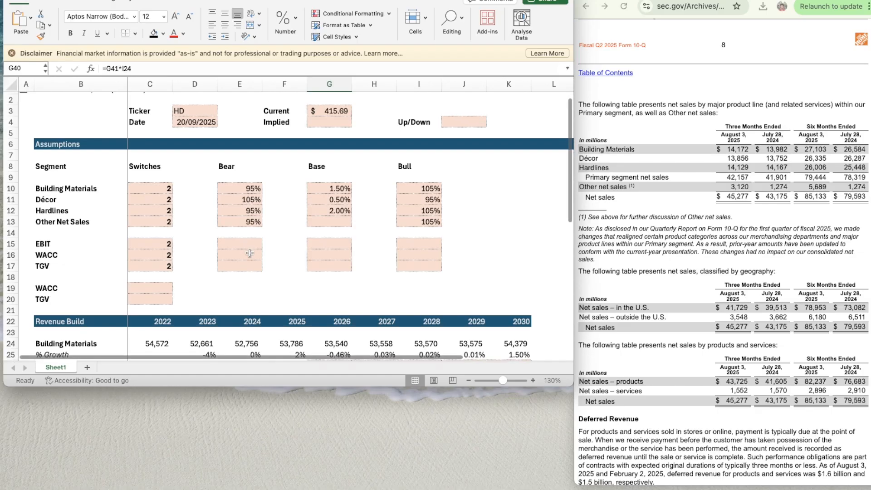
scroll(249, 253, "right", 1)
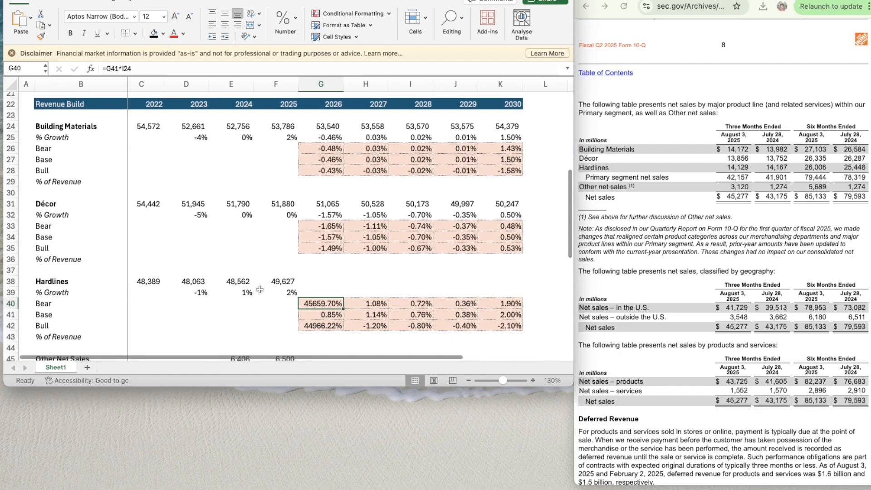
left_click(130, 68)
key("BackSpace")
key("BackSpace")
key("BackSpace")
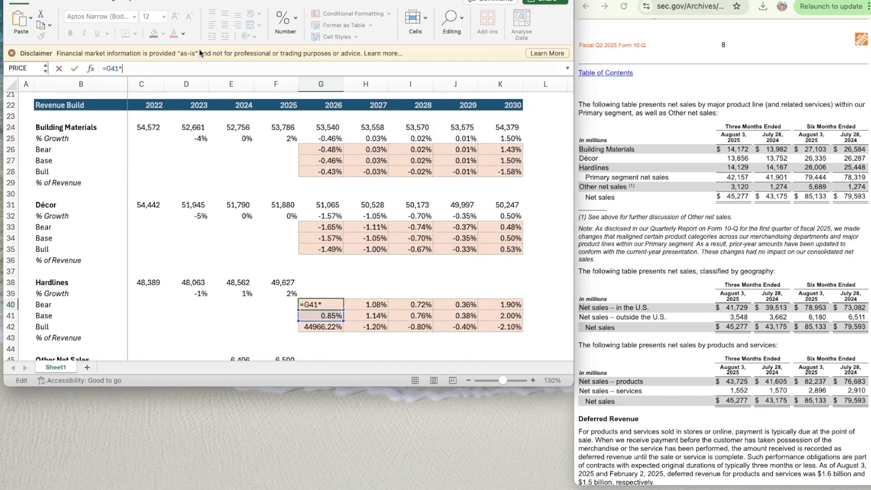
type("E12")
key("F4")
key("Return")
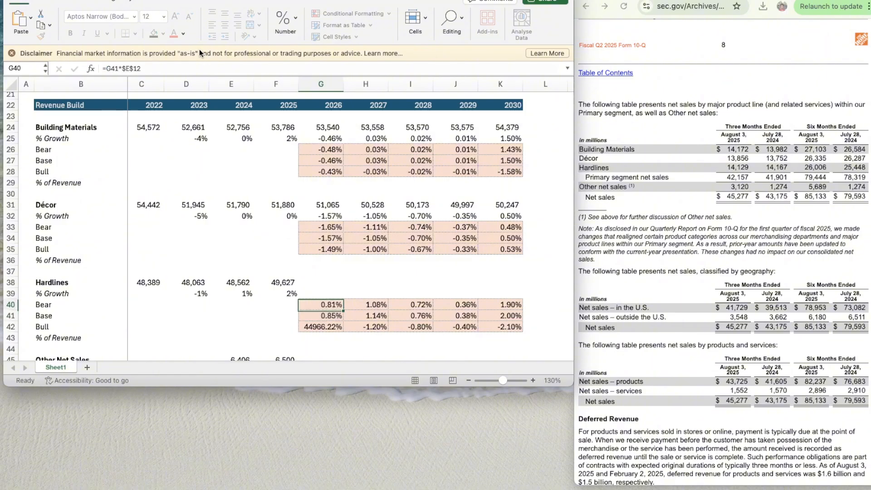
- Copy the Hardlines 2026 Bear growth formula from G40 across to 2027–2030 in H40:K40
key("shift+Right")
key("shift+Right")
key("shift+Right")
key("shift+Right")
key("super+c")
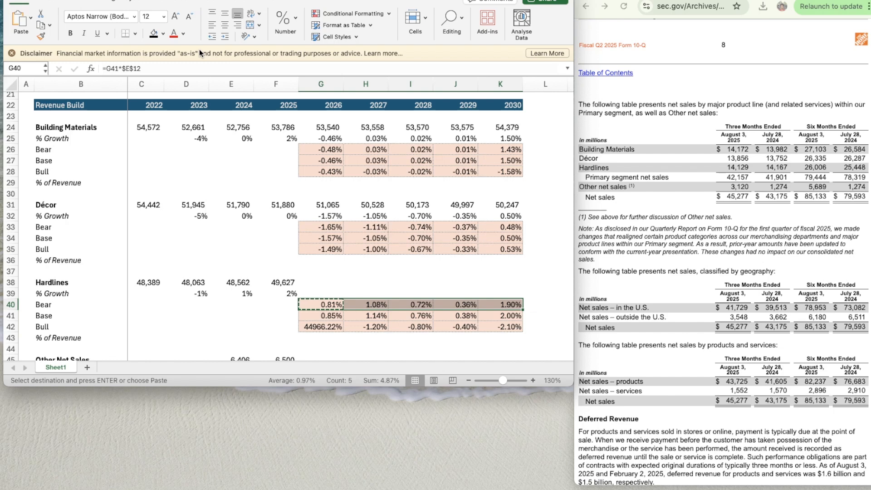
key("Down")
key("Down")
- Change the Hardlines 2026 Bull growth formula in G42 to =G41*$I$12, using the Hardlines Bull multiplier
key("Down")
key("Up")
key("Up")
key("Up")
key("super+shift+c")
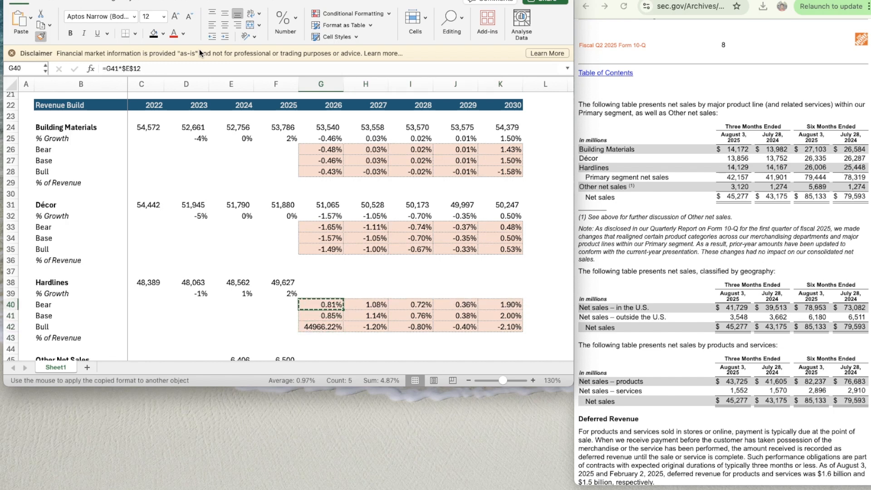
key("Escape")
key("Down")
key("Down")
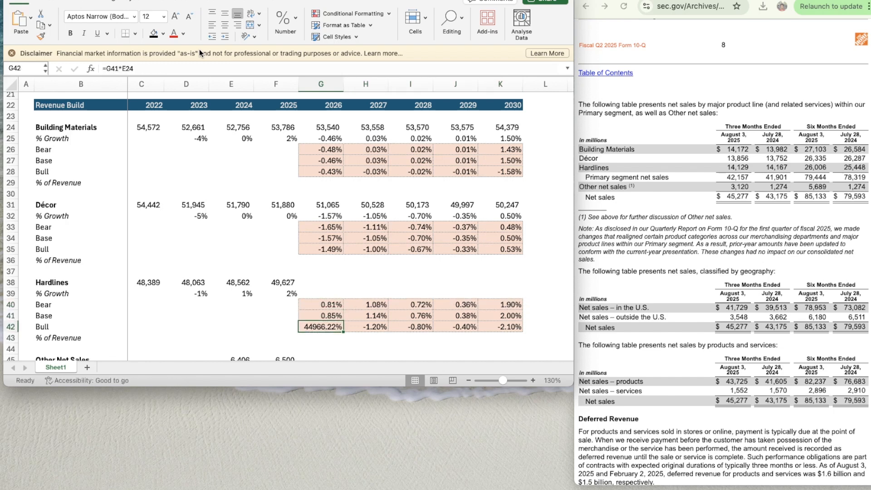
left_click(128, 68)
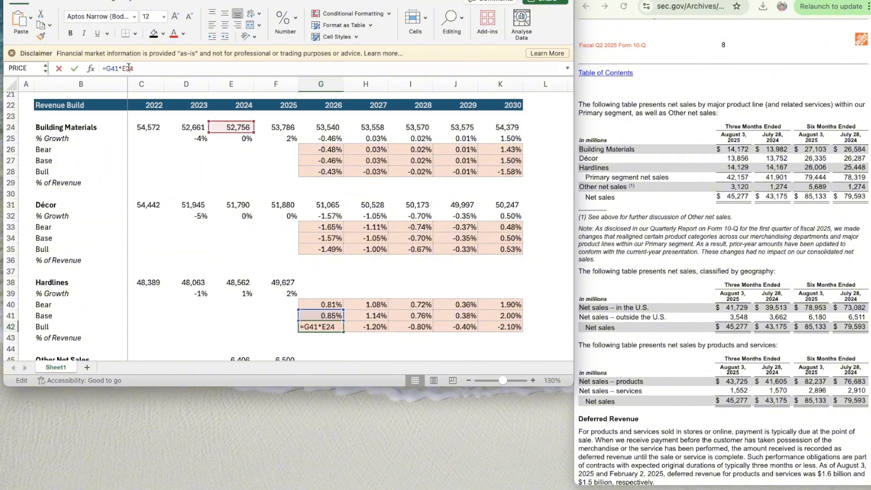
key("BackSpace")
key("BackSpace")
key("BackSpace")
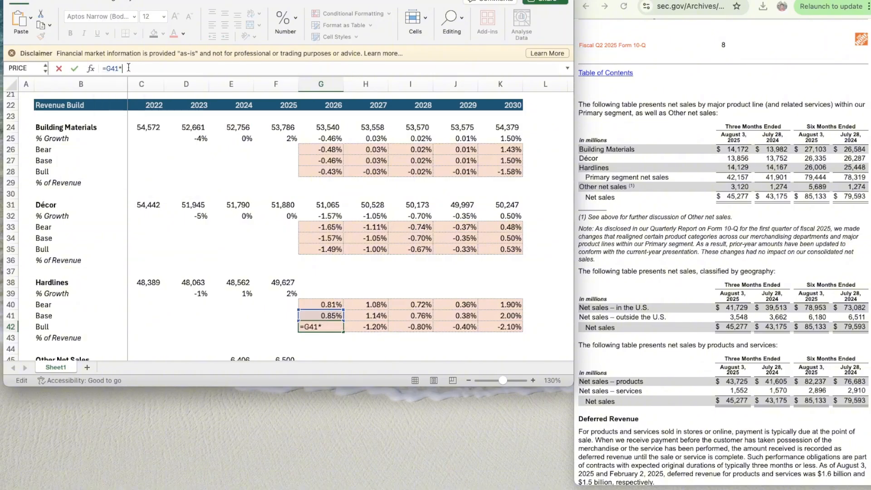
type("i")
key("BackSpace")
type("$12")
key("Return")
key("Up")
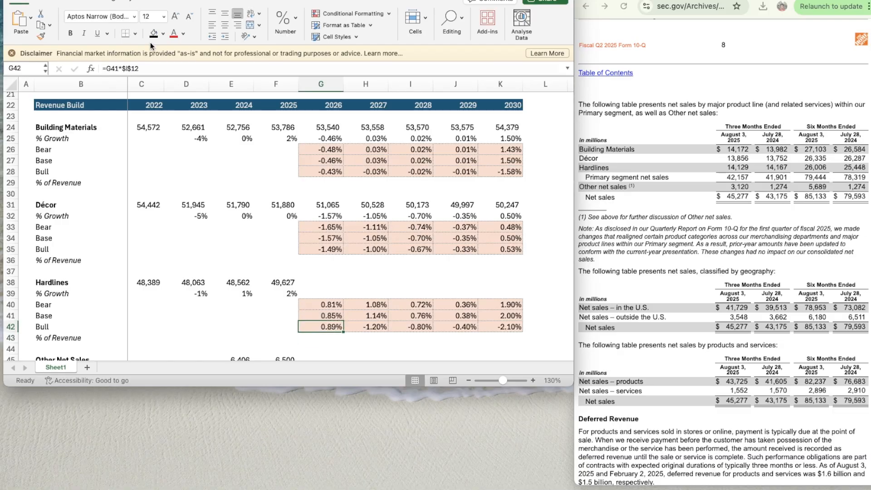
- Copy the Hardlines 2026 Bull growth formula from G42 across to 2027–2030 in H42:K42
key("super+c")
key("shift+Right")
key("shift+Right")
key("shift+Right")
key("shift+Right")
key("super+v")
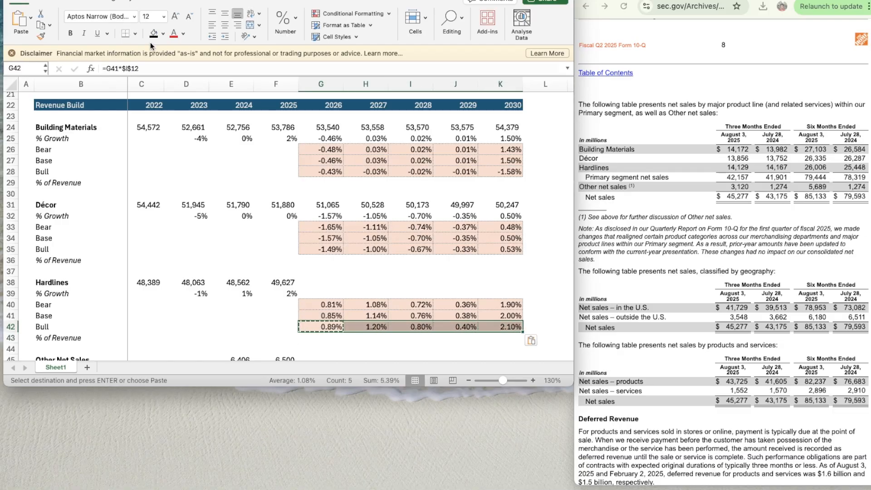
- Copy the Décor 2026 % Growth OFFSET formula from G32 into the Hardlines % Growth cells for 2026–2030, G39:K39
key("Left")
key("Up")
key("Right")
key("Up")
key("Up")
key("Up")
key("Up")
key("Up")
key("Up")
key("Up")
key("Up")
key("Up")
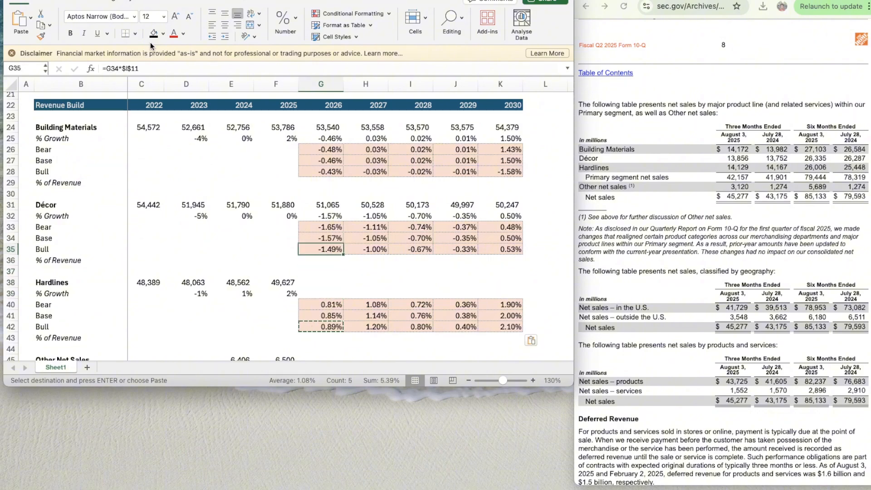
key("super+c")
key("Down")
key("Down")
key("Down")
key("Down")
key("Down")
key("Down")
key("Down")
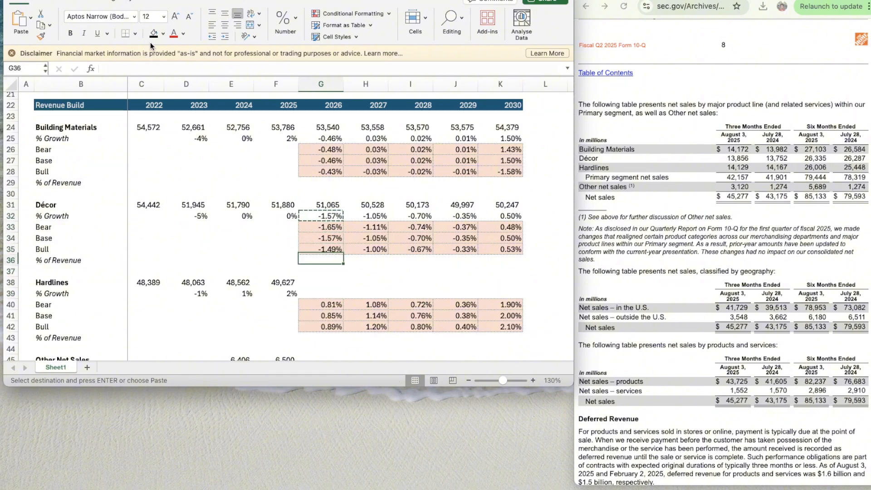
key("shift+Right")
key("shift+Right")
key("shift+Right")
key("super+v")
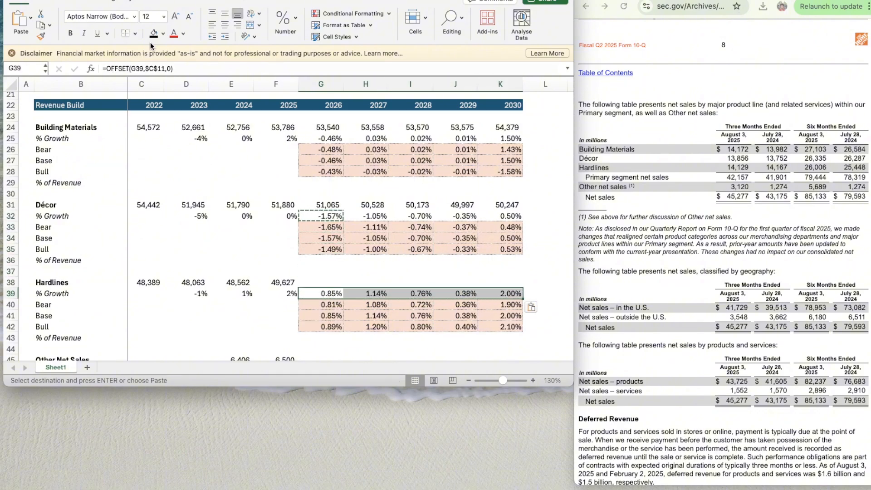
- Copy the Décor 2026 sales formula from G31 into the Hardlines sales cells for 2026–2030, G38:K38
key("Left")
key("Up")
key("Right")
key("Up")
key("Up")
key("Up")
key("Up")
key("Up")
key("Up")
key("Up")
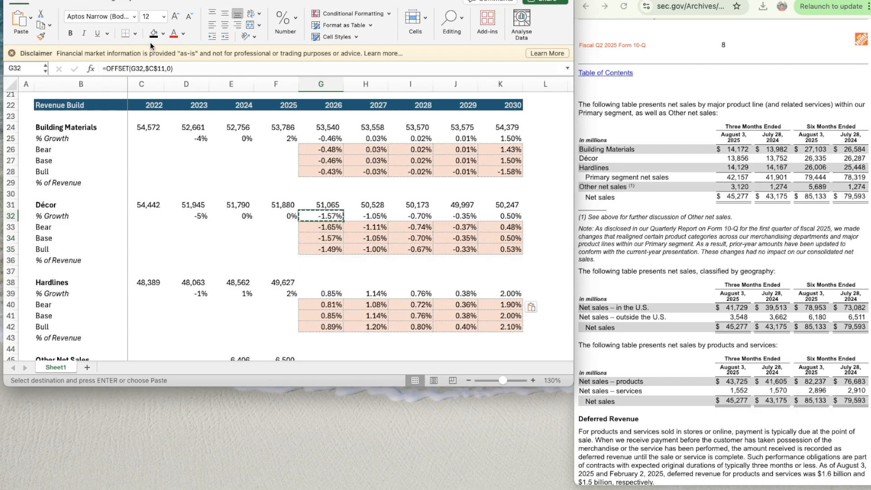
key("super+c")
key("Down")
key("Down")
key("Down")
key("Down")
key("Down")
key("Down")
key("Down")
key("shift+Right")
key("shift+Right")
key("shift+Right")
key("shift+Right")
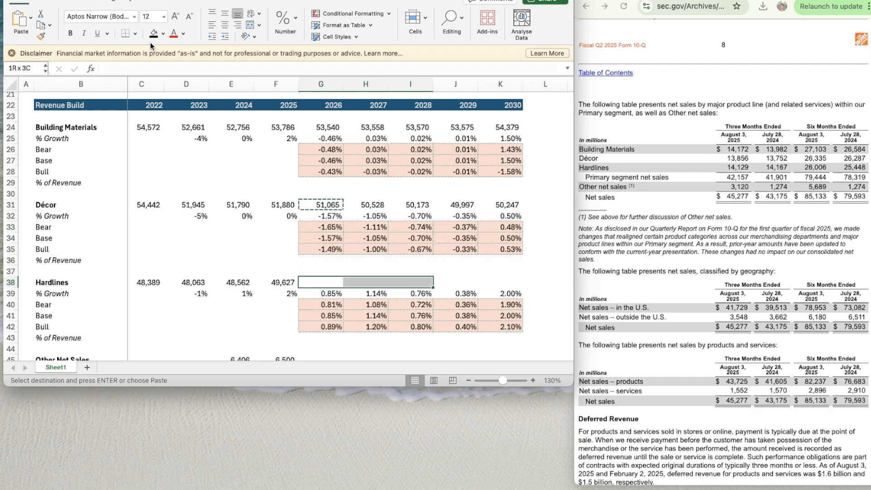
key("super+v")
key("Down")
key("Down")
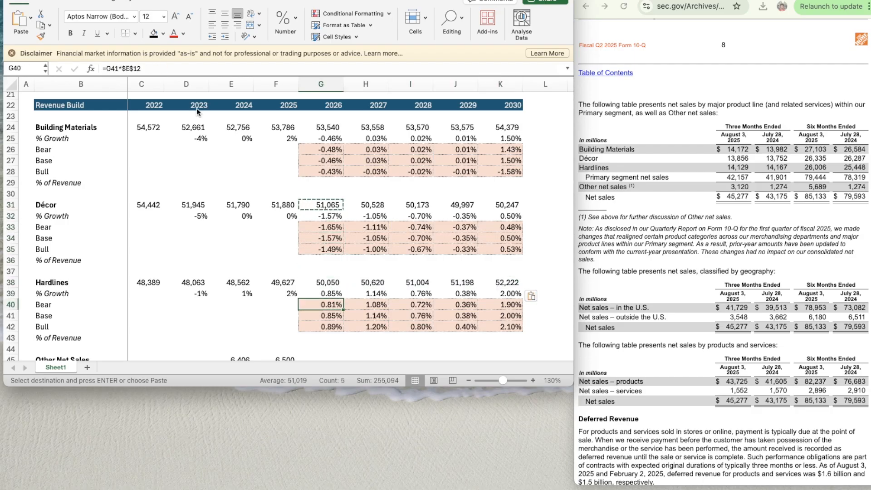
- Examine the Other Net Sales block and its 2025 growth formula in F46 alongside the segments above
scroll(272, 232, "down", 5)
scroll(271, 232, "up", 1)
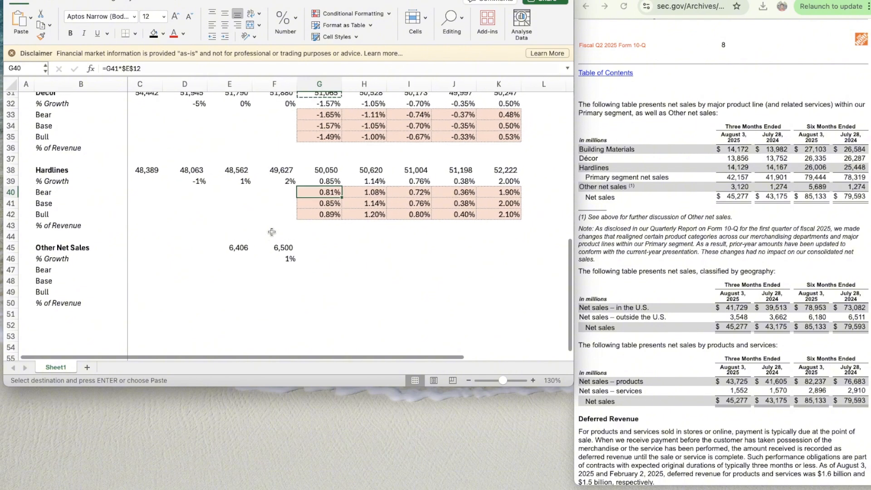
left_click(320, 256)
key("Up")
key("Down")
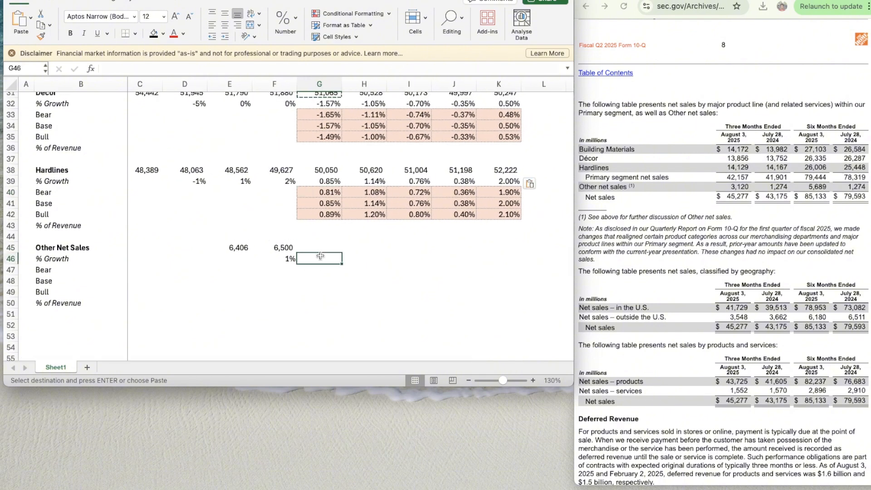
key("Left")
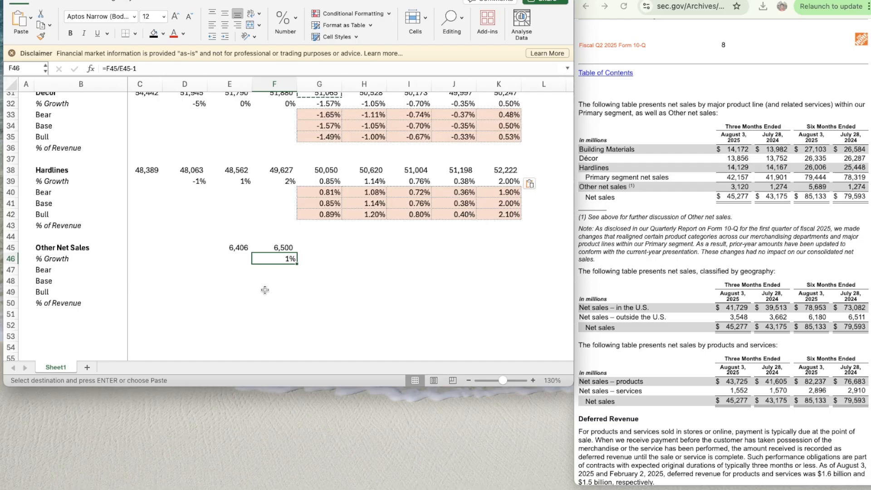
scroll(265, 290, "up", 3)
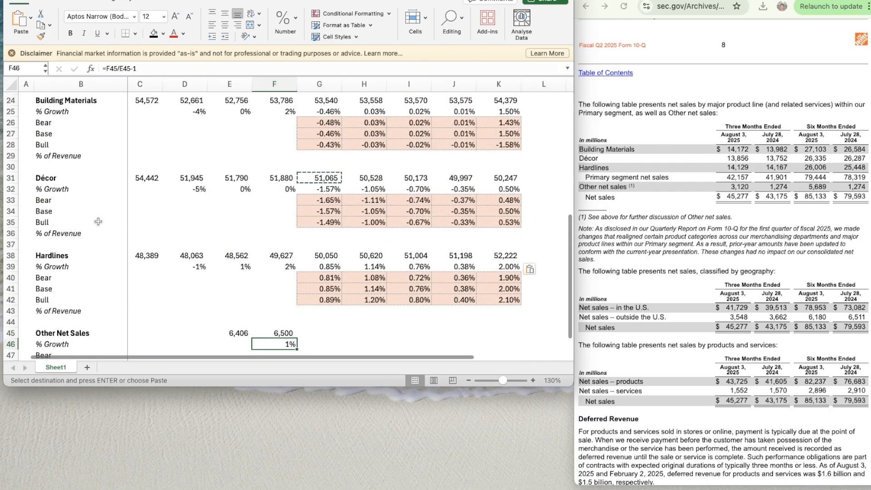
scroll(310, 268, "down", 3)
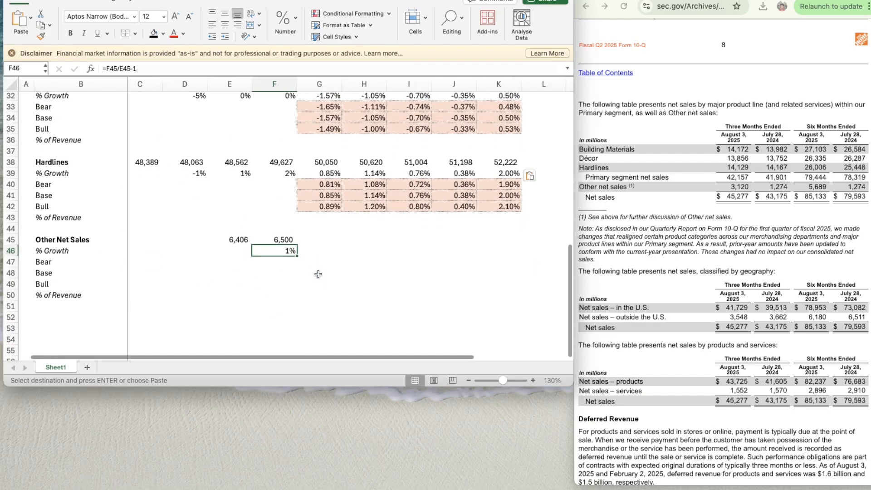
left_click(316, 237)
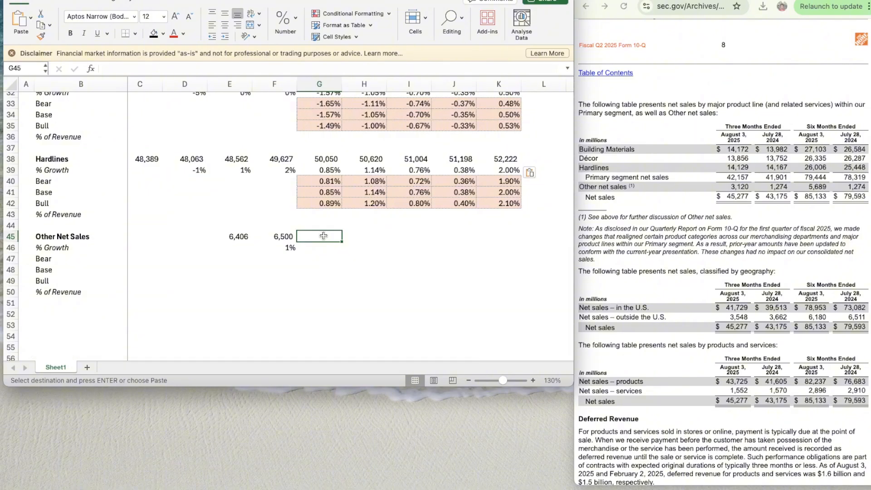
key("Down")
type("=aver")
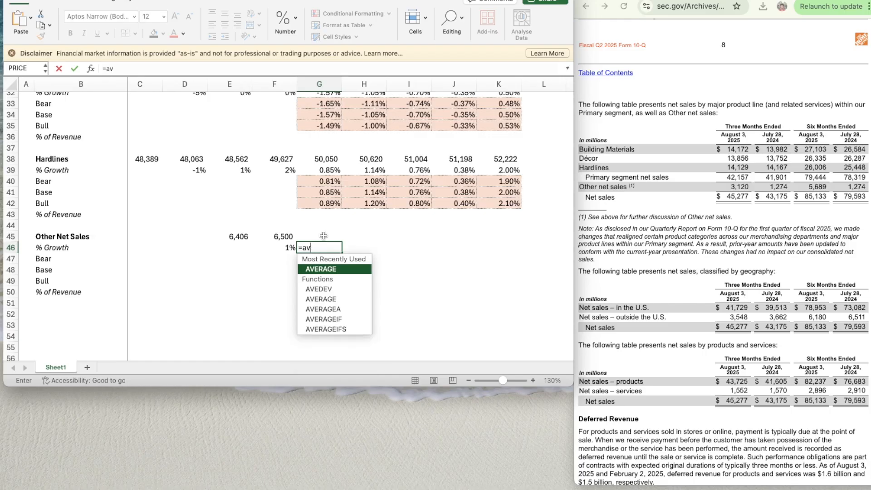
key("Escape")
key("Down")
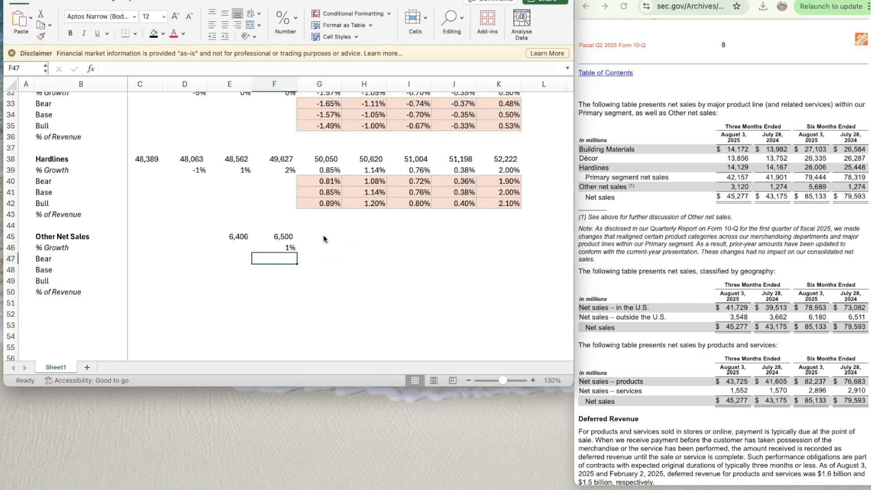
- Enter =F46 as the Other Net Sales 2026 % Growth in G46
key("Up")
type("=f46")
key("Return")
key("Up")
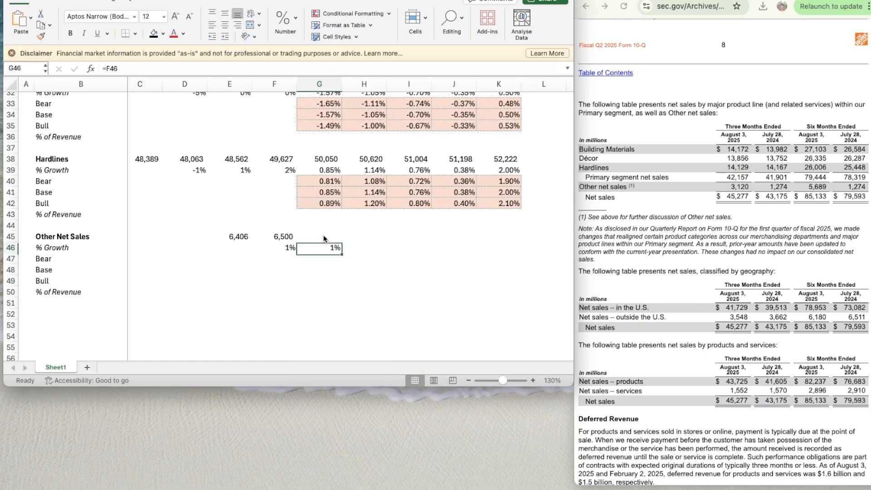
- Copy the Other Net Sales 2026 growth formula from G46 across to 2027–2030 in H46:K46
key("super+c")
key("shift+Right")
key("shift+Right")
key("shift+Right")
key("shift+Right")
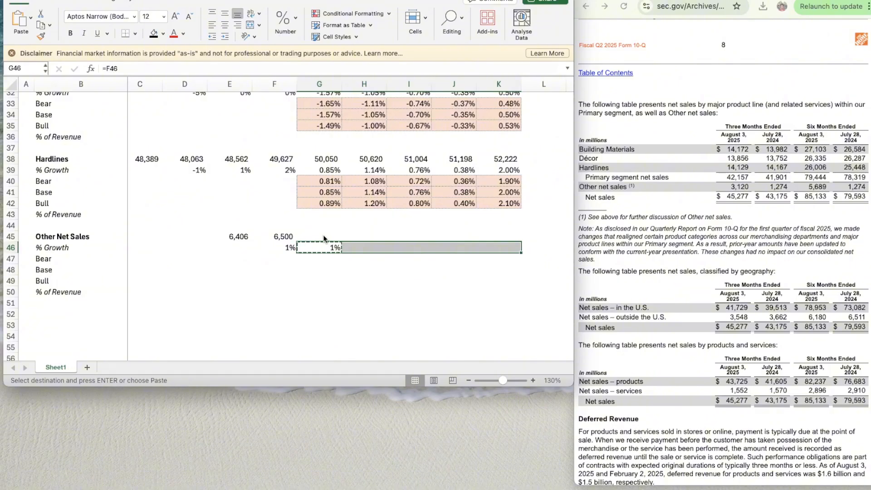
key("super+v")
key("Left")
key("Up")
type("=")
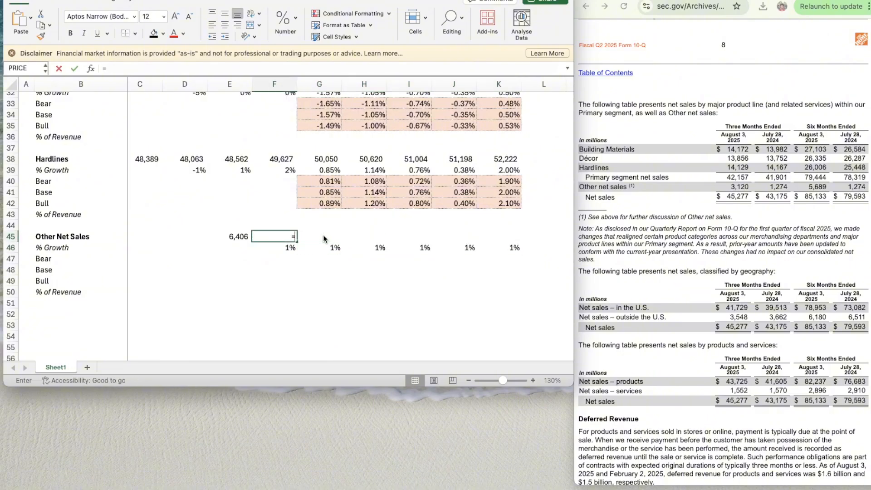
key("Right")
key("Escape")
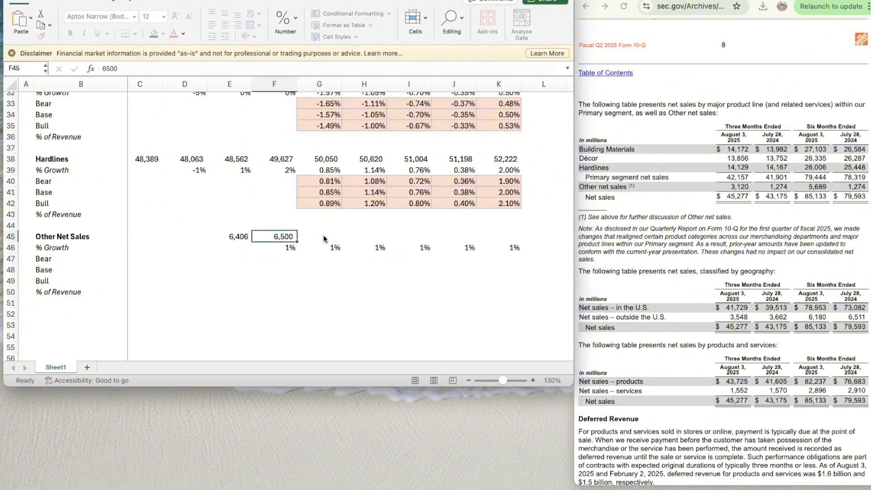
- Enter =F45*(1+G46) in G45 to project Other Net Sales for 2026
key("Right")
type("=")
key("Left")
type("*")
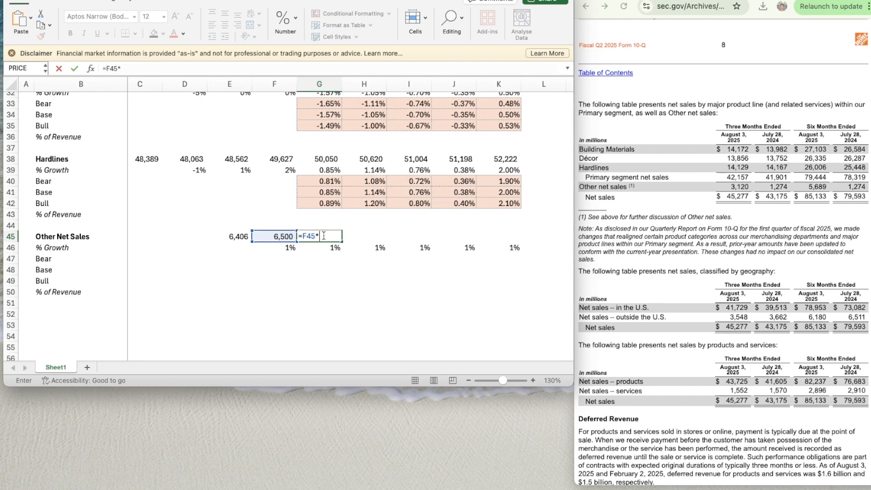
type("(1+")
key("Down")
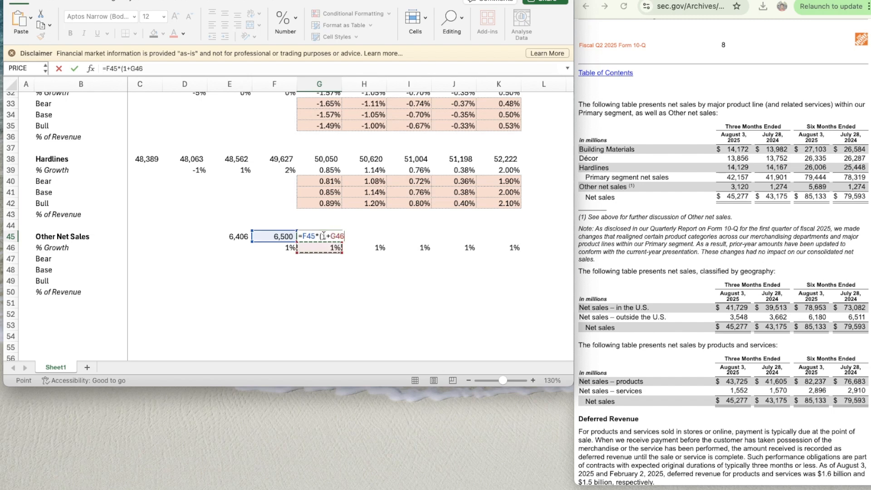
type(")")
key("Return")
- Copy the number format of the 2025 Other Net Sales cell F45 onto the 2026 cell G45
key("Left")
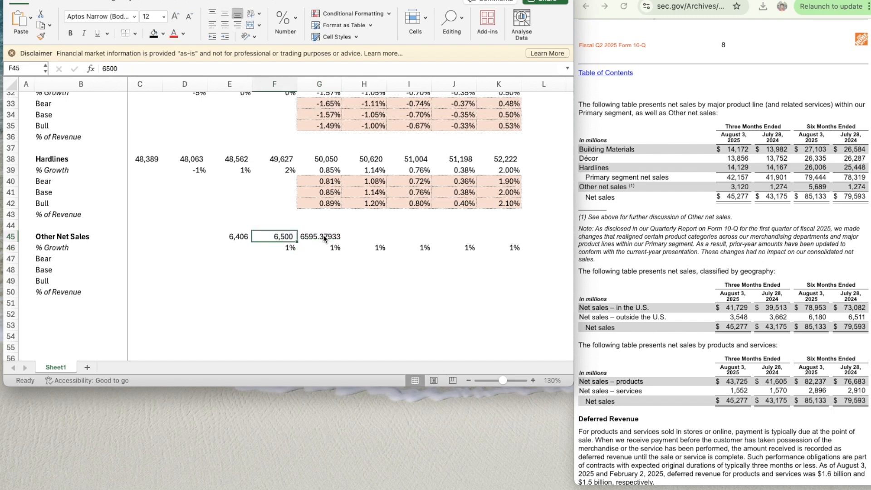
key("super+shift+c")
left_click(324, 238)
- Copy the Other Net Sales 2026 formula from G45 across to 2027–2030 in H45:K45
key("super+c")
key("shift+Right")
key("shift+Right")
key("shift+Right")
key("shift+Right")
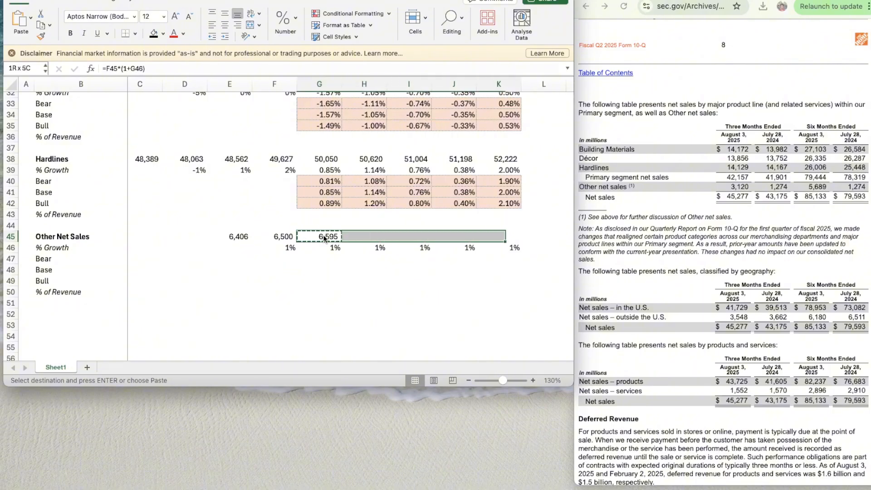
key("super+v")
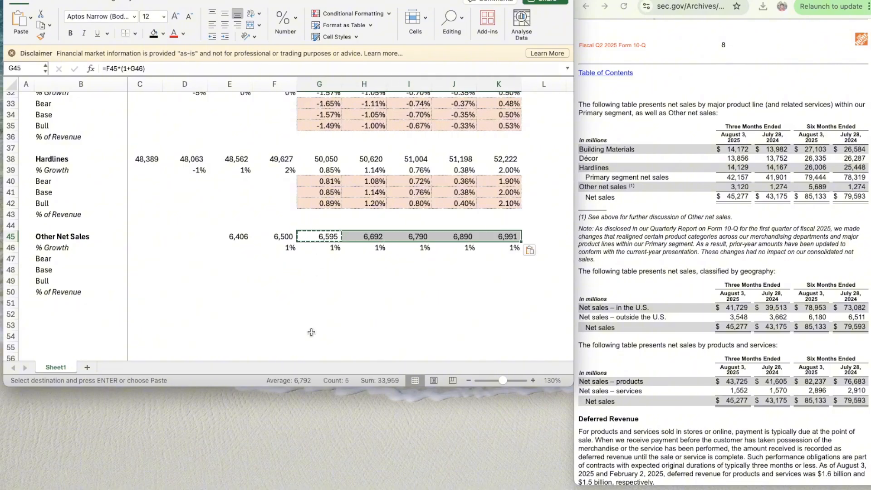
- Delete the Bear, Base and Bull rows 47 to 49 from the Other Net Sales block
left_click(201, 311)
key("Left")
key("Left")
key("Up")
key("Up")
key("Up")
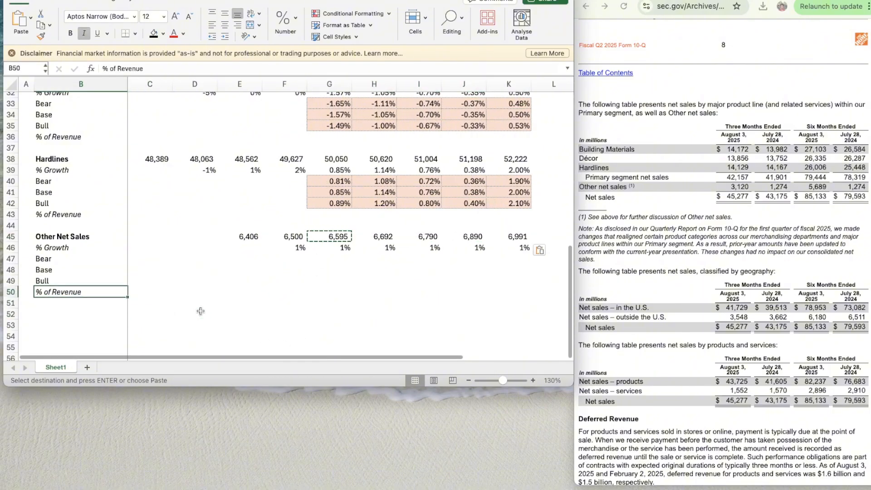
key("shift+Up")
key("shift+Up")
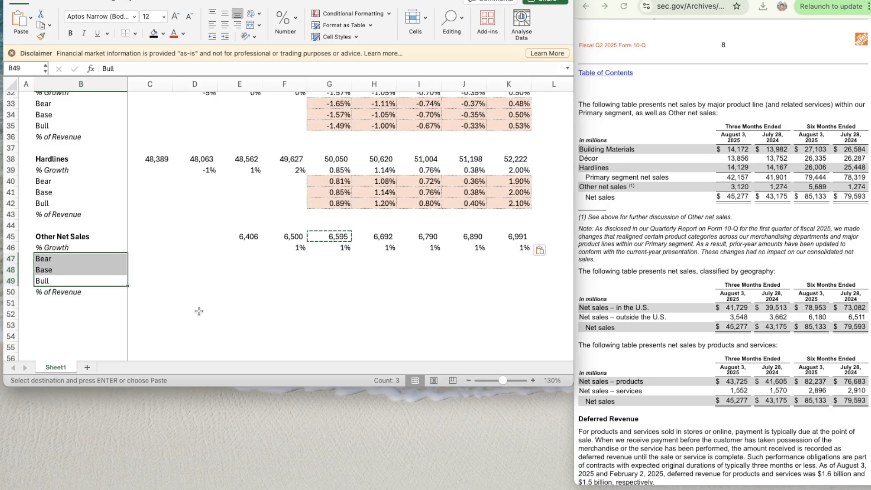
left_click_drag(9, 259, 9, 279)
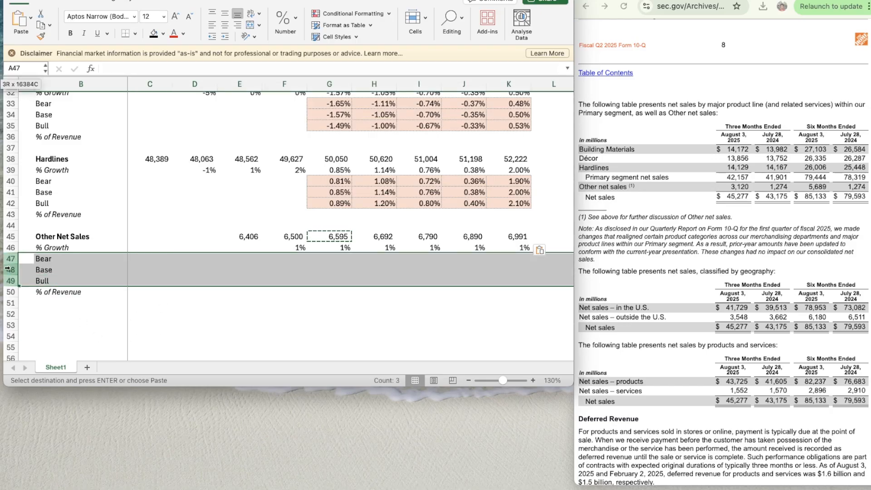
right_click(9, 258)
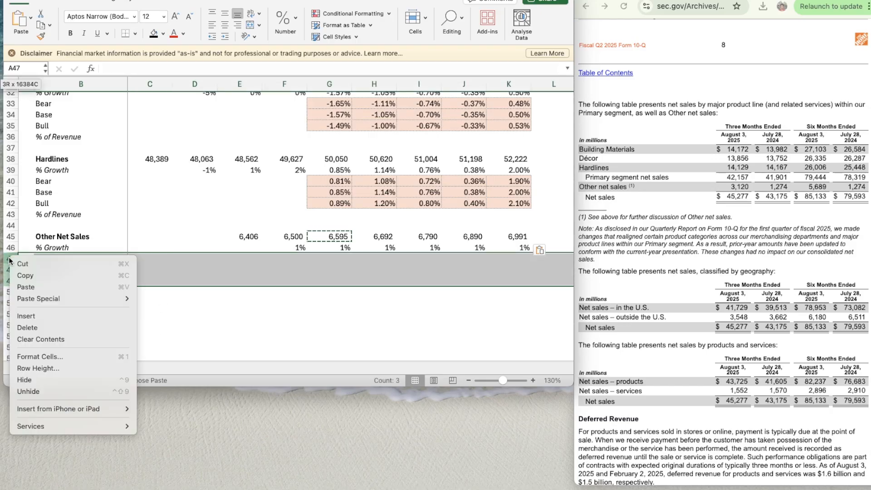
left_click(29, 326)
- Add a thin solid top border to B49:K49 beneath the Other Net Sales block
left_click(61, 279)
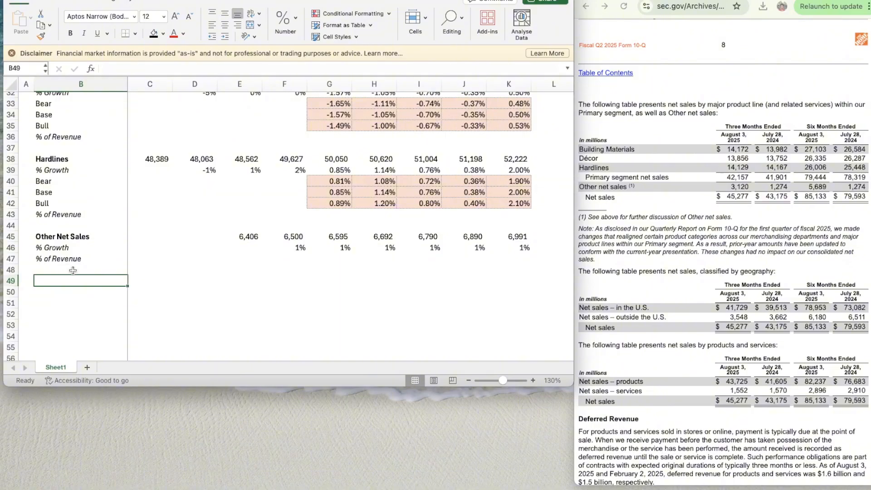
scroll(107, 264, "up", 1)
scroll(108, 265, "down", 2)
scroll(108, 266, "down", 1)
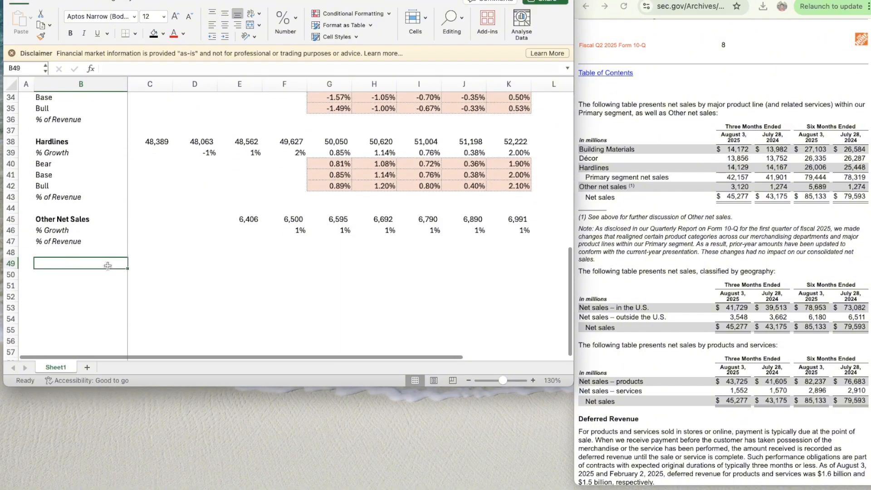
key("shift+Right")
key("shift+Right")
key("shift+Right")
key("shift+Right")
key("shift+Right")
key("shift+Right")
key("shift+Right")
key("shift+Right")
key("shift+Right")
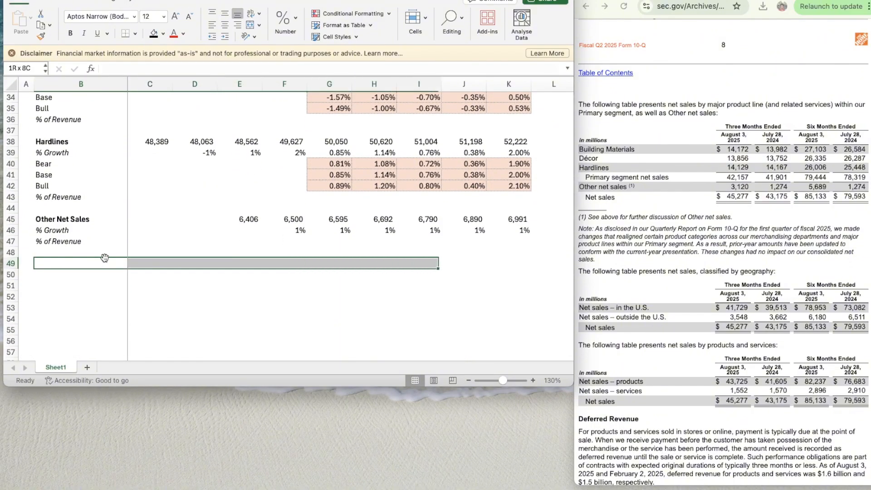
scroll(104, 258, "right", 1)
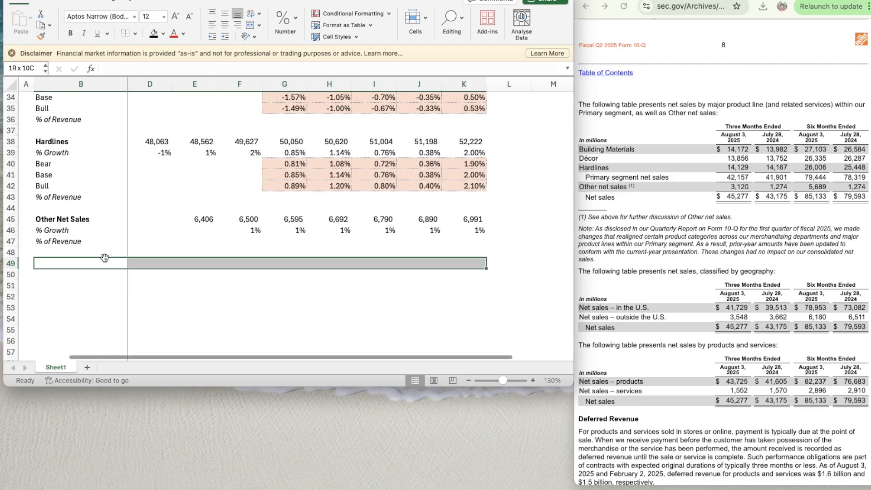
key("super+1")
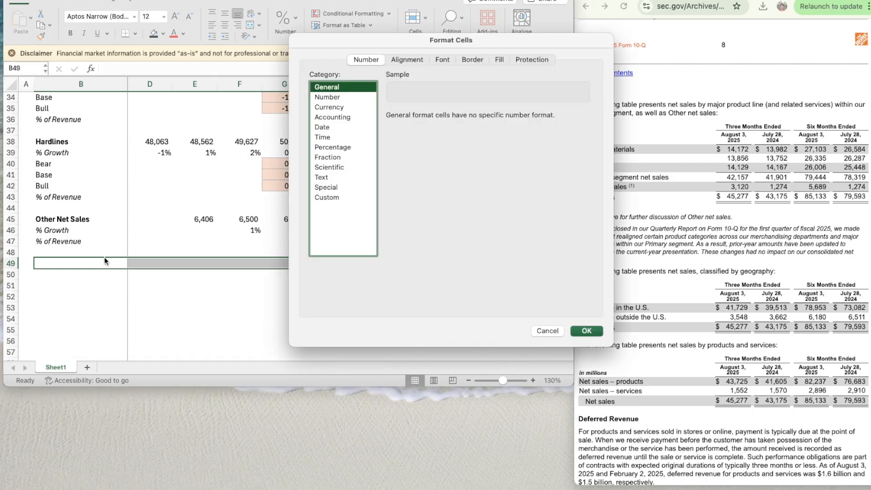
left_click(472, 59)
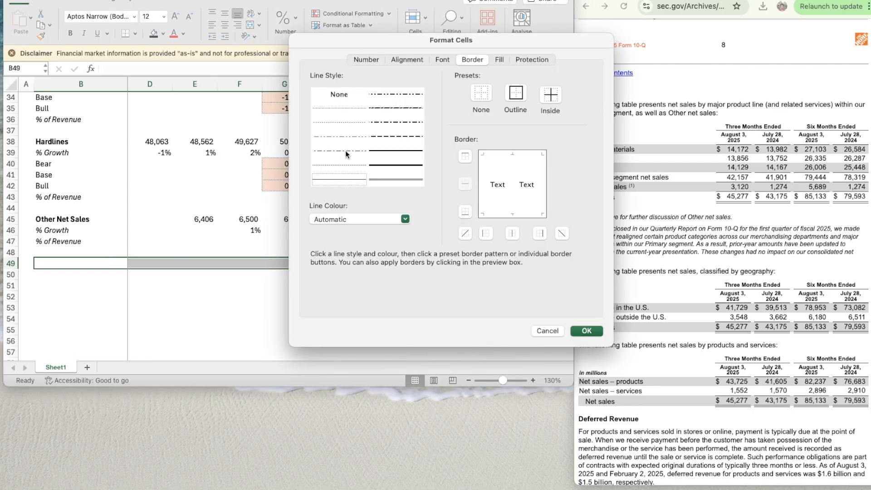
left_click(342, 177)
left_click(465, 157)
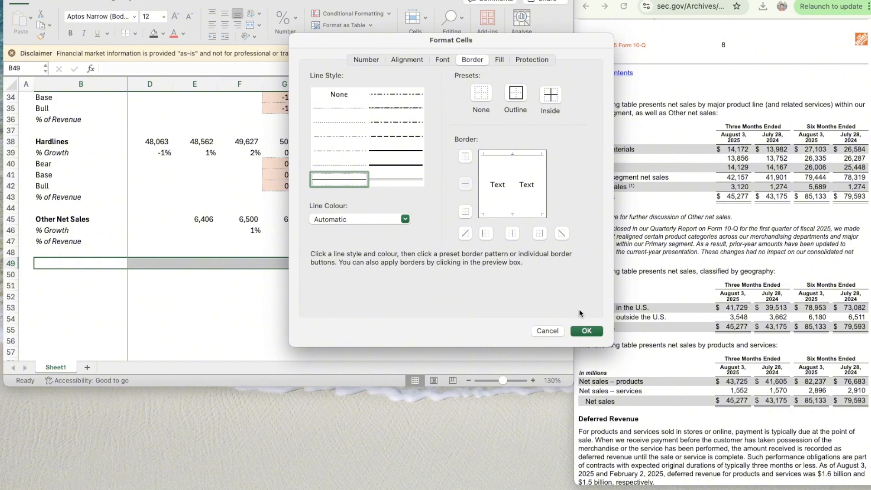
left_click(589, 332)
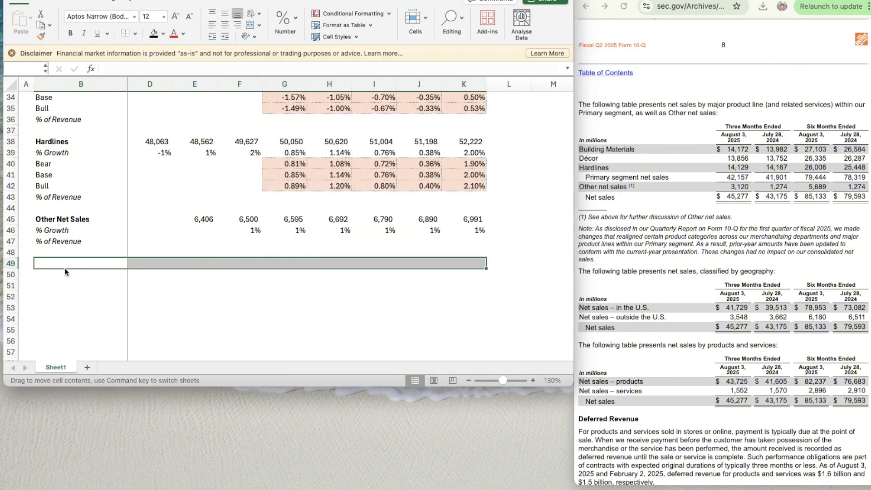
- Enter the label Total Revenue in B50 and make it bold
left_click(67, 276)
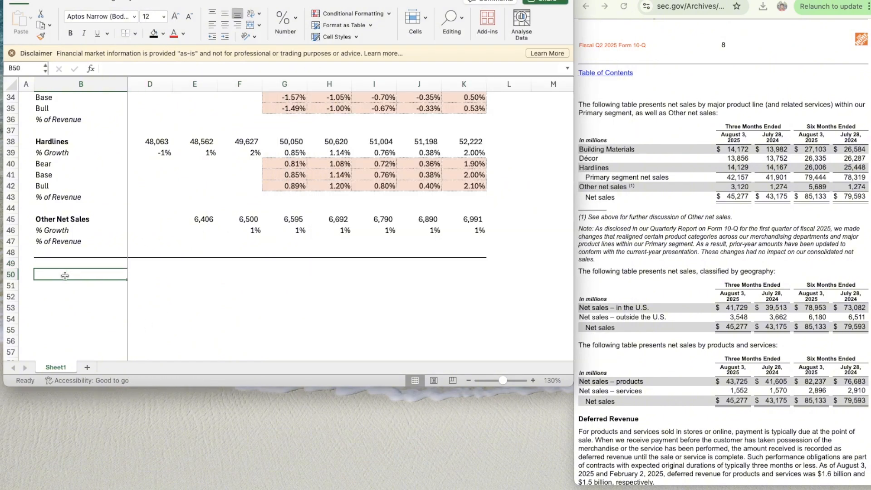
type("Total Revenue")
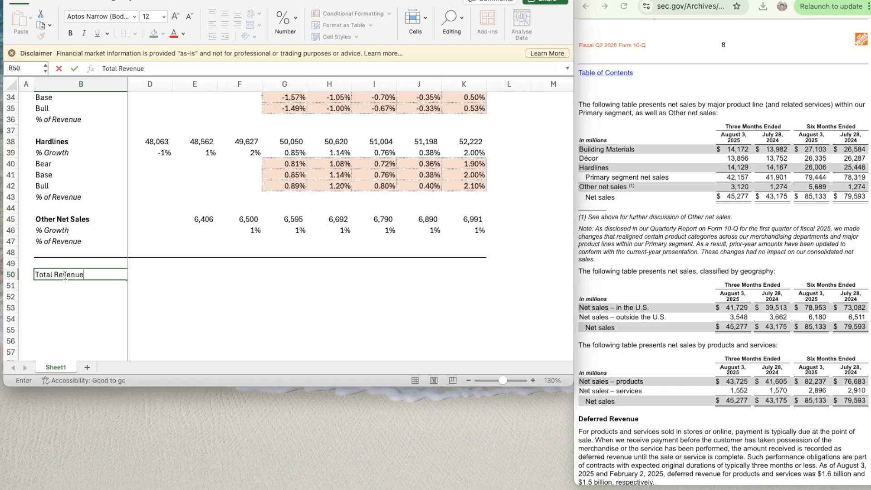
key("Return")
key("Up")
key("super+b")
key("Down")
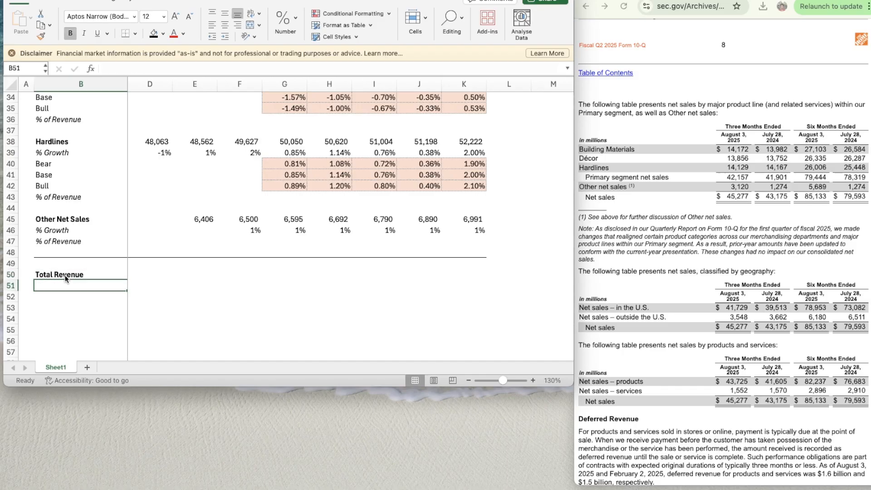
- Enter the label % Growth in B51 beneath Total Revenue
type("% Growth")
key("Return")
key("Up")
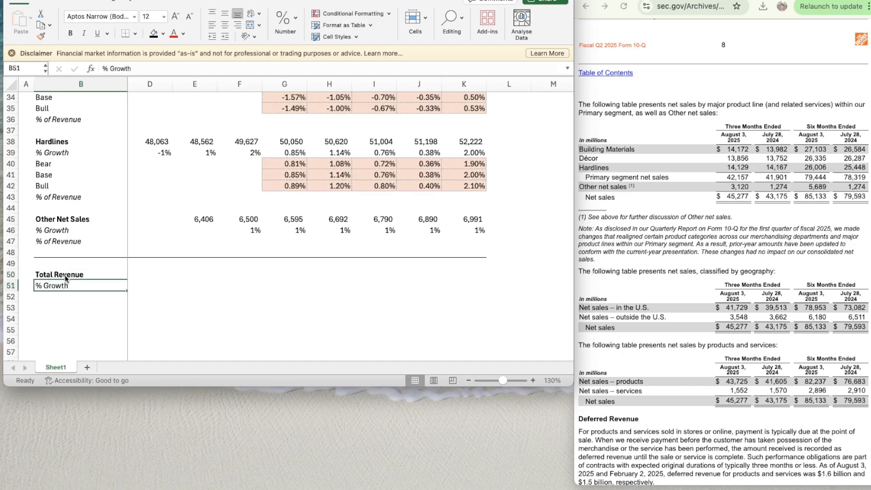
key("shift+space")
type("i")
key("Right")
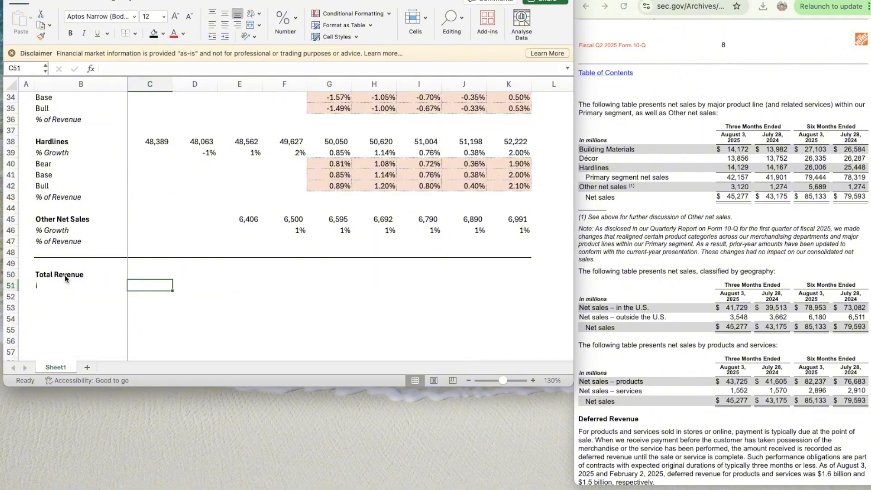
key("Left")
key("super+z")
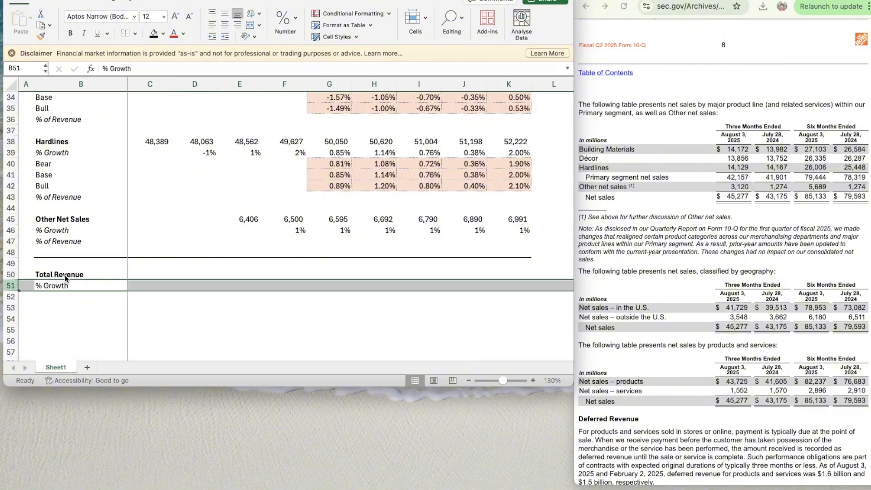
- Italicise the whole % Growth row 51
key("Left")
key("shift+space")
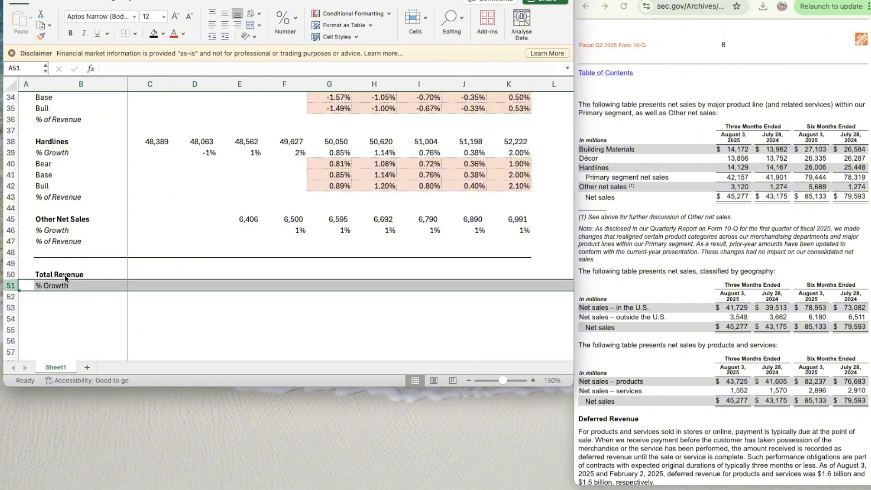
key("super+i")
- Enter the 2022 segment total formula =SUM(C45,C38,C31,C24) in C51
key("Right")
key("Right")
scroll(65, 278, "down", 1)
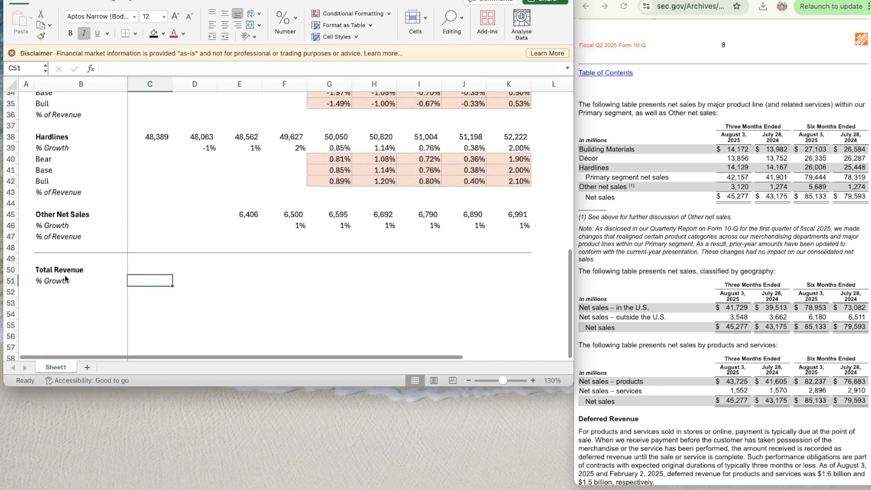
type("=su")
key("Tab")
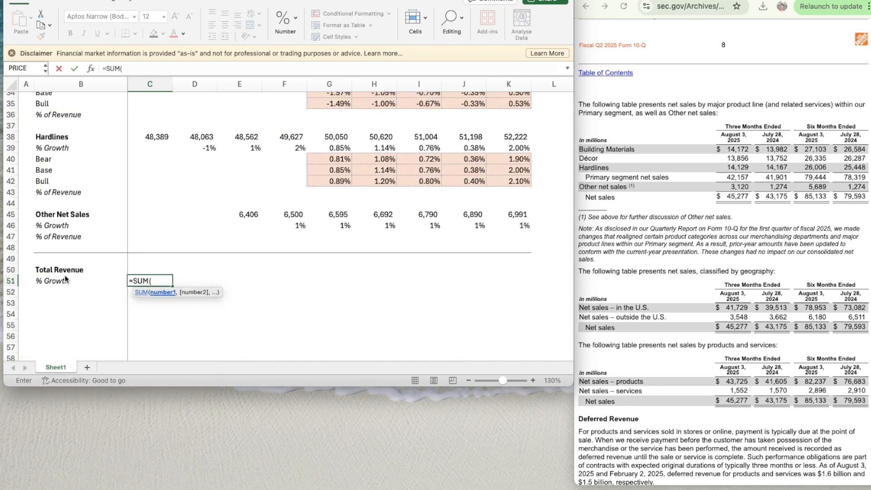
key("Up")
key("Up")
key("Up")
key("Up")
key("Up")
key("Up")
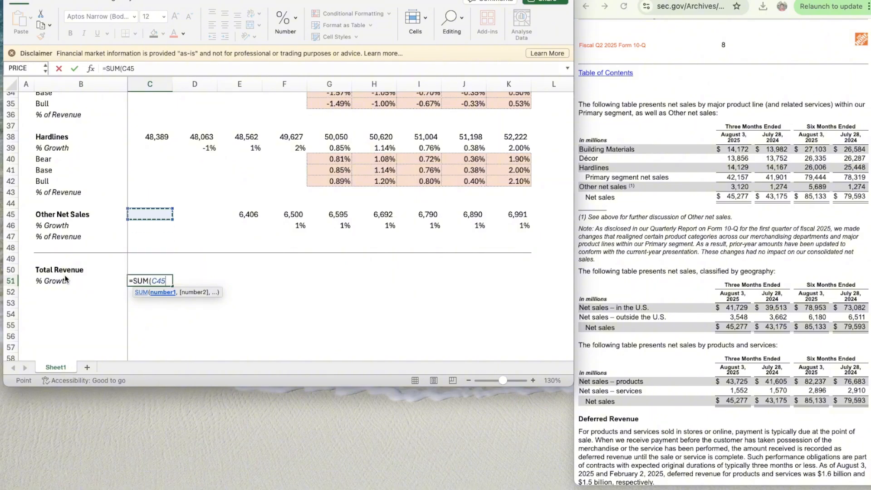
type(",")
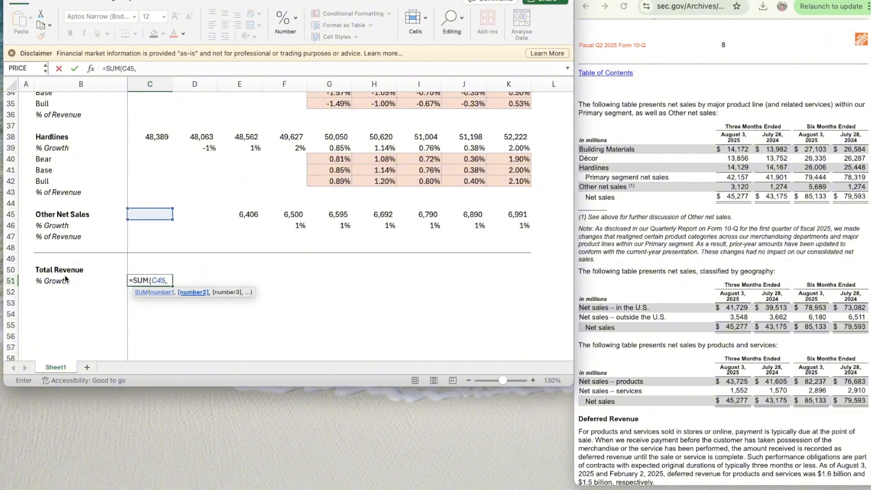
key("ctrl+Up")
type(",")
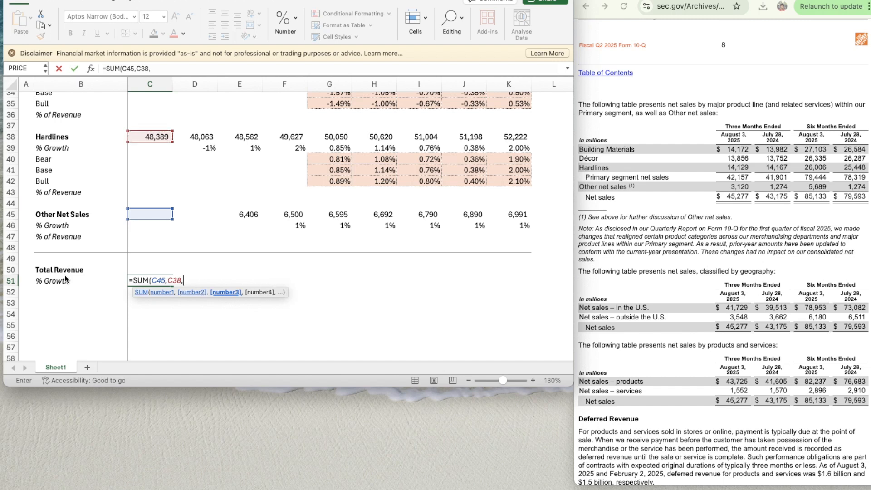
key("ctrl+Up")
key("ctrl+Up")
type(",")
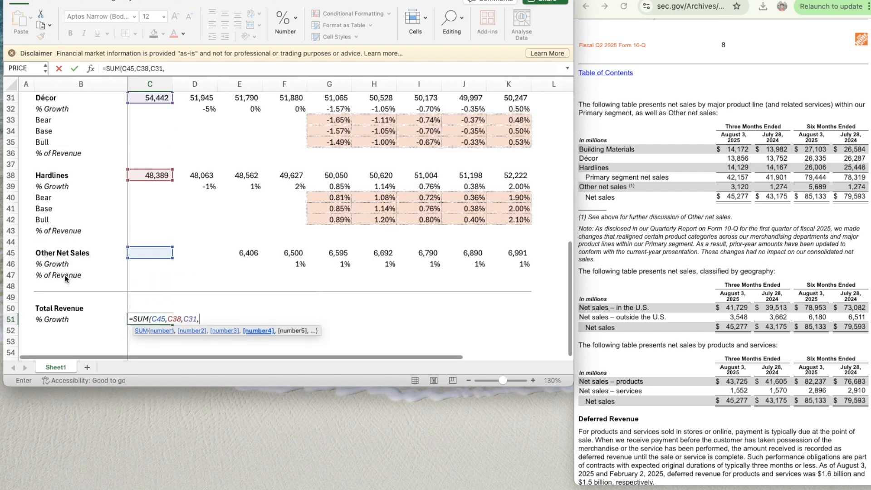
key("ctrl+Up")
key("ctrl+Up")
key("ctrl+Up")
key("ctrl+Up")
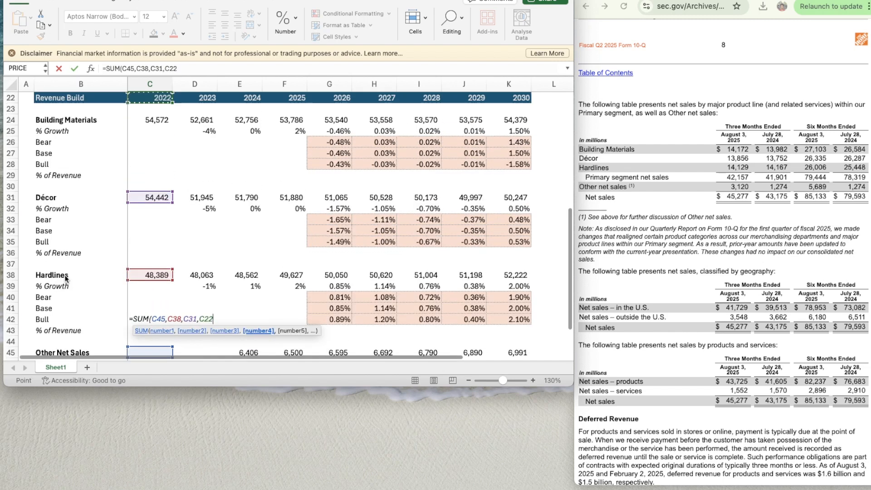
key("Down")
key("Down")
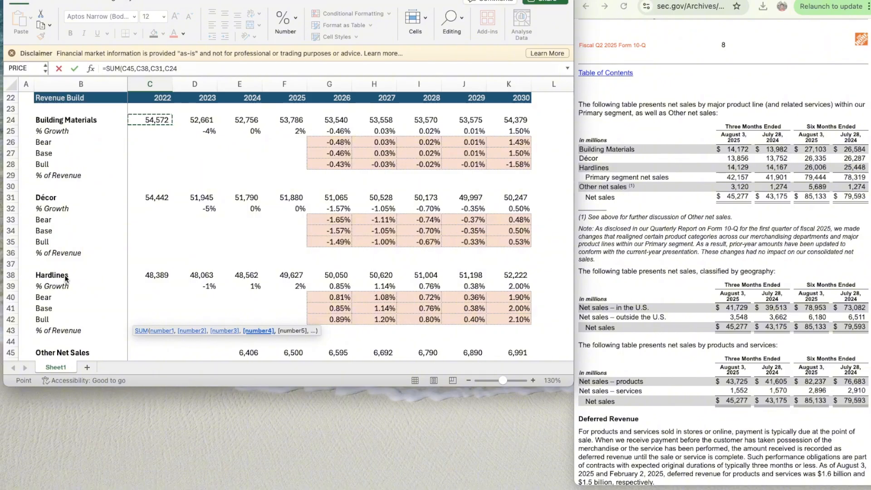
type("(")
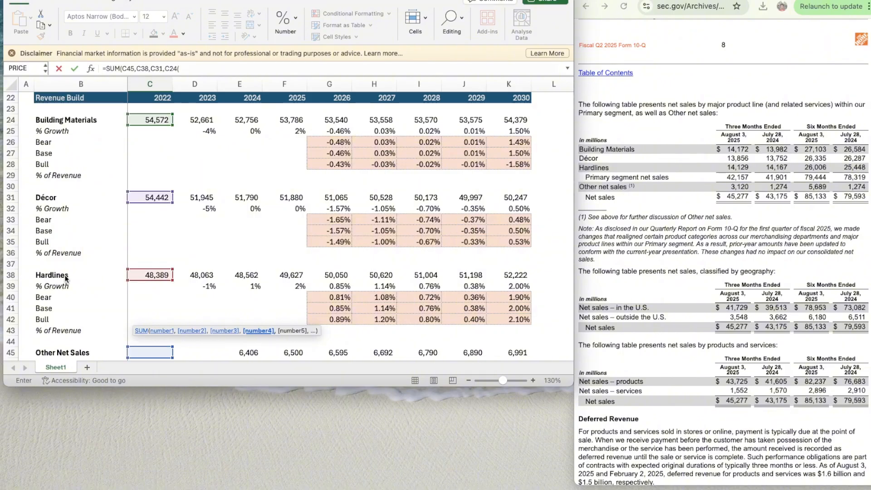
key("Return")
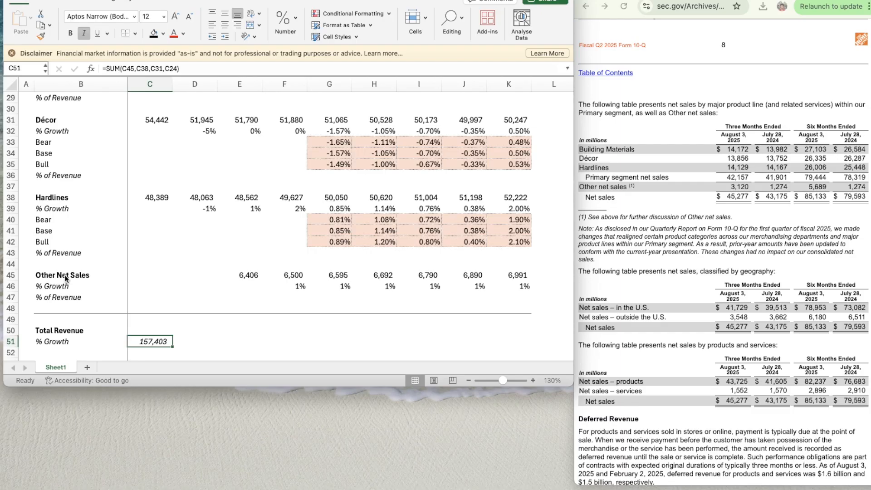
- Move the sum formula from C51 to C50 in the Total Revenue row and format it bold without italics
key("super+x")
key("Up")
key("super+v")
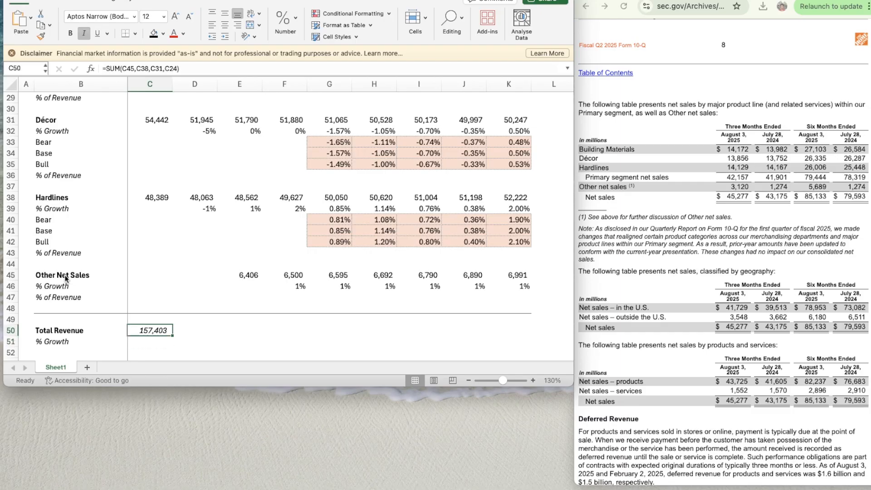
key("super+i")
key("super+b")
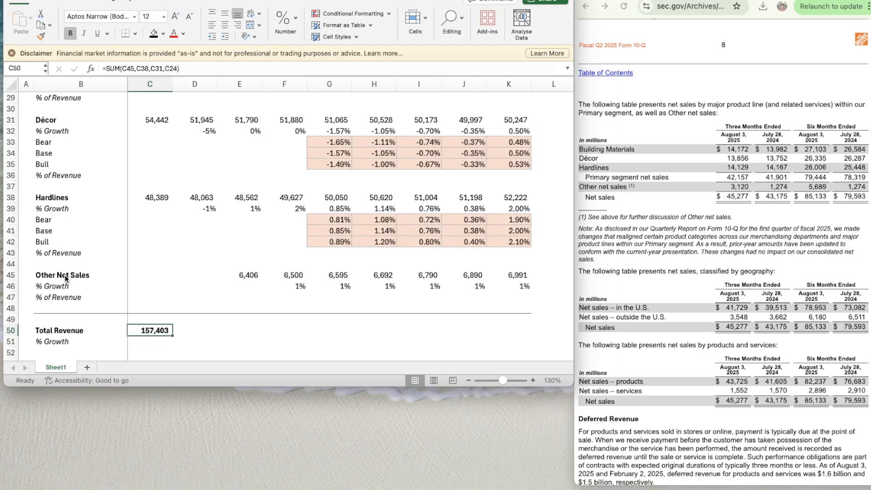
- Copy the Total Revenue formula from C50 across to 2023–2030 in D50:K50
key("super+c")
key("shift+Right")
key("shift+Right")
key("shift+Right")
key("shift+Right")
key("shift+Right")
key("shift+Right")
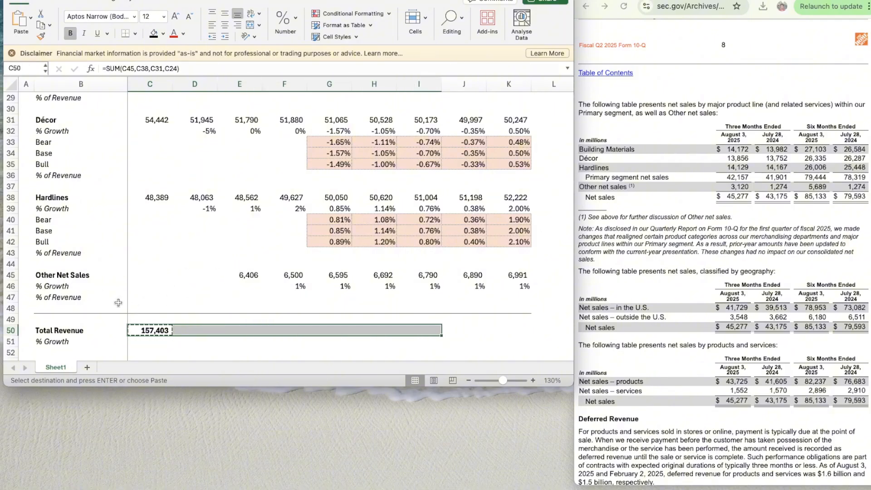
key("shift+Right")
key("shift+Right")
key("super+v")
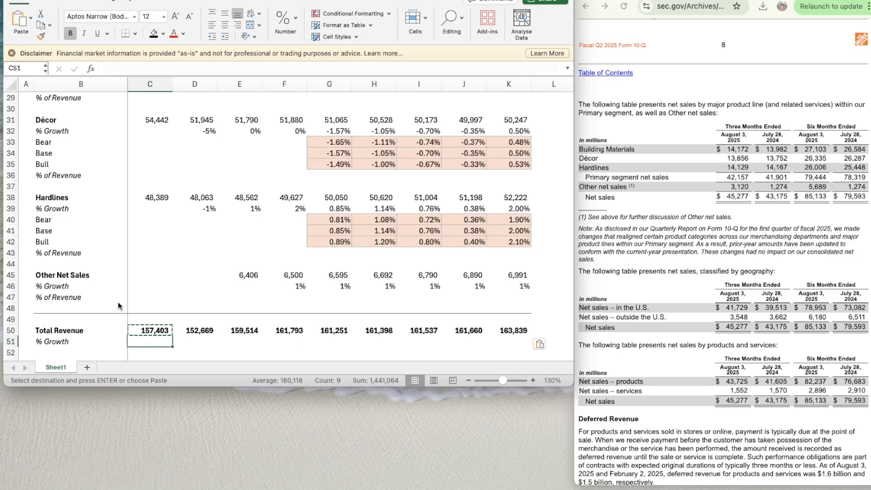
- Copy the Other Net Sales growth formula from F46 into D51 for the 2023 Total Revenue growth
key("Right")
key("Right")
key("Right")
key("Up")
key("Up")
key("Up")
key("Up")
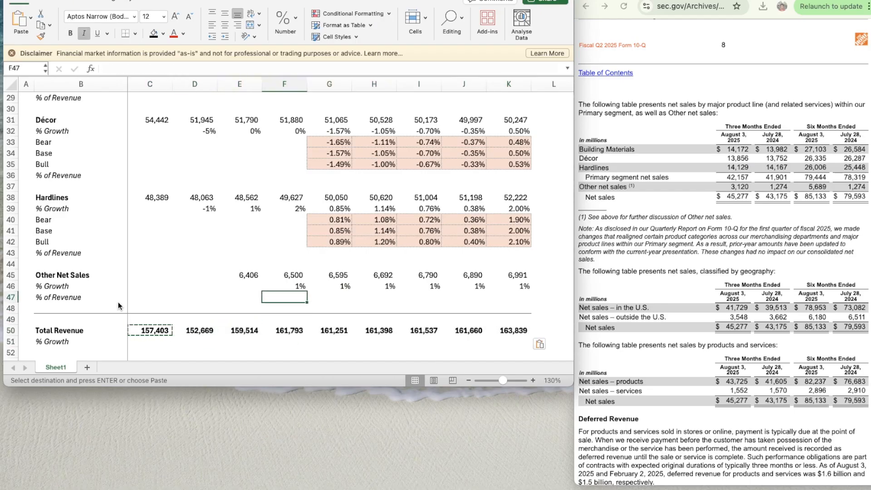
key("super+c")
key("Down")
key("Down")
key("Down")
key("Left")
key("Down")
key("Down")
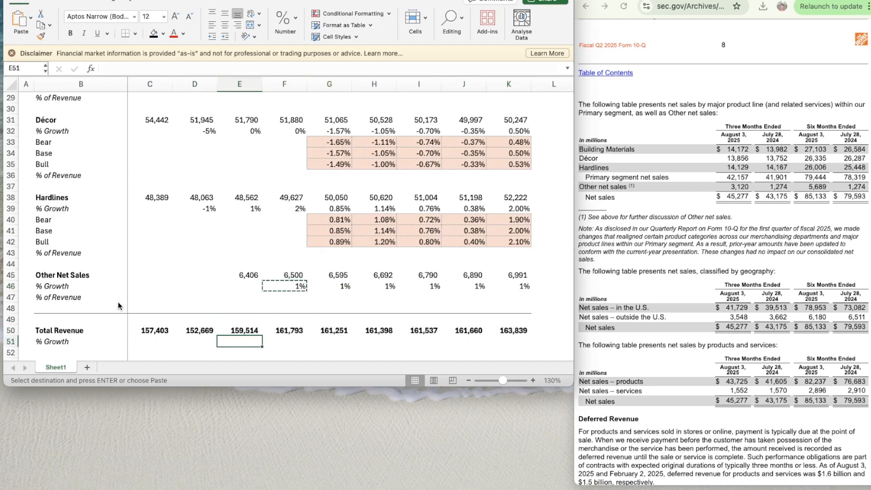
key("Left")
key("super+v")
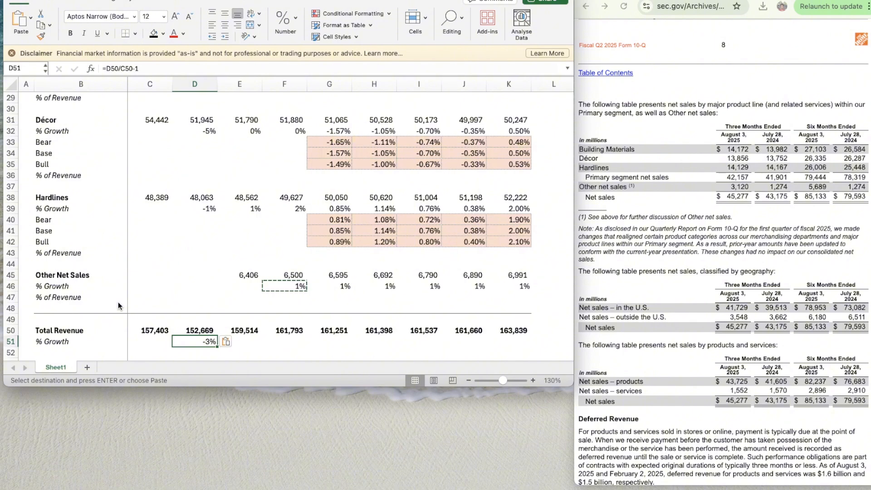
- Copy the Total Revenue growth formula from D51 across to 2024–2030 in E51:K51
key("super+c")
key("shift+Right")
key("shift+Right")
key("shift+Right")
key("shift+Right")
key("shift+Right")
key("shift+Right")
key("shift+Right")
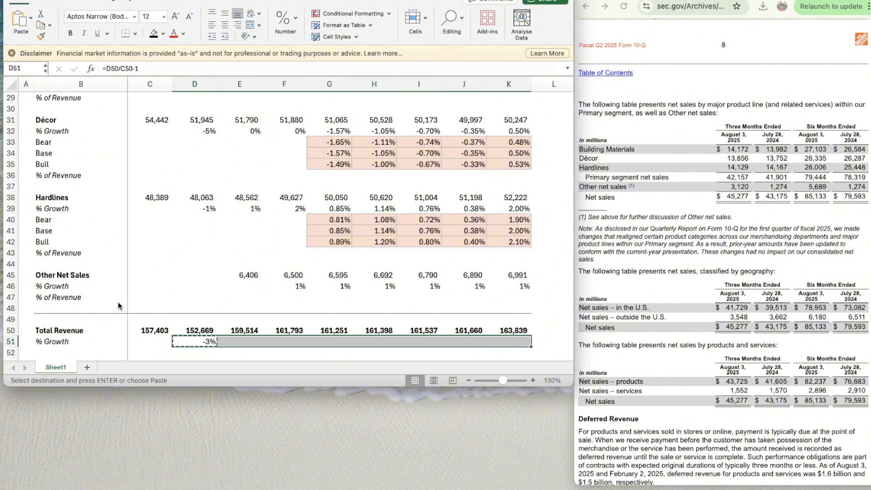
key("super+v")
- Zoom the sheet out to 110% and review the assumptions and the revenue build down to Total Revenue
scroll(275, 256, "up", 3)
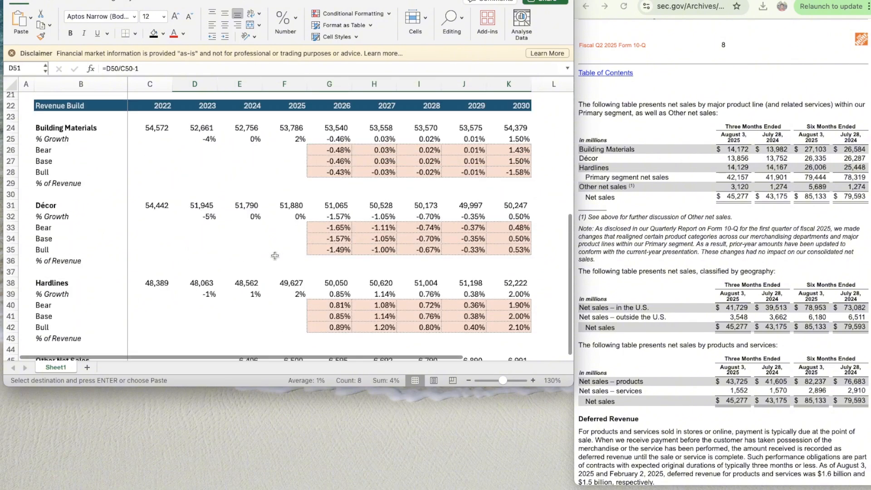
scroll(274, 256, "down", 7)
scroll(275, 256, "down", 2)
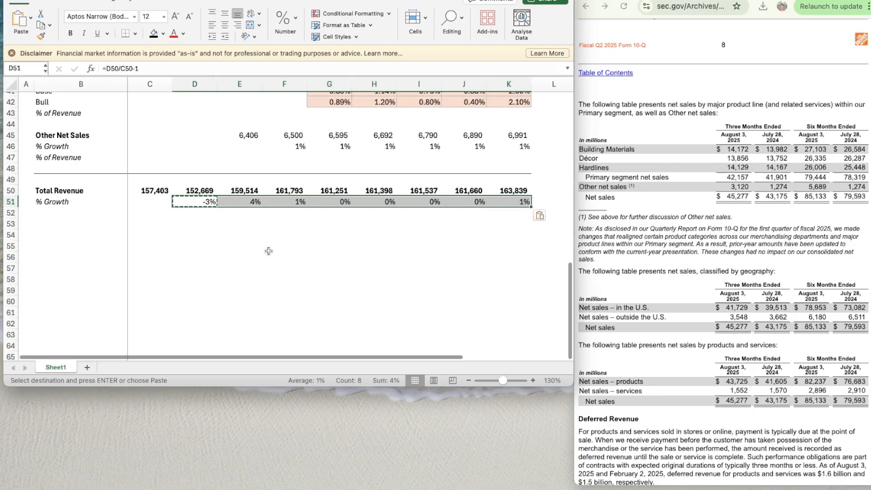
left_click(468, 380)
left_click(468, 380)
scroll(360, 286, "up", 10)
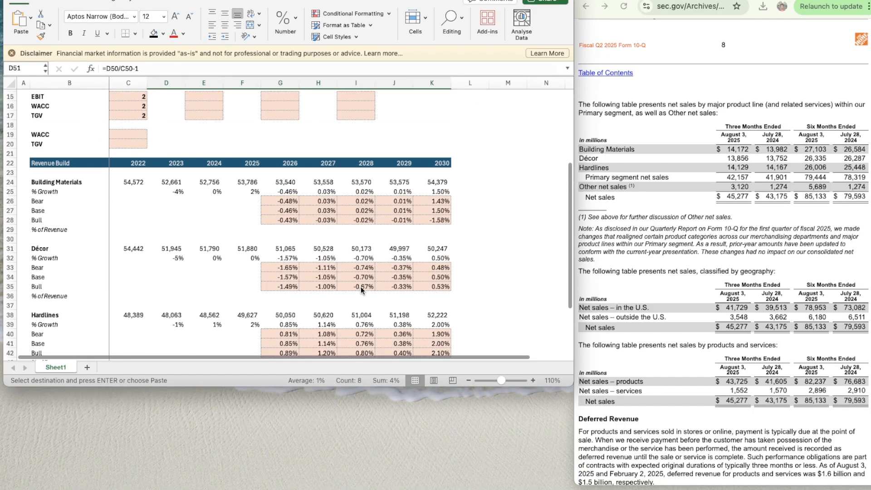
scroll(361, 286, "up", 5)
scroll(360, 286, "down", 5)
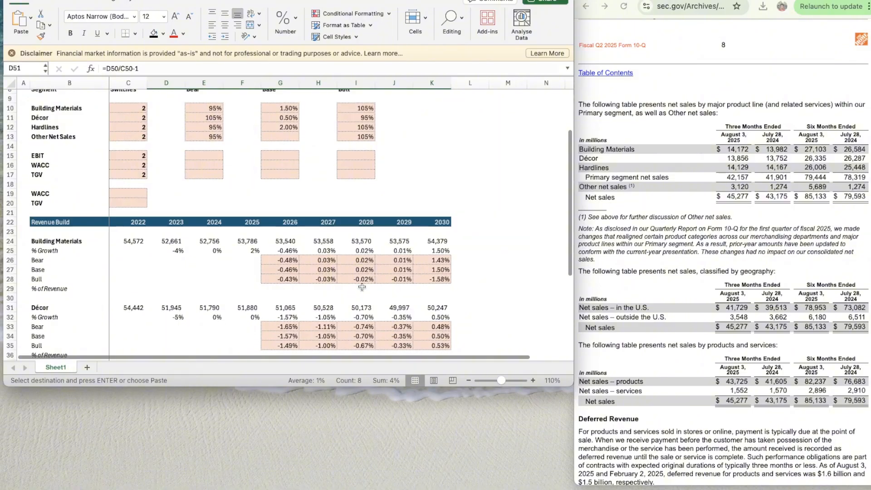
scroll(362, 286, "down", 8)
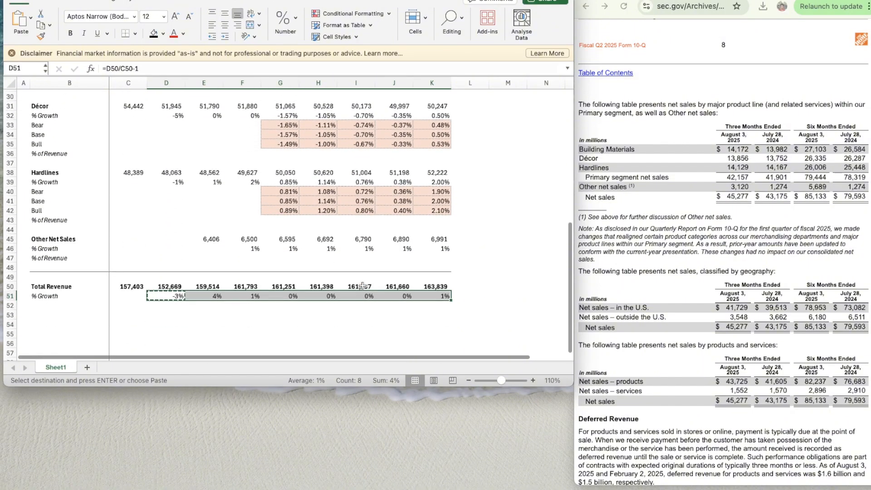
scroll(362, 285, "down", 3)
scroll(362, 285, "up", 8)
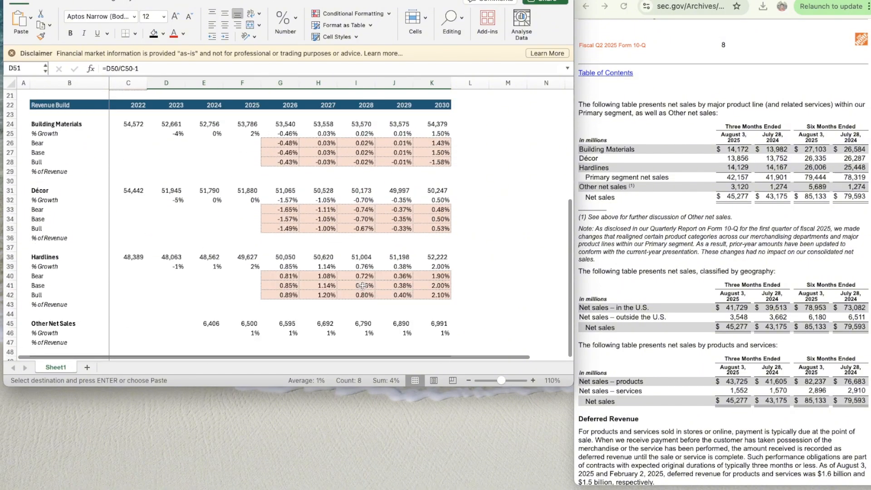
- Copy the Revenue Build header row 22 with its years to row 53 below Total Revenue
left_click(9, 109)
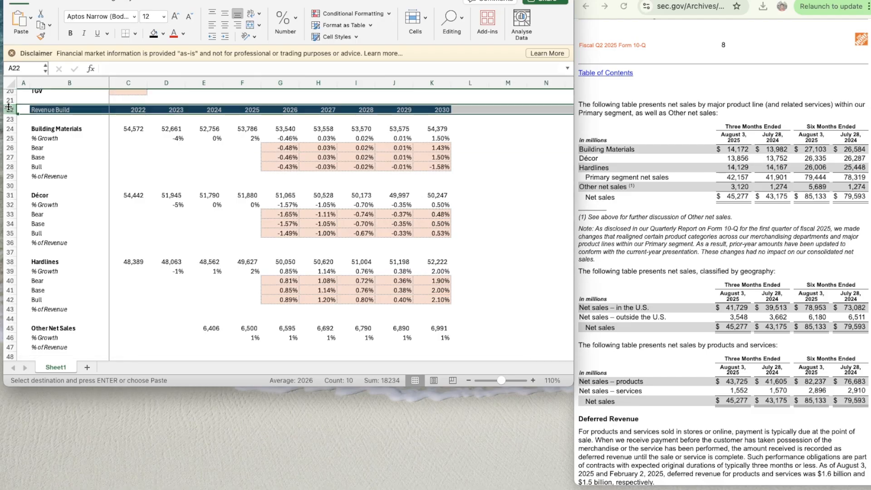
scroll(68, 258, "up", 5)
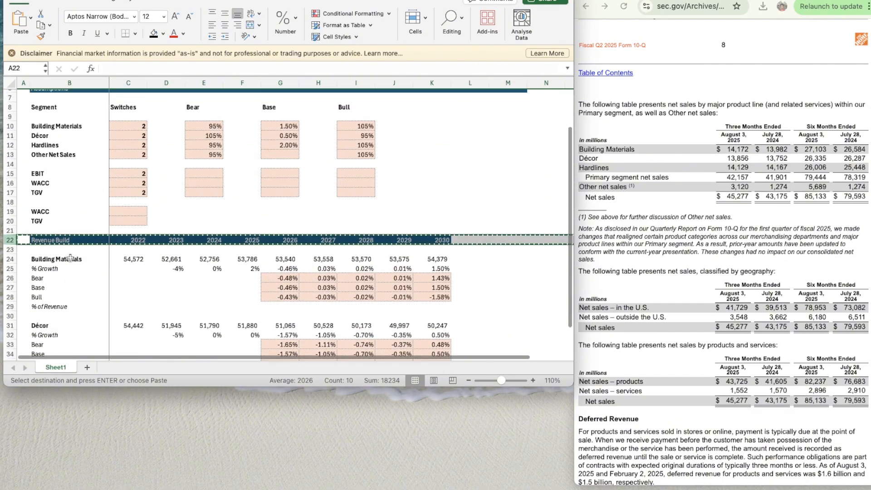
scroll(70, 258, "down", 14)
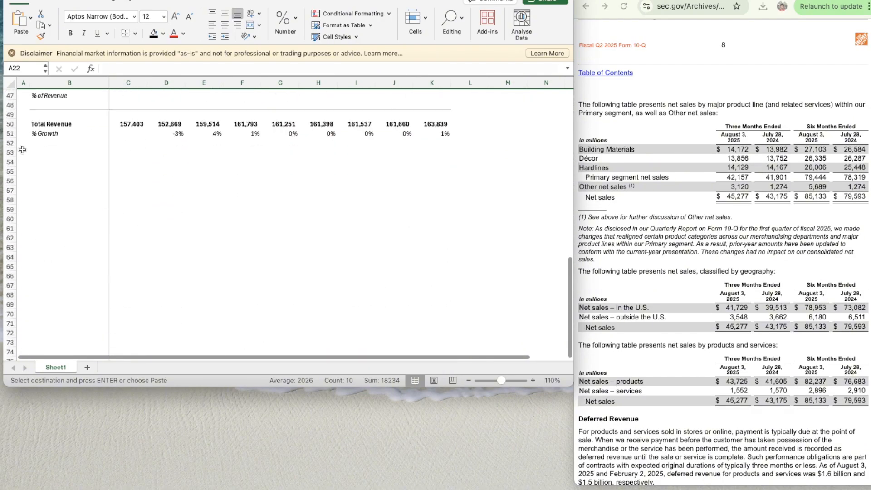
left_click(22, 150)
left_click(43, 149)
key("cmd+v")
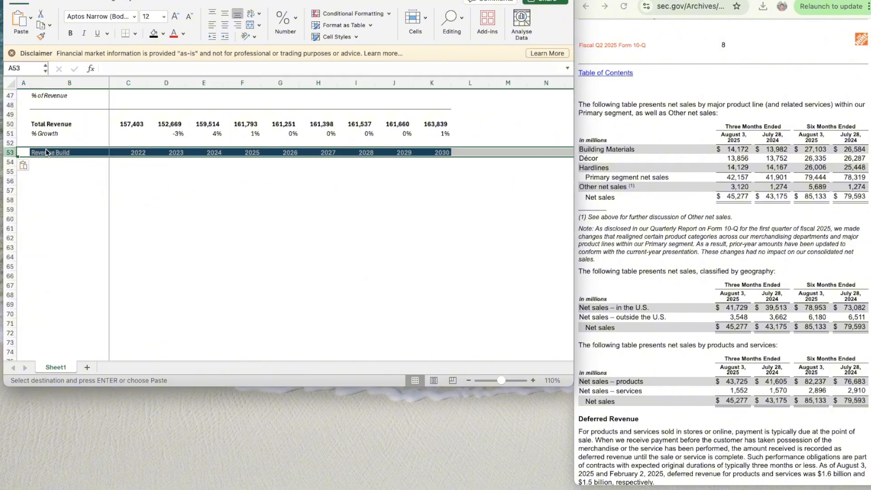
- Rename the row 53 header in B53 as Income Statement and enter the label Revenue in B55
left_click(49, 152)
type("Inc")
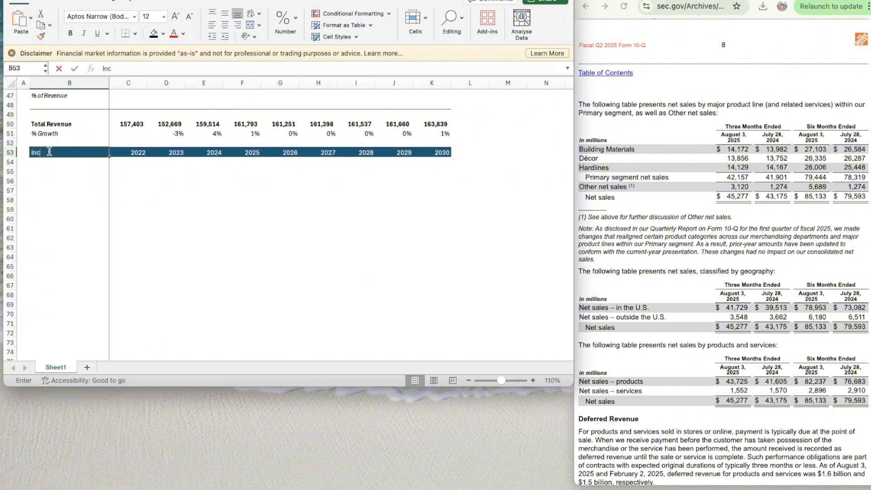
type("mme Statement")
key("Return")
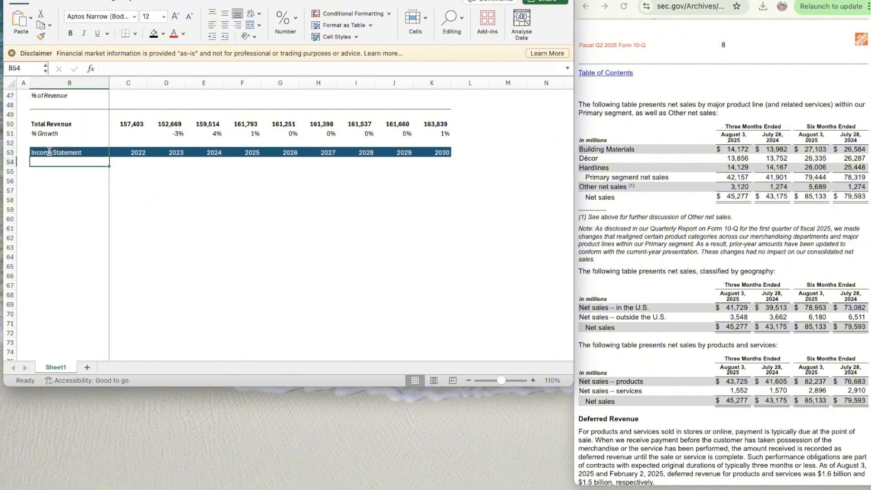
key("Return")
type("Revenue")
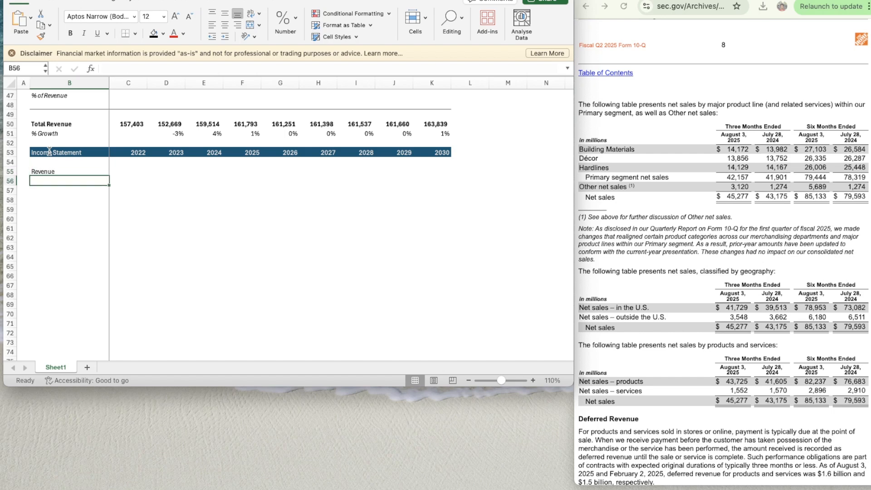
- Bold the Revenue label in B55 and link C55 to the 2022 Total Revenue in C50
key("super+b")
key("Tab")
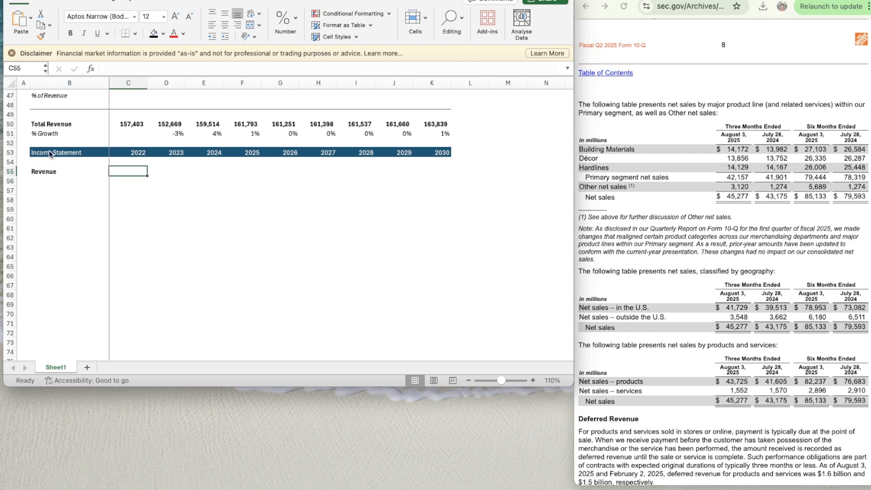
type("=")
key("Up")
key("Up")
key("Up")
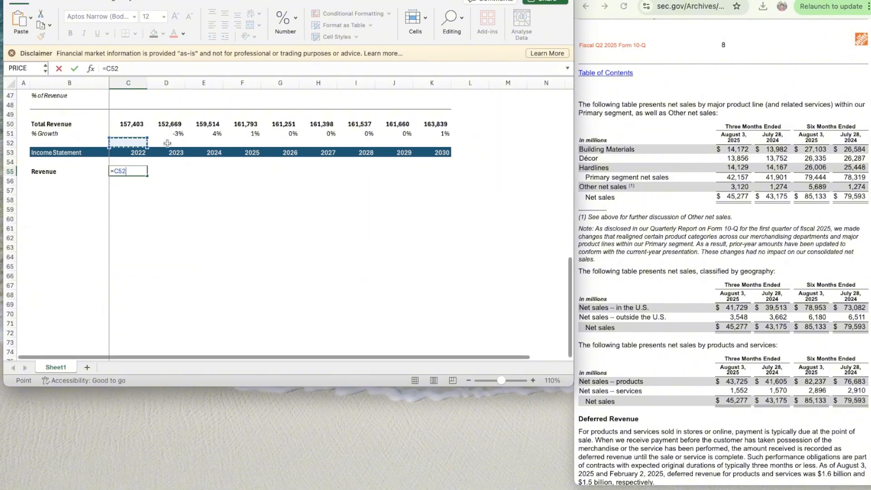
left_click(132, 126)
key("ctrl+Return")
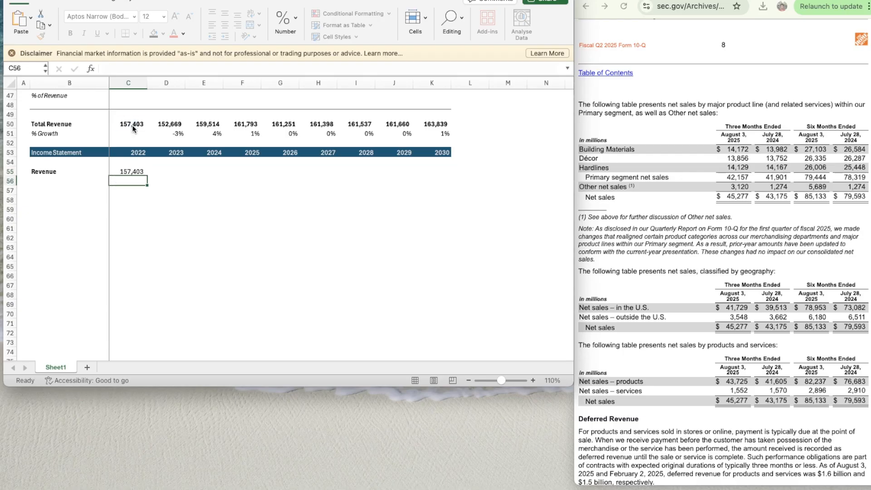
- Copy the 2022 Revenue link in C55 across to 2023–2030 in D55:K55
key("super+c")
key("shift+Right")
key("shift+Right")
key("shift+Right")
key("shift+Right")
key("shift+Right")
key("shift+Right")
key("shift+Right")
key("shift+Right")
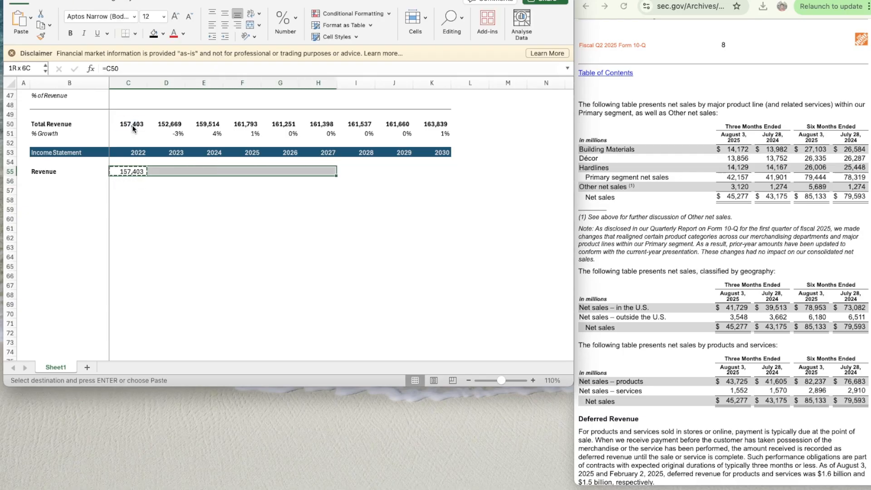
key("super+v")
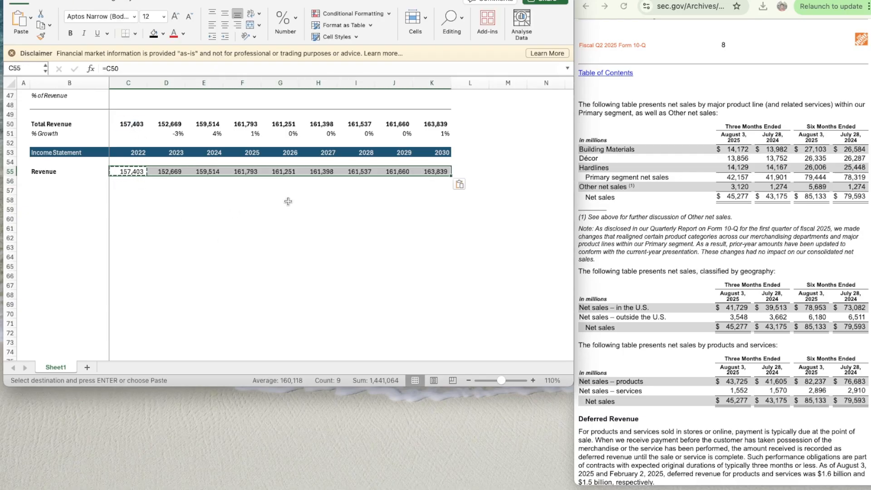
left_click(285, 201)
- Zoom the sheet to 140% and copy the Total Revenue growth formula from D51 to D56 under Revenue
left_click(535, 381)
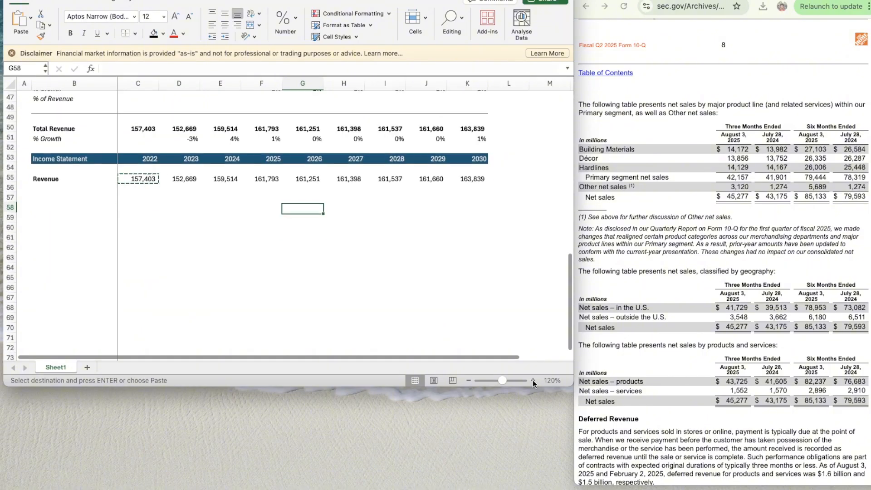
left_click(534, 382)
left_click(533, 381)
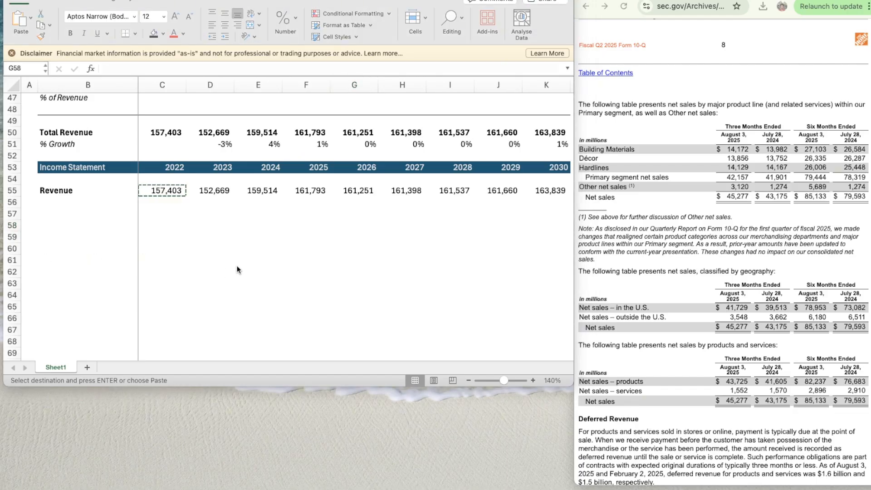
left_click(220, 143)
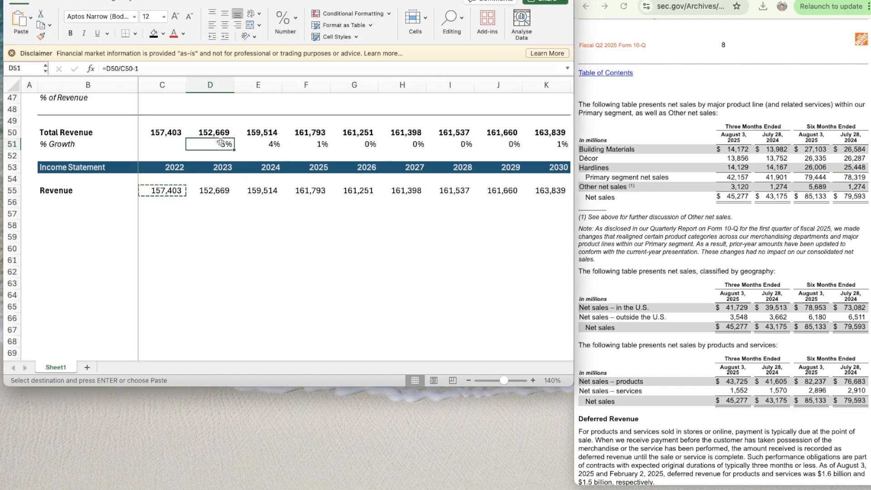
key("super+c")
key("Down")
key("Down")
key("Down")
key("Down")
key("Down")
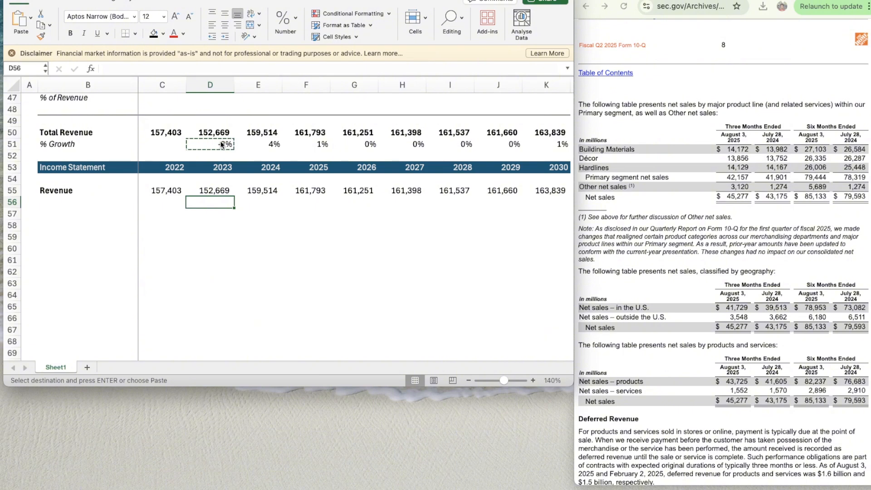
key("super+v")
- Copy the 2023 revenue growth formula in D56 across to 2024–2030 in E56:K56
key("super+c")
key("shift+Right")
key("shift+Right")
key("shift+Right")
key("shift+Right")
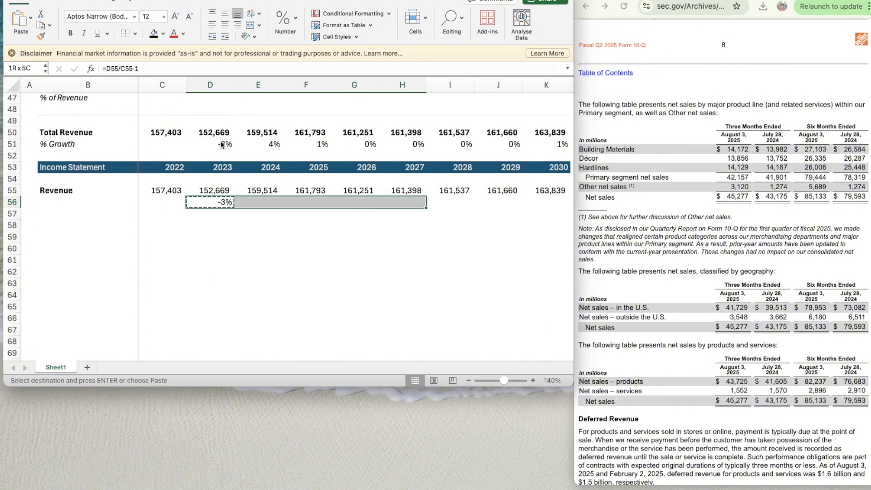
key("shift+Right")
key("shift+Right")
key("shift+Right")
key("super+v")
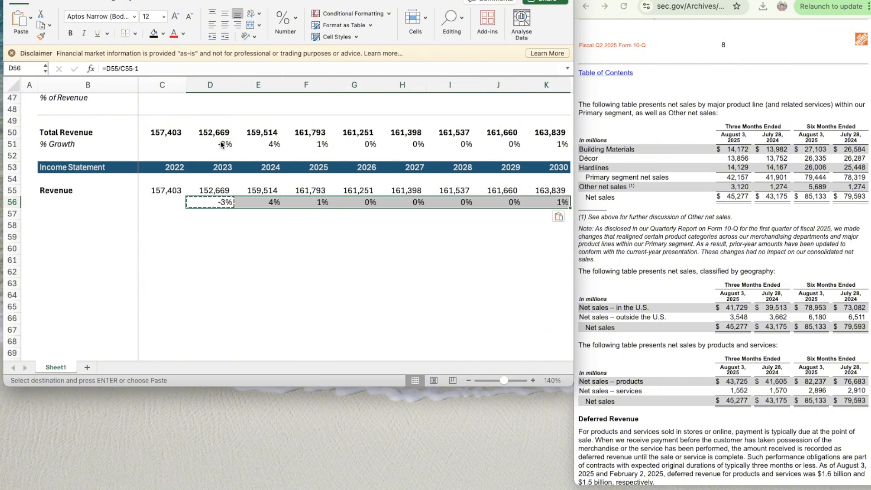
- Label row 56 as % Growth in B56 and set the label in italics
key("Down")
key("Down")
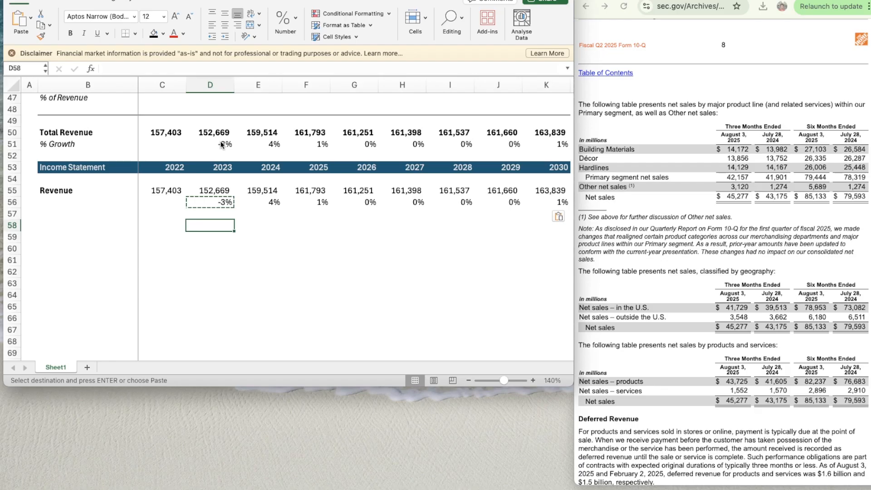
key("Left")
key("Left")
key("Up")
key("Up")
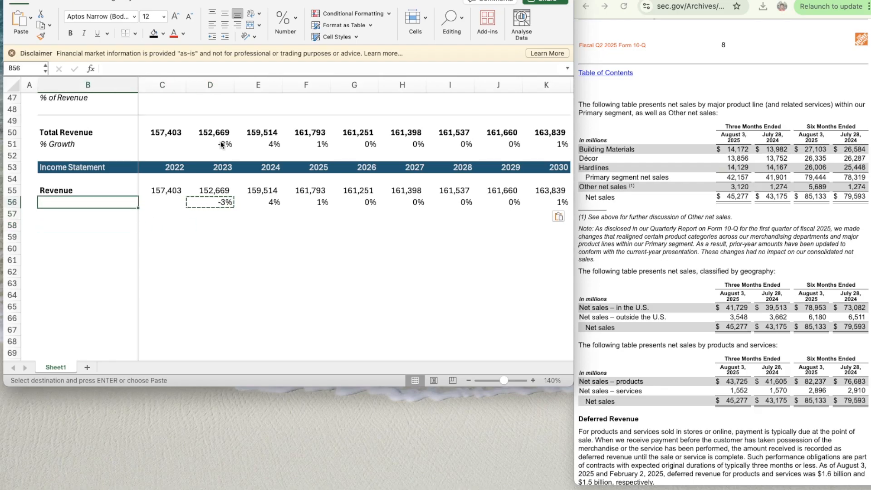
type("% Growth")
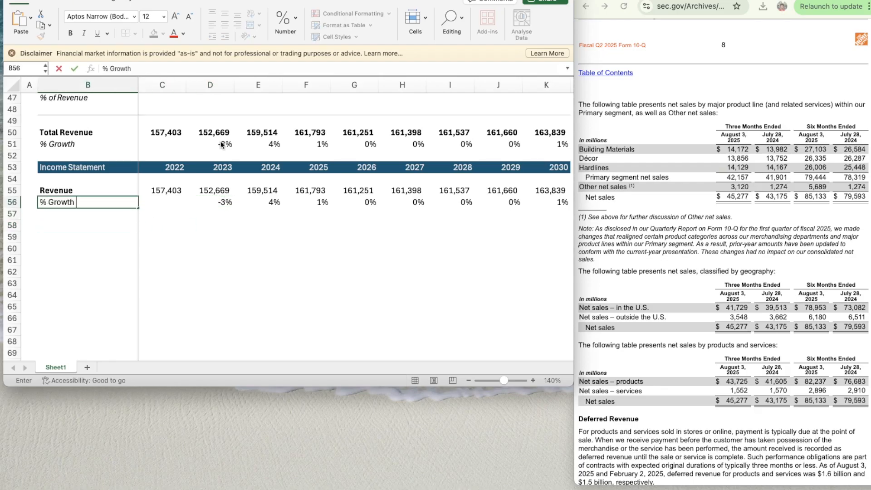
key("Return")
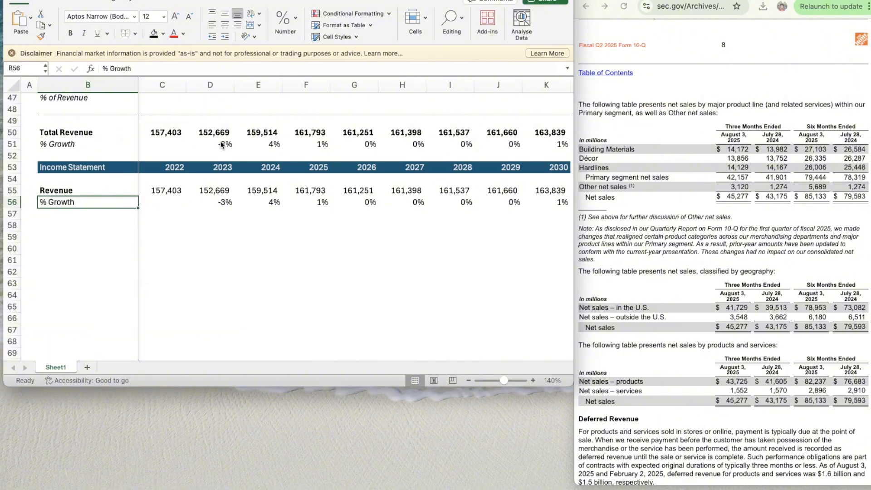
key("ctrl+i")
- Enter the label EBIT in B58 and make it bold
key("Down")
key("Down")
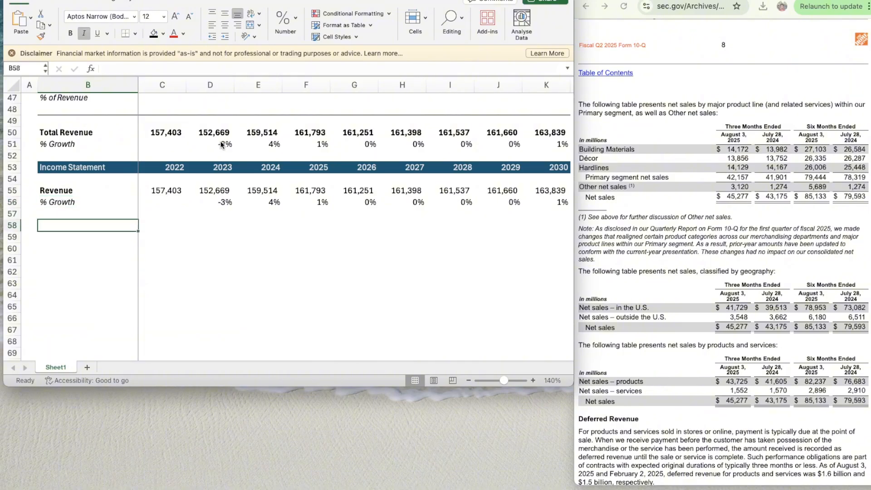
type("EBIT")
key("Return")
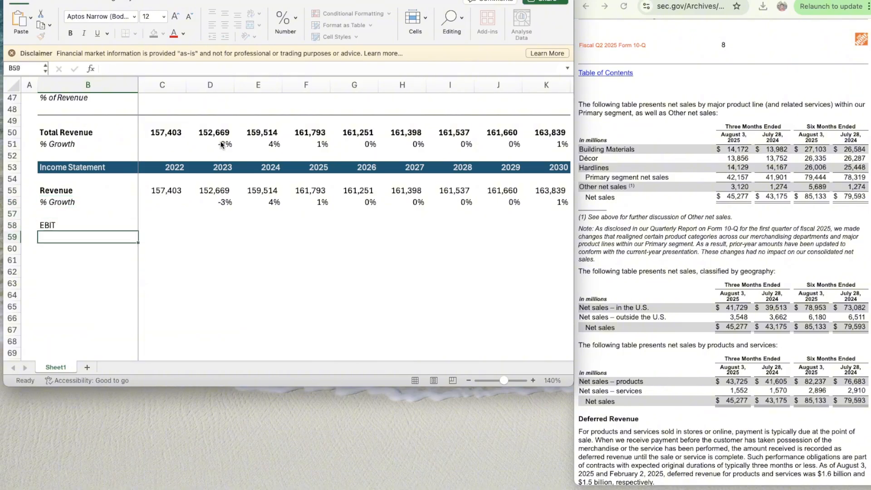
key("Up")
key("ctrl+b")
key("Down")
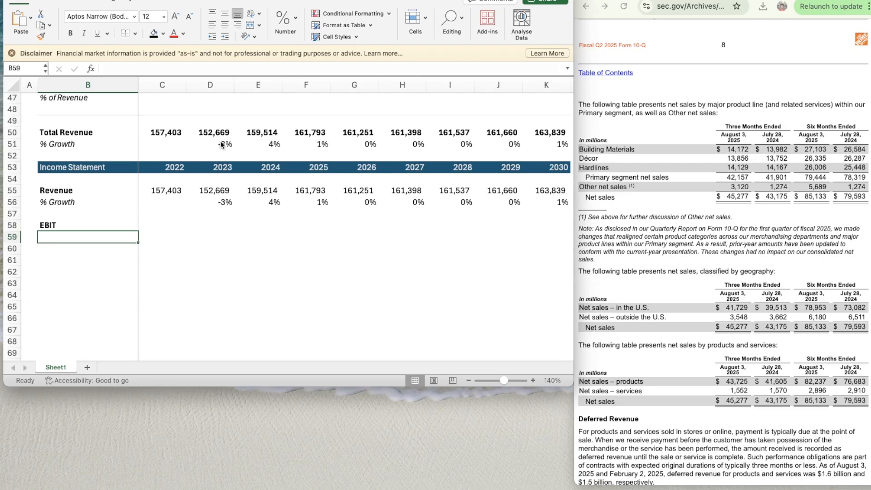
- Enter the label % of Revenue in B59 and set the whole of row 59 in italics
type("%")
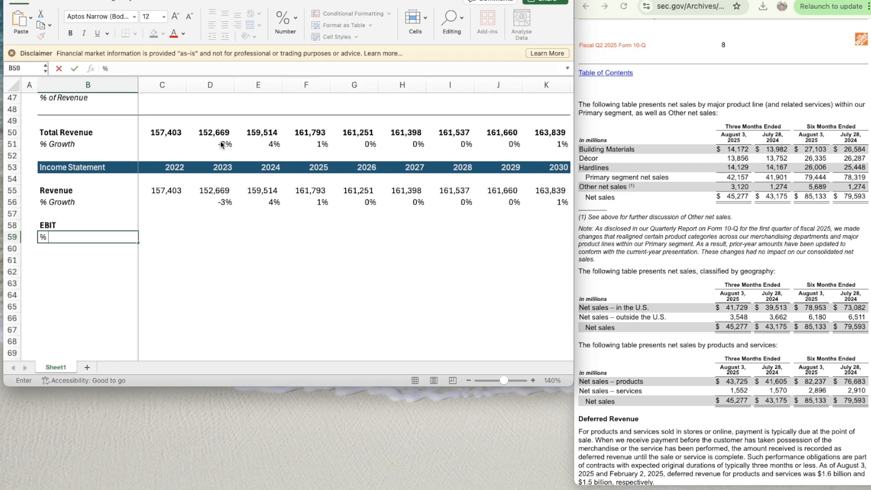
type(" of Revenue")
key("Return")
key("Up")
key("shift+space")
key("super+u")
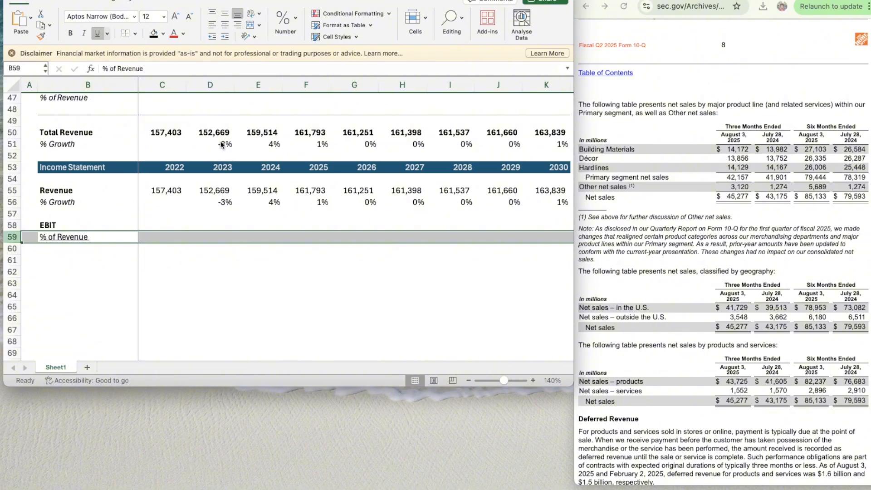
key("super+u")
key("super+i")
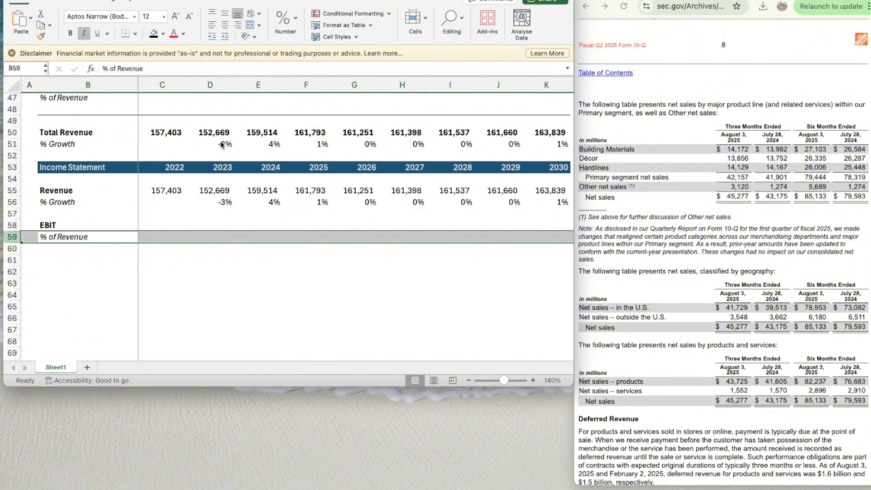
- Find operating income for 2022–2024 in the Consolidated Statements of Earnings of the Home Depot Fiscal 2024 10-K
key("Up")
key("Right")
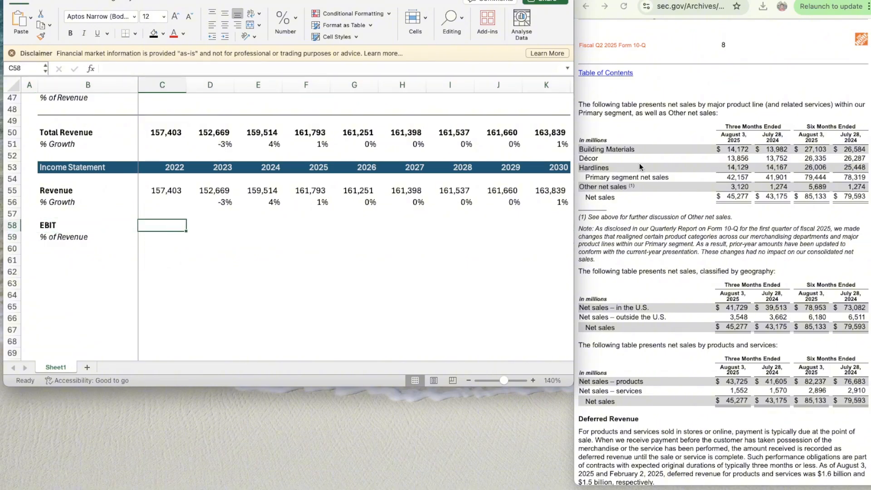
left_click(702, 265)
scroll(694, 266, "up", 8)
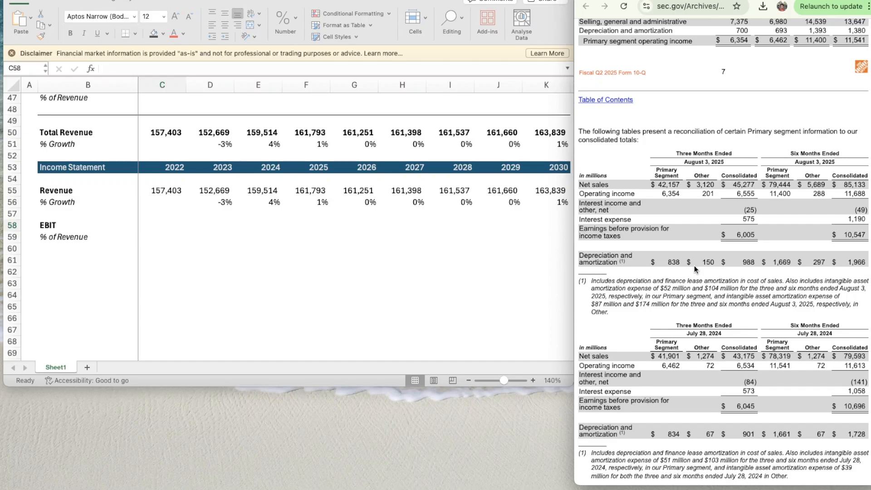
scroll(685, 176, "up", 15)
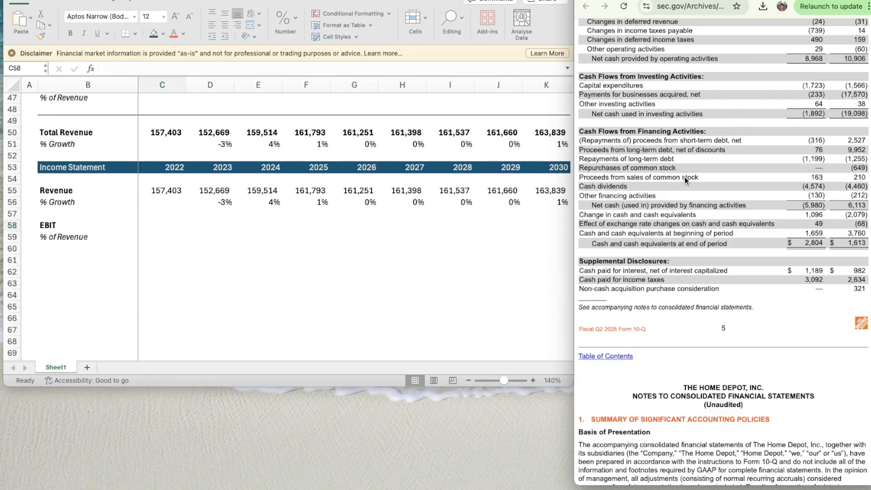
scroll(685, 176, "up", 20)
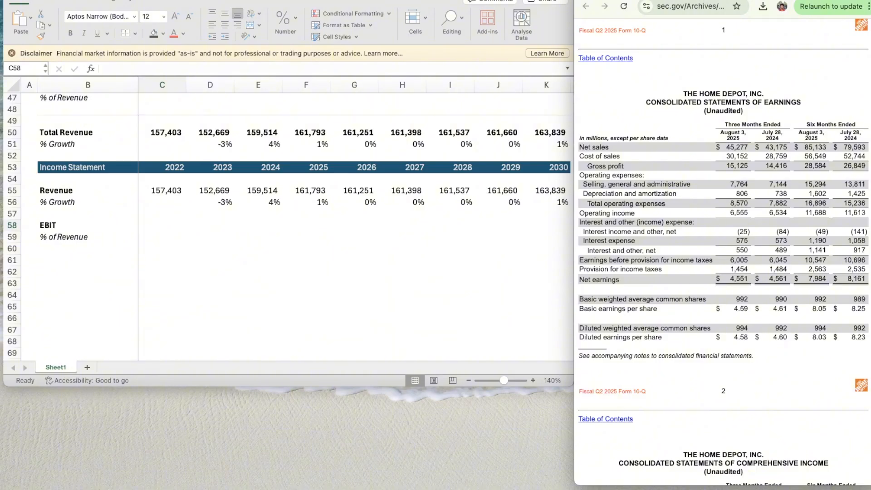
scroll(710, 207, "down", 20)
scroll(710, 208, "up", 10)
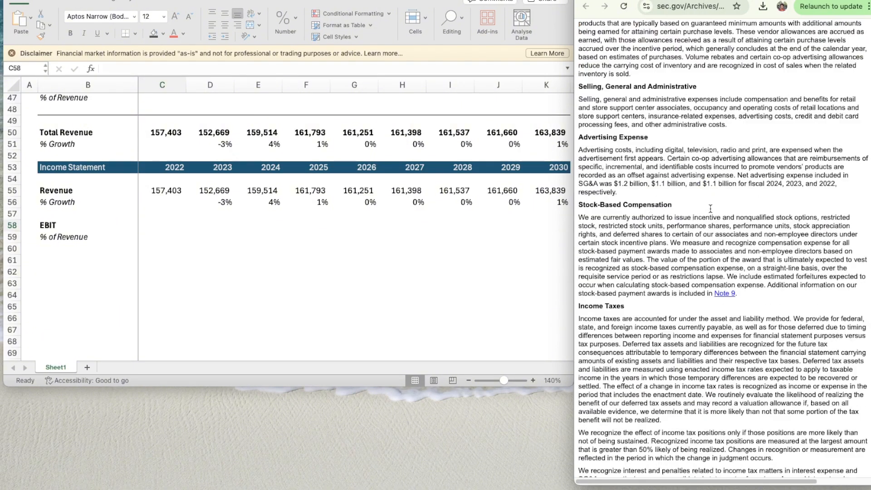
scroll(710, 208, "up", 20)
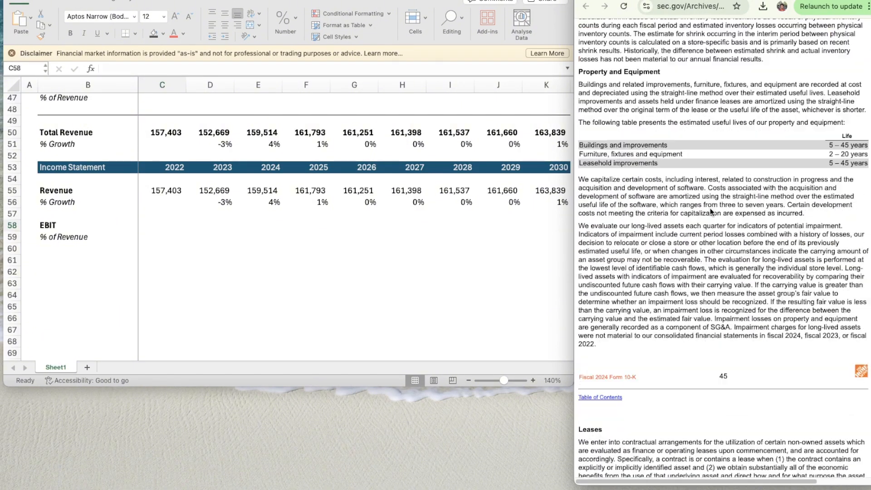
scroll(710, 208, "up", 20)
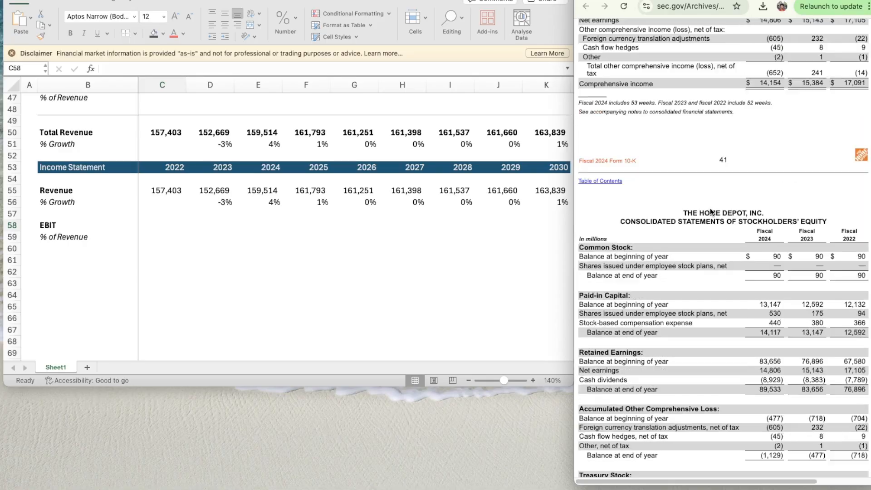
scroll(710, 212, "up", 12)
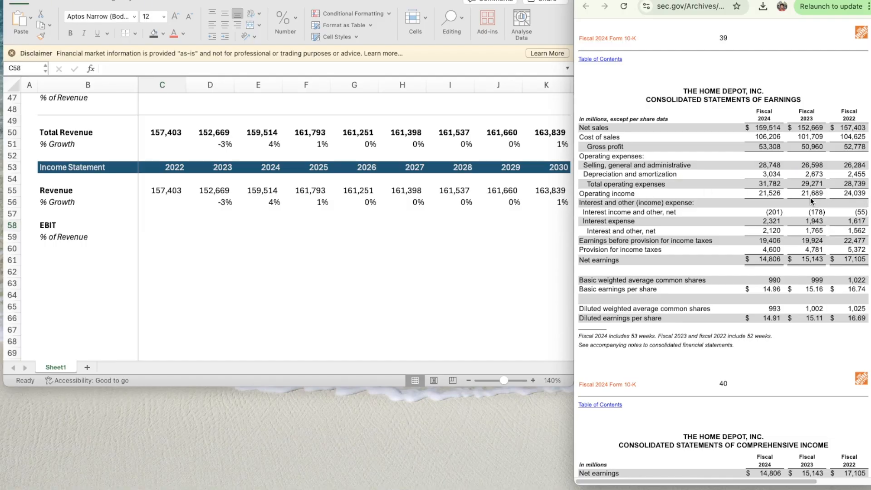
- Enter 24039 as the 2022 EBIT in C58 and apply the number format of the Revenue cell C55 to it
left_click(158, 229)
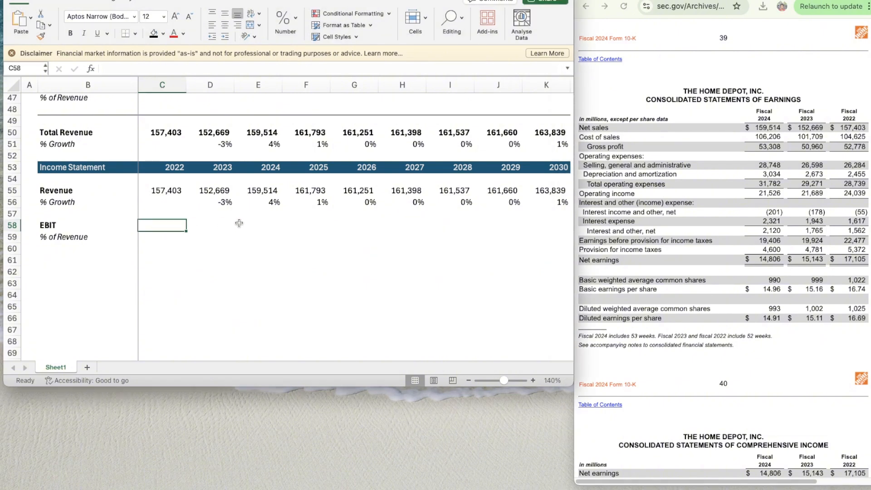
type("24039")
key("Return")
key("Up")
key("Up")
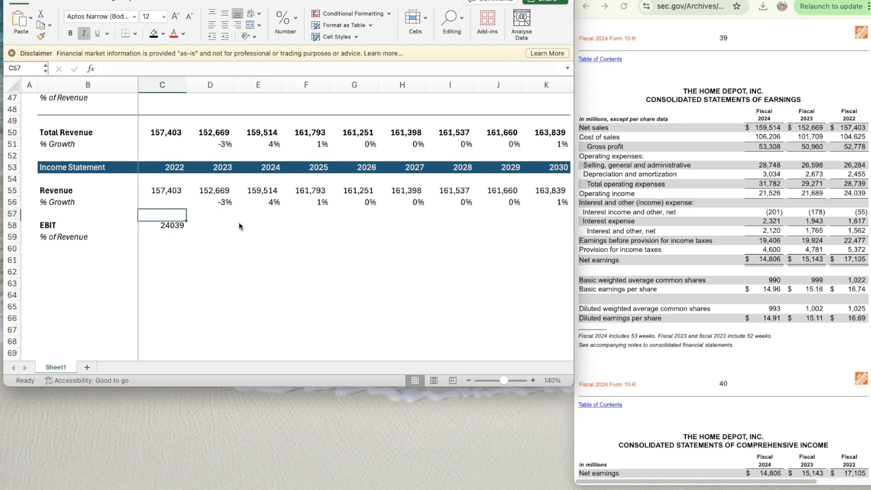
key("Up")
key("Up")
key("super+shift+c")
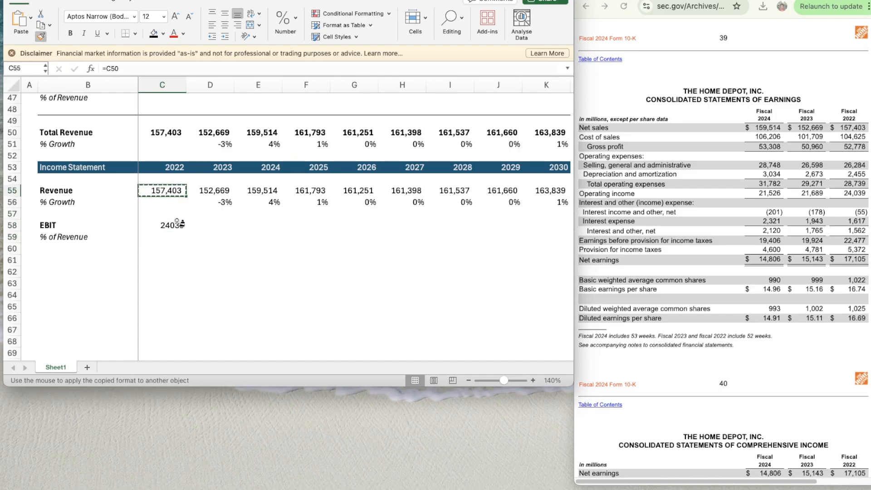
left_click(177, 225)
- Enter 21689 as the 2023 EBIT in D58 and give it the number format of C58
key("Right")
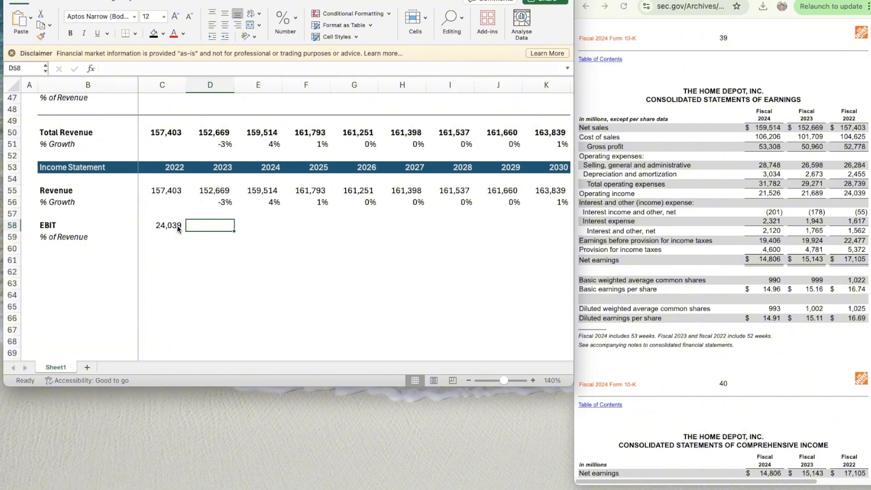
type("21689")
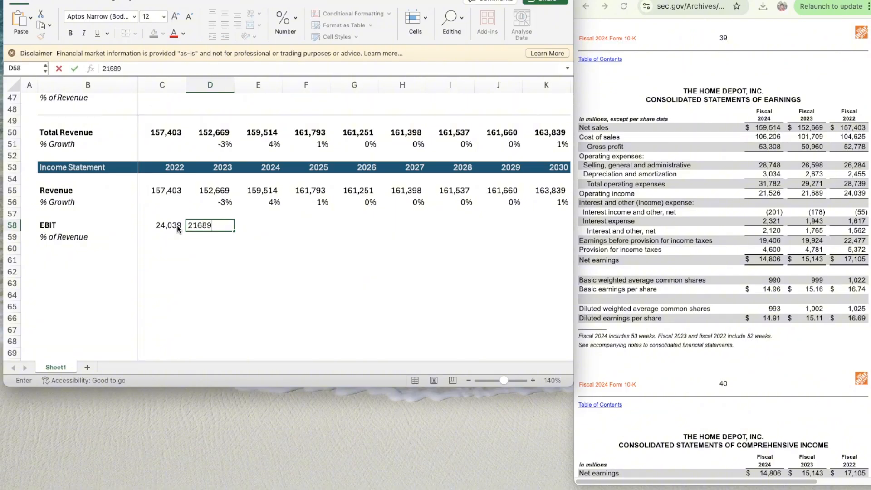
key("Return")
left_click(177, 225)
key("shift+super+c")
key("Right")
key("Right")
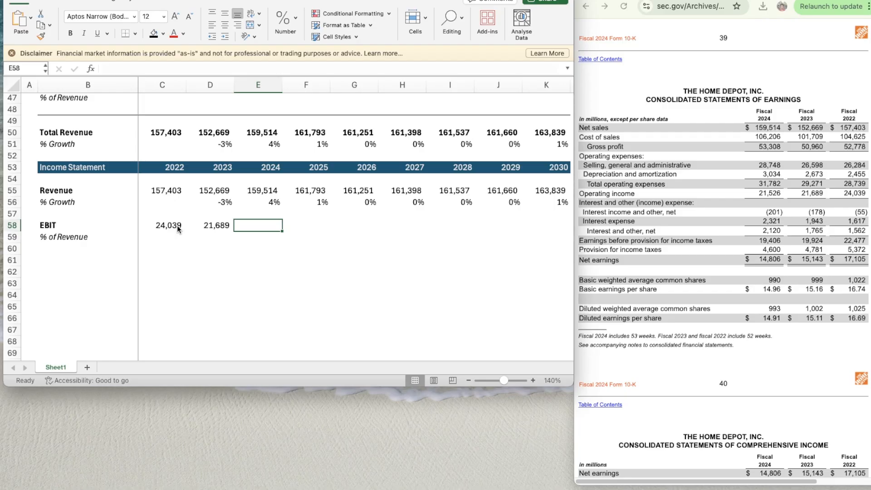
- Enter 21526 as the 2024 EBIT in E58 and give it the number format of D58
type("21526")
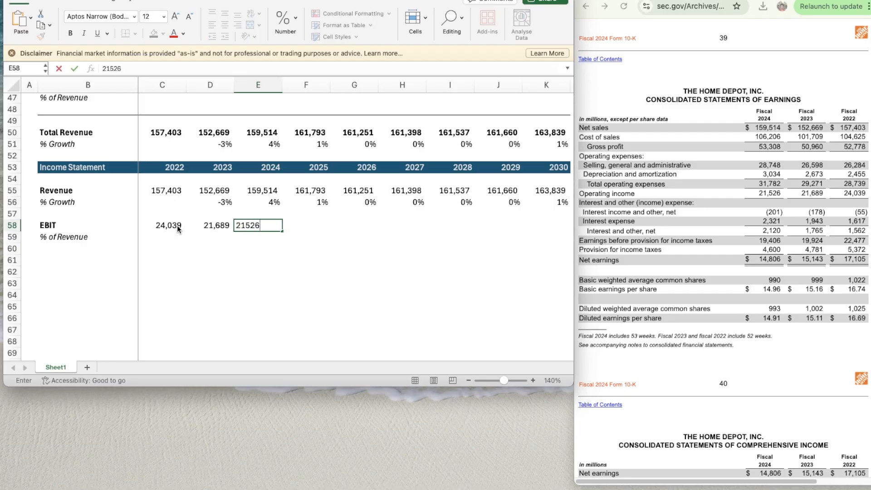
key("Return")
key("Up")
key("Left")
key("shift+super+x")
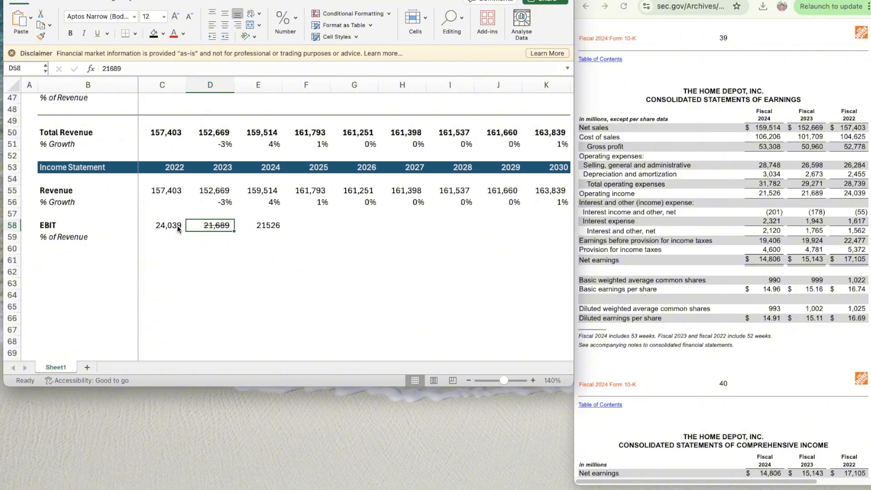
key("super+z")
key("shift+super+c")
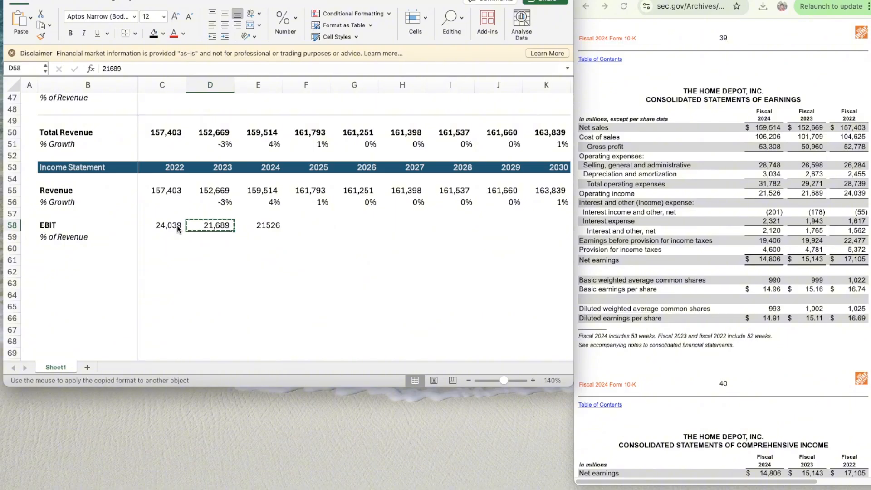
key("Right")
key("shift+super+v")
- Calculate the 2022 EBIT as a share of revenue in C59 with =C58/C55
key("Down")
key("Left")
key("Left")
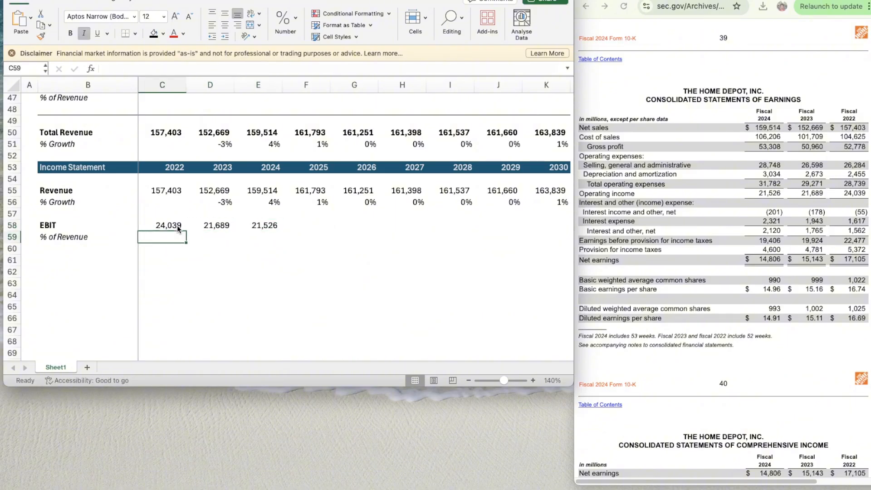
type("=")
key("Up")
type("/")
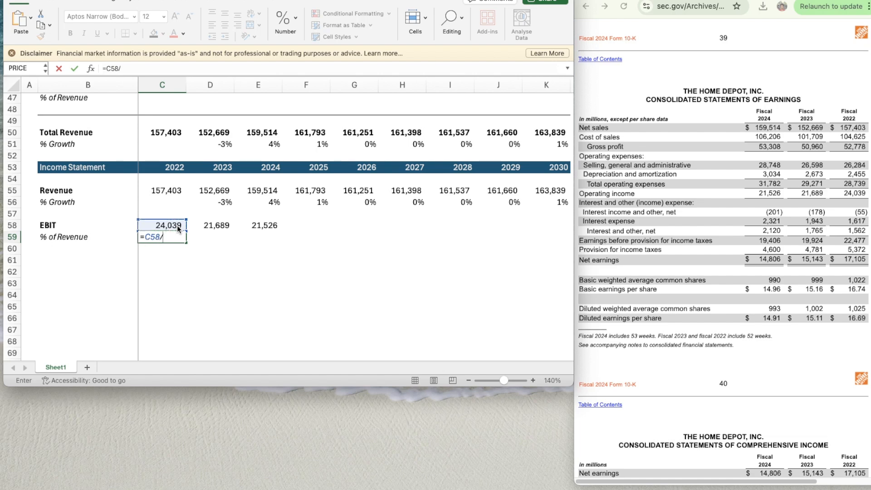
key("Up")
key("Up")
key("Up")
key("Up")
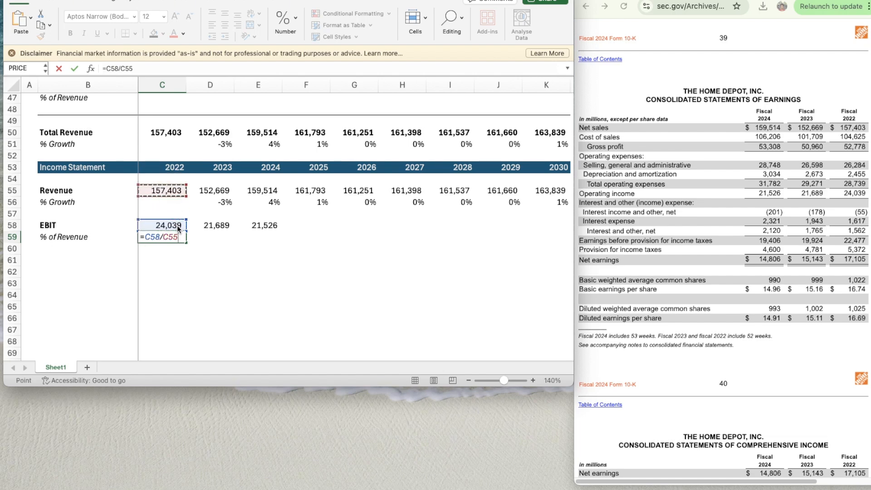
key("Return")
- Apply the percentage format of the growth cell D56 to C59
key("Right")
key("Up")
key("Up")
key("Up")
key("Up")
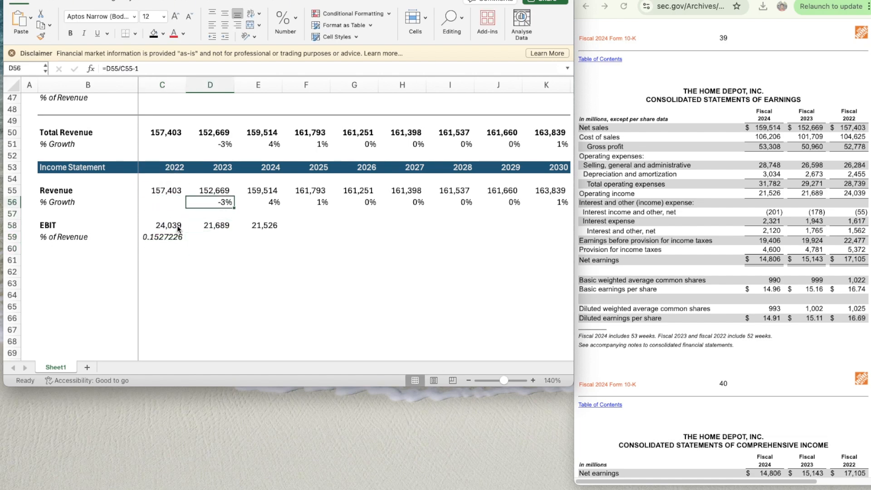
key("super+shift+c")
left_click(171, 238)
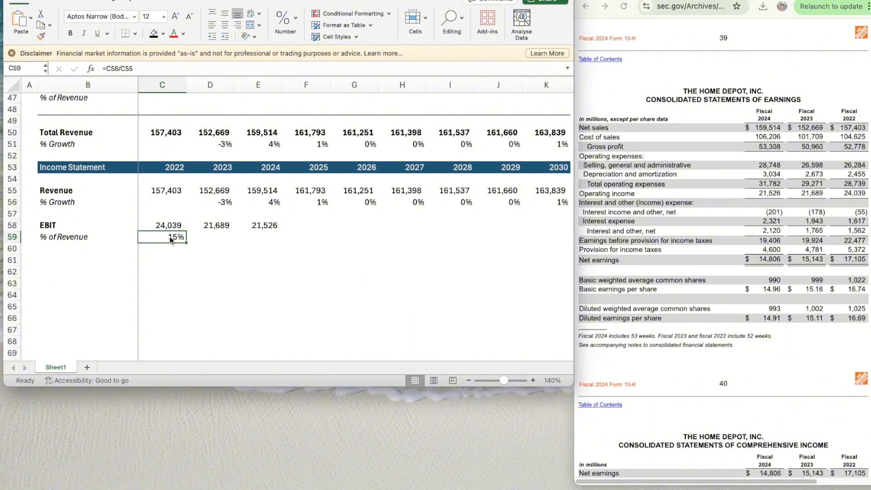
- Copy the % of Revenue formula from C59 across D59:F59
key("super+c")
key("shift+Right")
key("shift+Right")
key("shift+Right")
key("super+v")
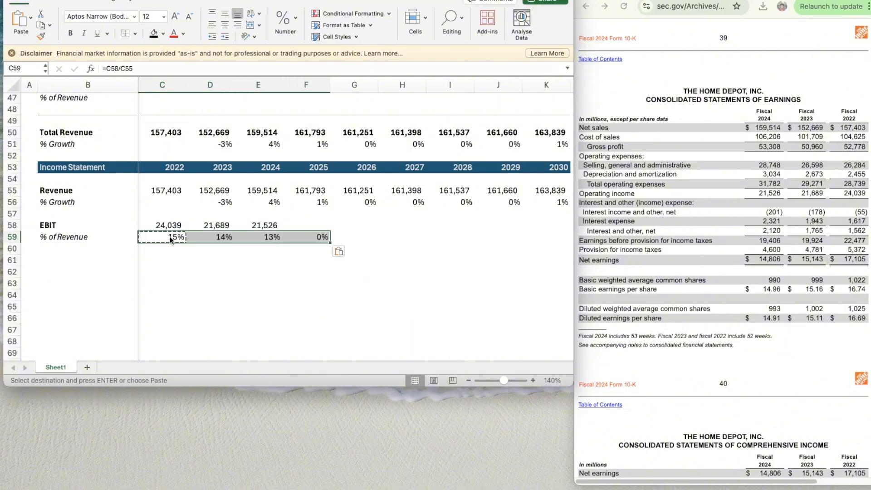
- Find the six-month operating income in the Consolidated Statements of Earnings of the Home Depot Fiscal Q2 2025 10-Q
key("Right")
key("Right")
key("Right")
key("Up")
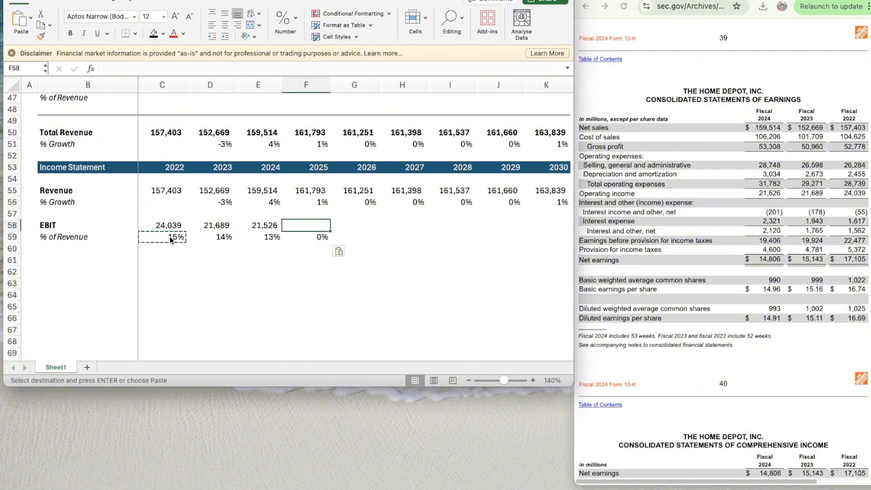
left_click(680, 1)
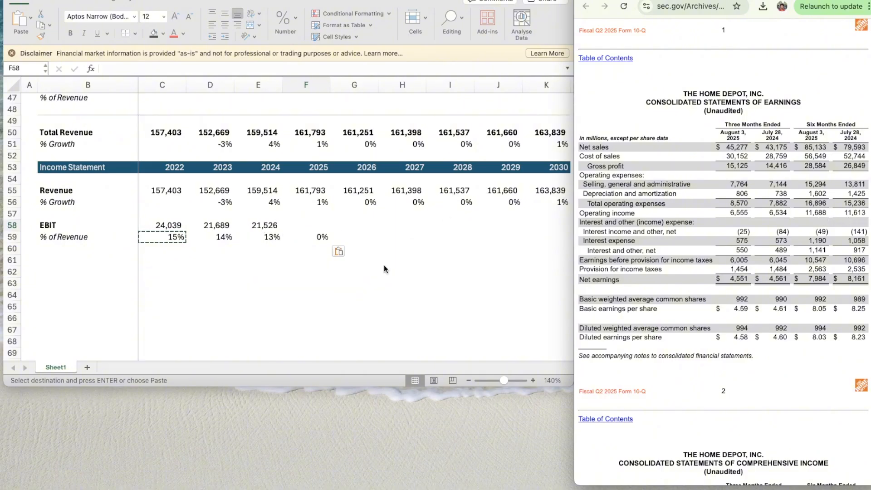
- Calculate the ratio of full-year to six-month 2024 operating income in scratch cell E62 with =E58/11613
left_click(272, 275)
left_click(271, 273)
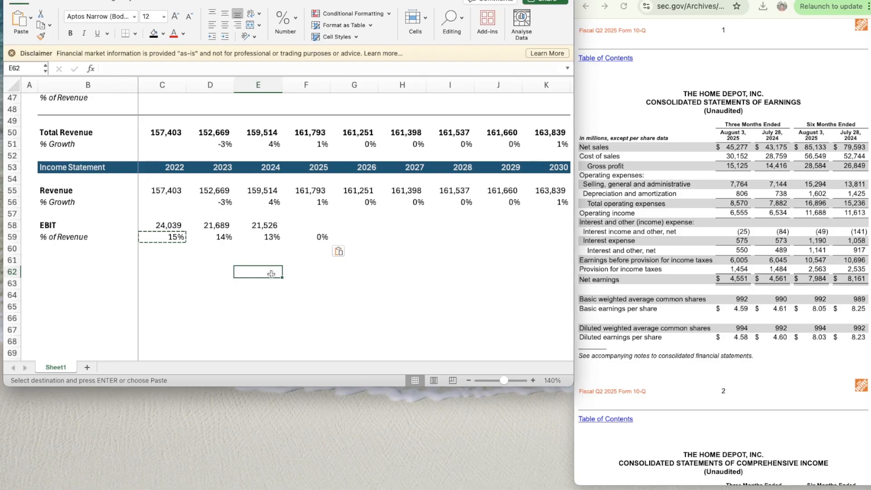
type("=")
key("Up")
key("Up")
key("Up")
key("Up")
type("/")
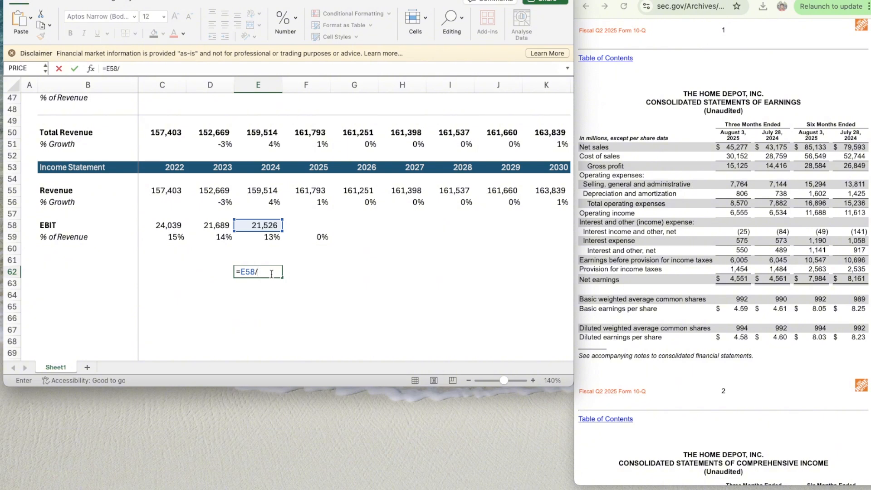
type("11613")
key("Return")
key("Up")
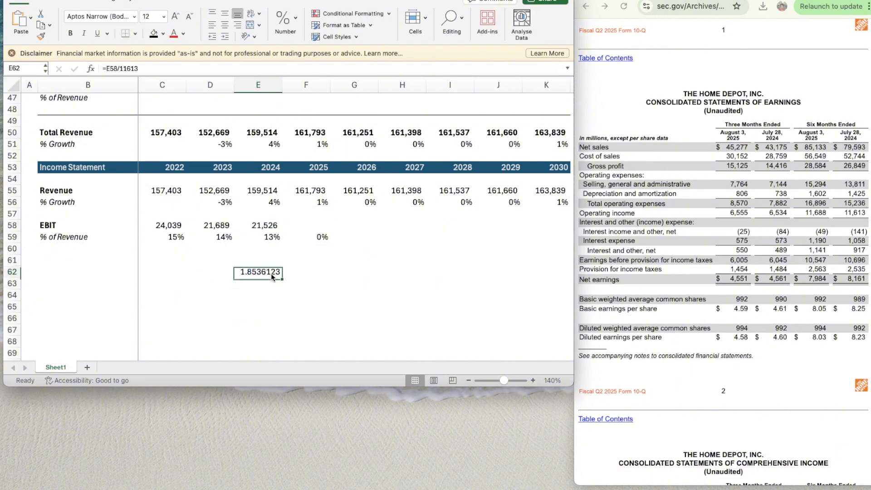
- Enter the 2025 EBIT estimate in F58 as =11688*1.8536
key("Right")
key("Up")
key("Up")
key("Up")
key("Up")
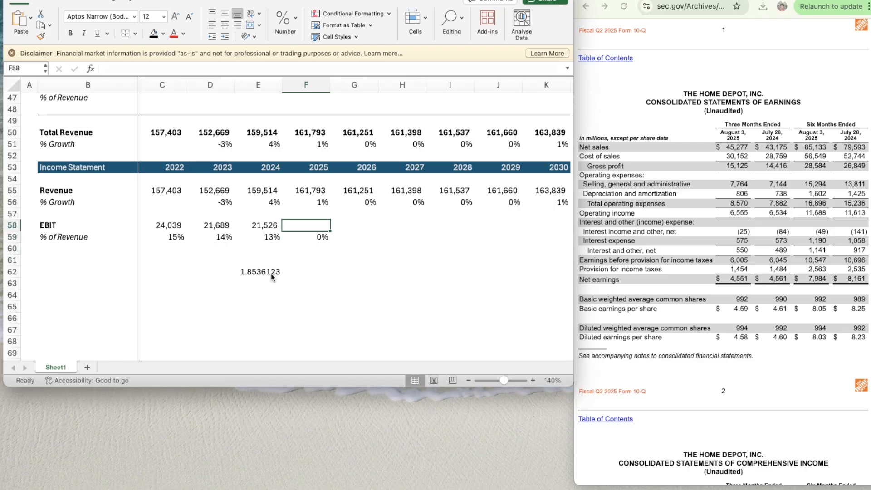
type("=")
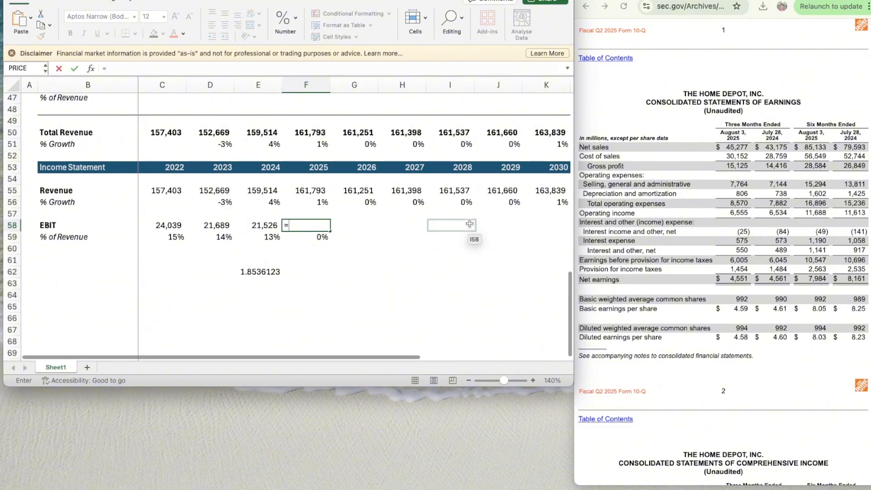
type("11688")
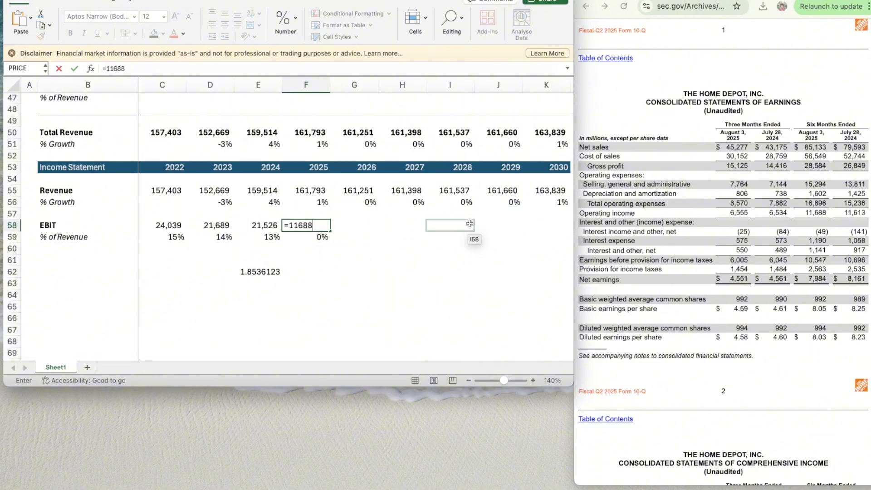
type("*1.8536")
key("Return")
- Apply the number format of E58 to the 2025 EBIT in F58
key("Left")
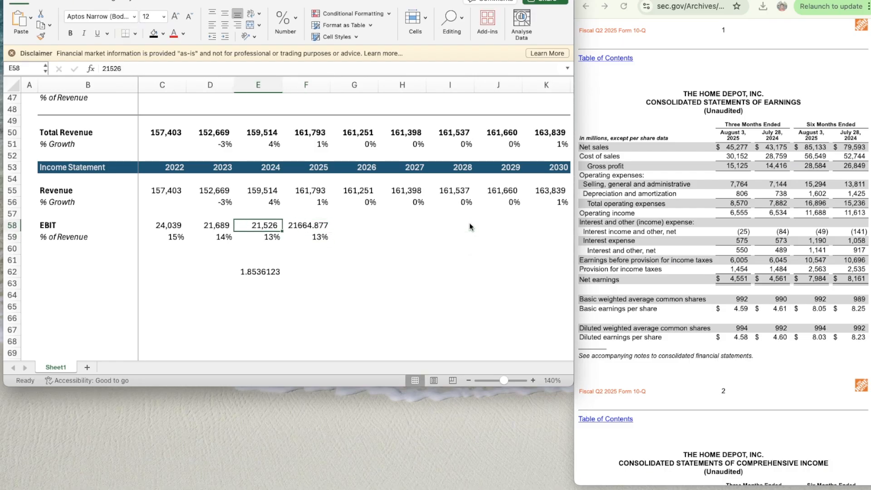
key("super+shift+c")
key("Right")
key("super+shift+v")
- Delete the scratch ratio from E62
key("Down")
key("Down")
key("Down")
key("Left")
key("Down")
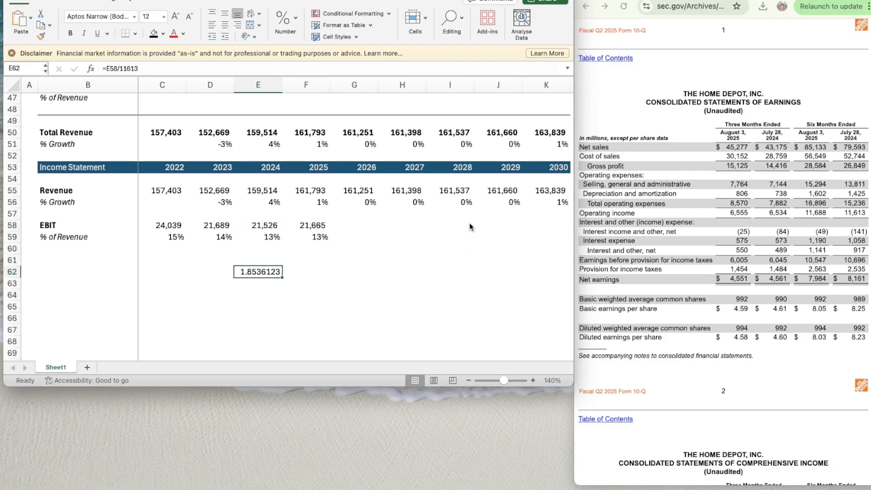
key("Delete")
- Project the 2026 EBIT margin in G59 as the average of the three preceding years with =AVERAGE(D59:F59)
key("Right")
key("Up")
key("Up")
key("Up")
key("shift+Left")
key("shift+Left")
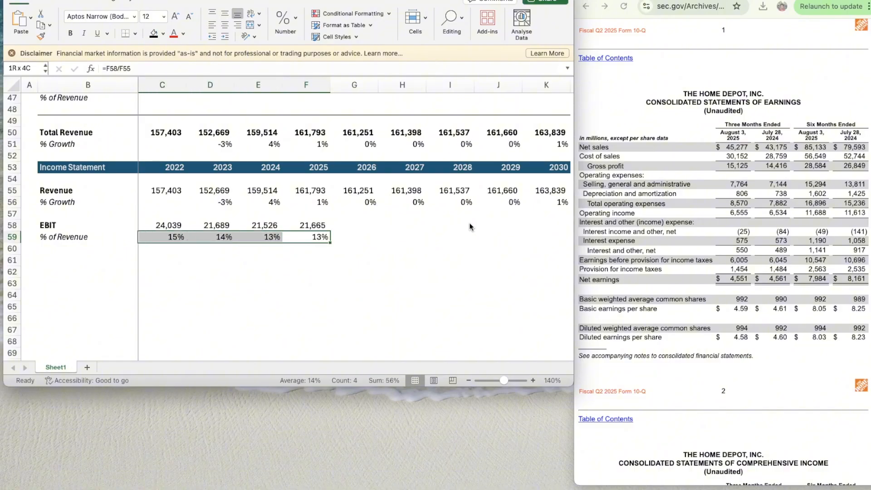
key("shift+Left")
key("Right")
key("Right")
key("Left")
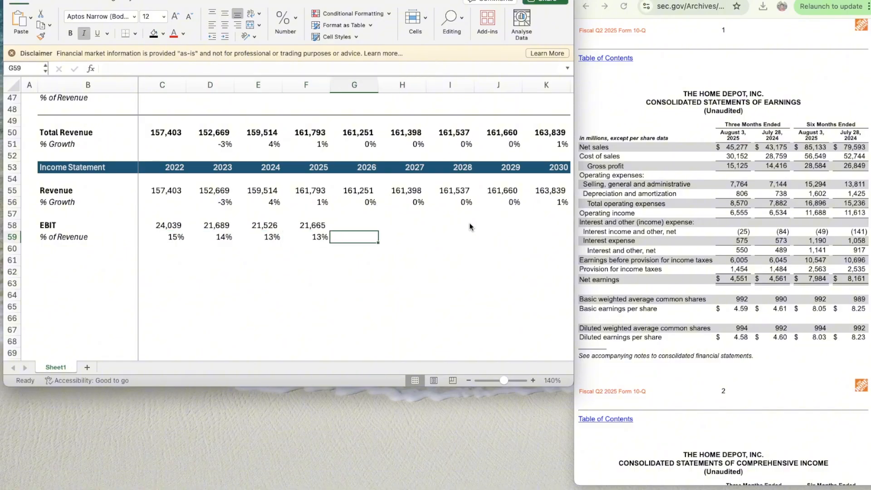
type("=average")
key("Tab")
key("Left")
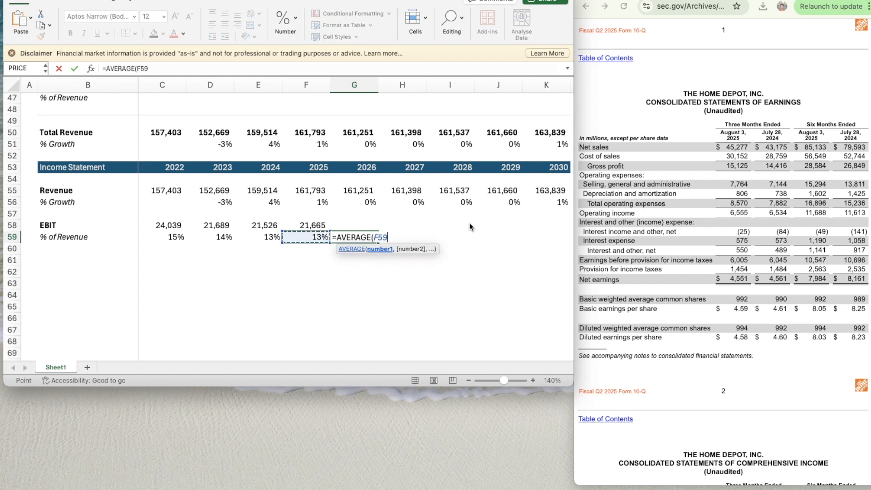
key("shift+Left")
key("shift+Left")
key("Return")
- Copy the averaged EBIT margin formula from G59 across H59:K59 through 2030
key("Up")
key("super+c")
key("shift+Right")
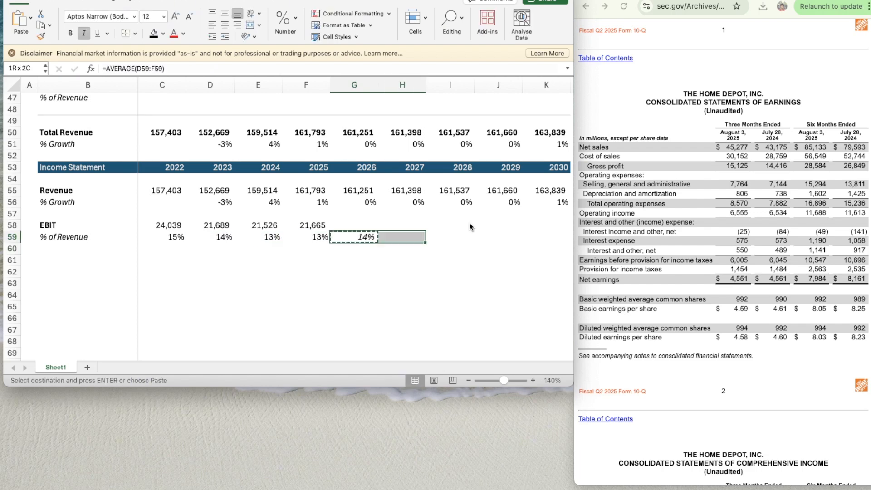
key("shift+Right")
key("shift+Right")
key("shift+Right")
key("super+v")
- Calculate the 2026 EBIT in G58 from revenue and margin with =G55*G59
key("Up")
key("Up")
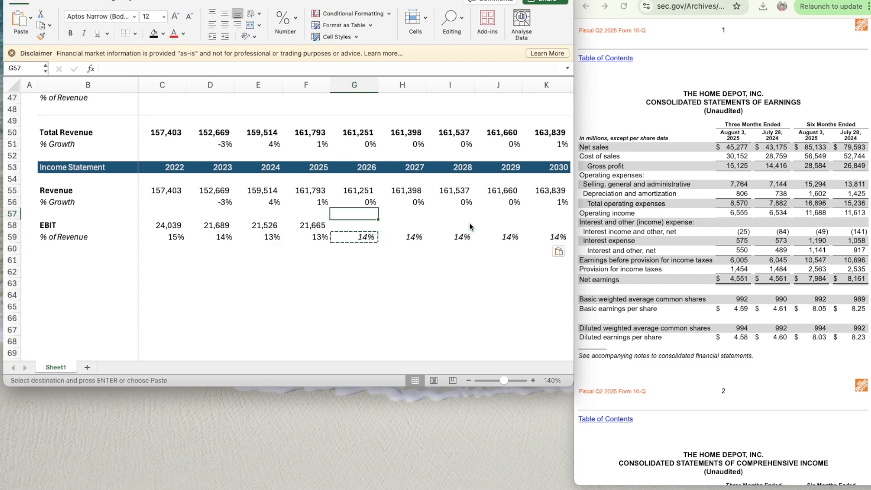
key("Up")
key("Up")
key("Down")
key("Down")
key("Down")
key("Left")
key("Right")
key("Right")
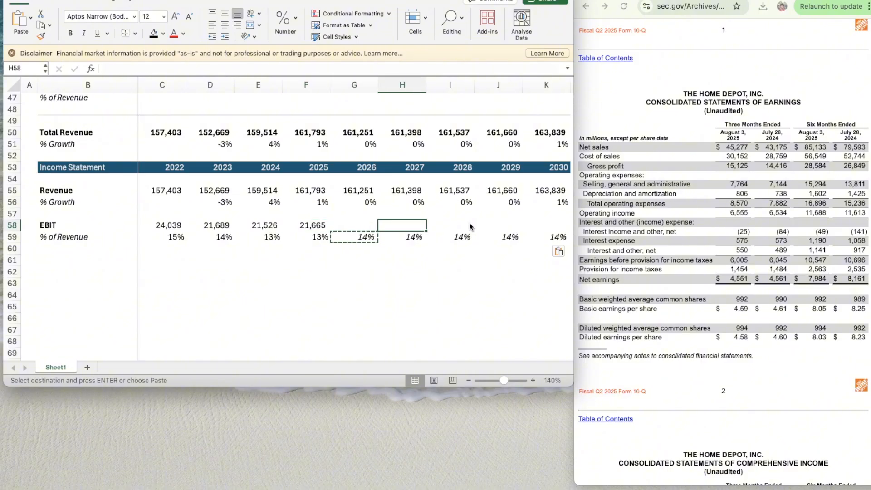
key("Left")
type("=")
key("Up")
key("Up")
key("Up")
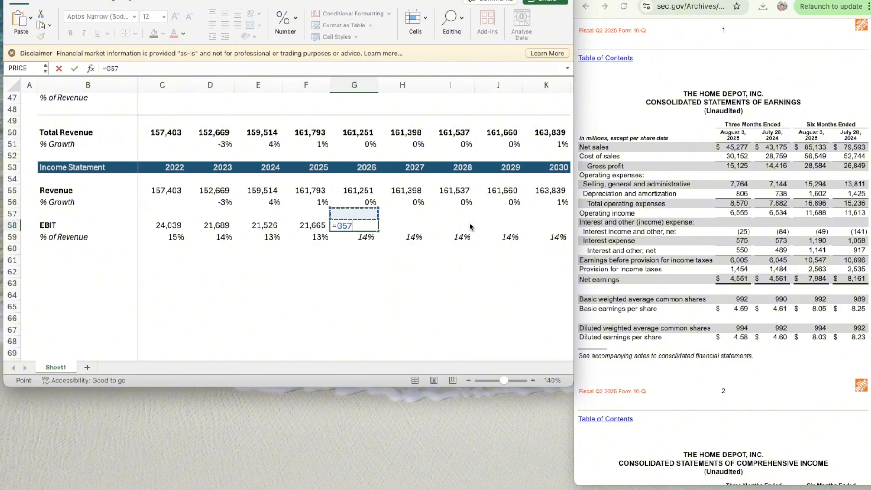
type("*")
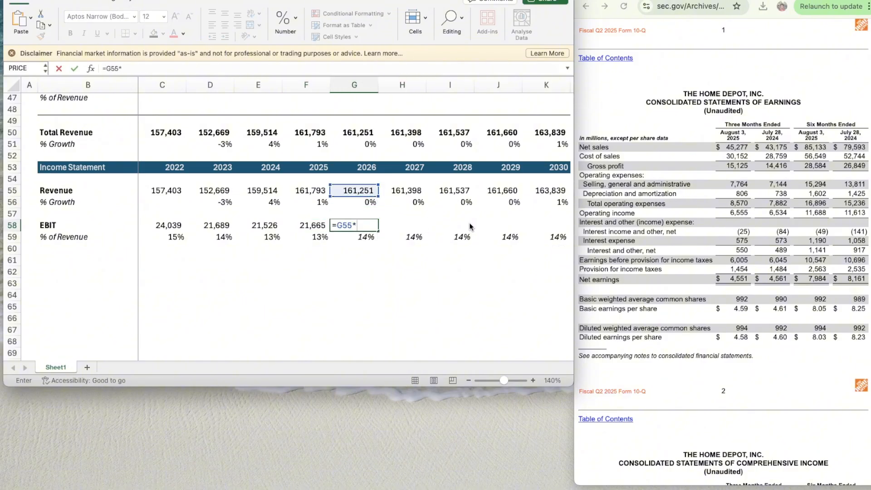
key("Down")
key("Return")
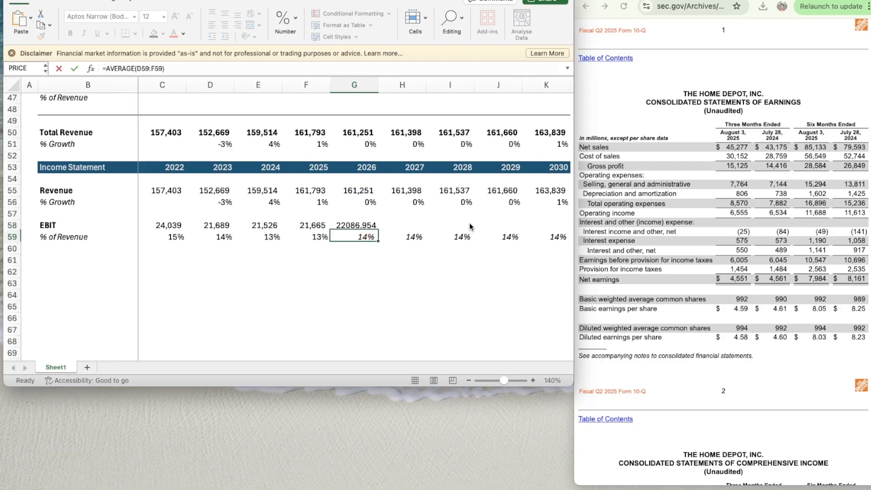
- Apply the number format of F58 to the 2026 EBIT in G58
key("Up")
key("Left")
key("shift+super+c")
key("Right")
key("shift+super+v")
key("super+c")
key("shift+Right")
key("shift+Right")
key("shift+Right")
key("shift+Right")
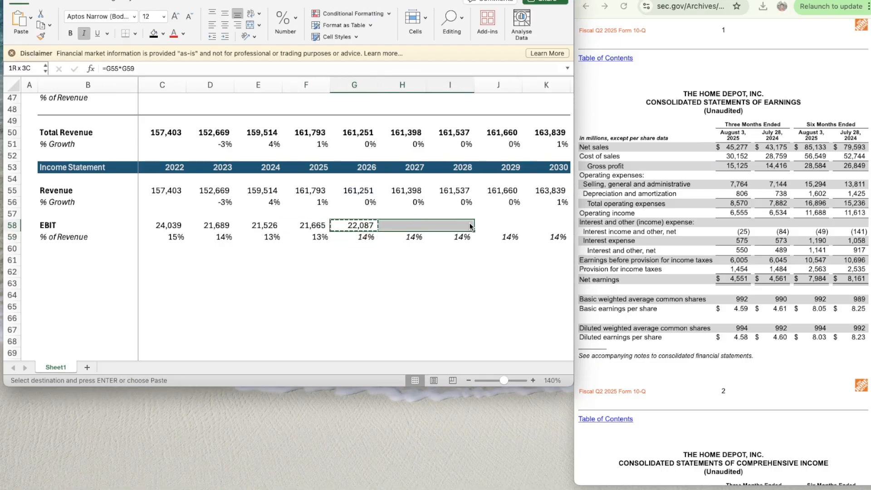
type("v")
key("super+v")
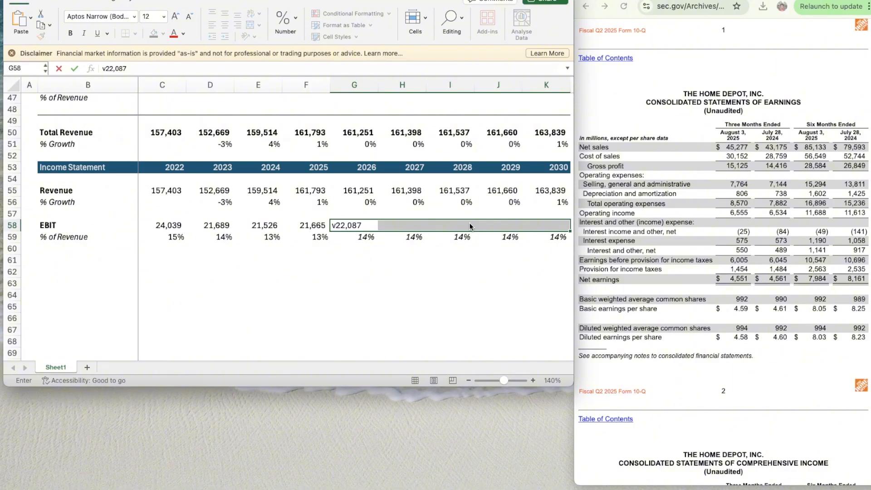
key("Escape")
key("Left")
key("Right")
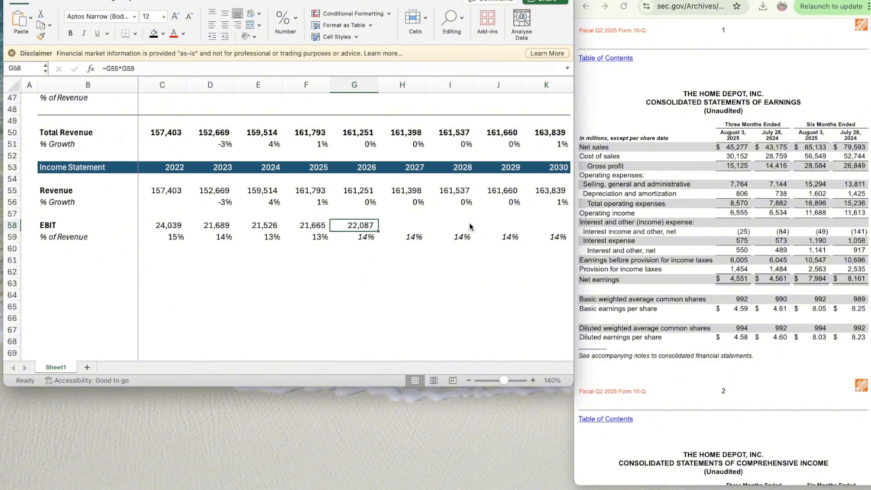
- Copy the EBIT formula from G58 across H58:K58 through 2030
key("super+c")
key("shift+Right")
key("shift+Right")
key("shift+Right")
key("shift+Right")
key("super+v")
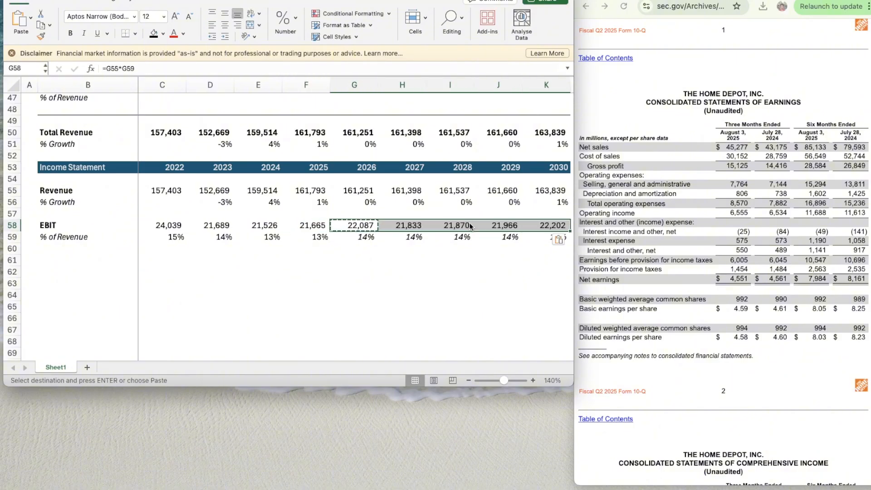
- Enter the label Taxes in B61 and make it bold
key("Down")
key("Down")
key("Down")
key("Left")
key("Left")
key("Left")
key("Left")
key("Left")
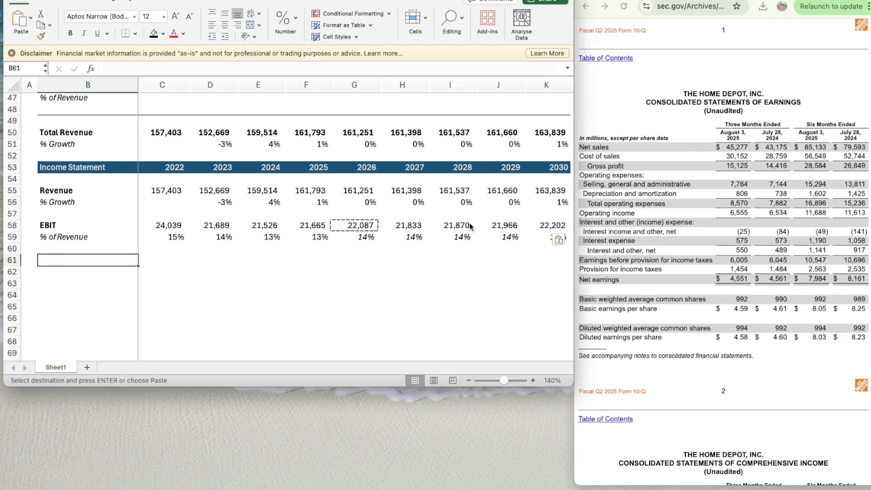
type("Taxes")
key("Return")
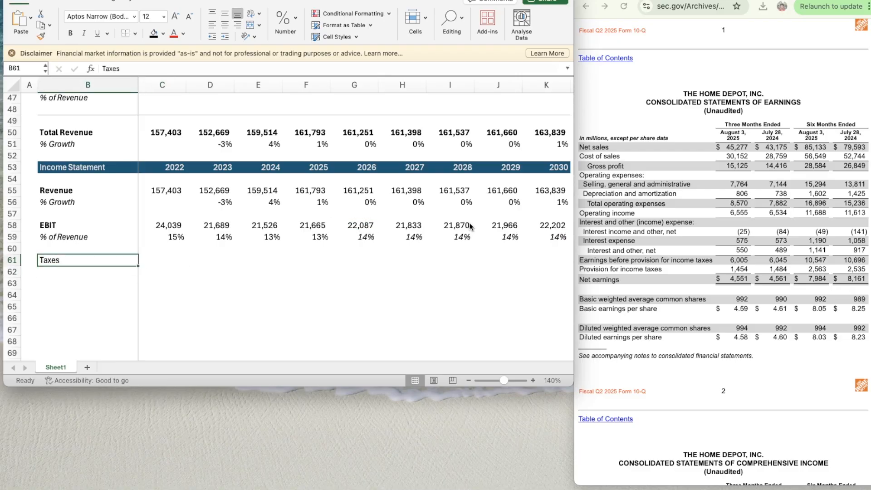
key("super+b")
key("Right")
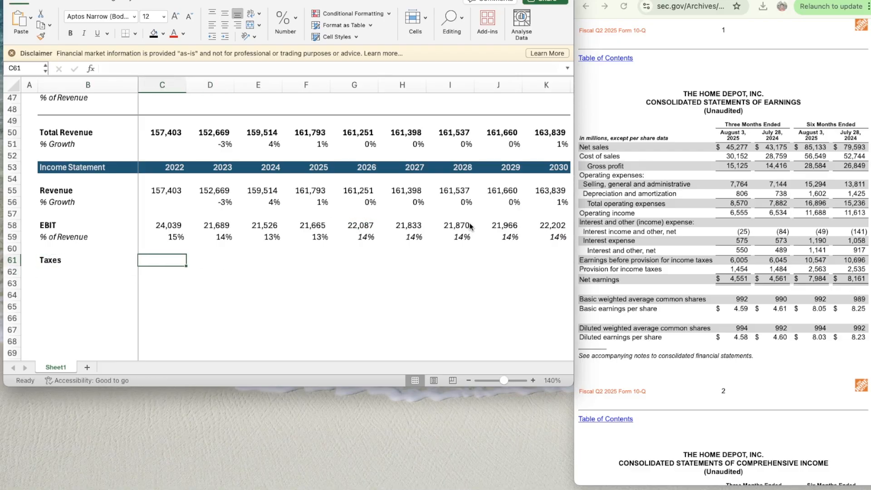
- Enter the fiscal 2022 income tax provision of 5372 from the 10-K in C61, using the number format of C58
left_click(643, 0)
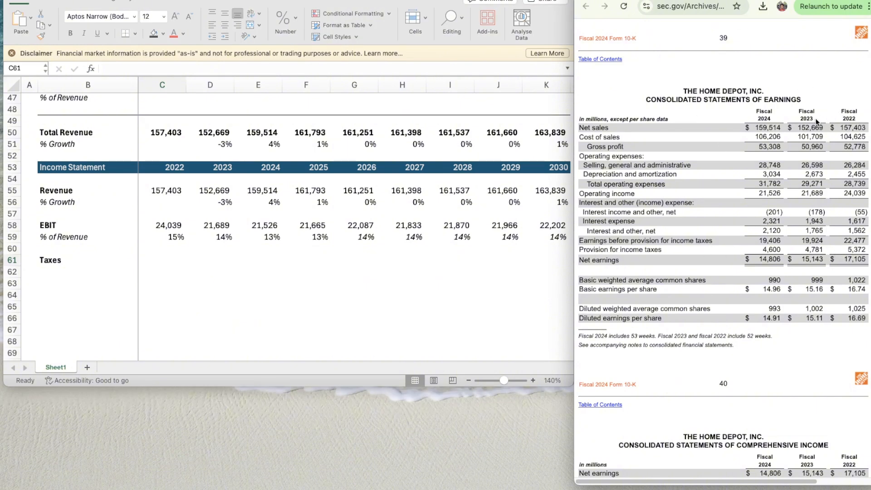
left_click(161, 259)
type("5372")
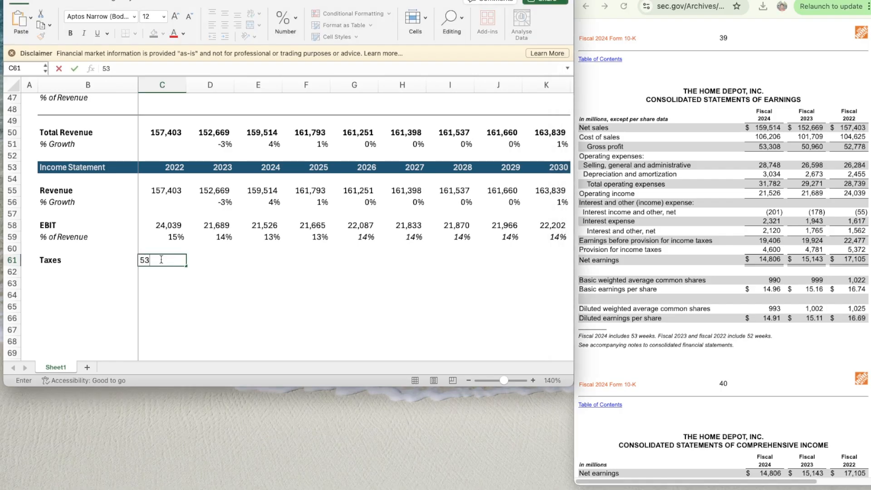
key("Up")
key("Up")
key("Up")
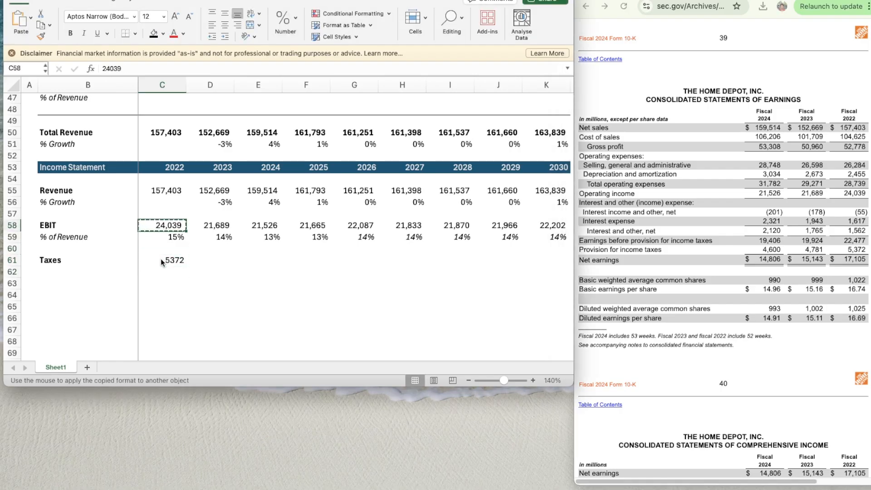
left_click(161, 261)
key("Right")
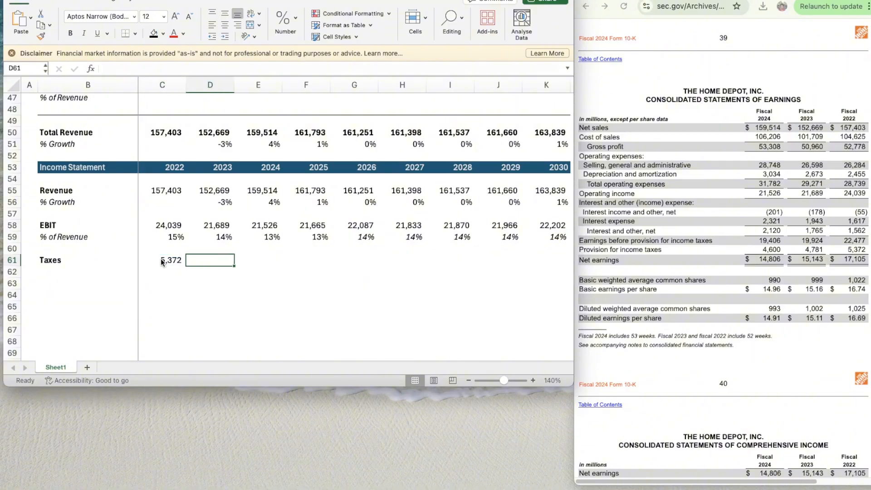
- Enter taxes of 4781 for 2023 in D61 and 4600 for 2024 in E61, with the number format of C61
type("4781")
key("Left")
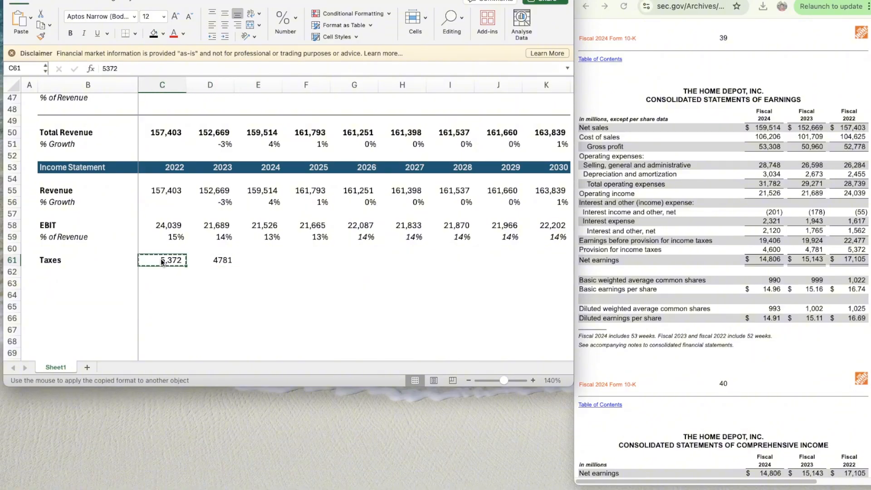
key("Right")
key("Right")
key("Right")
key("Left")
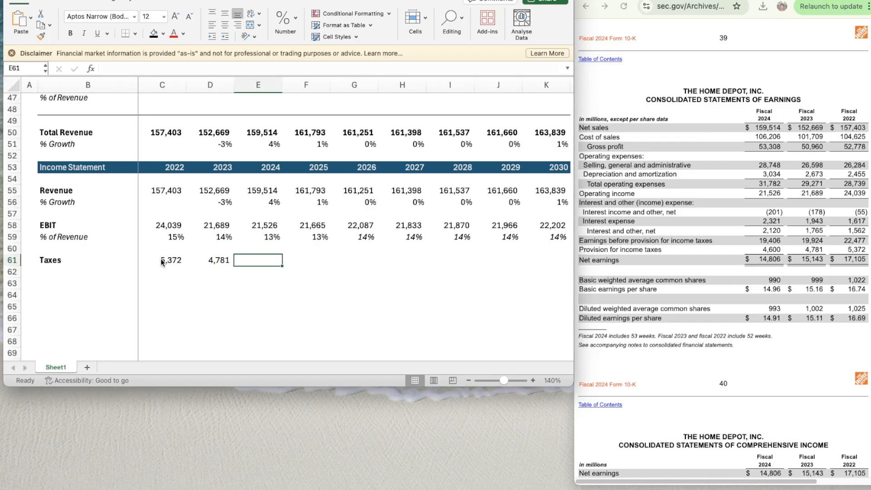
type("4600")
key("Return")
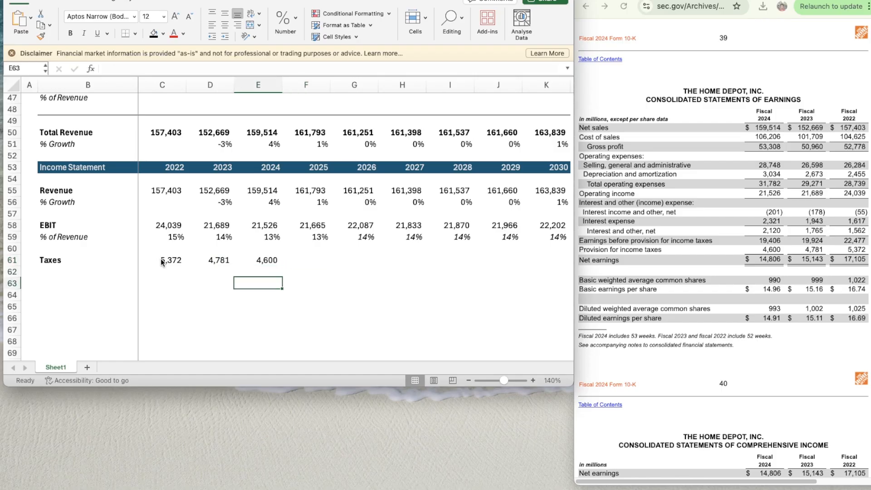
- Enter the label % of EBIT in B62 and italicize row 62
key("Left")
key("Left")
key("Left")
type("A")
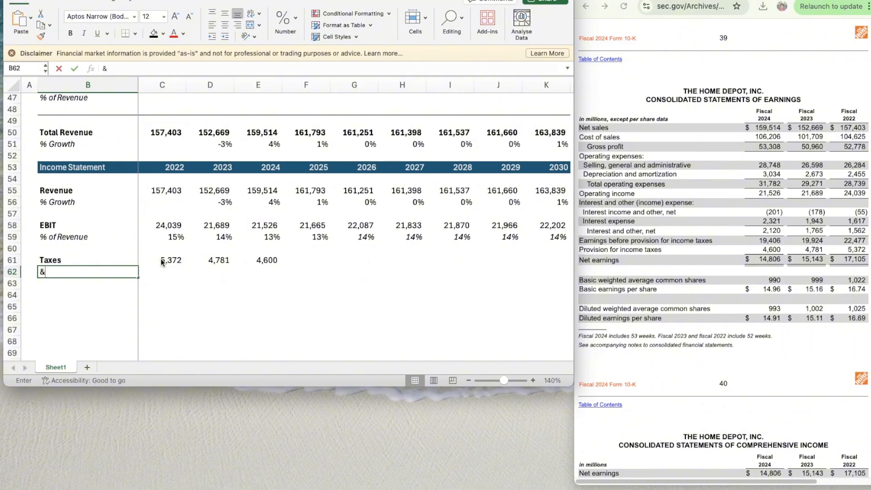
key("BackSpace")
type("%")
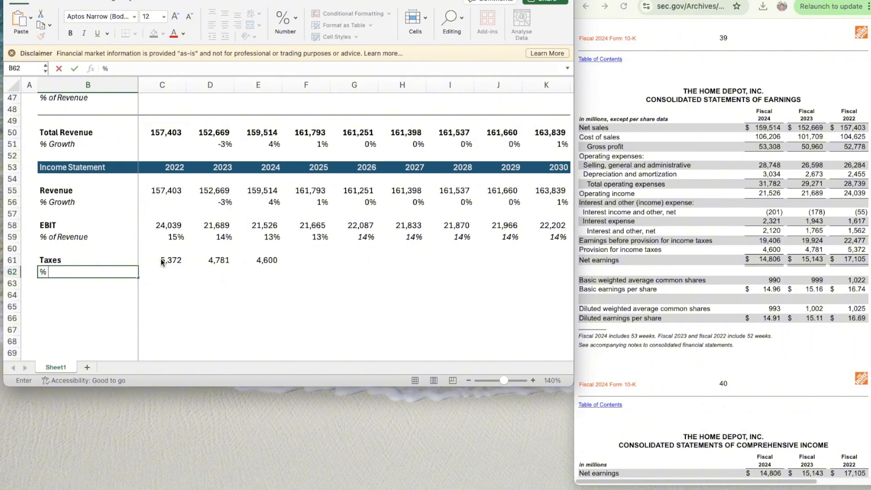
type(" of EBIT")
key("Return")
key("Up")
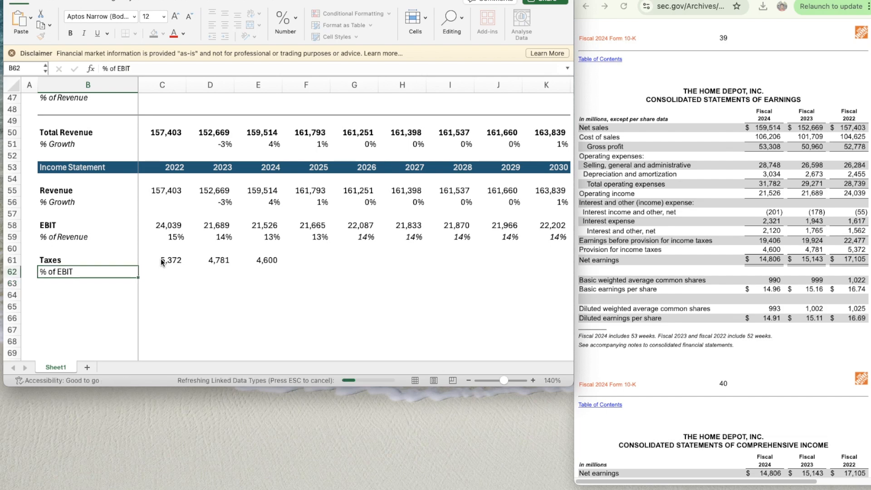
key("shift+space")
key("super+i")
- Calculate 2022 taxes as a share of EBIT in C62 with =C61/C58
key("Right")
key("Right")
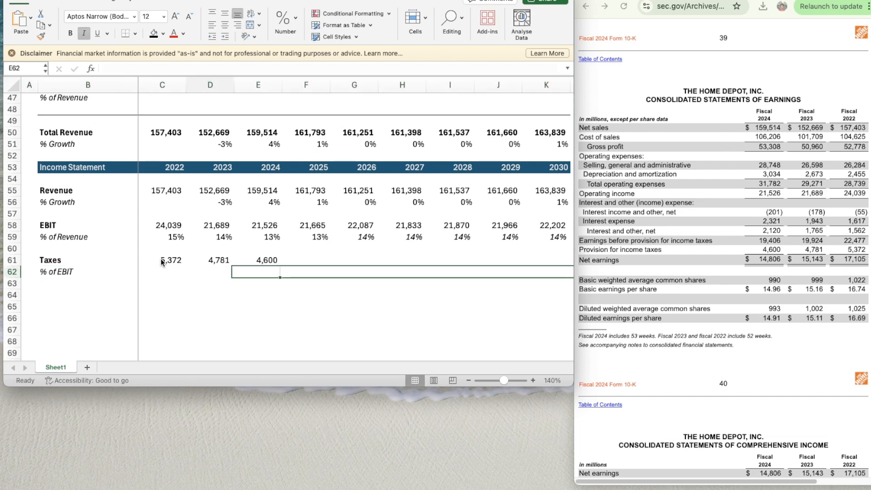
key("Left")
type("=")
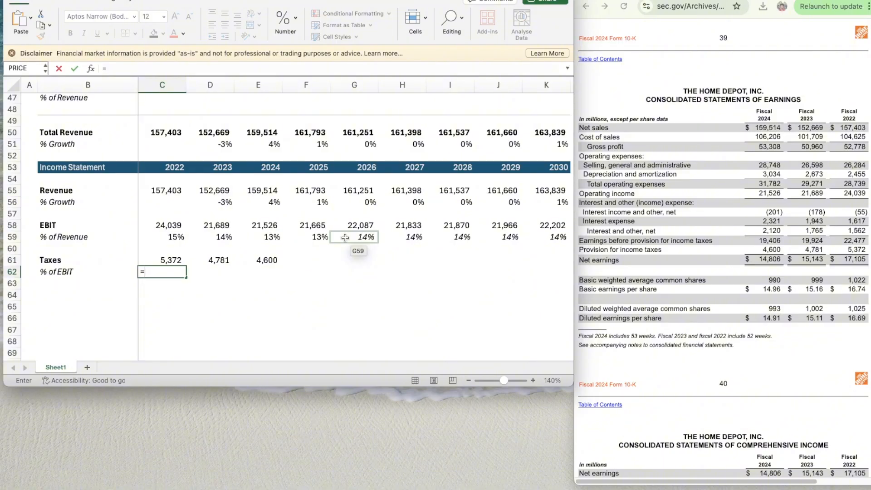
key("Up")
type("/")
key("Up")
key("Up")
key("Up")
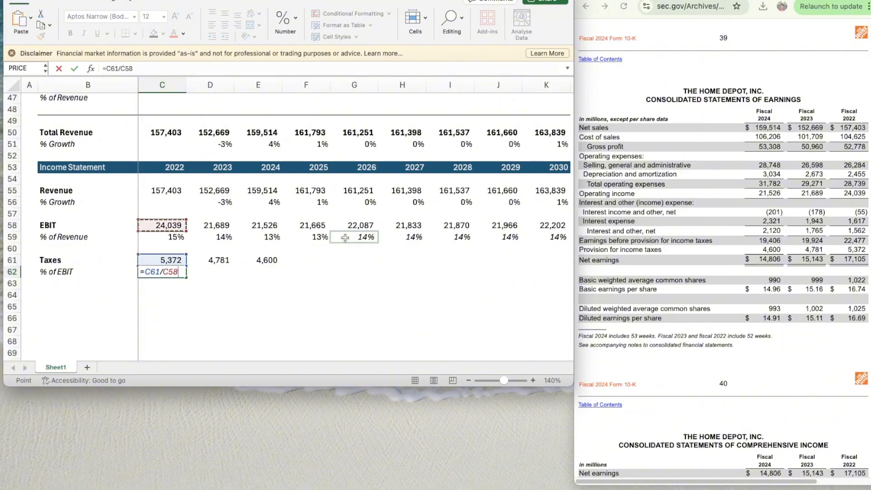
key("Return")
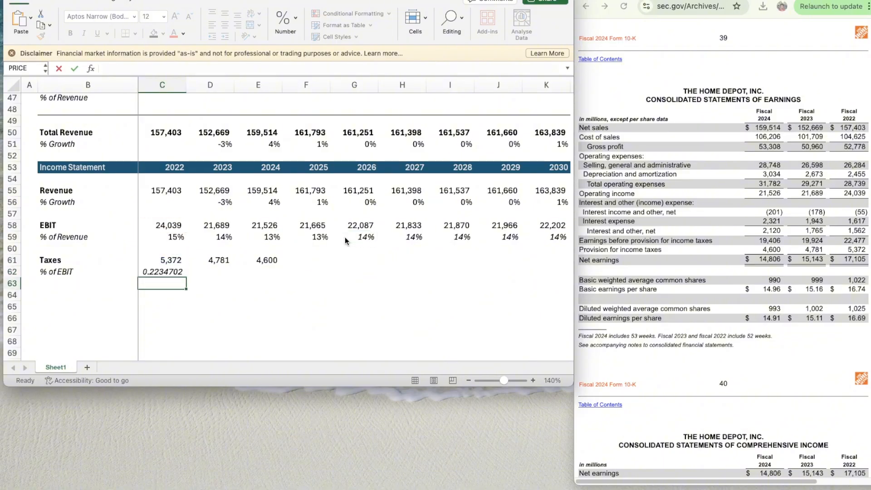
- Apply the percentage format of C59 to the 2022 tax rate in C62
key("Up")
key("Up")
key("Up")
key("Up")
left_click(41, 35)
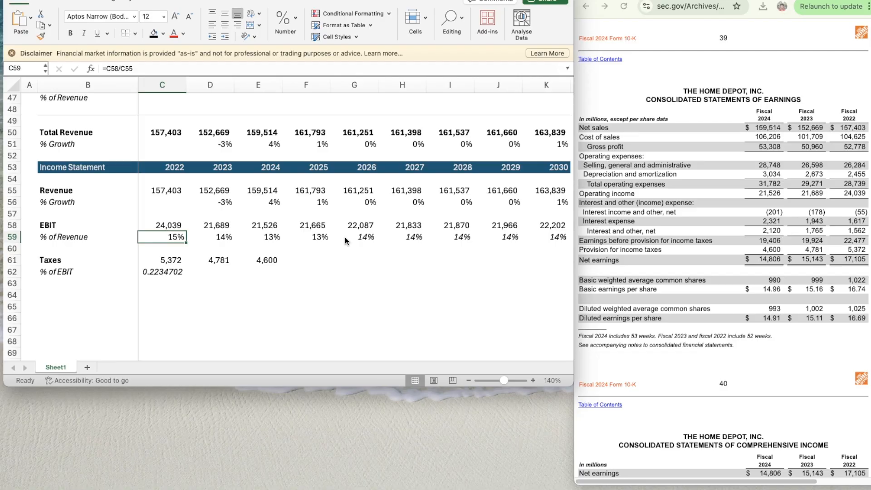
left_click(168, 273)
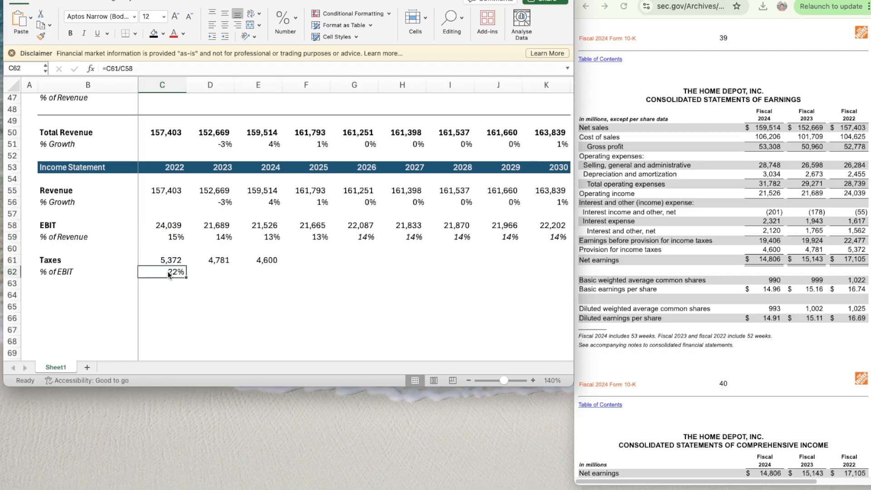
- Copy the tax rate formula from C62 across D62:F62 through 2025
key("super+c")
key("shift+Right")
key("shift+Right")
key("shift+Right")
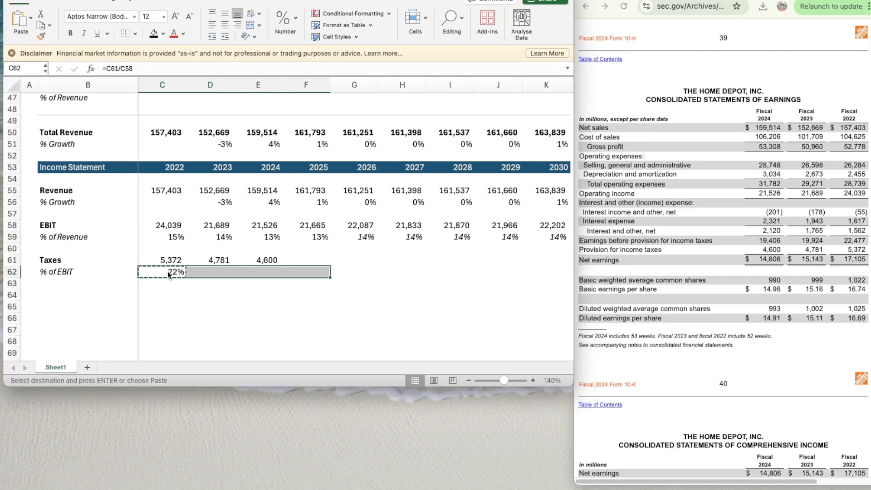
key("super+v")
key("Right")
key("Right")
key("Right")
key("Right")
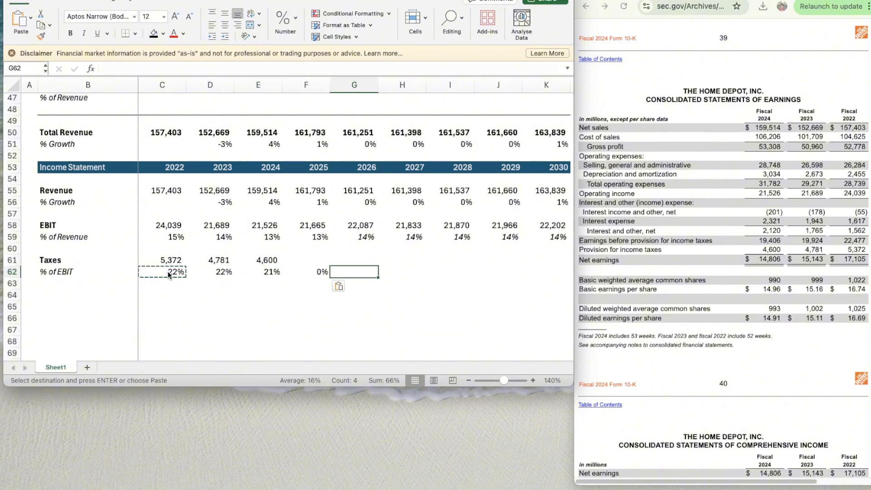
- Select the 2025 taxes cell F61 and switch to the Fiscal Q2 2025 10-Q statement of earnings in the browser
key("Left")
key("Up")
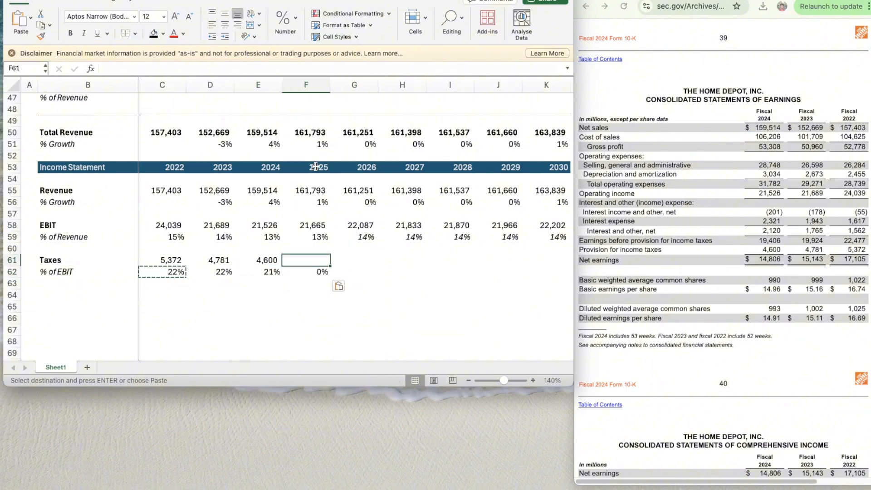
left_click(694, 1)
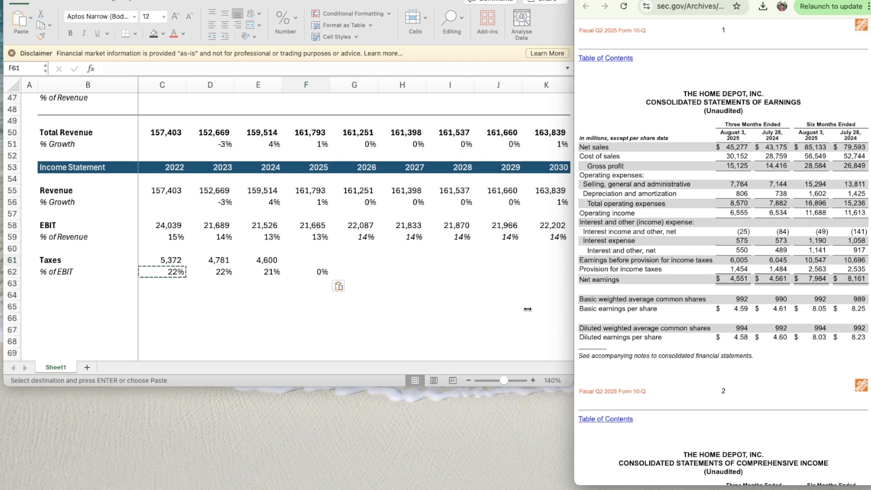
- Calculate the 2024 full-year to six-month tax ratio in helper cell E64 with =E61/2535
left_click(283, 299)
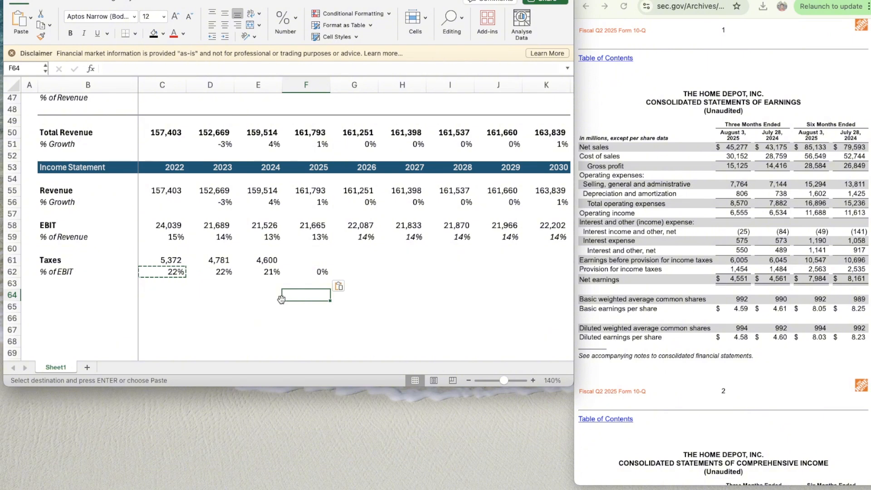
left_click(272, 295)
type("=")
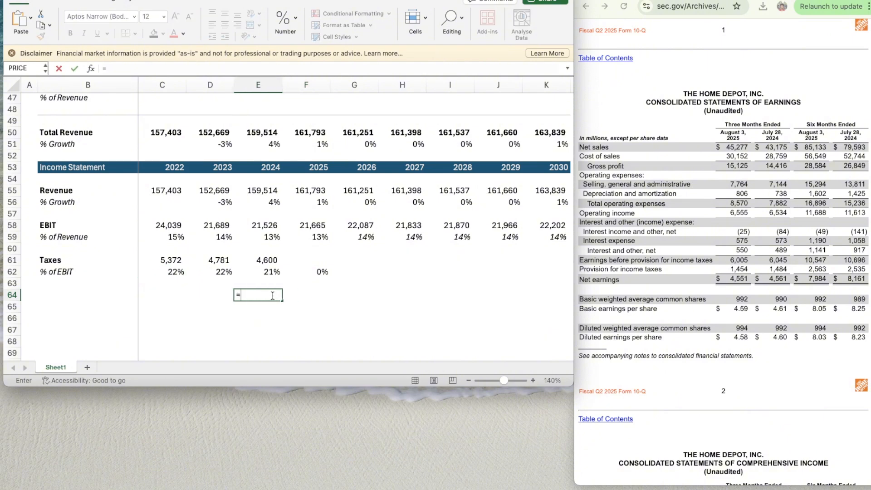
key("Up")
key("Up")
key("Up")
type("/")
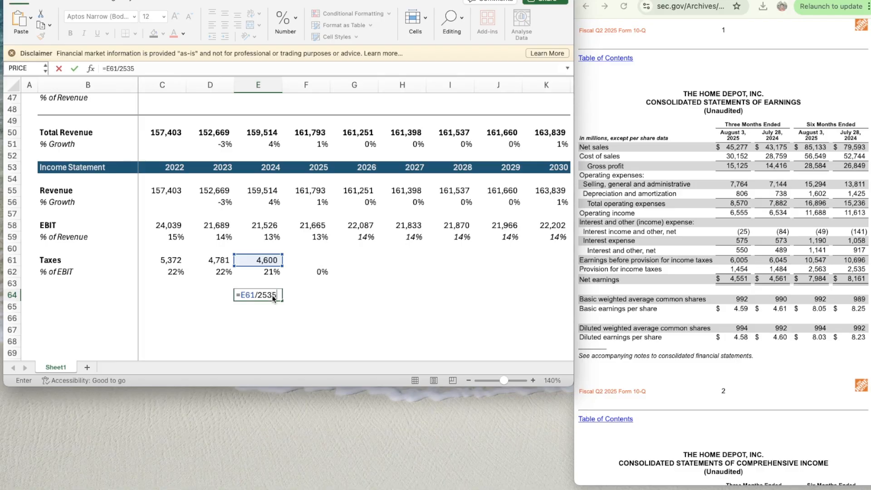
key("Tab")
- Estimate 2025 taxes in F61 with the formula =3563*1.8145957
key("Up")
key("Up")
key("Up")
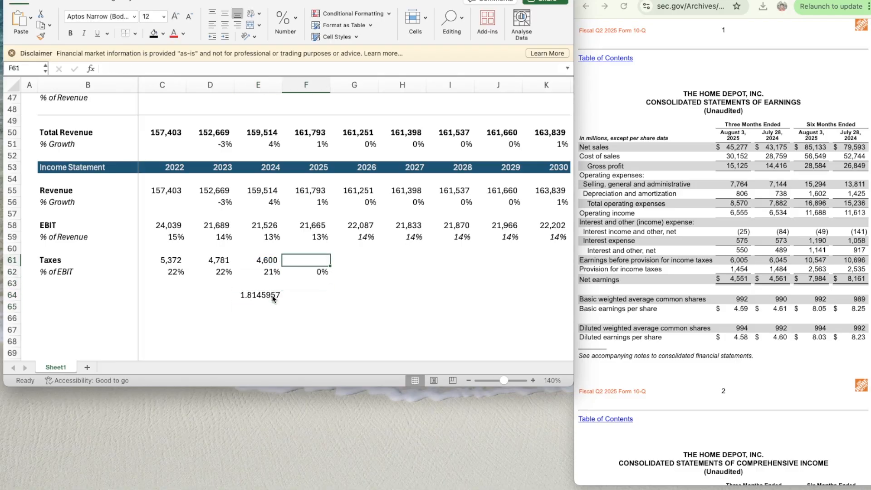
type("=")
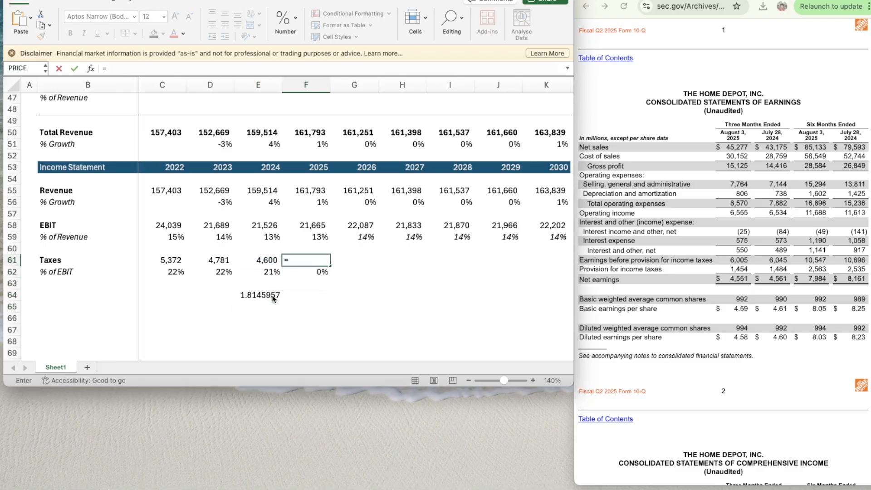
type("3563*1.81459")
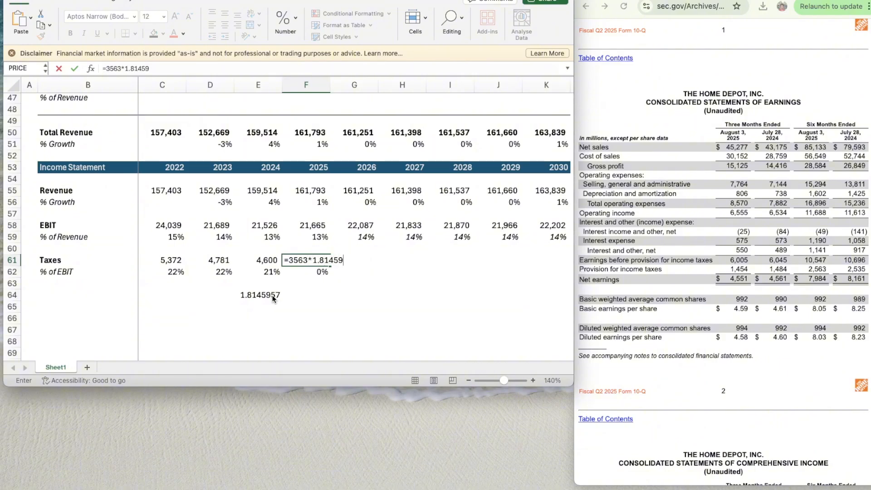
key("Return")
- Clear the helper ratio from E64 and return to the 2025 tax rate in F62
key("Down")
key("Down")
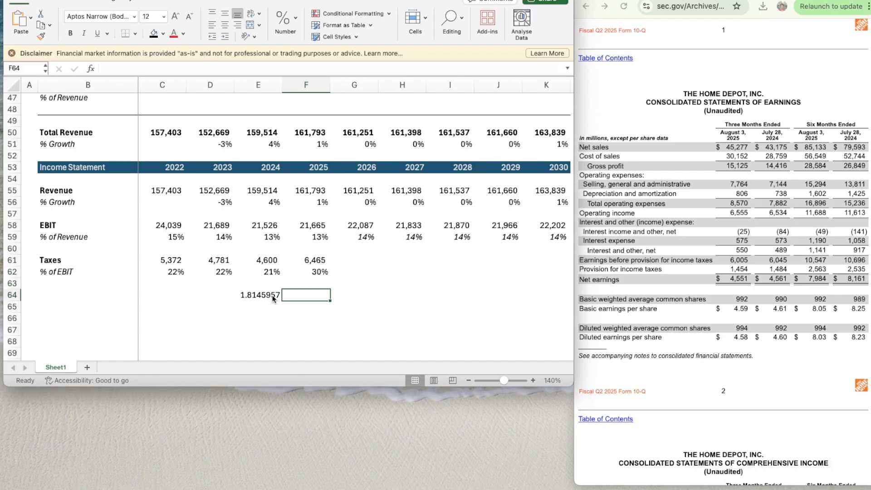
left_click(273, 298)
key("Delete")
key("Right")
key("Right")
key("Left")
key("Up")
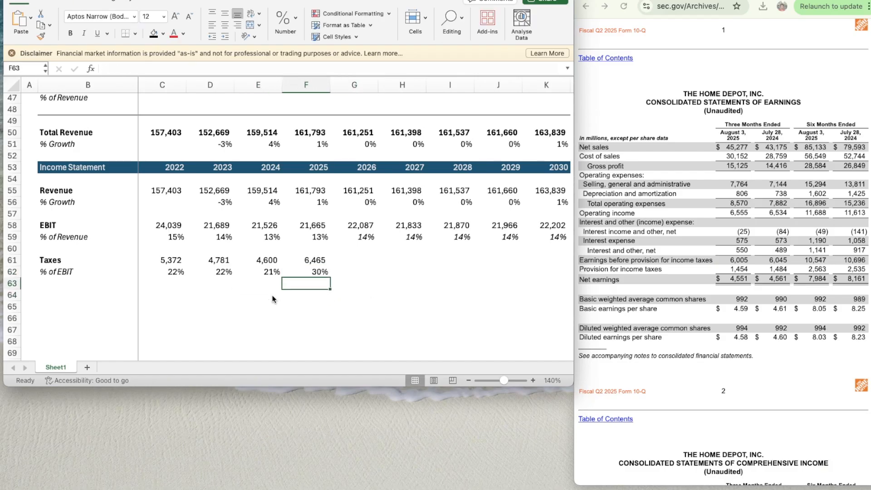
key("Right")
key("Left")
key("Up")
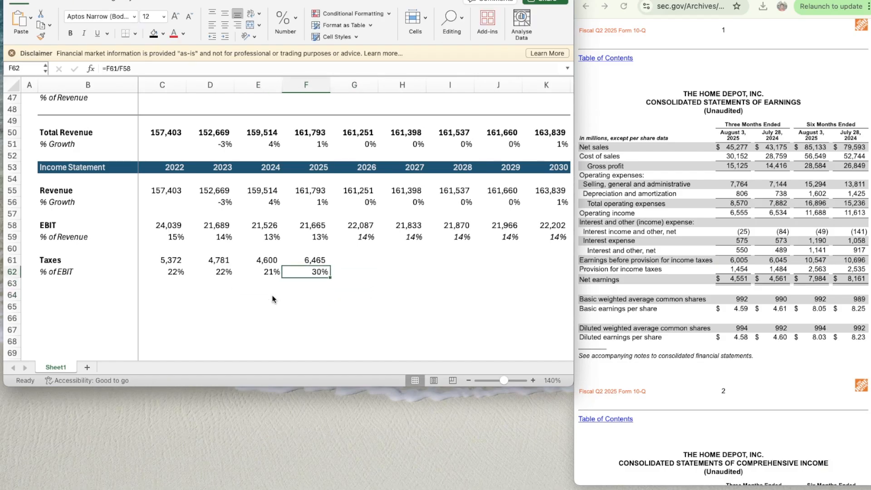
- Copy the 2024 tax rate formula from E62 into F62 again and check the 2025 taxes formula
key("Left")
key("super+c")
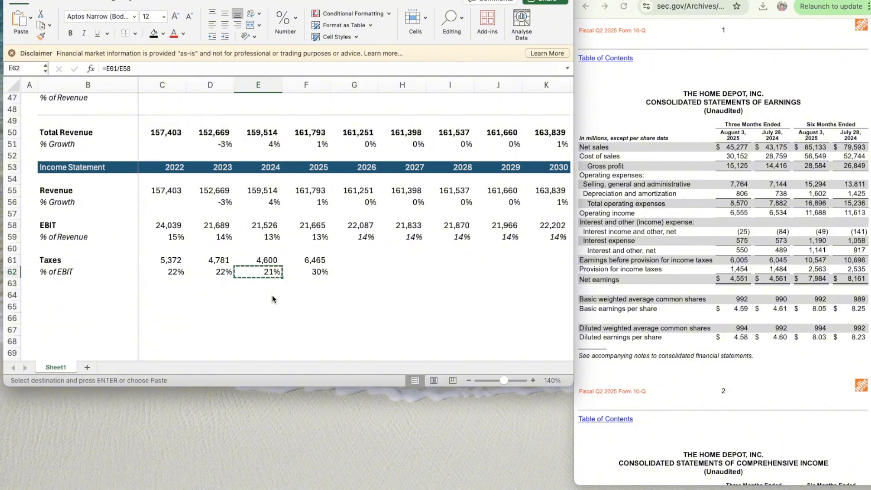
key("Right")
key("super+v")
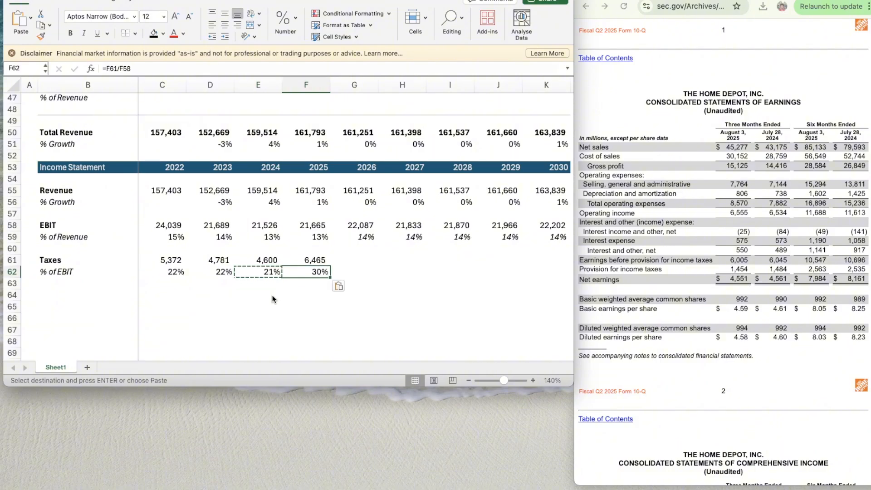
key("Right")
key("Left")
key("Up")
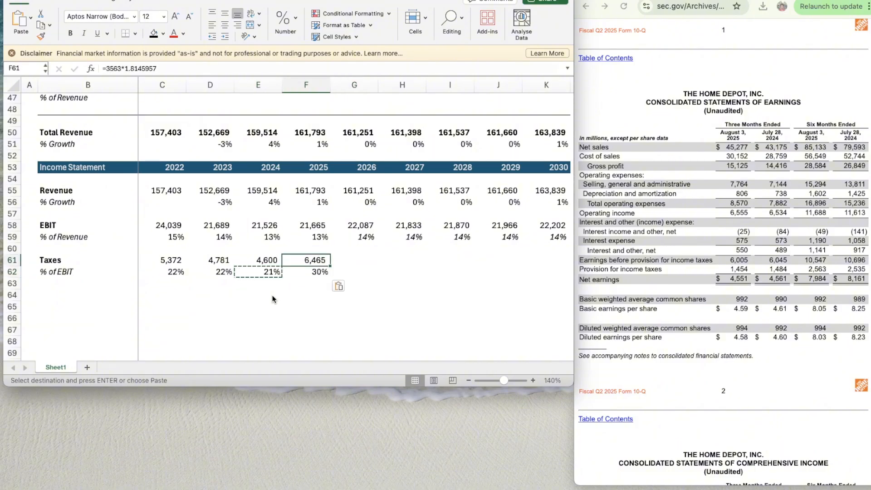
key("Down")
left_click(273, 296)
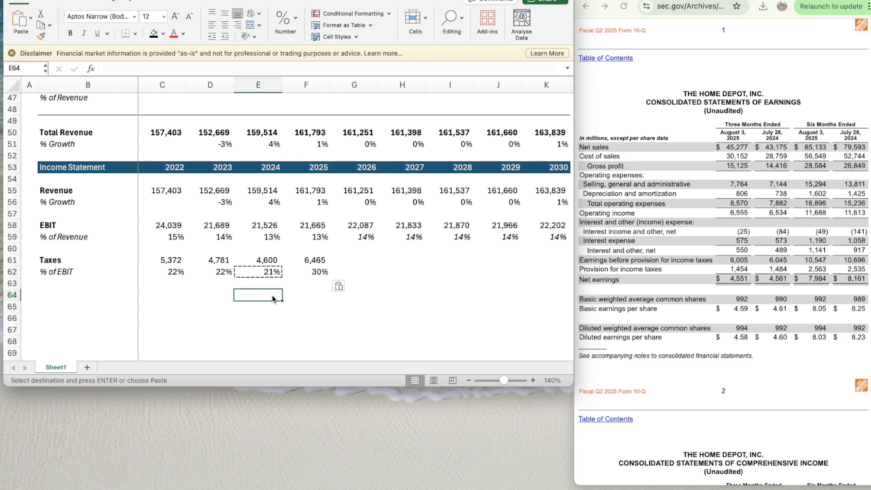
key("Escape")
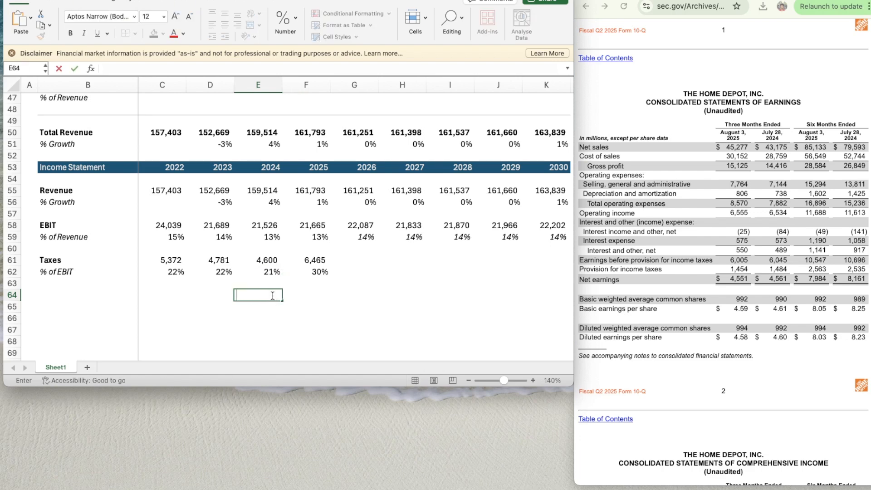
- Correct the 2025 taxes formula in F61 to =2563*1.8145957
key("Up")
key("Right")
key("Up")
key("Up")
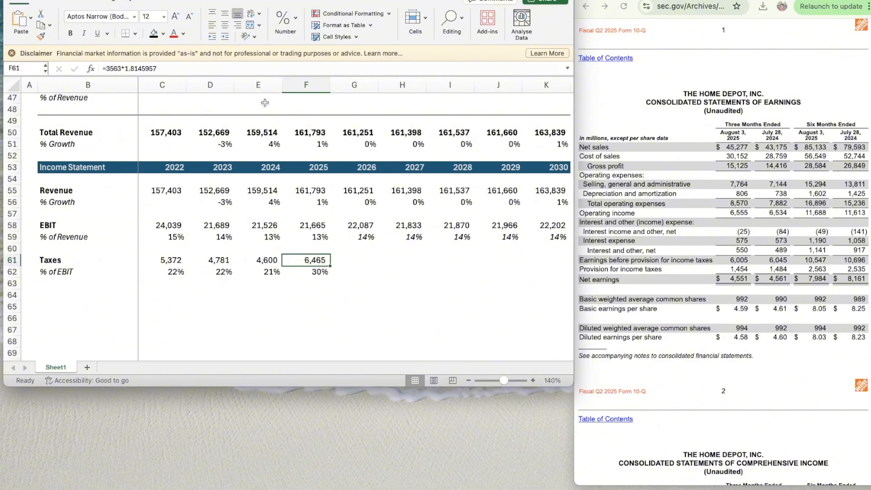
left_click(110, 68)
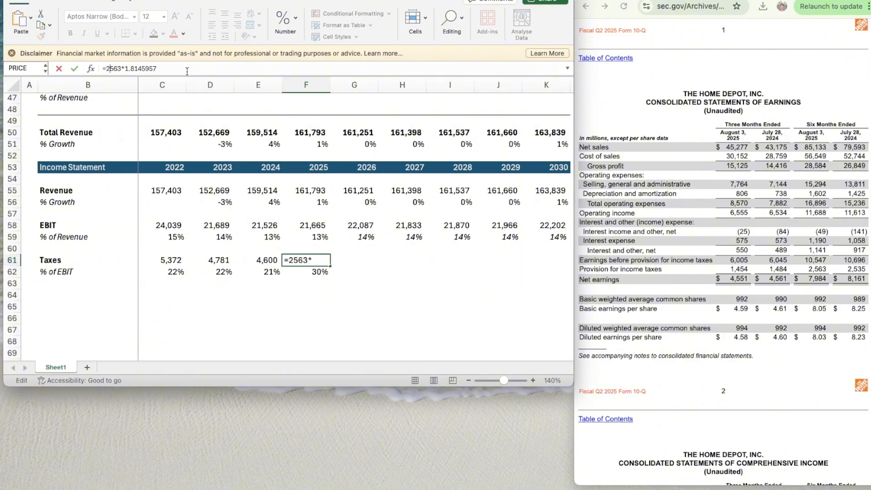
key("Return")
- Project the 2026 tax rate in G62 as the three-year average =AVERAGE(D62:F62)
key("Right")
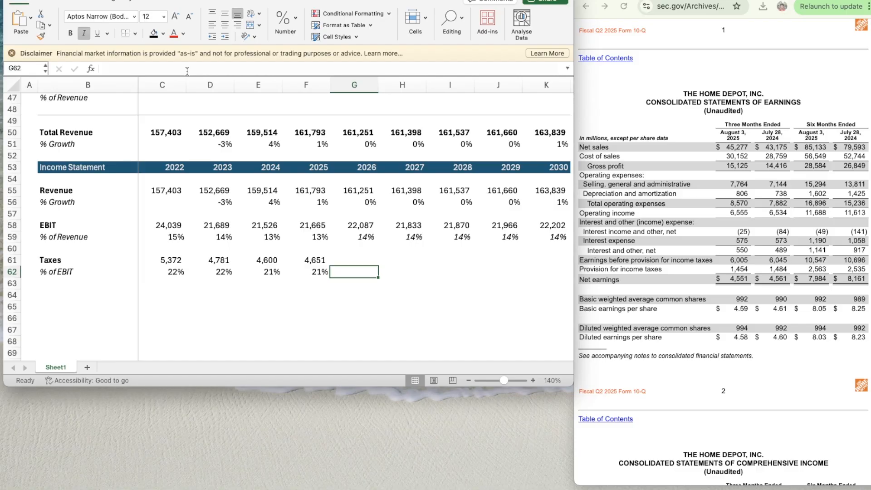
type("=average")
key("Tab")
key("Left")
key("shift+Left")
key("shift+Left")
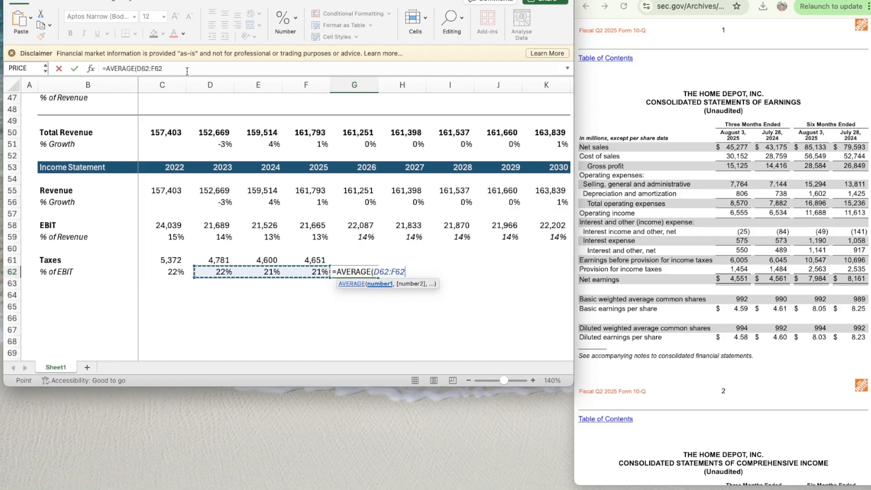
key("Return")
- Copy the average tax rate formula from G62 across to K62 for 2027 through 2030
key("Up")
key("super+c")
key("shift+Right")
key("shift+Right")
key("shift+Right")
key("shift+Right")
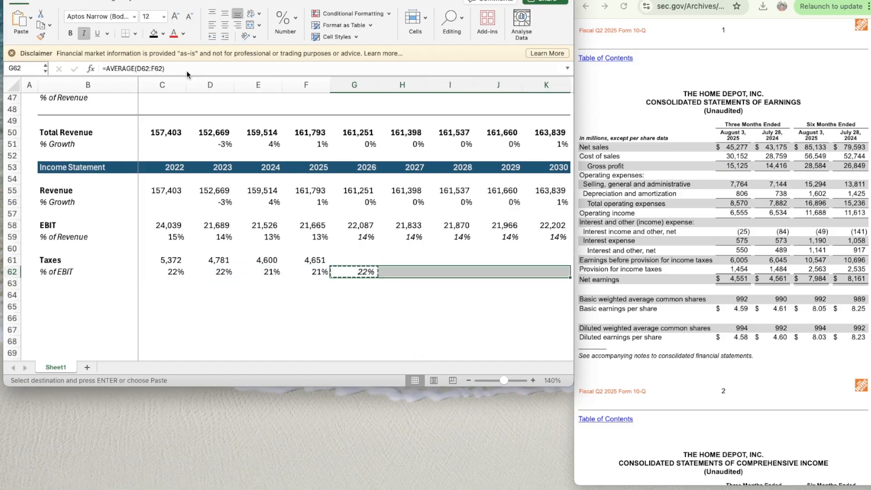
key("super+v")
key("Right")
key("Right")
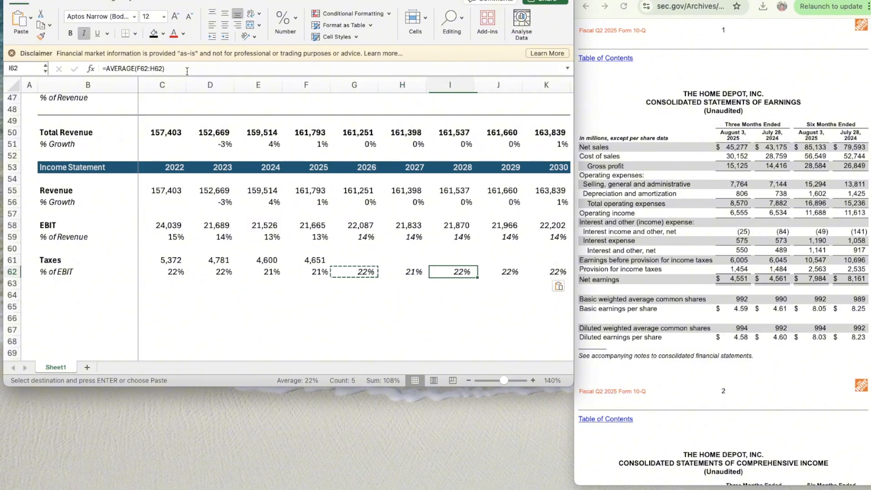
- Calculate 2026 taxes in G61 by multiplying EBIT by the tax rate with =G58*G62
key("Left")
key("Left")
key("Up")
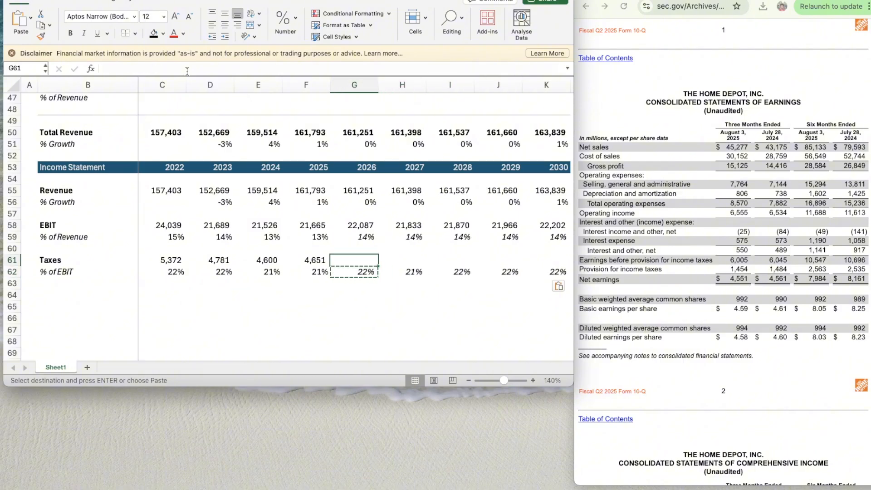
type("=")
key("Up")
key("Up")
key("Up")
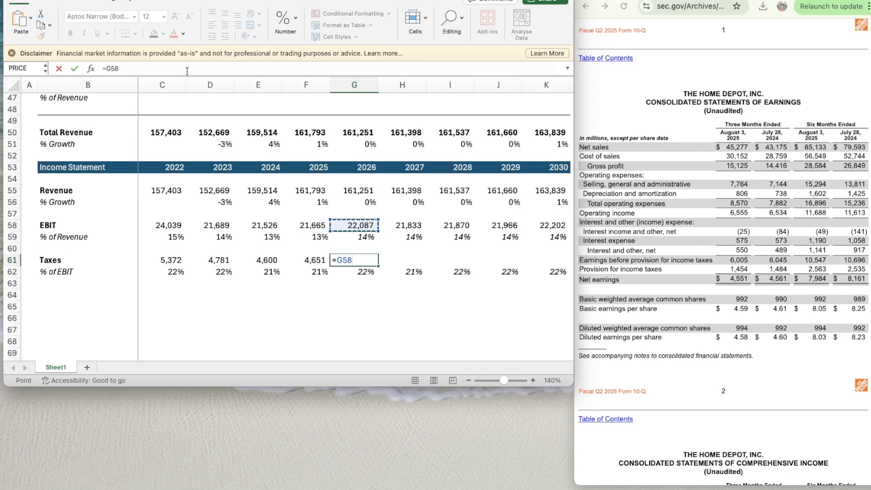
type("*")
key("Down")
key("Return")
- Apply the number format of F61 to the 2026 taxes in G61
key("Up")
key("Left")
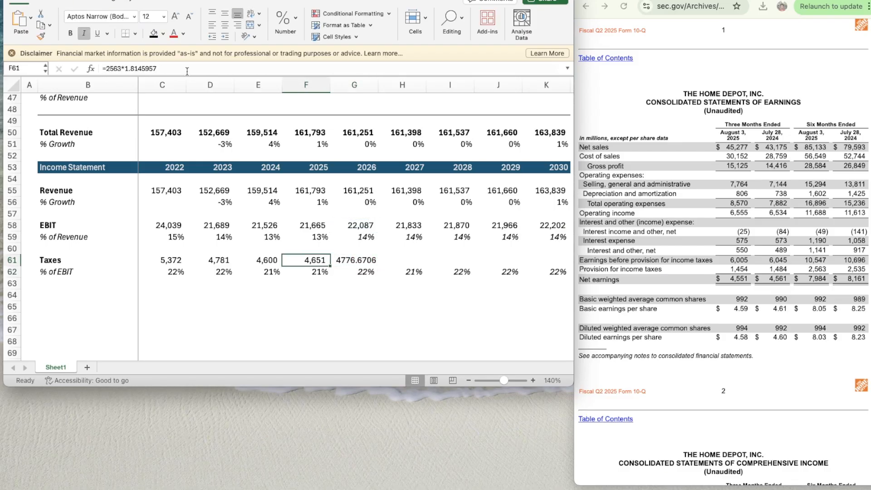
key("super+shift+c")
key("Right")
key("super+shift+v")
- Copy the taxes formula from G61 across to K61 for 2027 through 2030
key("super+c")
key("shift+Right")
key("shift+Right")
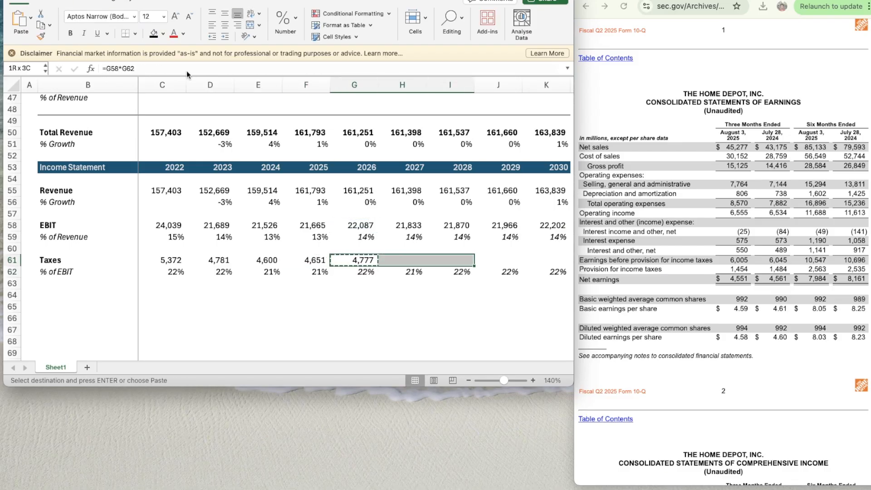
key("shift+Right")
key("shift+Right")
key("super+v")
key("Down")
key("Down")
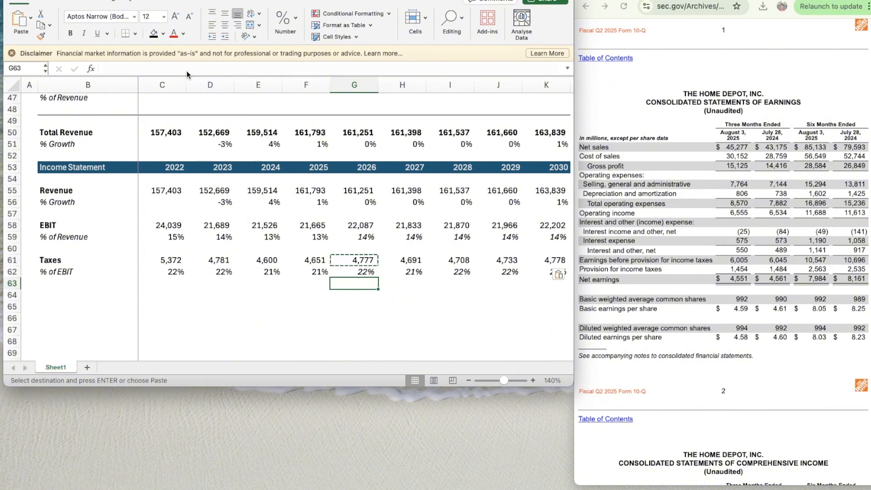
- Copy the Income Statement header row 53 to row 64 below the taxes section
scroll(231, 210, "down", 1)
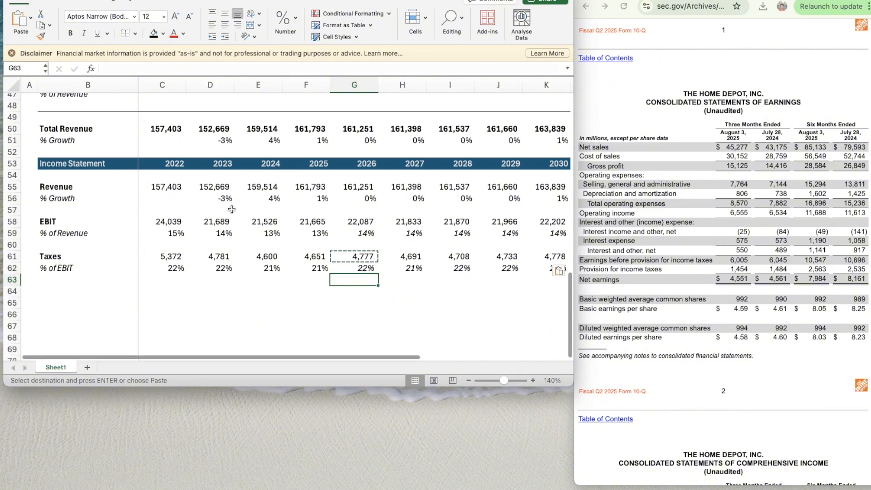
scroll(231, 210, "down", 1)
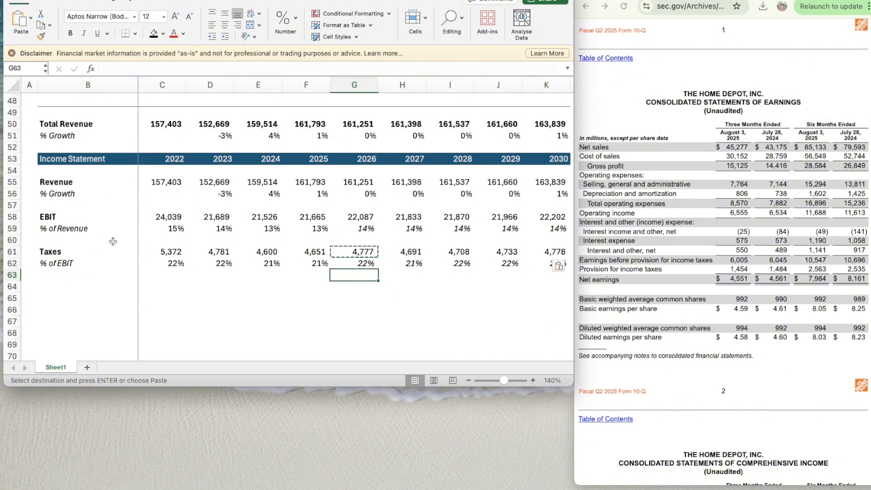
scroll(151, 257, "down", 1)
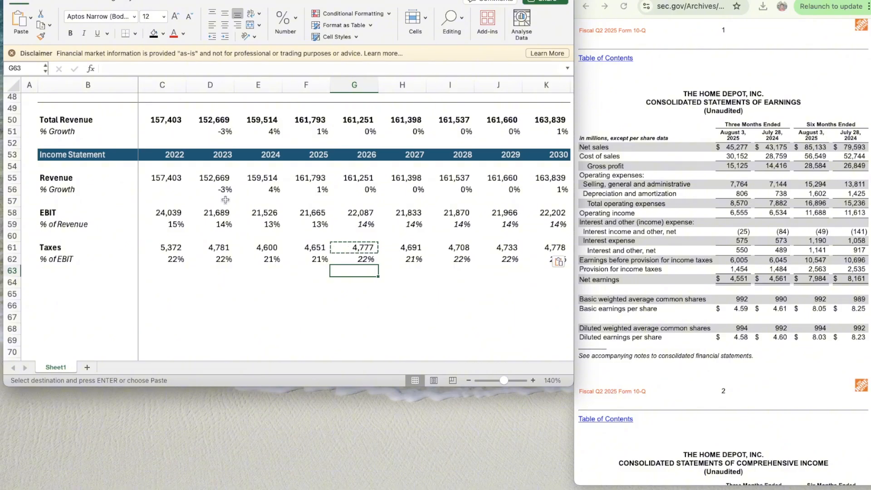
scroll(192, 248, "down", 3)
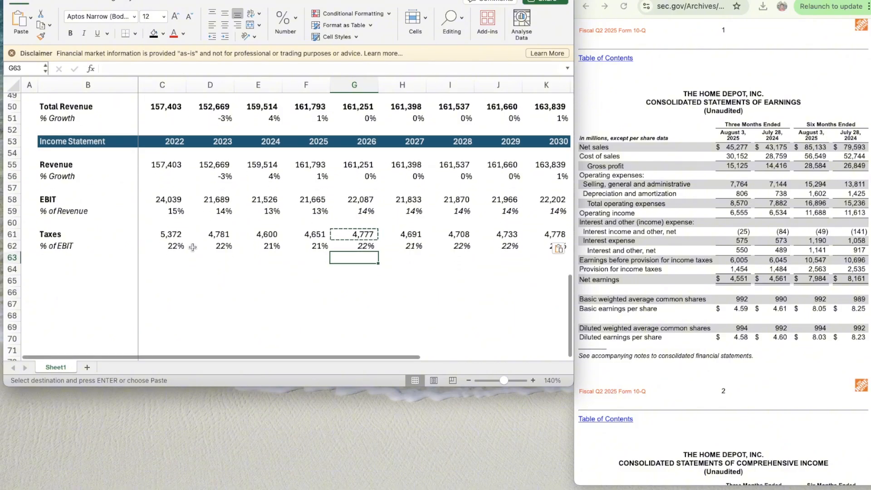
left_click(60, 244)
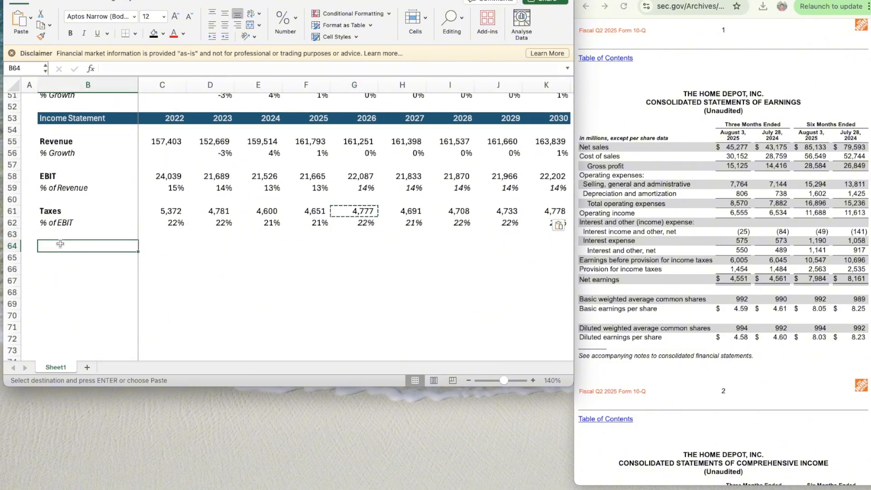
left_click(15, 119)
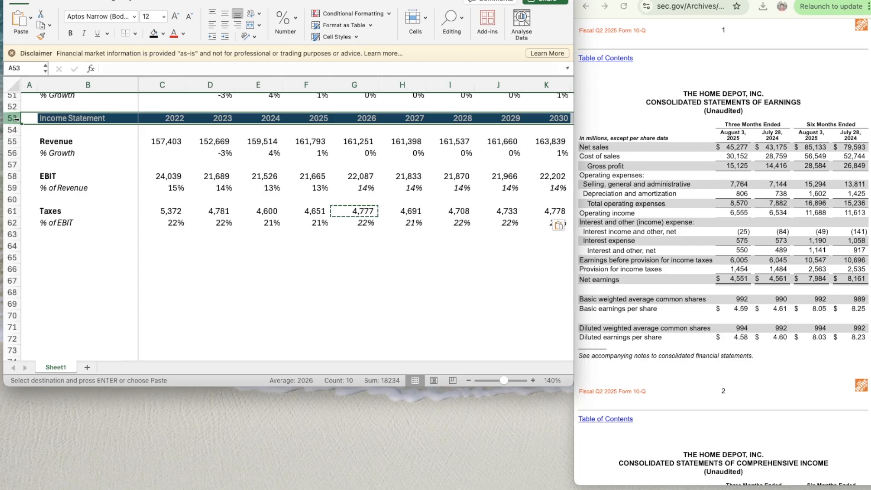
key("cmd+c")
left_click(25, 245)
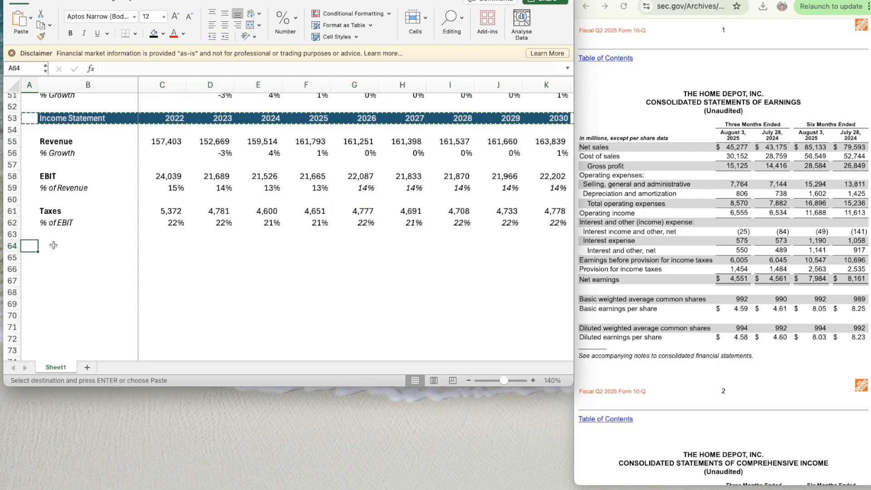
key("cmd+v")
- Rename the copied header in B64 to Cash Flow Items and move to B66
left_click(62, 246)
type("Cas")
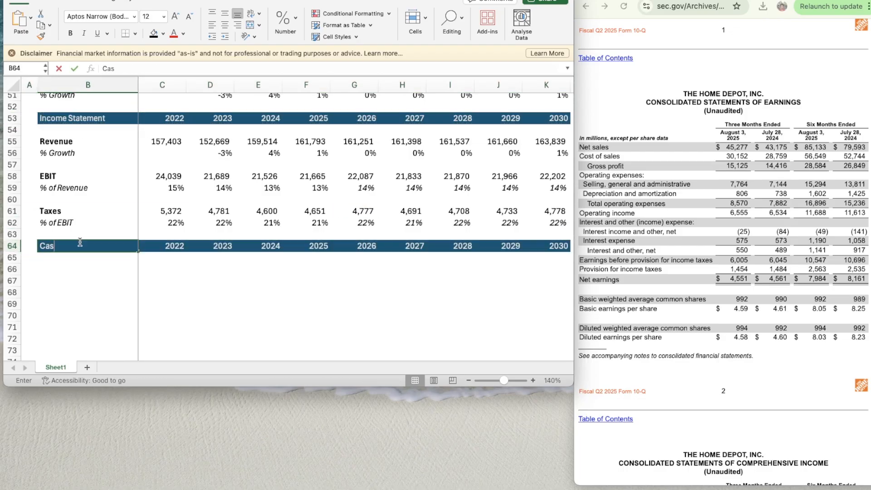
type("h Flow It")
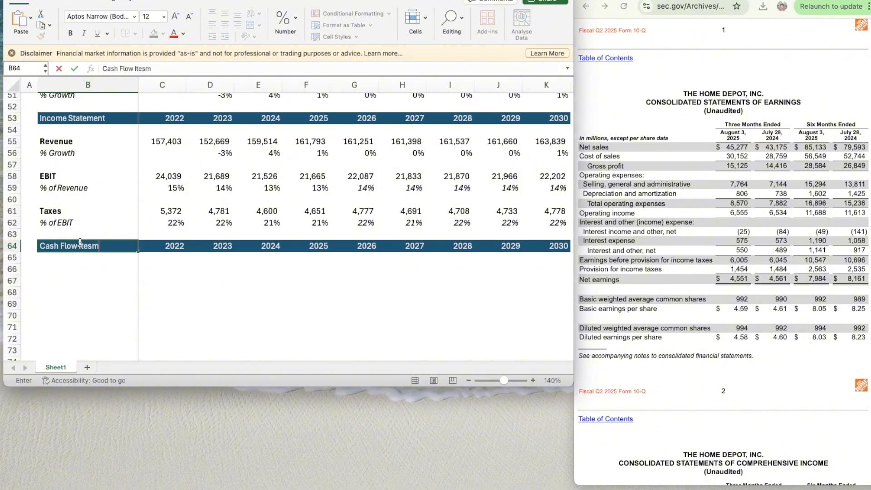
type("ems")
key("BackSpace")
type("ms")
key("Return")
- Label B66 as D&A and B67 as % of Revenue, and italicize row 67
key("Return")
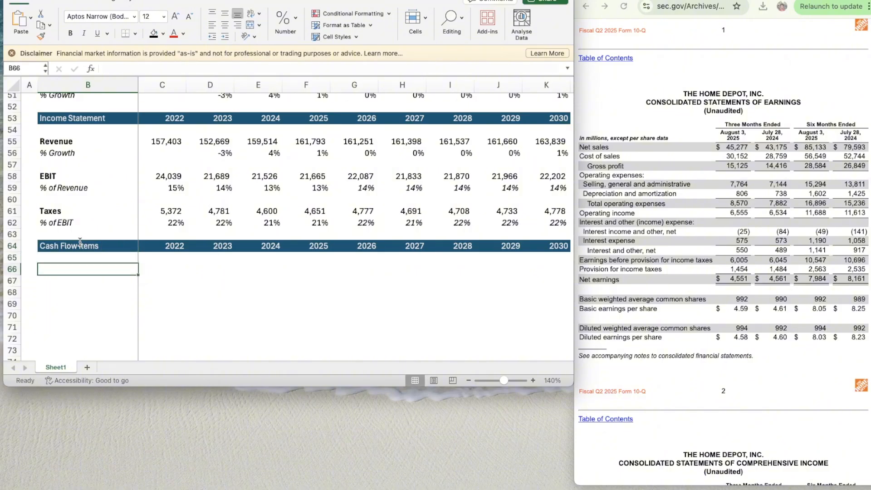
type("D&A")
key("Return")
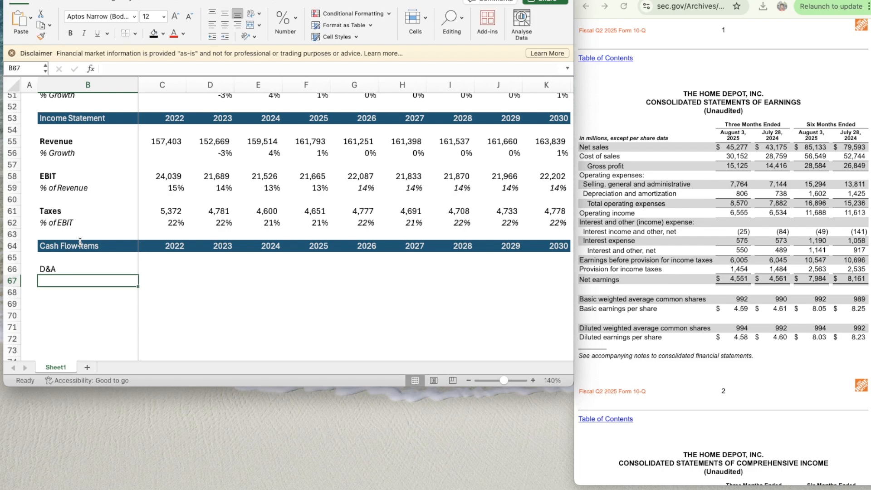
type("% of Revenue")
key("Return")
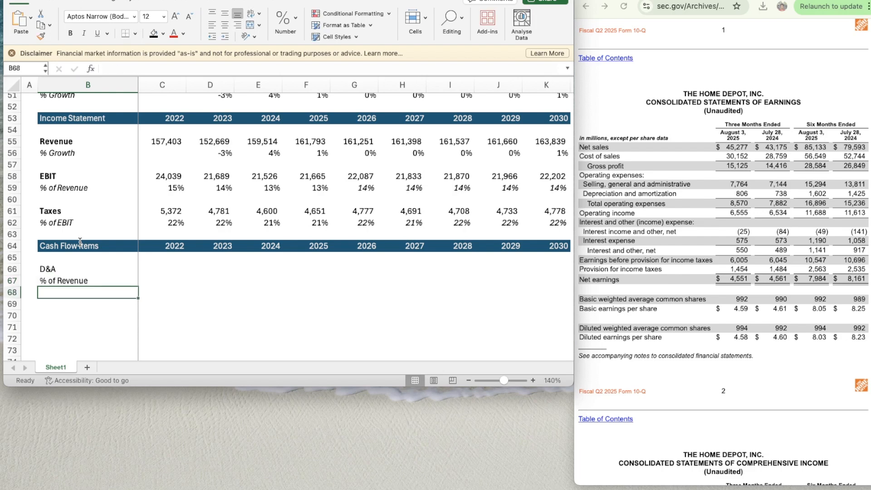
key("Up")
key("shift+space")
key("super+i")
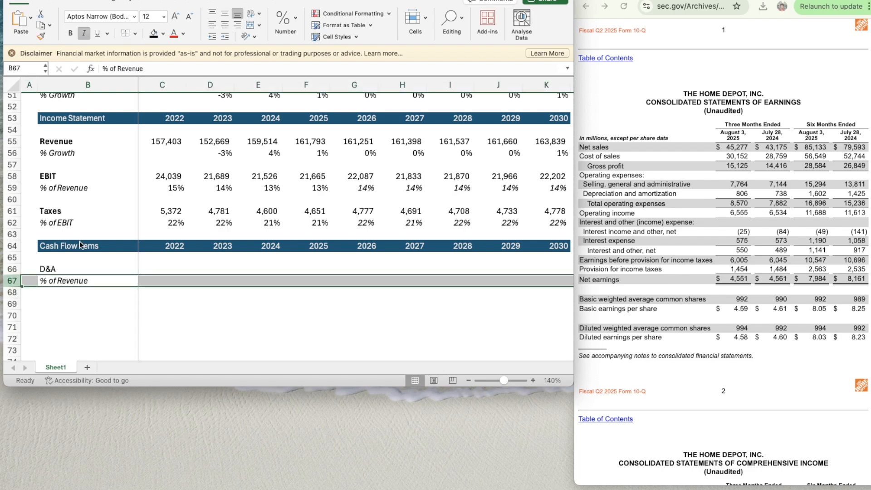
- Label B68 as % of CapEx and italicize row 68
key("Down")
type("% of Capex")
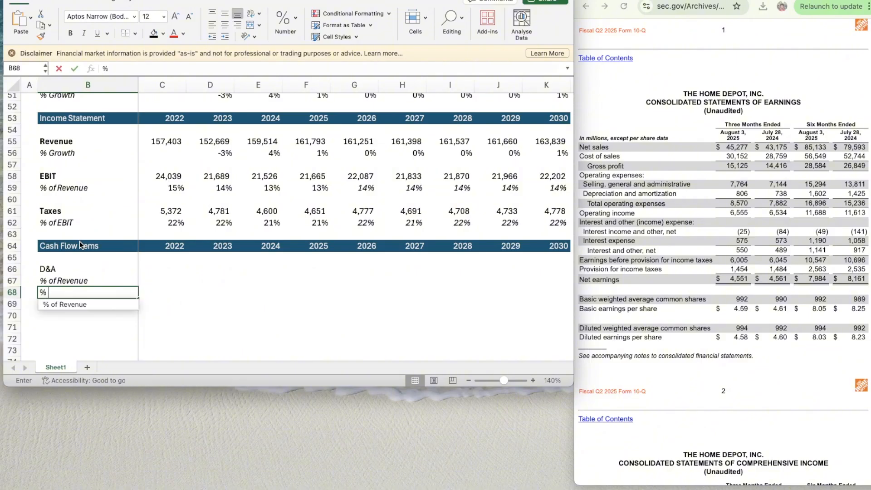
key("BackSpace")
key("BackSpace")
type("Ex")
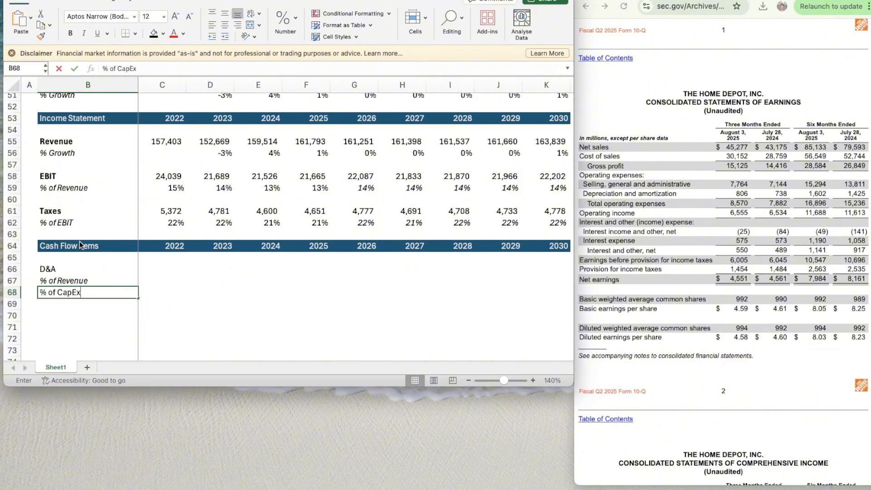
key("Return")
scroll(142, 301, "down", 4)
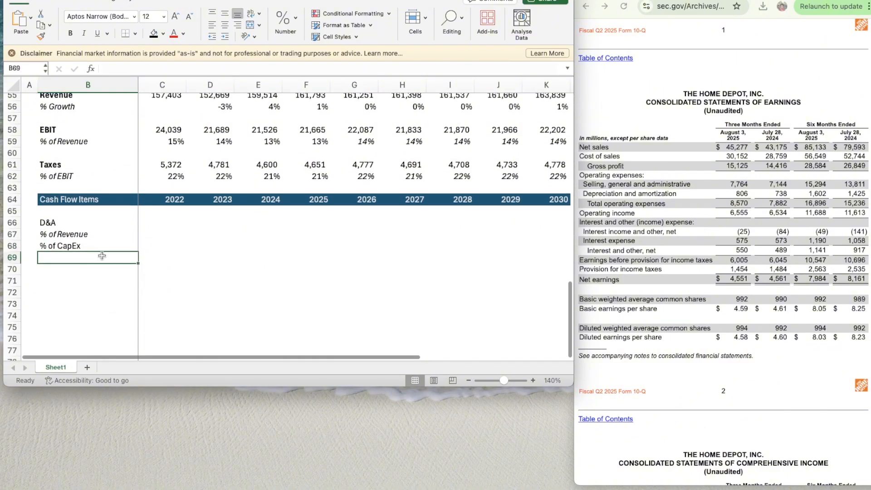
left_click(95, 245)
key("shift+space")
key("ctrl+i")
- Label B70 as CapEx and make both the CapEx and D&A labels bold
key("Down")
key("Down")
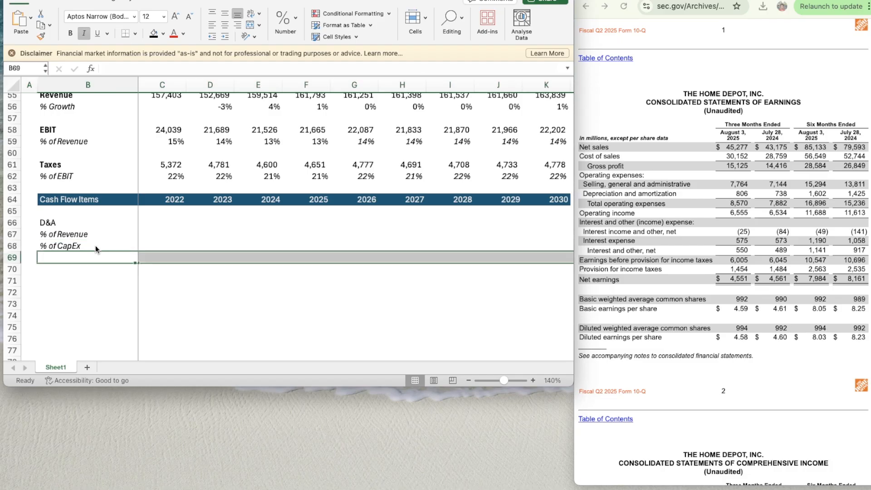
type("CapEx")
key("Return")
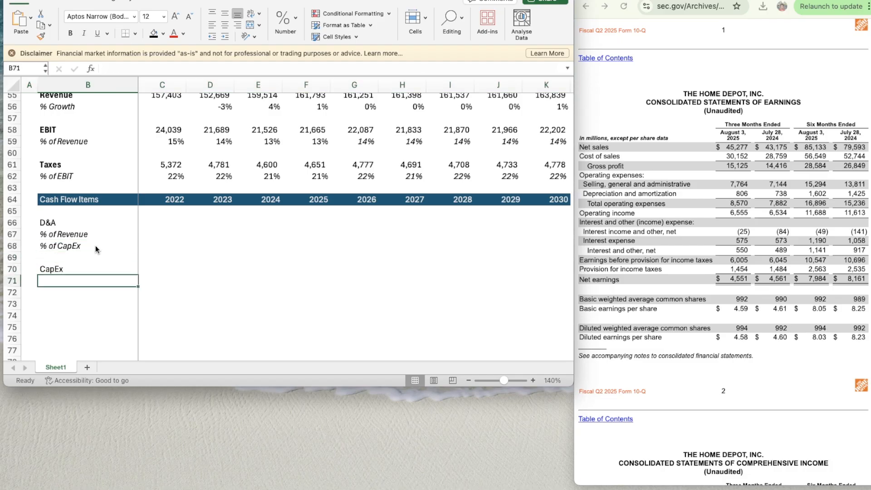
key("Up")
key("ctrl+b")
key("Up")
key("Up")
key("Up")
key("Up")
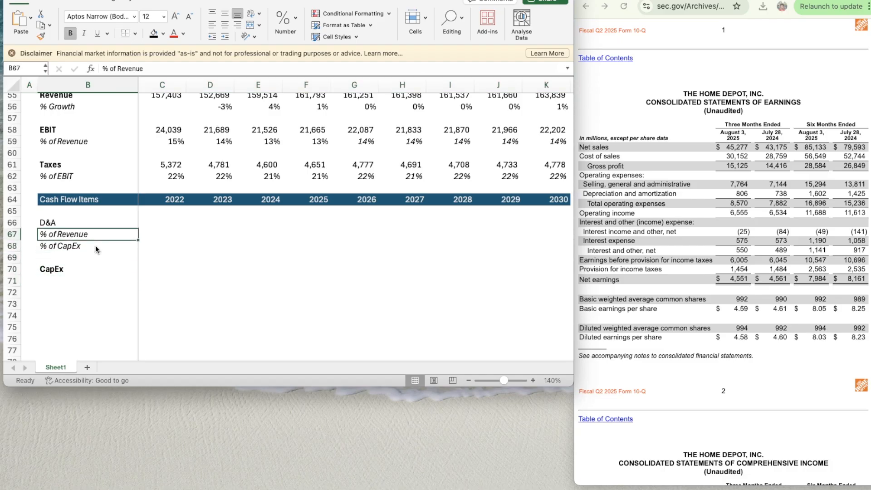
key("ctrl+b")
- Copy the % of Revenue label from B67 to B71 under CapEx
key("Down")
key("Down")
key("Down")
key("Down")
key("Up")
key("Up")
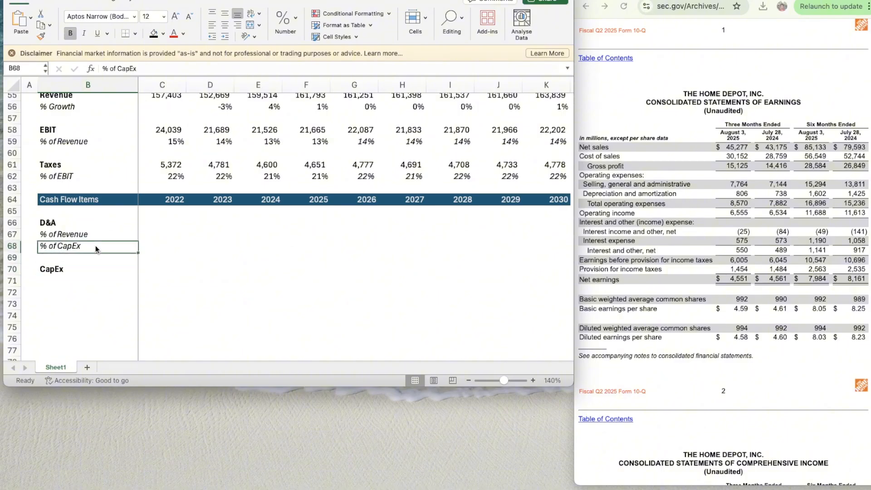
key("Up")
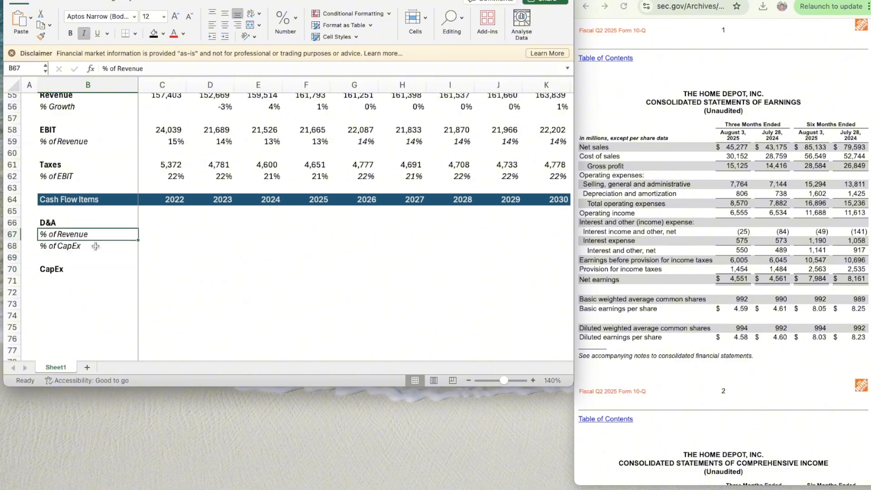
key("ctrl+c")
key("Down")
key("Down")
key("Down")
key("Down")
key("ctrl+v")
key("Down")
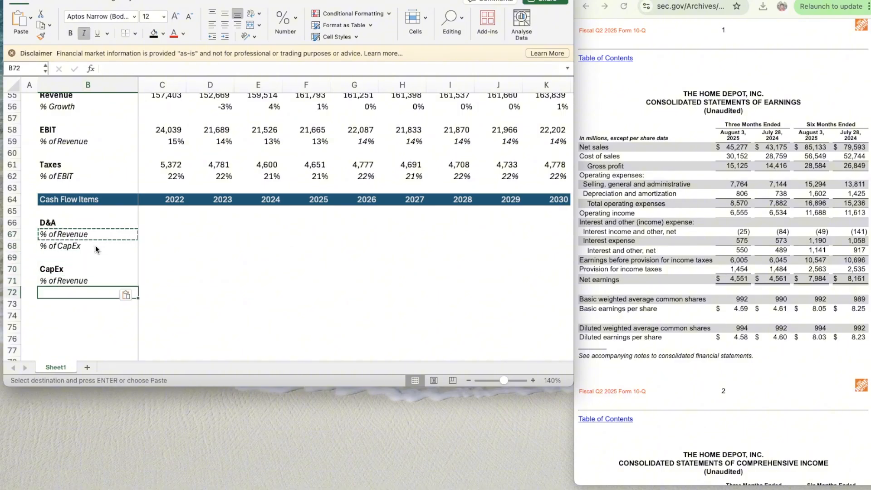
- Enter the label Change in Net Working Capital in B73
key("Down")
scroll(95, 246, "down", 3)
type("C")
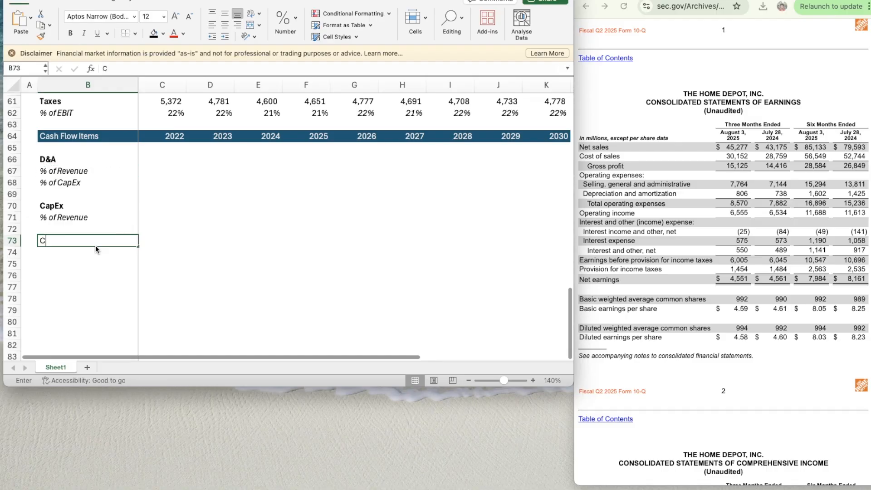
type("hange in Net Work")
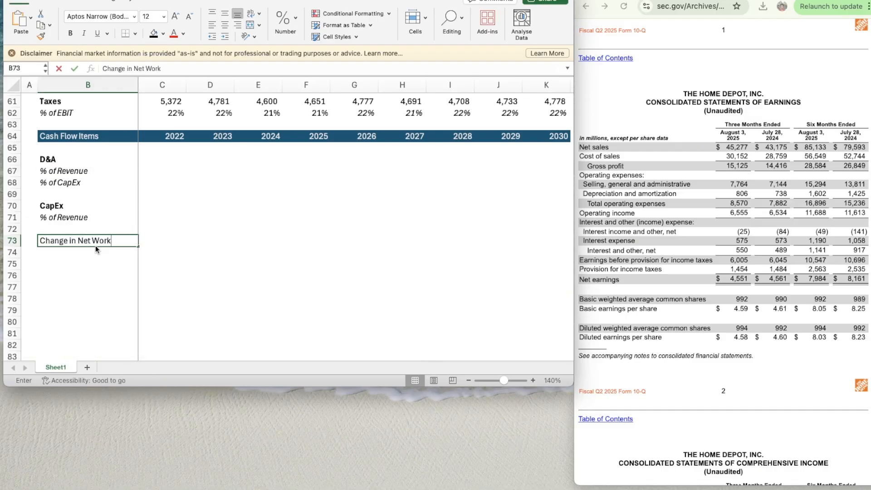
type("ing Capital")
key("Return")
key("Up")
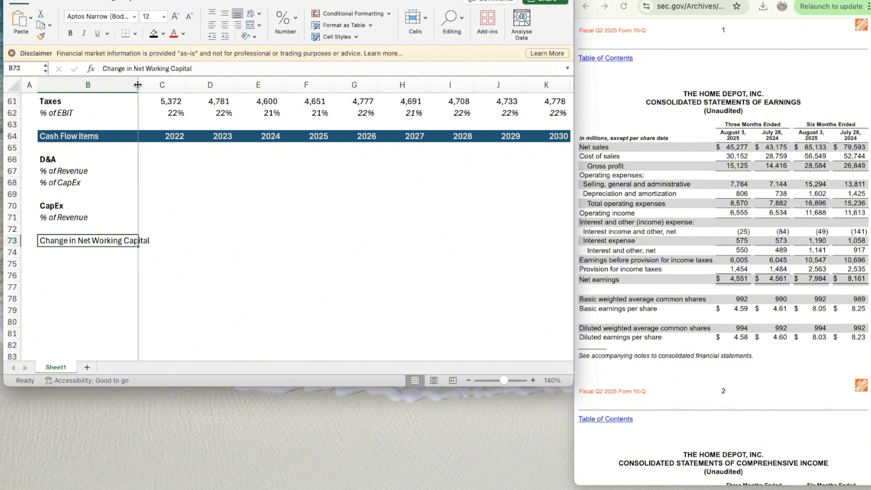
- Shorten the label in B73 to Change in NWC and make it bold
double_click(84, 241)
left_click_drag(83, 241, 155, 240)
key("BackSpace")
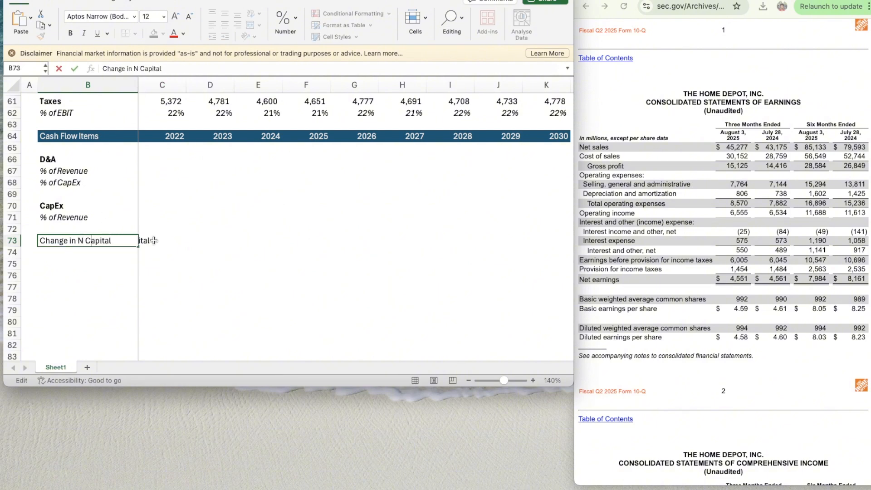
key("BackSpace")
key("BackSpace")
key("BackSpace")
key("BackSpace")
key("BackSpace")
key("BackSpace")
key("BackSpace")
type("WC")
key("Return")
key("Up")
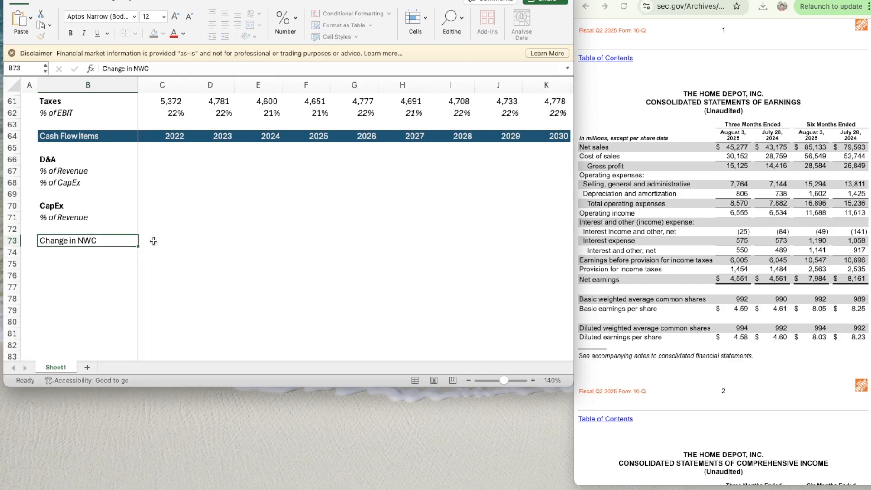
key("super+b")
- Copy the % of Revenue label from B71 to B74 under Change in NWC
key("Up")
key("Up")
key("super+c")
key("Down")
key("Down")
key("Down")
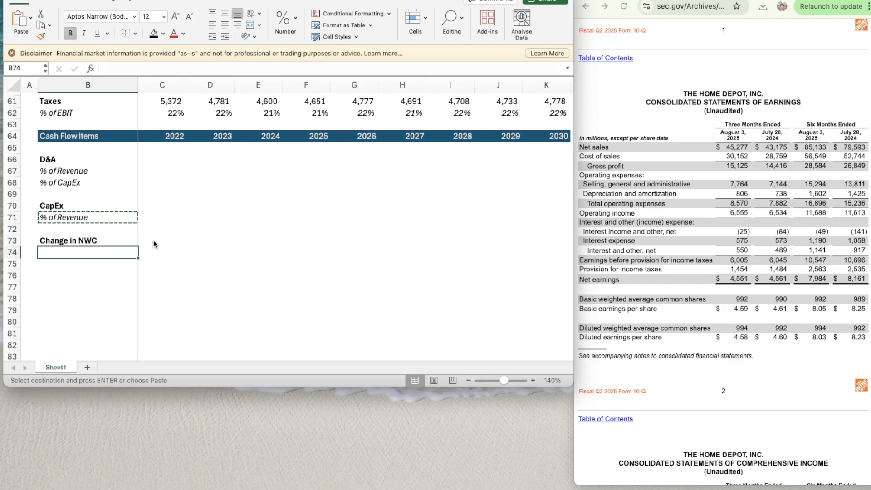
key("super+v")
key("Down")
key("Right")
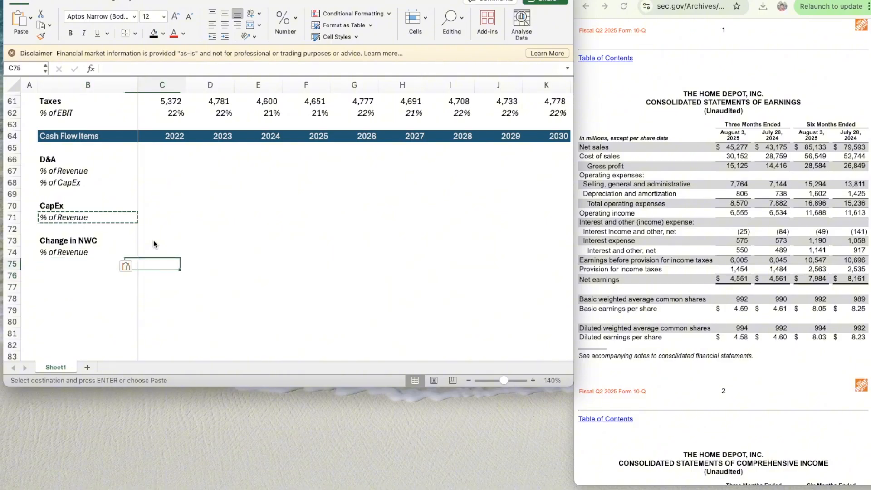
- Switch to the Fiscal 2024 Form 10-K in the browser and find the Consolidated Statements of Cash Flows
scroll(255, 231, "down", 3)
scroll(255, 231, "up", 2)
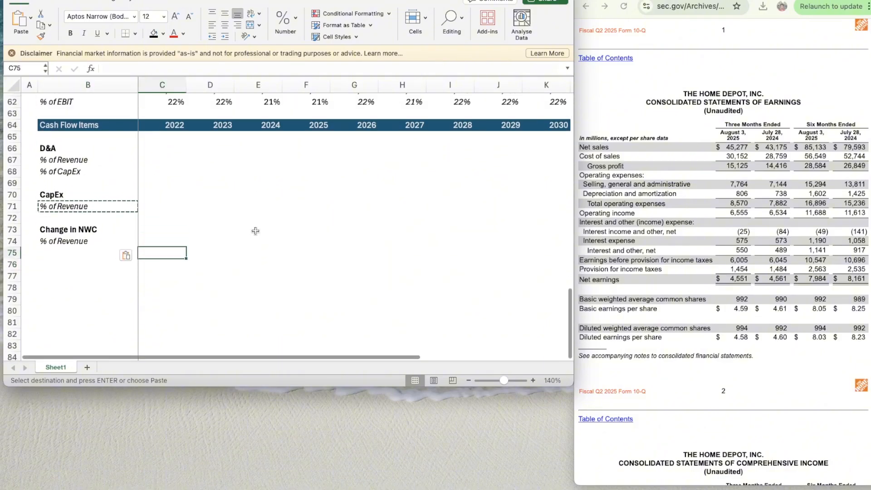
left_click(681, 178)
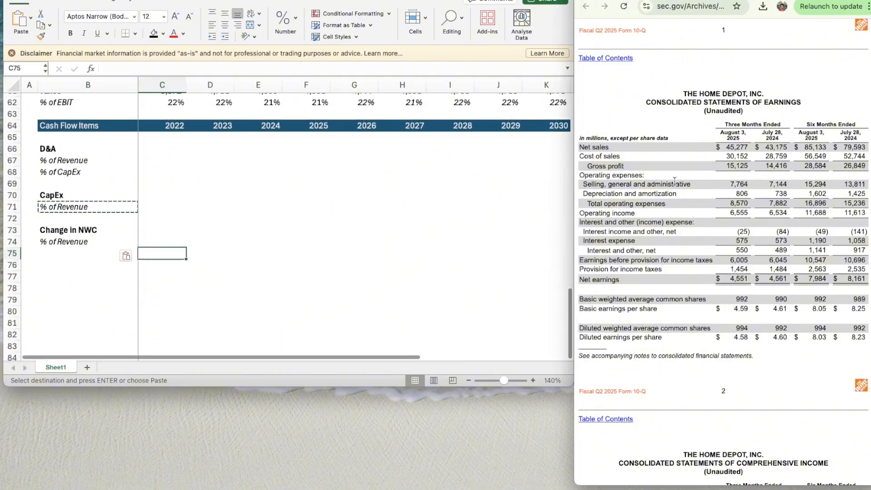
scroll(680, 174, "down", 5)
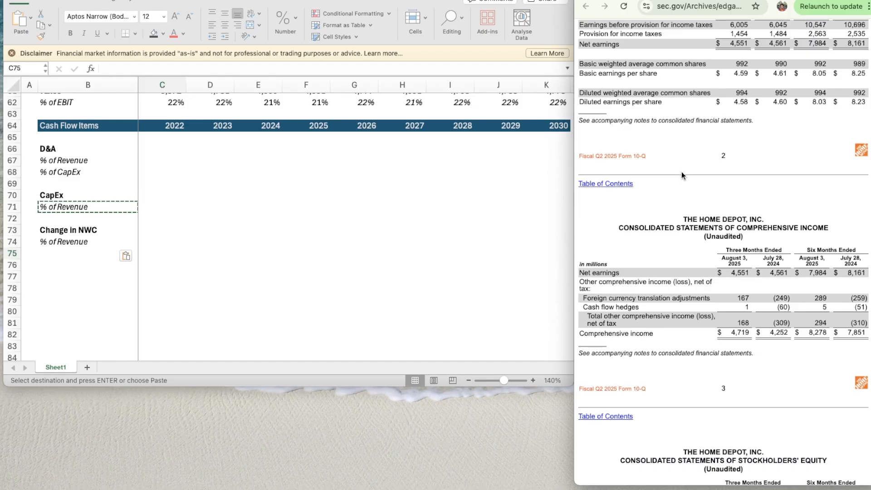
scroll(681, 171, "up", 2)
left_click(731, 1)
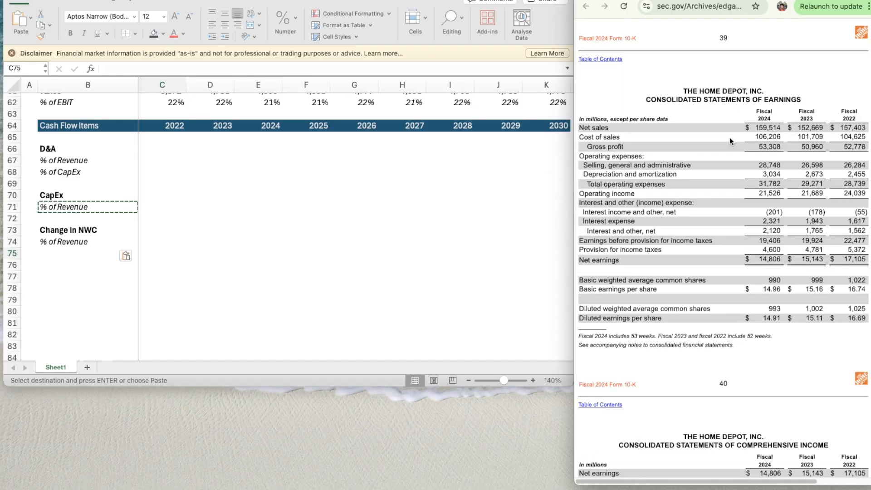
scroll(714, 140, "up", 5)
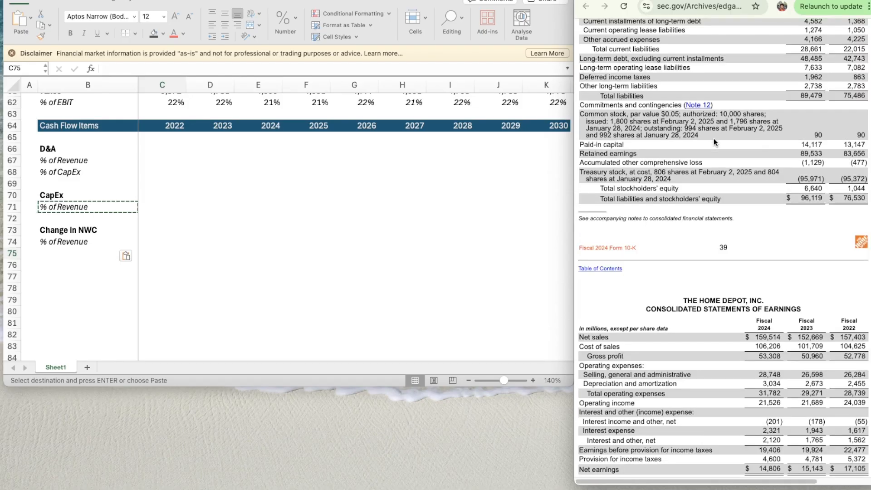
scroll(714, 141, "up", 10)
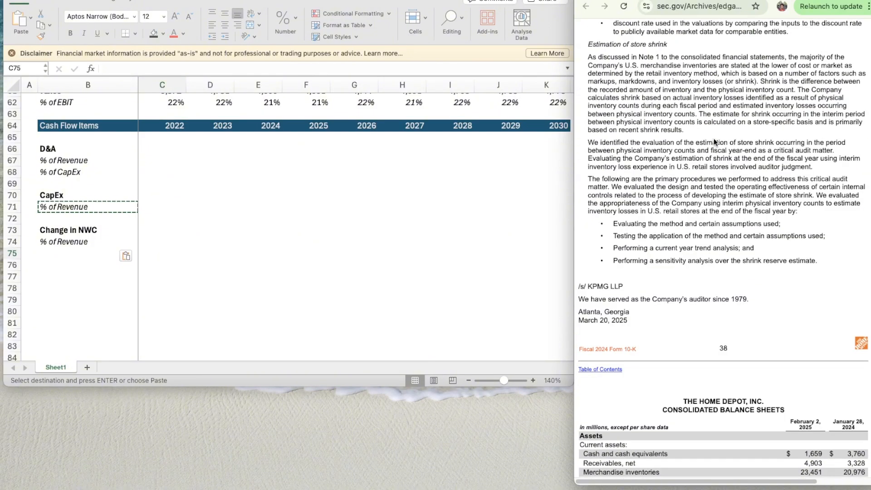
scroll(714, 141, "down", 9)
scroll(714, 141, "down", 20)
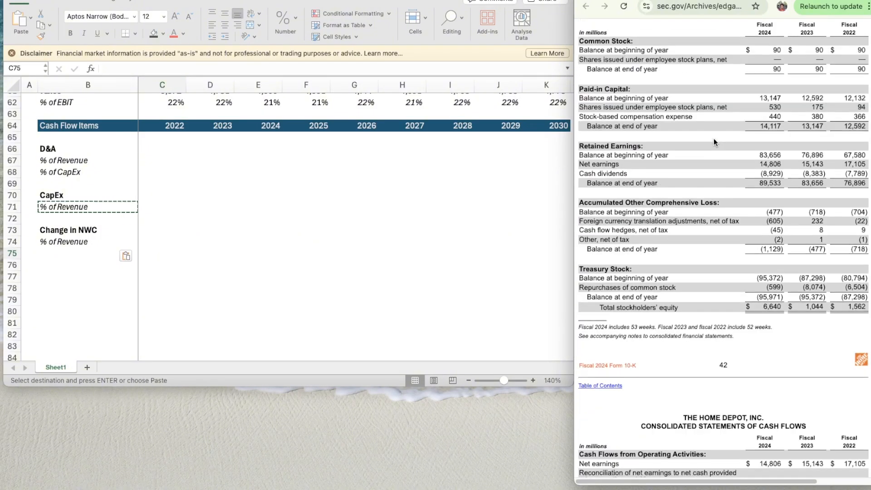
scroll(714, 138, "down", 5)
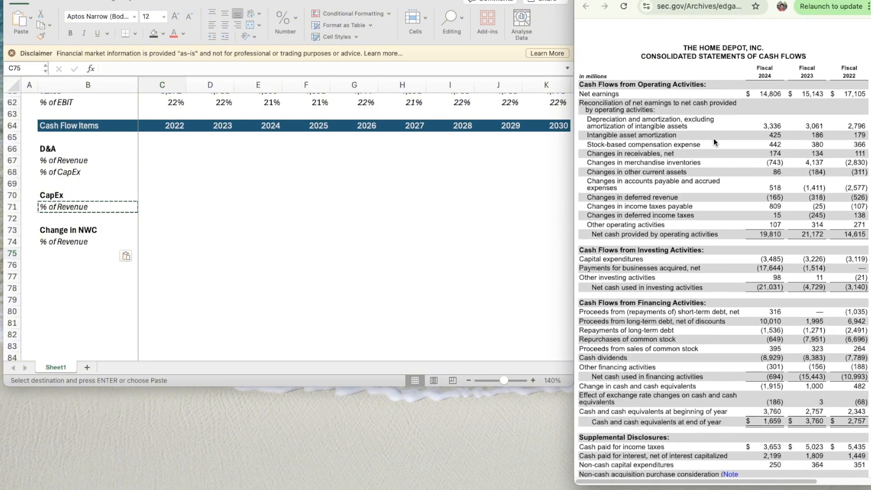
scroll(713, 138, "down", 1)
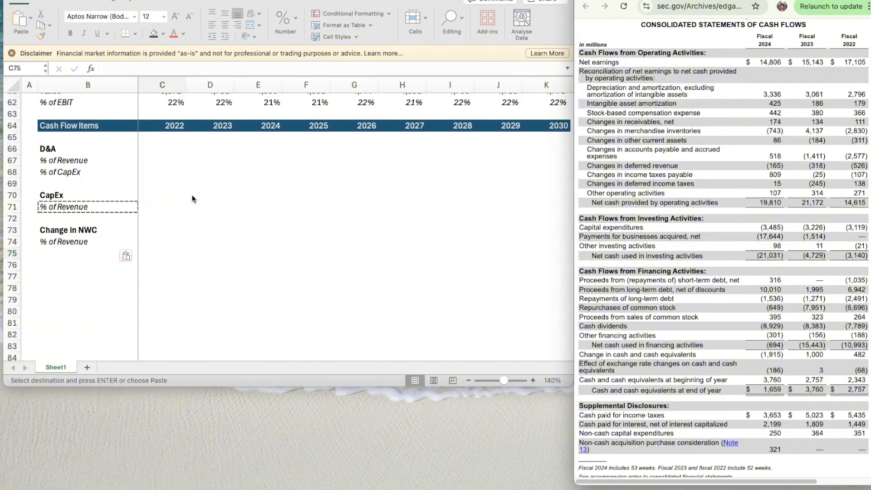
- Enter 2796 as the 2022 D&A in C66 and apply the number format of C61 to it
left_click(158, 148)
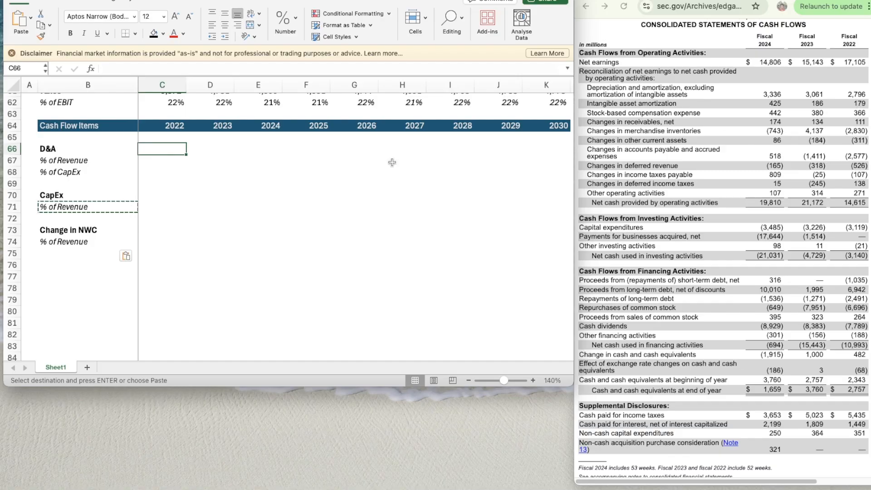
type("2796")
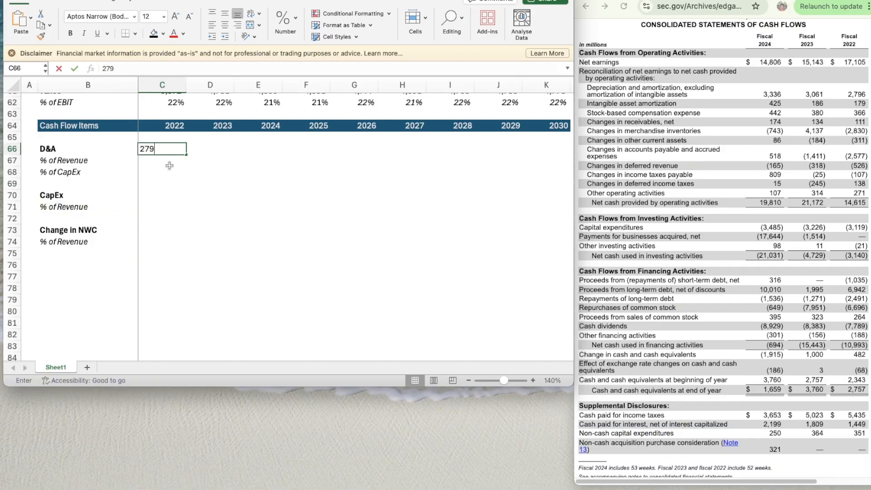
key("Up")
key("Up")
key("Up")
key("Up")
key("Up")
key("Up")
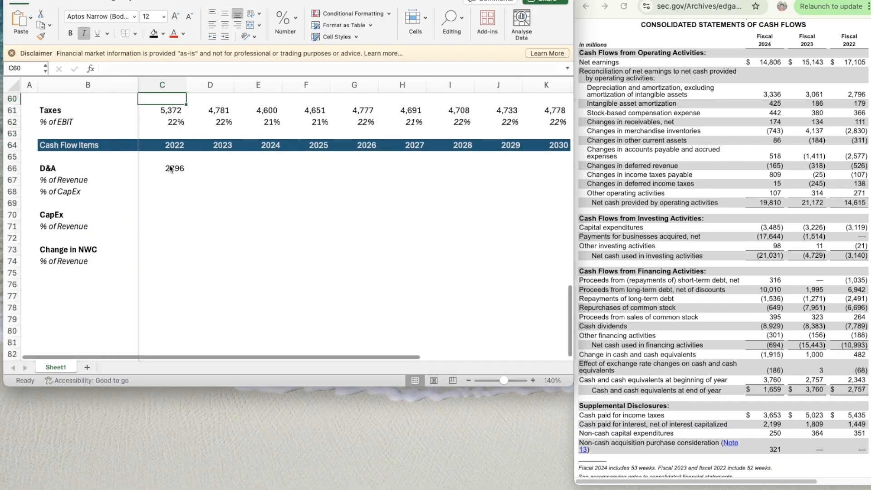
key("Down")
key("super+shift+c")
left_click(167, 165)
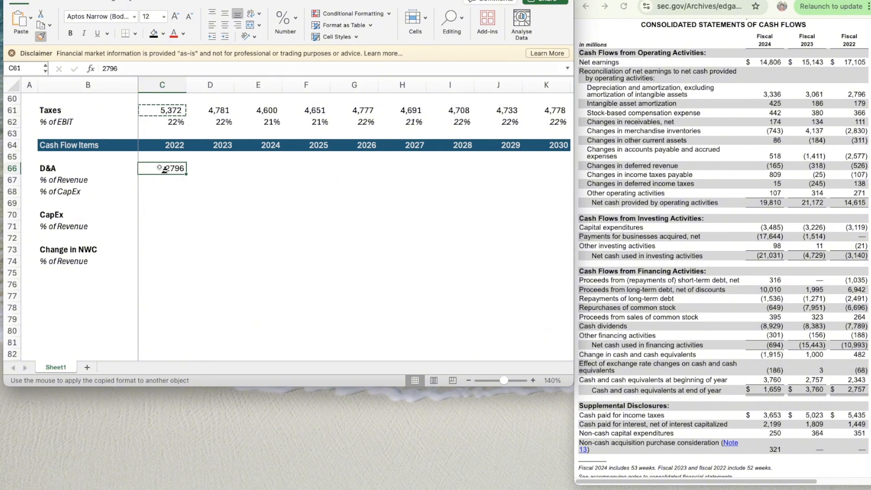
left_click(169, 168)
- Enter 3061 and 3336 as the 2023 and 2024 D&A in D66 and E66, using the number format of C66
left_click(206, 170)
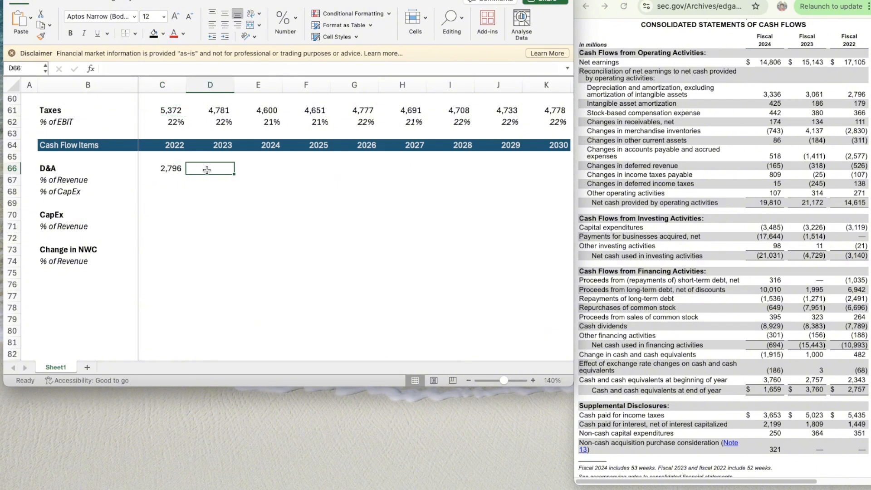
type("3061")
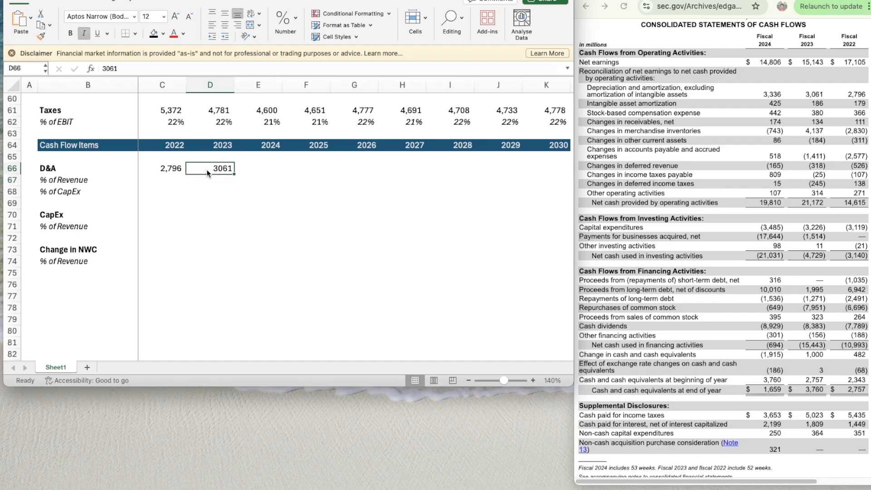
key("Left")
key("super+shift+c")
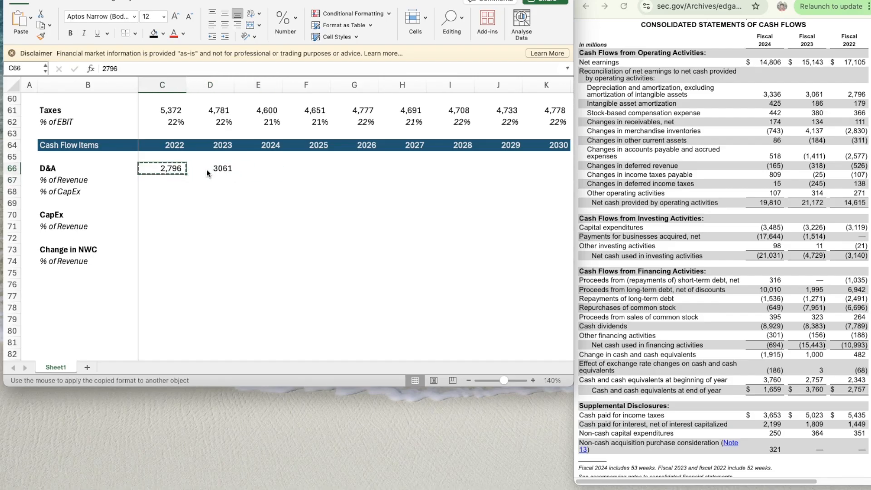
left_click(206, 170)
key("Right")
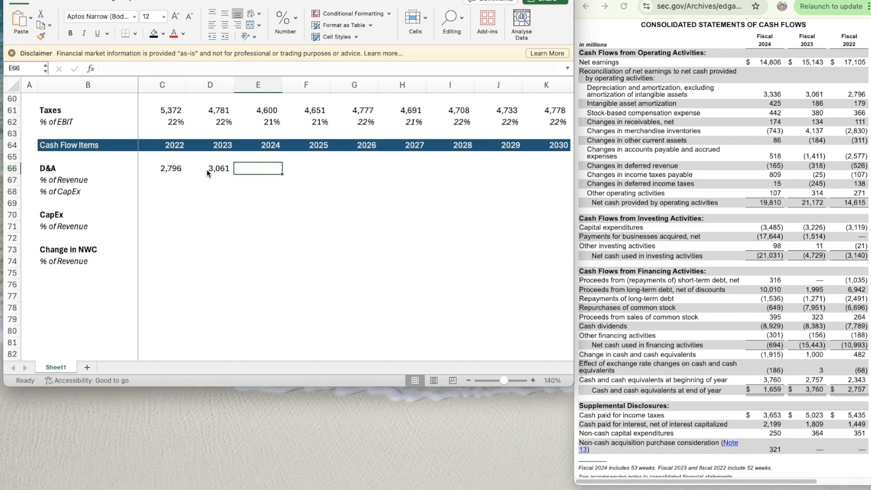
type("3336")
key("Right")
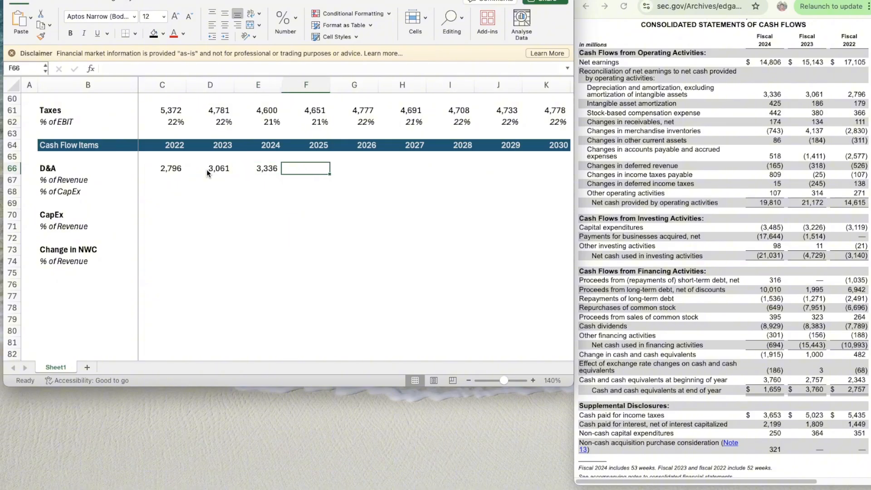
- Calculate the 2022 D&A as a share of revenue in C67 with the formula =C66/C55
key("Left")
key("Left")
key("Left")
key("Down")
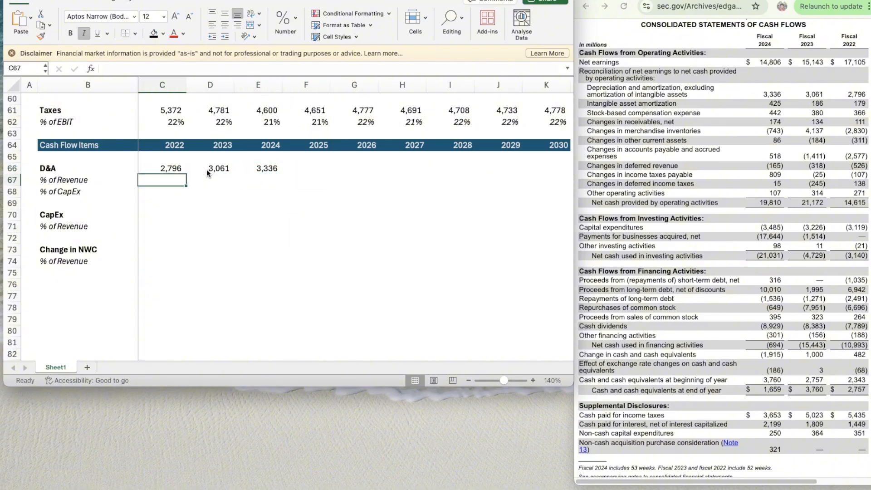
type("=")
key("Up")
type("/")
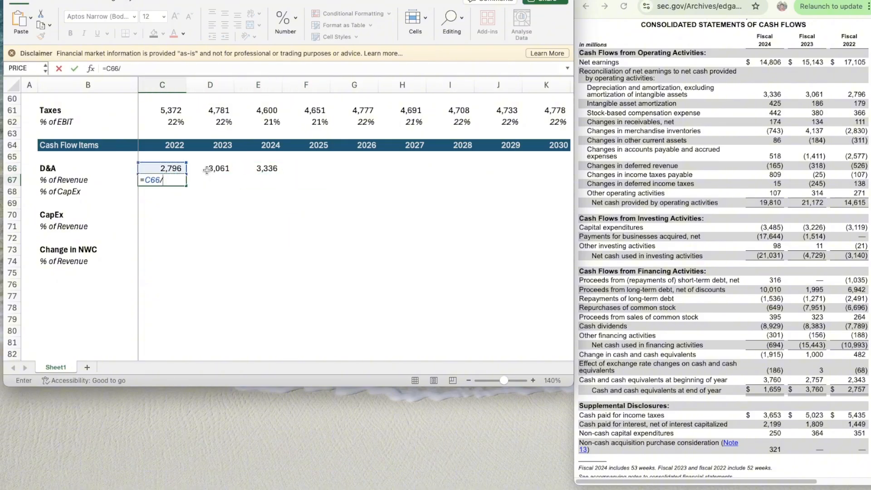
scroll(206, 169, "up", 4)
left_click(159, 117)
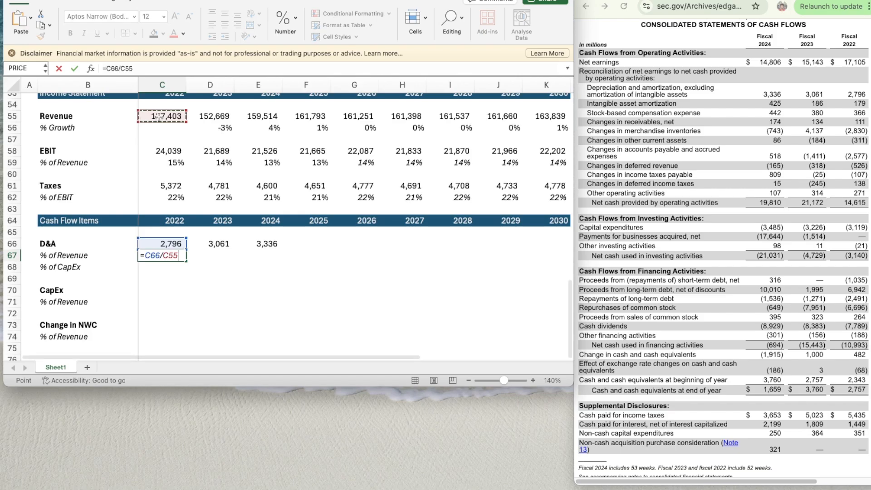
key("ctrl+Return")
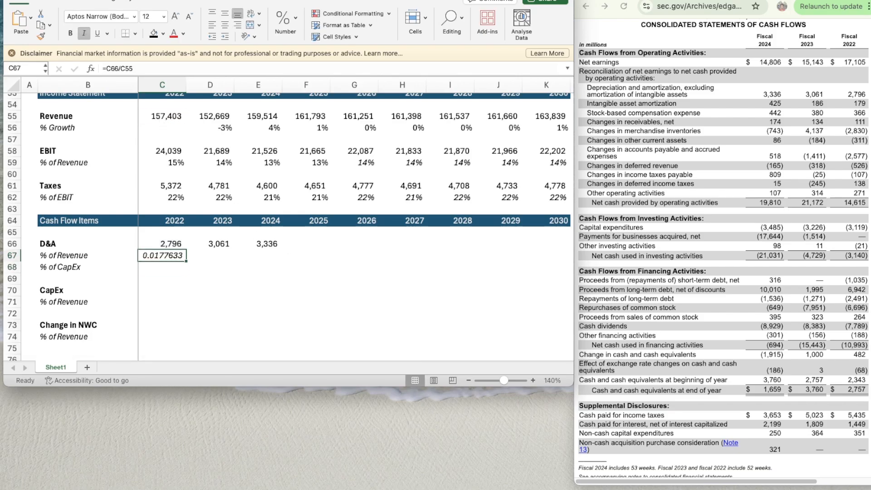
- Apply the percentage format of C62 to the D&A % of Revenue cell C67
key("super+1")
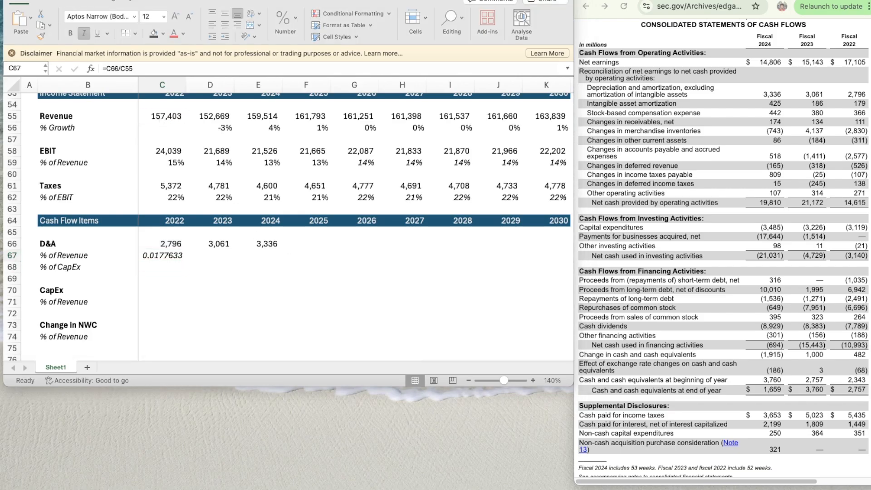
left_click(171, 196)
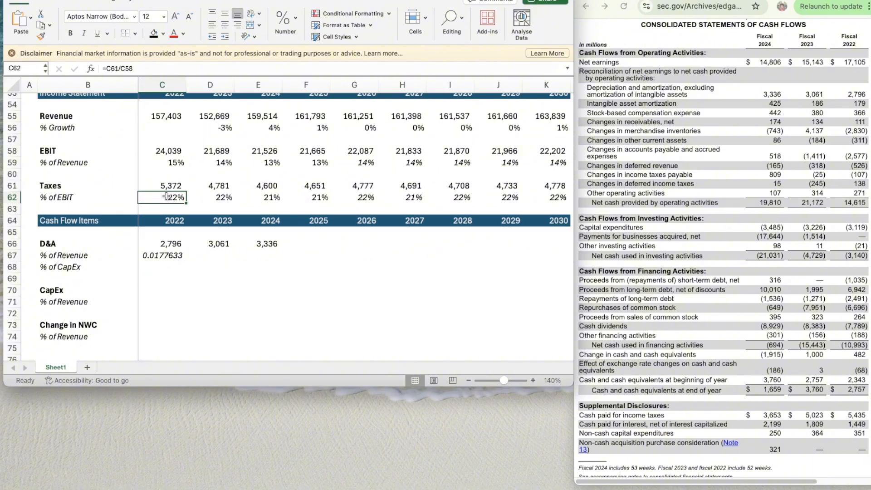
key("super+shift+c")
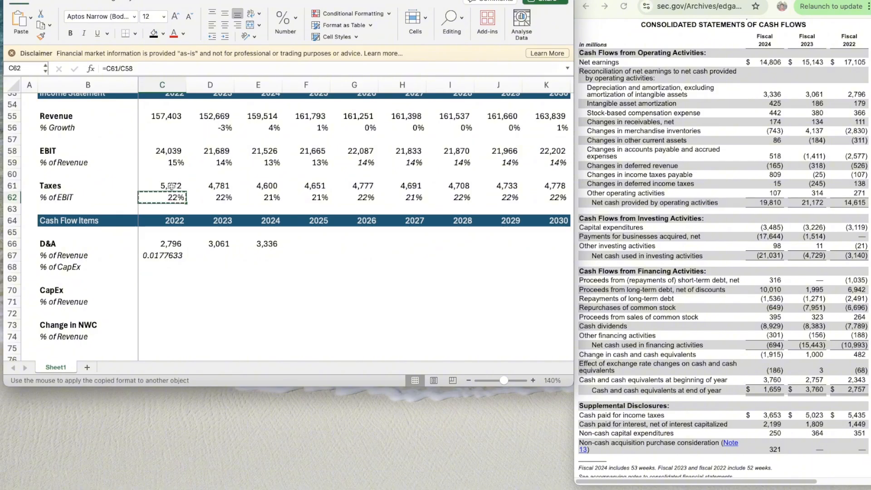
left_click(160, 257)
- Copy the D&A % of Revenue formula from C67 across the row through 2025 in F67
key("super+c")
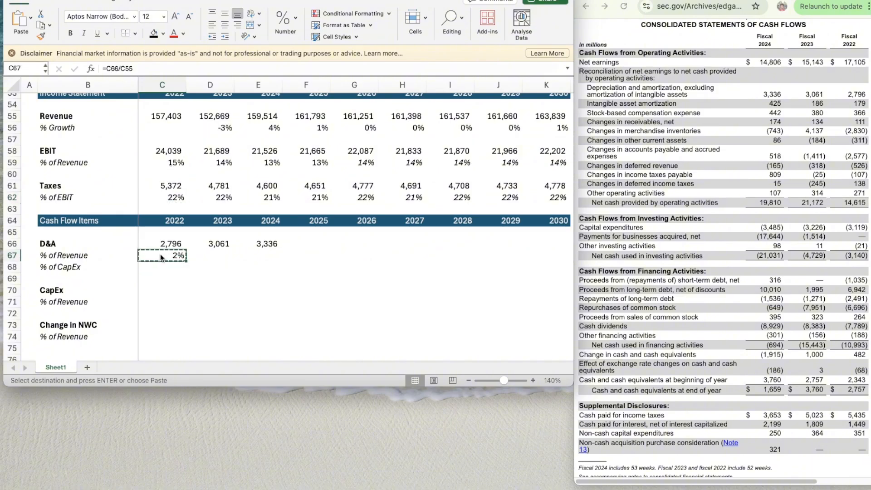
key("shift+Right")
key("shift+Right")
key("shift+Right")
key("super+v")
key("Down")
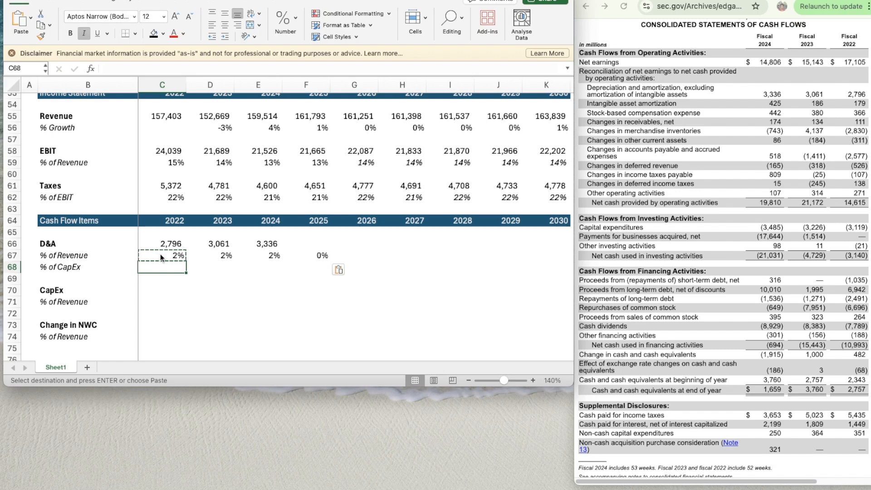
- Enter 3119 as the 2022 CapEx in C70 and apply the number format of C66 to C70:E71
scroll(161, 240, "down", 3)
left_click(158, 239)
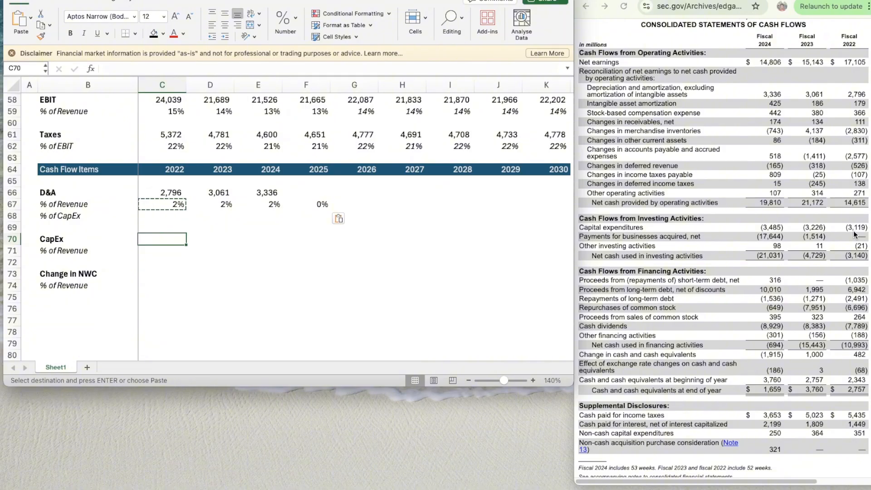
type("3119")
key("Return")
left_click(175, 194)
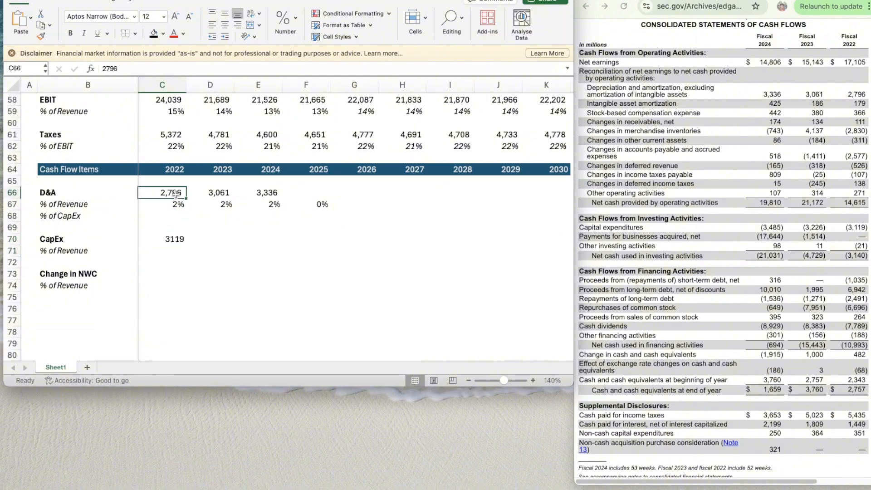
key("super+shift+c")
left_click_drag(176, 239, 196, 239)
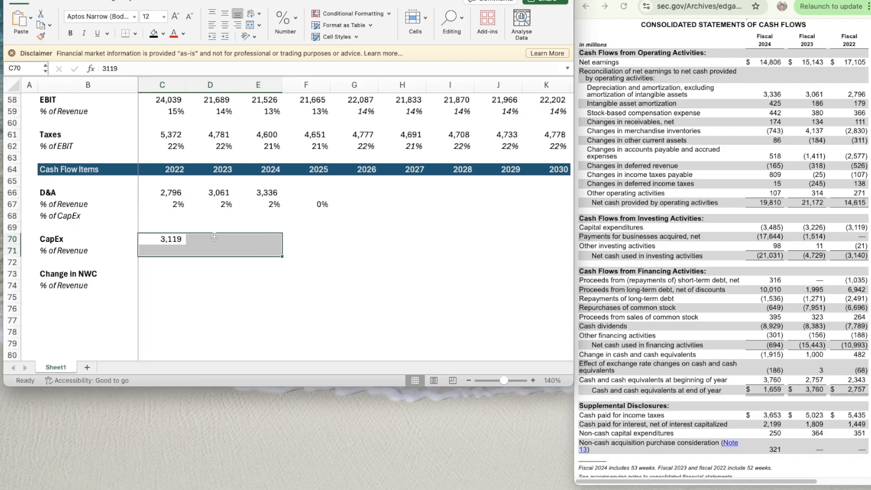
- Enter 3226 and 3485 as the 2023 and 2024 CapEx in D70 and E70
left_click(198, 239)
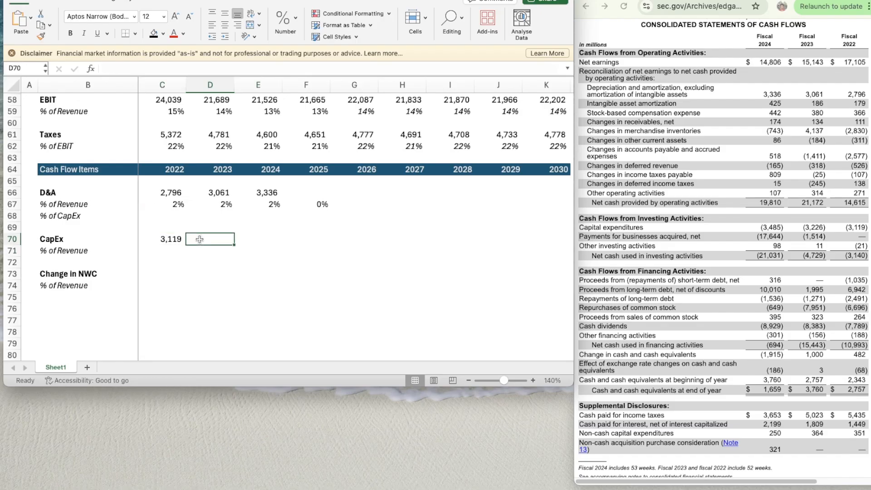
type("3226")
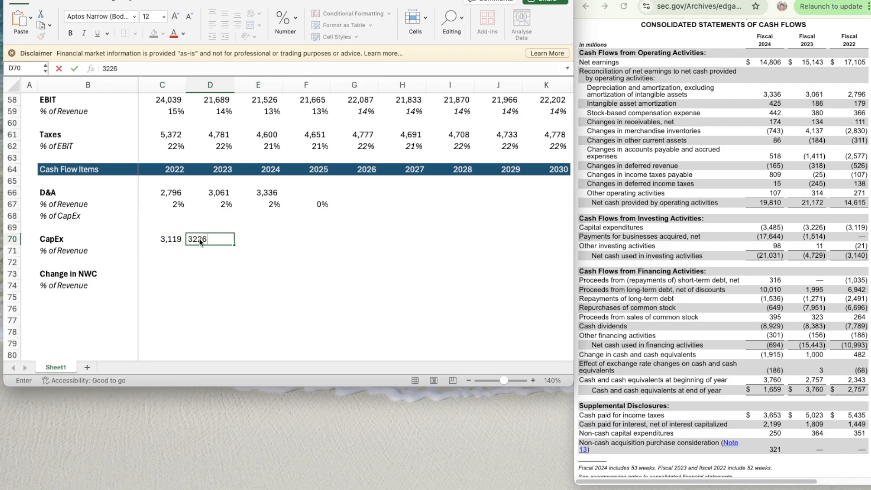
key("Tab")
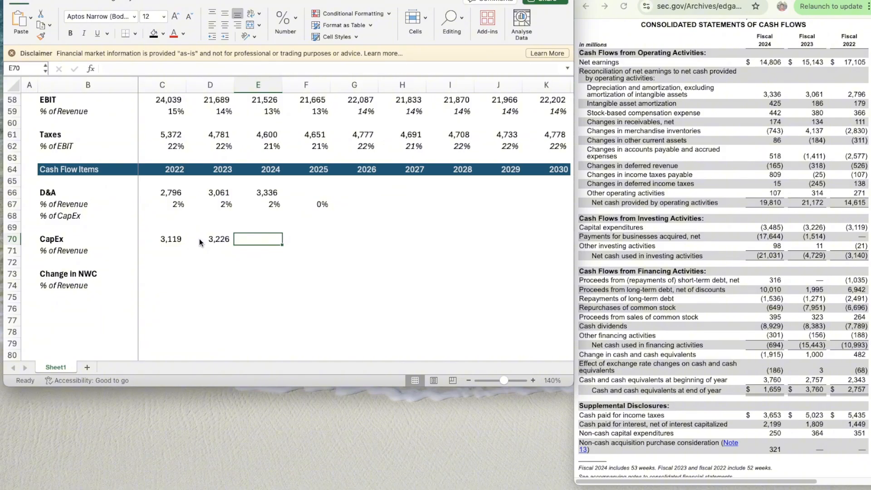
type("3485")
left_click(200, 238)
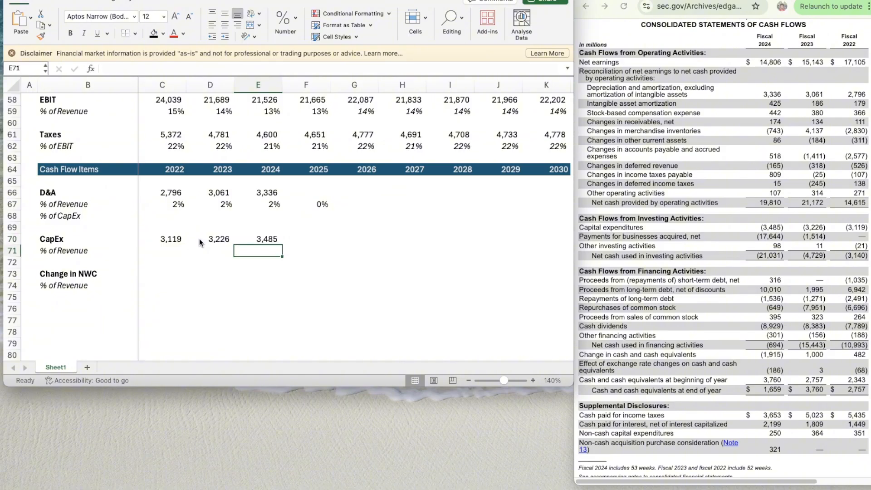
- Calculate the 2022 CapEx as a share of revenue in C71 with the formula =C70/C55
key("Left")
key("Down")
type("=C70/")
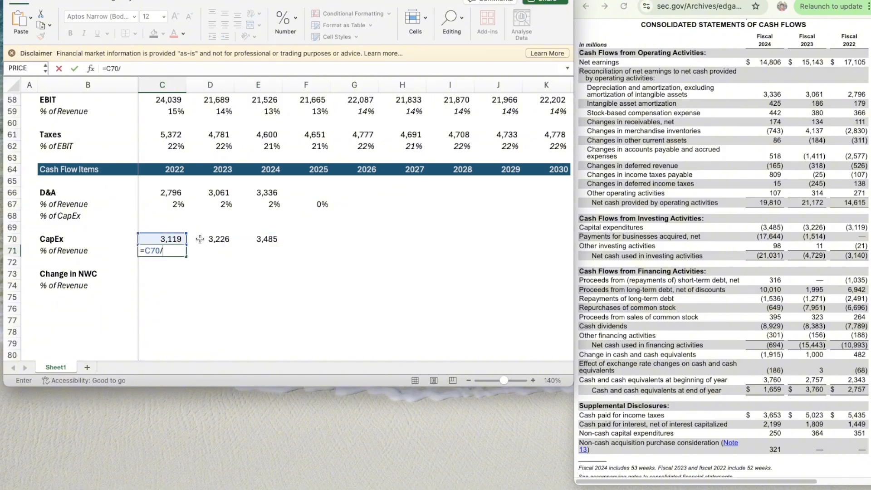
scroll(188, 218, "up", 3)
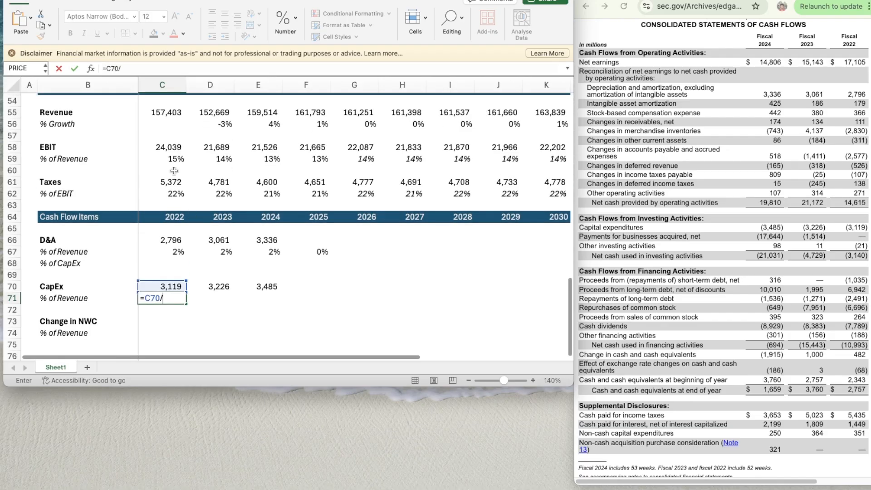
left_click(165, 114)
key("Return")
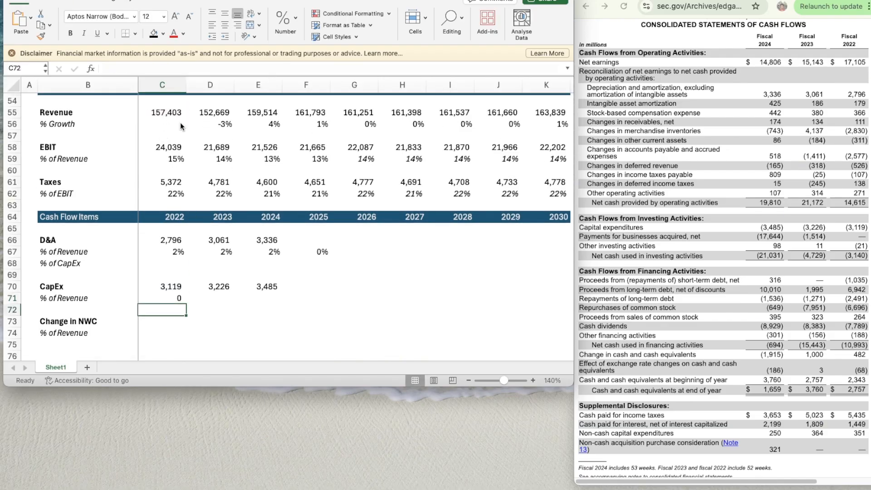
left_click(170, 293)
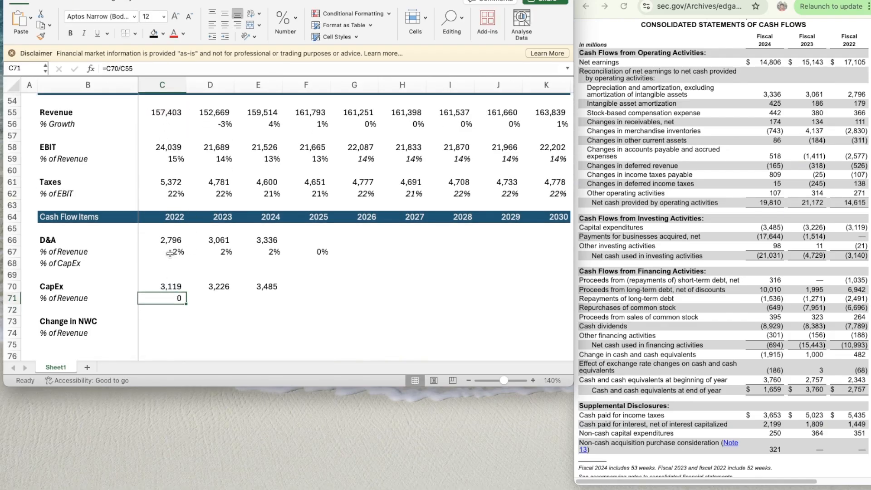
left_click(169, 253)
left_click(41, 37)
left_click(169, 289)
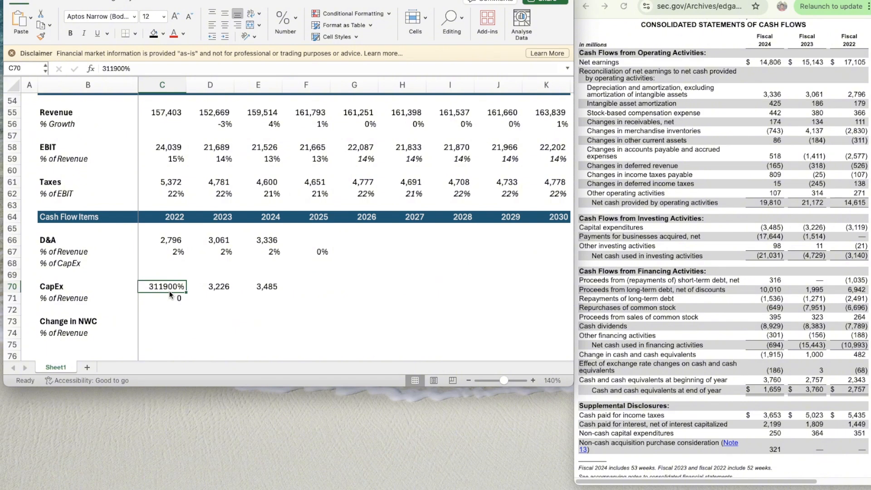
key("super+z")
- Apply the percentage format of C67 to C71 and copy the CapEx % of Revenue formula across through F71
left_click(170, 252)
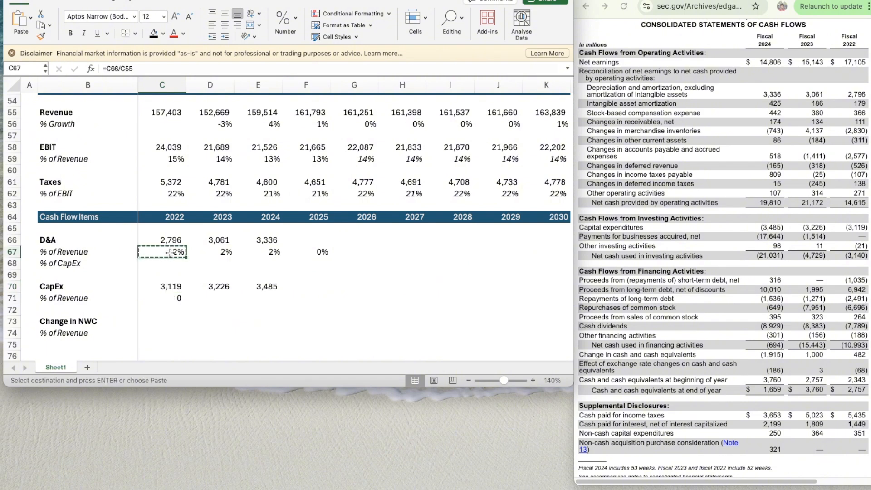
left_click(169, 298)
key("Return")
key("super+c")
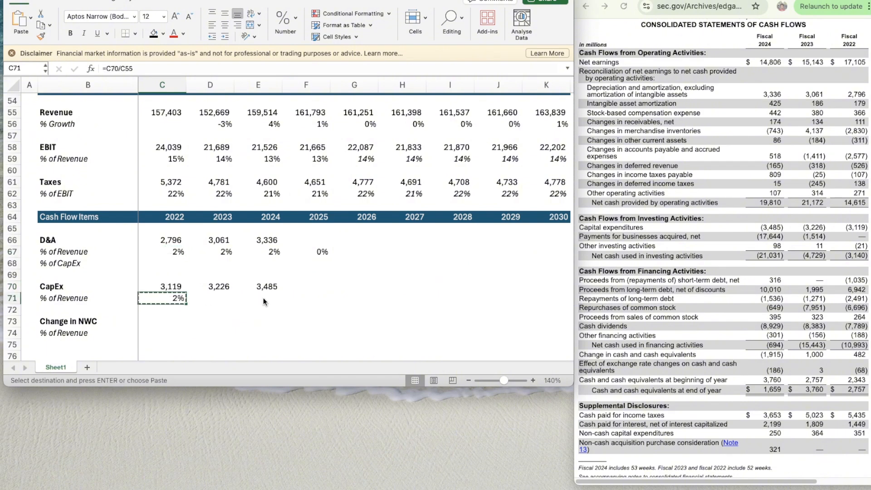
left_click_drag(210, 298, 313, 298)
key("super+v")
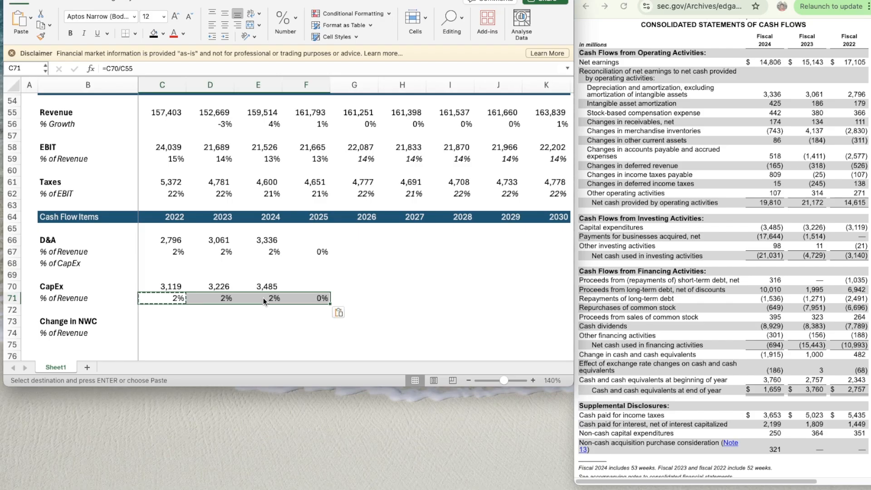
scroll(272, 291, "down", 5)
left_click(166, 233)
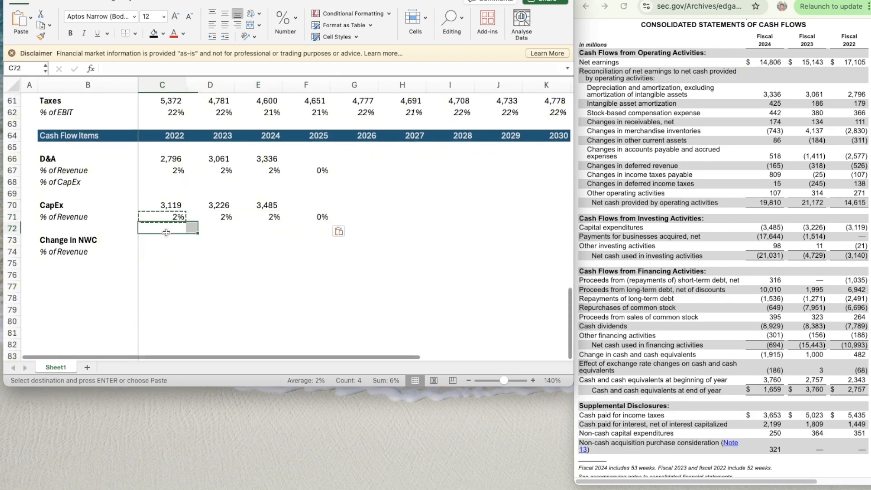
key("Down")
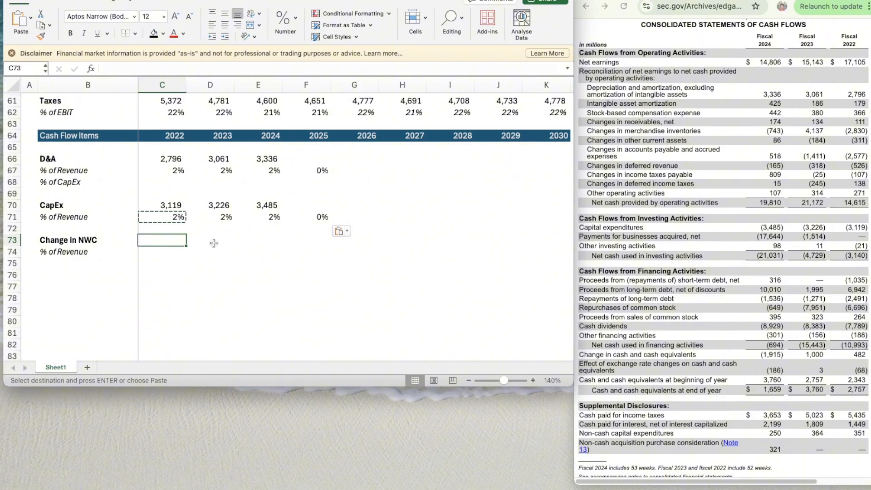
type("=2796")
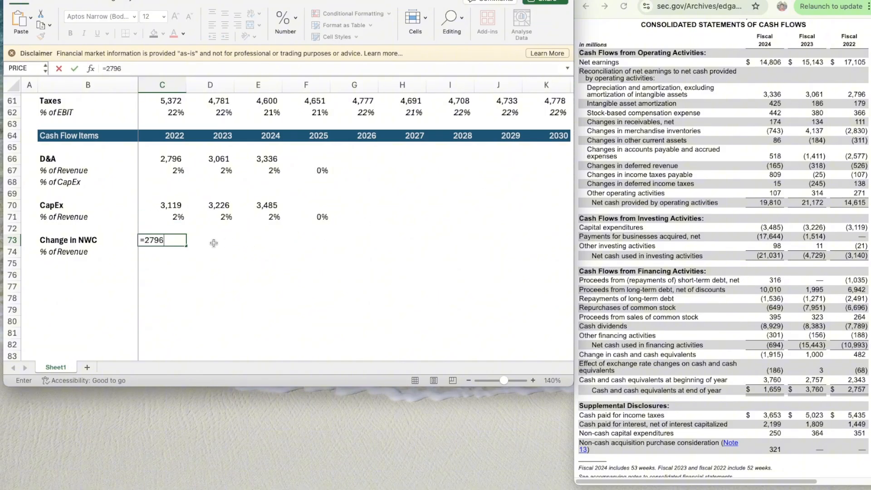
type("+179+366+")
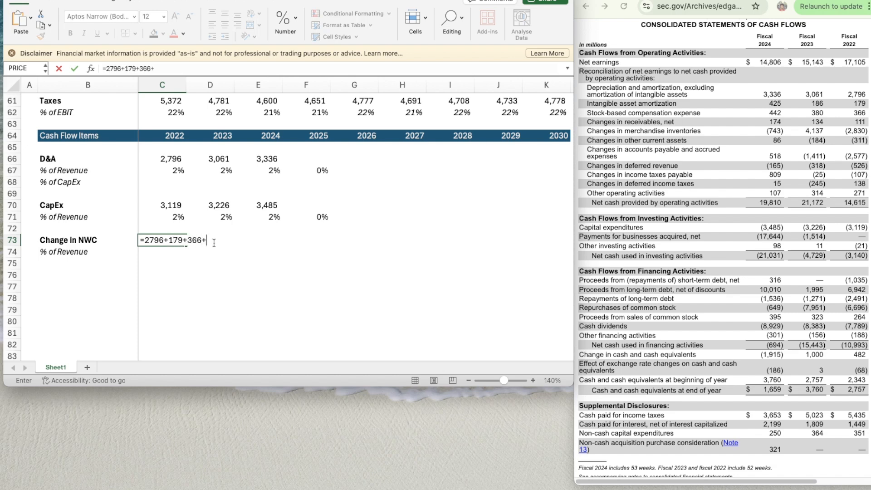
type("111")
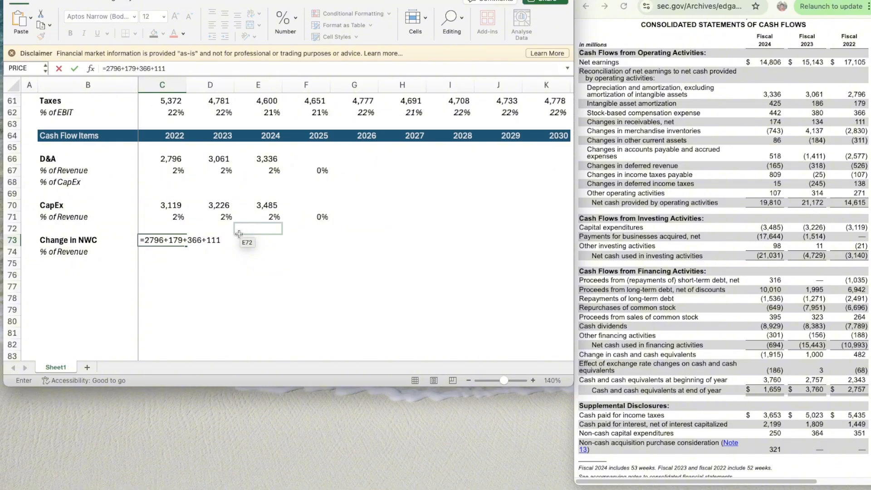
type("-2830-311")
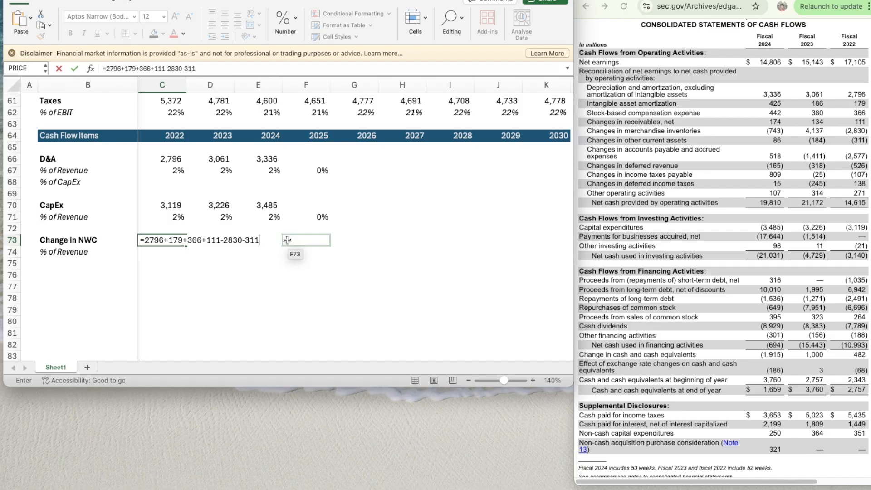
type("-2577-526")
type("-107")
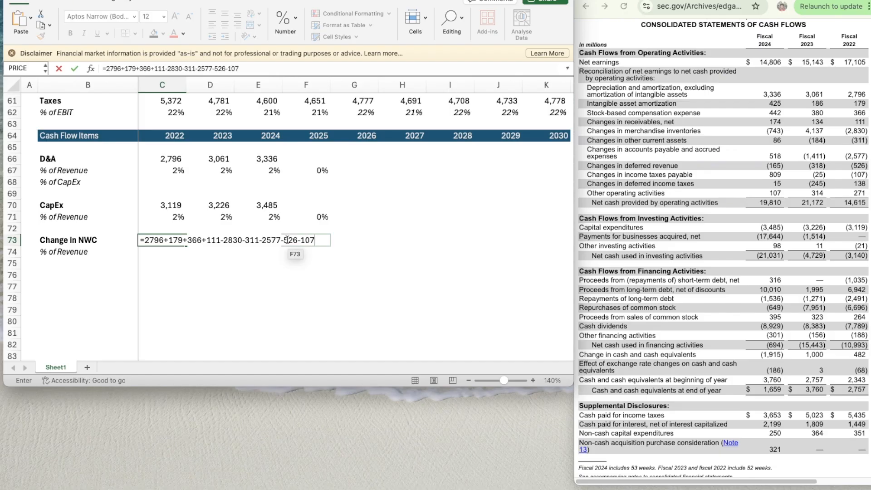
type("+138+271")
key("Return")
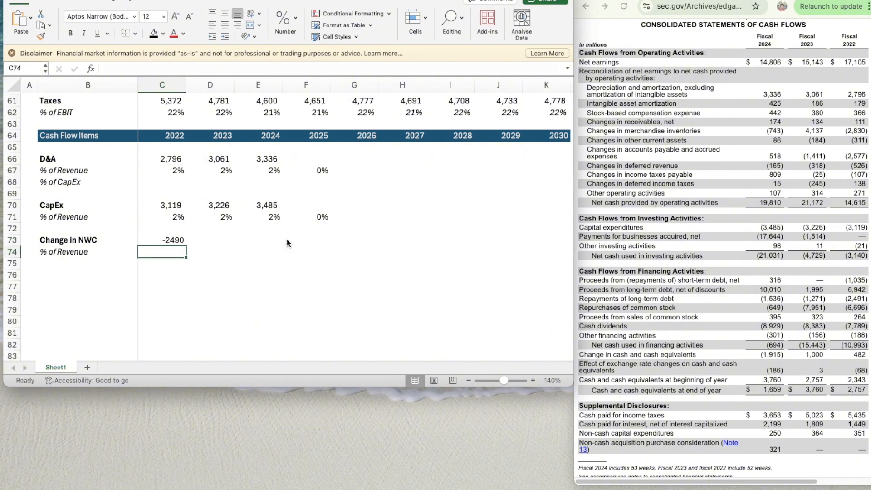
- Apply the number format of the 2022 CapEx cell C70 to the 2022 Change in NWC in C73
key("Up")
left_click(164, 206)
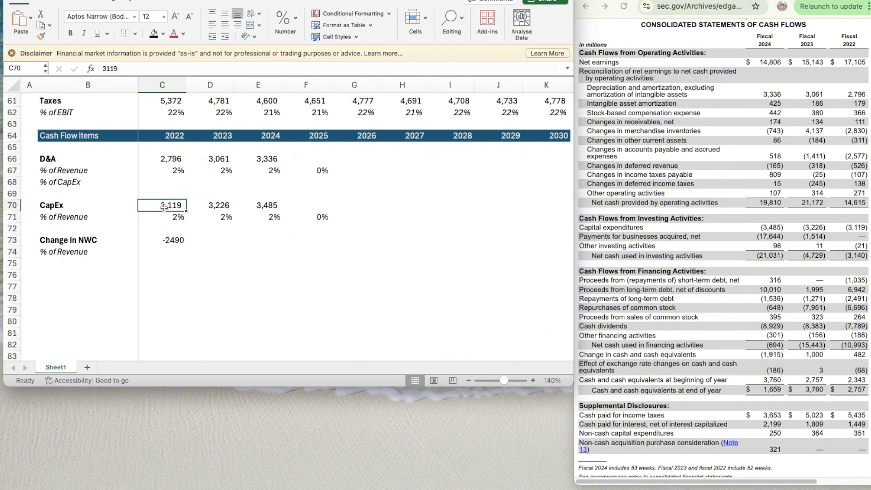
left_click(41, 36)
left_click(162, 240)
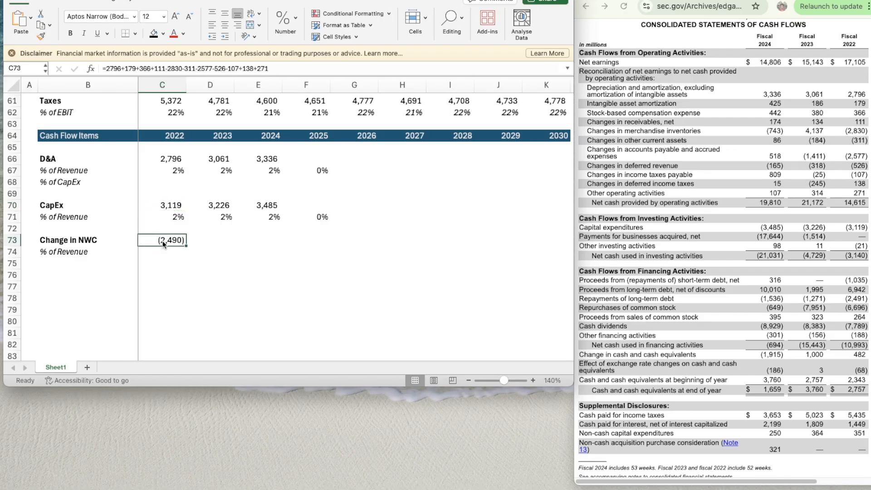
left_click(188, 255)
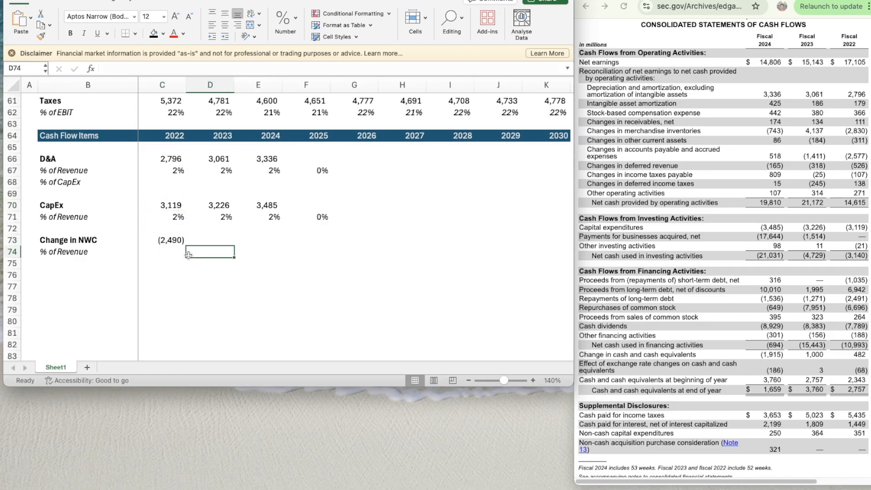
key("Left")
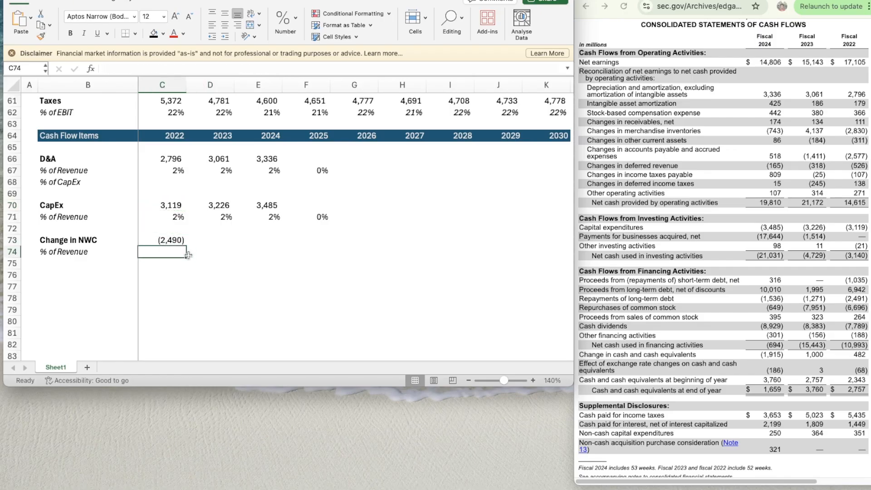
key("Up")
key("Right")
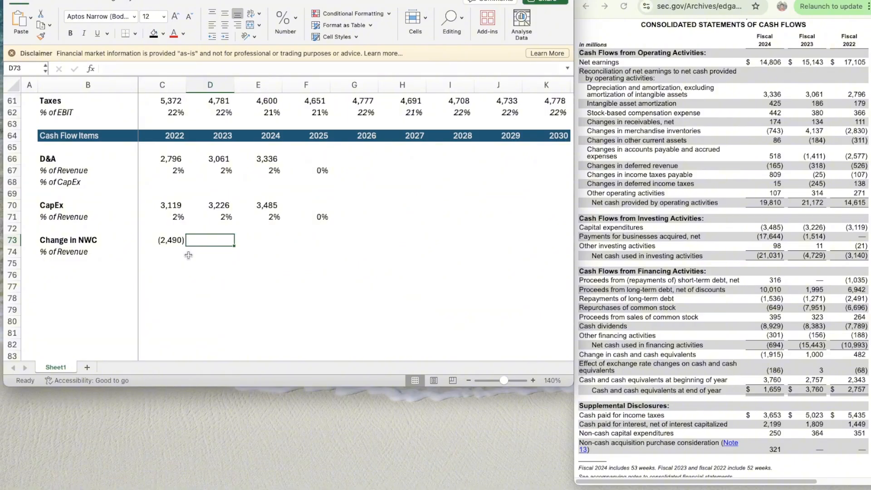
type("=")
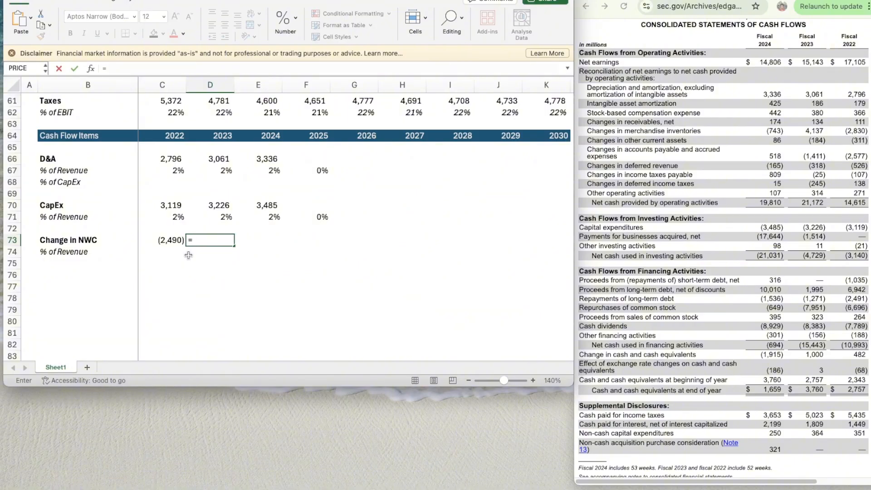
type("3061+186+380+")
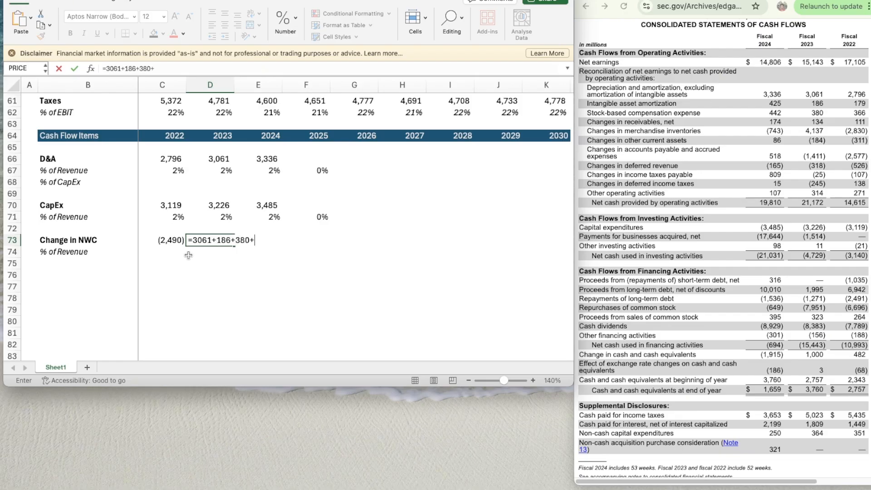
type("134+4137-184-")
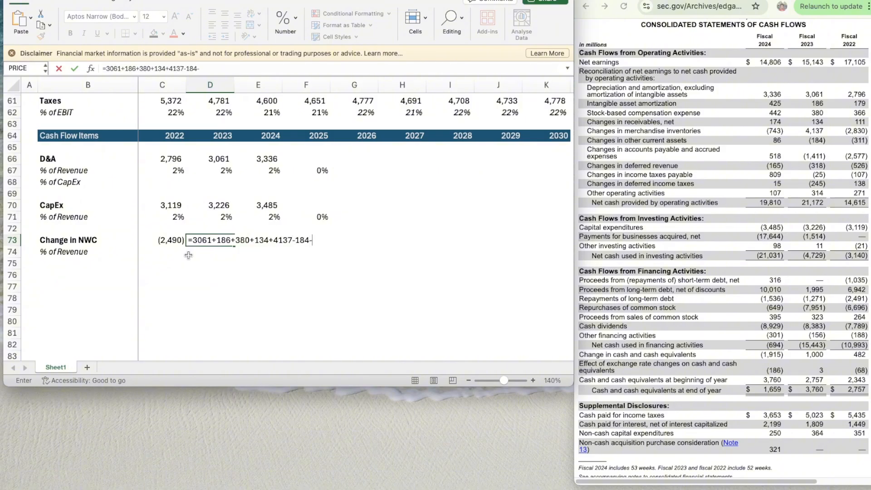
type("1411-318-2")
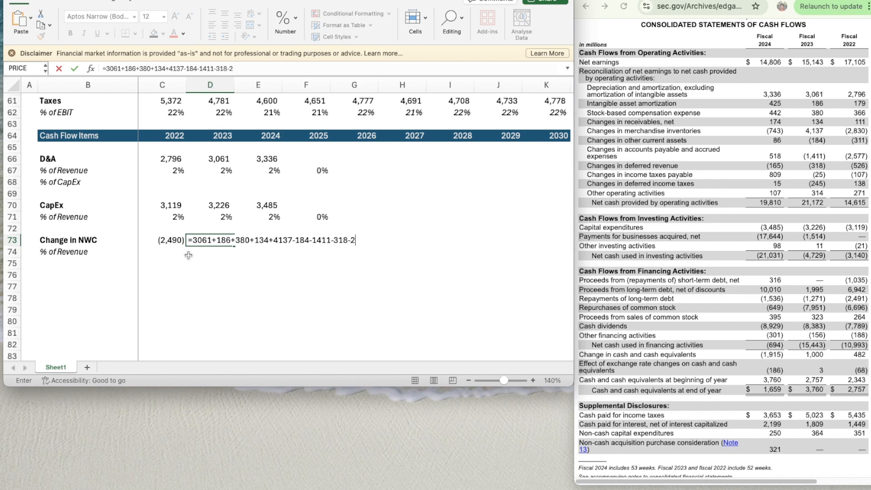
type("5-245+314")
key("Return")
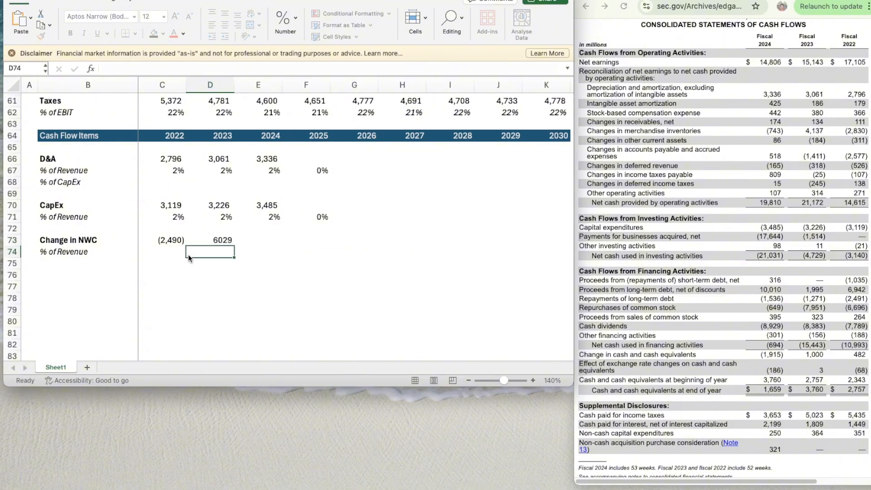
- Apply the number format of C73 to the 2023 Change in NWC in D73
key("Up")
key("Left")
key("super+shift+c")
key("Right")
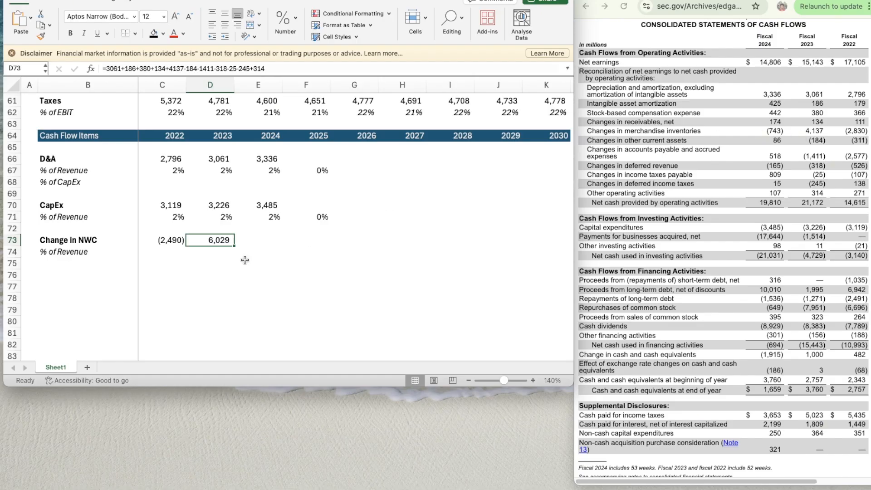
- Enter the 2024 Change in NWC in E73 from the cash flow statement as =3336+425+442+174-743+86+518-165+809+15+107
left_click(261, 237)
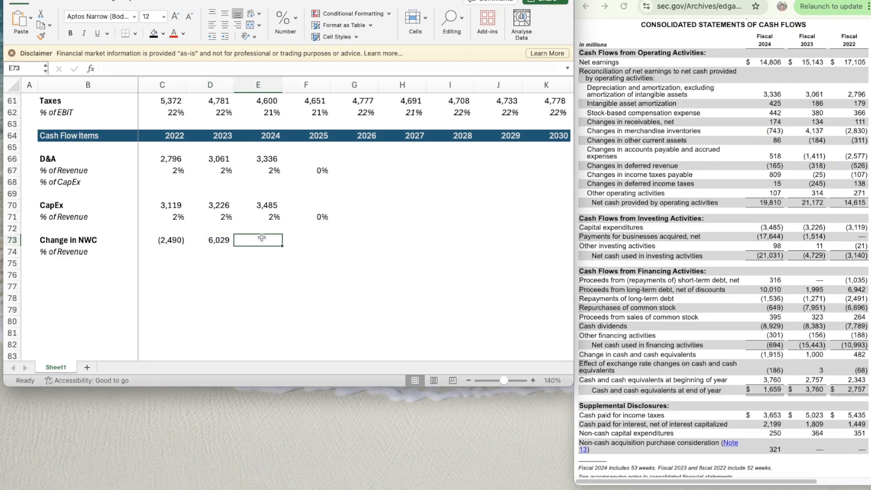
type("=3336")
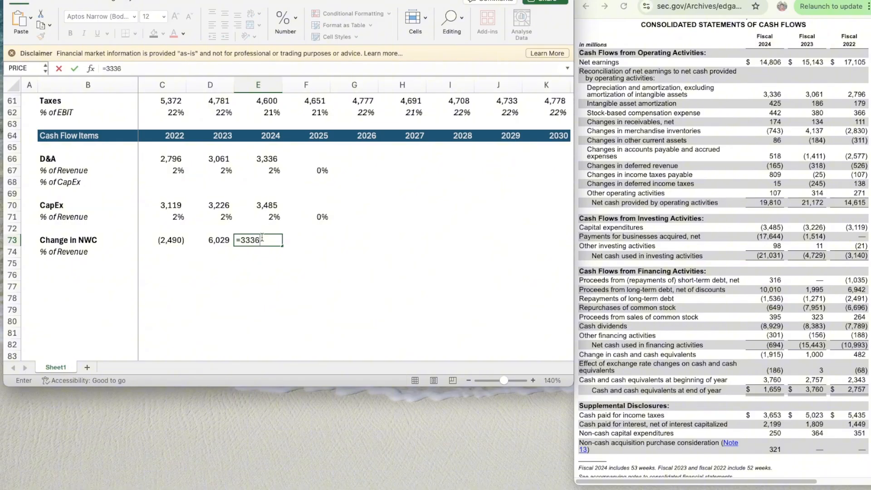
type("+425+442=174")
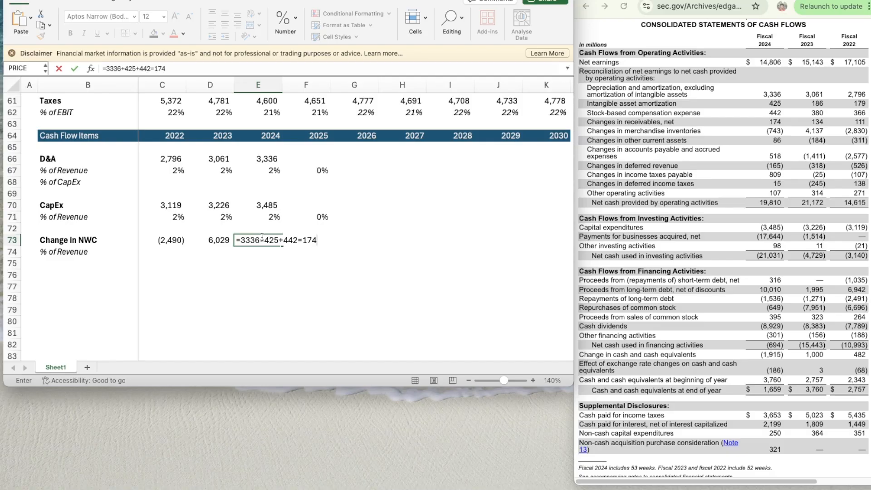
key("BackSpace")
key("BackSpace")
key("BackSpace")
key("BackSpace")
type("+174-743+86+518")
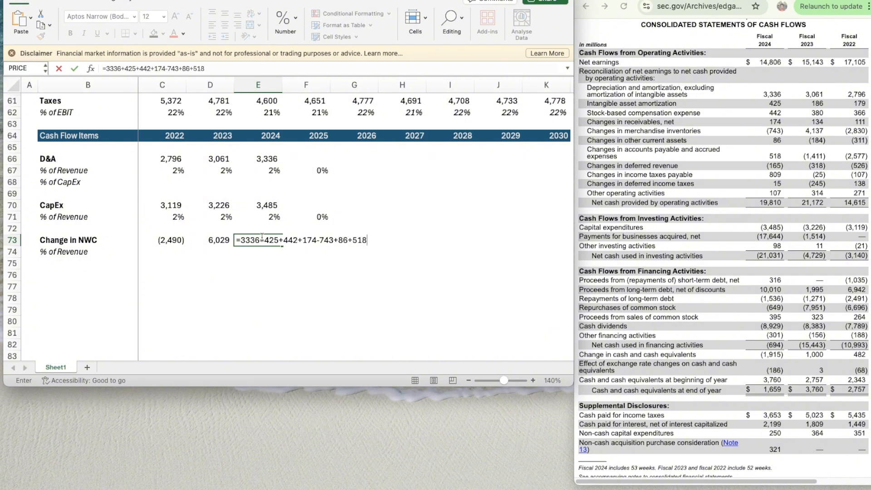
type("-165+809+15+107")
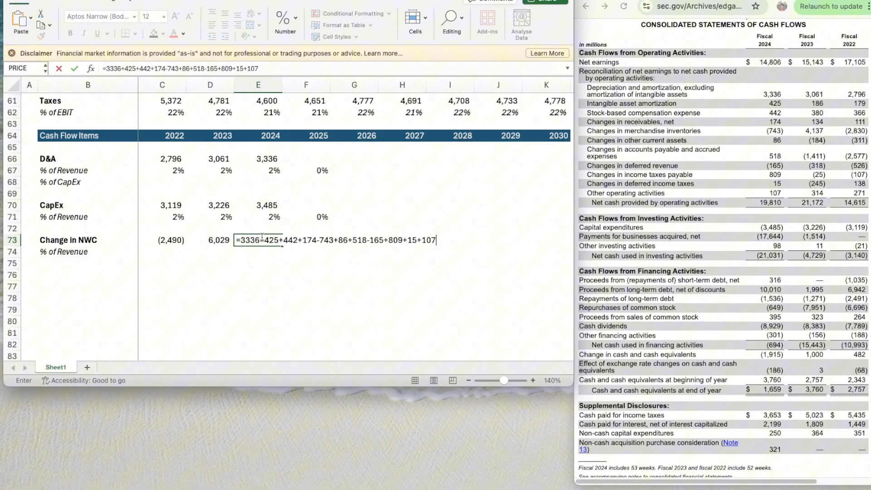
key("Return")
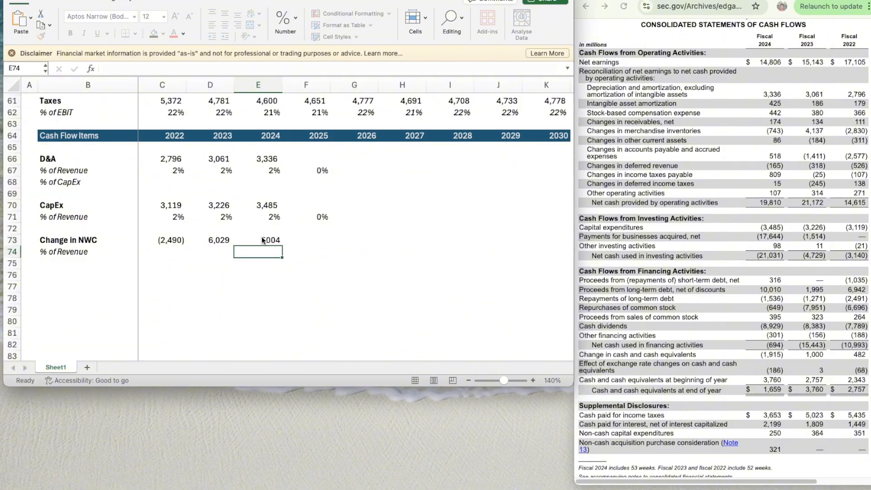
- Apply the number format of D73 to the 2024 Change in NWC in E73
key("Up")
key("Left")
key("super+shift+c")
key("Right")
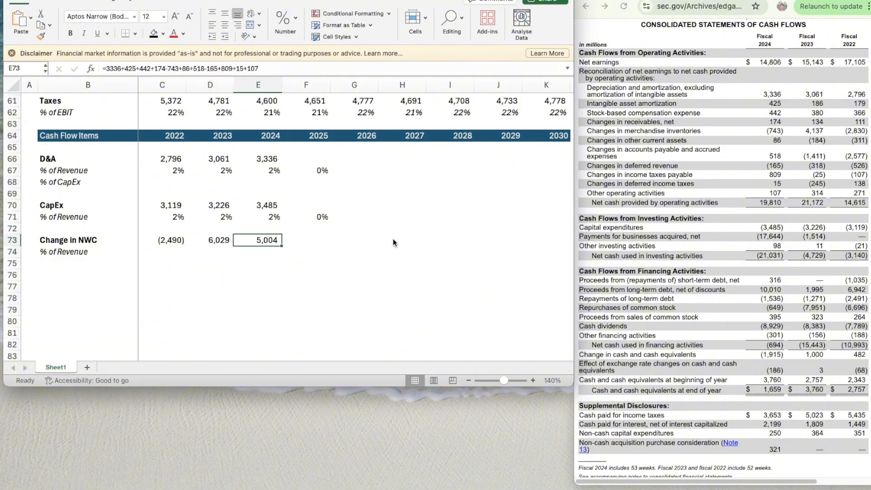
- Calculate the 2022 Change in NWC as a share of revenue in C74 with the formula =C73/C55
key("Down")
key("Down")
key("Left")
key("Left")
key("Up")
type("=")
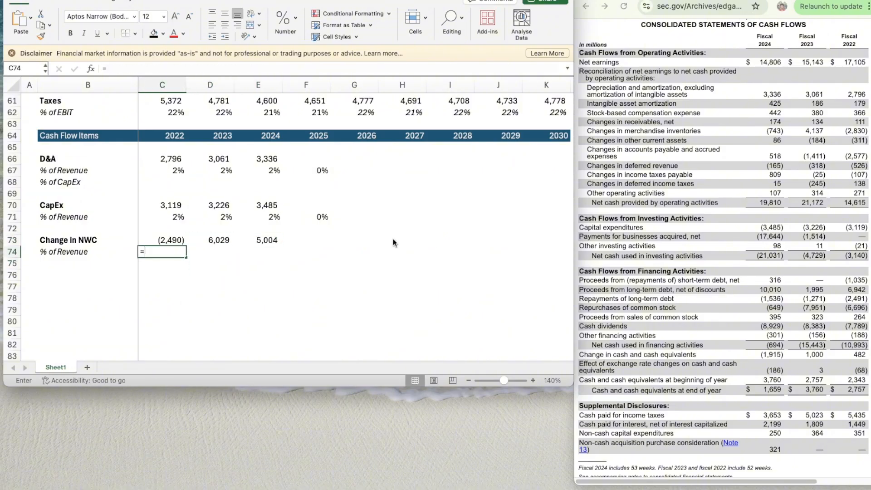
key("Up")
type("/")
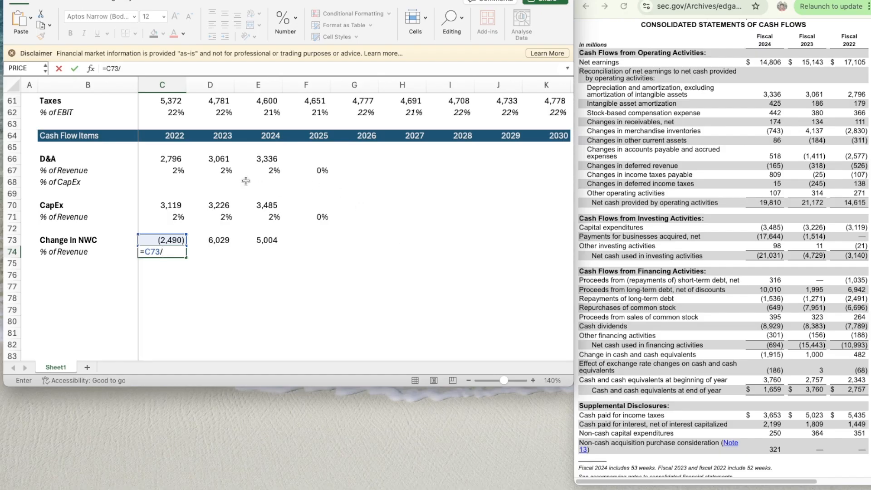
scroll(235, 179, "up", 5)
scroll(236, 179, "down", 1)
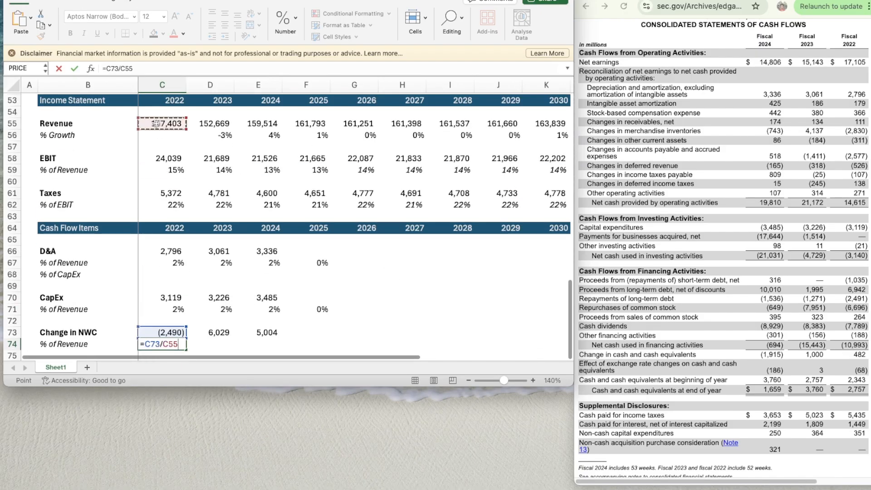
left_click(156, 124)
key("Return")
- Apply the percentage format of C71 to the 2022 Change in NWC share of revenue in C74
scroll(224, 241, "down", 3)
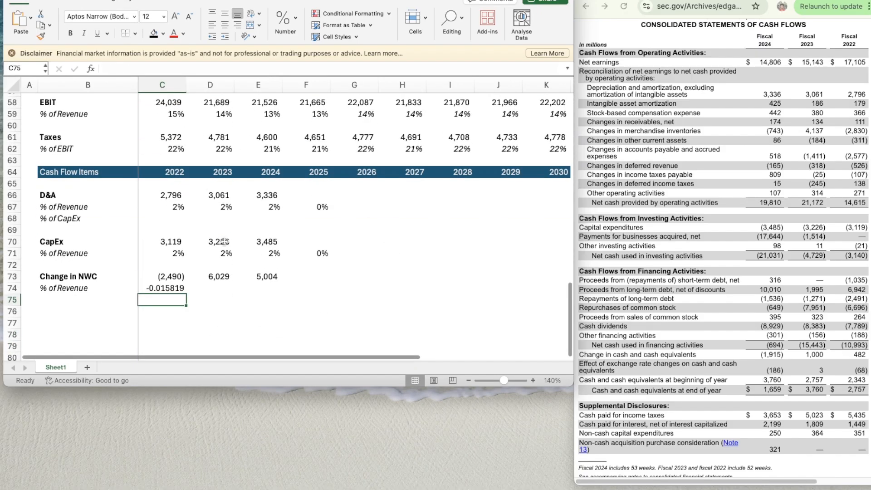
scroll(174, 253, "down", 2)
left_click(171, 207)
key("super+shift+c")
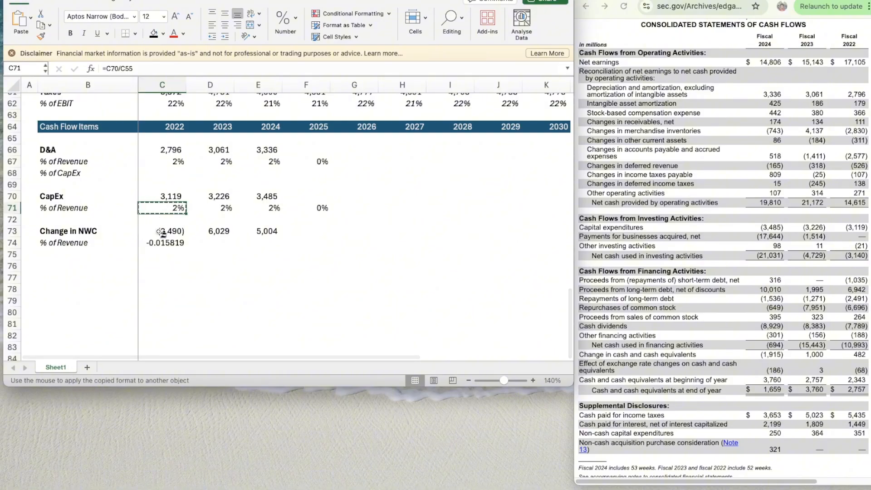
left_click(178, 244)
- Copy the Change in NWC % of Revenue formula from C74 across to 2023 and 2024 in D74:E74
key("super+c")
key("shift+Right")
key("shift+Right")
key("shift+Right")
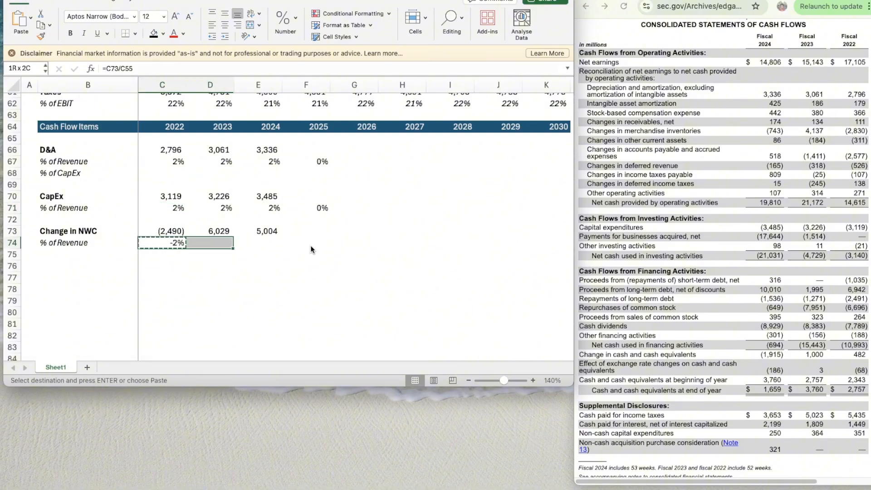
key("shift+Left")
key("super+v")
key("Right")
key("Right")
left_click(311, 246)
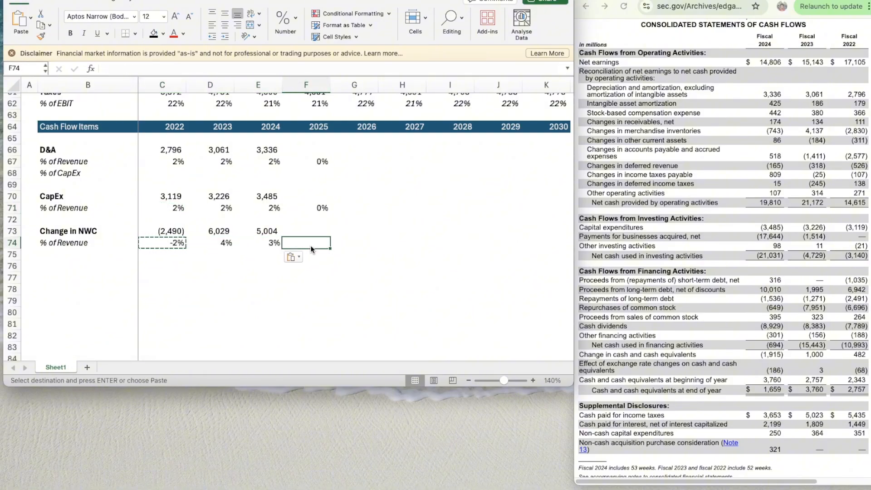
key("Up")
key("Right")
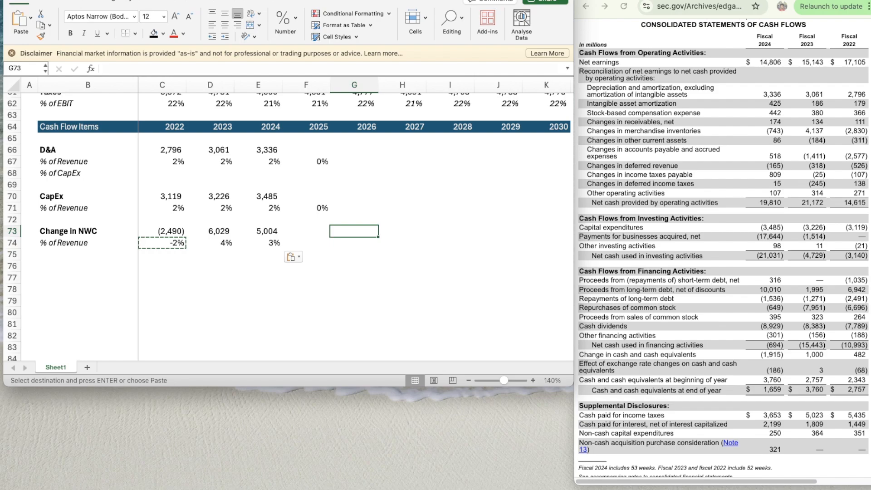
- Bring up the six-month Consolidated Statements of Cash Flows in Home Depot's Fiscal Q2 2025 Form 10-Q
left_click(658, 0)
scroll(742, 128, "down", 5)
scroll(742, 128, "up", 20)
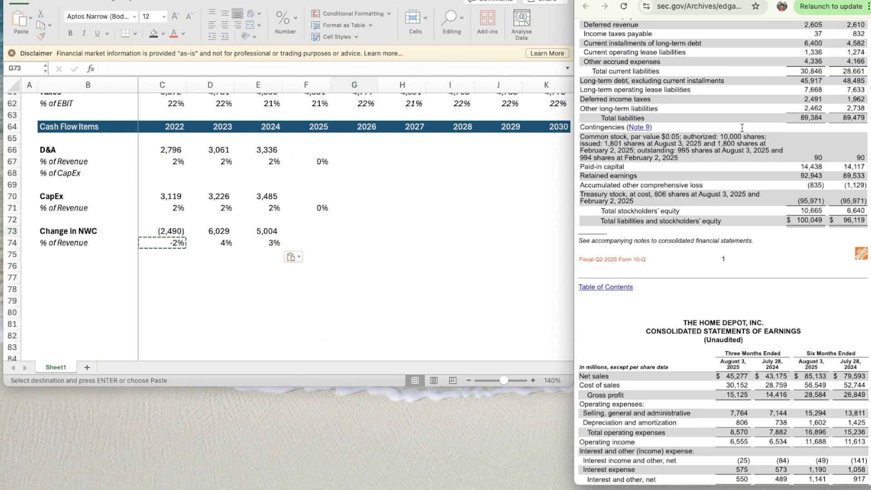
scroll(741, 128, "up", 3)
scroll(742, 128, "down", 15)
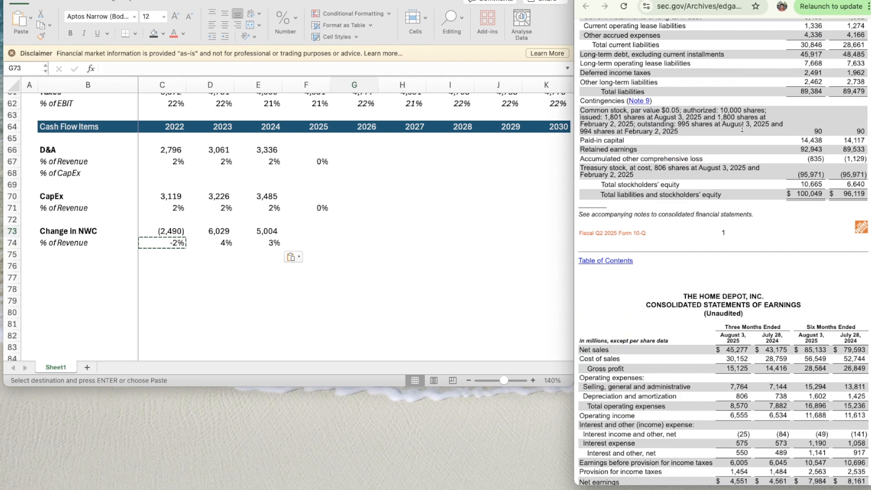
scroll(742, 127, "down", 15)
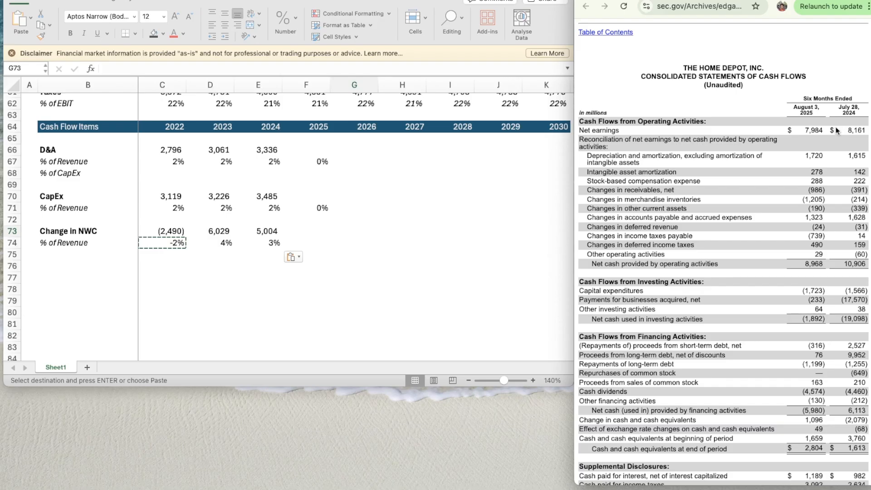
left_click(254, 232)
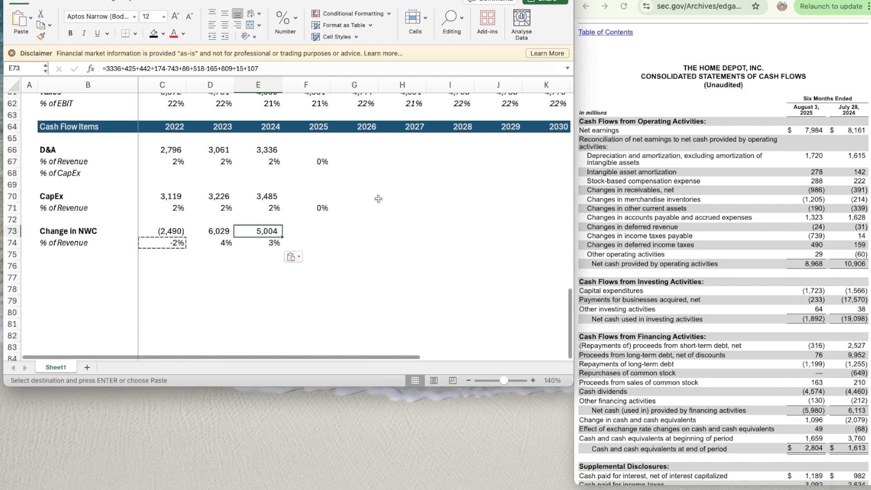
key("Escape")
left_click(297, 233)
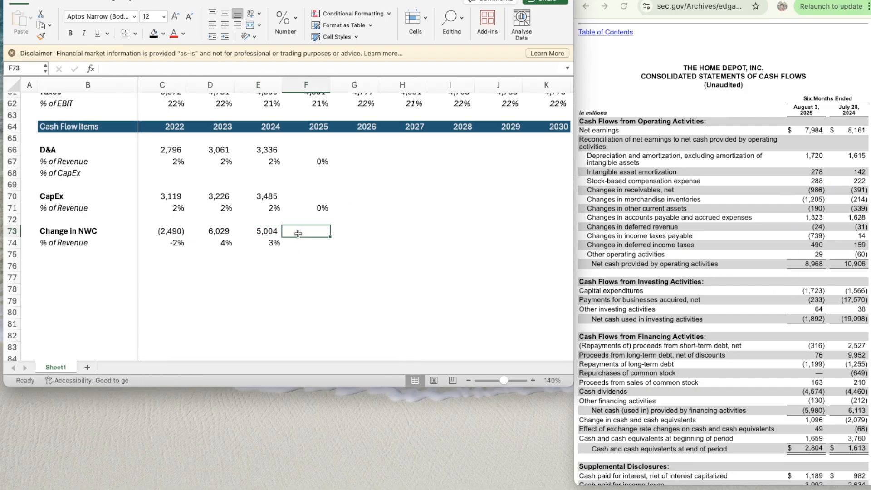
type("=")
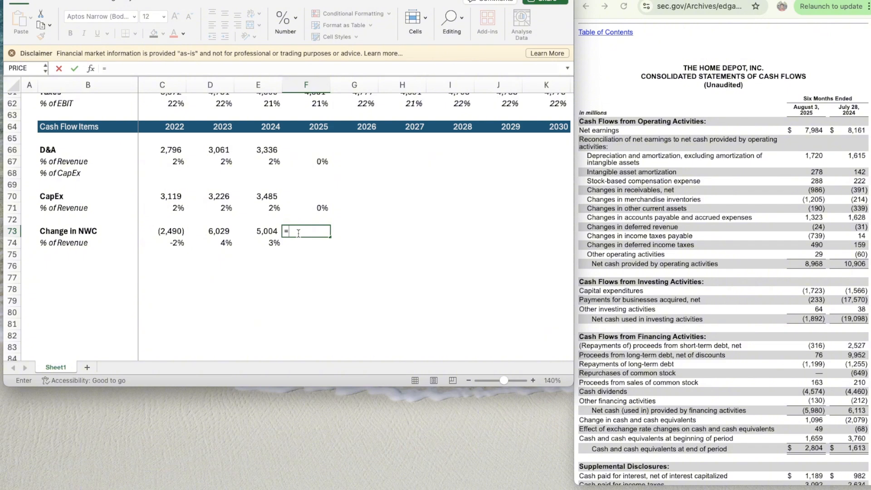
type("278+288-986-12")
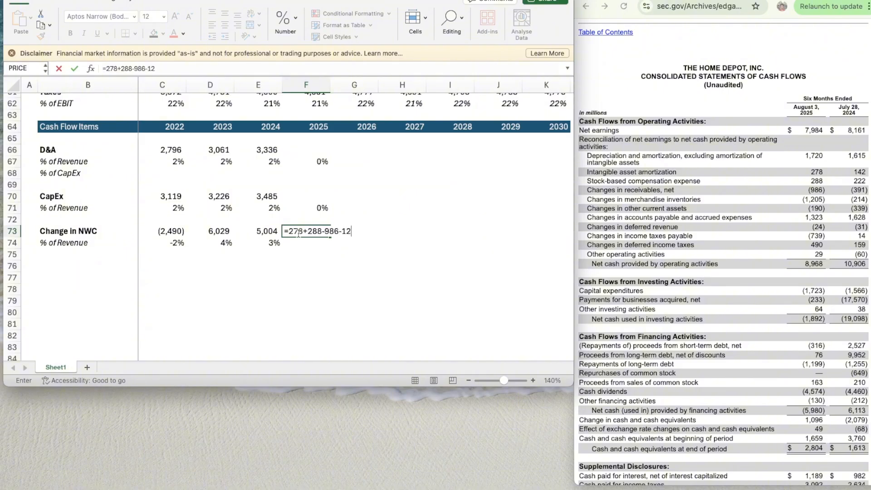
type("05-190+1323-24-")
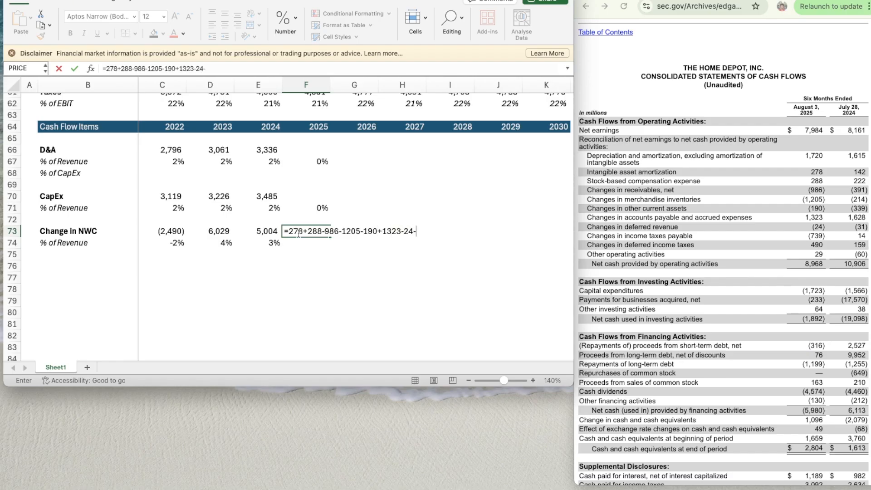
type("739+490+29")
key("Return")
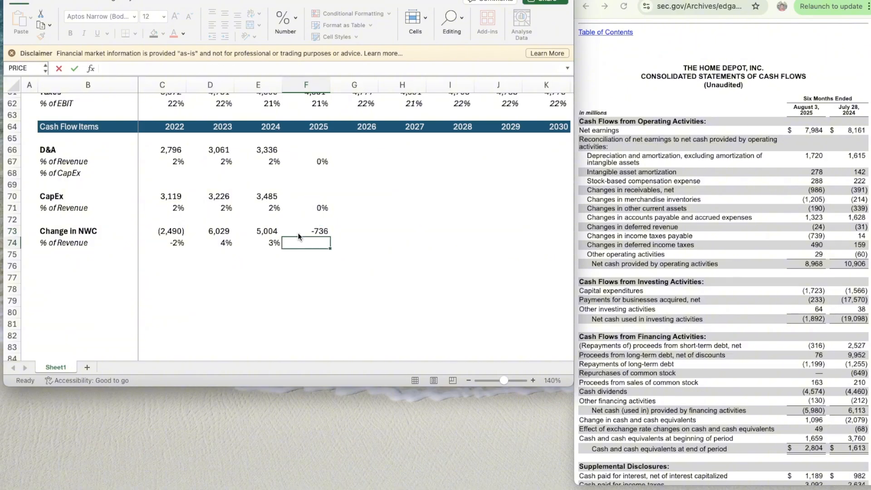
- Apply the number format of E73 to the 2025 Change in NWC in F73
key("Up")
key("Left")
key("super+shift+c")
left_click(298, 235)
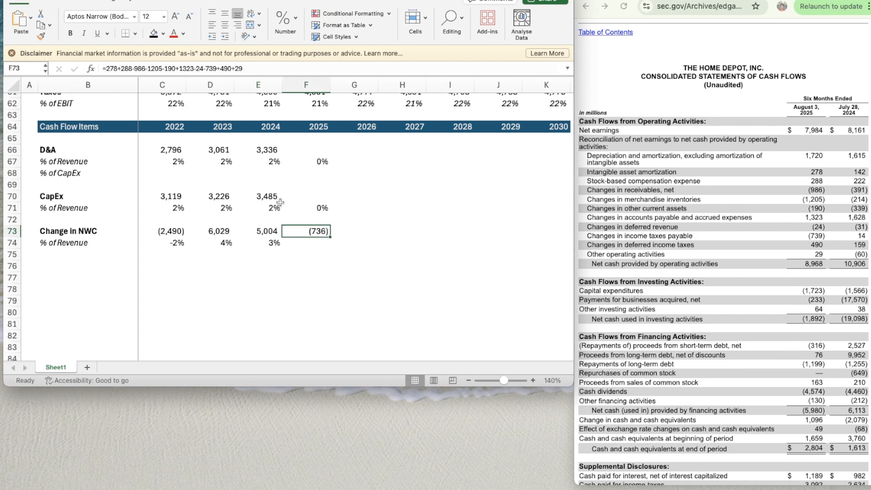
- Annualize the 2025 Change in NWC in F73 by enclosing its sum in parentheses and multiplying it by 2
left_click(264, 69)
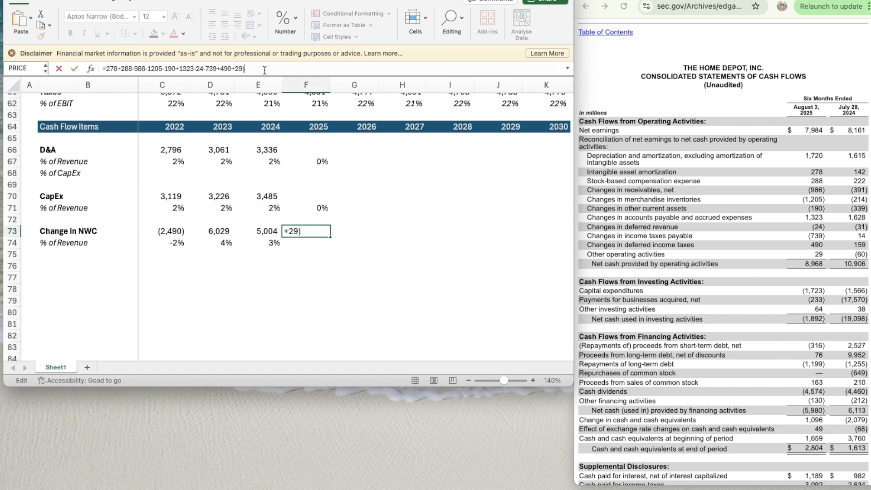
left_click(104, 68)
type("(")
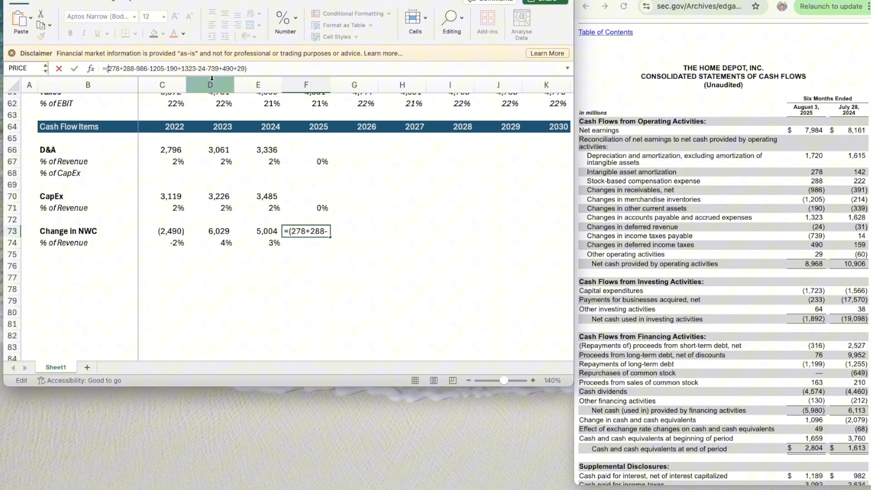
left_click(270, 68)
type(")*2")
key("Return")
- Copy the Change in NWC % of Revenue formula from E74 to 2025 in F74
key("Left")
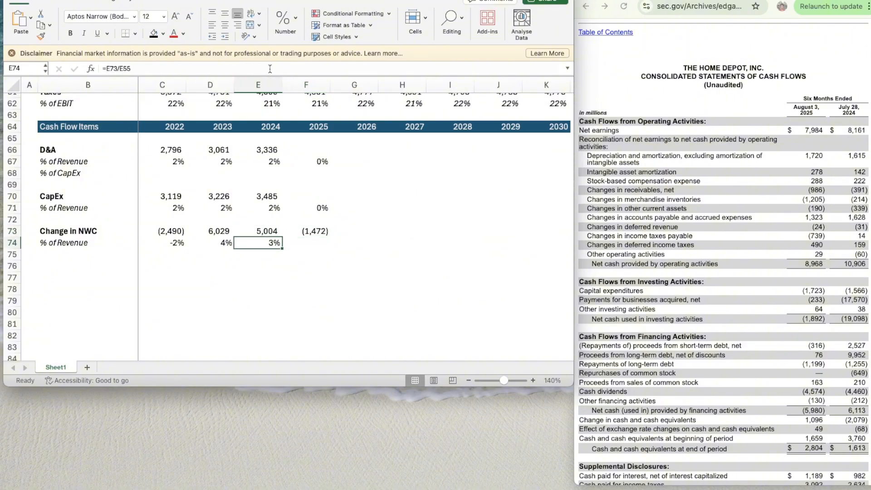
key("Right")
key("Left")
key("super+c")
key("Right")
key("super+v")
key("Right")
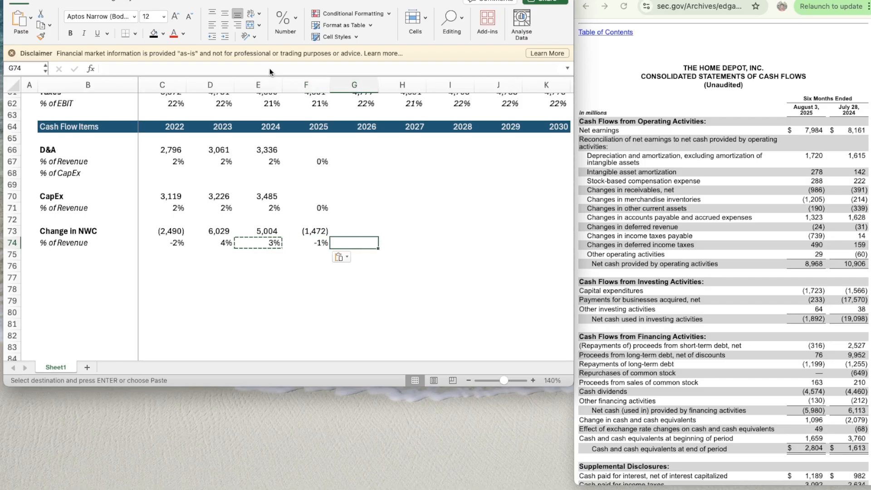
- Project the 2026 Change in NWC % of Revenue in G74 with the formula =AVERAGE(D74:F74)
type("=average")
key("Tab")
key("Left")
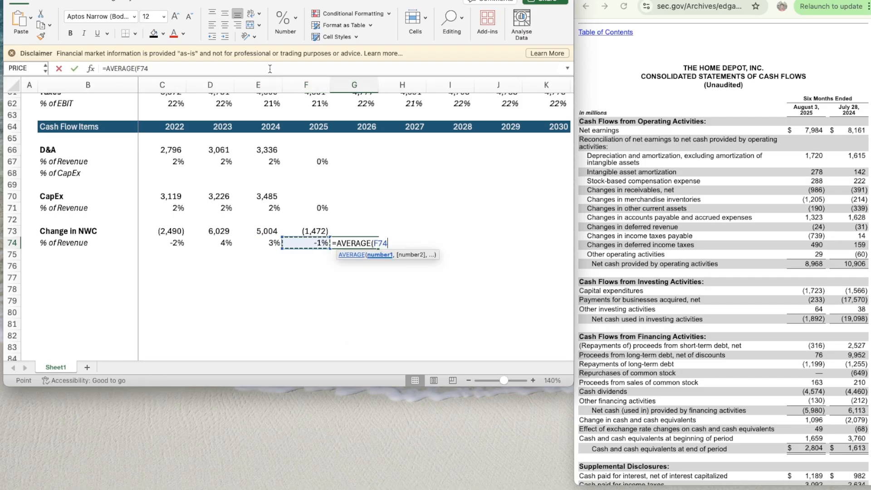
key("shift+Left")
key("shift+Left")
key("Return")
- Copy the averaging formula from G74 to the 2026 % of Revenue cells for CapEx in G71 and D&A in G67
key("Up")
key("Up")
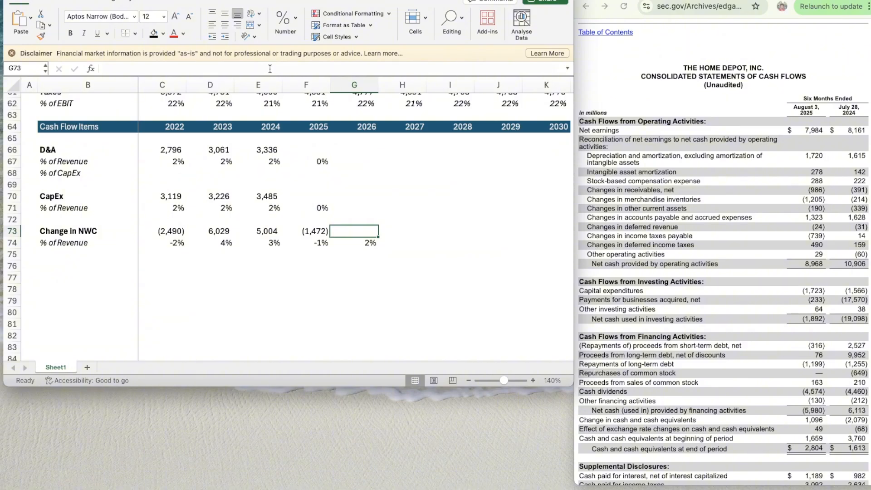
key("Down")
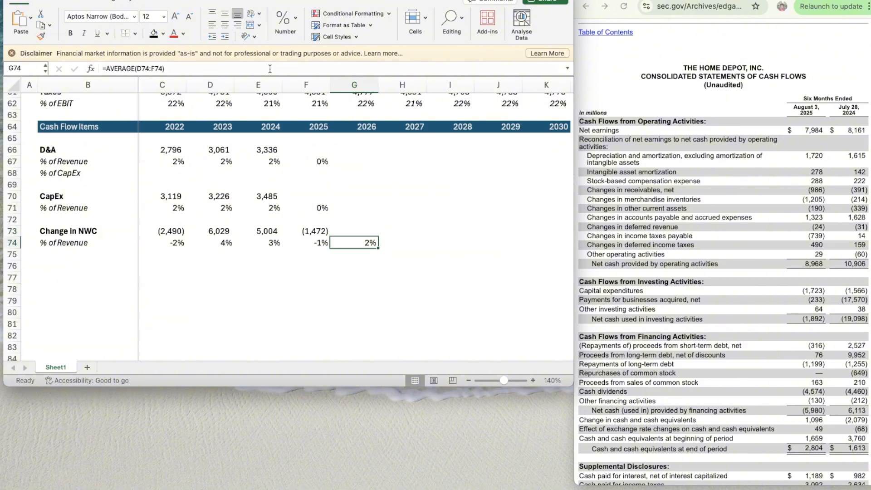
key("ctrl+c")
key("Up")
key("Up")
key("Up")
key("ctrl+v")
key("Up")
key("Up")
key("Up")
key("Up")
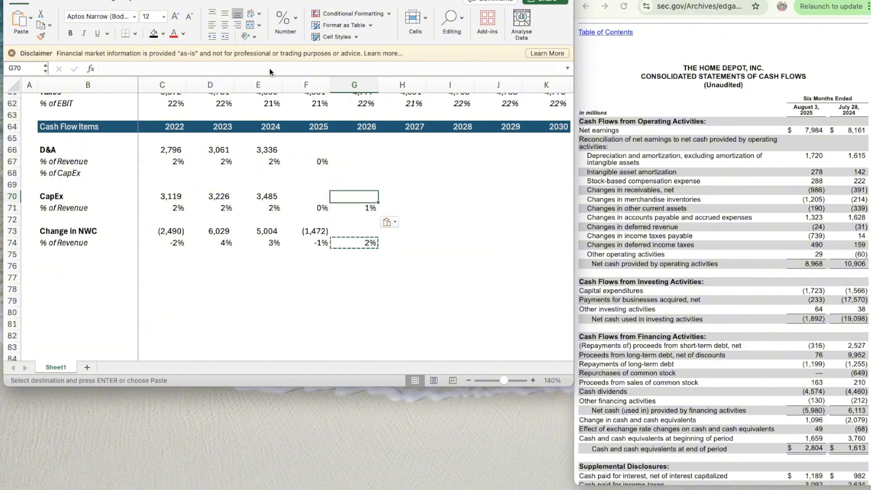
key("ctrl+v")
- Calculate the ratio of full-year to six-month 2024 D&A in scratch cell F77 with the formula =E66/1615
key("Up")
key("Up")
key("Left")
key("Down")
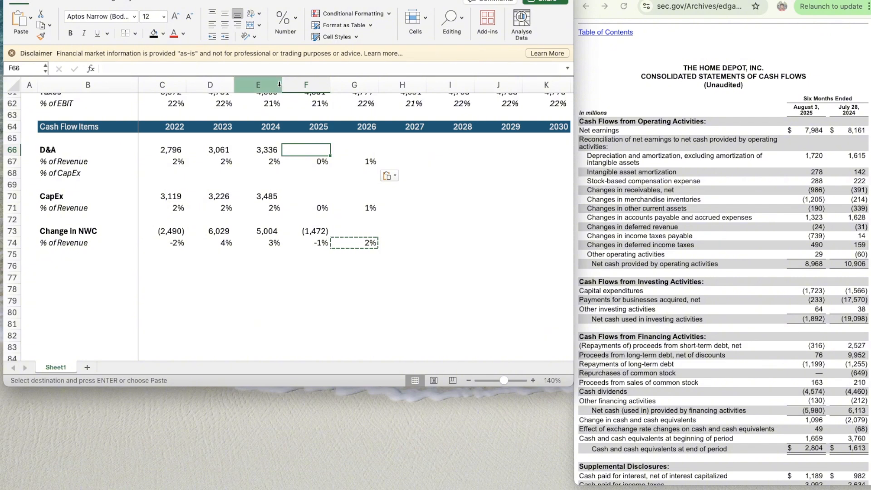
left_click(298, 320)
left_click(328, 281)
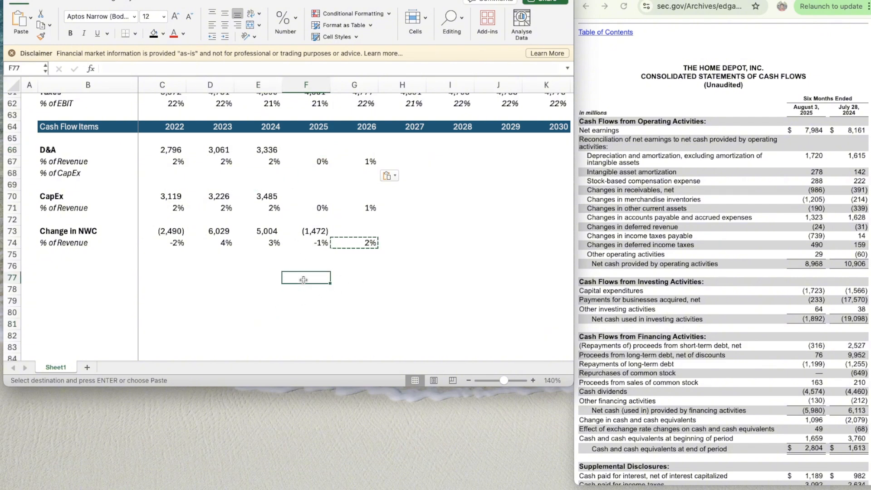
type("=")
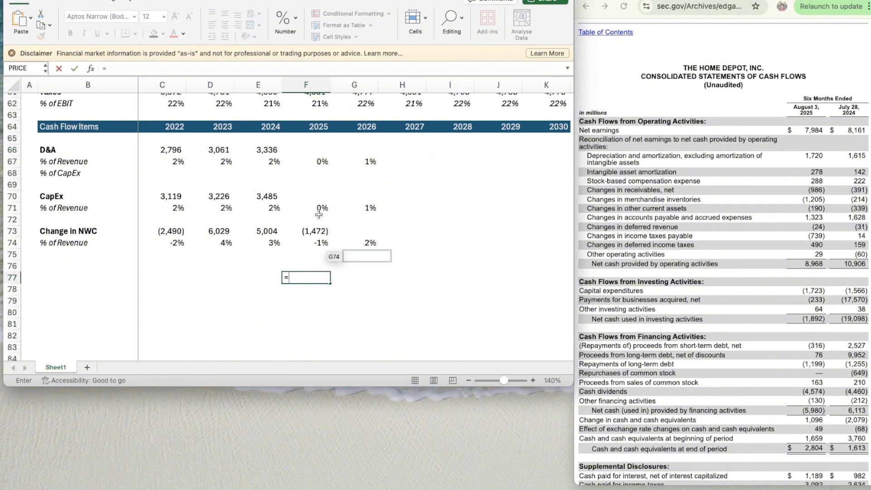
left_click(258, 147)
type("/")
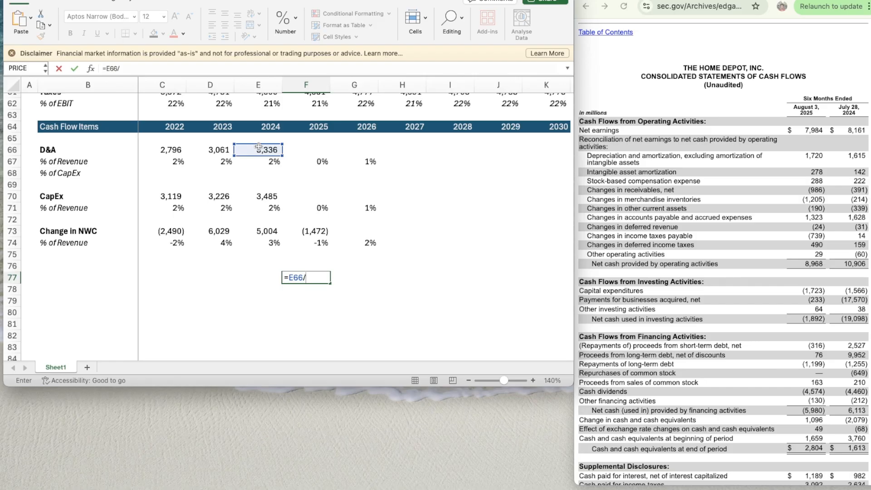
type("1615")
key("ctrl+Return")
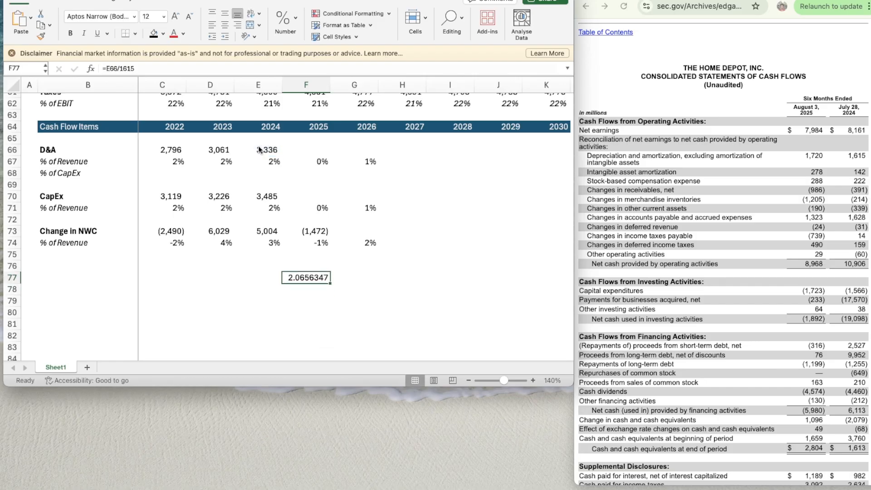
- Enter the annualized 2025 D&A in F66 with the formula =1720*2.0656
left_click(316, 153)
type("=")
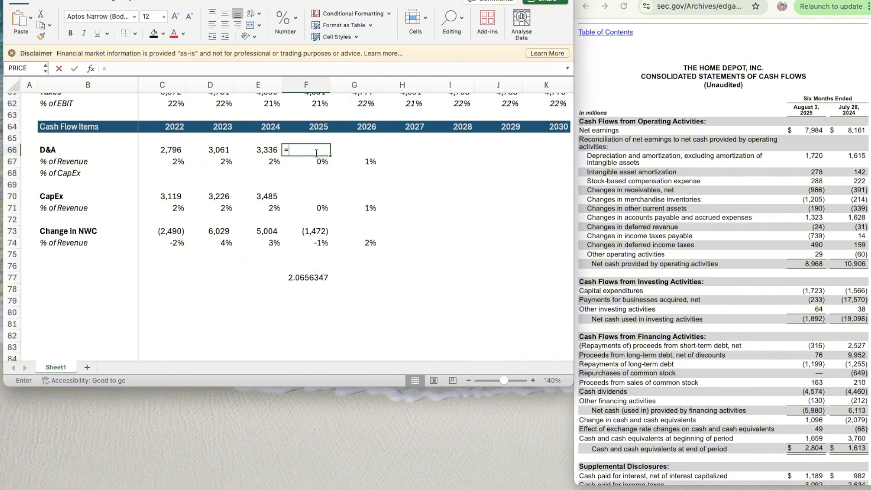
type("172")
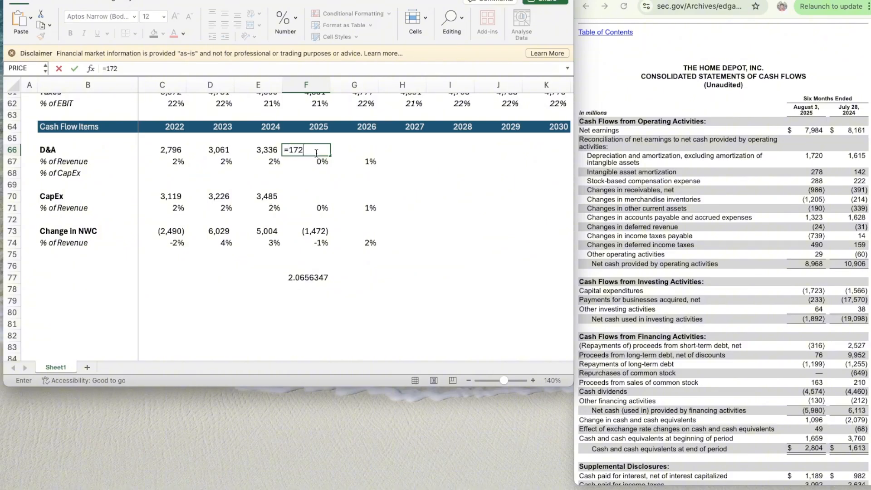
type("0*2.0656")
key("Return")
- Apply the number format of E66 to the 2025 D&A in F66
key("Up")
key("Right")
key("Left")
key("Left")
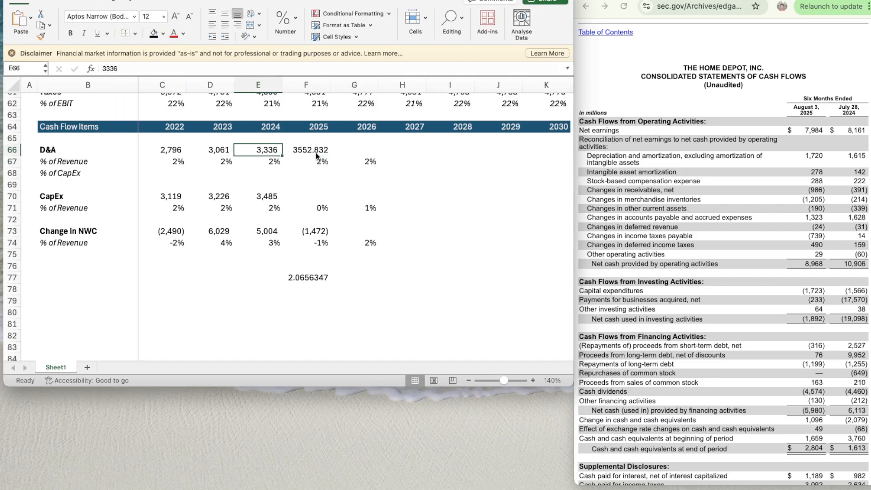
key("super+shift+c")
left_click(316, 153)
- Replace the D&A ratio in scratch cell F77 with the full-year to six-month 2024 CapEx ratio, =E70/1566
key("Down")
key("Down")
key("Down")
key("Down")
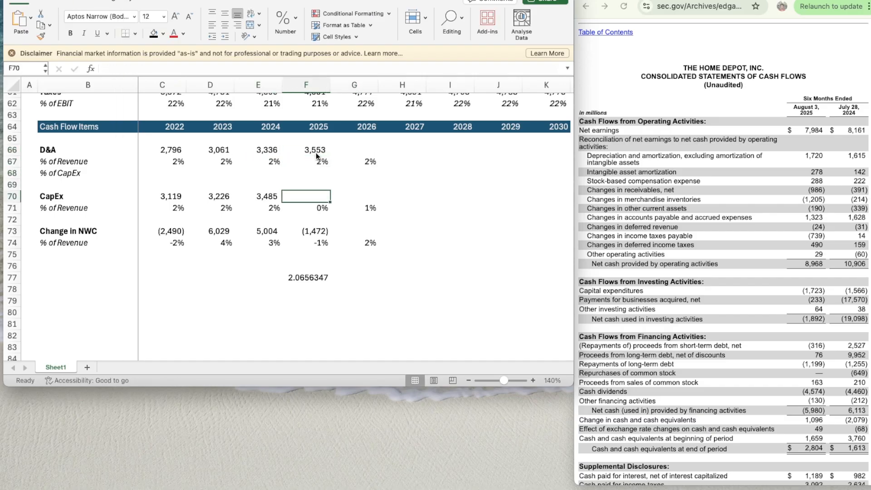
key("Down")
key("Down")
key("Down")
key("Down")
key("Down")
key("Down")
key("Down")
key("Delete")
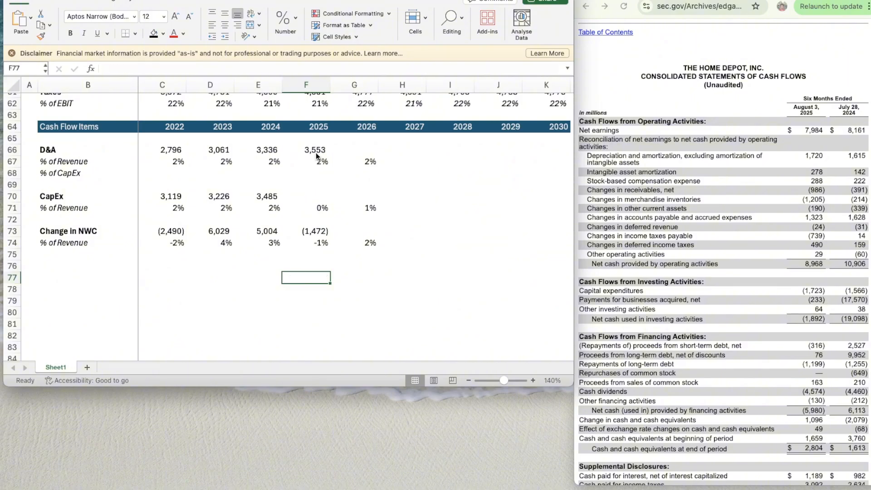
type("=")
key("Left")
key("Up")
key("Up")
key("Up")
key("Up")
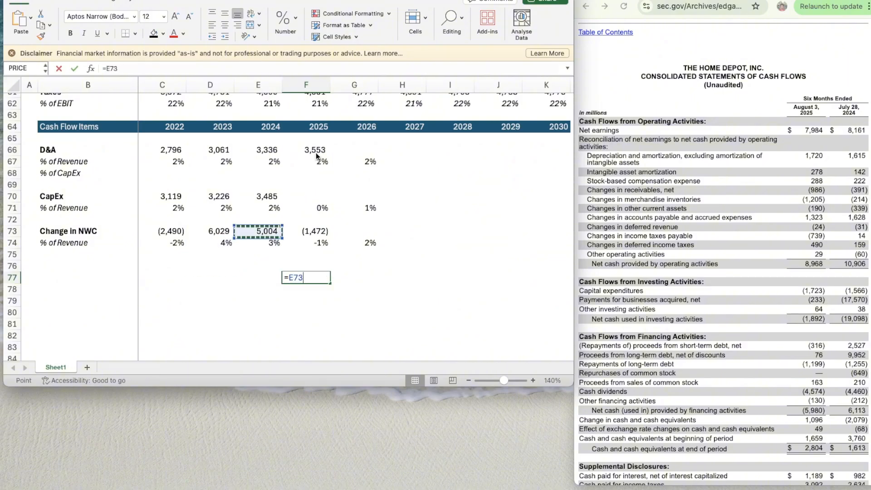
key("Up")
key("Up")
key("Up")
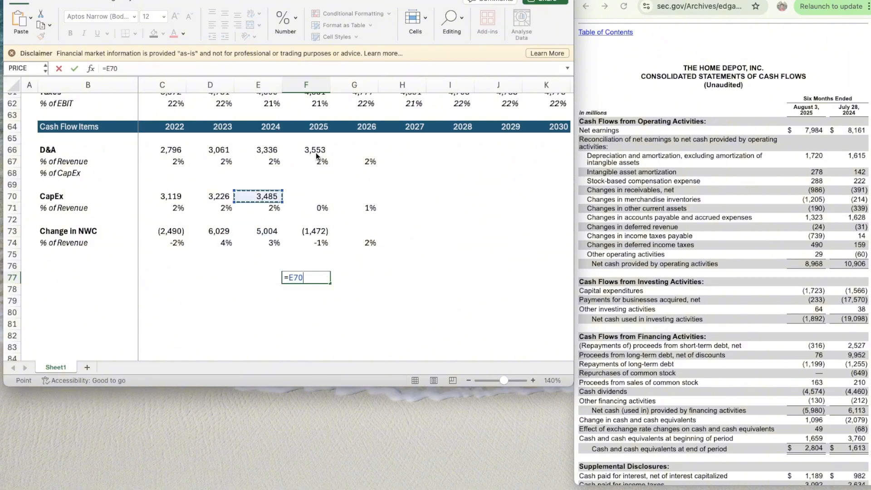
type("/")
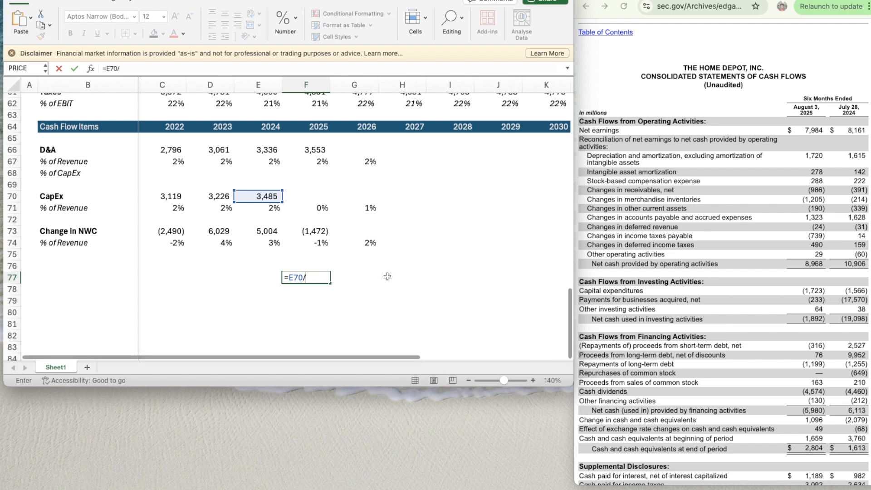
type("1566")
key("Return")
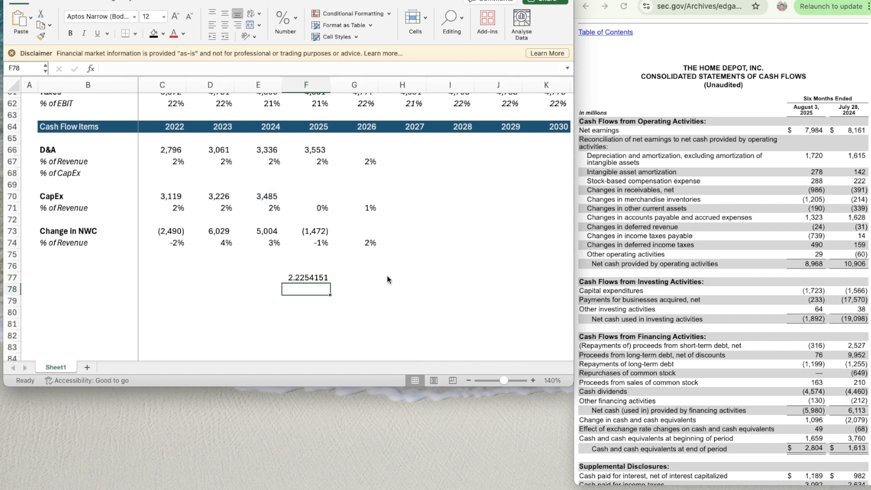
- Enter the annualized 2025 CapEx in F70 with the formula =1723*2.2254
left_click(314, 194)
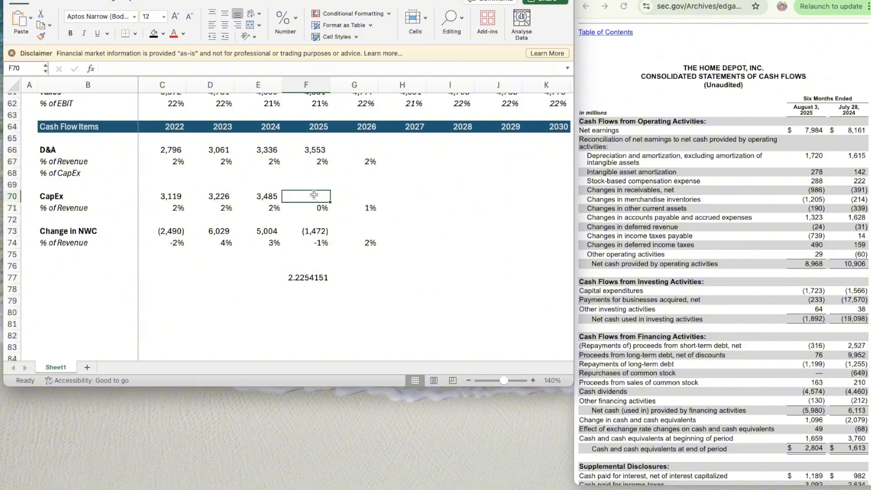
type("=")
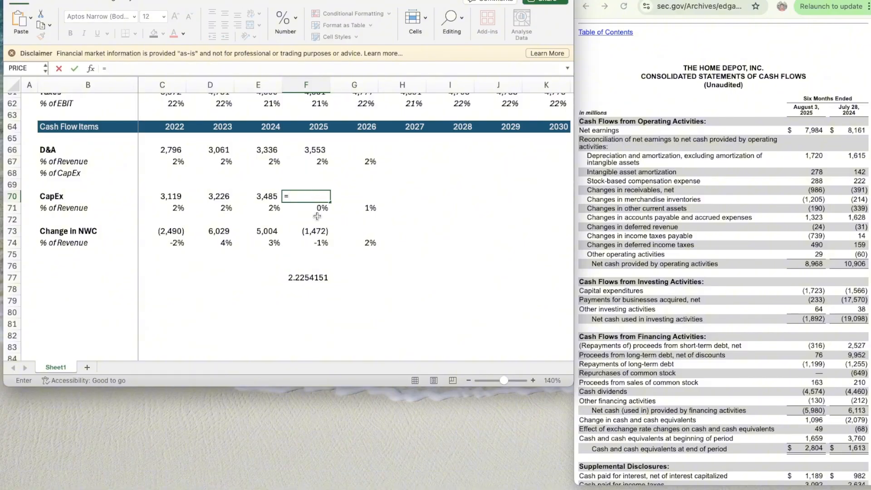
type("1723")
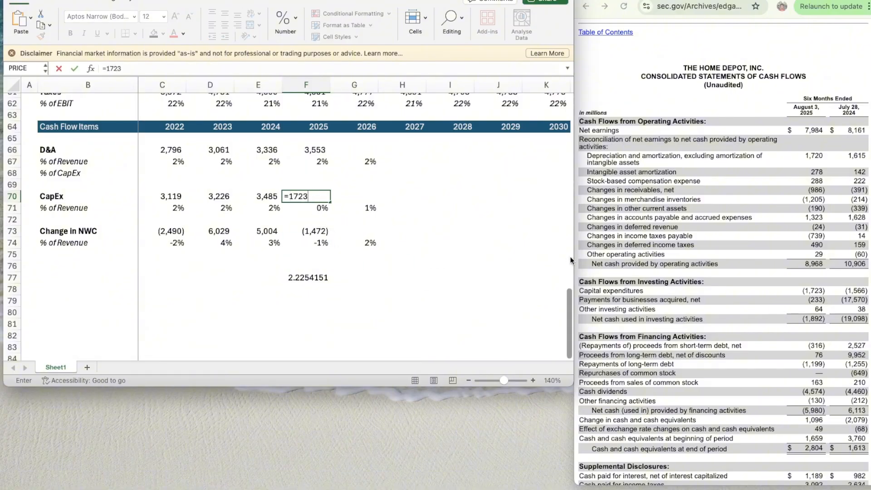
type("*2.2254")
key("Return")
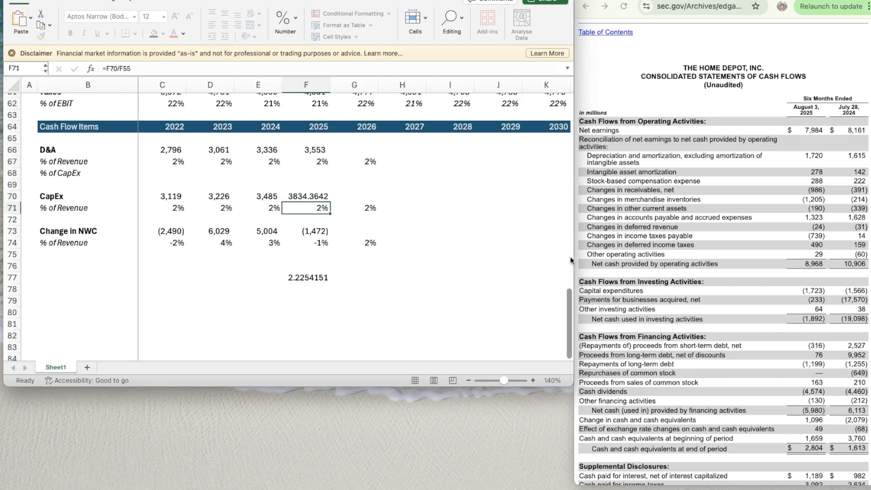
- Apply the number format of E70 to the 2025 CapEx in F70
key("Up")
key("Left")
key("super+shift+c")
key("Right")
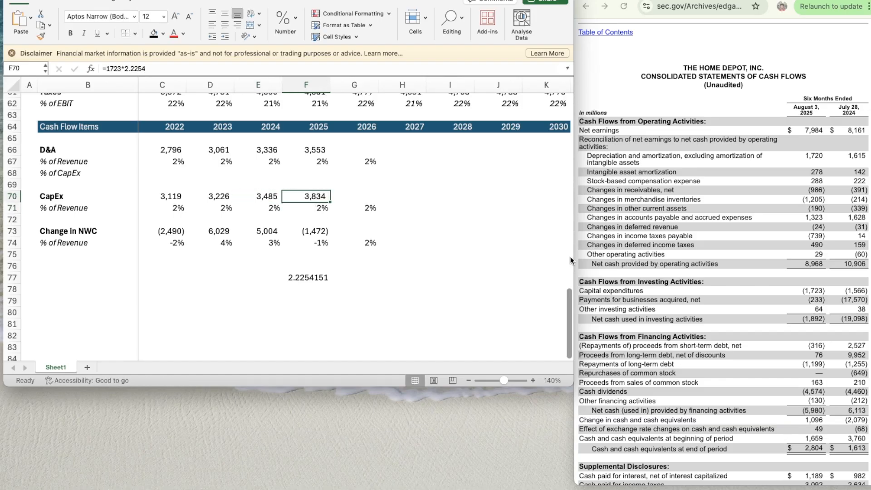
- Delete the scratch CapEx ratio from F77
key("Down")
key("Down")
key("Down")
key("Down")
key("Down")
key("Down")
key("Down")
key("Delete")
key("Right")
key("Right")
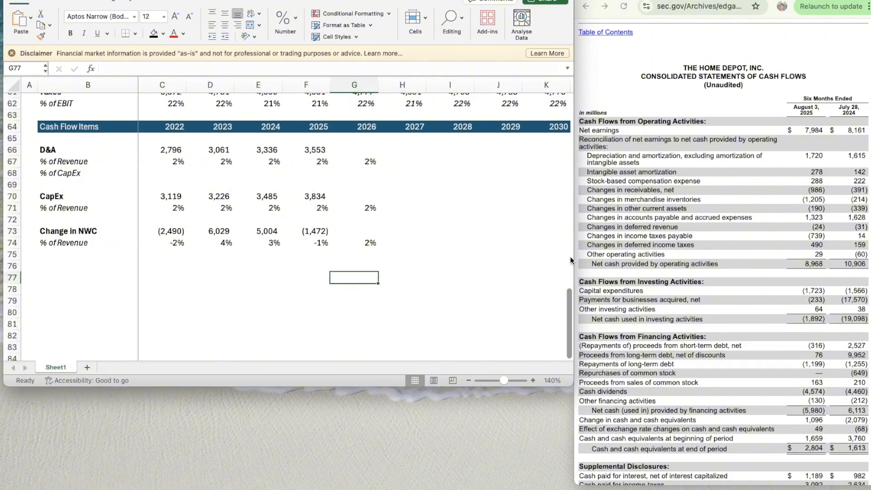
- Italicize the 2022 cell C68 in the D&A % of CapEx row
key("Up")
key("Up")
key("Left")
key("Up")
key("Up")
key("Up")
key("Up")
key("Up")
key("Up")
key("Left")
key("Left")
key("Left")
key("Left")
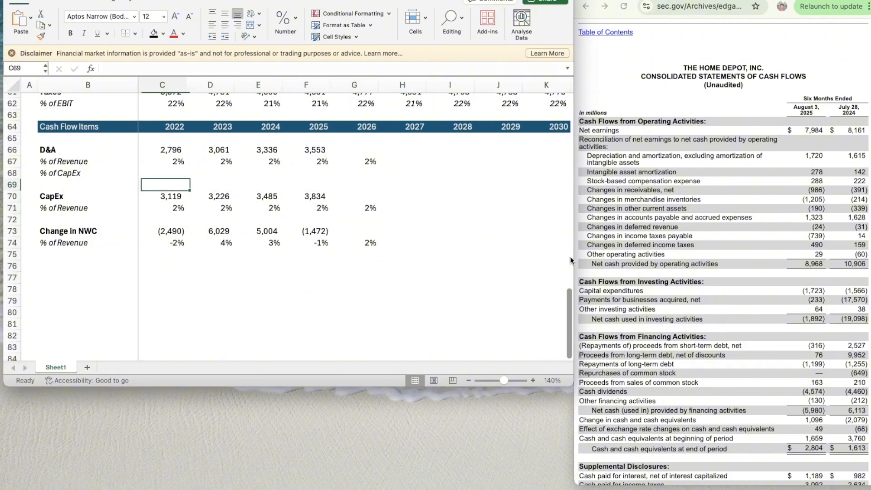
- Project 2026 D&A in G66 as revenue times its revenue percentage, using =G55*G67
key("Up")
key("Right")
key("Left")
key("super+i")
key("Right")
key("Right")
key("Right")
key("Right")
key("Up")
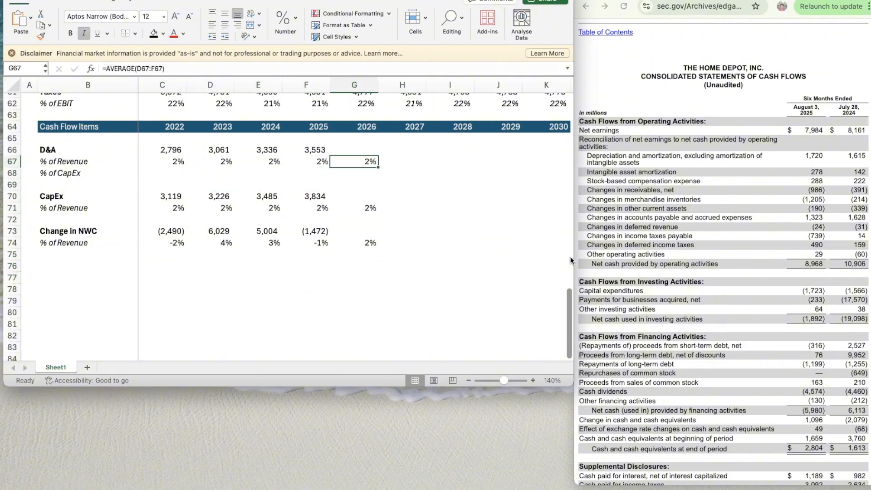
key("Up")
type("=")
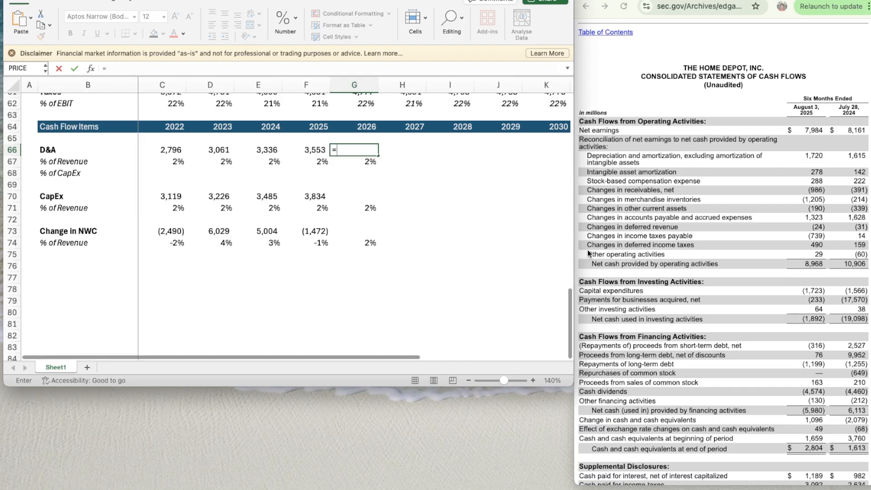
scroll(390, 212, "up", 5)
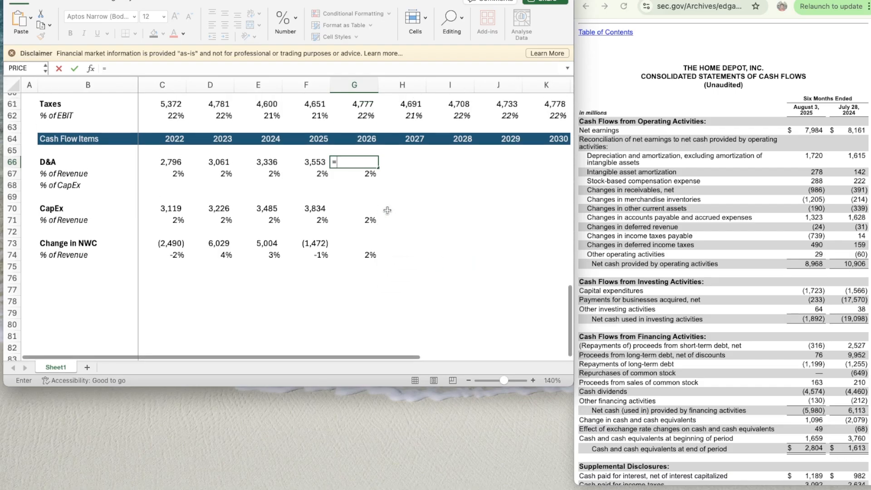
left_click(352, 109)
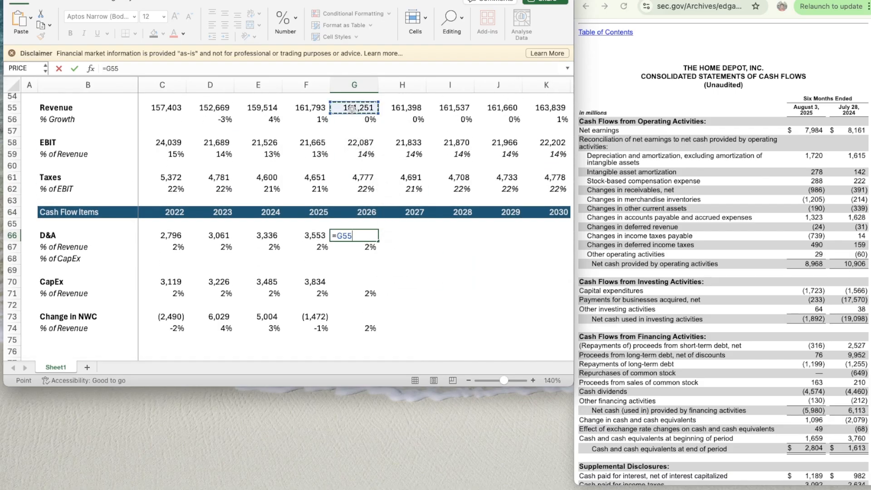
type("*G67")
key("Return")
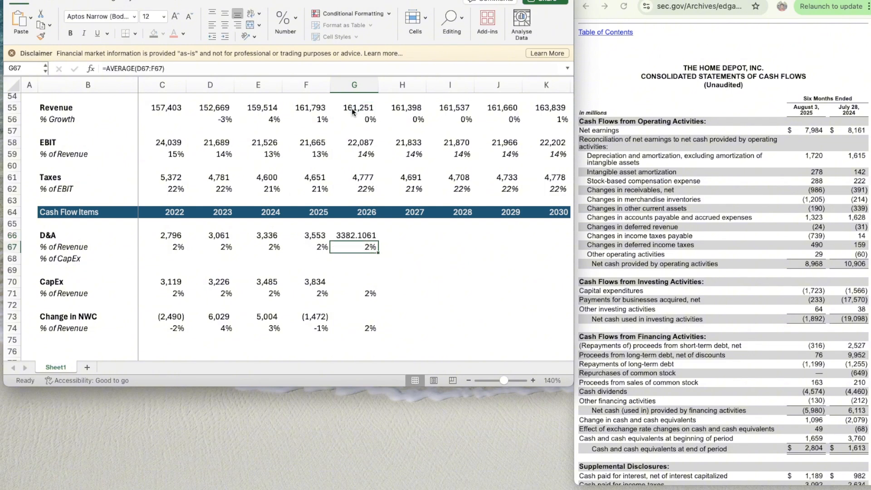
- Apply the number format of F66 to the 2026 D&A in G66
key("Left")
key("Up")
key("super+shift+c")
key("Right")
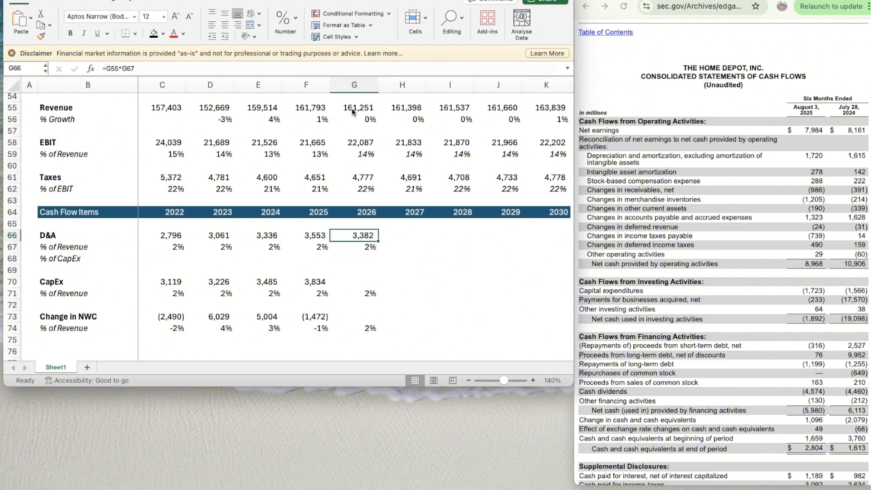
- Copy the D&A % of Revenue average formula from G67 across to 2030 in K67
key("Down")
key("super+c")
key("shift+Right")
key("shift+Right")
key("shift+Right")
key("shift+Right")
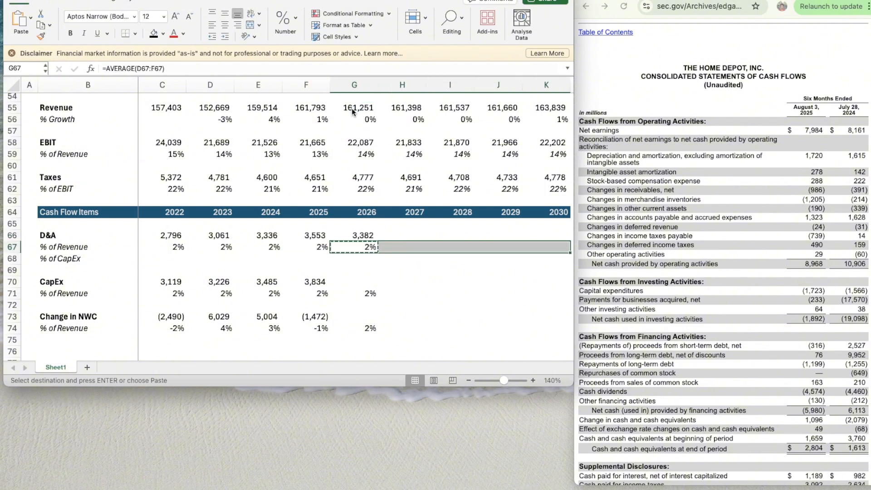
key("super+v")
- Copy the projected D&A formula from G66 across to 2030 in K66
key("Left")
key("Up")
key("Right")
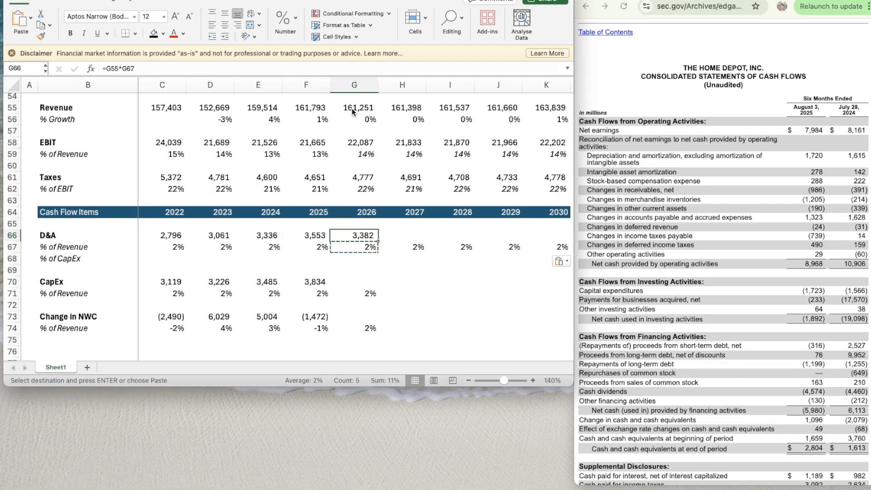
key("super+c")
key("shift+Right")
key("shift+Right")
key("shift+Right")
key("shift+Right")
key("super+v")
- Project 2026 CapEx in G70 as revenue times its revenue percentage, using =G55*G71
key("Down")
key("Down")
key("Down")
key("Down")
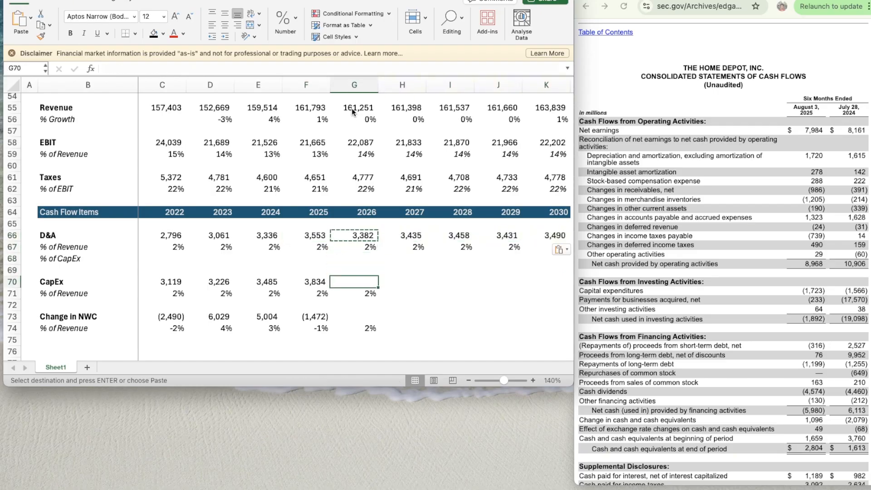
type("=")
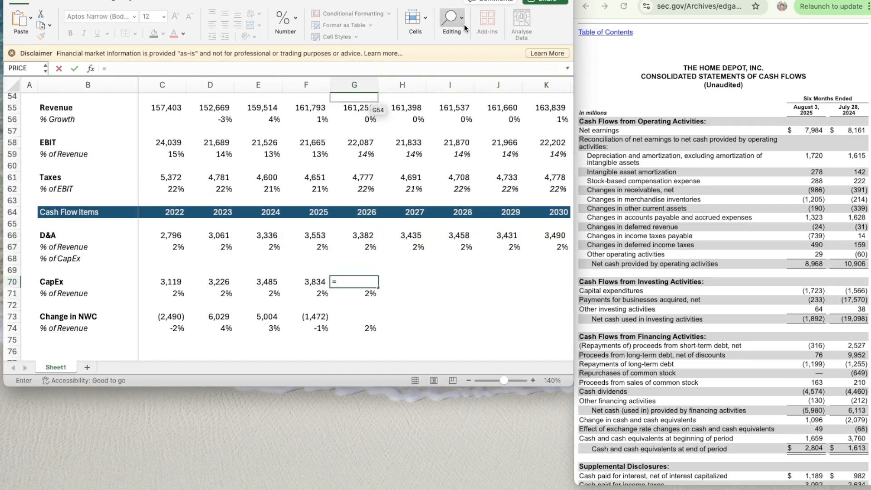
left_click(348, 109)
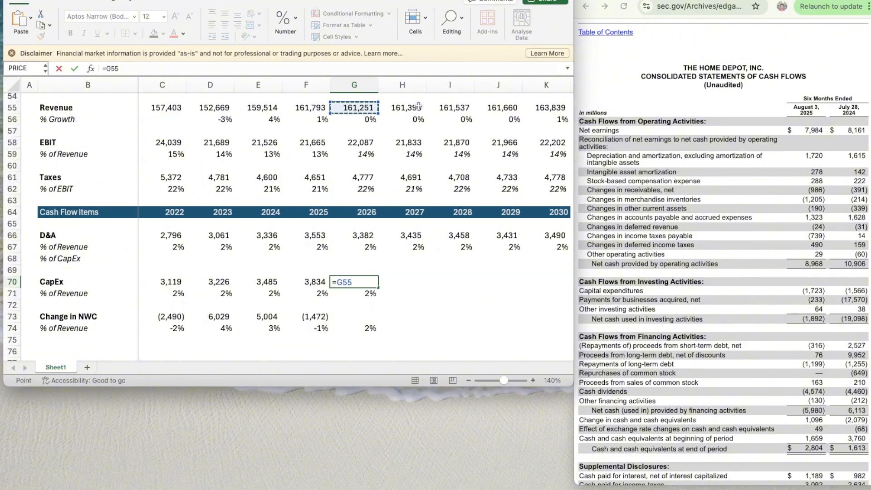
type("*")
key("Down")
key("ctrl+Return")
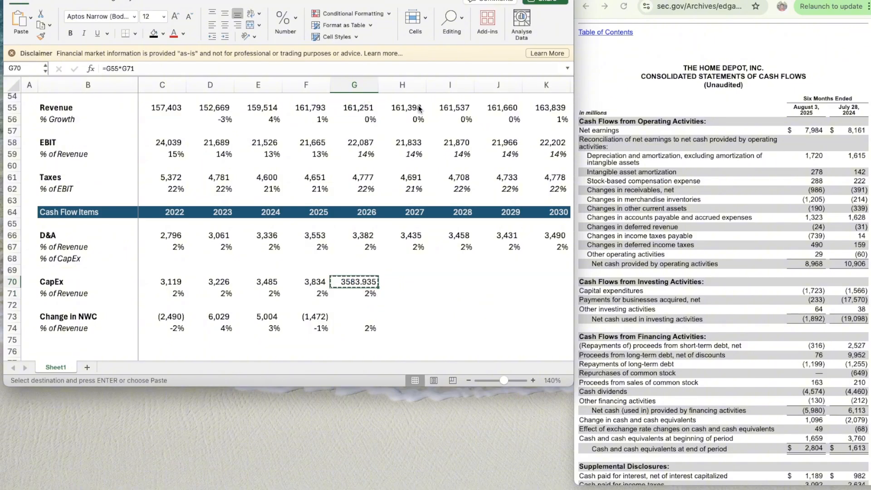
- Copy the CapEx % of Revenue average formula from G71 across to 2030 in K71
key("Down")
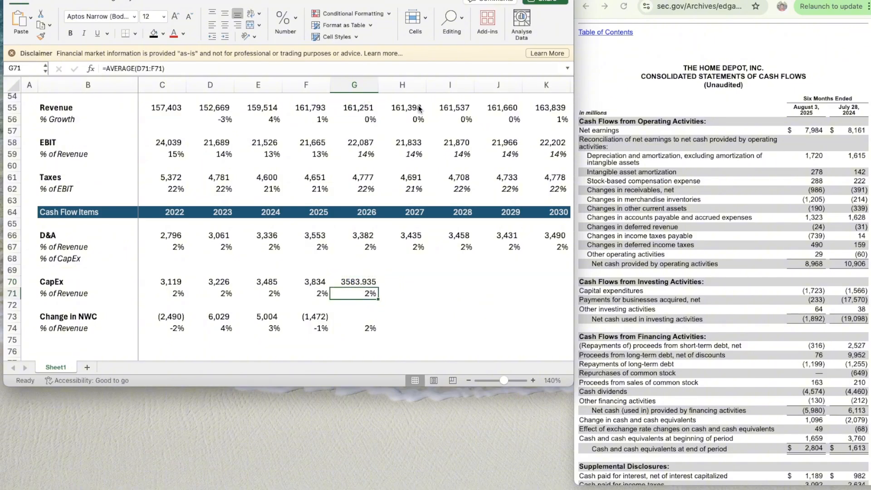
key("ctrl+c")
key("shift+Right")
key("shift+Right")
key("shift+Right")
key("shift+Right")
key("ctrl+v")
- Apply the number format of F70 to the 2026 CapEx in G70
key("Up")
key("Up")
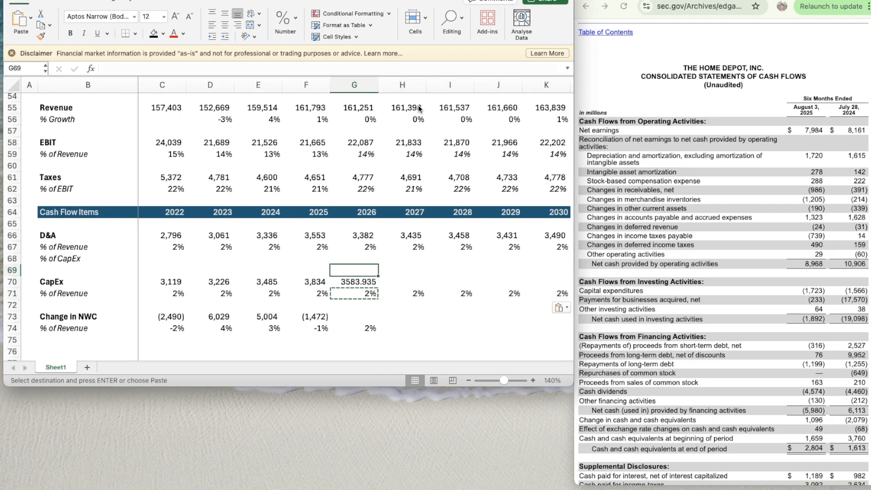
key("Down")
key("Left")
key("ctrl+shift+c")
key("Right")
key("ctrl+shift+v")
- Copy the projected CapEx formula from G70 across to 2030 in K70
key("ctrl+c")
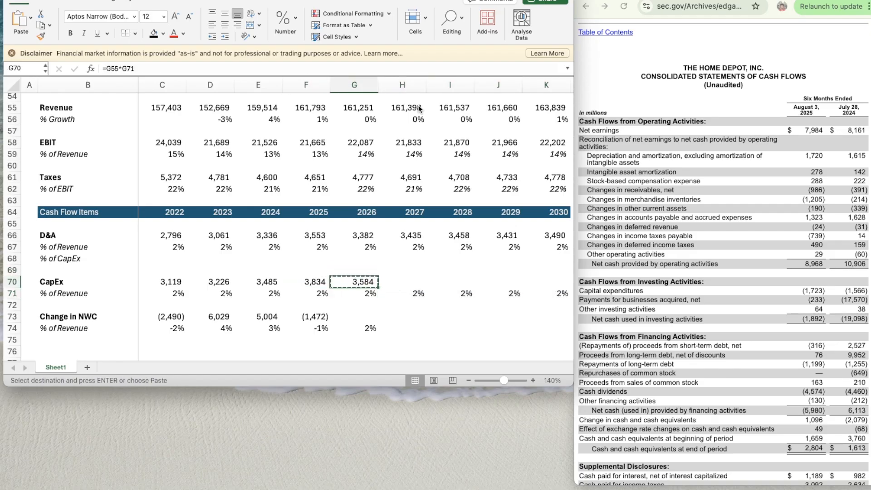
key("shift+Right")
key("shift+Right")
key("shift+Right")
key("shift+Right")
key("ctrl+v")
- Project the 2026 change in NWC in G73 with the formula =G55*G74
key("Down")
key("Down")
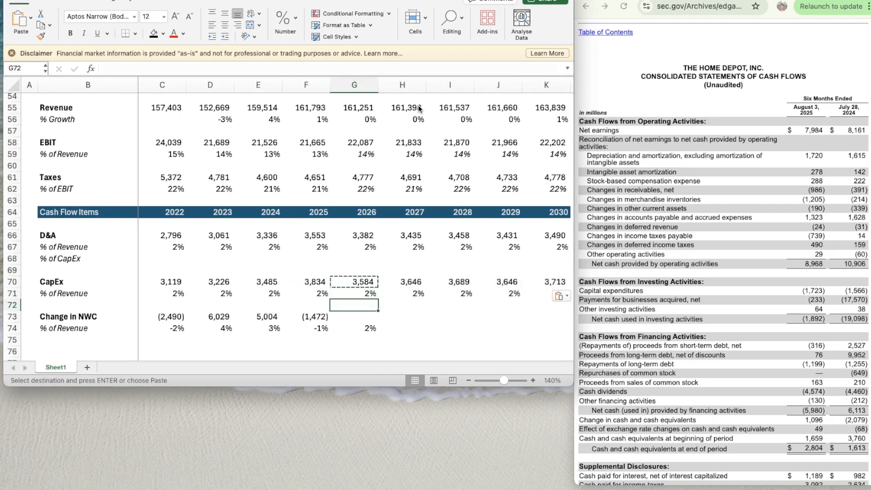
key("Down")
type("=")
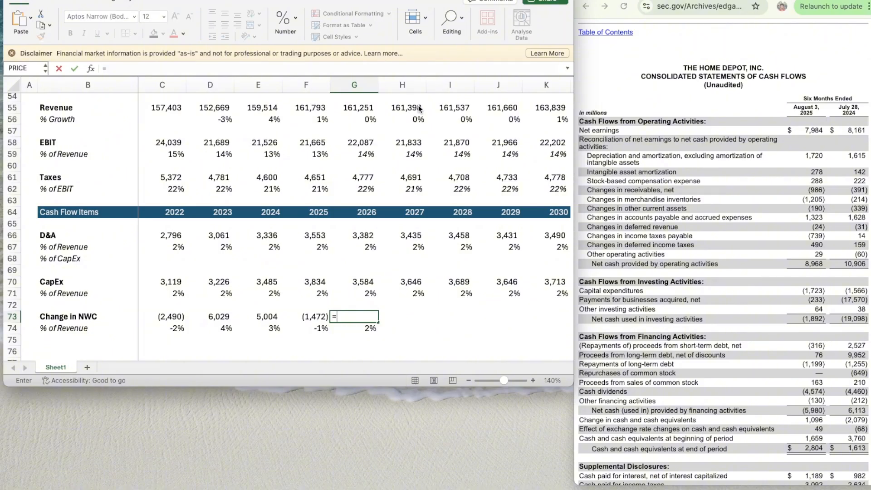
left_click(350, 108)
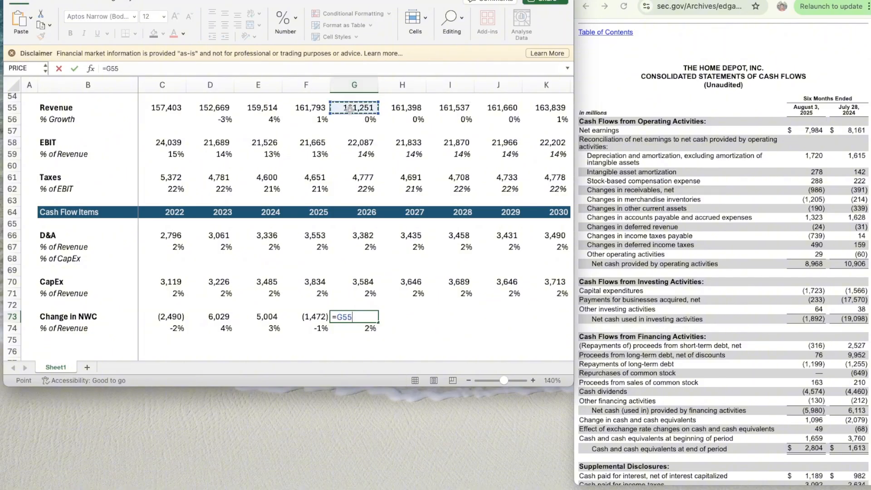
type("*")
key("Down")
key("Return")
- Apply the number format of F73 to the 2026 change in NWC in G73
key("Up")
key("Left")
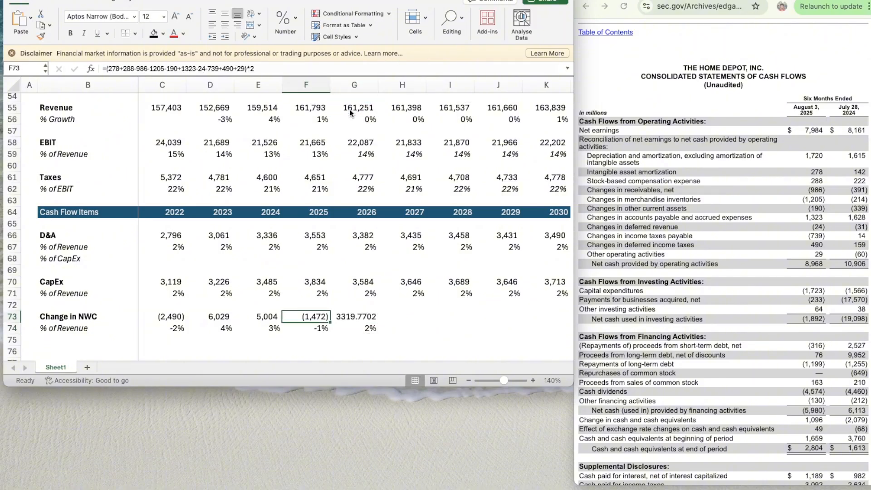
key("Right")
- Copy the projected change in NWC formula from G73 across to 2030 in K73
key("super+c")
key("shift+Right")
key("shift+Right")
key("shift+Right")
key("shift+Right")
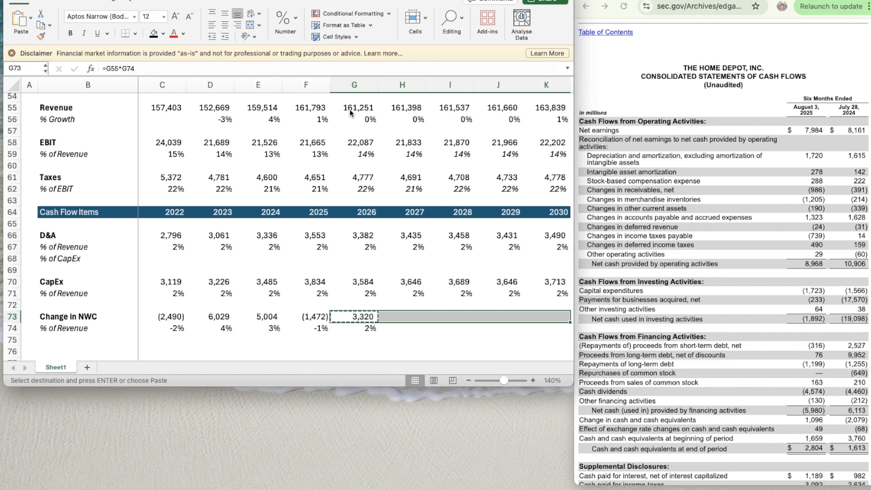
key("super+v")
- Copy the NWC % of Revenue average formula from G74 across to 2030 in K74
key("Left")
key("Down")
key("shift+Right")
key("shift+Right")
key("shift+Right")
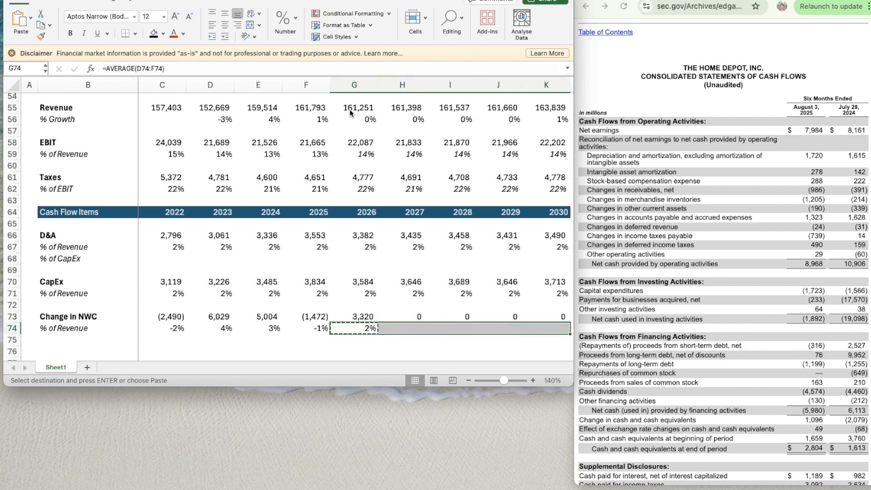
key("super+v")
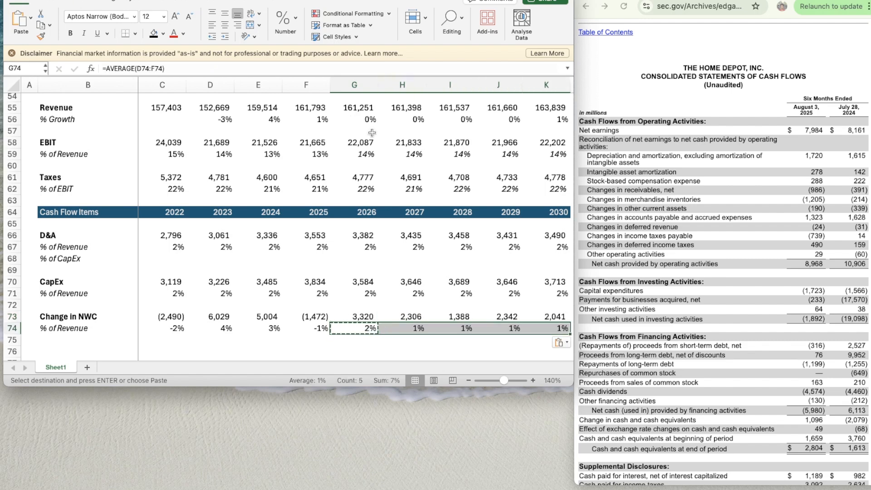
- Calculate 2022 D&A as a percentage of CapEx in C68 with =C66/C70, formatted as a percentage
scroll(389, 252, "down", 1)
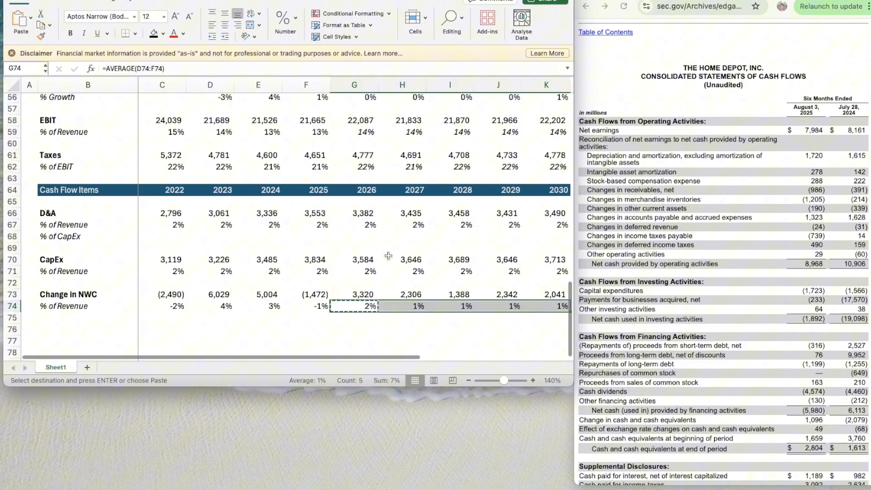
left_click(180, 235)
type("=")
key("Up")
key("Up")
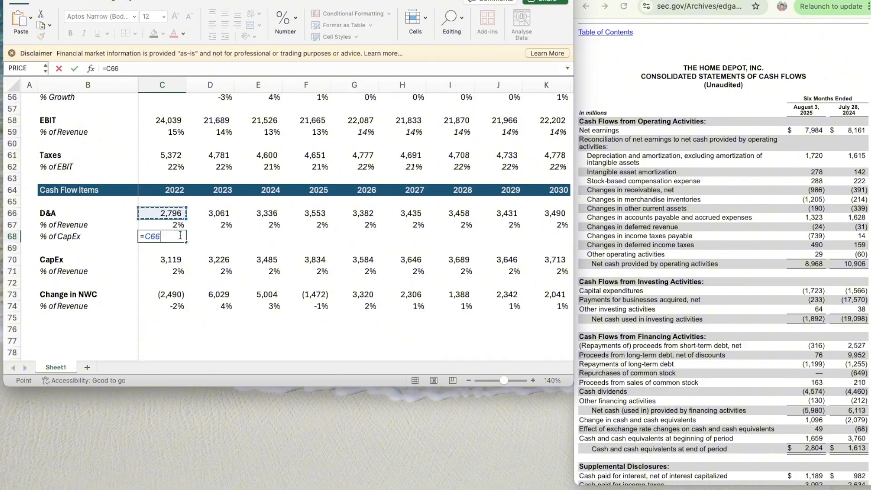
type("/")
key("Down")
key("Down")
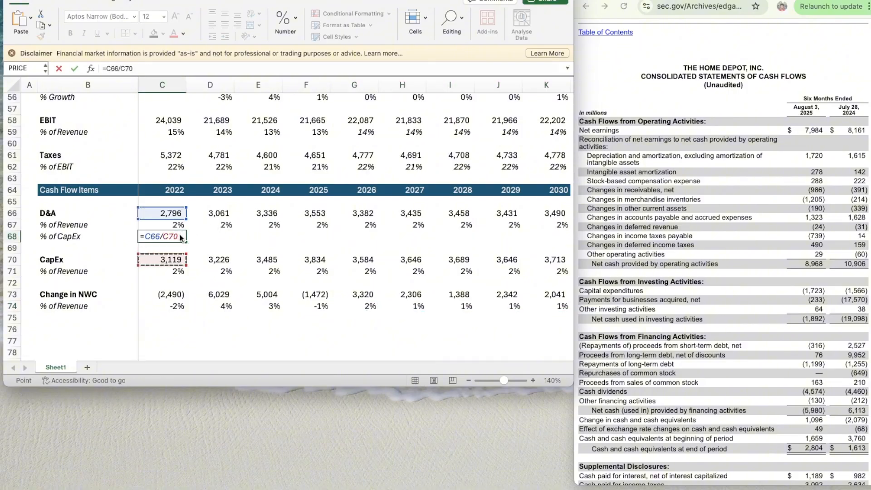
key("ctrl+Return")
key("ctrl+shift+5")
- Copy the D&A % of CapEx formula from C68 across to 2030 in K68
key("super+c")
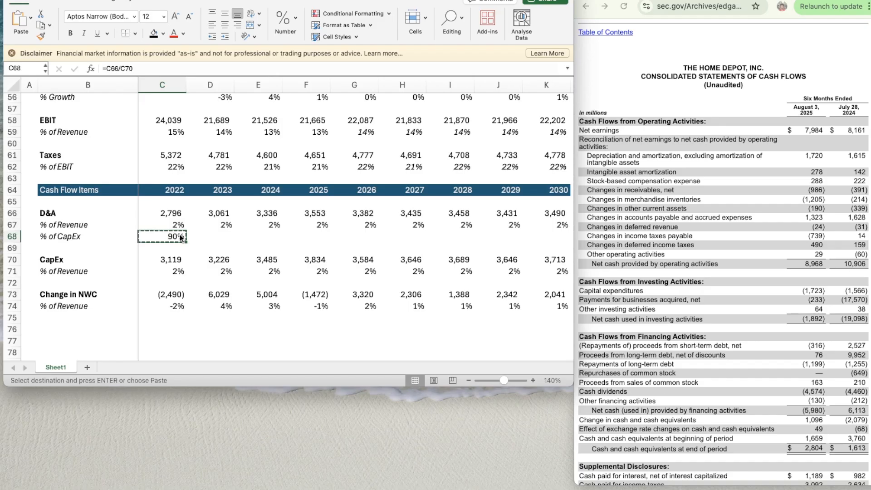
key("shift+Right")
key("shift+Right")
key("shift+Right")
key("shift+Right")
key("shift+Right")
key("shift+Right")
key("shift+Right")
key("shift+Right")
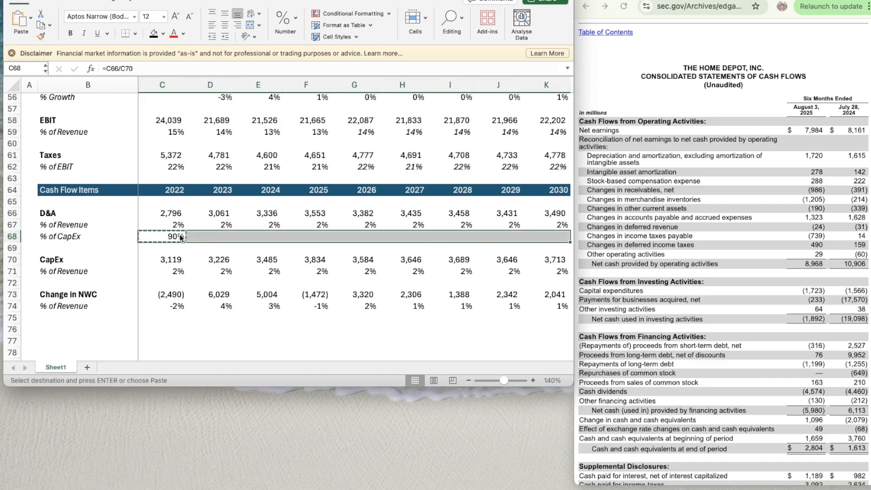
key("super+v")
key("Down")
key("Down")
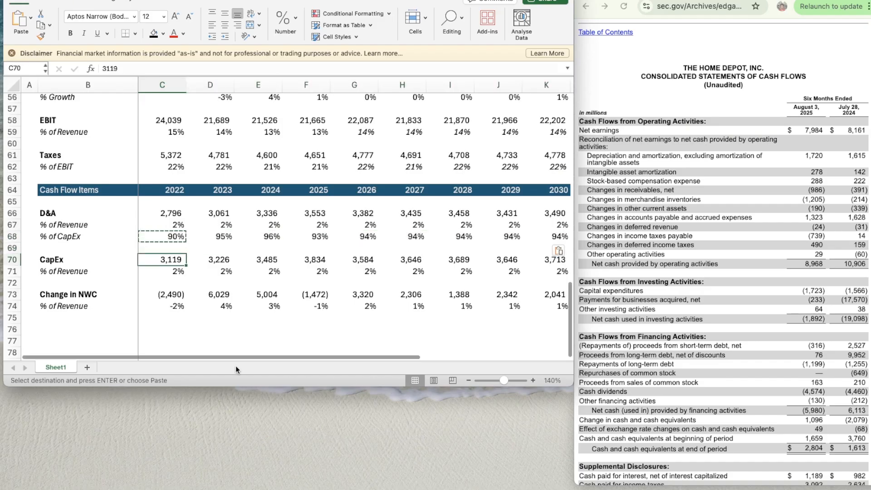
- Copy the Cash Flow Items header row with its year columns from row 64 into row 76
scroll(297, 295, "down", 3)
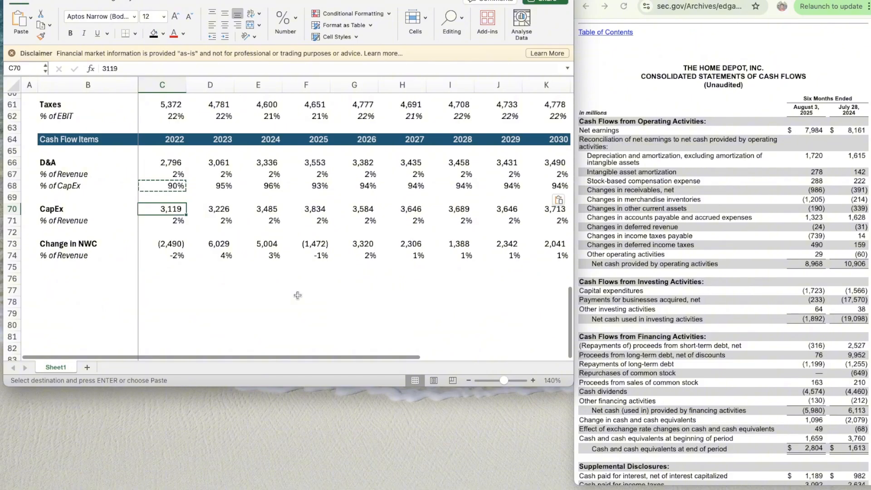
scroll(296, 296, "down", 2)
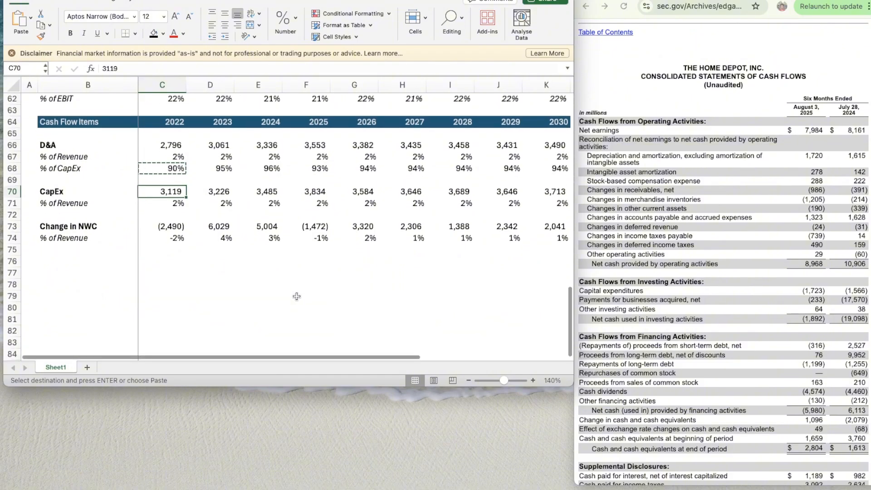
left_click(87, 250)
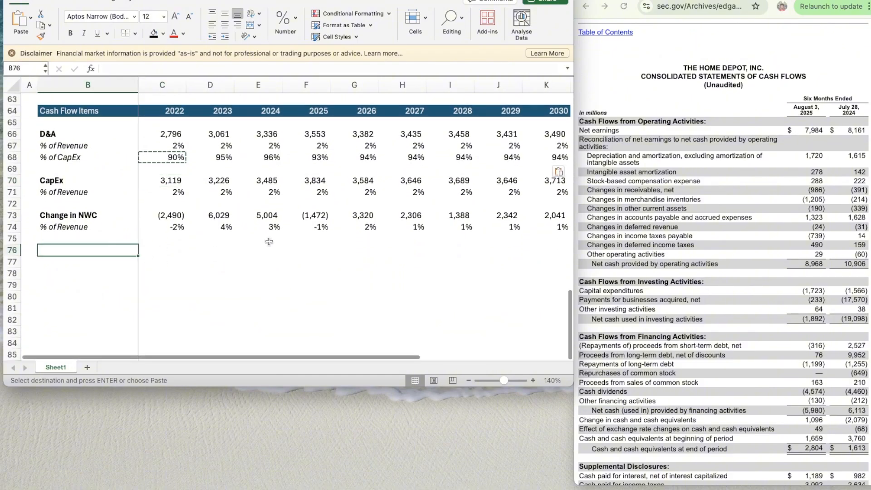
left_click(12, 111)
key("super+c")
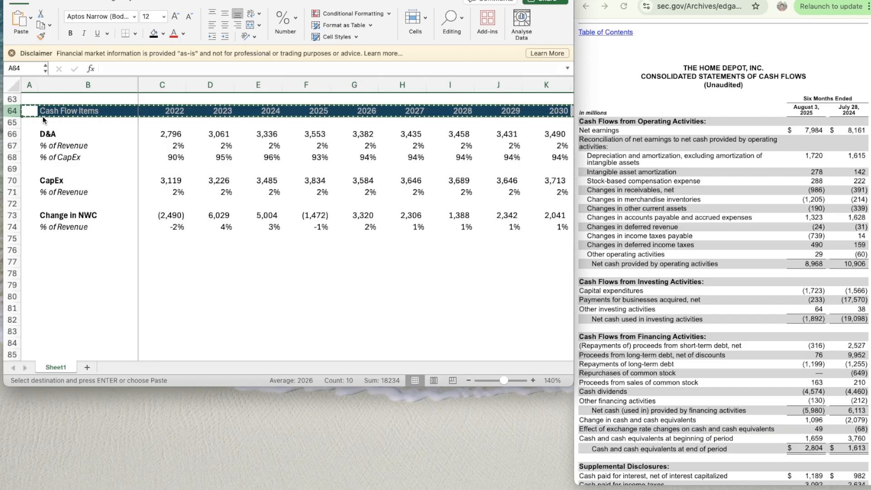
key("Down")
key("Down")
key("Down")
key("Down")
key("Down")
key("Down")
key("Down")
key("Down")
key("Down")
key("Down")
key("Down")
key("Down")
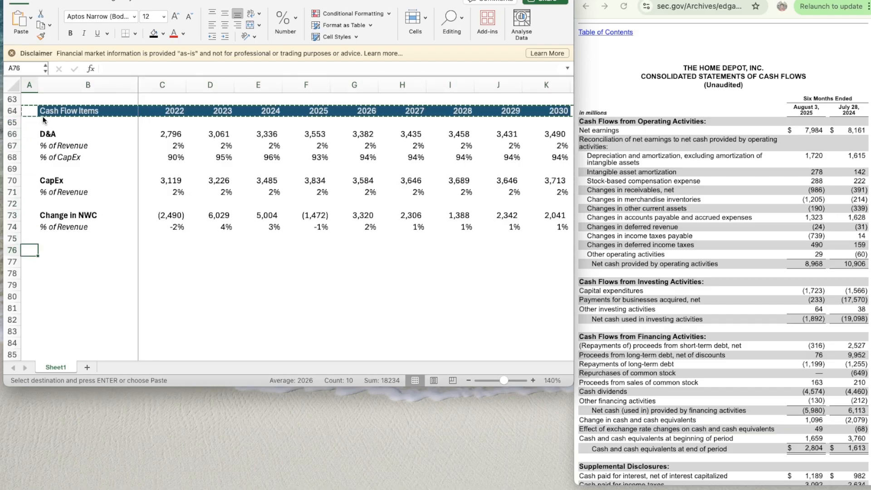
key("super+v")
- Retitle the copied header in B76 as DCF
scroll(158, 207, "down", 5)
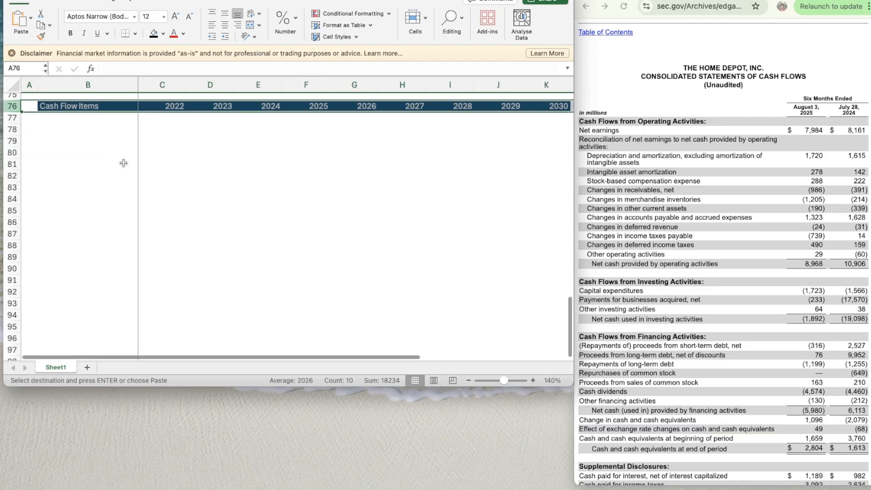
left_click(88, 105)
type("DCF")
key("Return")
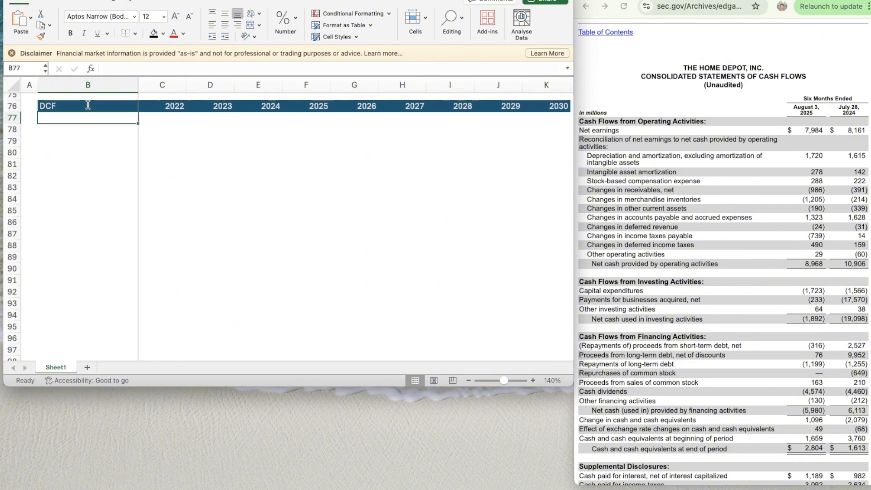
key("Down")
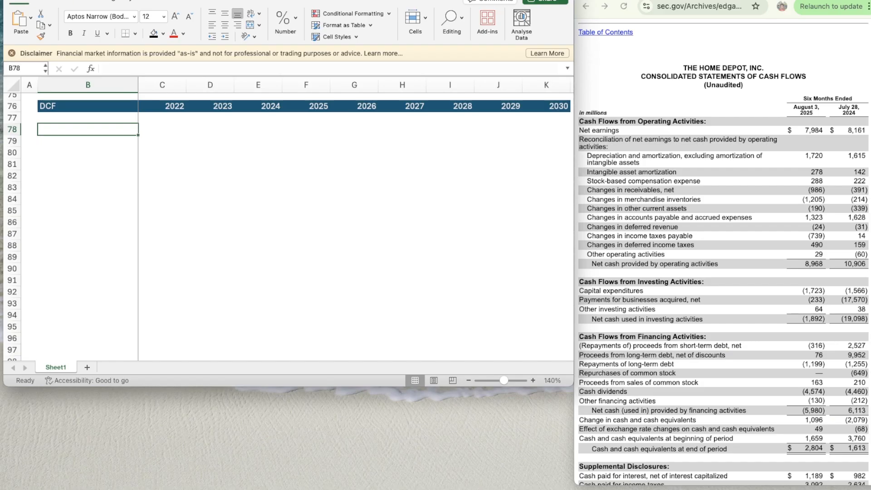
- Add a bold "Revenue" label in B78 beneath the DCF header
key("super+Tab")
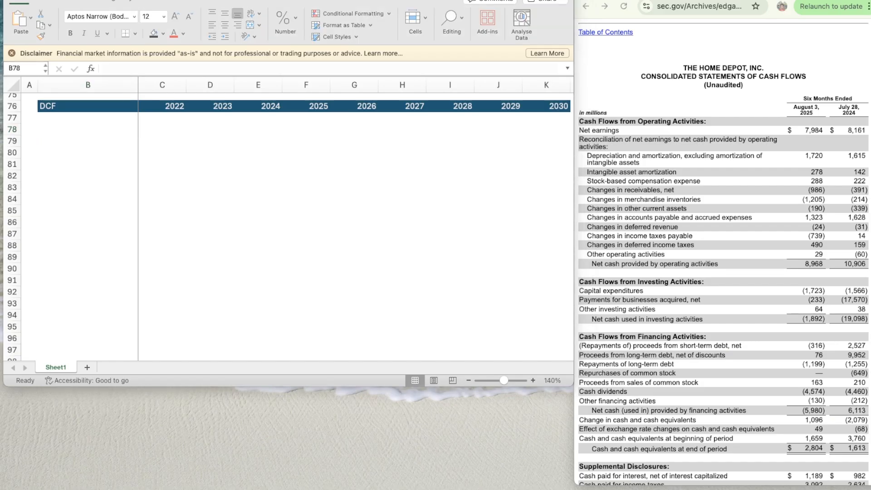
key("super+Tab")
left_click(208, 192)
left_click(106, 128)
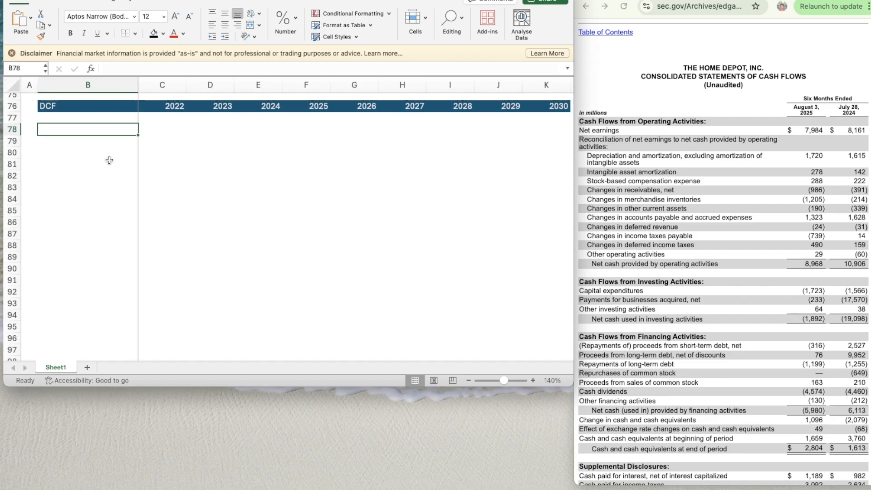
scroll(109, 160, "up", 5)
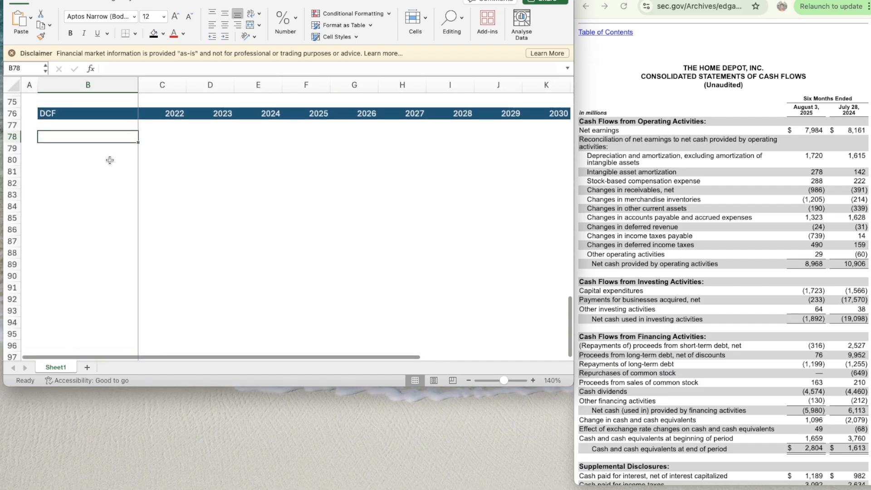
scroll(111, 161, "up", 5)
scroll(111, 161, "down", 9)
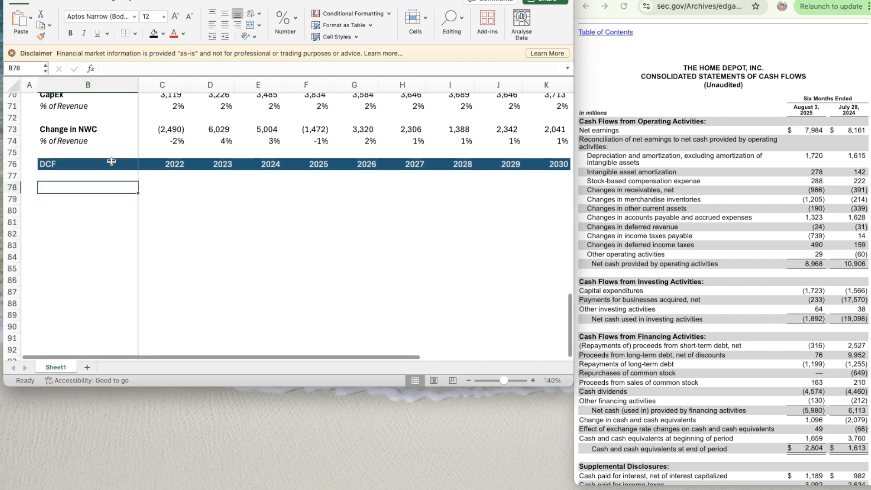
type("Revenue")
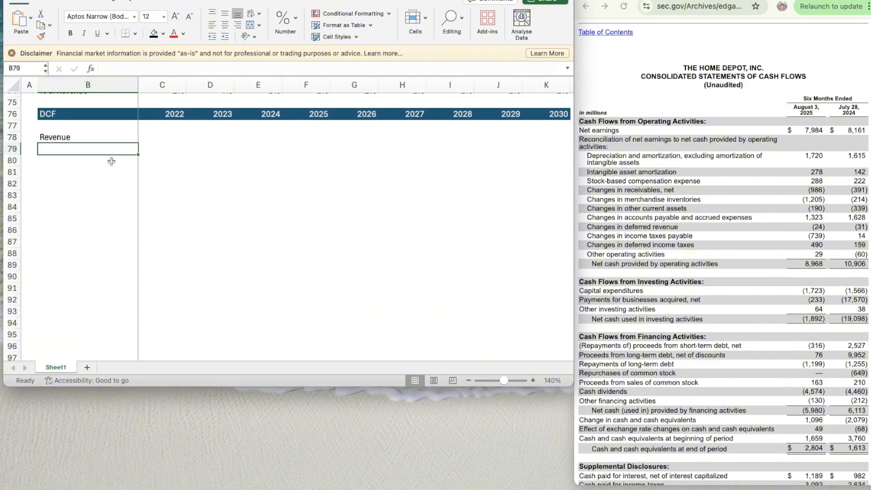
key("super+b")
- Link the DCF's 2022 revenue in C78 to the income statement revenue with =C55
key("Tab")
type("=")
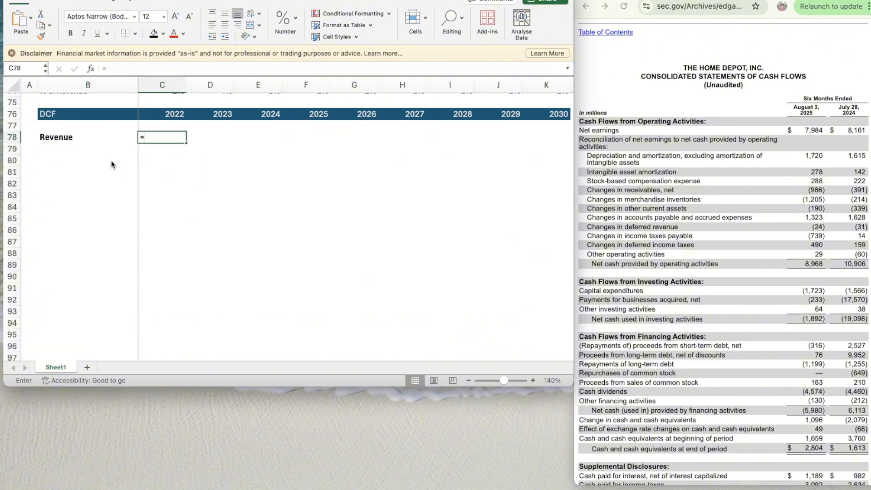
scroll(204, 144, "up", 8)
scroll(204, 144, "up", 15)
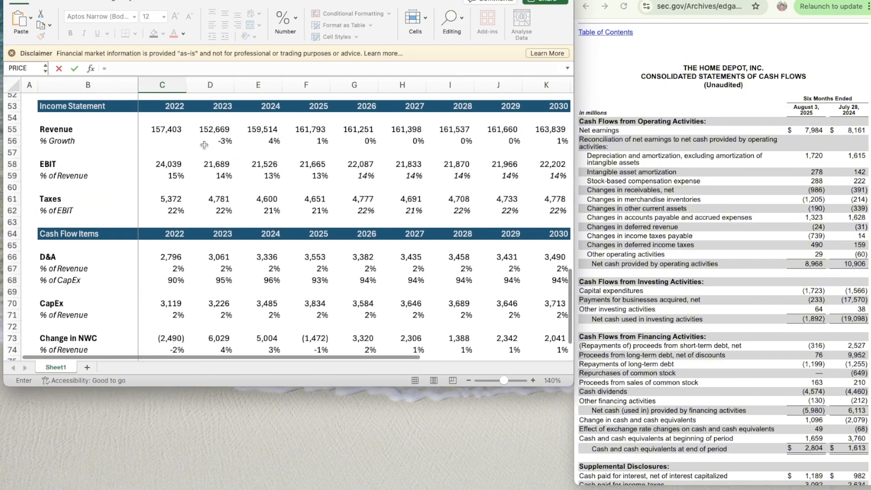
left_click(169, 130)
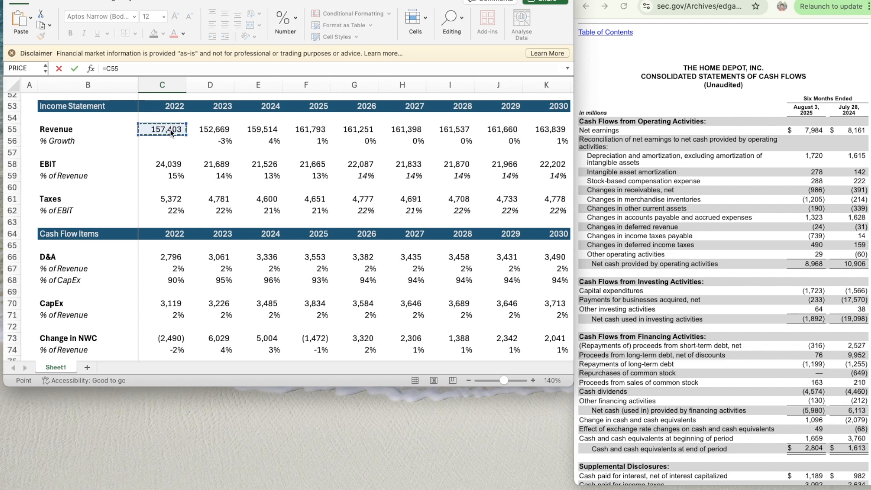
key("Return")
scroll(196, 203, "down", 4)
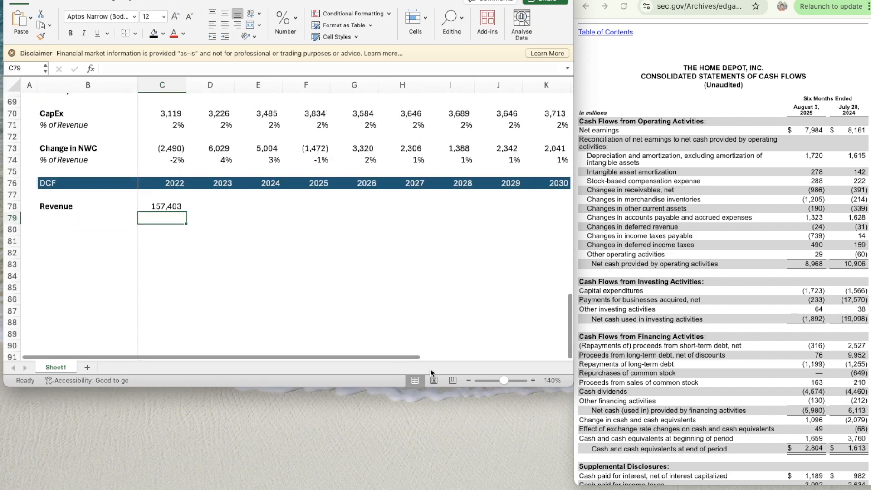
- Copy the 2022 revenue link across the DCF's Revenue row through 2030
left_click(469, 380)
left_click(469, 380)
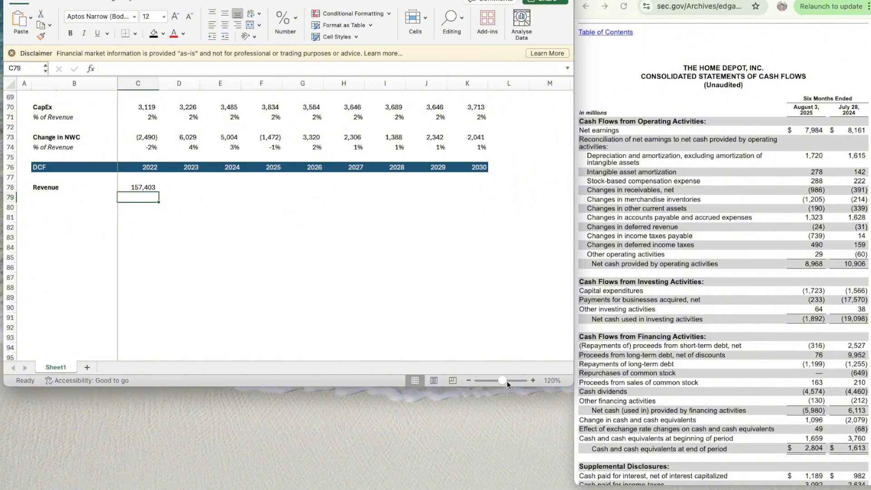
left_click(533, 380)
left_click(533, 380)
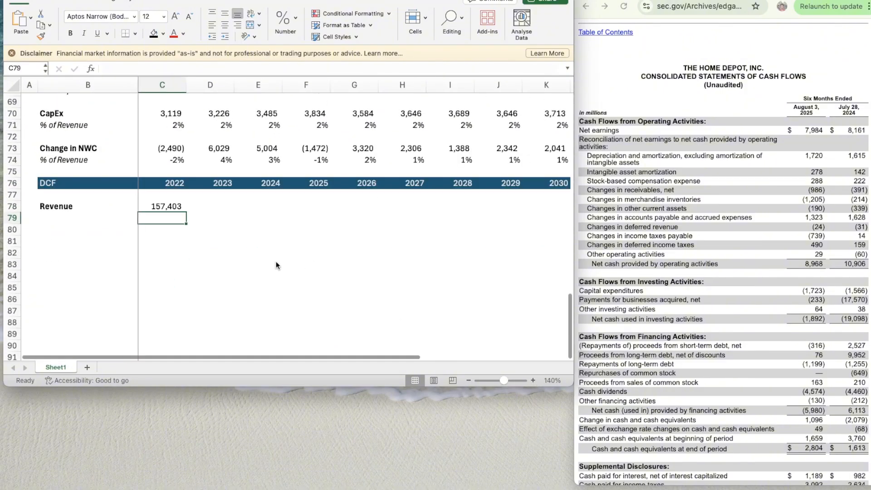
left_click(168, 200)
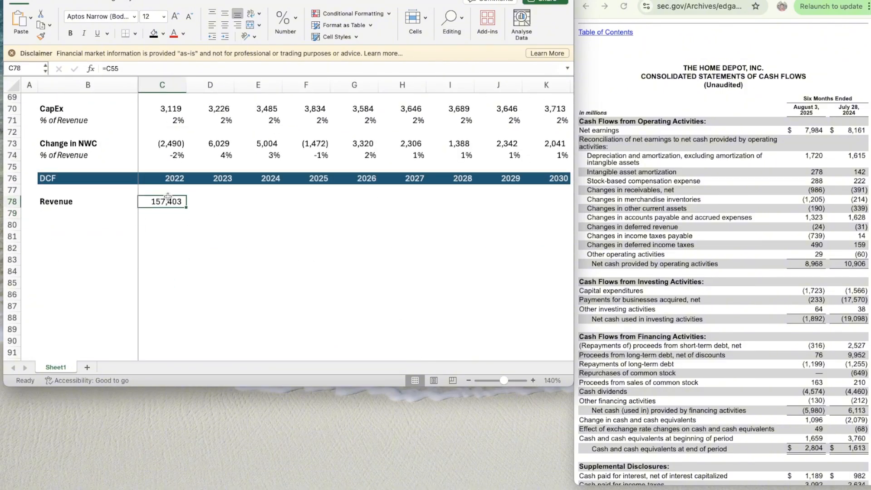
key("super+c")
key("shift+Right")
key("shift+Right")
key("shift+Right")
key("shift+Right")
key("shift+Right")
key("shift+Right")
key("shift+Right")
key("shift+Right")
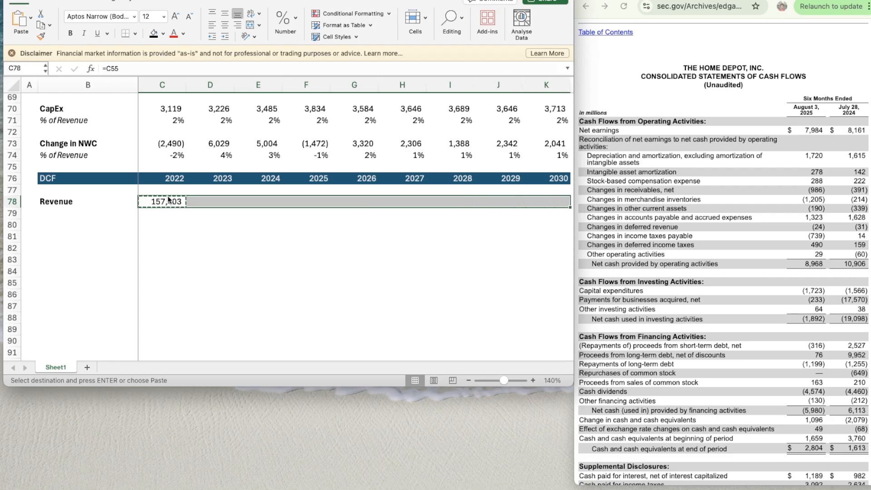
key("super+v")
- Add a "% Growth" label in B79 below Revenue and italicize the whole row
key("Down")
key("Left")
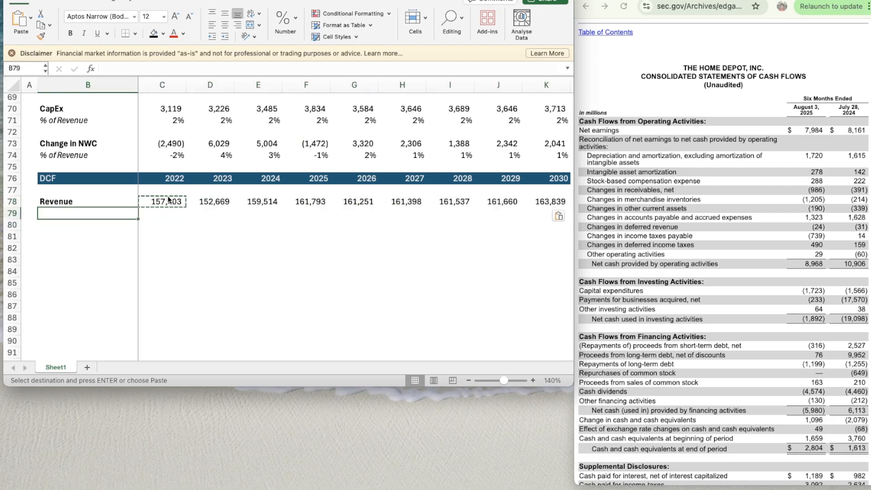
type("% Gro")
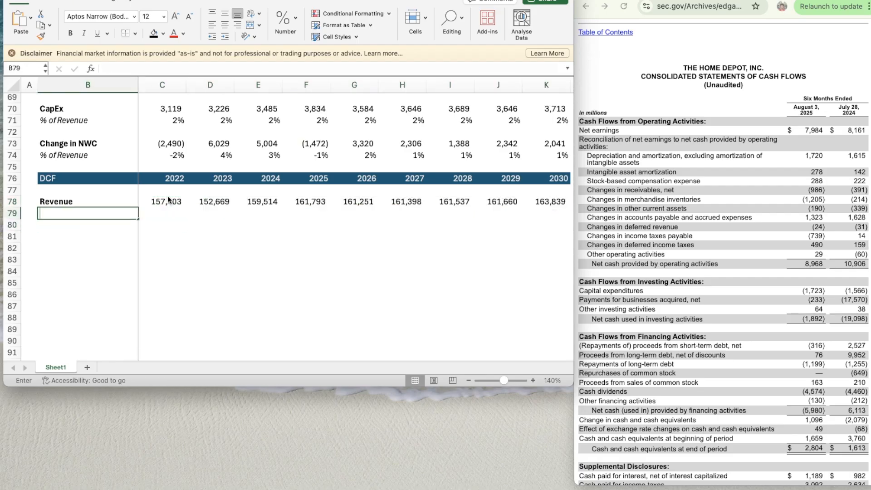
type("wth")
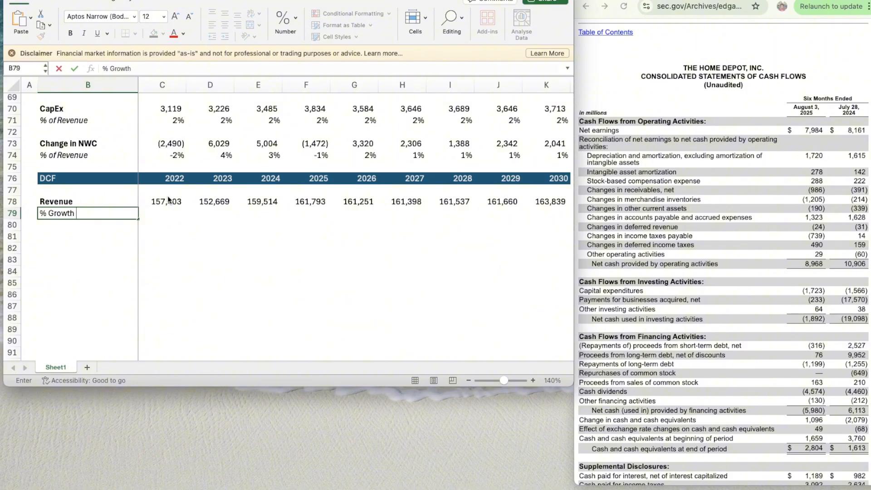
key("Return")
key("Up")
key("shift+Right")
key("shift+Right")
key("shift+Right")
key("shift+Right")
key("shift+Right")
key("shift+Right")
key("shift+Right")
key("shift+Right")
key("shift+Right")
key("super+i")
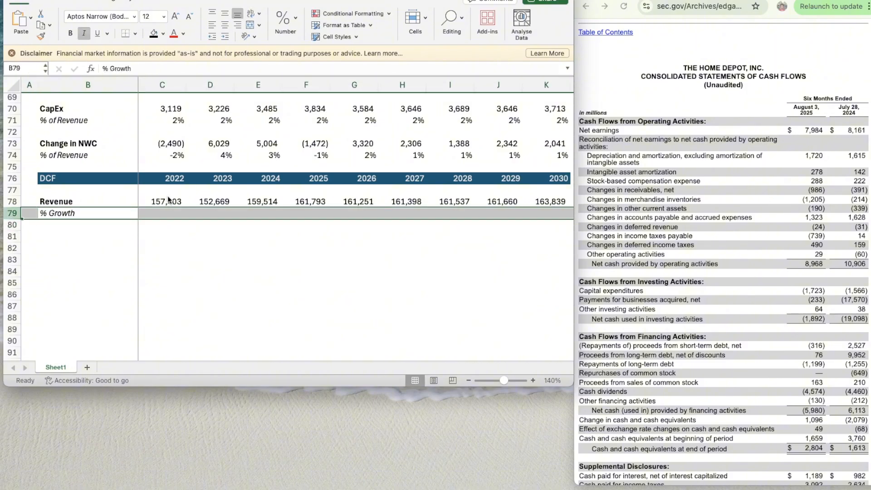
- Copy the 2023 revenue growth formula from D56 in the income statement into D79 of the DCF
key("Right")
key("Right")
key("Up")
key("Up")
key("Up")
key("Up")
scroll(167, 195, "up", 6)
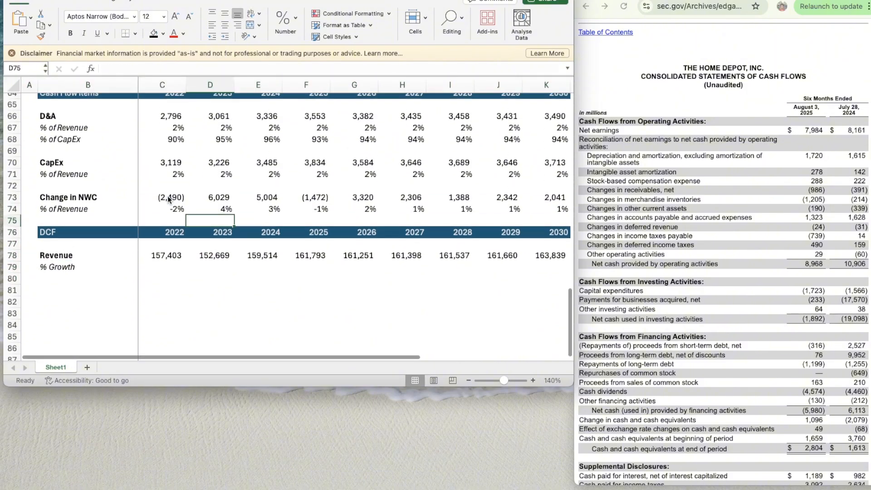
left_click(216, 146)
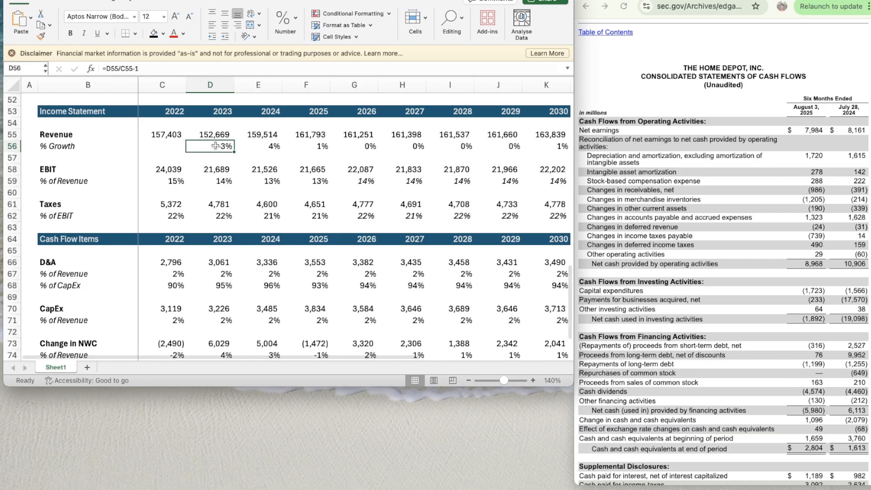
key("super+c")
key("Down")
key("Down")
key("Down")
key("Down")
key("Down")
key("Down")
key("Down")
key("Down")
key("Down")
key("Down")
key("Down")
key("Down")
key("Down")
key("Down")
key("Down")
key("Down")
key("Down")
key("Down")
key("Down")
key("Down")
key("Down")
key("Down")
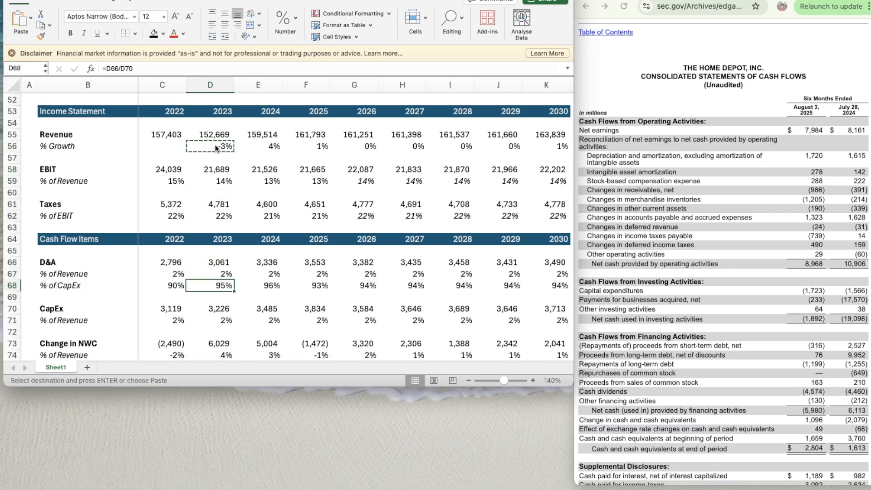
key("Down")
key("Down")
key("Down")
key("Down")
key("Down")
key("Down")
key("Down")
key("Down")
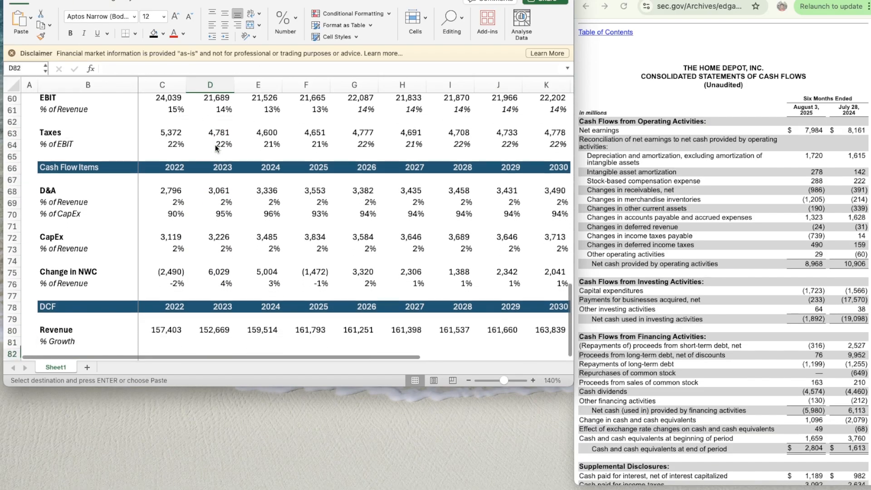
left_click(210, 276)
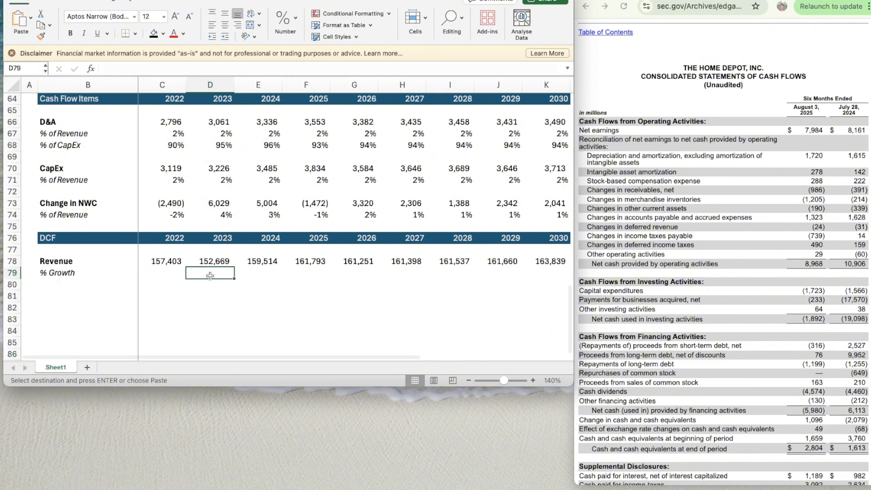
key("Left")
key("Left")
key("Right")
key("Right")
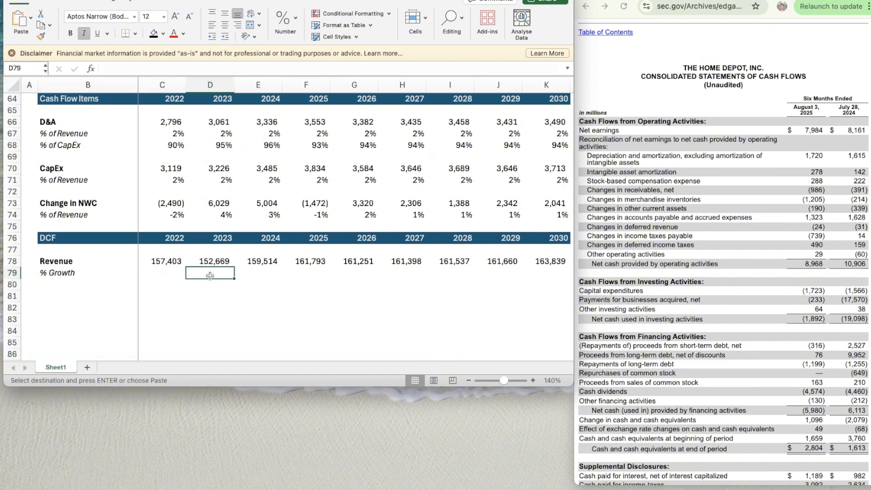
key("super+v")
- Fill the 2023 growth formula across the DCF's % Growth row through 2030
key("shift+Right")
key("shift+Right")
key("shift+Right")
key("shift+Right")
key("shift+Right")
key("shift+Right")
key("shift+Right")
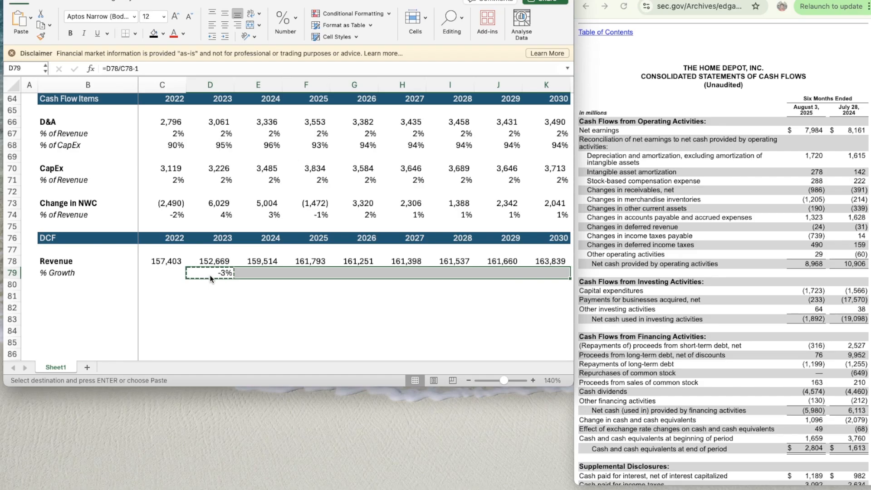
key("super+v")
- Add a bold "EBIT" label in B81, leaving a blank row below % Growth
key("Down")
key("Down")
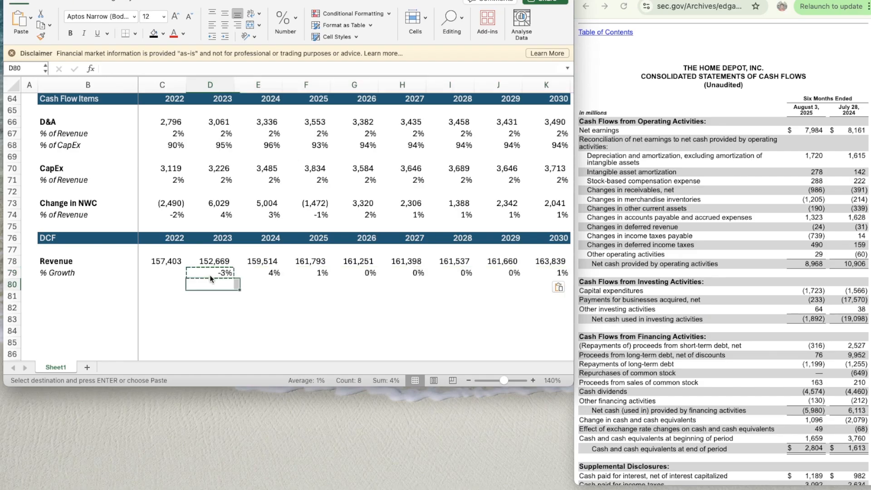
key("Left")
scroll(209, 275, "down", 5)
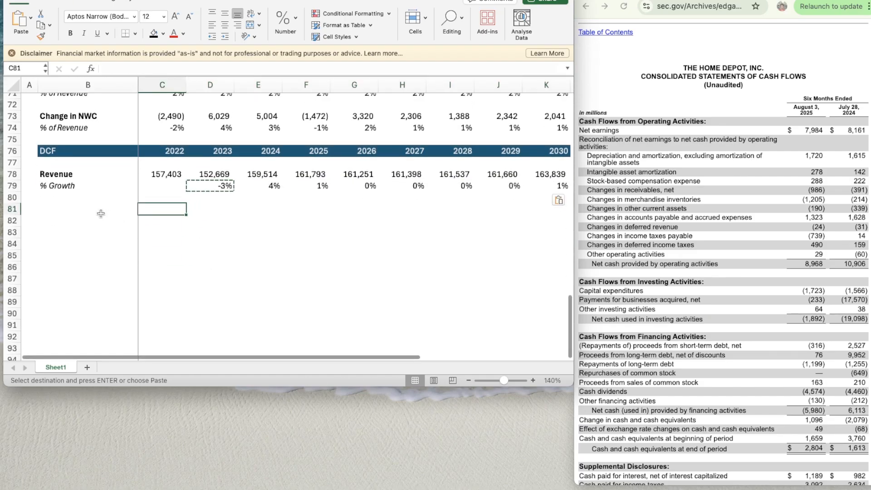
left_click(81, 202)
key("Down")
type("EBIT")
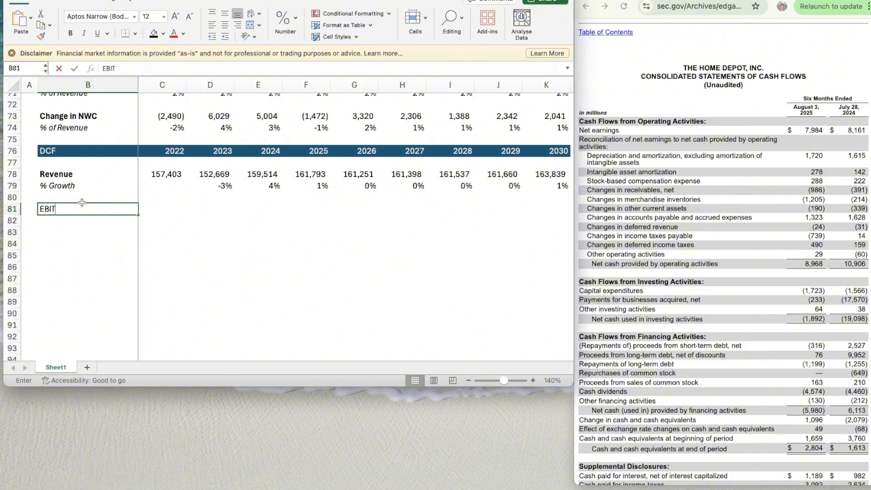
key("Return")
key("Up")
key("super+b")
- Add a "% of Revenue" label in B82 below EBIT and italicize the whole row
key("Down")
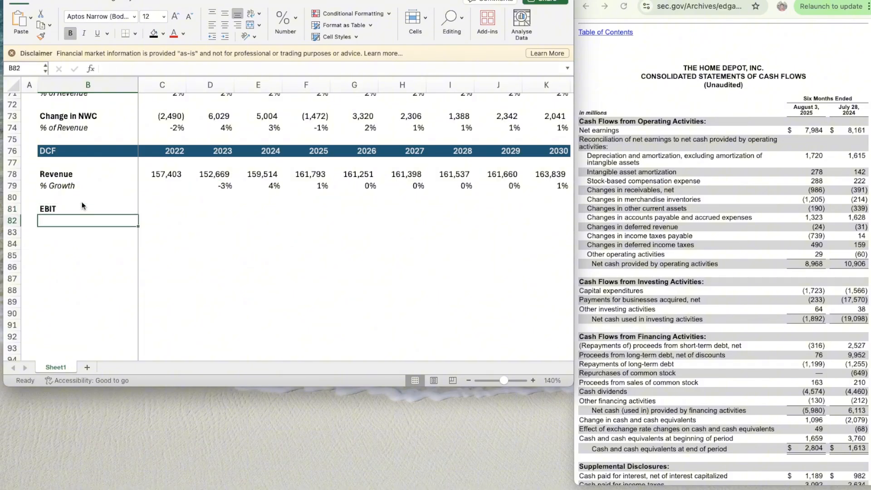
type("% of Revenue")
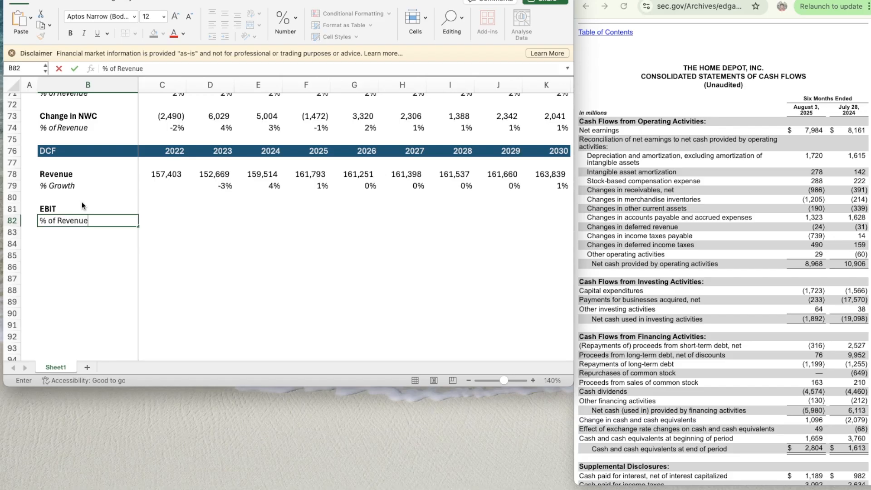
key("Return")
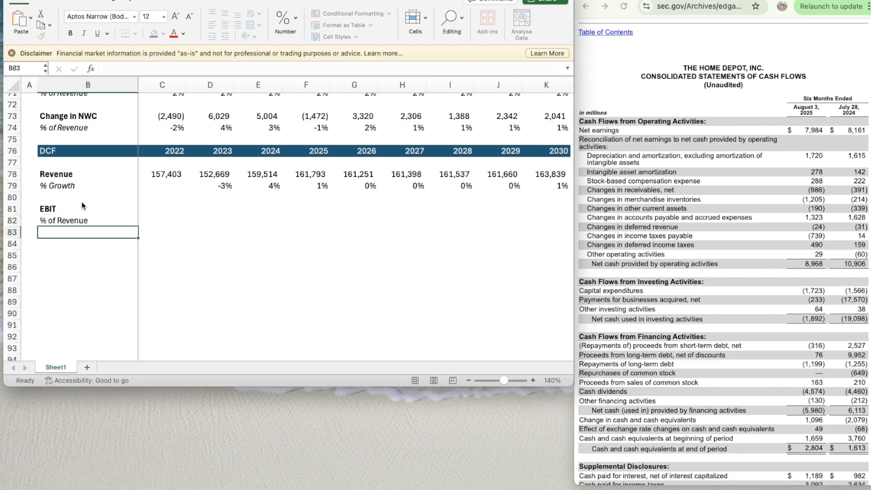
key("Up")
key("shift+space")
key("super+i")
key("Down")
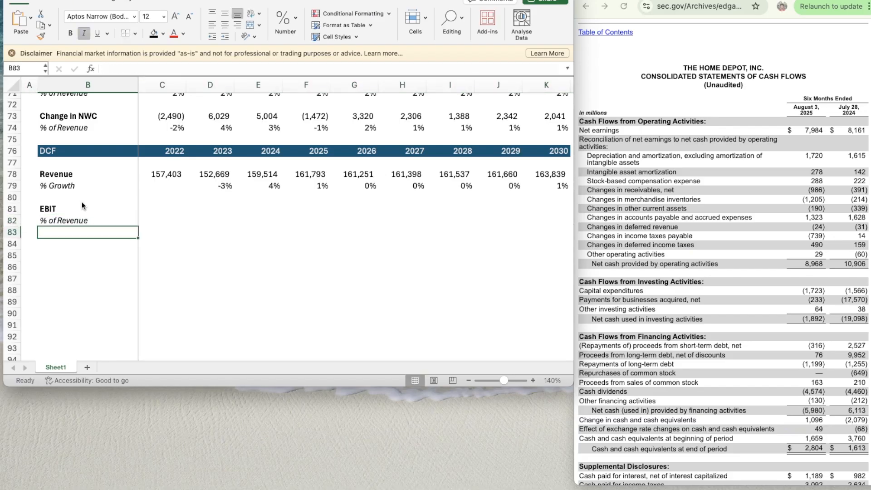
- Enter the scenario labels "Bear", "Base" and "Bull" in B83 through B85
key("Up")
key("Down")
type("Bear")
key("Return")
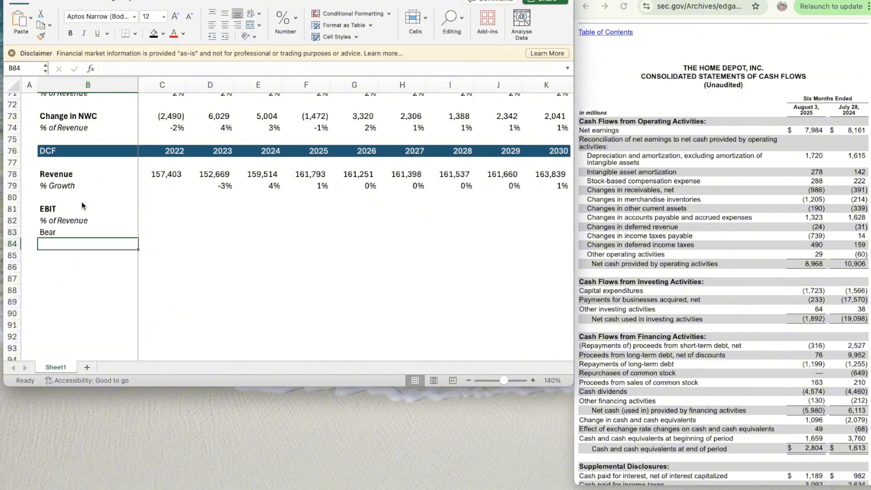
type("Base")
key("Return")
type("Bull")
key("Return")
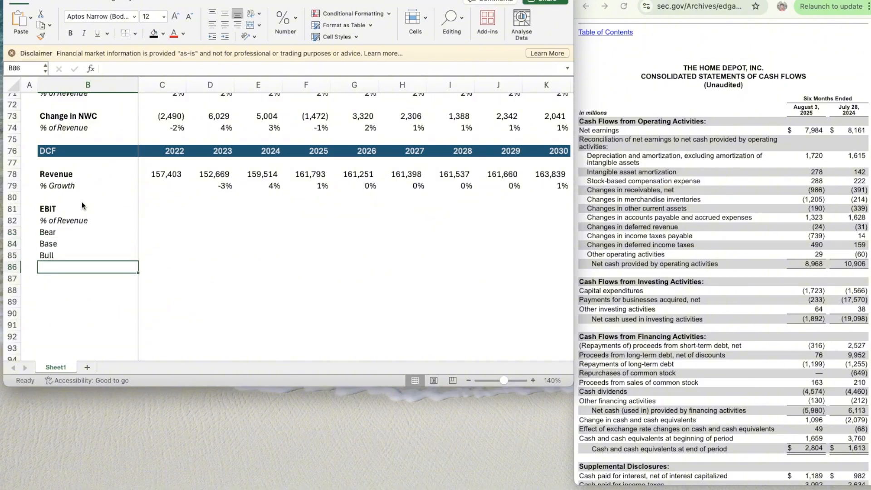
- Link the DCF's 2022 EBIT in C81 to the Income Statement's 2022 EBIT in C58
key("Right")
key("Right")
key("Up")
key("Up")
key("Left")
key("Left")
key("Up")
key("Right")
key("Up")
key("Up")
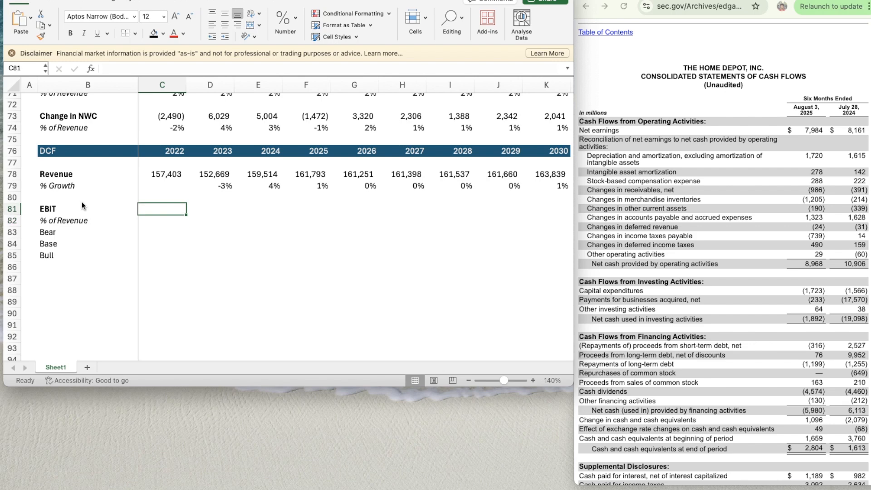
type("=")
scroll(151, 200, "up", 3)
scroll(151, 200, "up", 4)
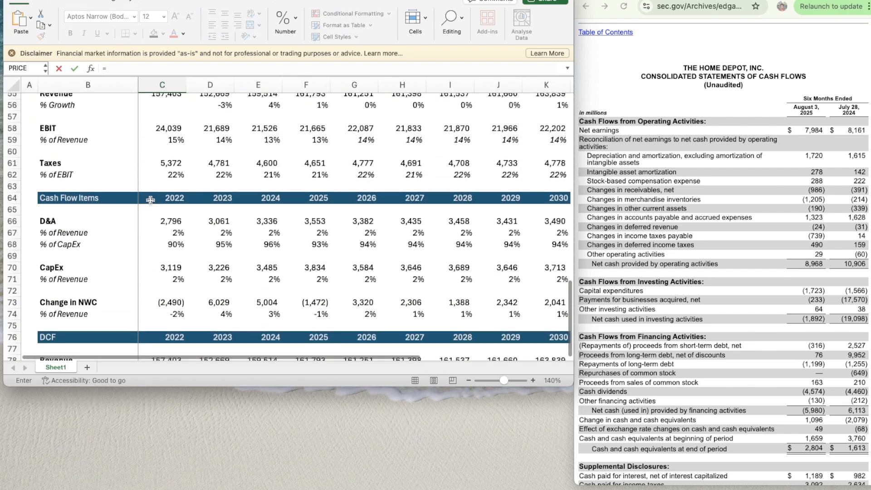
left_click(160, 137)
key("Return")
- Copy the linked 2022 EBIT formula across the DCF's EBIT row through 2025
key("Down")
key("Down")
key("Down")
key("Down")
key("Down")
key("Down")
key("Down")
key("Down")
key("Down")
key("Down")
key("Down")
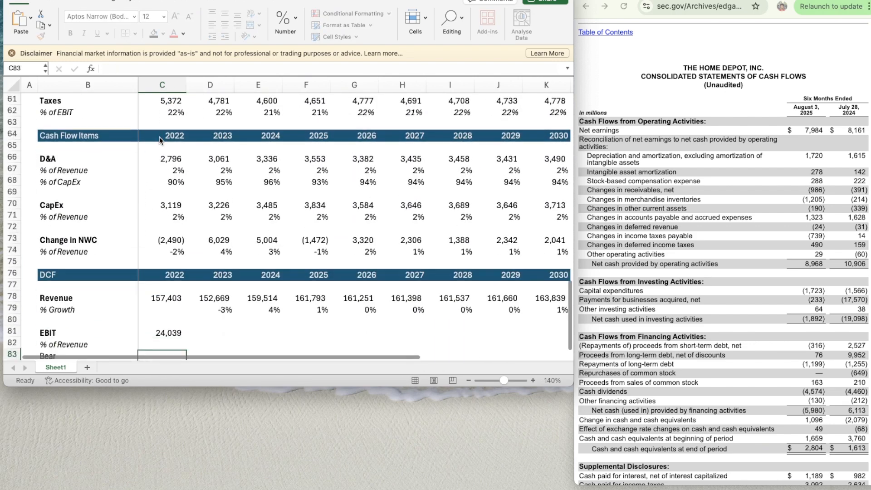
key("Up")
key("Up")
key("Up")
key("Up")
key("Up")
key("Up")
key("Up")
key("Up")
key("Up")
key("Up")
key("Up")
key("Up")
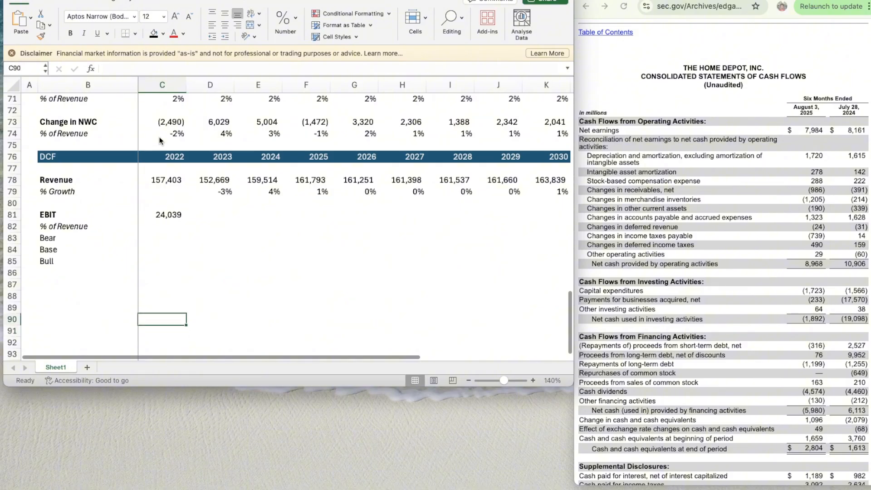
key("super+c")
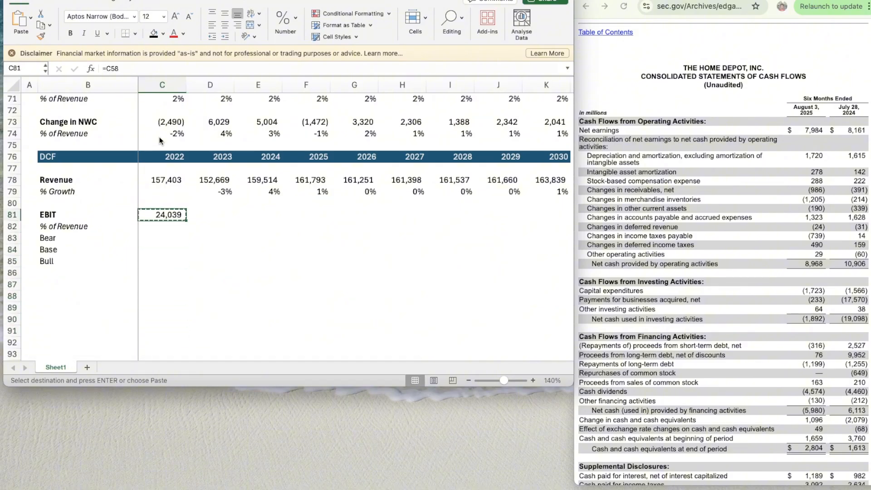
key("shift+Right")
key("shift+Right")
key("shift+Right")
key("shift+Right")
key("shift+Left")
key("super+v")
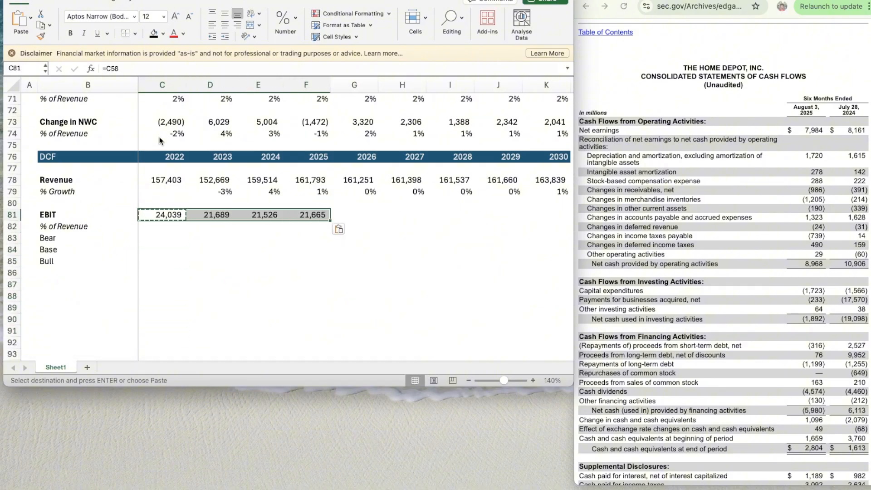
- Calculate 2022 EBIT as a percentage of revenue in C82 with =C81/C78
key("Right")
key("Right")
key("Right")
key("Right")
key("Down")
key("Left")
key("Left")
key("Left")
key("Left")
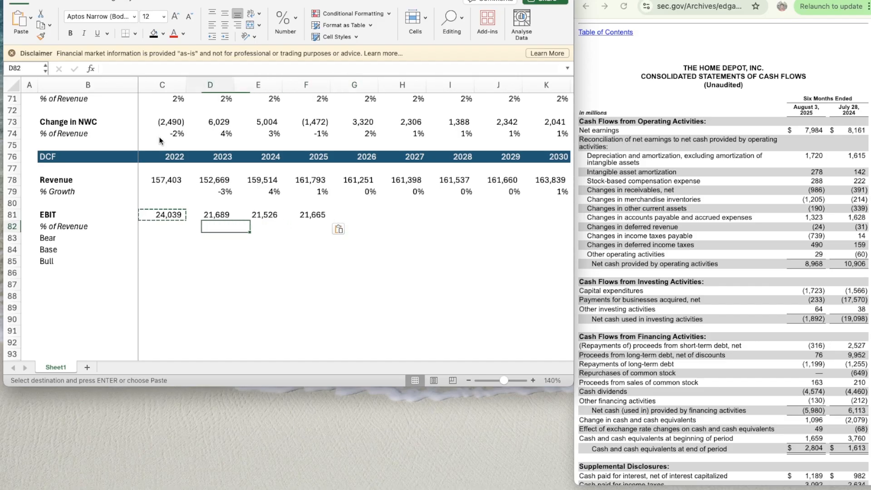
type("=")
key("Up")
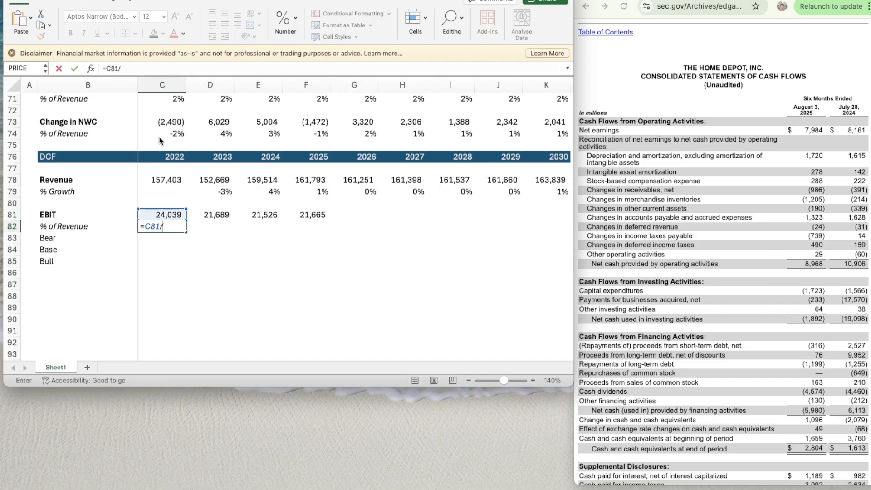
type("/")
key("Up")
key("Up")
key("Up")
key("Up")
key("Return")
- Apply the percentage format of the 2023 revenue growth cell D79 to the 2022 EBIT margin in C82
key("Right")
key("Up")
key("Up")
key("Up")
key("Up")
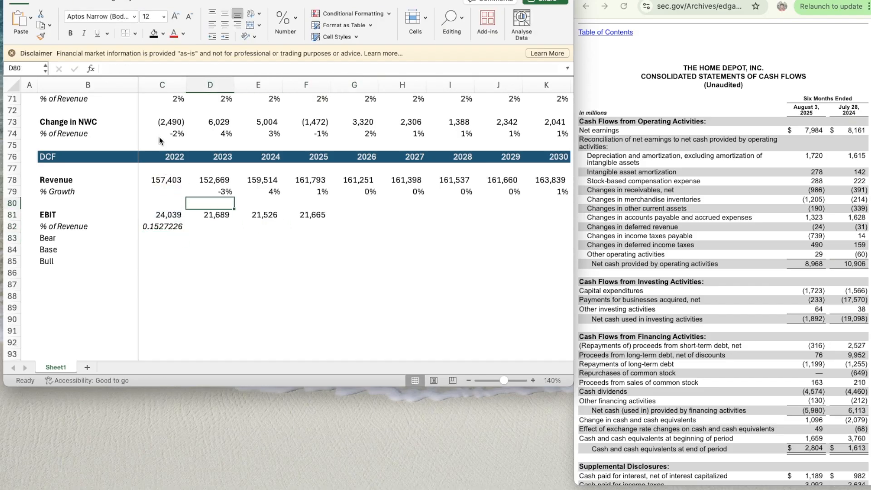
key("super+shift+c")
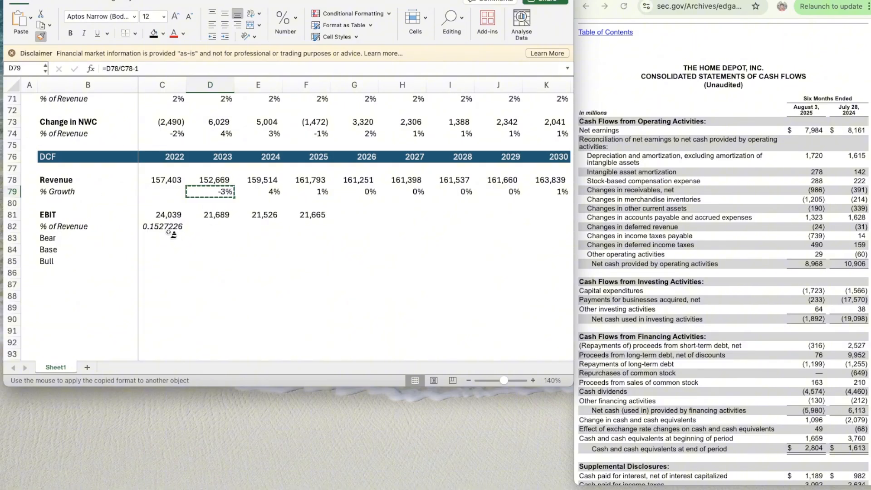
left_click(181, 222)
- Fill the 2022 EBIT margin formula across the % of Revenue row through 2025
key("super+c")
key("shift+Right")
key("shift+Right")
key("shift+Right")
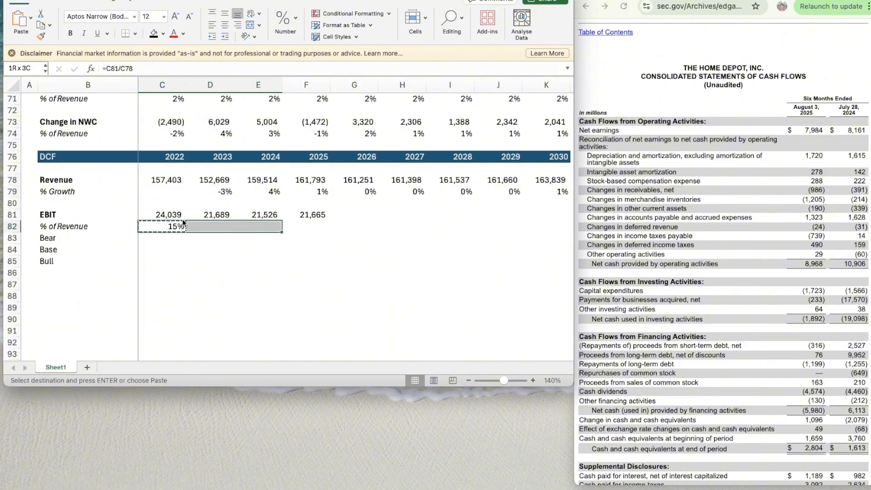
key("super+v")
key("Right")
key("Right")
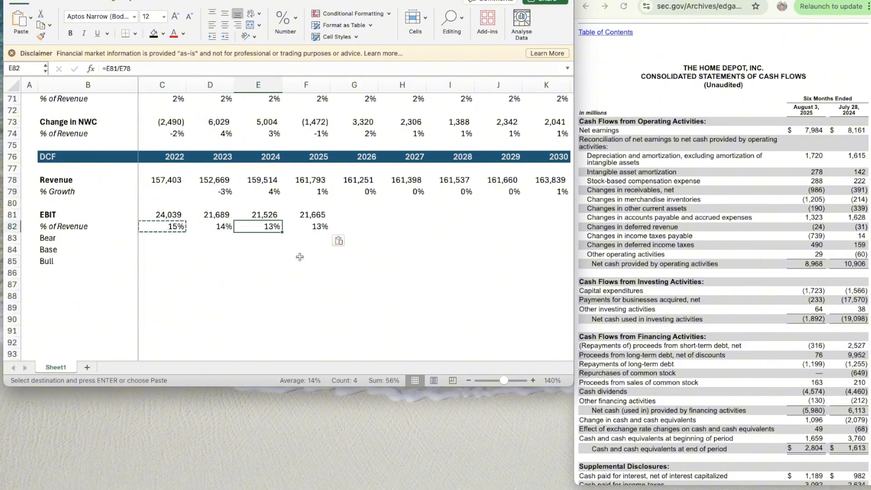
- Copy the Hardlines Bear, Base and Bull block G40:K42 into the EBIT scenario rows at G83:K85
scroll(300, 257, "up", 15)
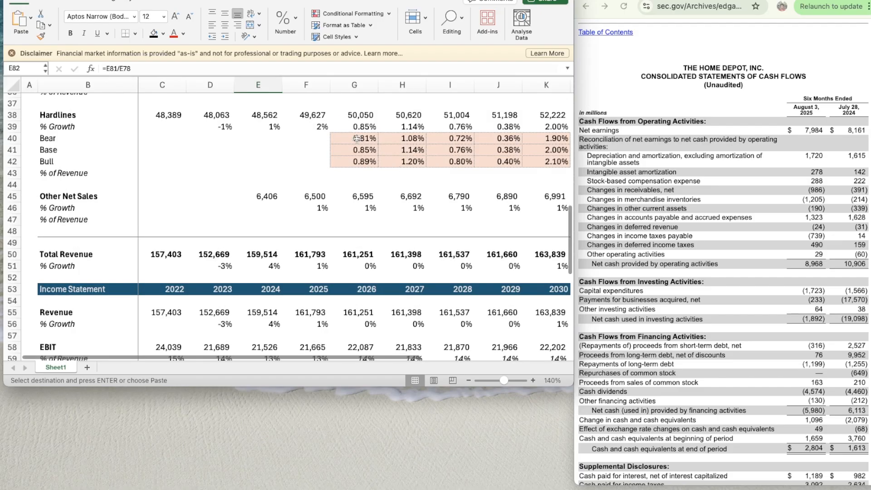
left_click(357, 139)
key("shift+Down")
key("shift+Down")
key("shift+Right")
key("shift+Right")
key("shift+Right")
key("shift+Right")
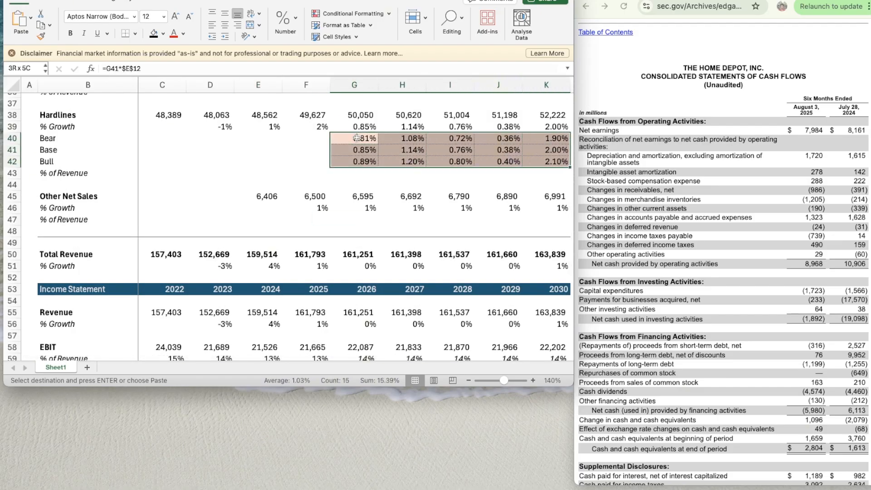
key("Down")
key("Down")
key("Down")
key("Down")
scroll(356, 137, "down", 10)
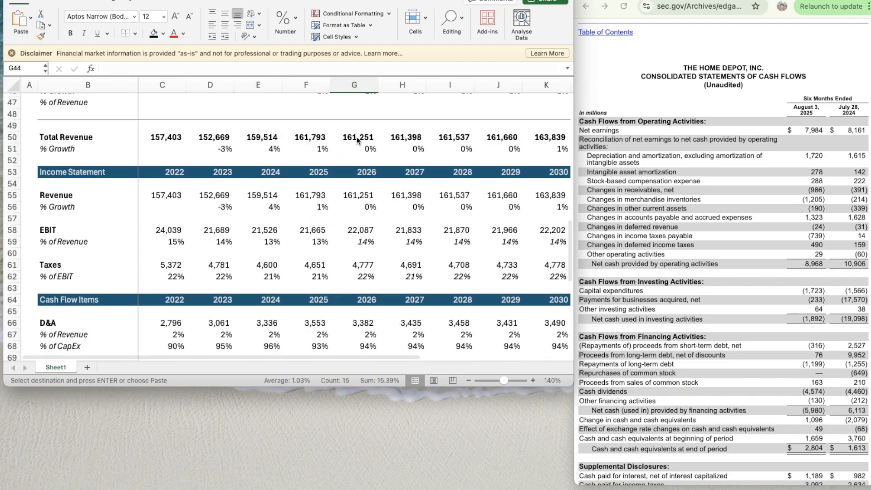
scroll(357, 137, "down", 3)
left_click(347, 180)
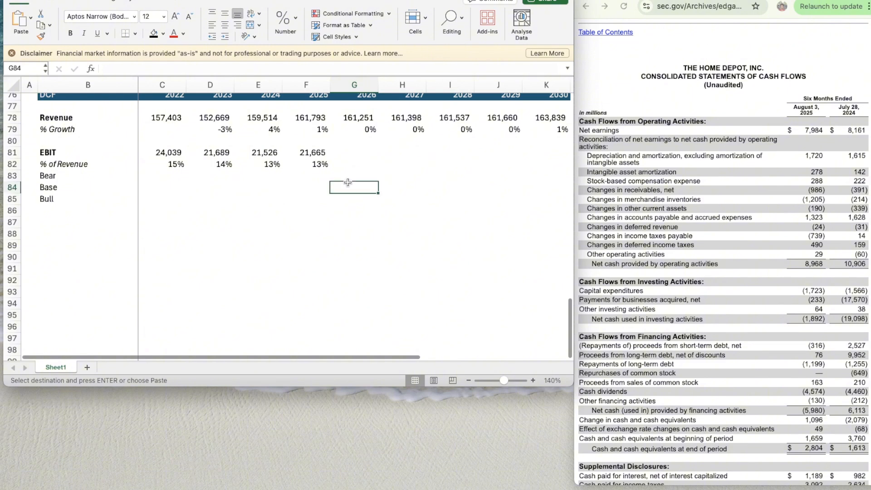
key("shift+Down")
key("shift+Down")
key("shift+Right")
key("shift+Right")
key("shift+Right")
key("shift+Right")
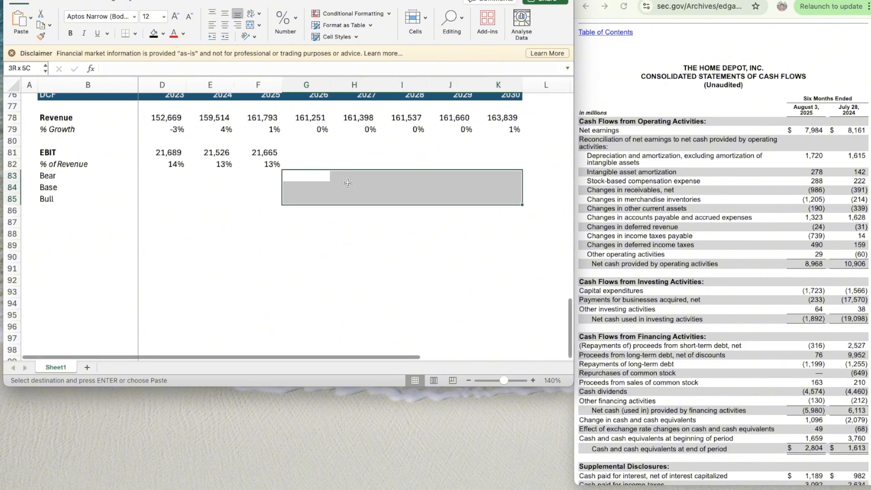
key("ctrl+v")
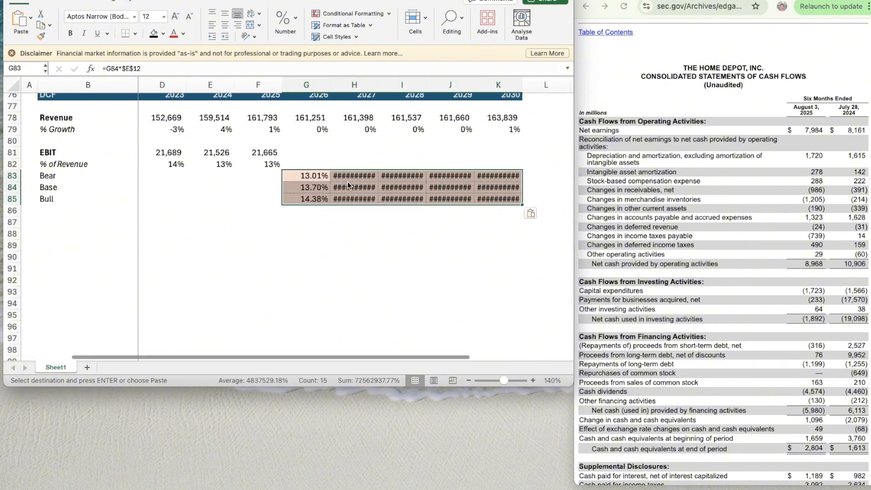
key("Left")
key("Right")
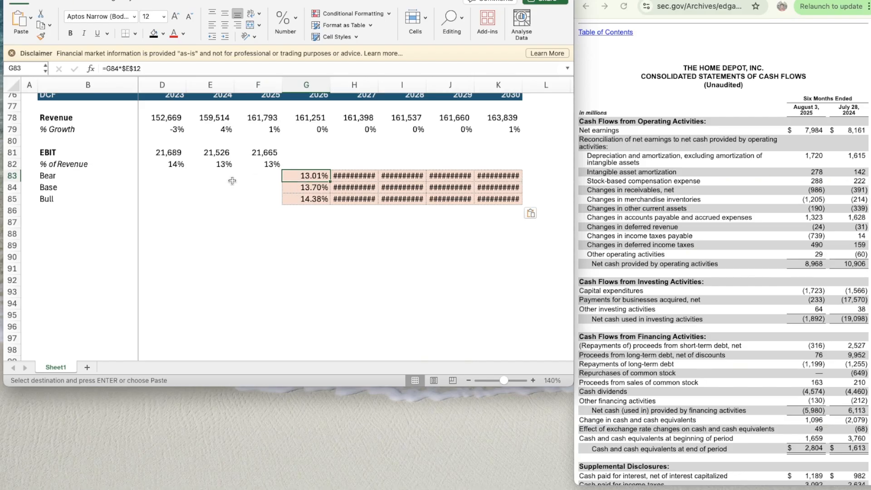
- Review the historical EBIT margins and set the EBIT Base assumption in G15 to 14%
scroll(232, 181, "left", 1)
scroll(232, 180, "up", 6)
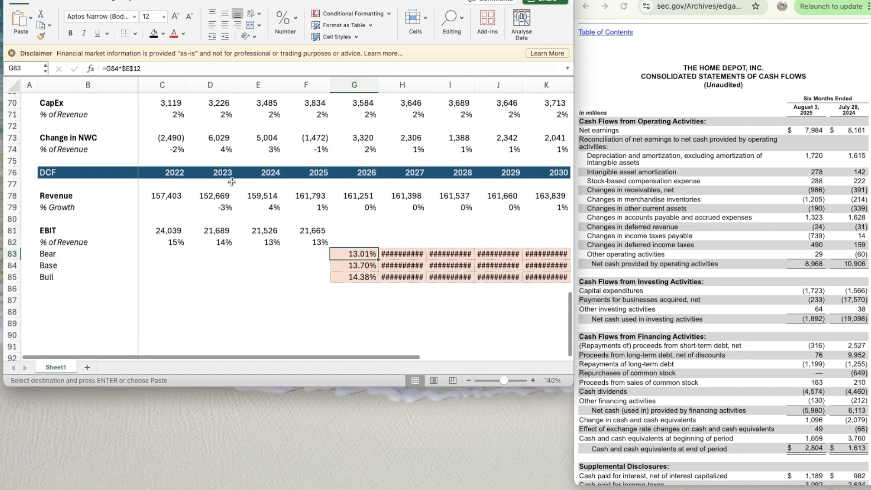
left_click(194, 245)
key("Right")
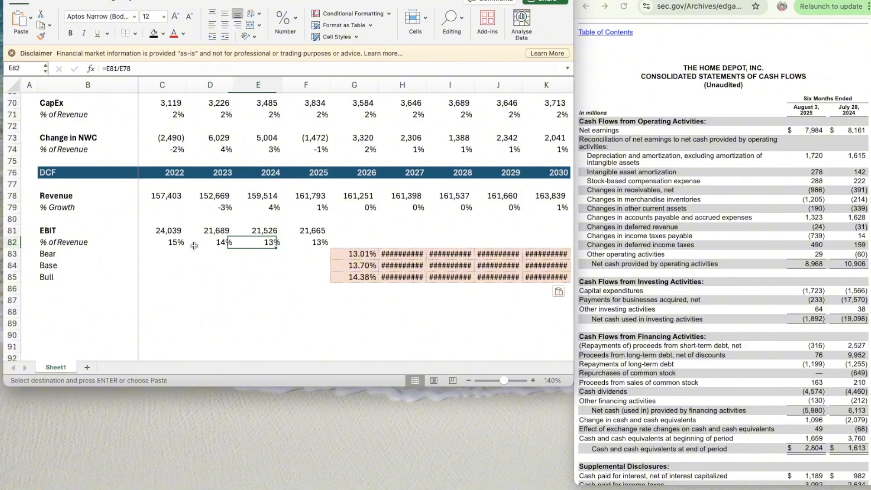
key("Right")
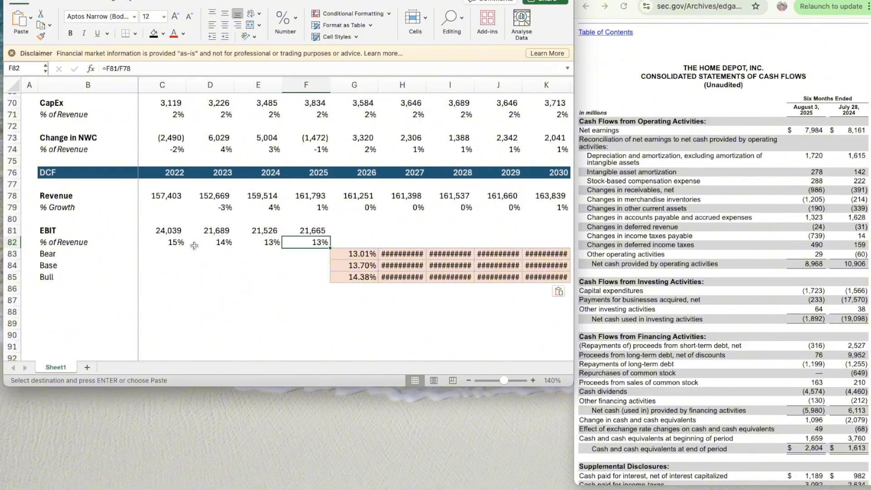
scroll(247, 235, "up", 15)
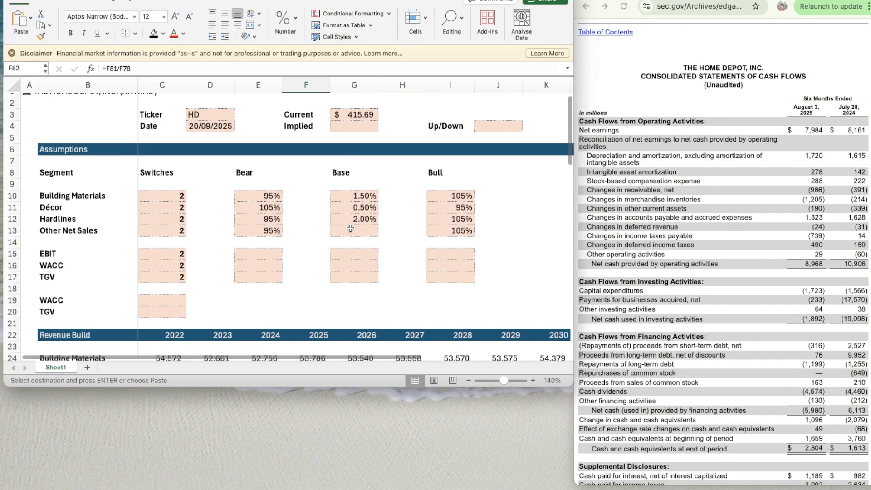
left_click(351, 254)
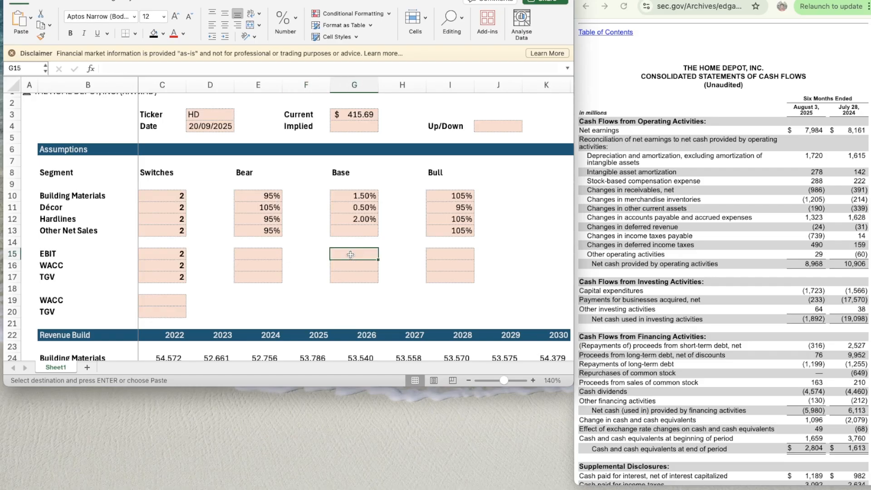
type("14")
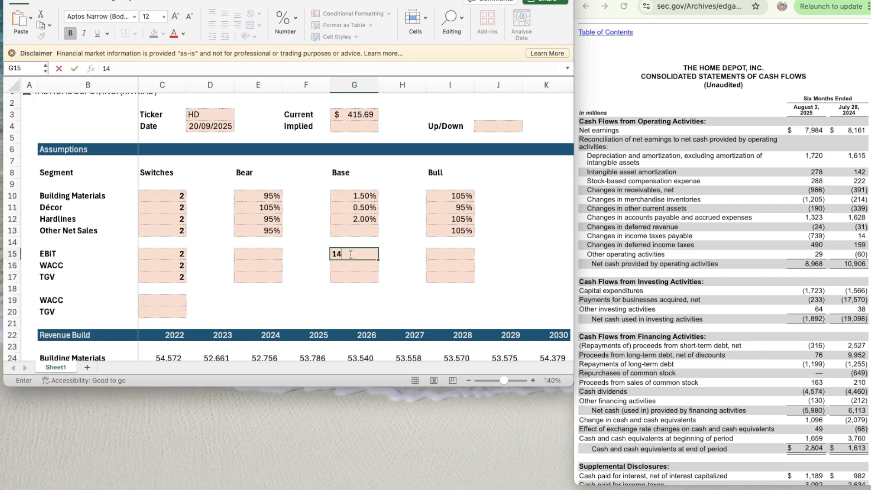
key("ctrl+Return")
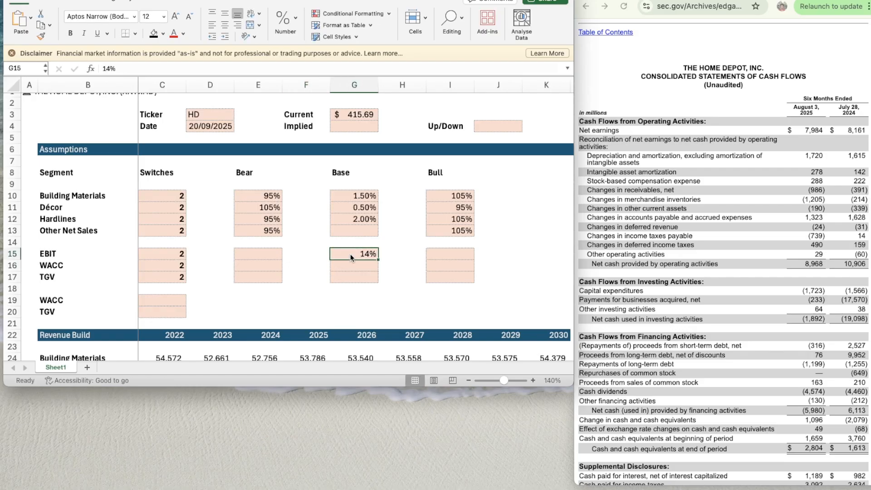
- Copy the 95% Bear factor from Other Net Sales into the EBIT Bear assumption in E15
key("Left")
key("Left")
key("Up")
key("Up")
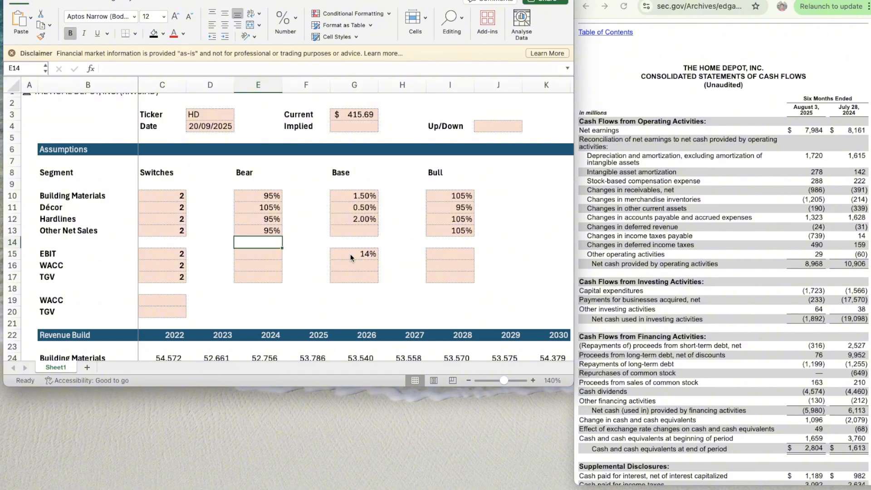
key("super+c")
key("Down")
key("Down")
key("super+v")
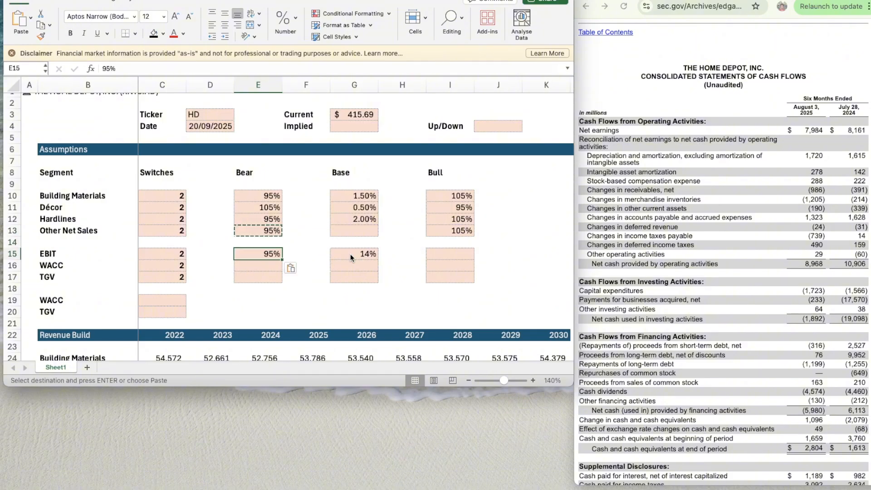
- Copy the 105% Bull factor from Other Net Sales into the EBIT Bull assumption in I15
key("Right")
key("Right")
key("Right")
key("Right")
key("Up")
key("Up")
key("super+c")
key("Down")
key("Down")
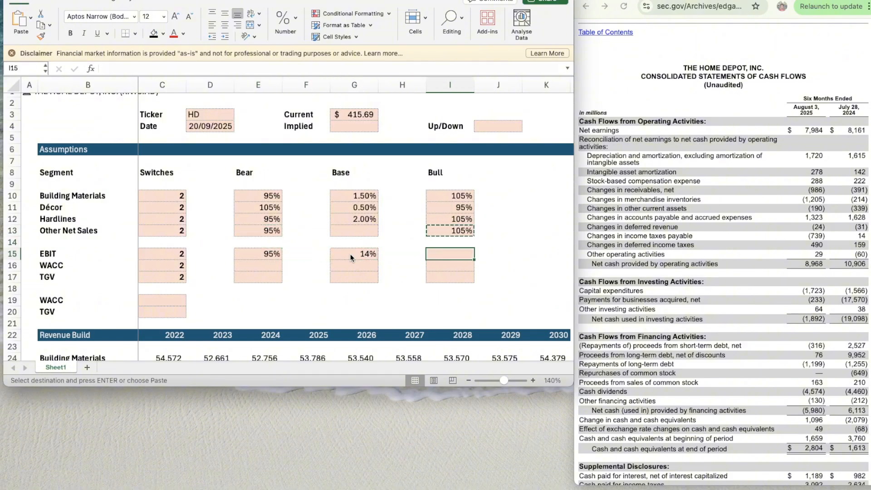
key("super+v")
- Link the 2030 Base EBIT margin in K84 to the EBIT Base assumption in G15
key("Down")
key("Down")
scroll(379, 333, "down", 3)
scroll(380, 334, "down", 20)
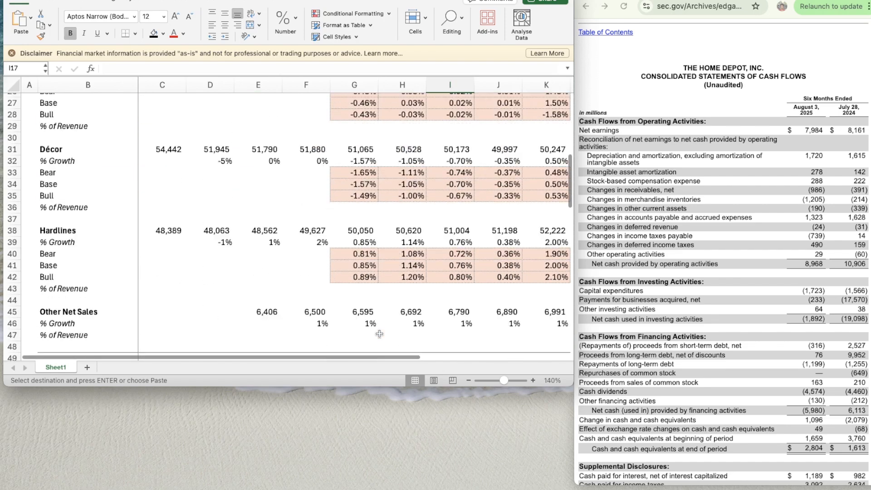
scroll(379, 333, "up", 5)
scroll(379, 334, "up", 2)
scroll(379, 334, "right", 1)
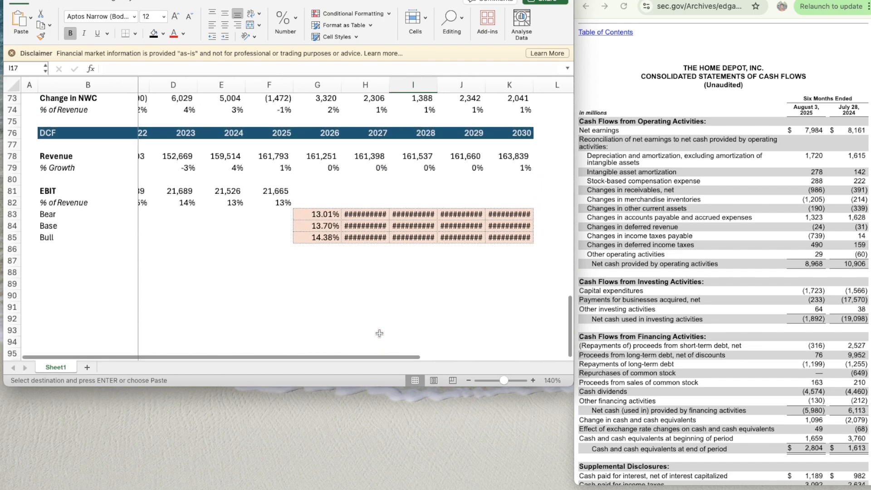
left_click(508, 235)
type("=")
scroll(473, 220, "up", 20)
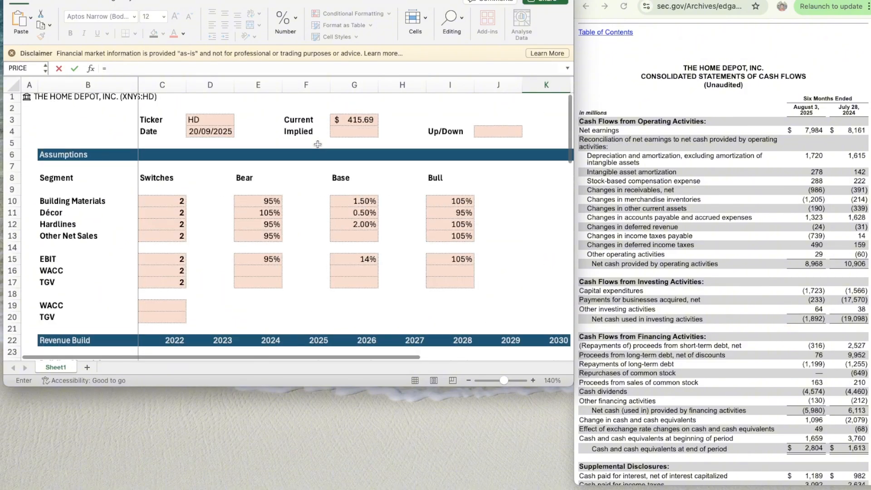
left_click(340, 258)
key("Return")
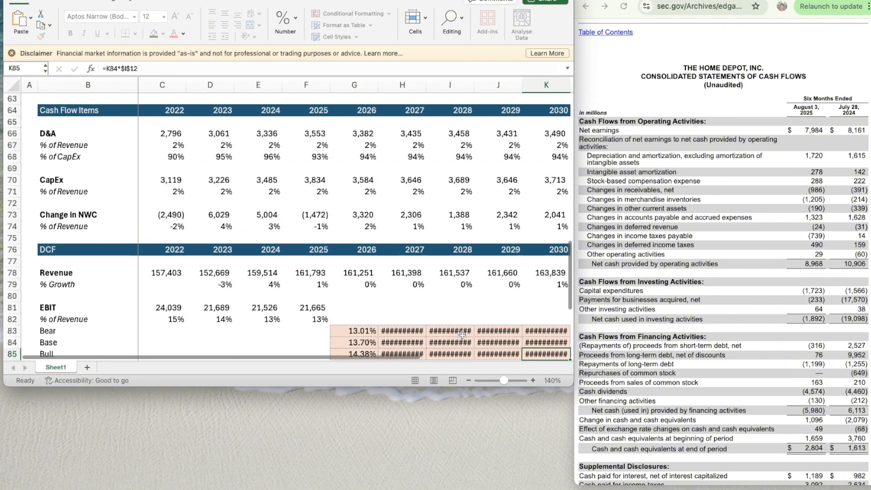
- Format the Bear, Base and Bull EBIT margins in G83:K85 as percentages with two decimal places
scroll(462, 335, "down", 3)
left_click(505, 278)
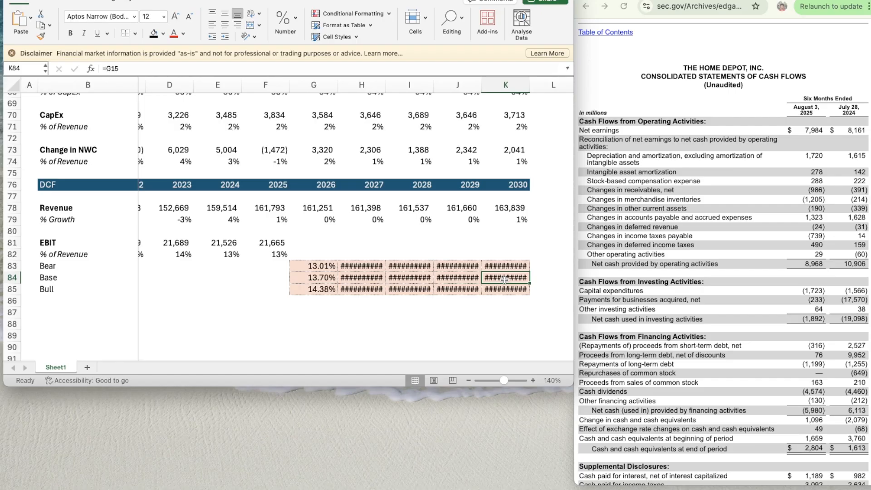
key("Left")
key("Left")
key("Left")
key("Left")
key("shift+Up")
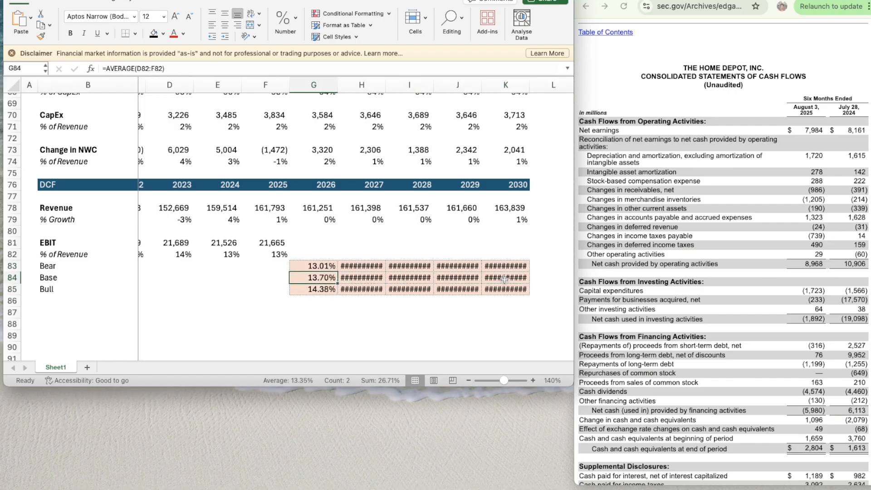
key("shift+Down")
key("shift+Right")
key("shift+Right")
key("shift+Right")
key("shift+Right")
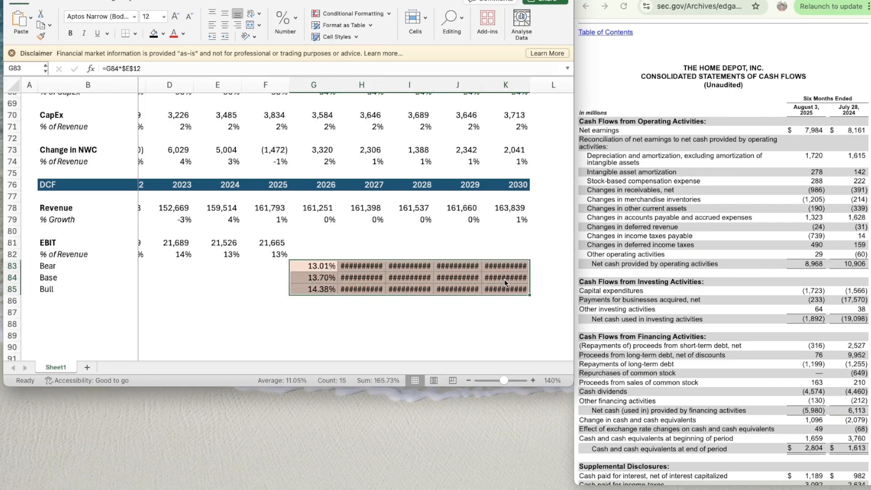
key("super+1")
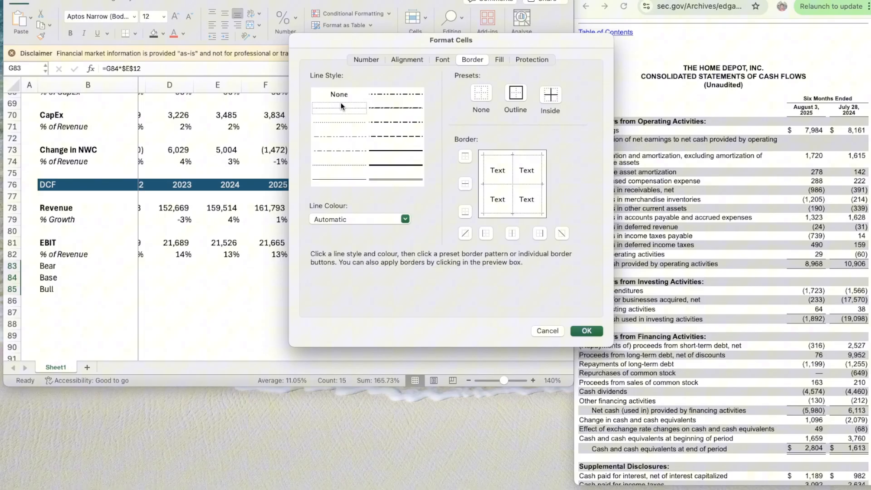
left_click(380, 63)
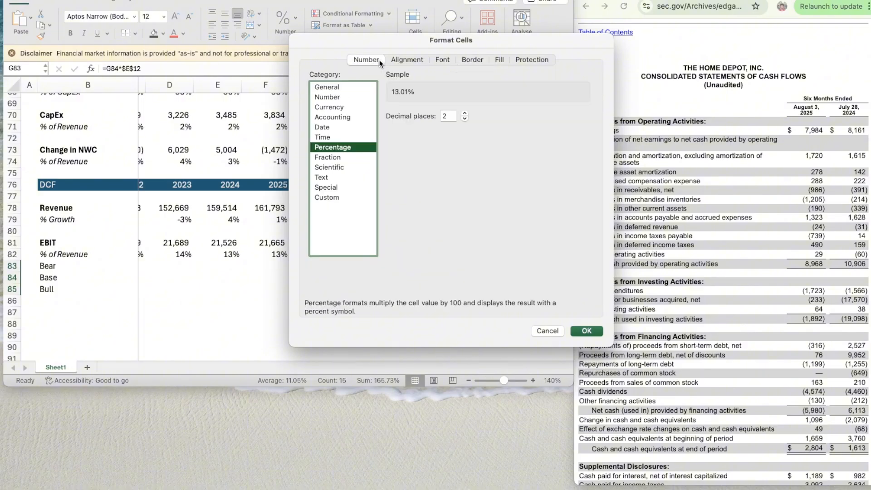
left_click(578, 331)
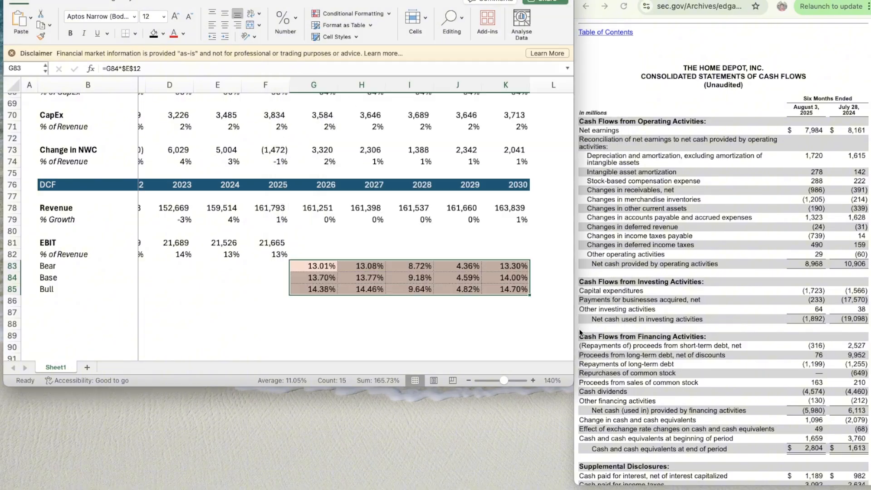
- Compare the Base EBIT margin formulas in G84, H84 and I84 to check how they reference the 2030 margin
left_click(393, 247)
scroll(347, 297, "down", 2)
scroll(347, 297, "left", 1)
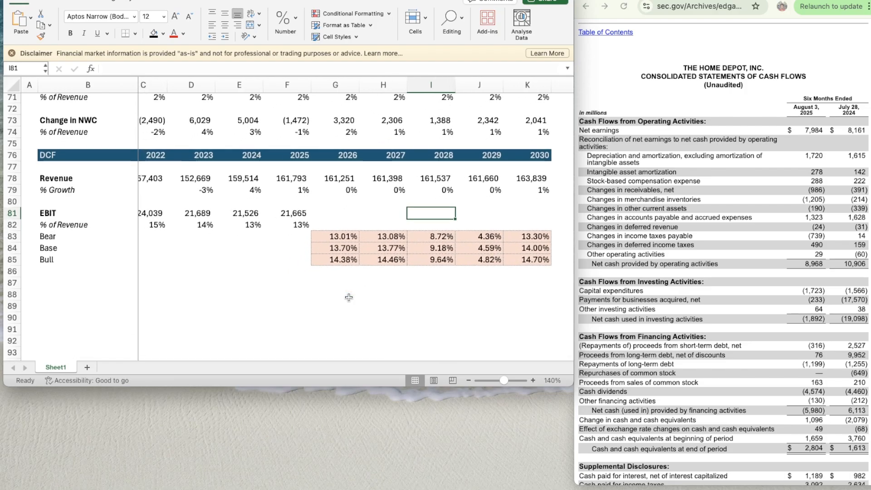
left_click(382, 249)
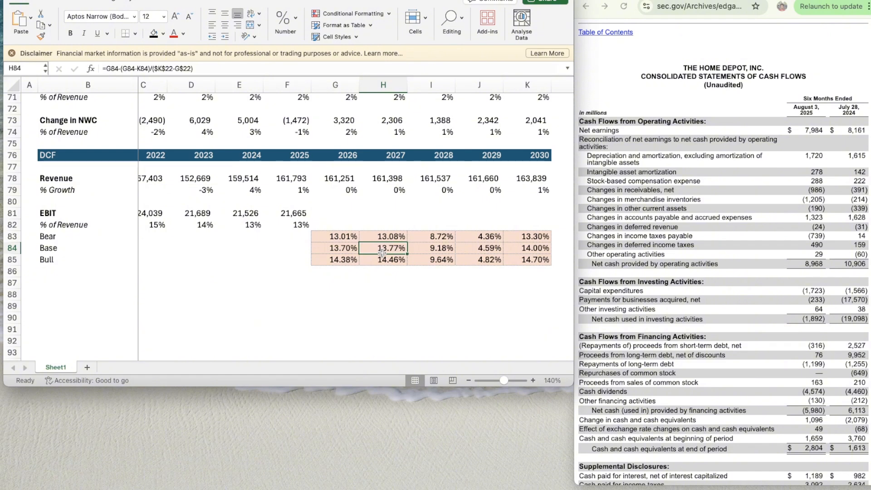
key("Right")
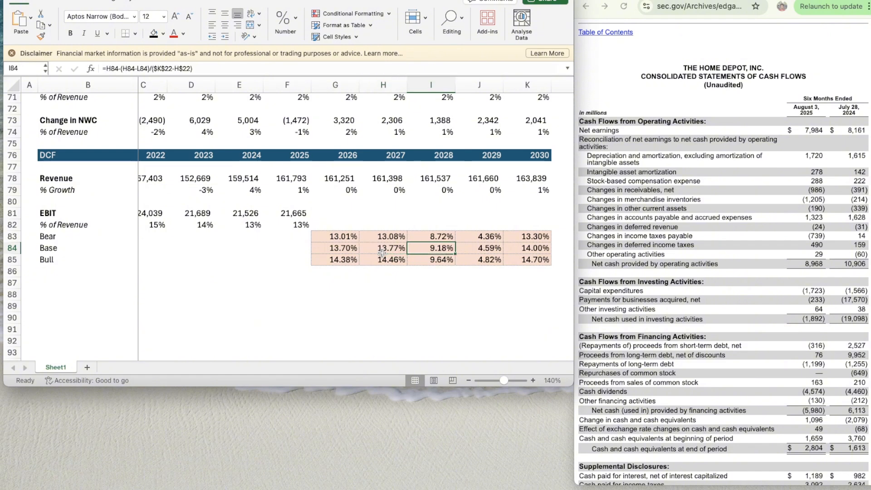
key("Left")
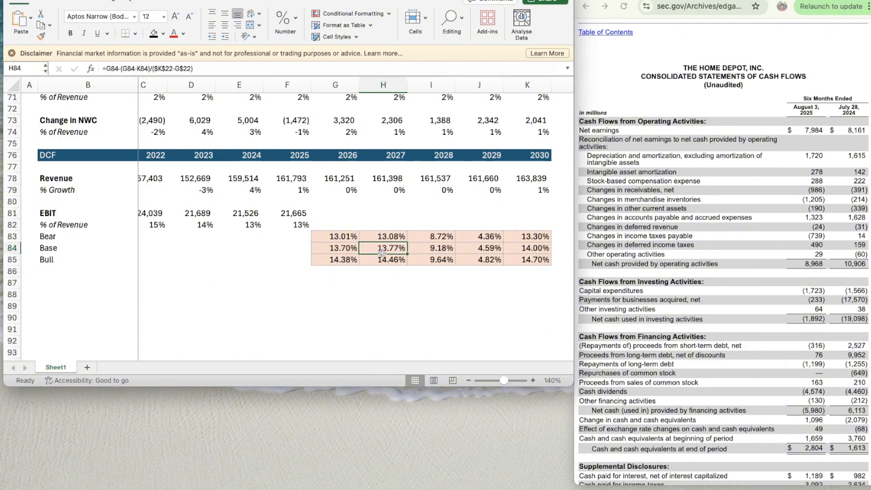
key("Right")
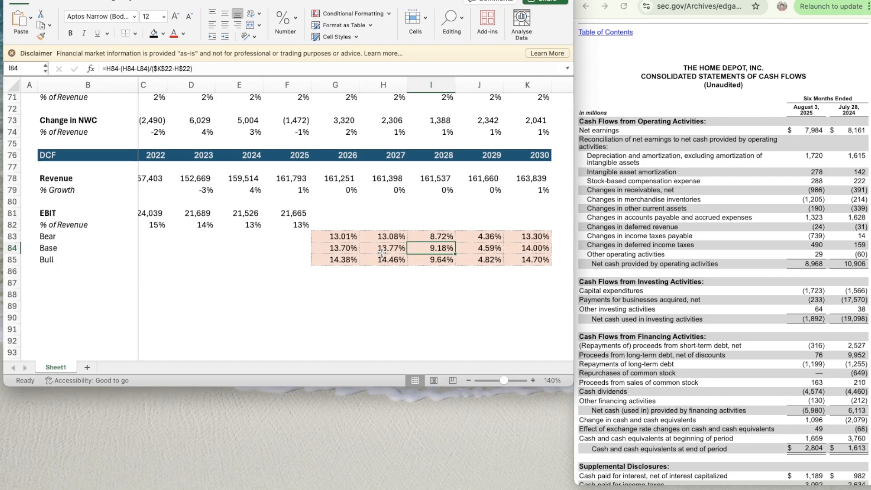
key("Left")
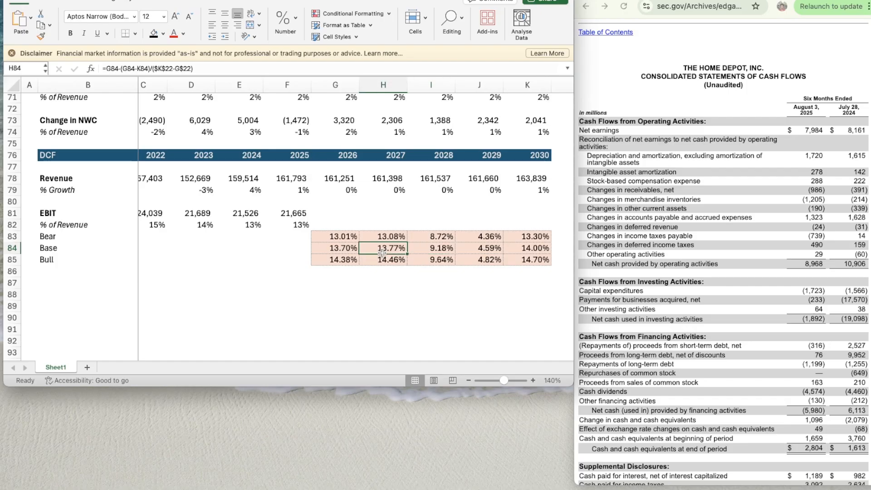
key("Left")
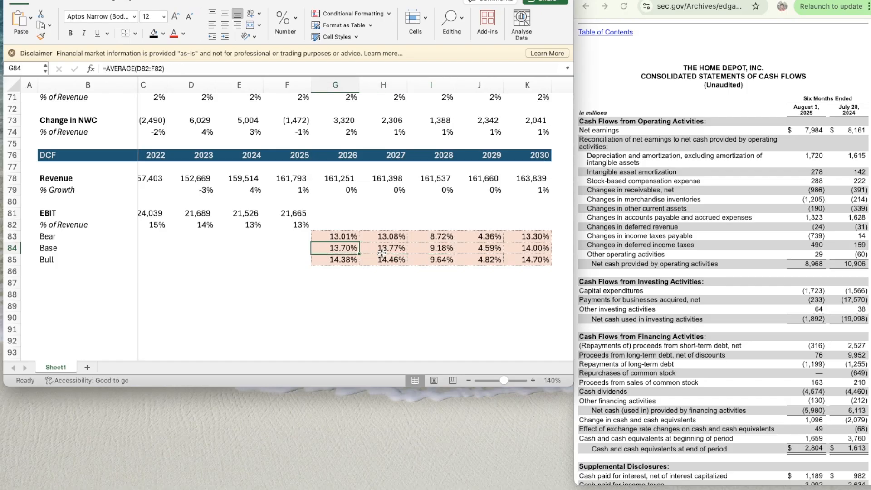
key("Right")
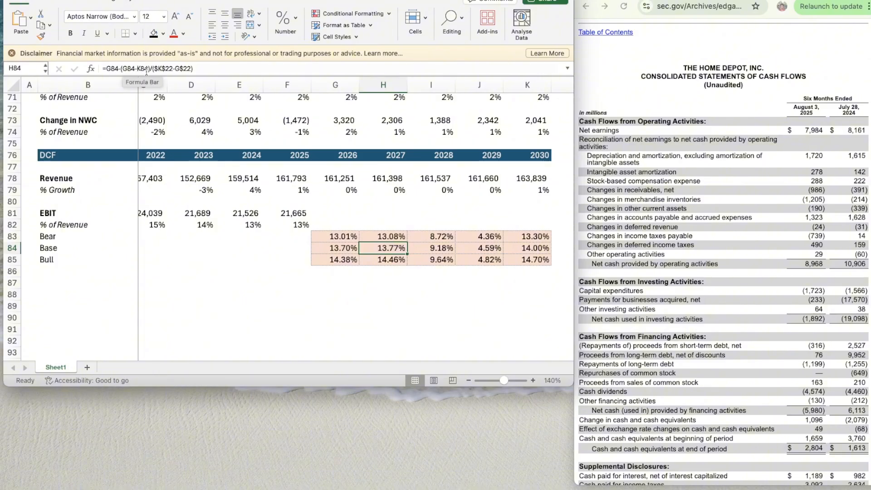
- Correct the 2028 Base EBIT margin formula in I84 so that it subtracts $K$84 instead of L84
key("Right")
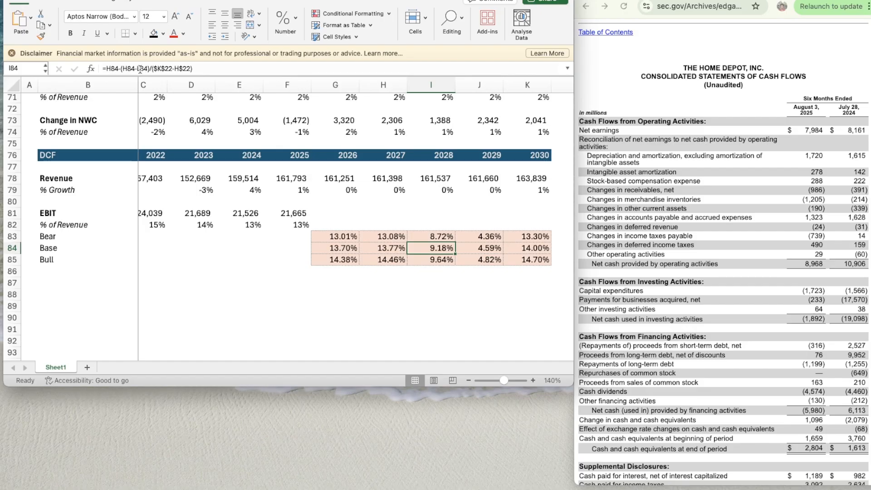
left_click(140, 69)
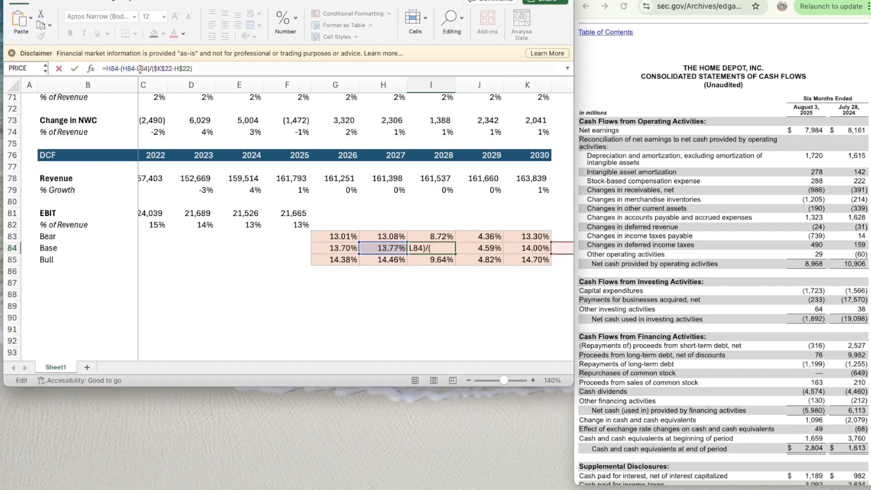
key("BackSpace")
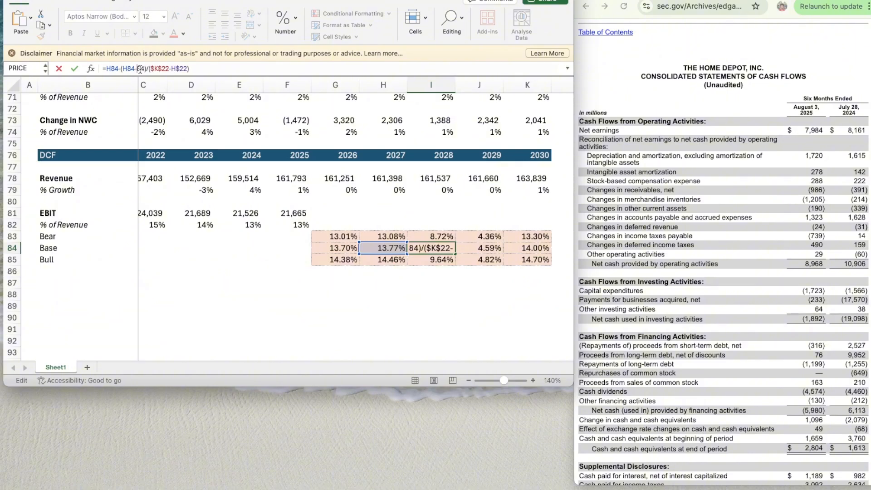
type("K")
key("Left")
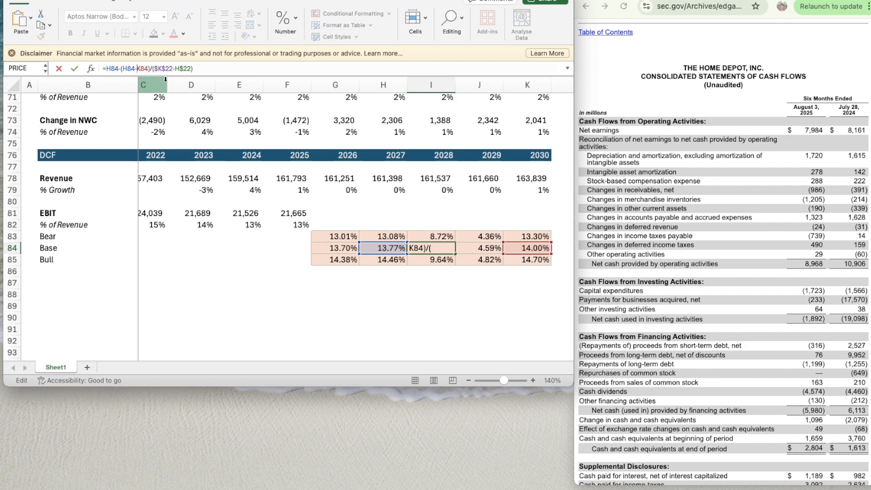
type("$")
key("Right")
type("$")
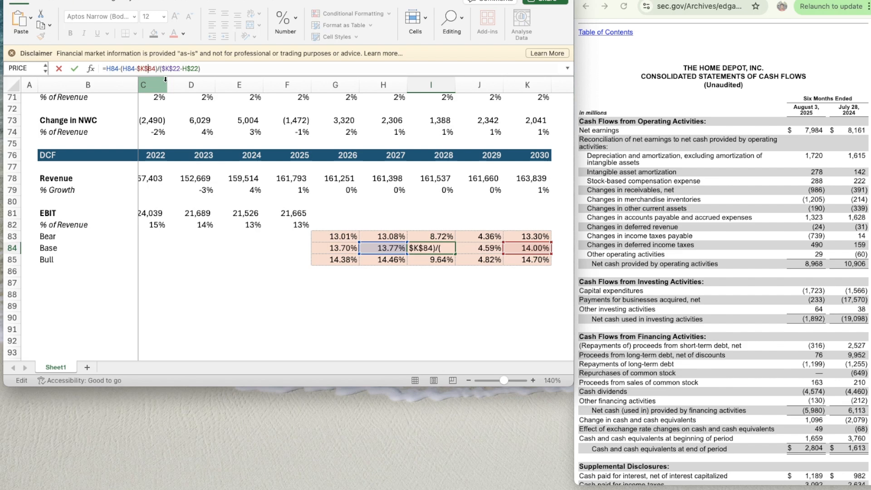
key("ctrl+Return")
- Make the K84 reference in the 2027 Base EBIT margin formula in H84 absolute as $K$84
key("Left")
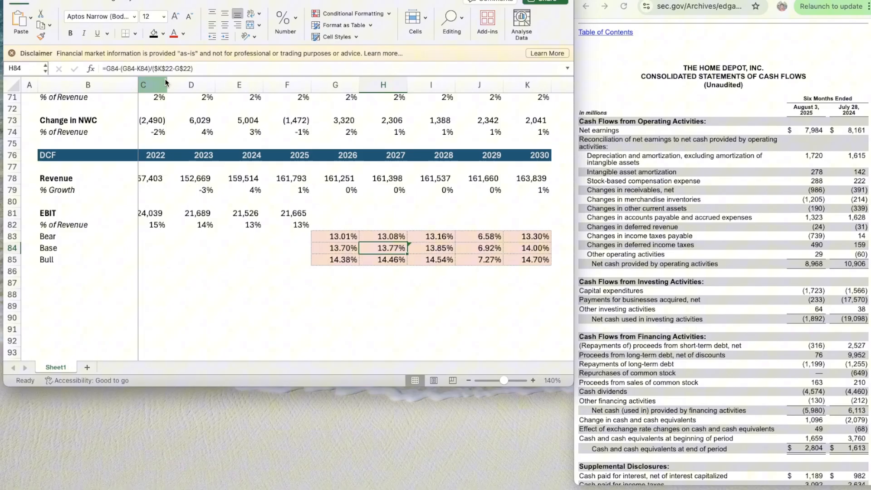
left_click(139, 68)
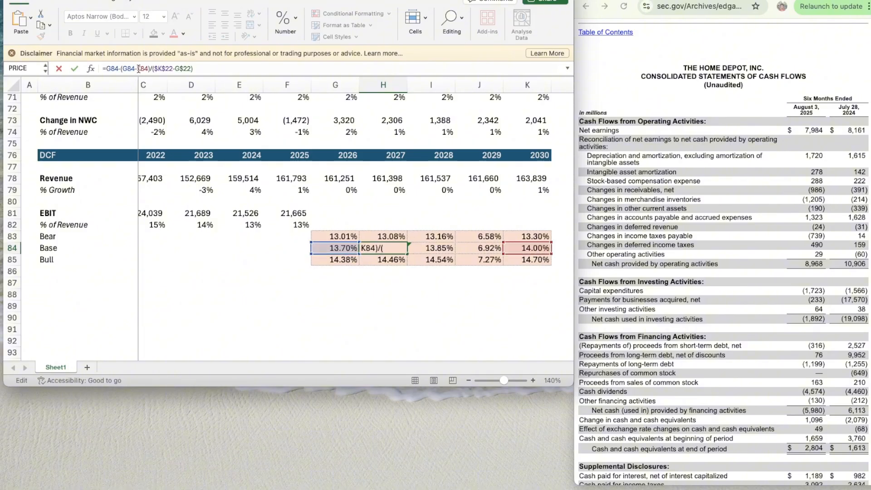
key("F4")
key("ctrl+Return")
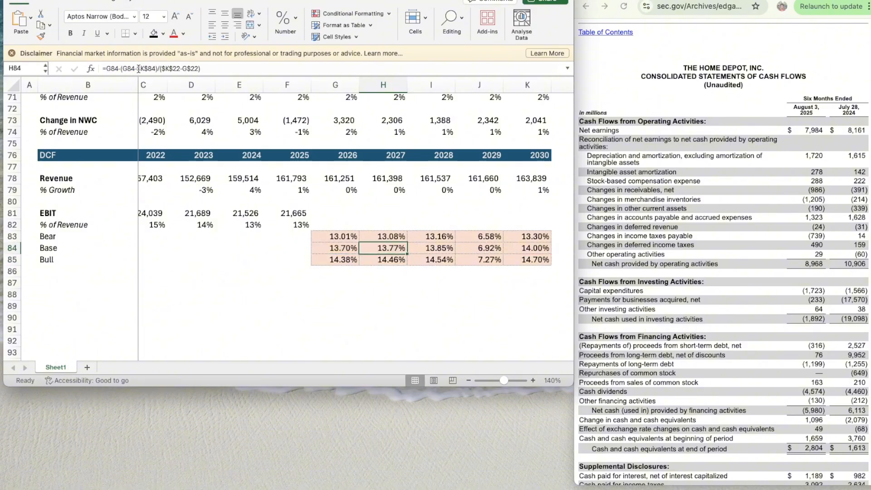
key("shift+Right")
key("shift+Right")
key("Delete")
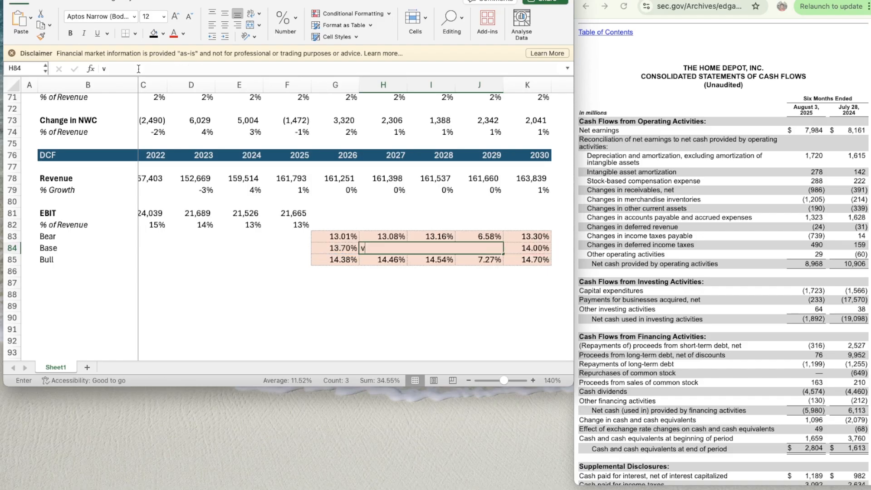
type("v")
key("Escape")
key("Down")
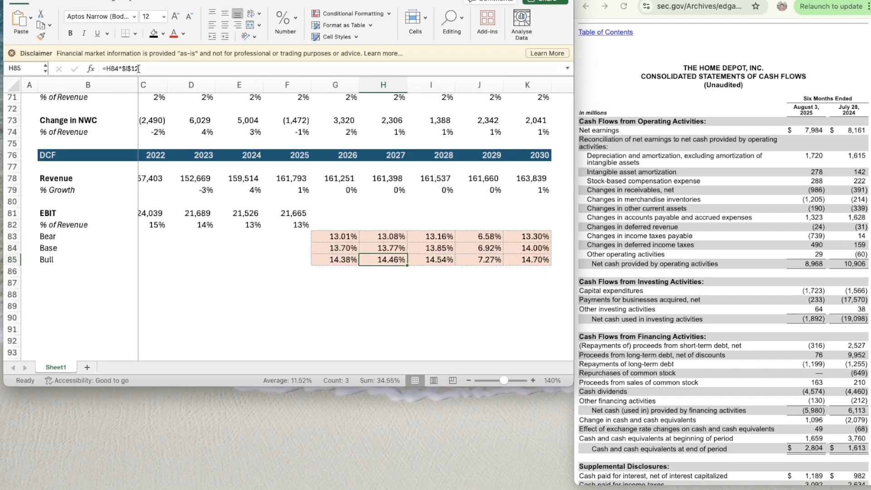
- Copy the 2027 Base EBIT margin formula from H84 across to 2028 and 2029 in I84:J84
key("Up")
key("super+c")
key("shift+Right")
key("shift+Right")
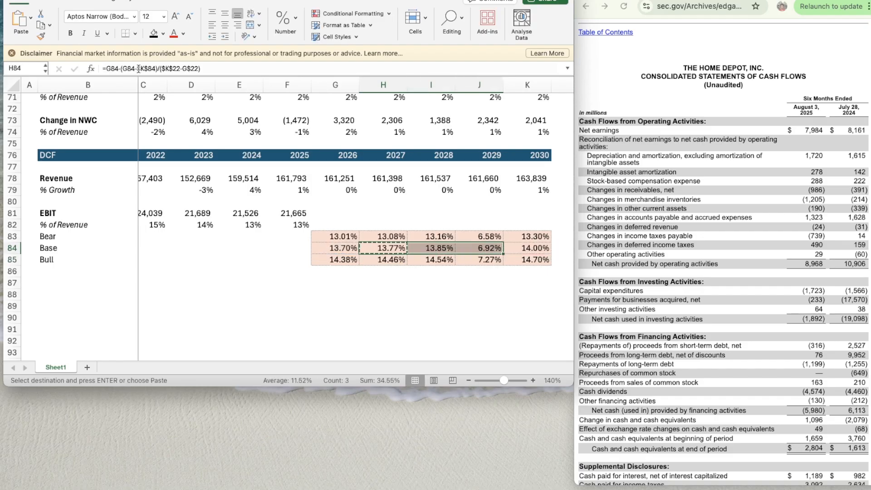
key("super+v")
key("Down")
key("Left")
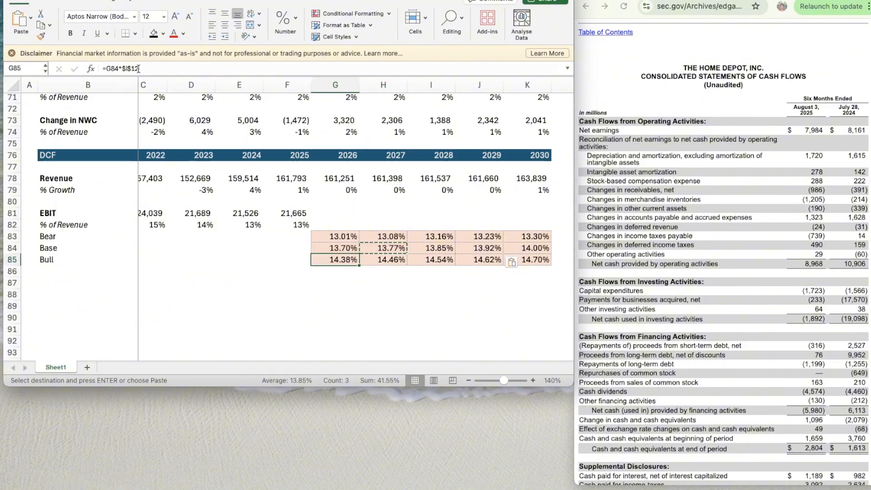
- Make the K41 reference in the 2027 Hardlines Base growth formula in H41 absolute as $K$41
scroll(361, 191, "up", 10)
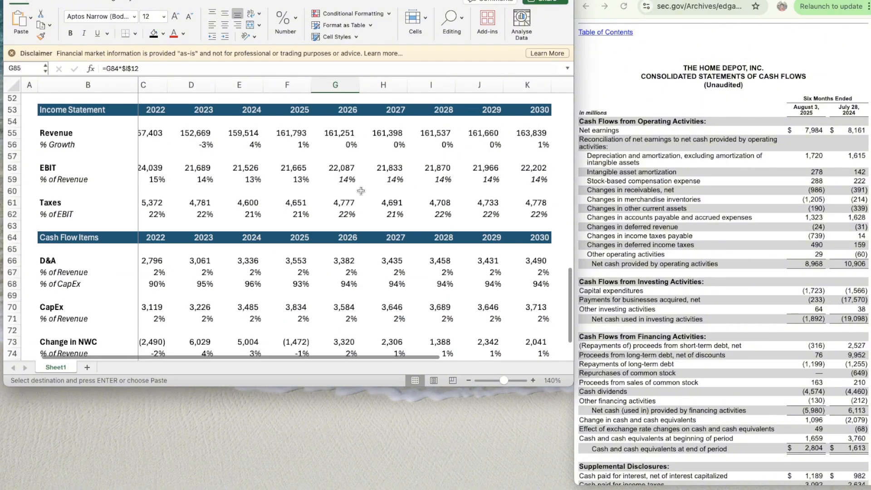
scroll(361, 190, "up", 3)
left_click(367, 191)
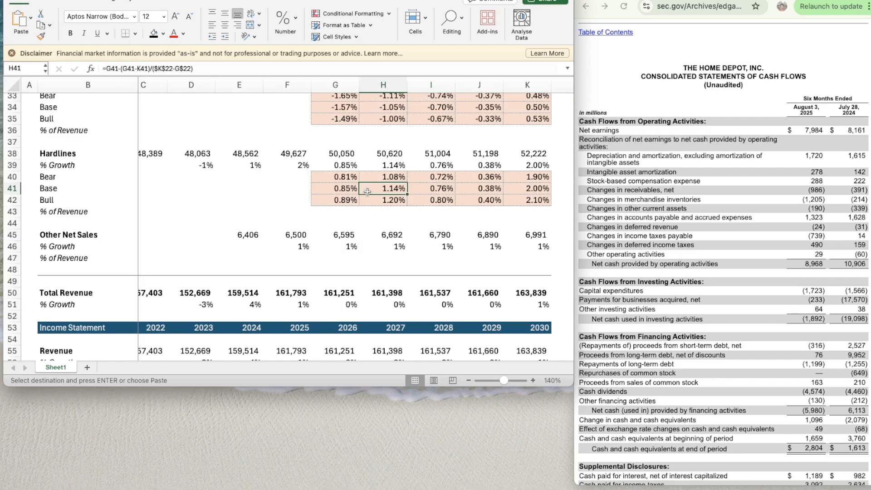
left_click(137, 68)
key("F4")
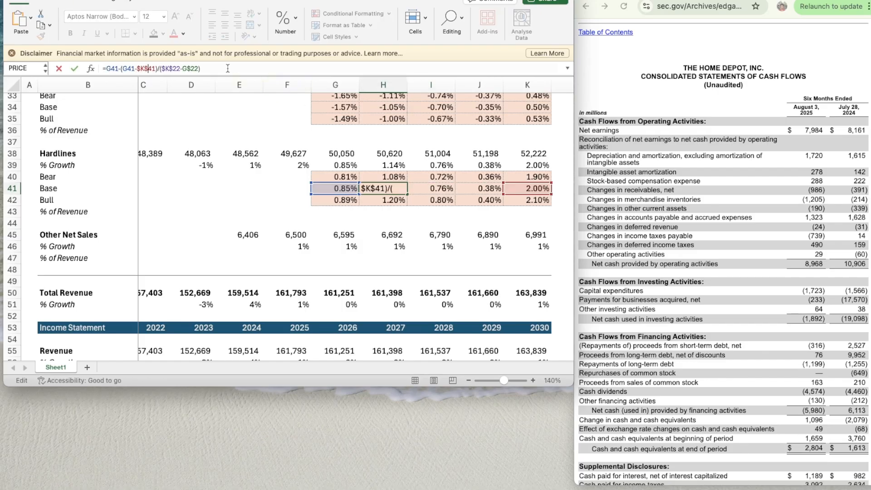
key("Return")
- Copy the Hardlines Base growth formula from H41 across to 2028 and 2029 in I41:J41
key("ctrl+c")
key("Right")
key("shift+Right")
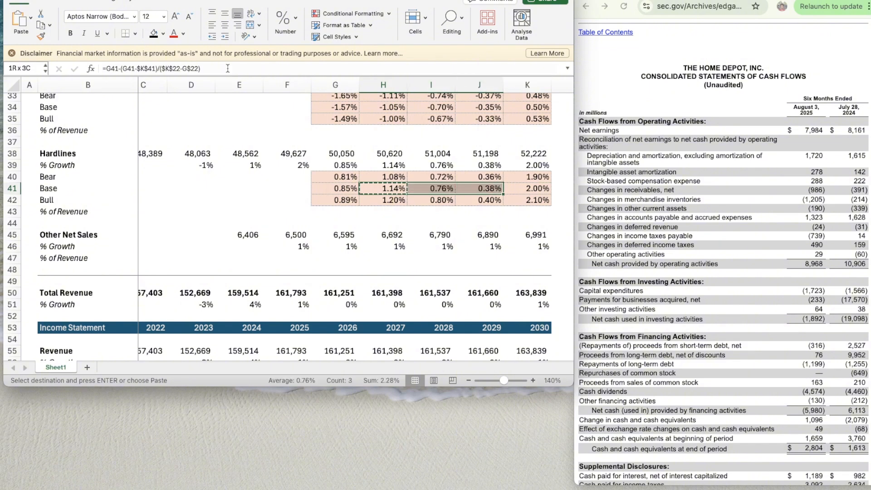
key("ctrl+v")
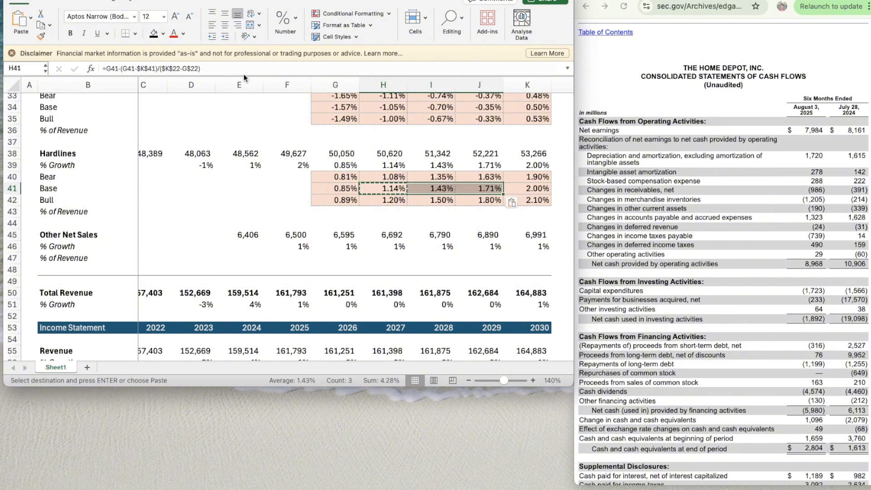
- Make the K34 reference in the 2027 Décor Base growth formula in H34 absolute as $K$34
scroll(367, 157, "up", 3)
left_click(368, 156)
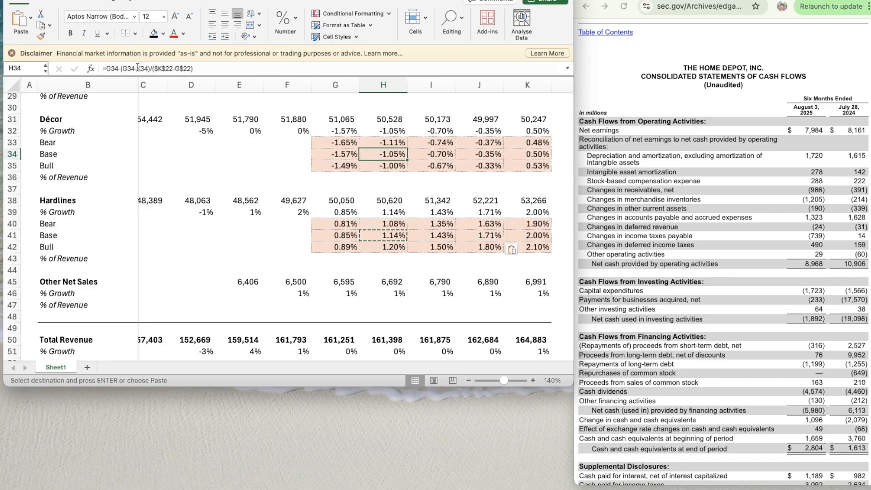
left_click(136, 69)
type("$K")
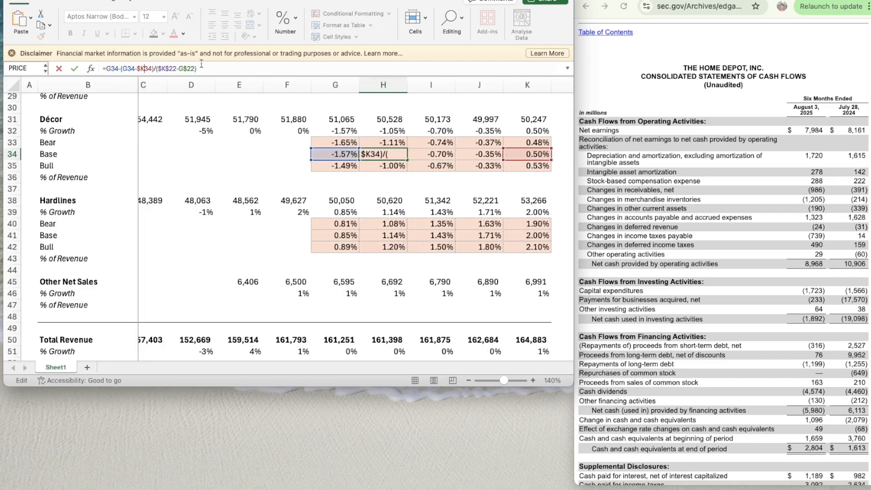
type("$")
key("ctrl+Return")
- Copy the Décor Base growth formula from H34 across to 2028 and 2029 in I34:J34
key("super+c")
key("shift+Right")
key("shift+Right")
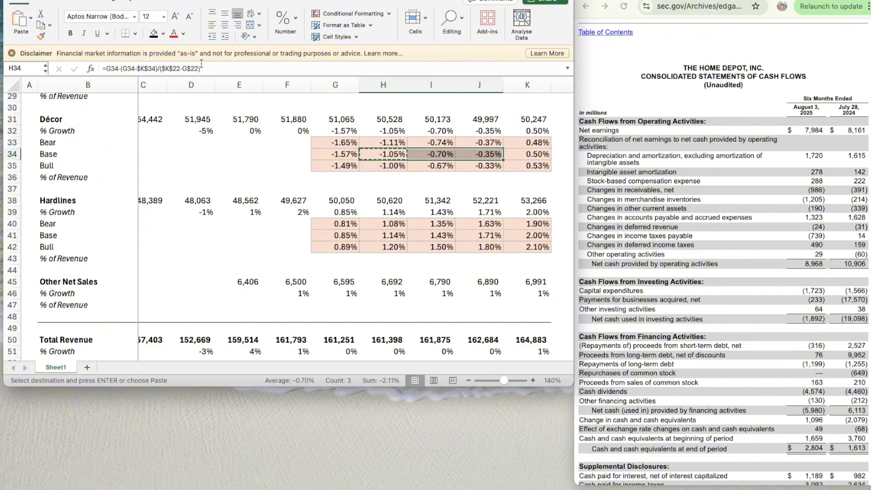
key("super+v")
scroll(378, 170, "up", 4)
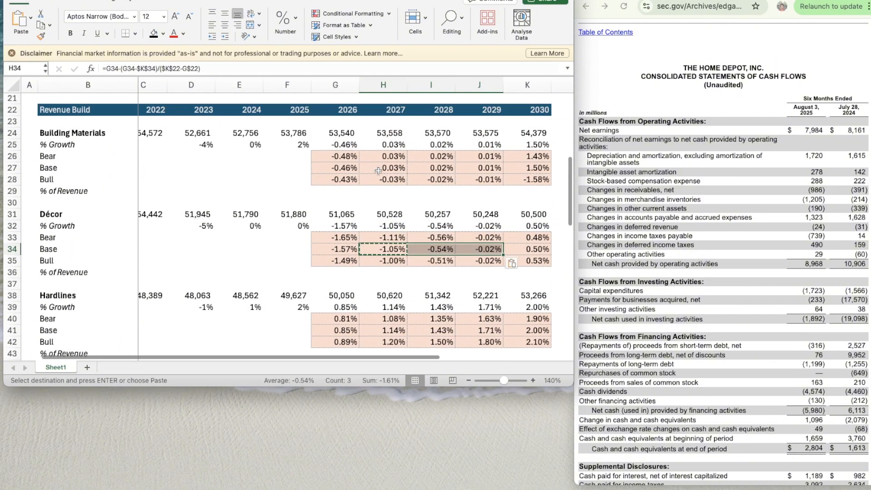
- Make the K27 reference in the 2027 Building Materials Base growth formula in H27 absolute as $K$27
double_click(378, 170)
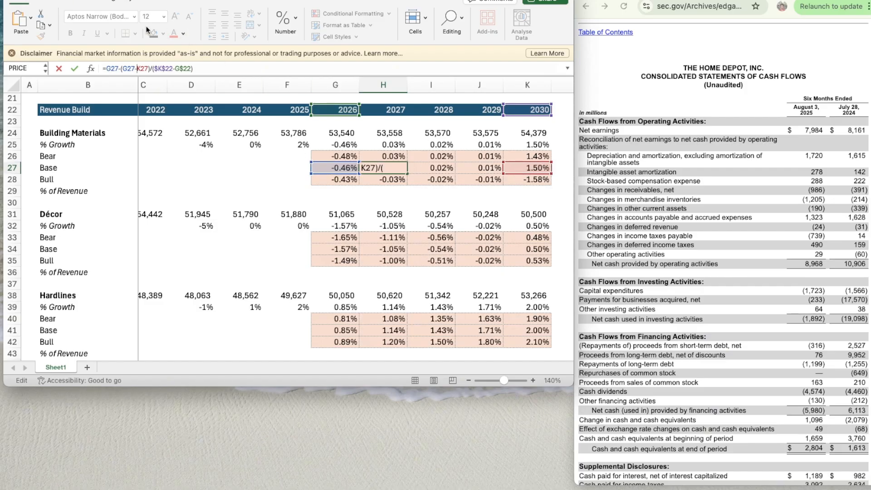
type("$")
key("Right")
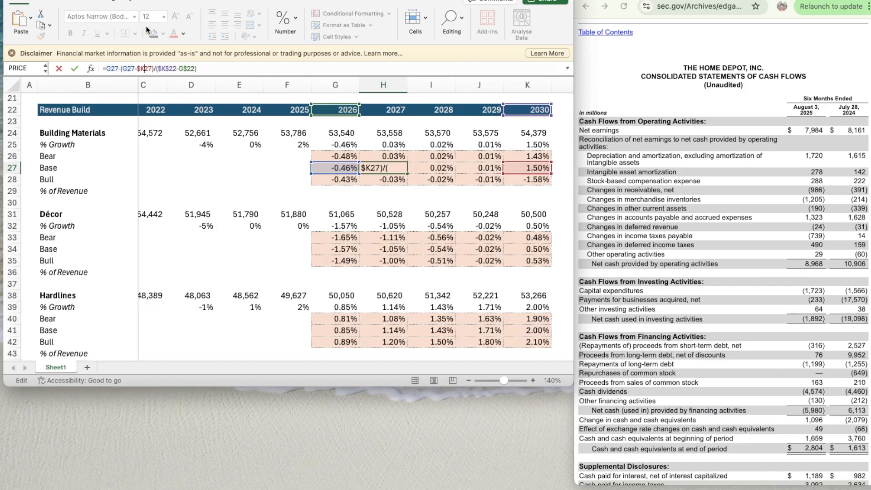
type("$")
key("Return")
- Copy the Building Materials Base growth formula from H27 across to 2028 and 2029 in I27:J27
key("Up")
key("super+c")
key("shift+Right")
key("shift+Right")
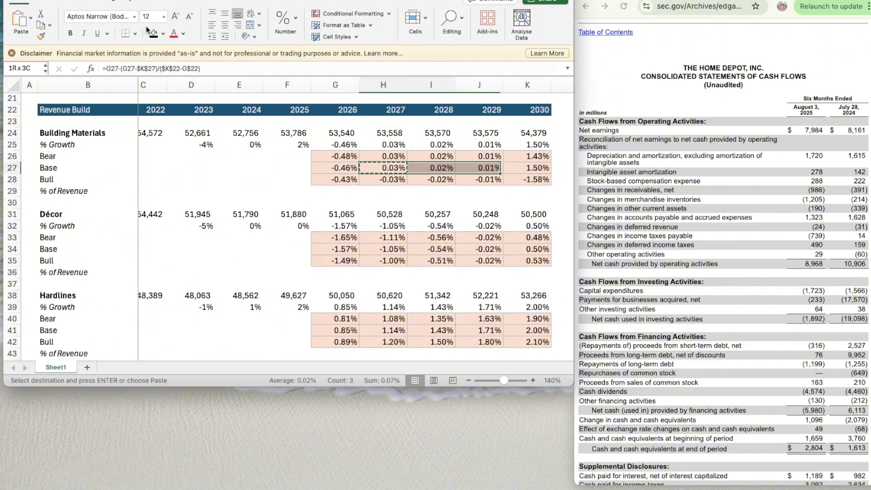
key("super+v")
key("Down")
key("Down")
key("Down")
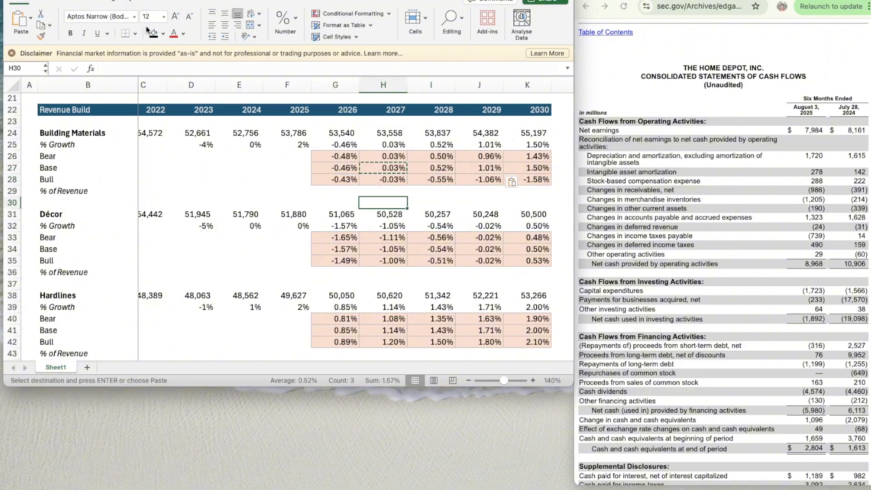
- Review the forecasts from the revenue build through the income statement and cash flow items to the DCF section
scroll(323, 209, "up", 3)
scroll(322, 210, "down", 4)
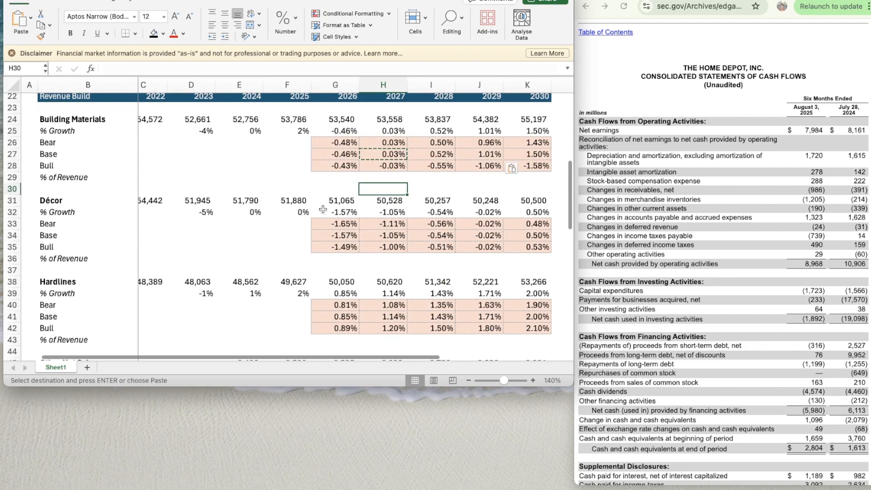
scroll(322, 209, "down", 8)
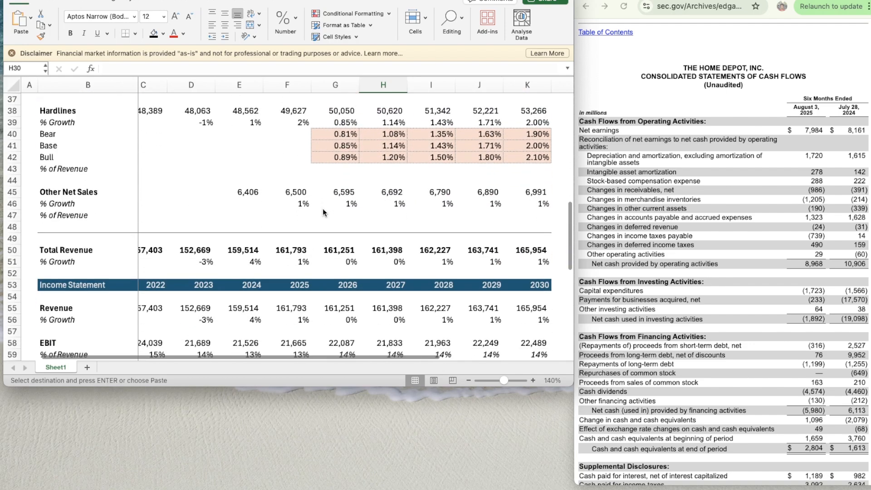
scroll(322, 208, "down", 6)
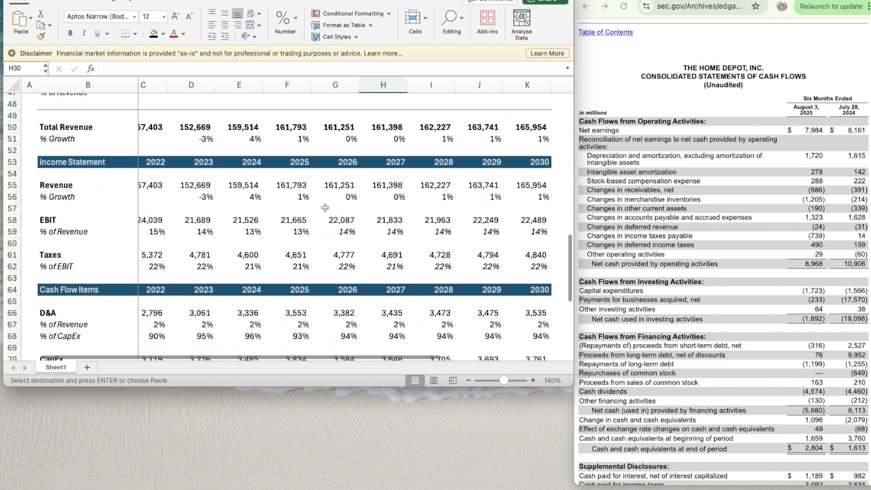
scroll(325, 208, "down", 3)
scroll(325, 208, "up", 6)
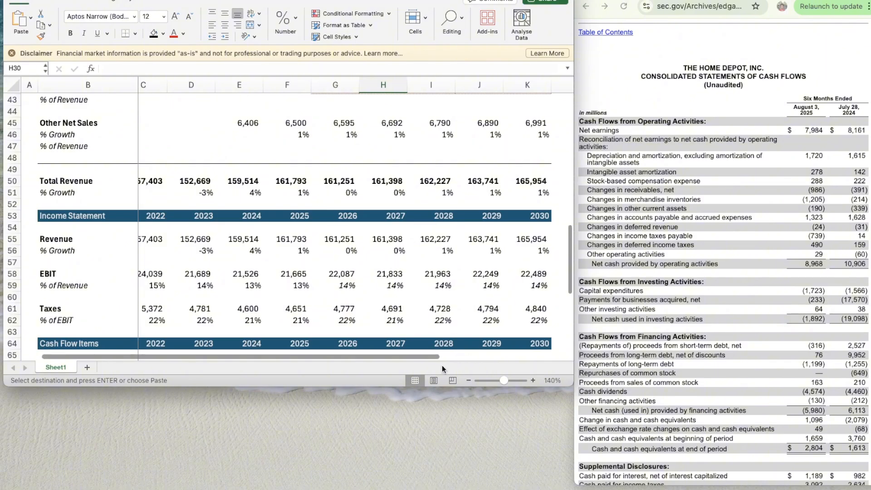
scroll(390, 358, "left", 1)
scroll(260, 214, "up", 1)
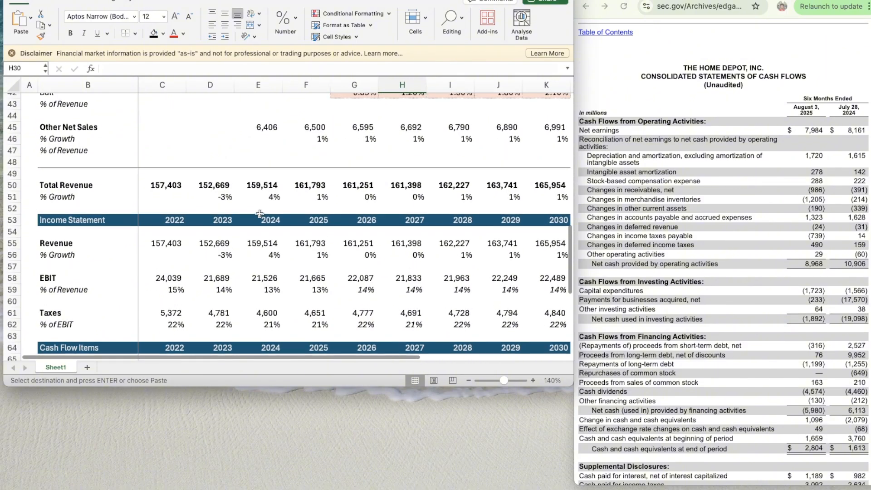
scroll(168, 200, "up", 2)
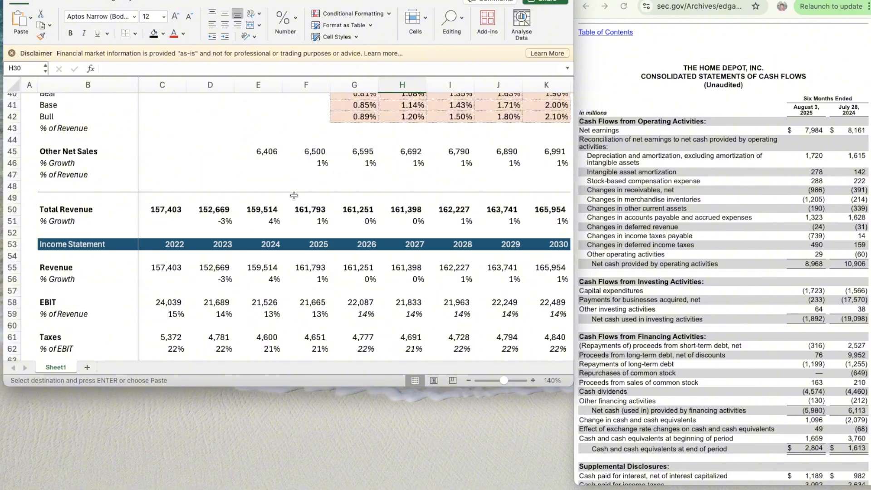
scroll(353, 258, "down", 1)
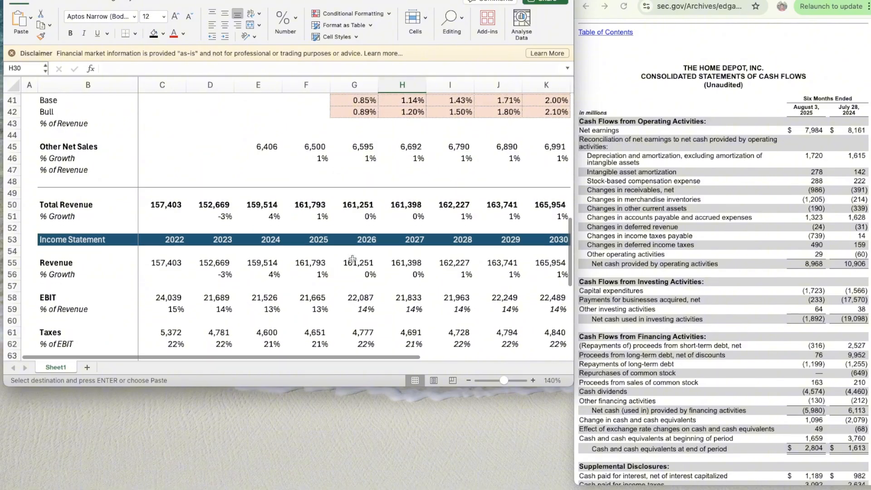
scroll(353, 259, "up", 1)
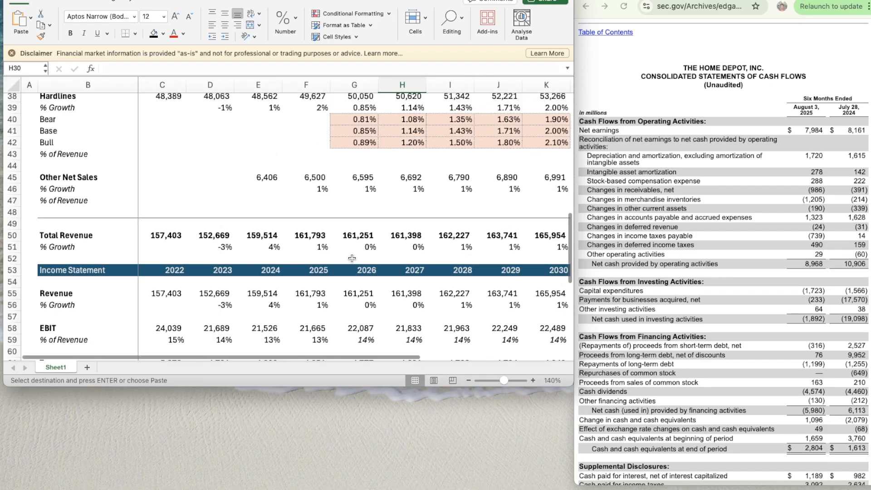
scroll(353, 259, "down", 8)
scroll(352, 258, "down", 9)
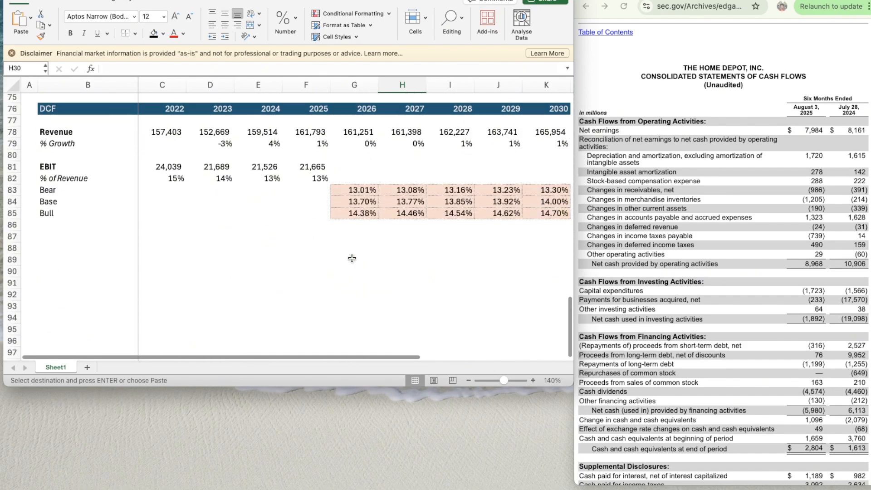
- Change the 2026 Bear EBIT margin formula in G83 to =G84*$E$15 so it uses the EBIT assumption
left_click(360, 175)
key("super+i")
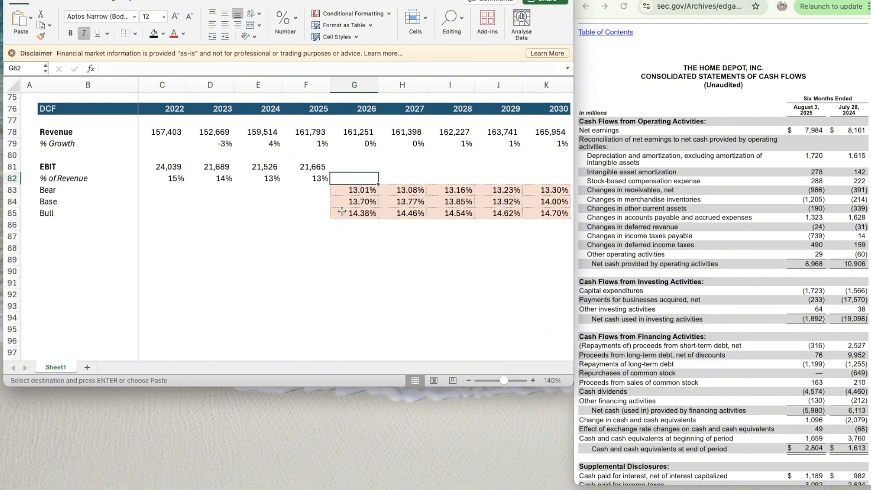
scroll(348, 262, "up", 2)
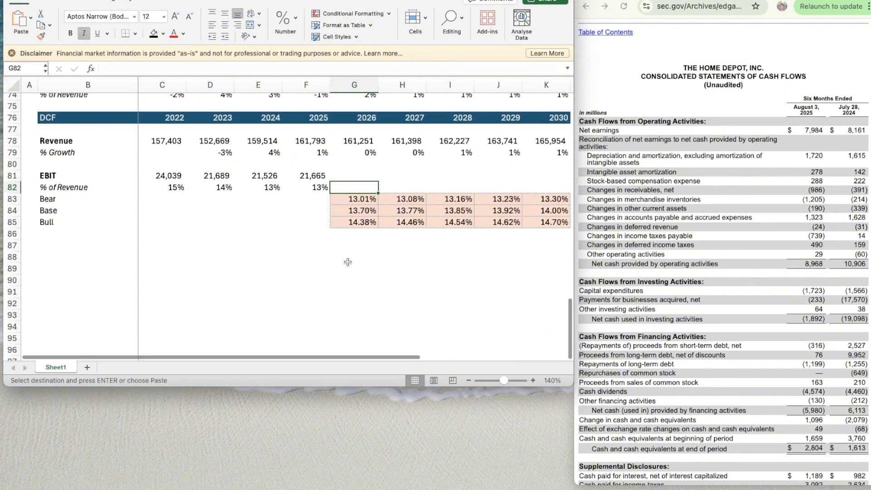
left_click(347, 206)
type("=AVERAGE(D82:F82)")
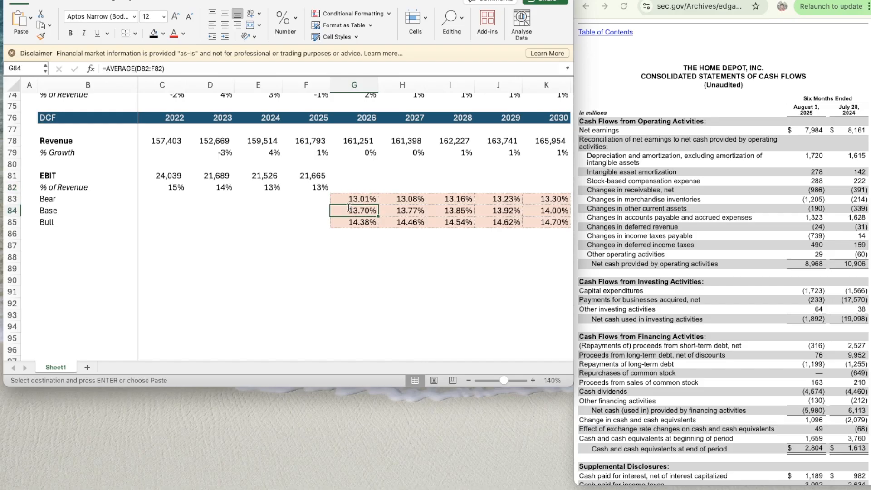
key("Return")
left_click(341, 200)
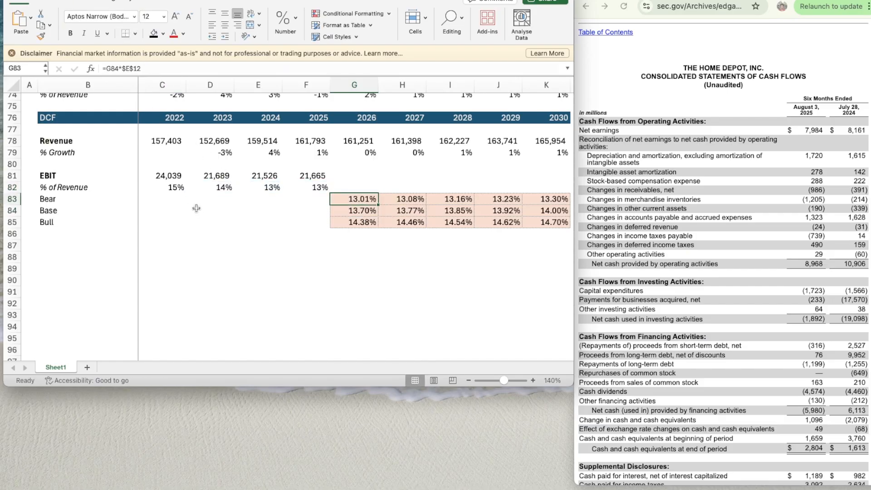
scroll(200, 203, "up", 20)
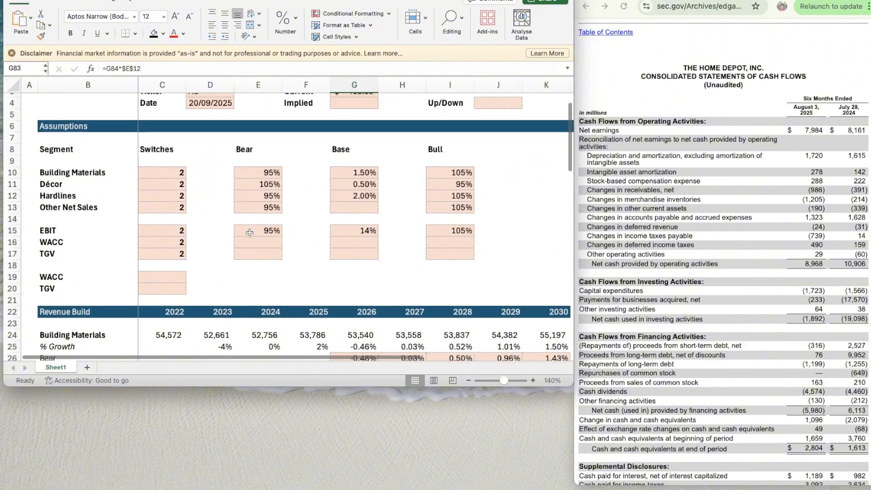
scroll(204, 200, "down", 5)
left_click(148, 68)
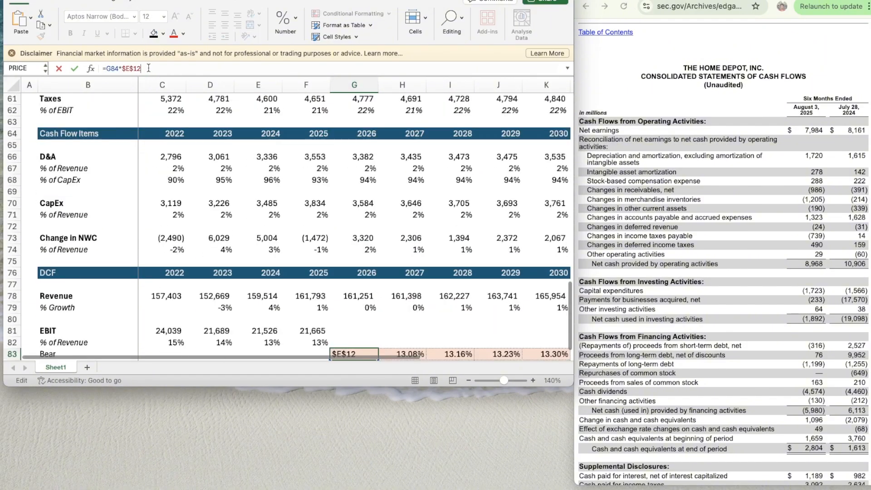
key("Return")
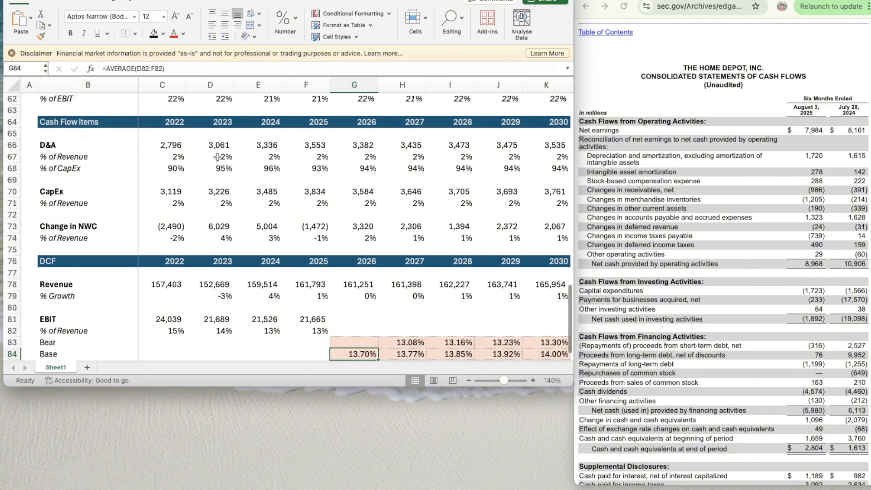
- Copy the Bear EBIT margin formula from G83 across to 2027–2030 in H83:K83
scroll(290, 186, "down", 3)
left_click(350, 256)
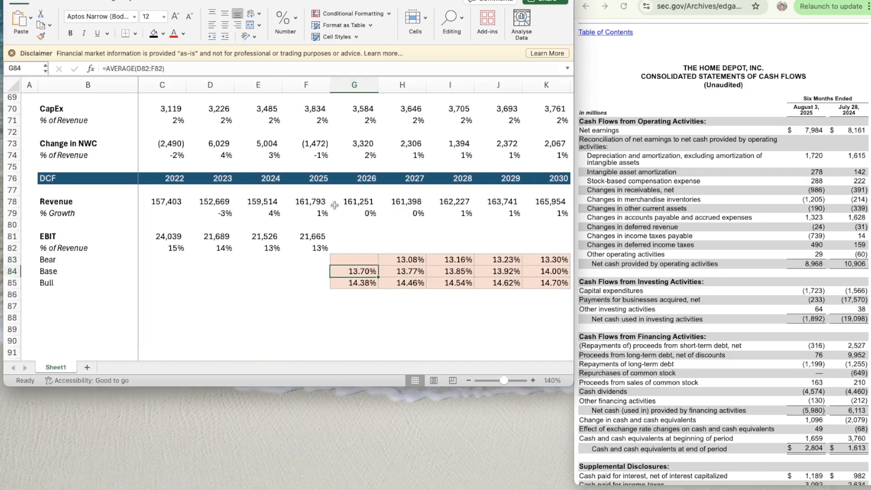
key("super+c")
key("shift+Right")
key("shift+Right")
key("shift+Right")
key("shift+Right")
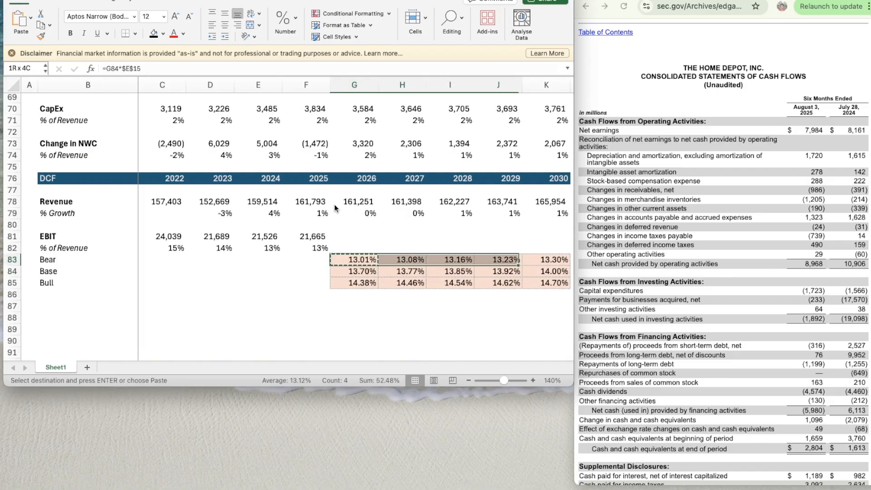
key("super+v")
- Change the 2026 Bull EBIT margin formula in G85 to =G84*$I$15
key("Down")
key("Down")
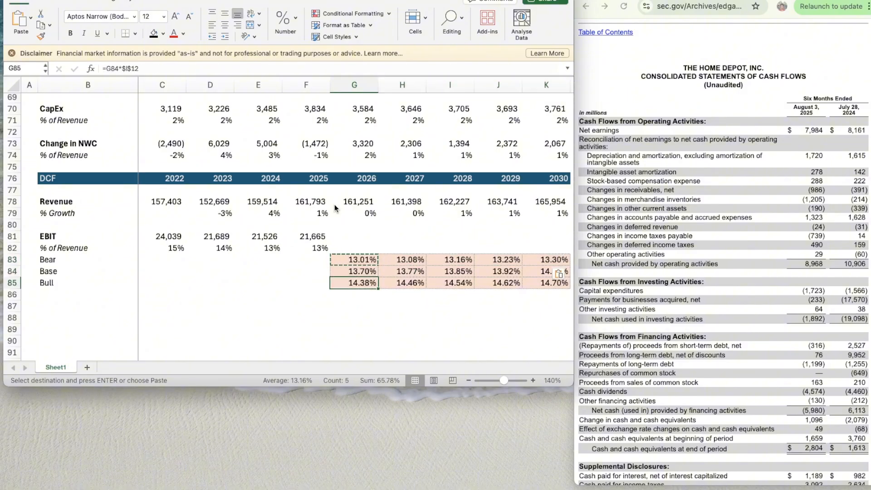
left_click(178, 69)
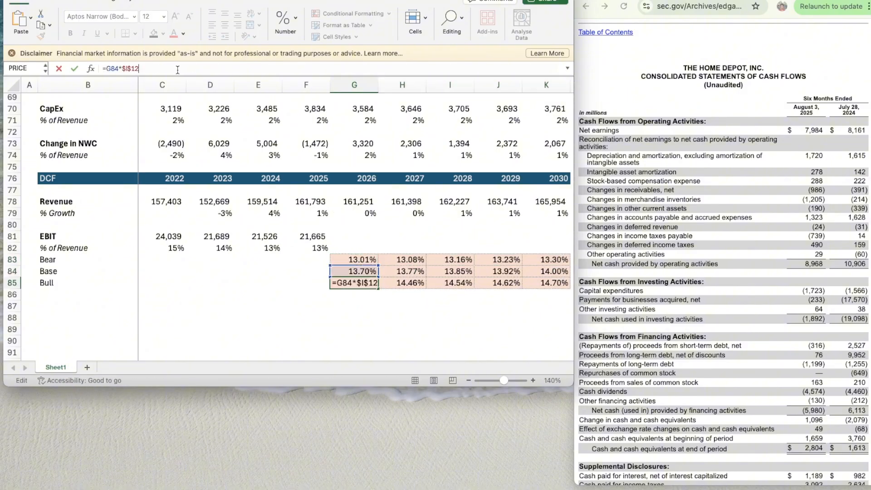
key("Return")
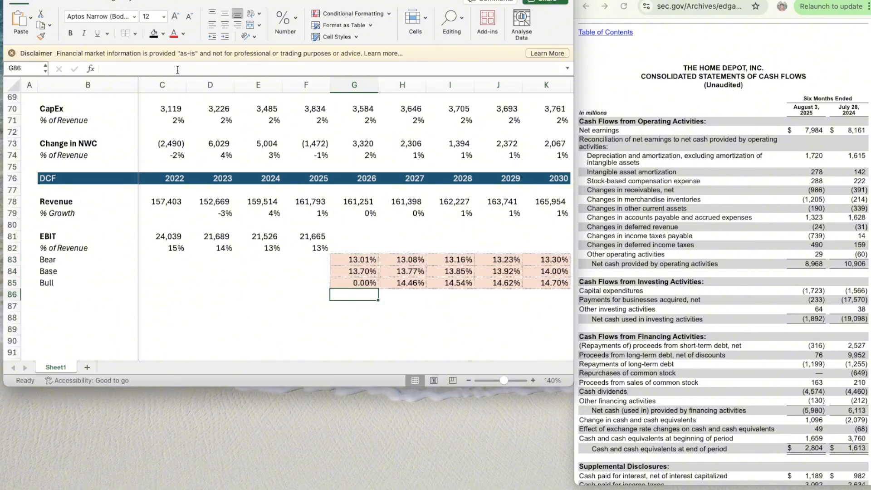
key("Up")
left_click(132, 68)
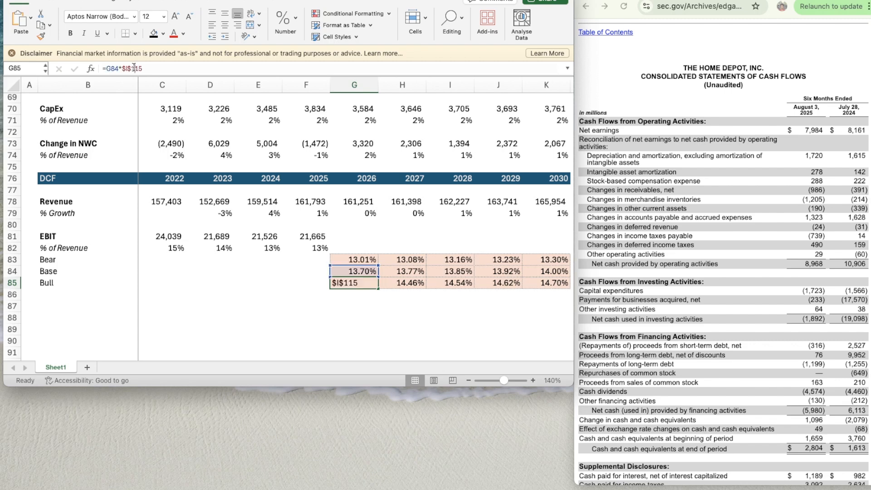
key("BackSpace")
key("Return")
key("Up")
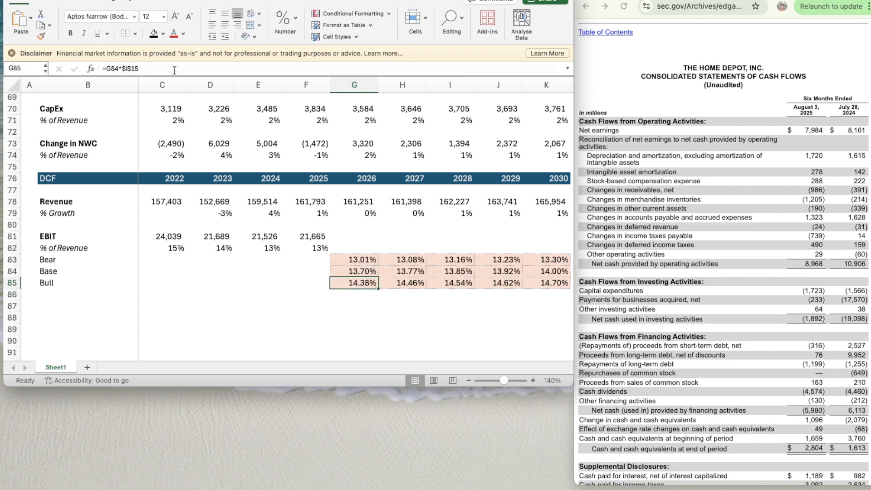
- Copy the Bull EBIT margin formula from G85 across to 2027–2030 in H85:K85
key("ctrl+c")
key("shift+Right")
key("shift+Right")
key("shift+Right")
key("shift+Right")
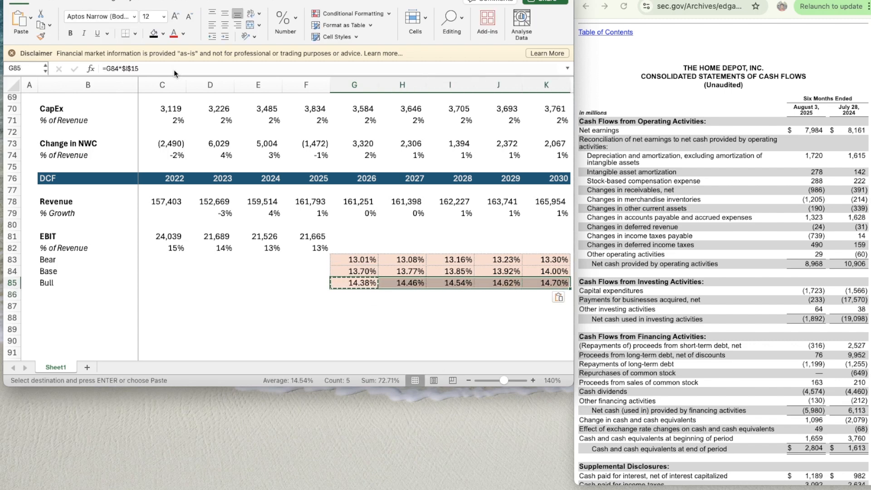
- Enter =OFFSET(G82,$C$15,0) in G82 to drive the 2026 EBIT % of Revenue from the scenario switch
key("Up")
key("Up")
key("Up")
type("=off")
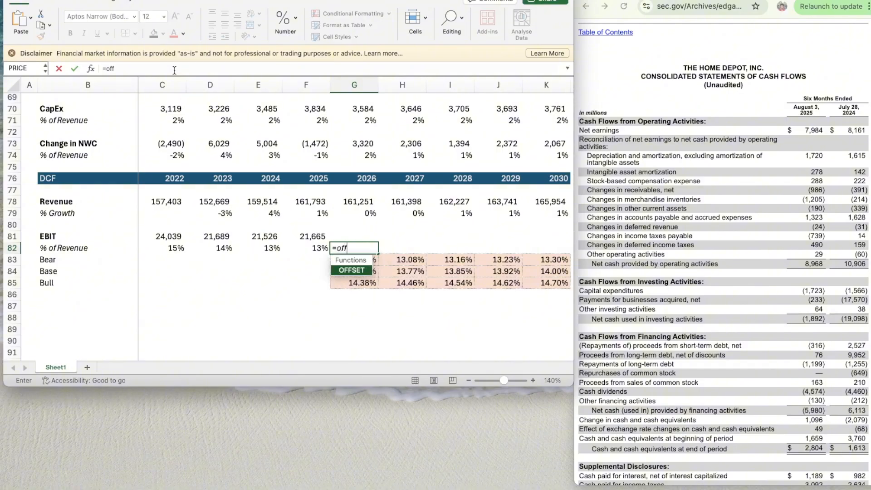
key("Tab")
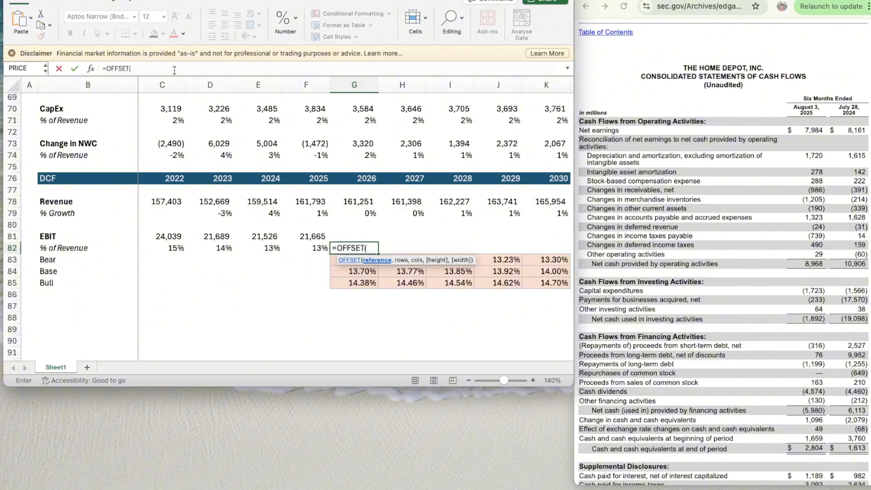
type("G82,C")
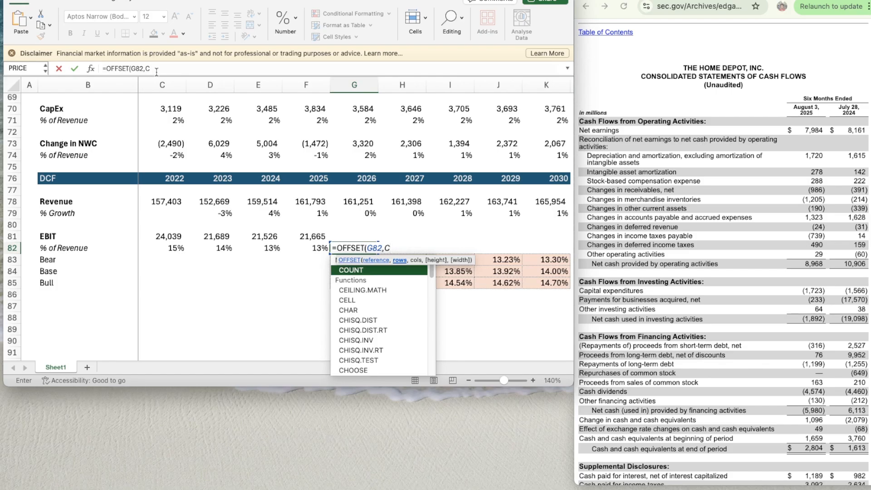
left_click(386, 248)
type("$15")
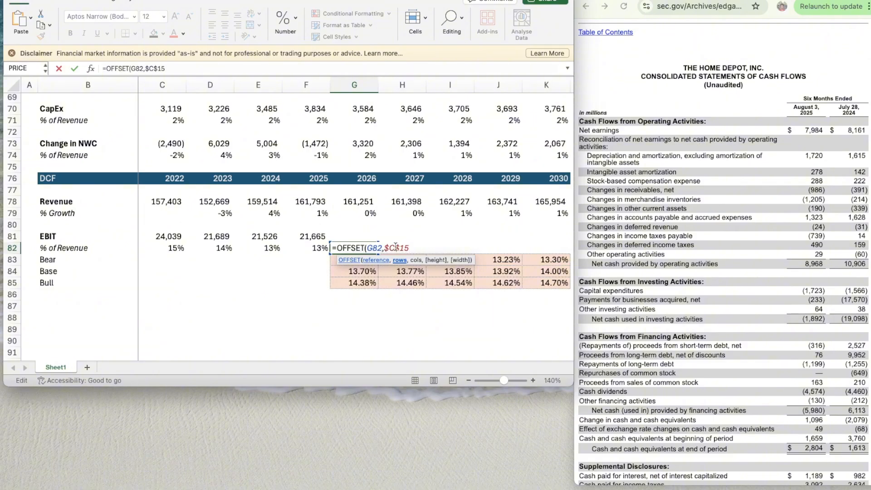
type(",0)")
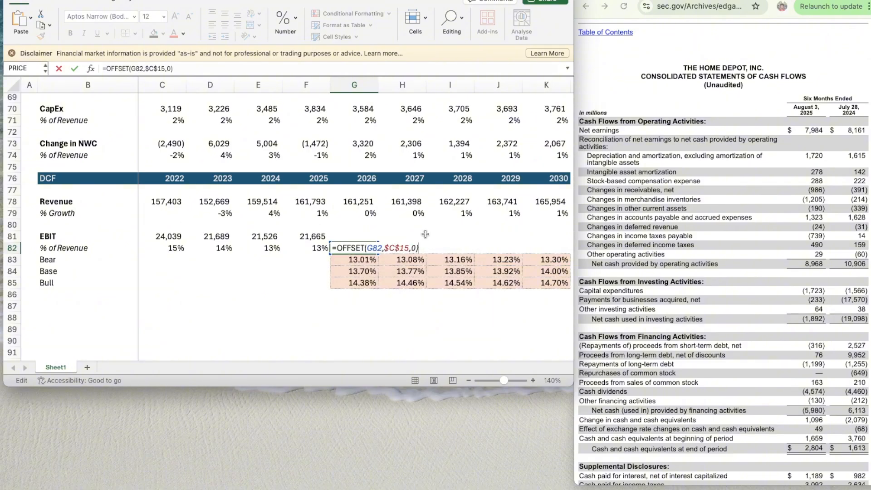
key("Return")
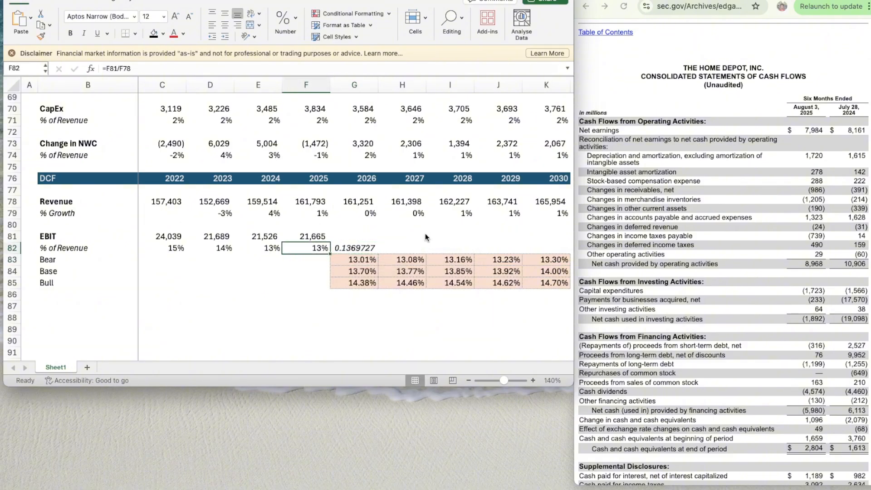
- Format the 2026 EBIT % of Revenue in G82 as a whole percentage and copy the formula across to 2027–2030 in H82:K82
key("ctrl+shift+5")
key("super+c")
key("shift+Right")
key("shift+Right")
key("shift+Right")
key("shift+Right")
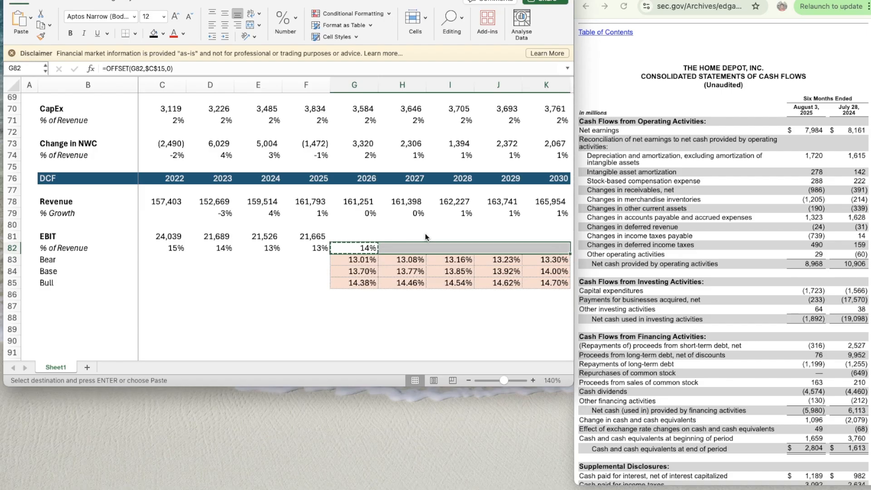
key("super+v")
- Enter =G78*G82 in G81 to calculate the 2026 EBIT from revenue and the selected margin
key("Left")
key("Left")
key("Right")
key("Up")
key("Right")
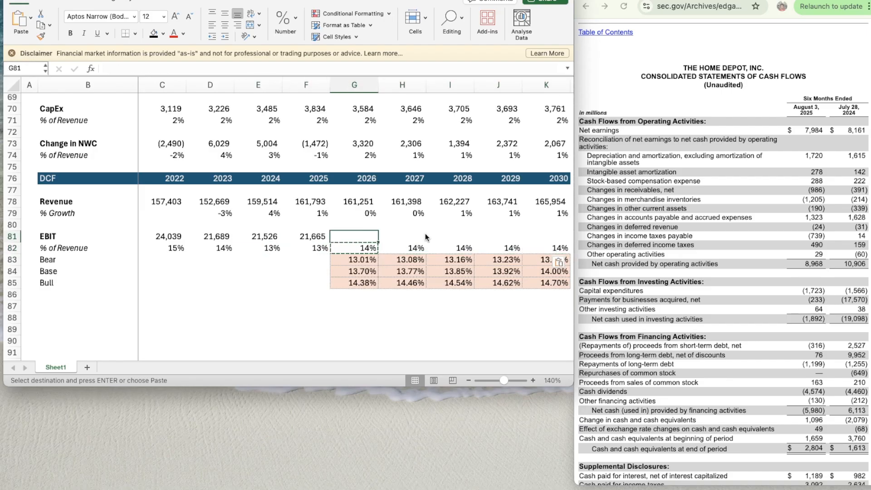
type("=")
key("Up")
key("Up")
key("Up")
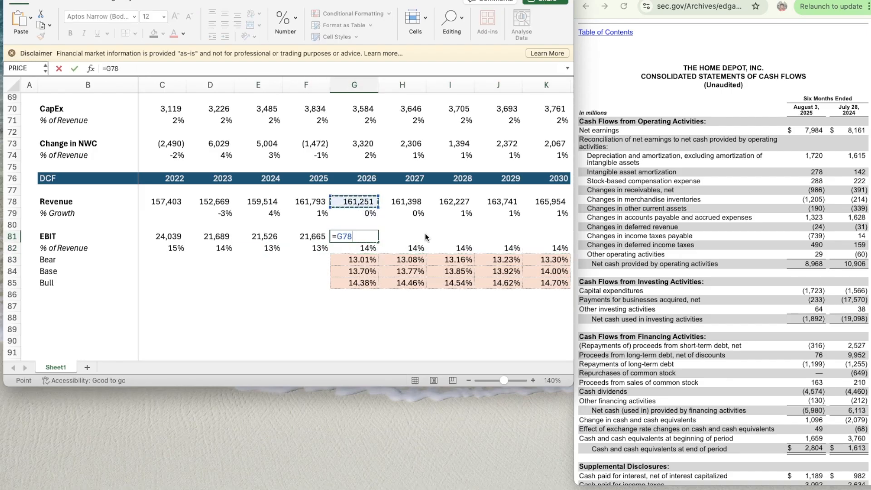
type("*")
key("Down")
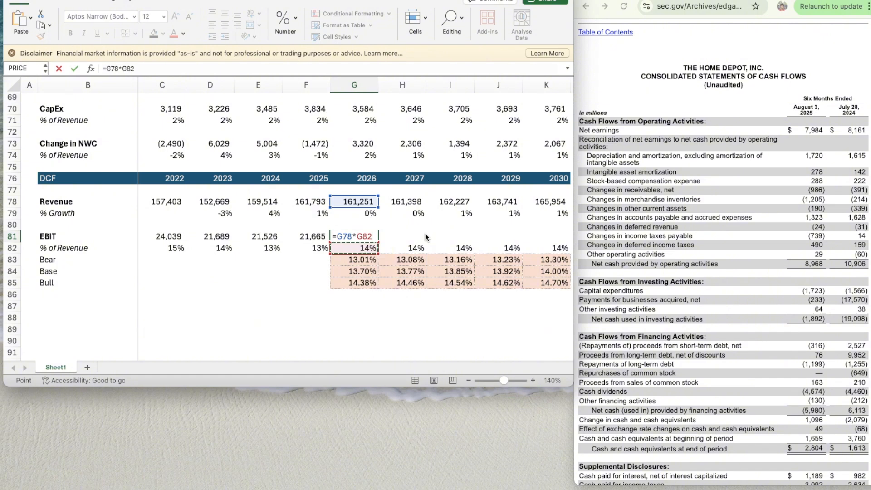
key("Return")
- Copy the EBIT formula from G81 across to 2027–2030 in H81:K81
key("super+c")
key("shift+Right")
key("shift+Right")
key("shift+Right")
key("shift+Right")
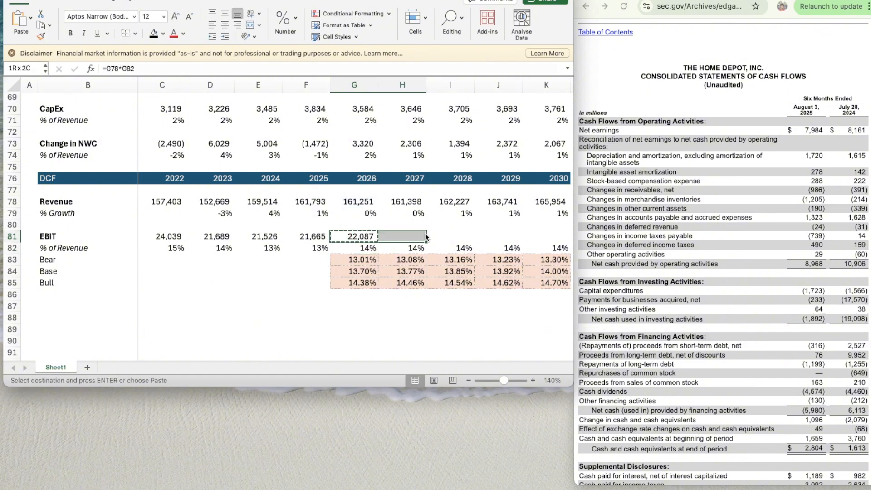
key("super+v")
key("Left")
key("Left")
key("Left")
key("Left")
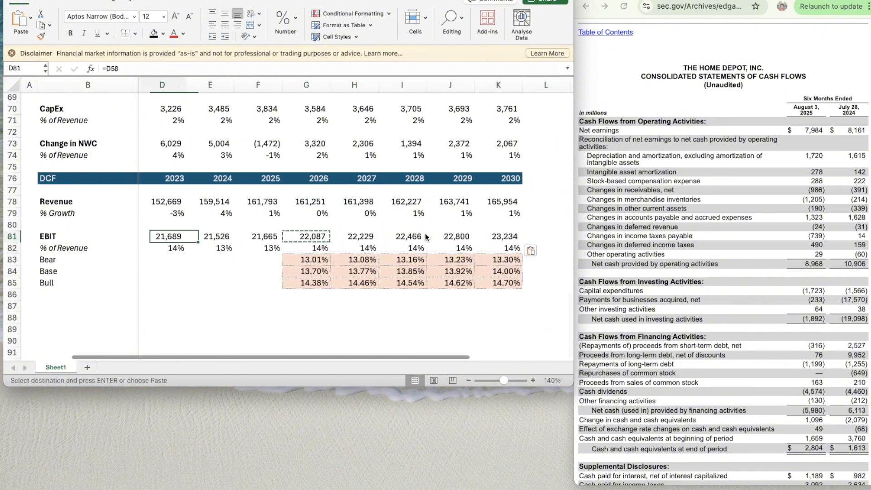
key("Right")
key("Right")
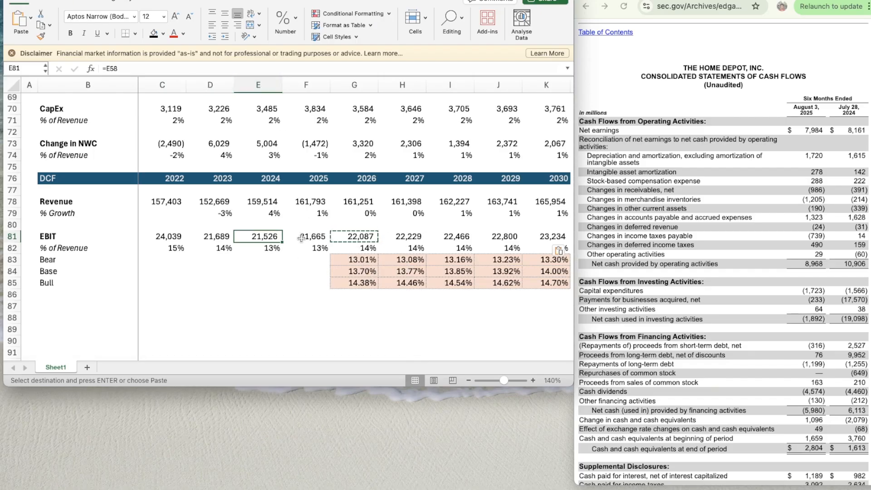
left_click(371, 304)
key("Escape")
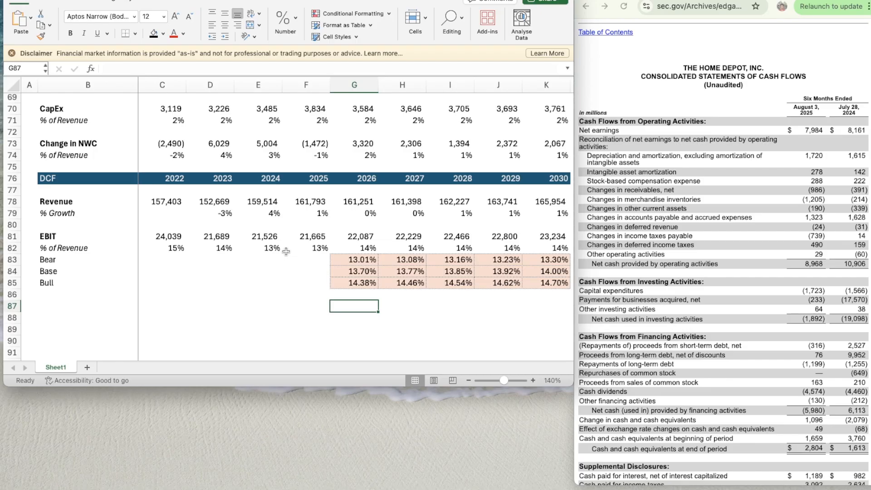
- Set the EBIT scenario switch in C15 to 3 and check the projected EBIT and margins in the DCF section
scroll(286, 251, "up", 20)
left_click(164, 243)
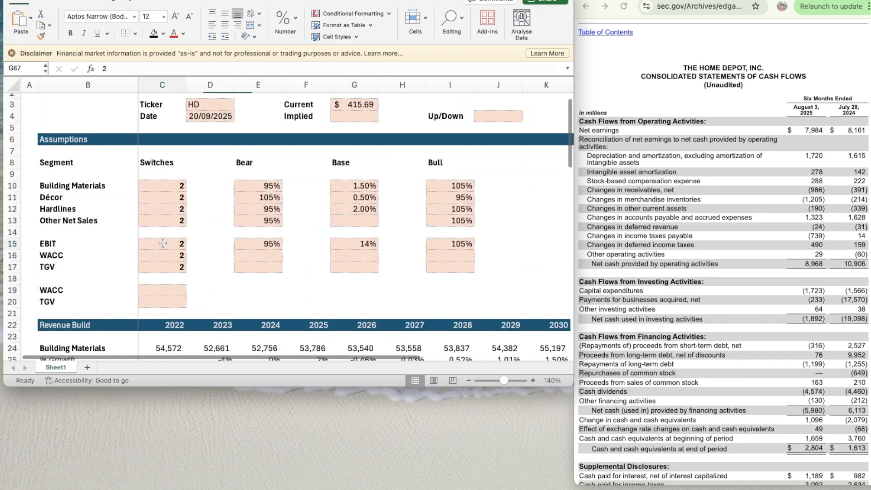
type("3")
key("Return")
scroll(333, 279, "down", 4)
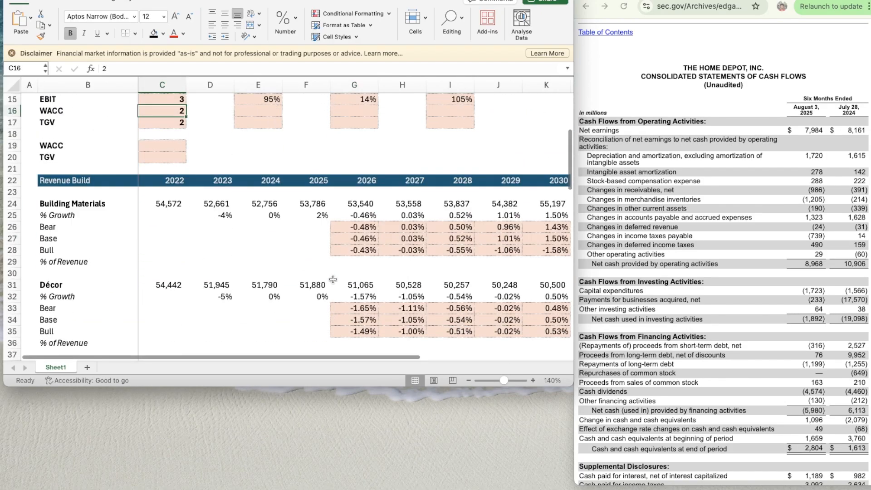
scroll(333, 280, "down", 18)
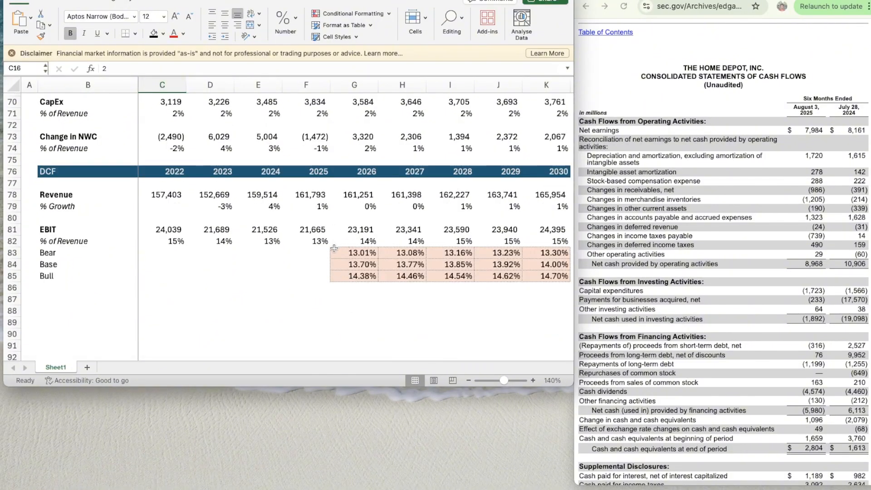
scroll(333, 248, "up", 20)
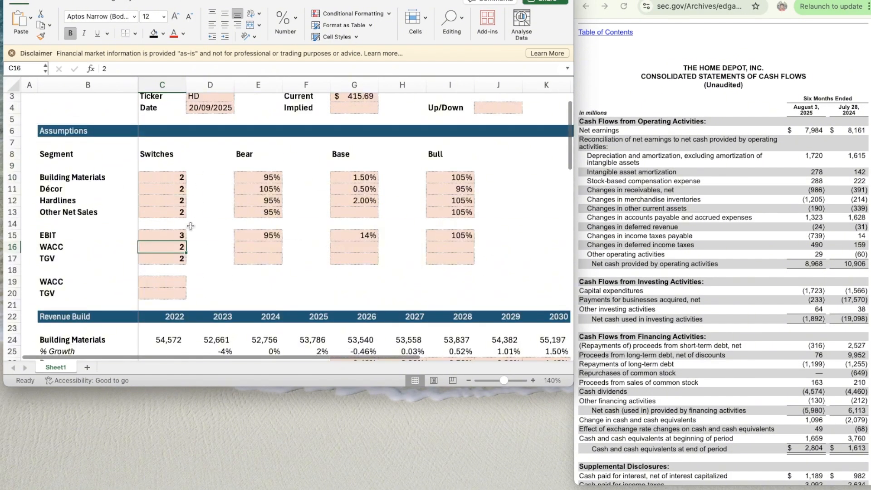
- Set the EBIT scenario switch in C15 back to 2
left_click(174, 234)
type("2")
key("Up")
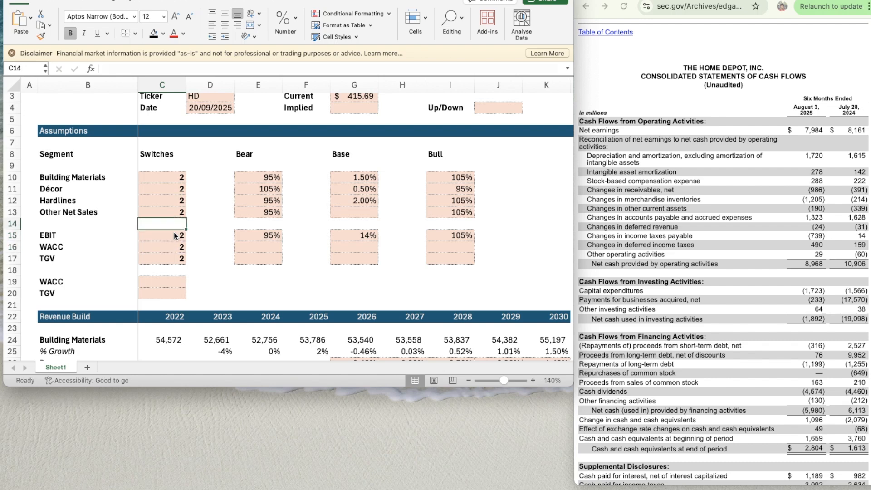
key("Up")
key("Up")
key("Up")
key("Up")
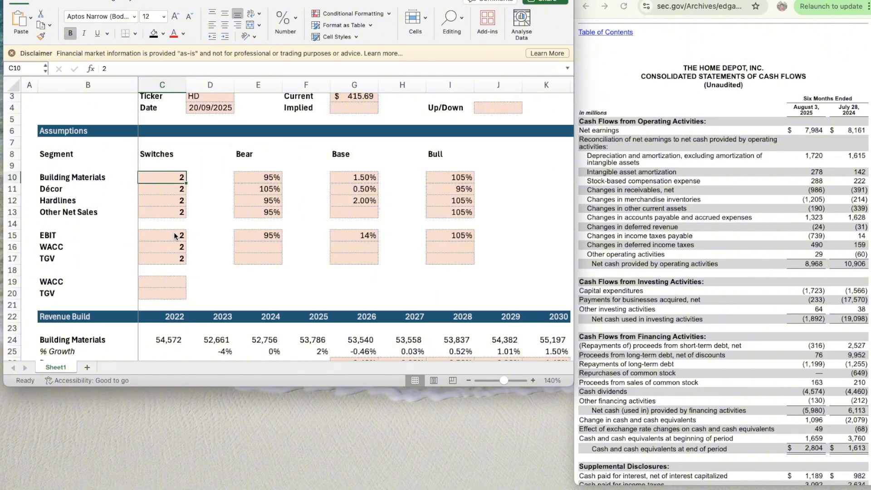
- Add a bold "Taxes" row label in B87 of the DCF section
scroll(365, 312, "down", 15)
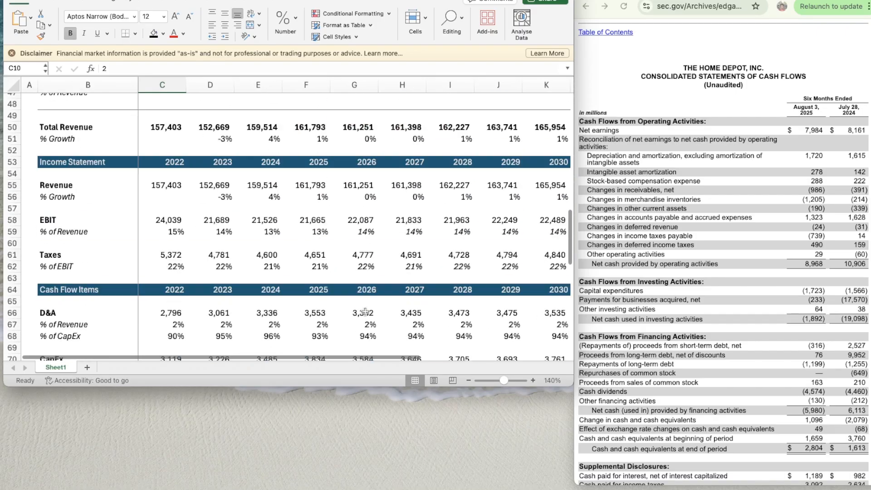
scroll(365, 312, "down", 18)
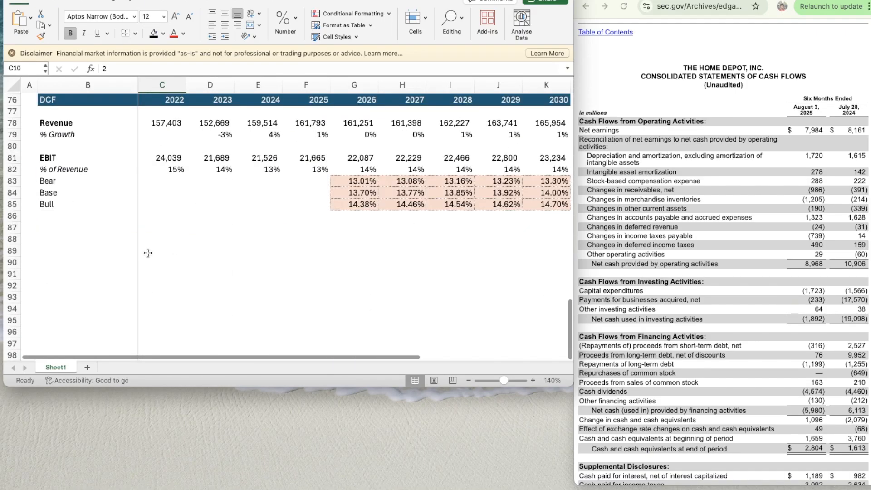
left_click(88, 225)
type("Taxes")
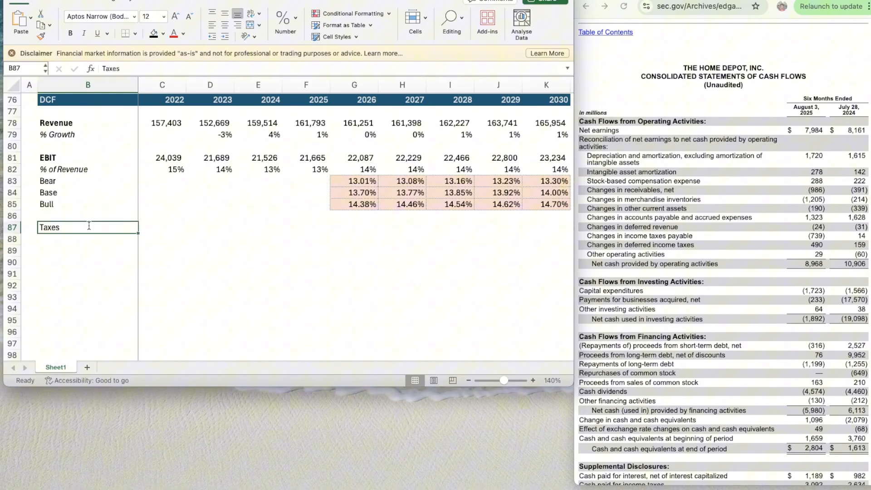
key("super+b")
- Enter =C61 in C87 to link the 2022 taxes to the Income Statement section
scroll(89, 227, "up", 2)
key("Right")
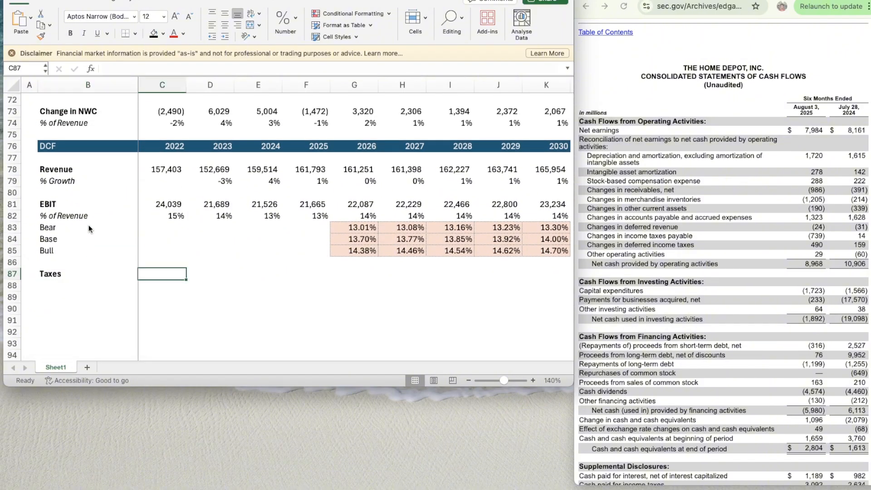
type("=")
scroll(155, 205, "up", 5)
scroll(155, 205, "up", 3)
left_click(164, 159)
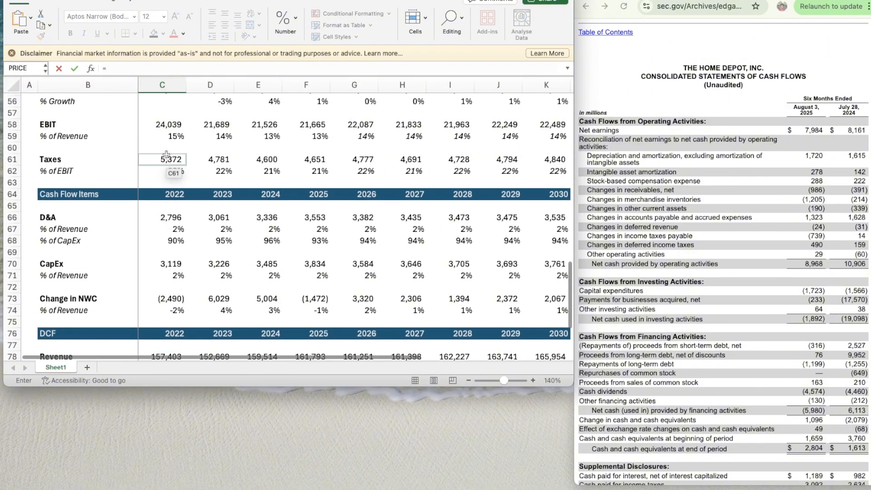
key("Return")
- Copy the taxes link from C87 across to 2023–2025 in D87:F87
scroll(166, 284, "down", 3)
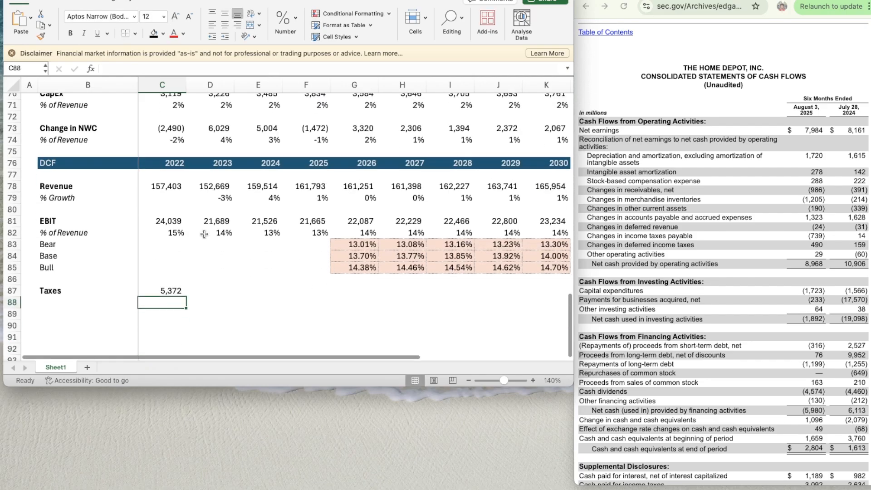
left_click(167, 280)
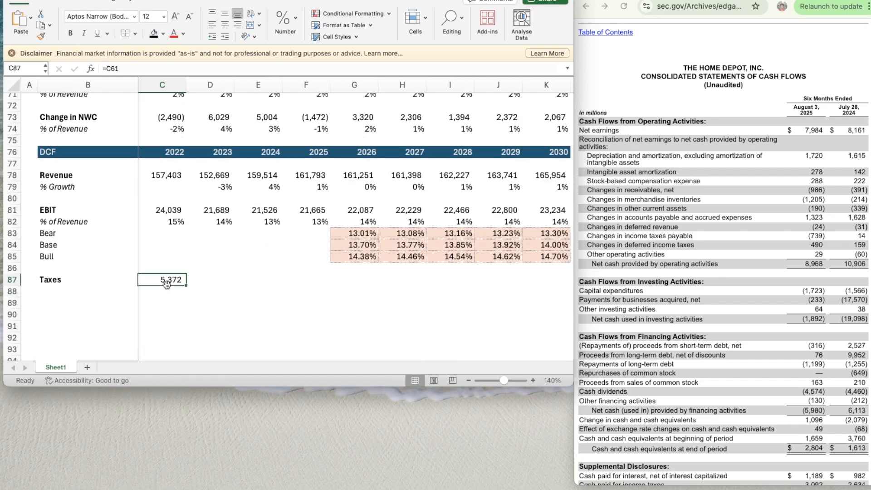
key("super+c")
key("shift+Right")
key("shift+Right")
key("shift+Right")
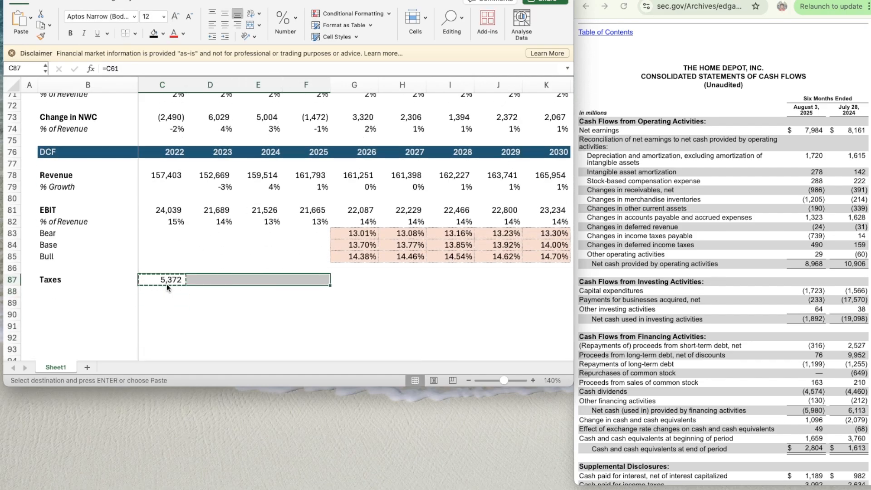
key("super+v")
- Label B88 "% of EBIT" and italicize the whole of row 88
key("Down")
key("Left")
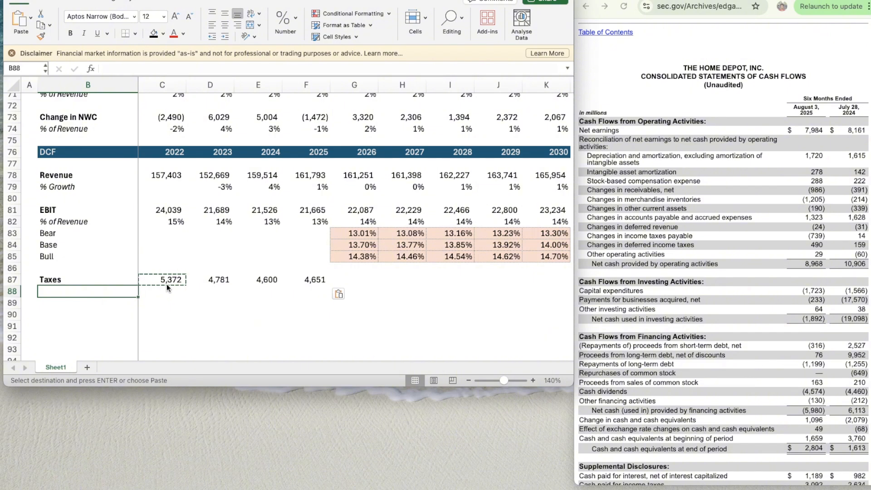
type("% of EBU")
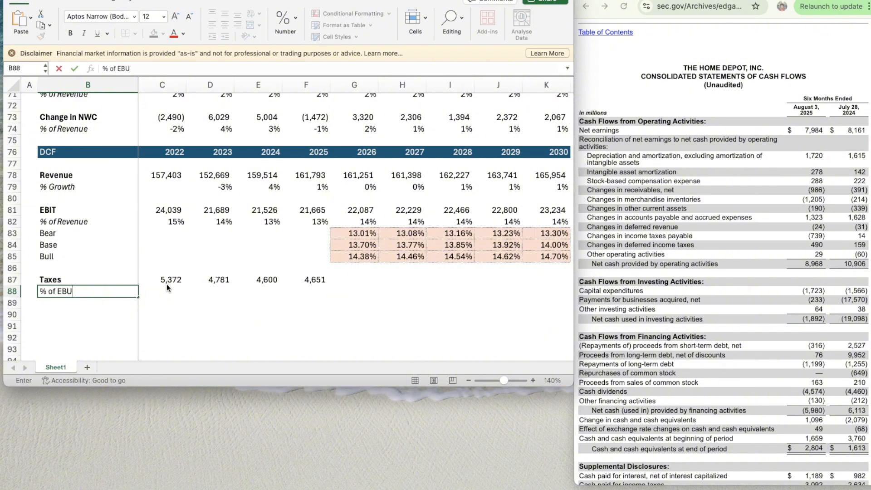
key("BackSpace")
type("IT")
key("Return")
key("Up")
key("shift+space")
type("i")
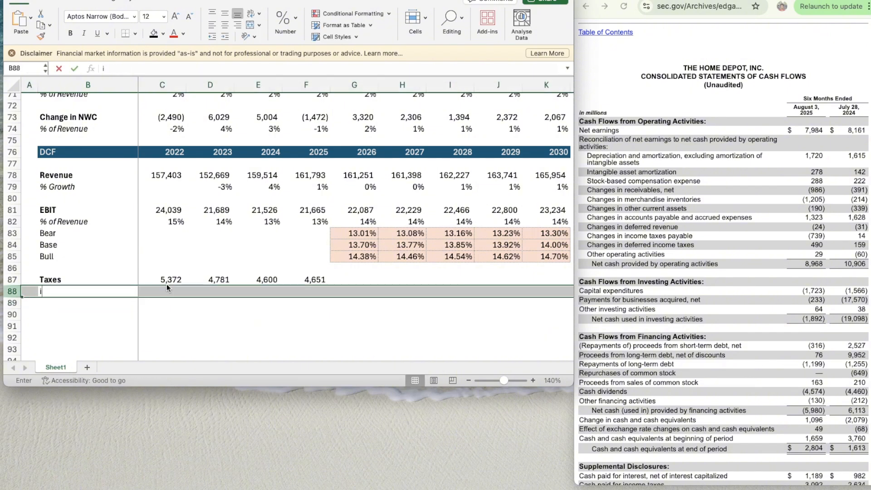
key("Escape")
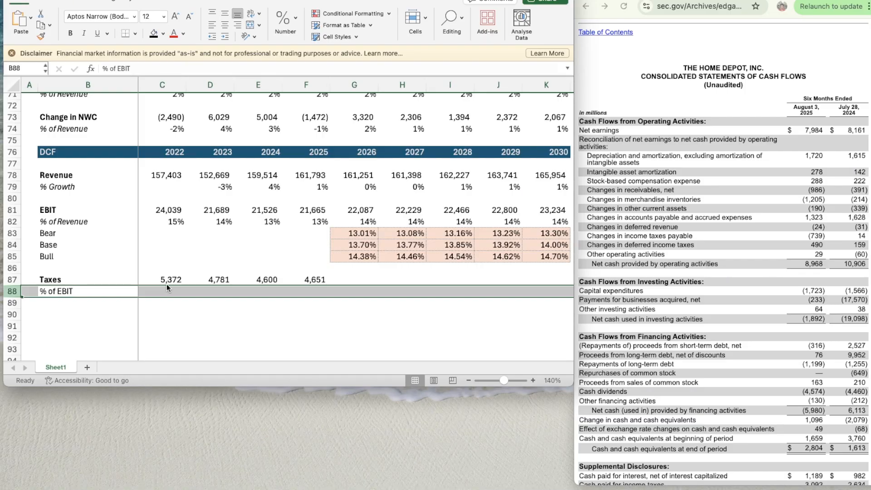
key("super+i")
- Enter =C87/C81 in C88 to calculate the 2022 taxes as a share of EBIT
key("Right")
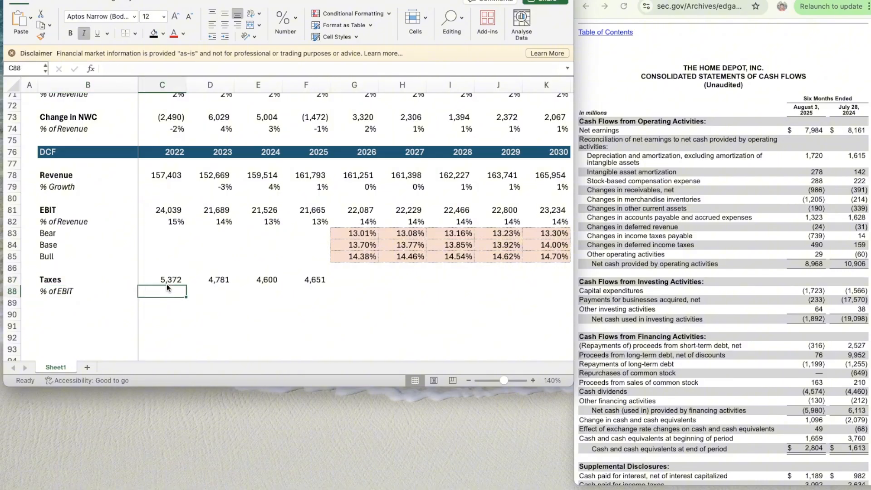
type("=")
left_click(166, 284)
type("/")
key("Up")
key("Up")
key("Up")
key("Up")
key("Up")
key("Up")
key("Up")
key("Up")
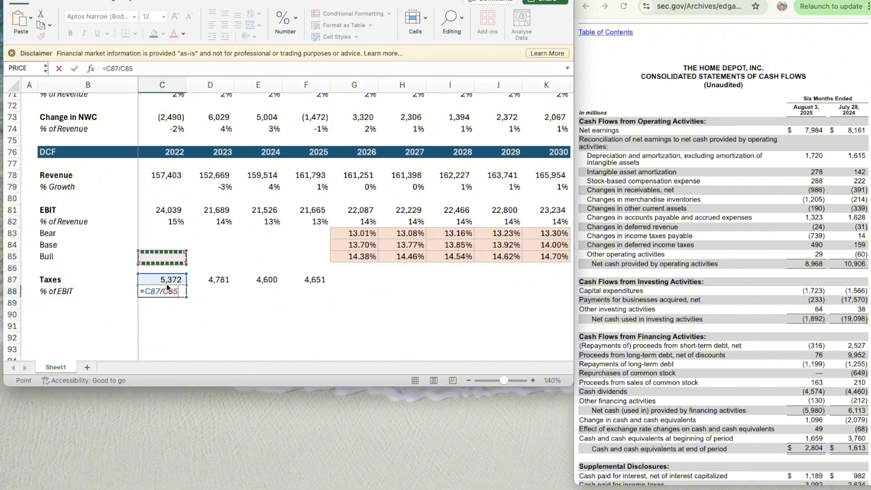
key("Down")
key("Return")
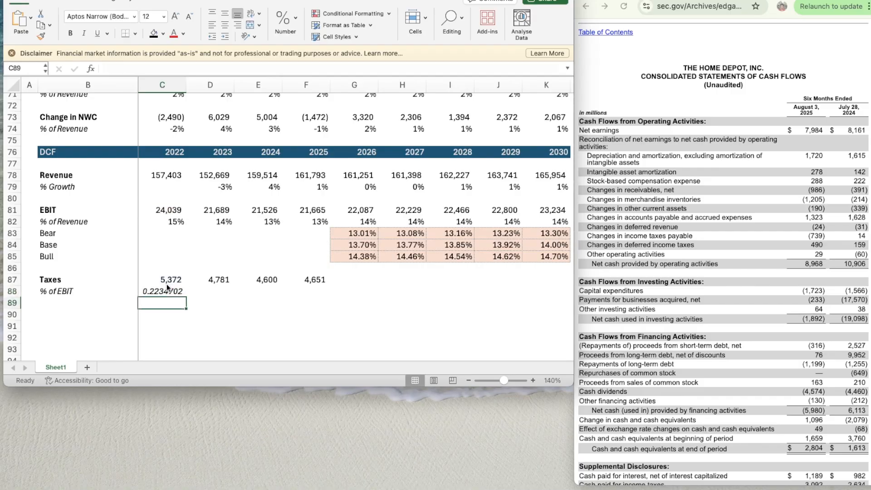
- Apply the percentage format of C82 to the 2022 tax ratio in C88
key("Up")
key("Up")
key("Up")
key("Up")
key("Up")
key("Up")
key("Up")
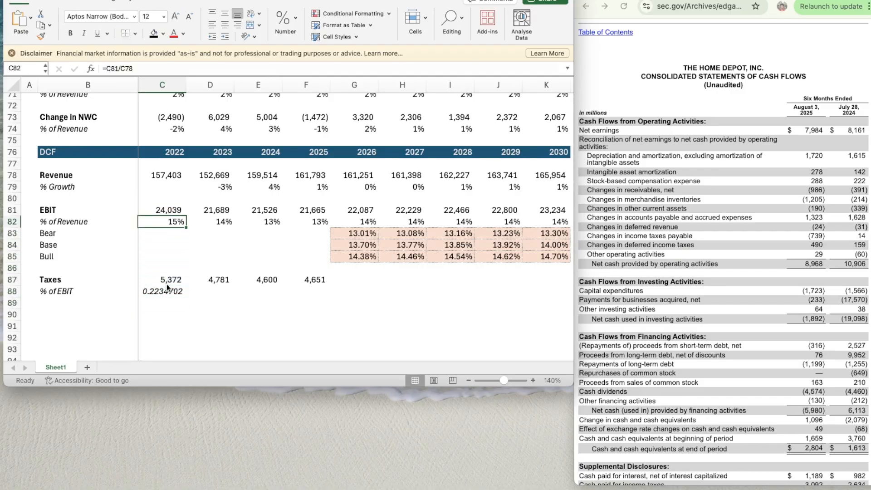
key("super+shift+c")
left_click(165, 290)
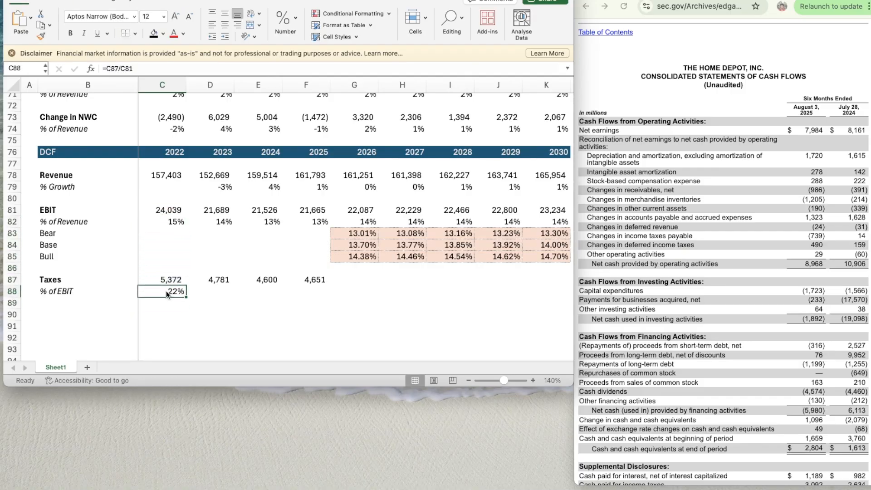
- Copy the % of EBIT formula from C88 across to 2023–2025 in D88:F88
key("super+c")
key("shift+Right")
key("shift+Right")
key("shift+Right")
key("super+v")
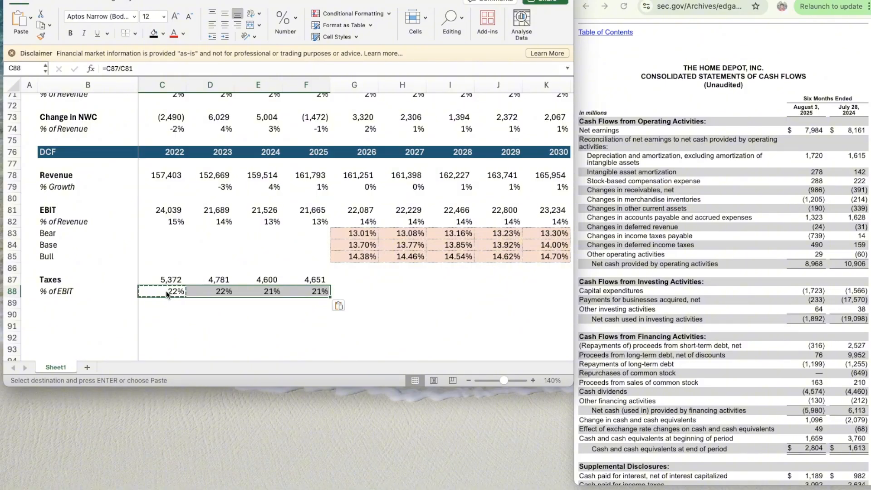
- Enter =AVERAGE(D88:F88) in G88 to project the 2026 tax rate from the prior three years
key("Right")
key("Right")
key("Right")
type("=aver")
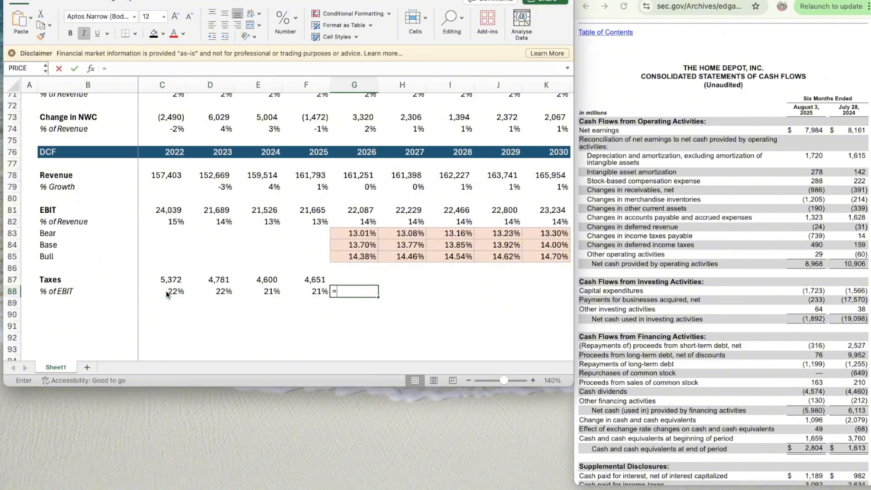
key("Tab")
key("Left")
key("shift+Left")
key("shift+Left")
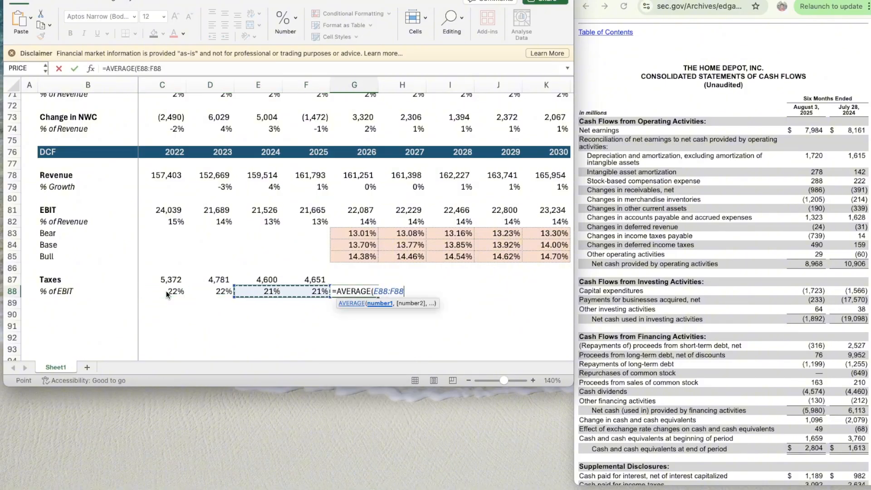
key("Return")
- Copy the averaging formula from G88 across to 2027–2030 in H88:K88
key("super+c")
key("shift+Right")
key("shift+Right")
key("shift+Right")
key("shift+Right")
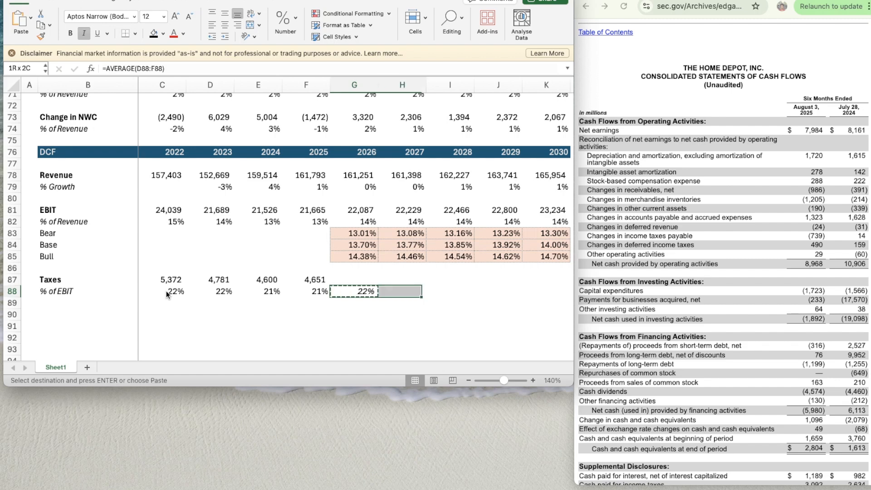
key("super+v")
- Enter =G80*G88 in G87 as the 2026 taxes projection
key("Up")
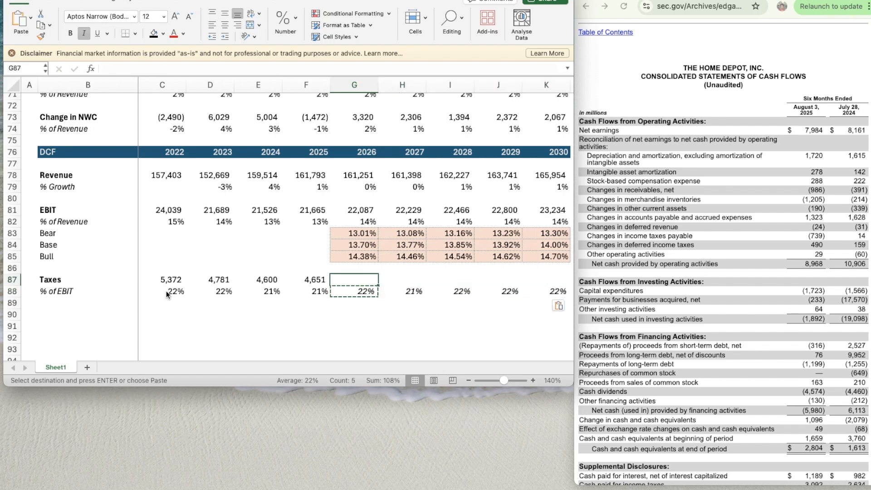
type("=")
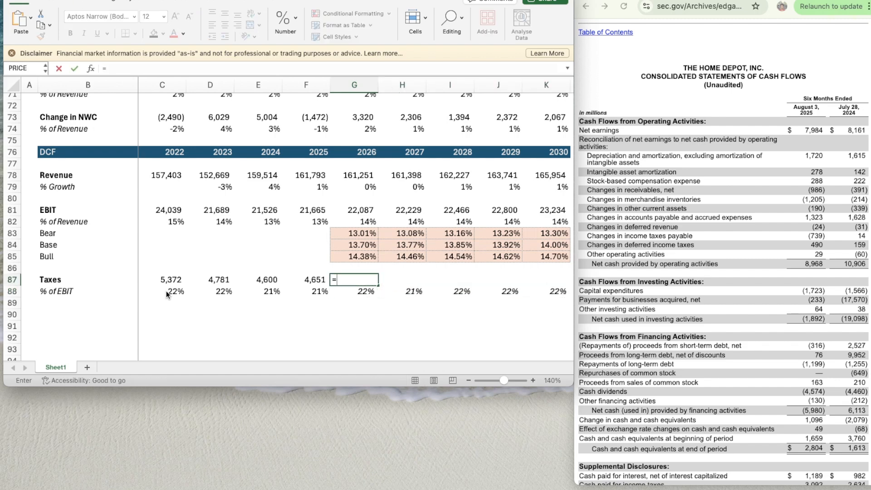
key("Up")
key("Up")
key("Up")
key("Up")
key("Up")
key("Up")
key("Up")
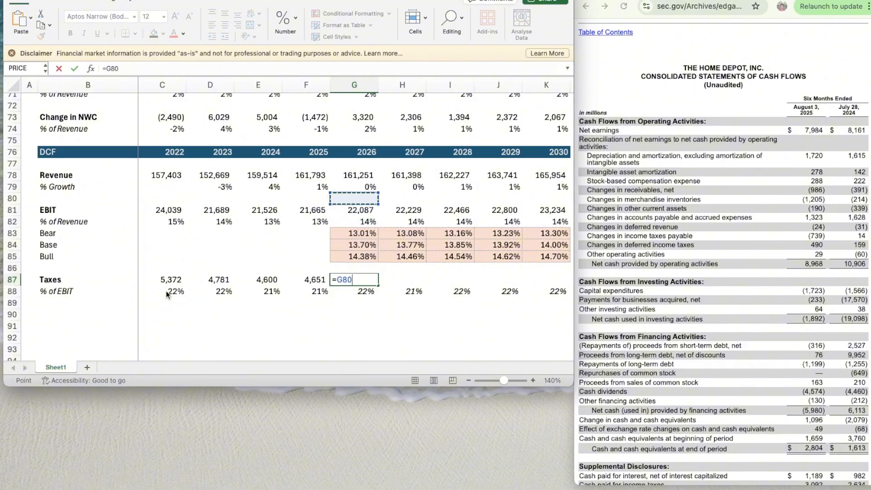
type("*")
key("Down")
key("Return")
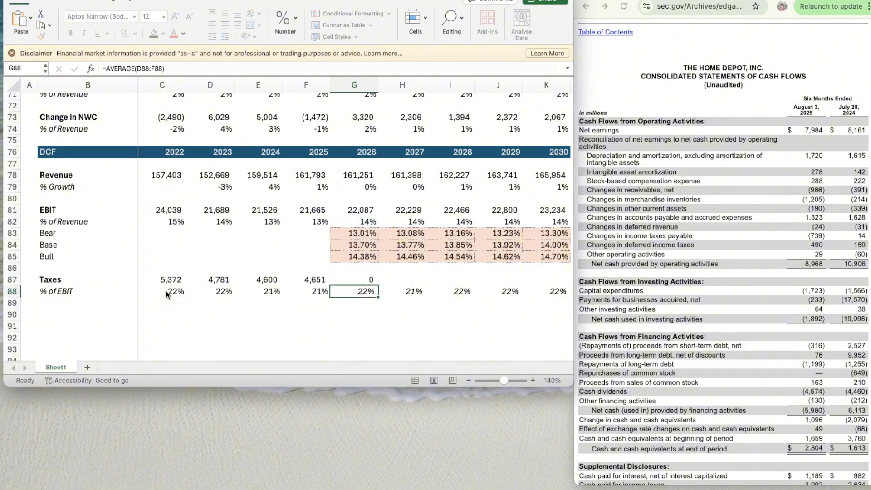
- Check the formula and number format of the projected 2026 taxes in G87
key("Up")
key("Left")
key("Right")
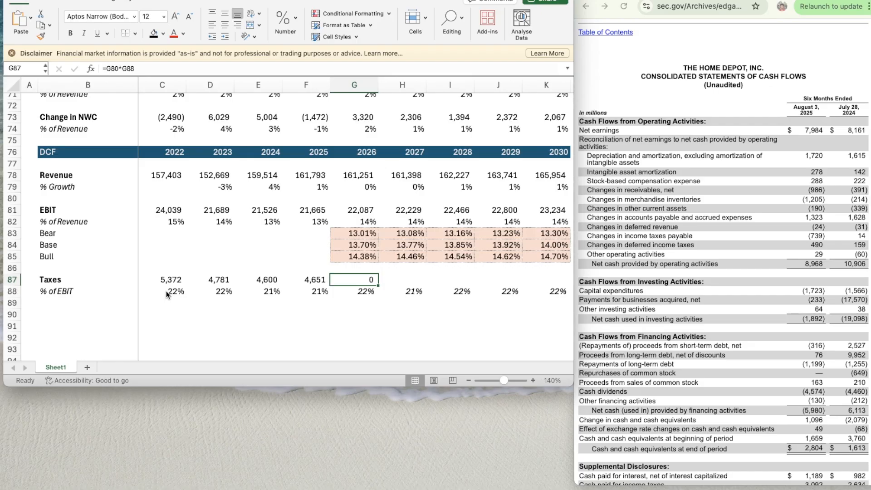
key("super+1")
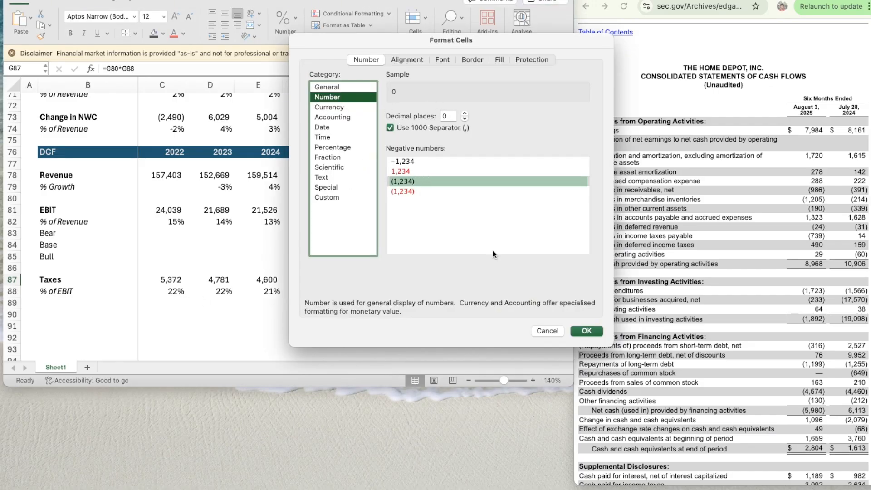
left_click(588, 329)
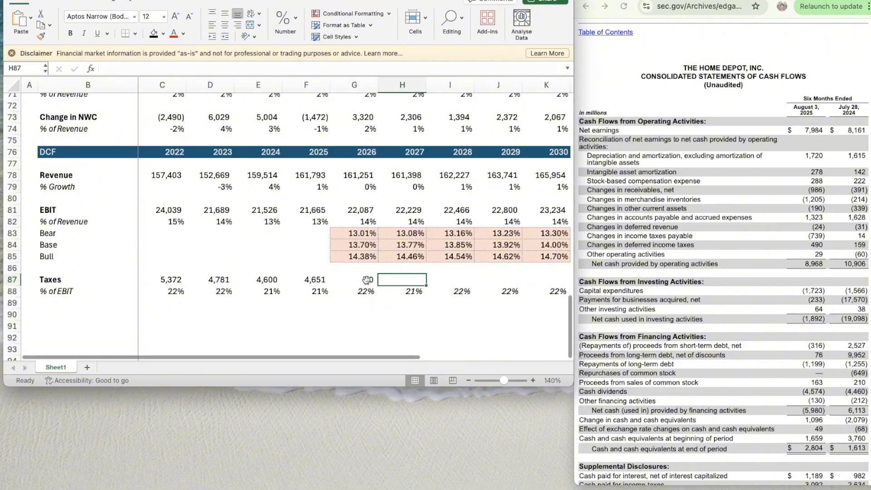
- Re-enter the 2026 taxes formula in G87 as =G80*G88
left_click(322, 279)
left_click(341, 290)
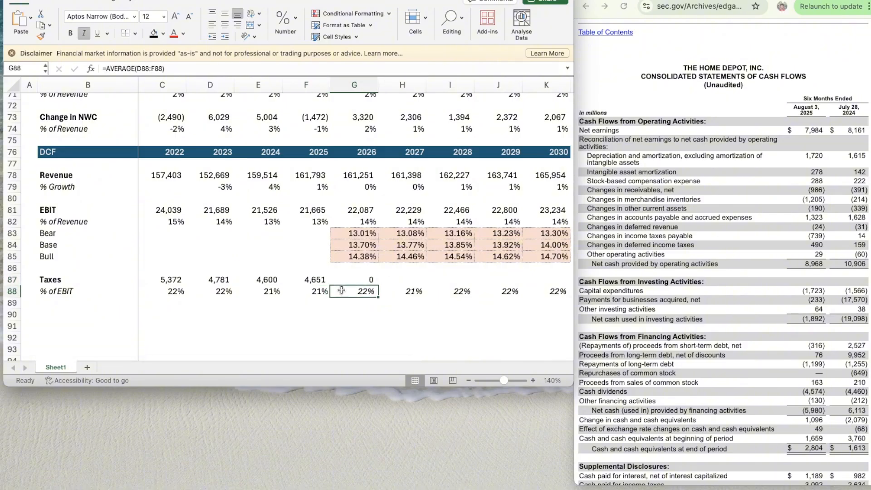
key("Up")
type("=")
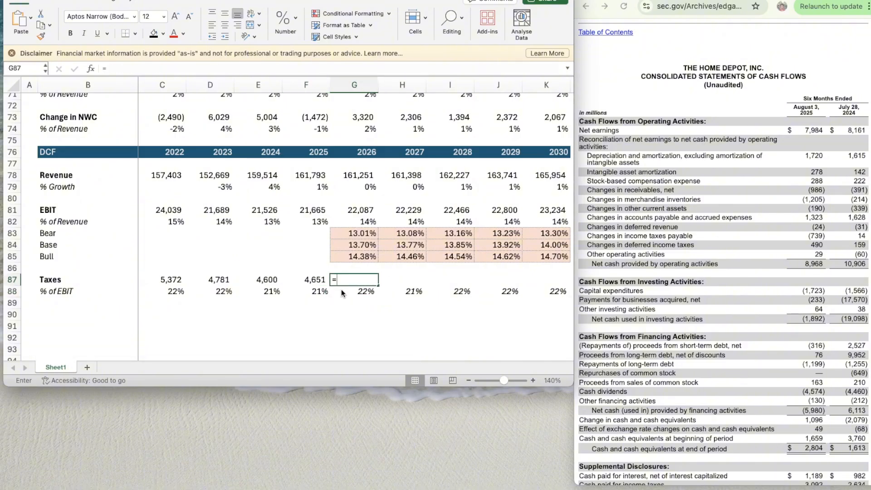
key("Up")
key("Up")
key("Up")
key("Up")
key("Up")
key("Up")
key("Up")
type("*")
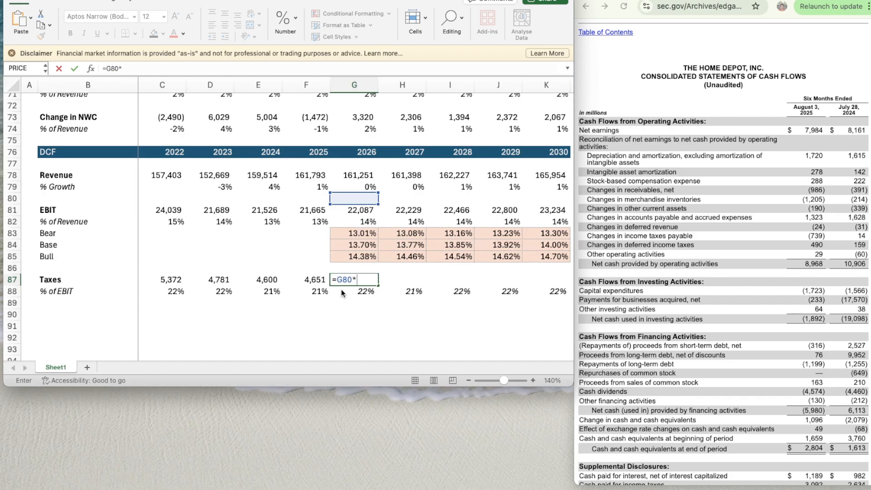
key("Down")
key("Return")
key("Up")
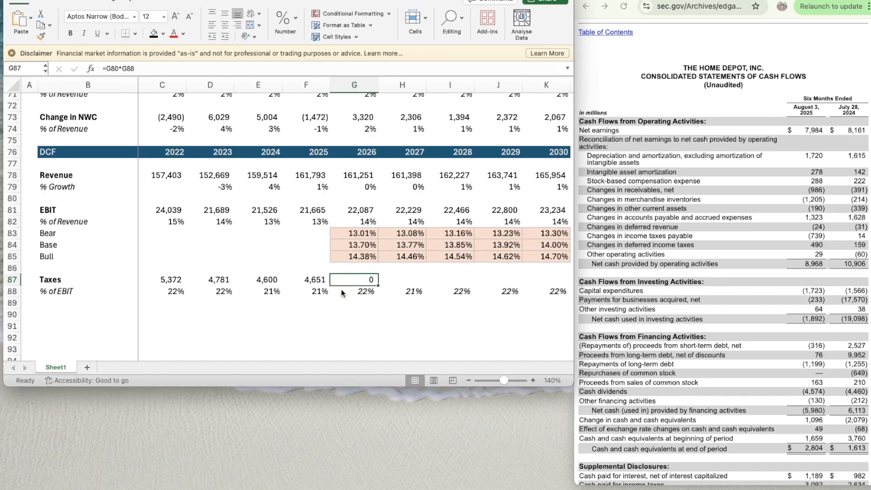
- Copy the =G80*G88 taxes formula from G87 across to 2027–2030 in H87:K87
key("super+c")
key("shift+Right")
key("shift+Right")
key("shift+Right")
key("shift+Right")
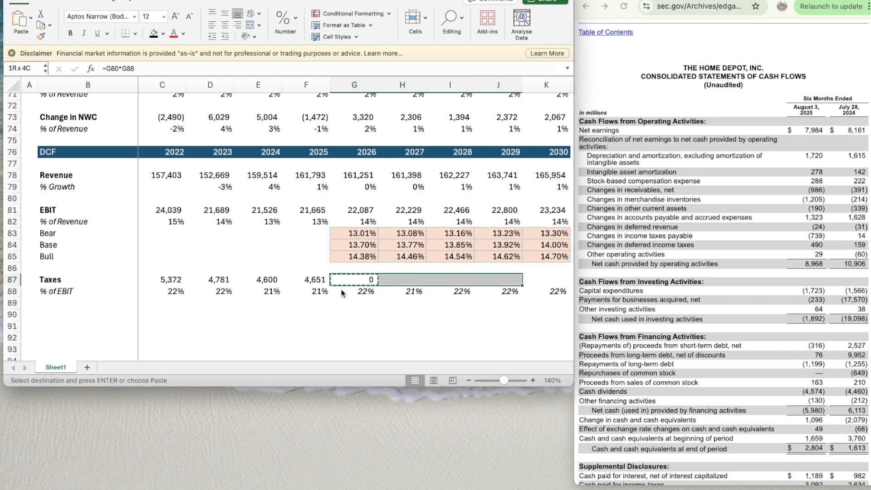
key("super+v")
- Check the projected taxes formula and clear the projected taxes in G87:K87
key("Left")
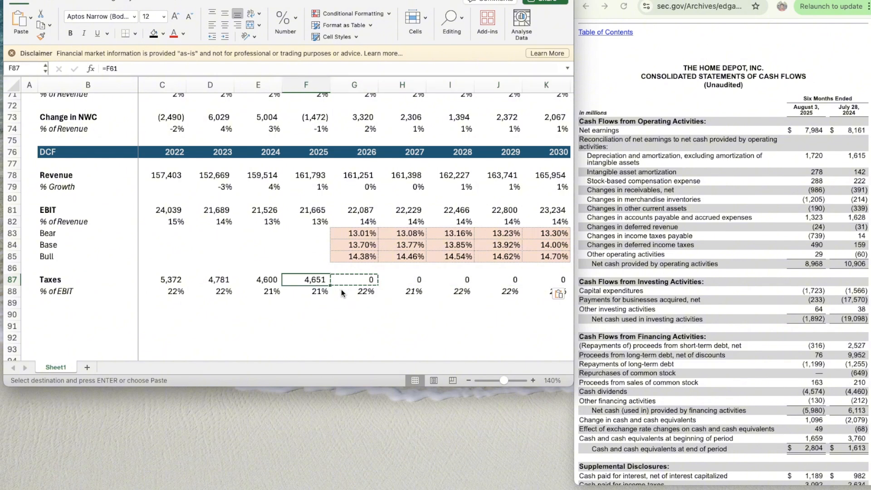
key("Left")
key("Right")
key("Right")
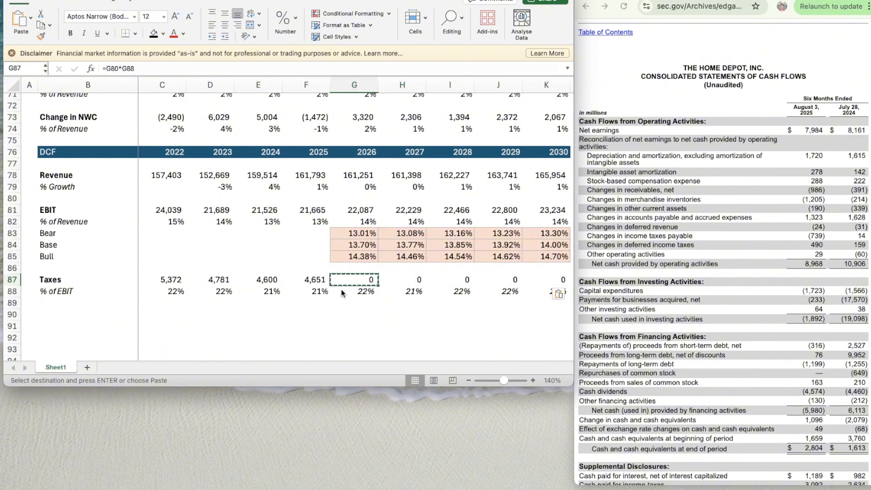
key("Left")
key("Right")
key("shift+Right")
key("shift+Right")
key("shift+Right")
key("shift+Right")
key("Delete")
key("Down")
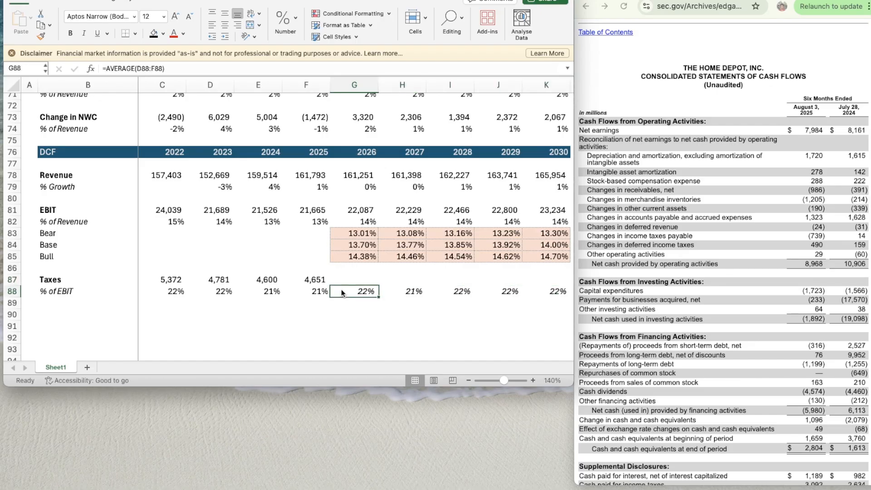
- Enter =G81*G88 in G87 to project 2026 taxes from EBIT and the tax rate
key("Left")
key("Right")
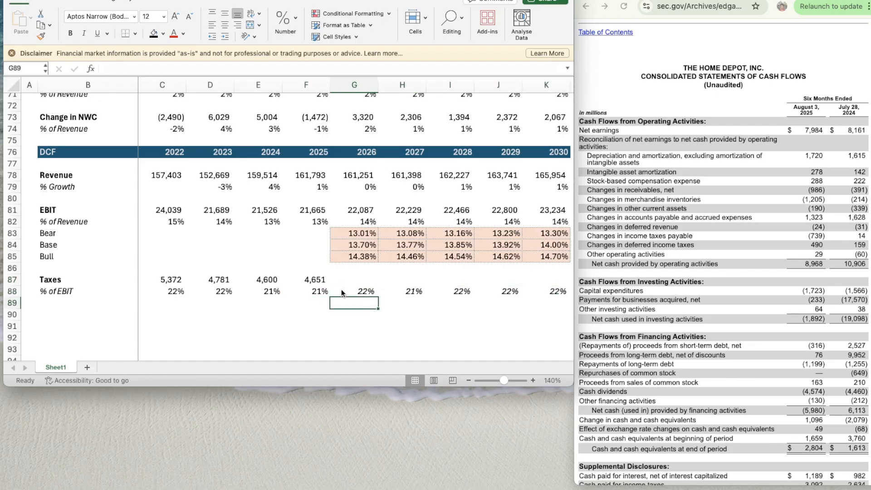
key("Up")
type("=")
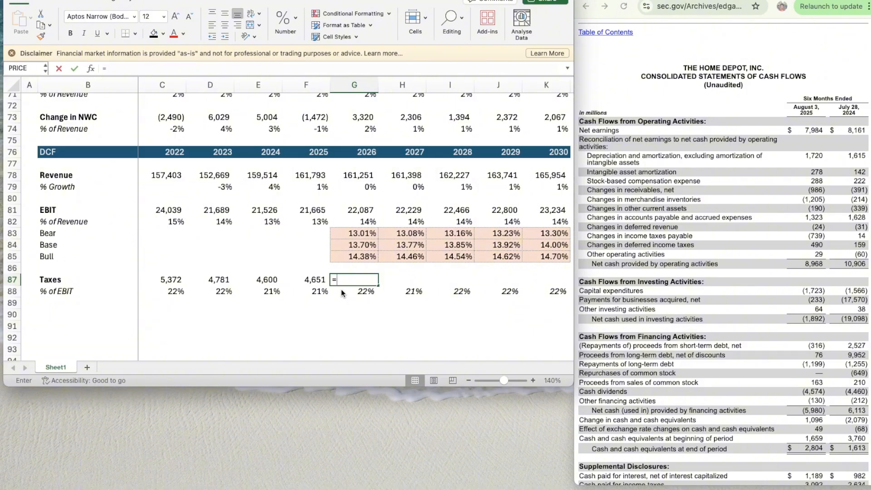
key("Up")
key("Up")
key("Up")
key("Up")
key("Up")
key("Up")
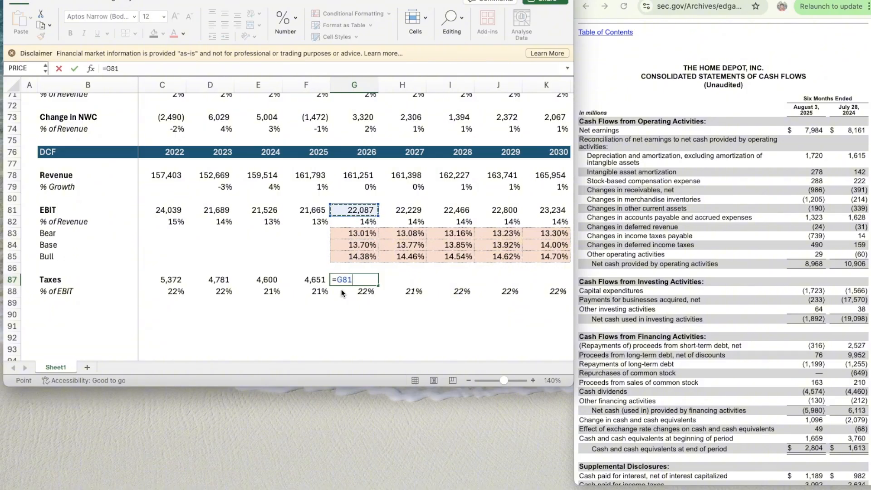
type("*")
key("Down")
key("Return")
- Copy the 2026 taxes formula from G87 across to 2027–2030 in H87:K87
key("Up")
key("super+c")
key("shift+Right")
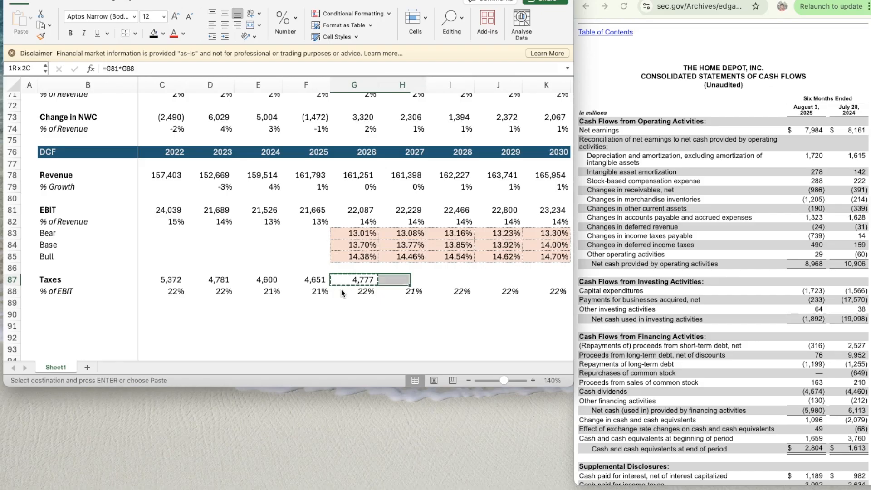
key("shift+Right")
key("shift+Right")
key("shift+Right")
key("super+v")
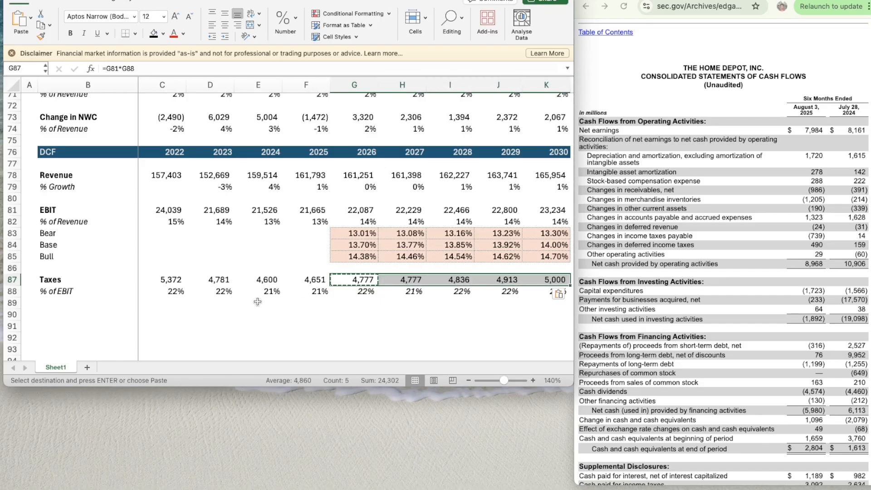
- Add a thin solid top border across B90:K90 beneath the taxes section
scroll(257, 302, "down", 5)
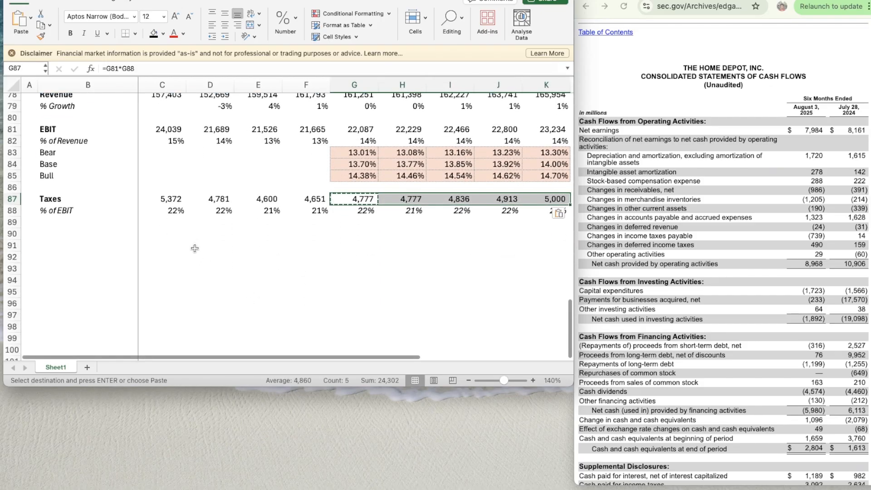
left_click(194, 248)
left_click(102, 226)
left_click(90, 230)
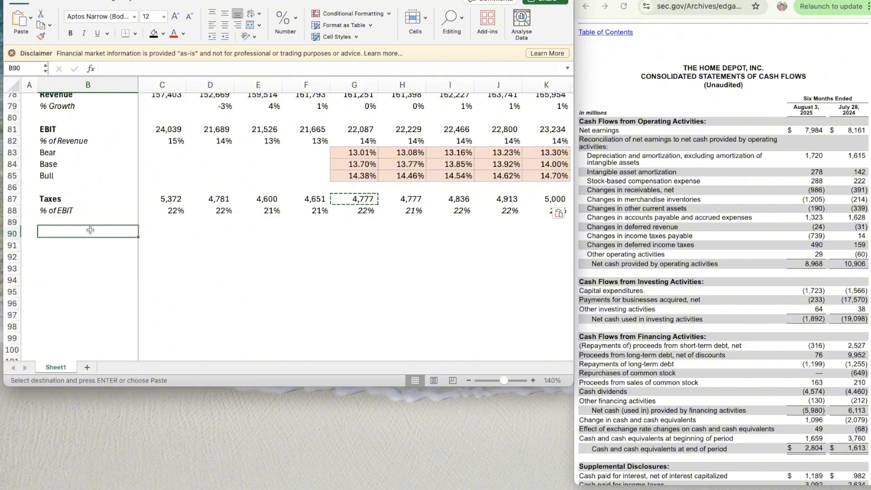
key("shift+Right")
key("shift+Right")
key("shift+Right")
key("shift+Right")
key("shift+Right")
key("shift+Right")
key("shift+Right")
key("shift+Right")
key("shift+Right")
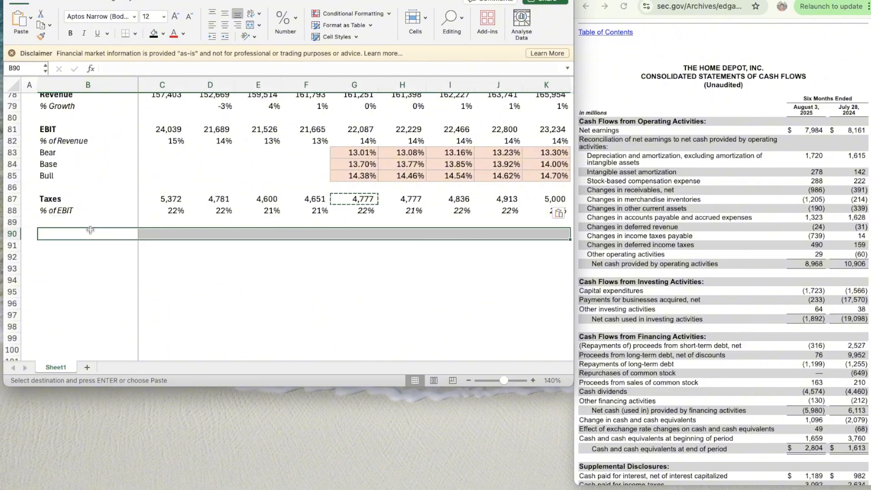
key("super+1")
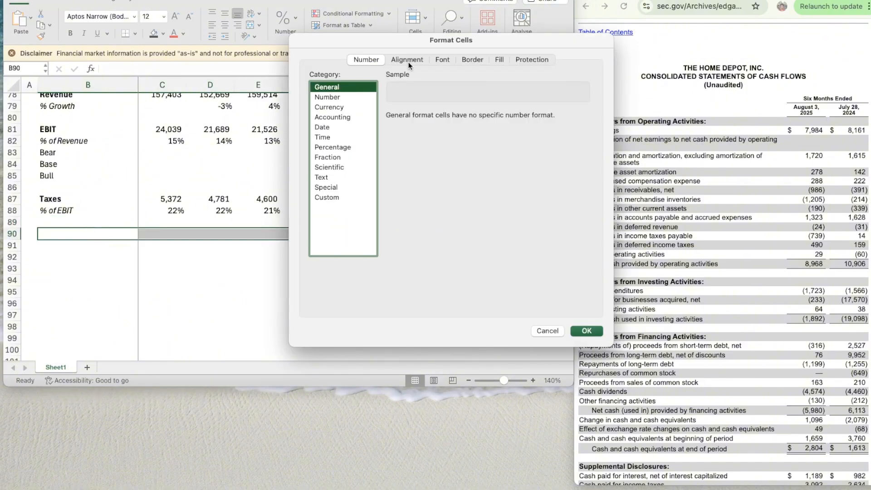
left_click(471, 59)
left_click(359, 181)
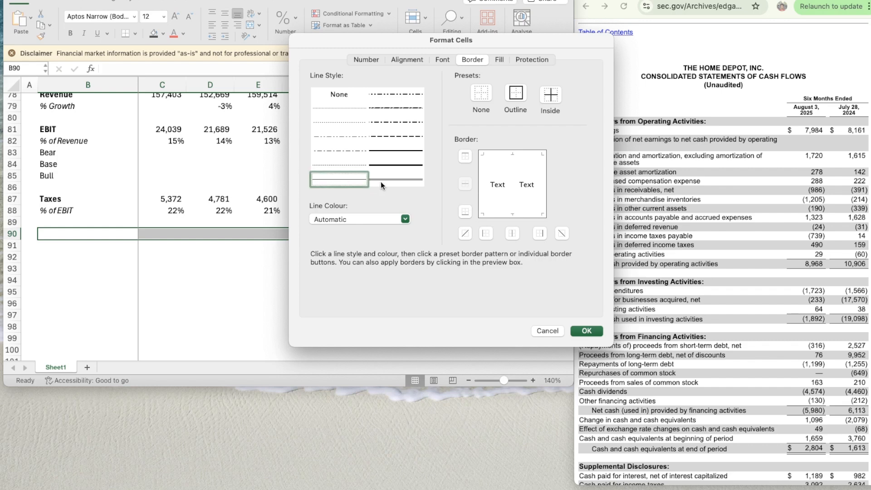
left_click(459, 154)
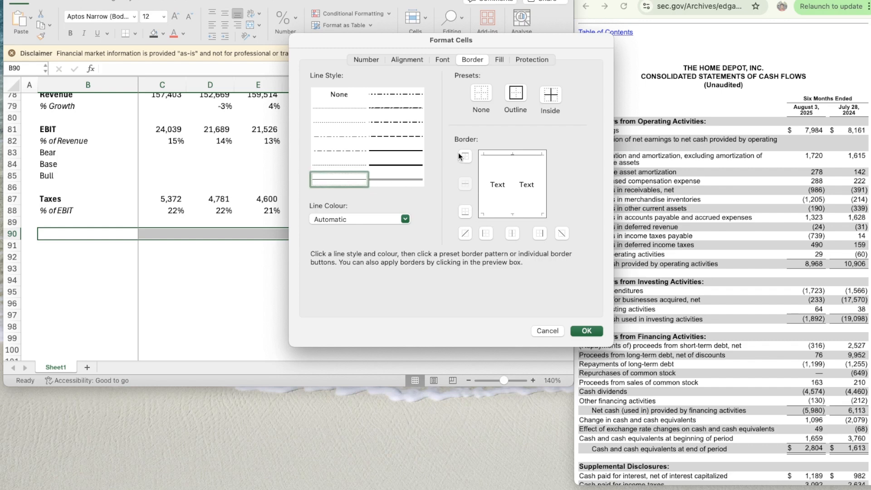
left_click(587, 331)
- Label B91 "EBIAT" in bold
left_click(101, 243)
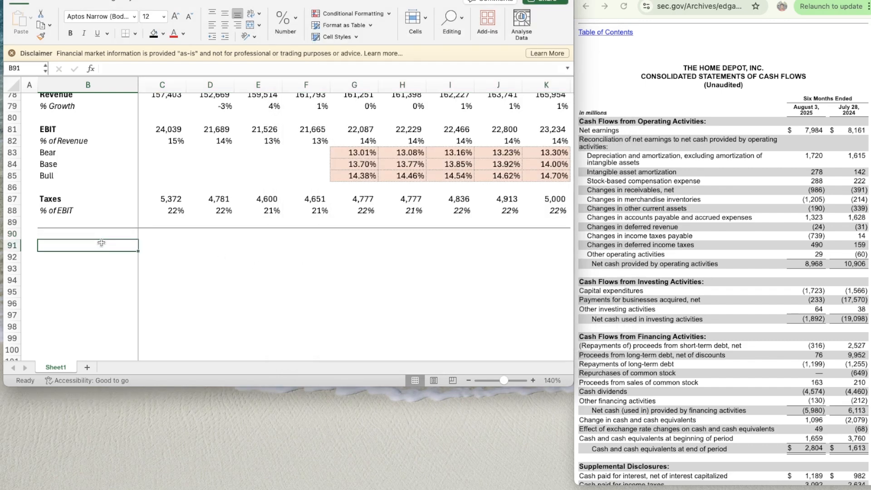
type("EBIAT")
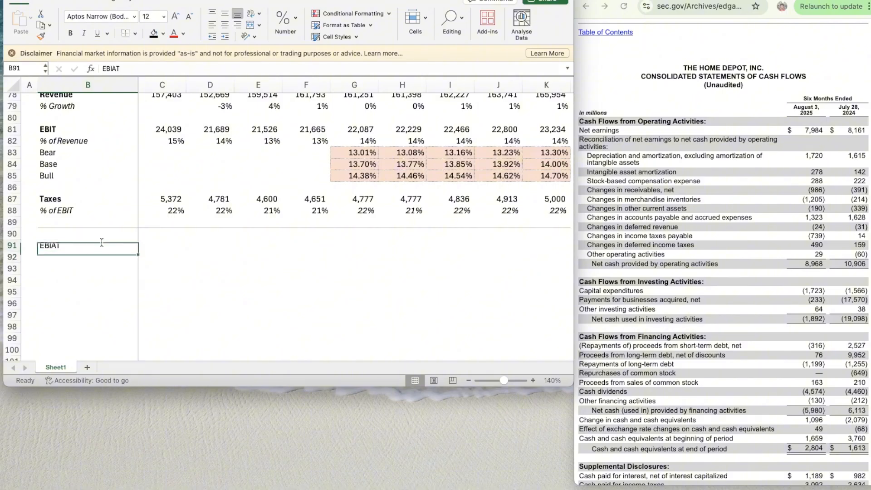
key("super+b")
- Enter =C81-C87 in C91 to calculate 2022 EBIAT as EBIT less taxes
key("Tab")
type("=")
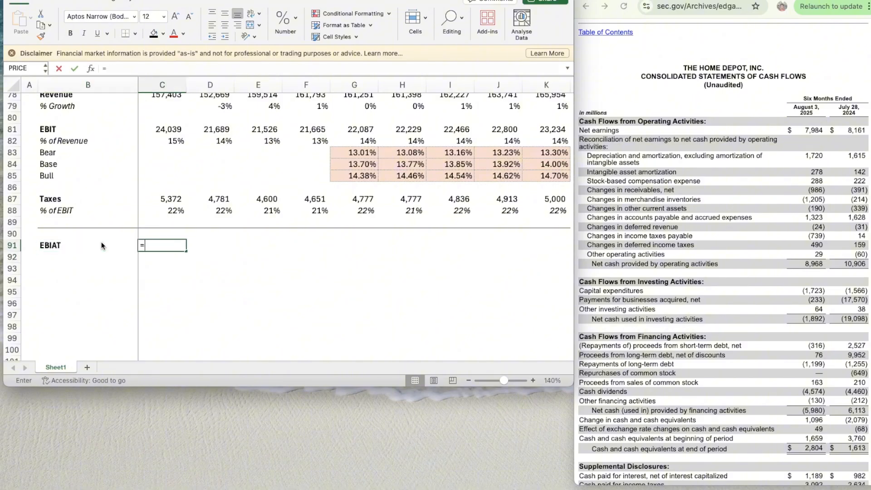
key("Up")
key("Up")
key("Up")
key("Up")
key("Up")
key("Up")
key("Up")
key("Up")
key("Up")
key("Up")
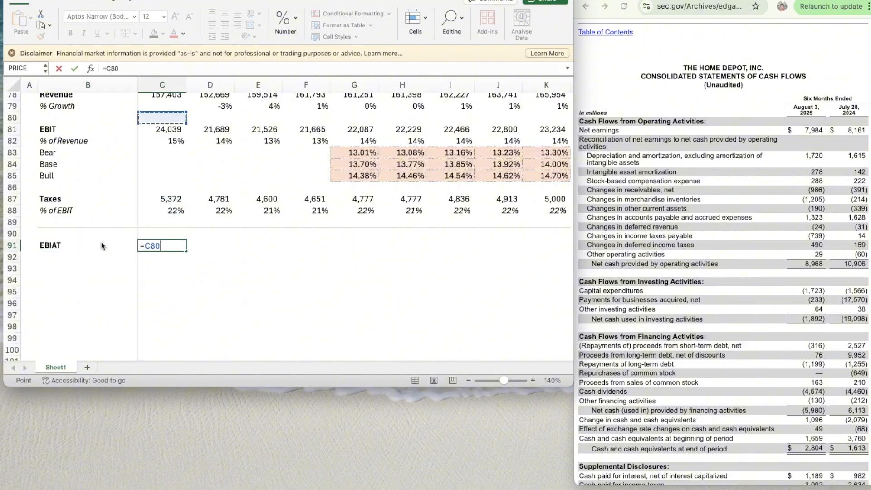
type("-")
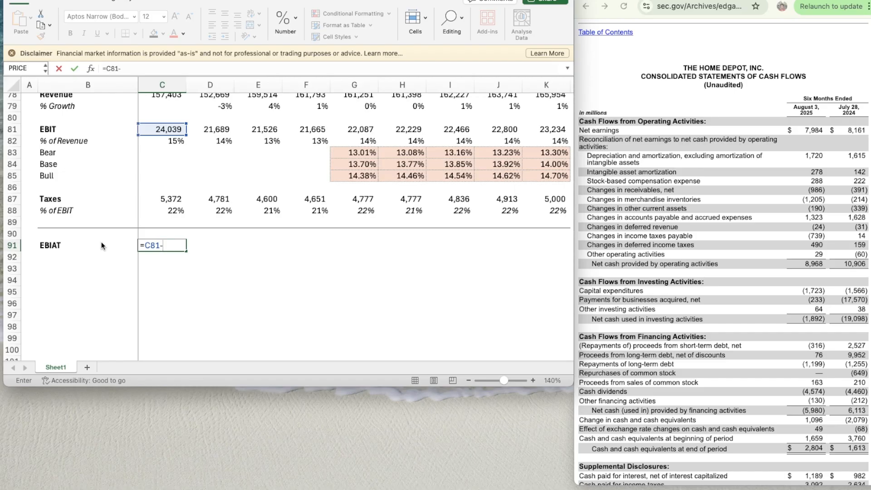
key("Up")
key("Up")
key("Up")
- Complete the 2022 EBIAT formula =C81-C87 in C91 and copy it across to 2023–2030 in D91:K91
key("Up")
key("Return")
key("Up")
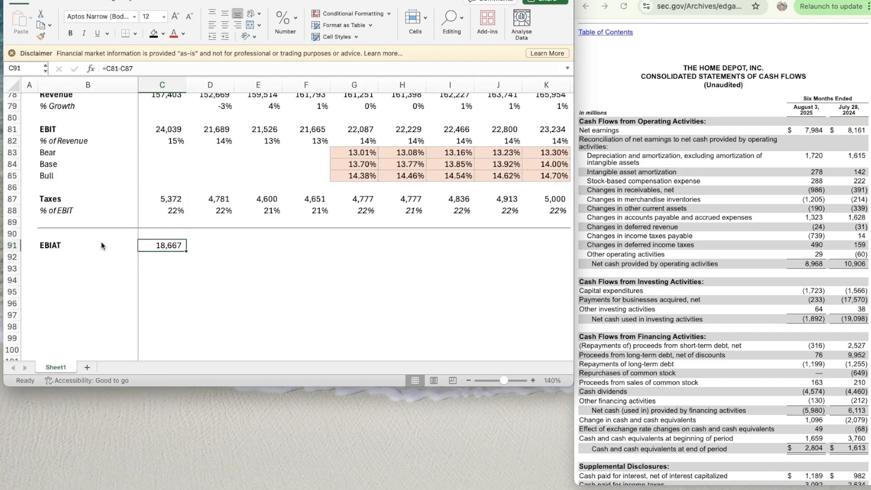
key("super+c")
key("shift+Right")
key("shift+Right")
key("shift+Right")
key("shift+Right")
key("shift+Right")
key("shift+Right")
key("shift+Right")
key("shift+Right")
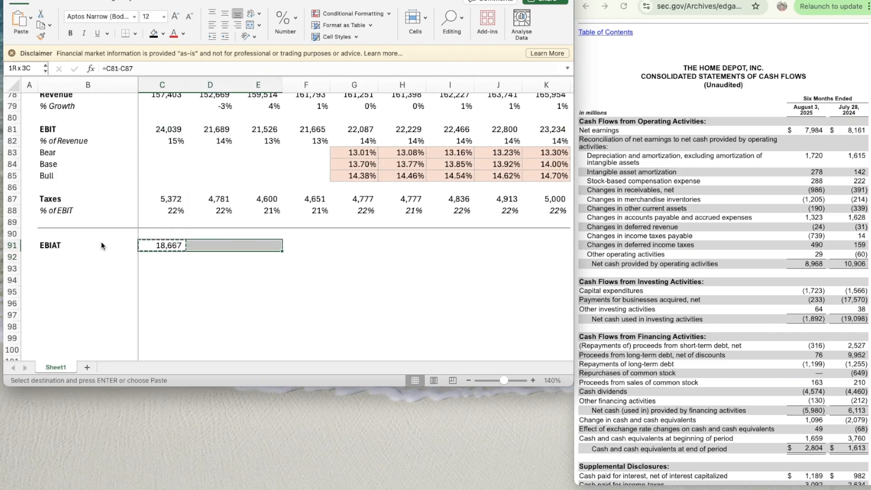
key("super+v")
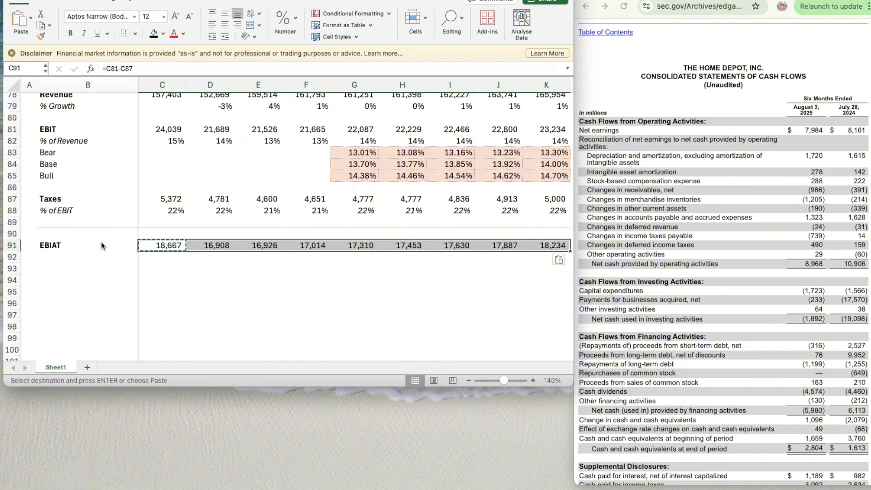
- Label B93 "D&A" in bold, two rows beneath EBIAT
key("Down")
key("Down")
key("Left")
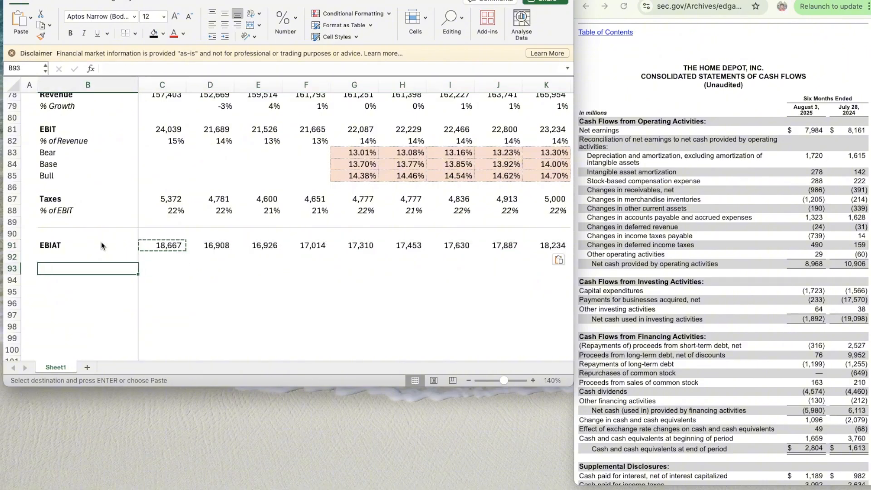
scroll(102, 241, "down", 3)
scroll(101, 241, "down", 2)
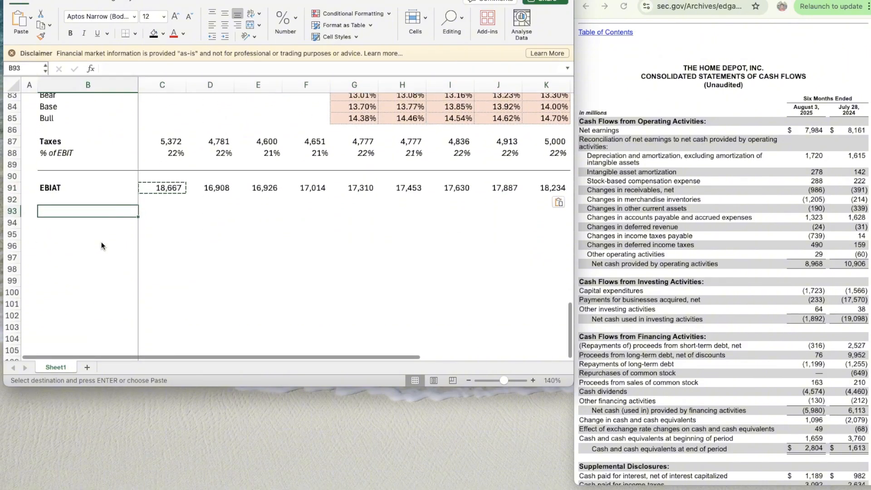
key("Escape")
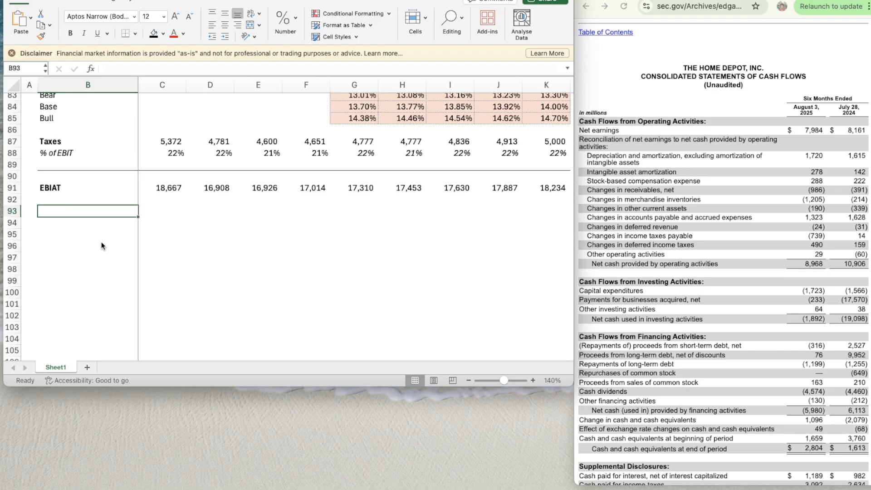
scroll(101, 245, "down", 1)
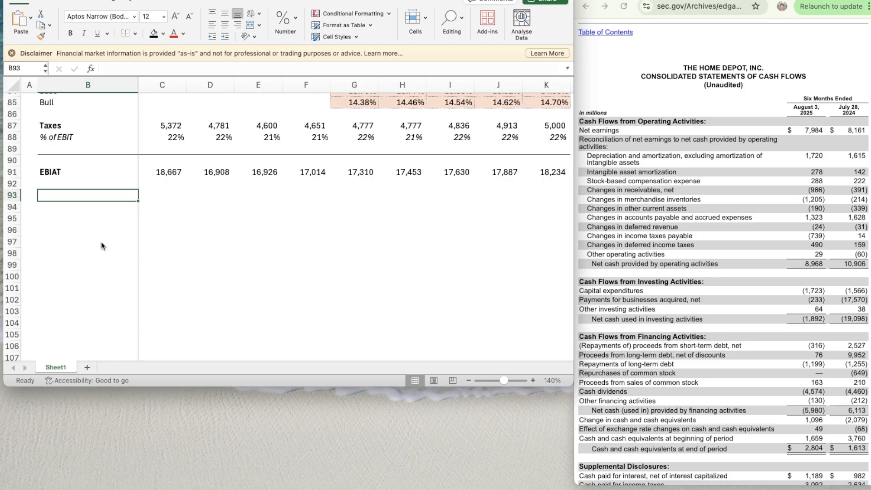
type("D&A")
key("Return")
key("Up")
key("super+b")
- Label B95 "CapEx" in bold, two rows beneath D&A
key("Down")
key("Down")
type("Cap")
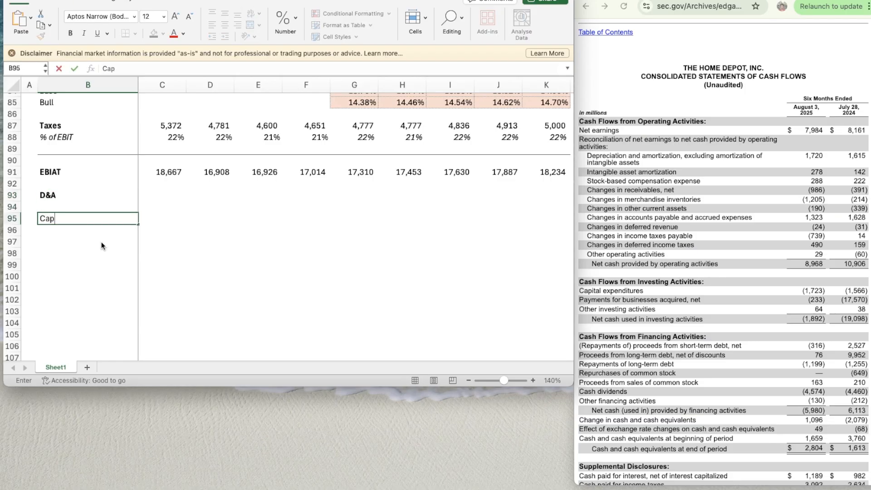
type("EX")
key("BackSpace")
key("BackSpace")
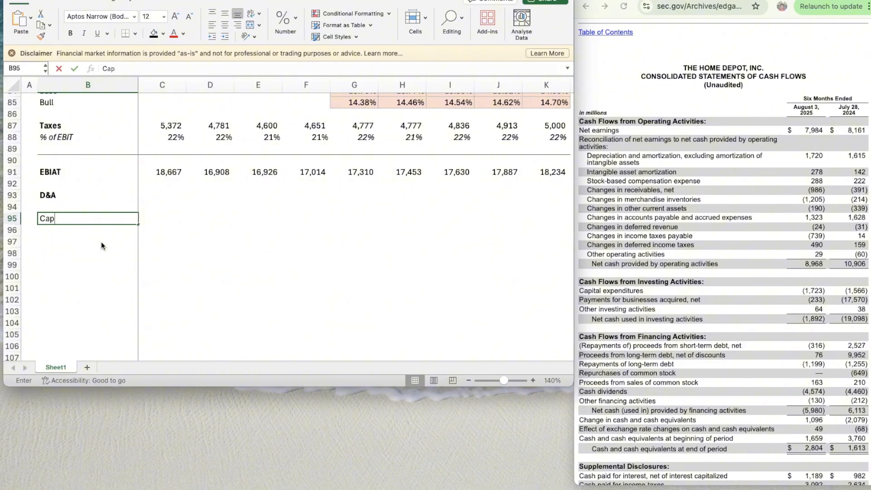
type("Ex")
key("Return")
key("Up")
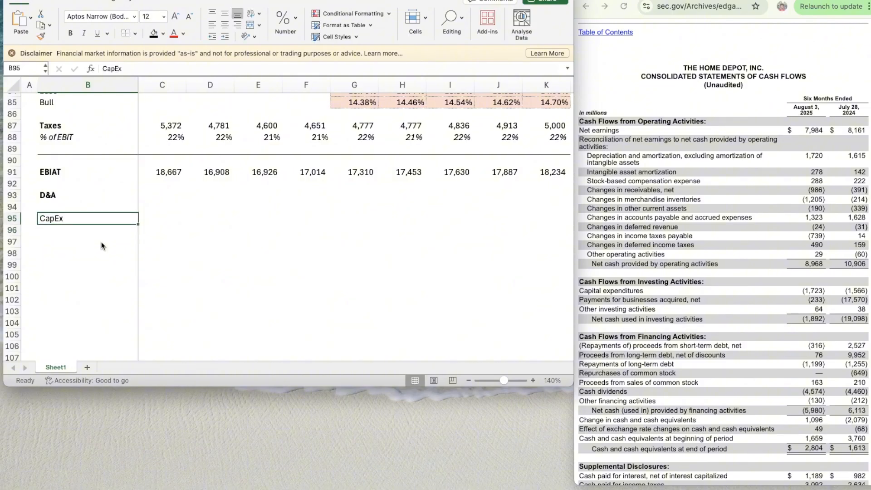
key("super+b")
- Label B97 "Change in NWC" in bold, two rows beneath CapEx
key("Down")
key("Down")
type("Chnag")
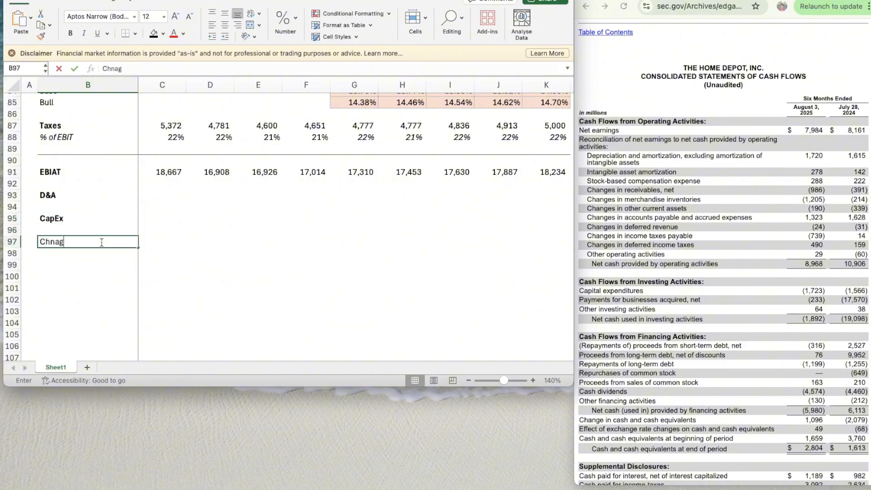
key("BackSpace")
key("BackSpace")
key("BackSpace")
type("ange in NWC")
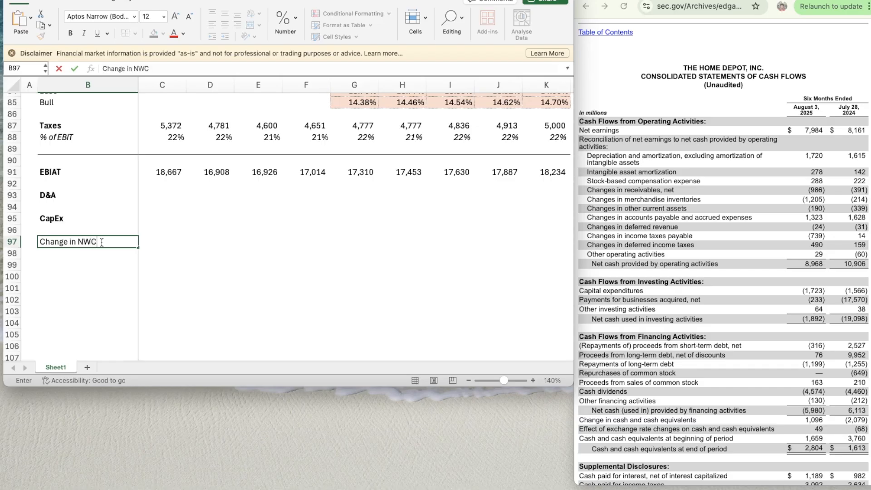
key("Return")
key("Up")
key("super+b")
- Link 2022 D&A in C93 to the Cash Flow Items section with =C66
key("Right")
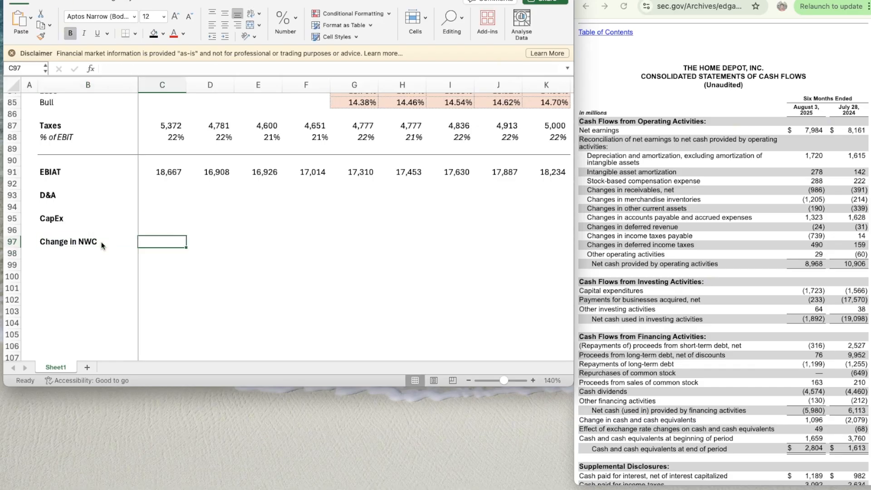
key("Up")
key("Up")
key("Up")
key("Up")
type("=")
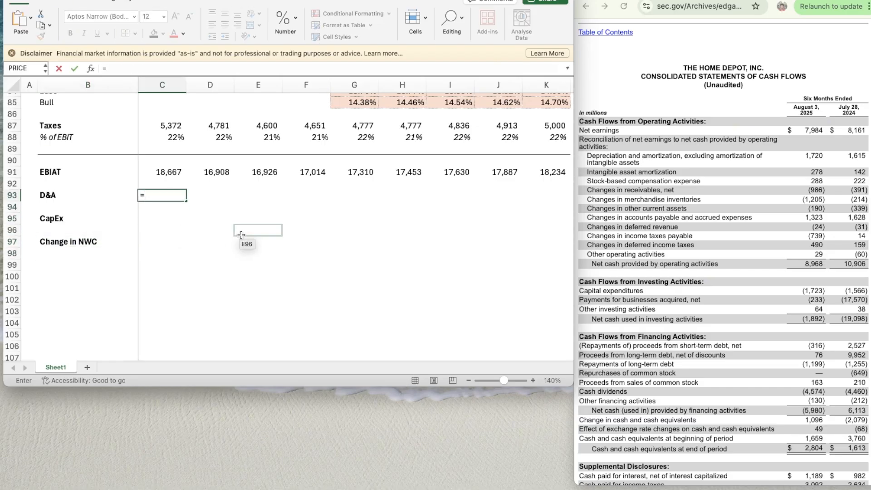
scroll(242, 232, "up", 5)
scroll(240, 231, "up", 3)
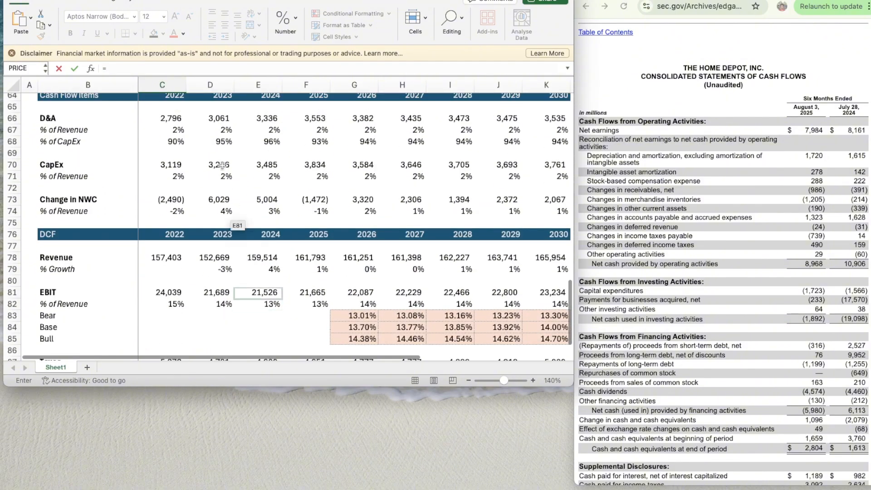
left_click(173, 118)
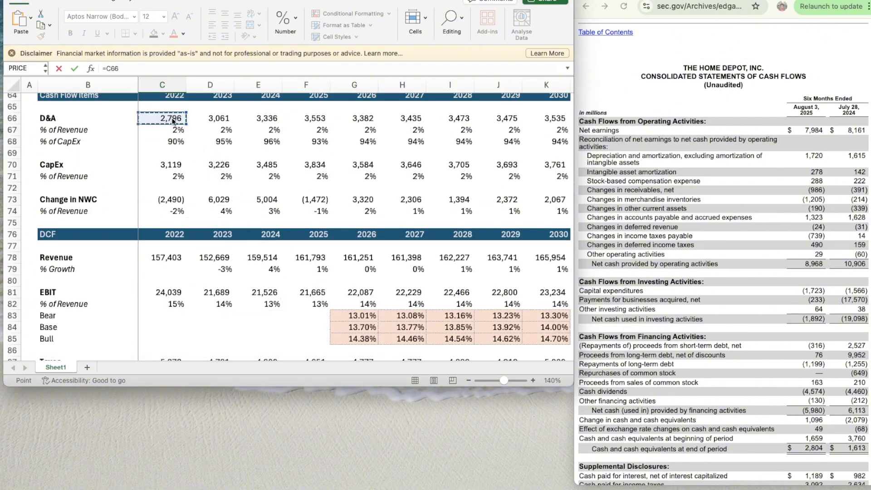
key("Return")
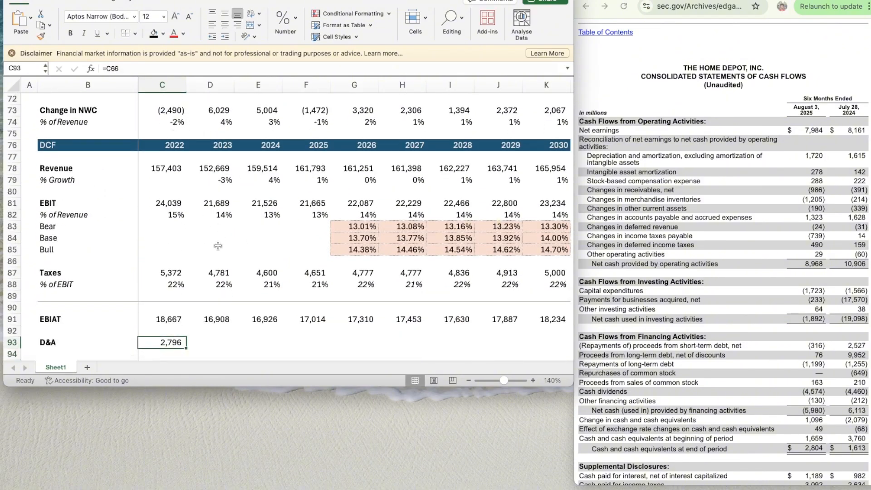
- Copy the 2022 D&A link from C93 across to 2023–2030 in D93:K93
scroll(223, 236, "down", 4)
key("ctrl+c")
key("shift+Right")
key("shift+Right")
key("shift+Right")
key("shift+Right")
key("shift+Right")
key("shift+Right")
key("shift+Right")
key("shift+Right")
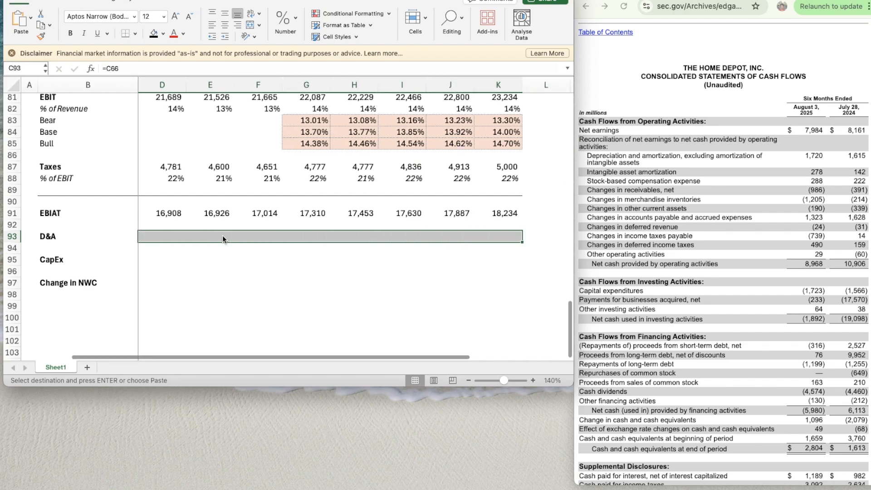
key("super+v")
- Link 2022 CapEx in C95 to the Cash Flow Items section with =C70
scroll(167, 284, "left", 2)
left_click(161, 263)
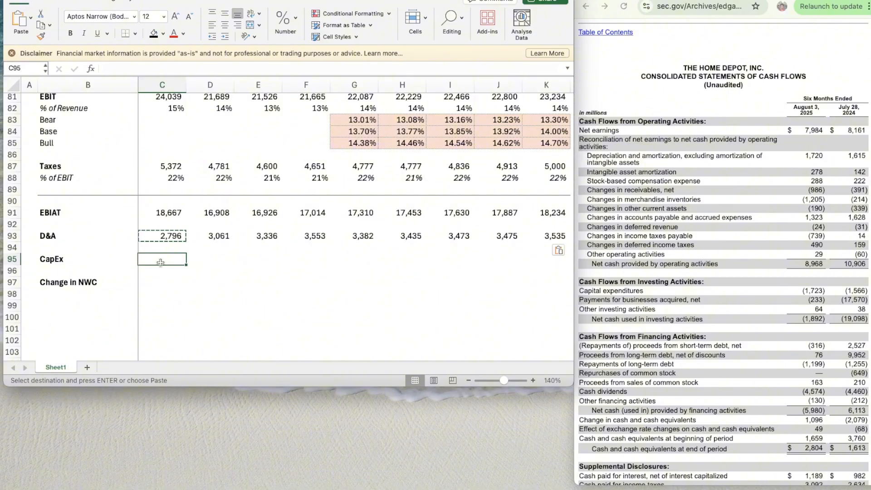
type("=")
scroll(198, 225, "up", 5)
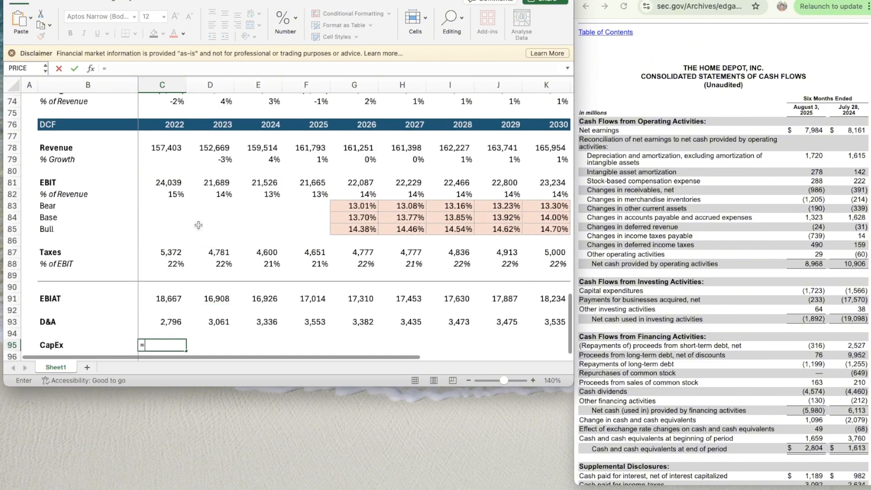
scroll(181, 159, "up", 1)
left_click(169, 99)
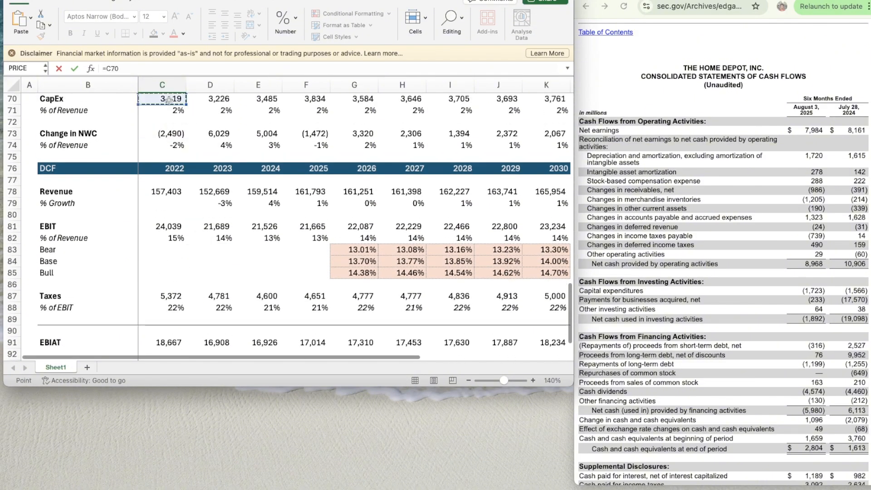
key("Return")
- Copy the 2022 CapEx link from C95 across to 2023–2030 in D95:K95
scroll(172, 136, "down", 2)
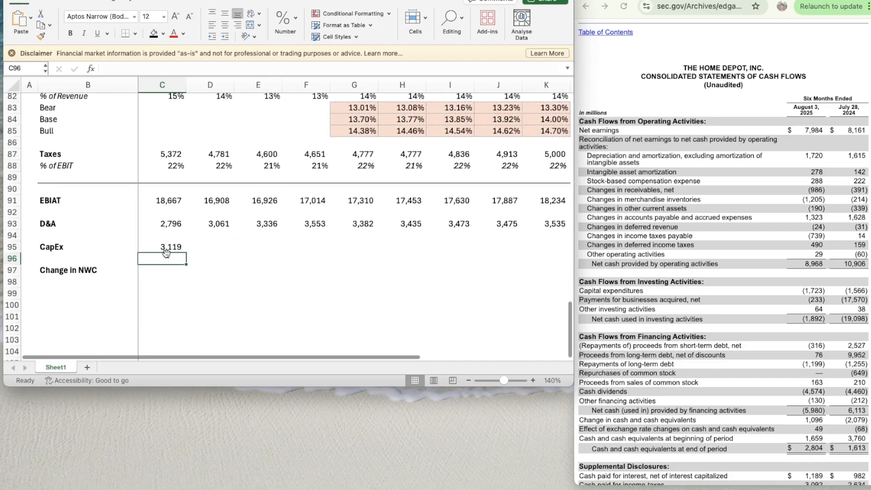
left_click(164, 248)
key("super+c")
key("shift+Right")
key("shift+Right")
key("shift+Right")
key("shift+Right")
key("shift+Right")
key("shift+Right")
key("shift+Right")
key("shift+Right")
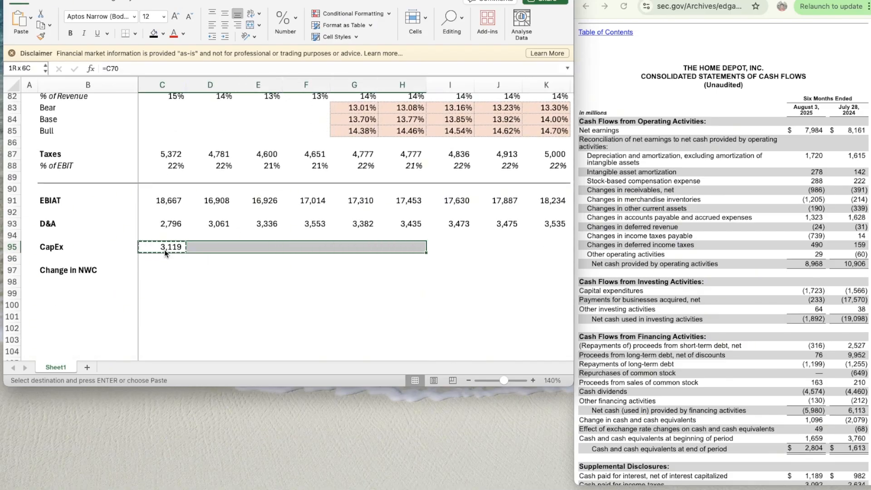
key("super+v")
- Link the 2022 change in NWC in C97 to the Cash Flow Items section with =C73
key("Down")
key("Down")
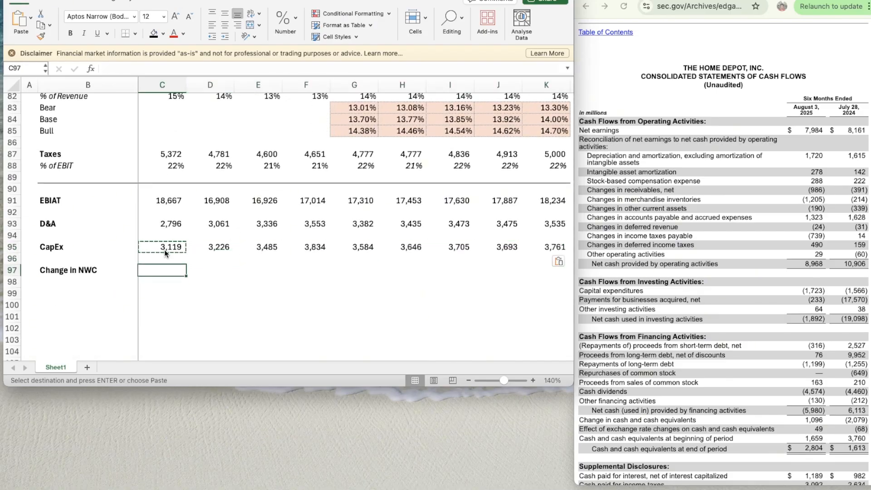
type("=")
scroll(192, 258, "up", 3)
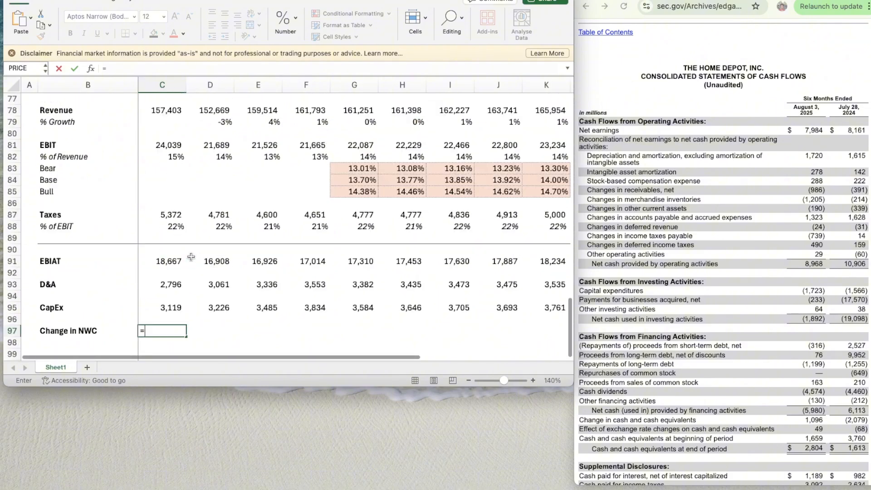
scroll(192, 258, "up", 2)
left_click(159, 117)
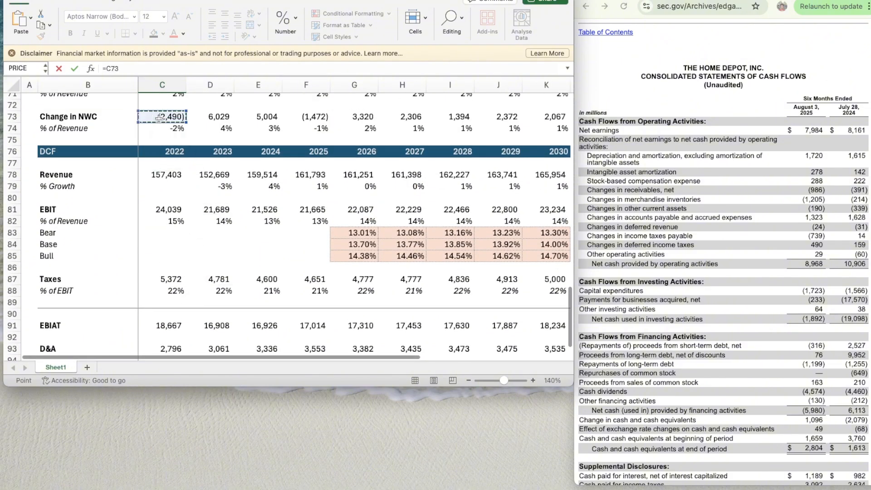
key("Return")
- Copy the 2022 change in NWC link from C97 across to 2023–2030 in D97:K97
scroll(221, 248, "down", 3)
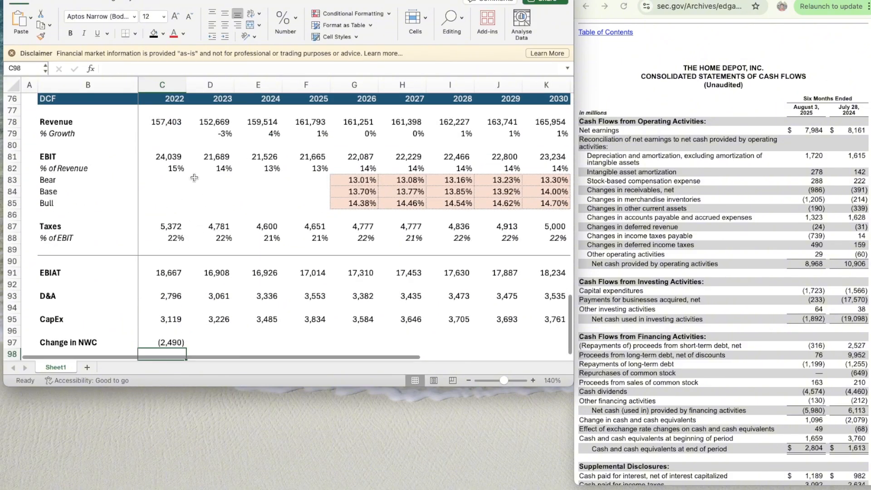
key("Up")
key("super+c")
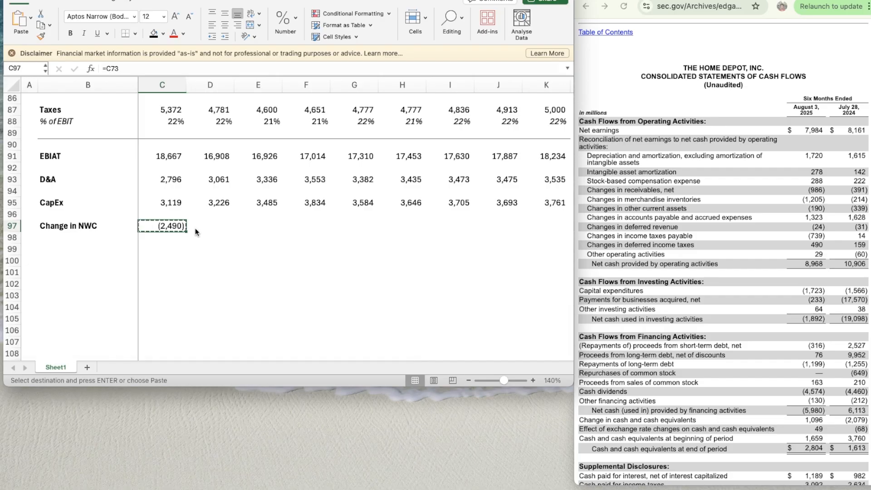
key("shift+Right")
key("shift+Right")
key("shift+Right")
key("shift+Right")
- Add a thin solid top border across B99:K99 beneath the Change in NWC row
key("shift+Right")
key("shift+Right")
key("shift+Right")
key("shift+Right")
key("super+v")
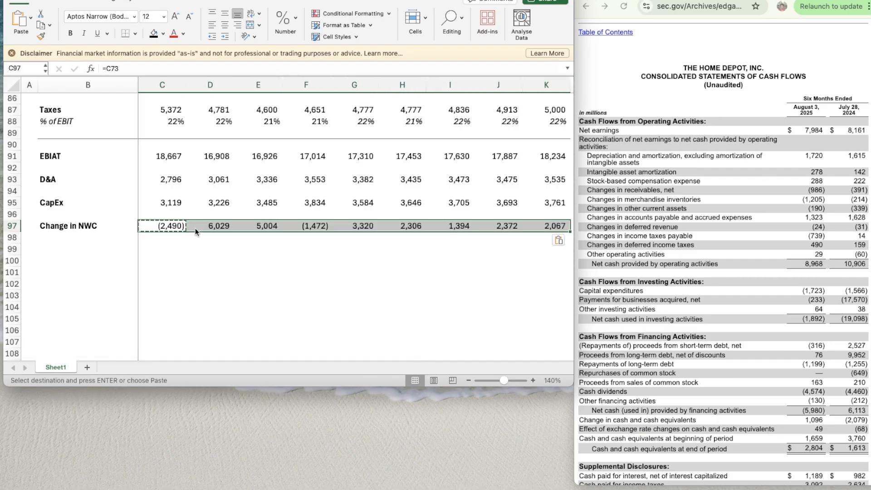
key("Down")
key("Down")
key("Left")
key("shift+Right")
key("shift+Right")
key("shift+Right")
key("shift+Right")
key("shift+Right")
key("shift+Right")
key("shift+Right")
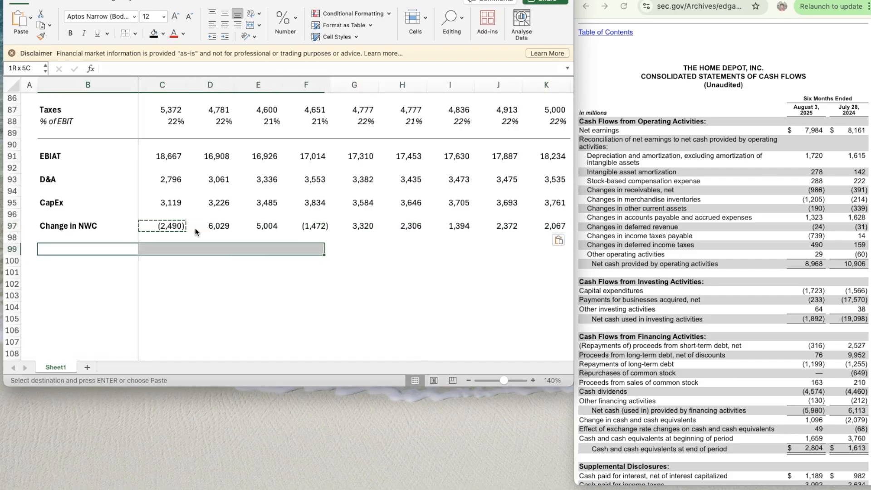
key("shift+Right")
key("shift+Right")
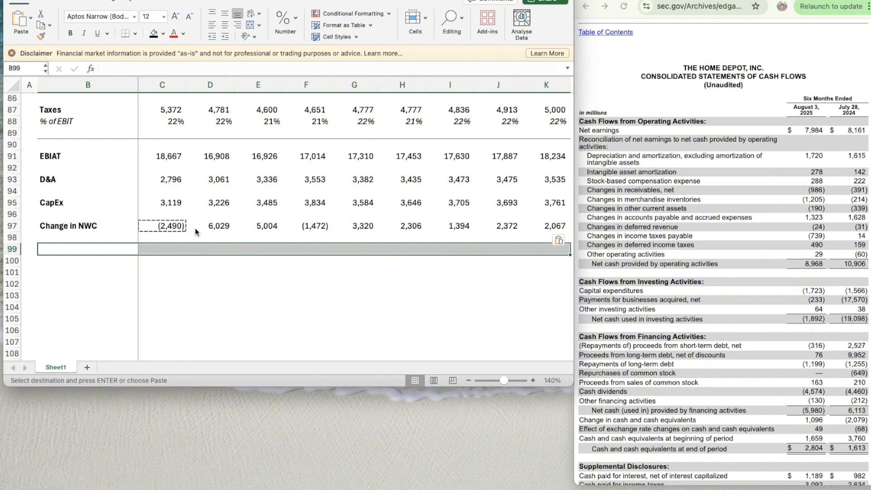
key("super+1")
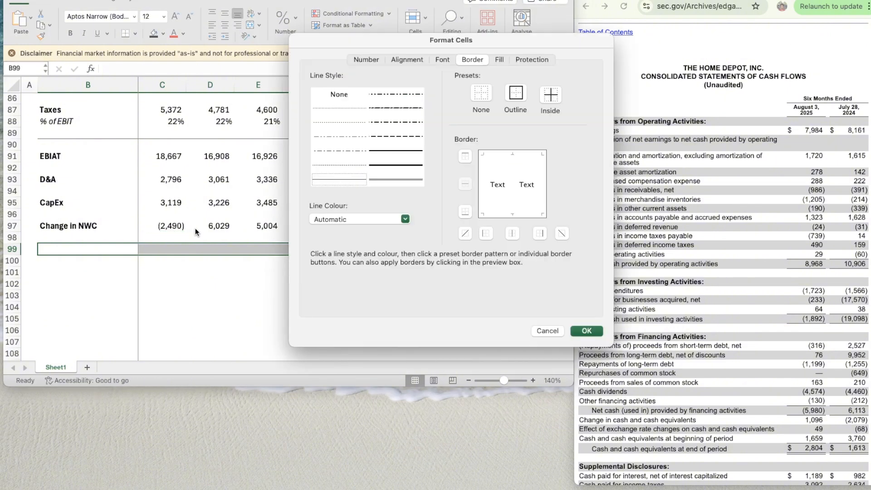
left_click(346, 181)
left_click(468, 156)
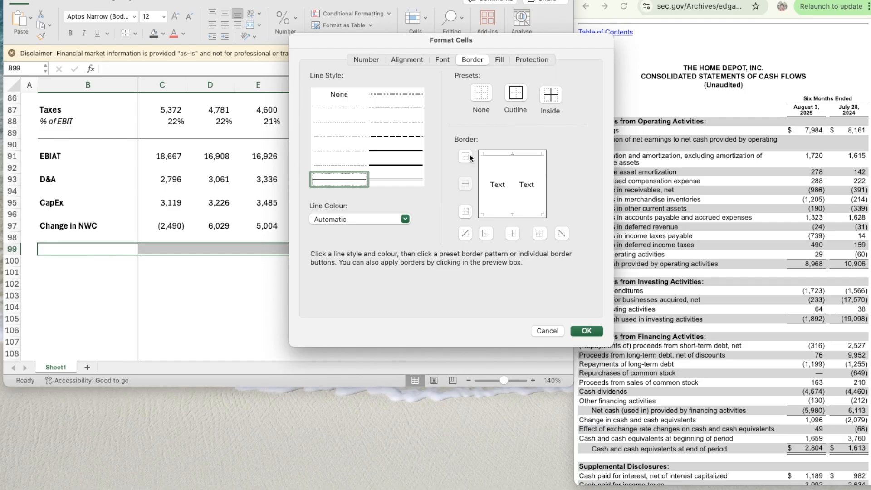
key("Return")
- Label B100 "Unlevered Free Cash Flow" beneath the Change in NWC border and make the label bold
left_click(99, 263)
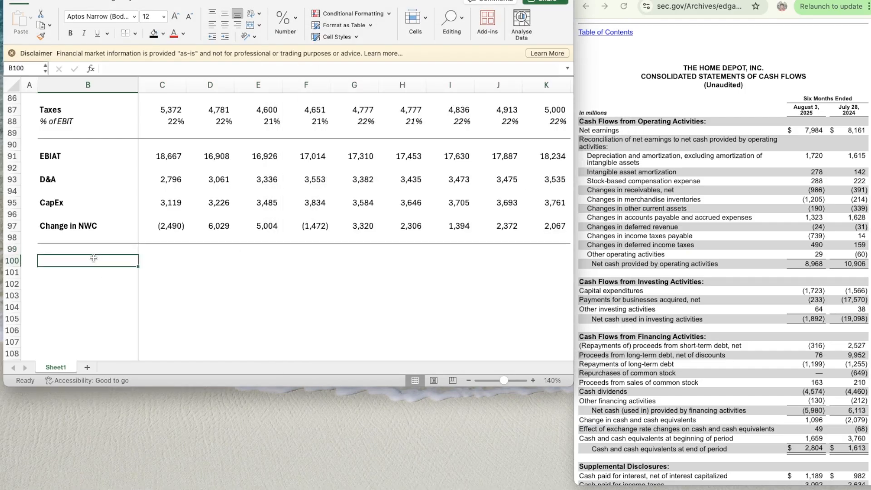
type("Unle")
key("BackSpace")
type("levered")
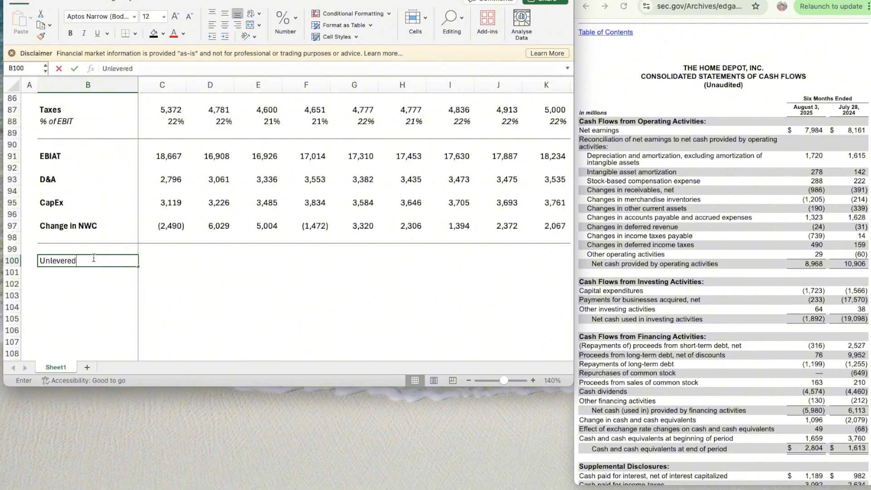
type(" Free Cash Flow")
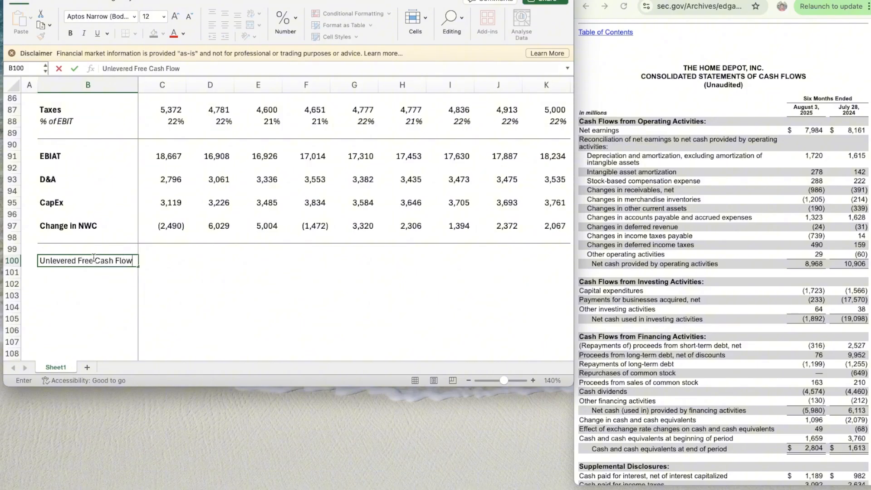
key("Return")
left_click(93, 257)
key("super+b")
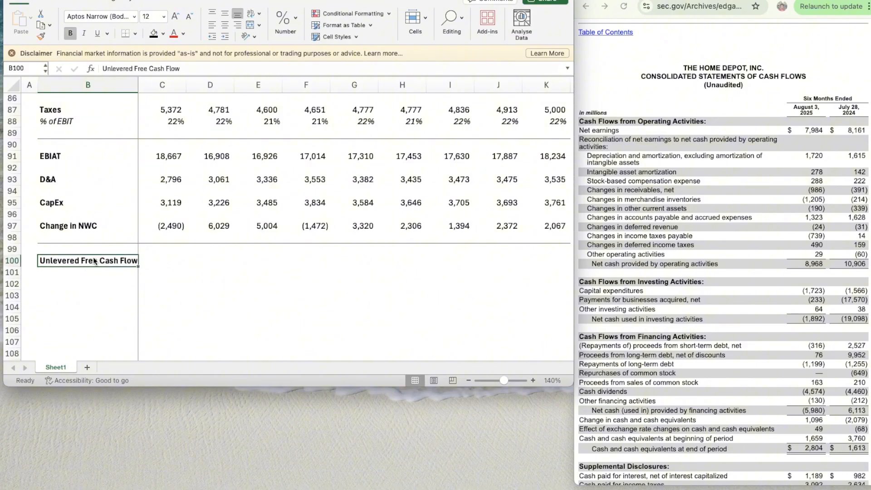
- Review the DCF rows from Revenue through Change in NWC above the Unlevered Free Cash Flow line
key("Right")
key("Right")
key("Right")
key("Right")
key("Right")
key("Right")
key("Left")
scroll(93, 261, "up", 5)
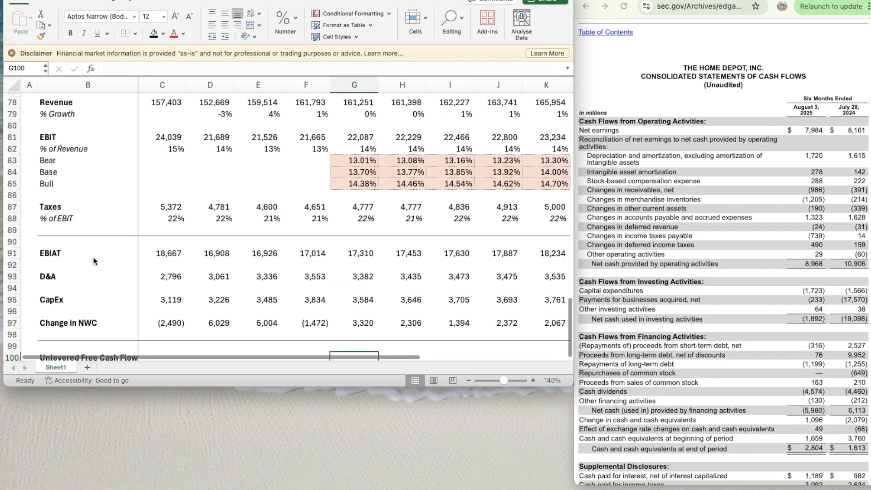
scroll(94, 261, "down", 5)
scroll(94, 256, "down", 2)
scroll(93, 257, "up", 3)
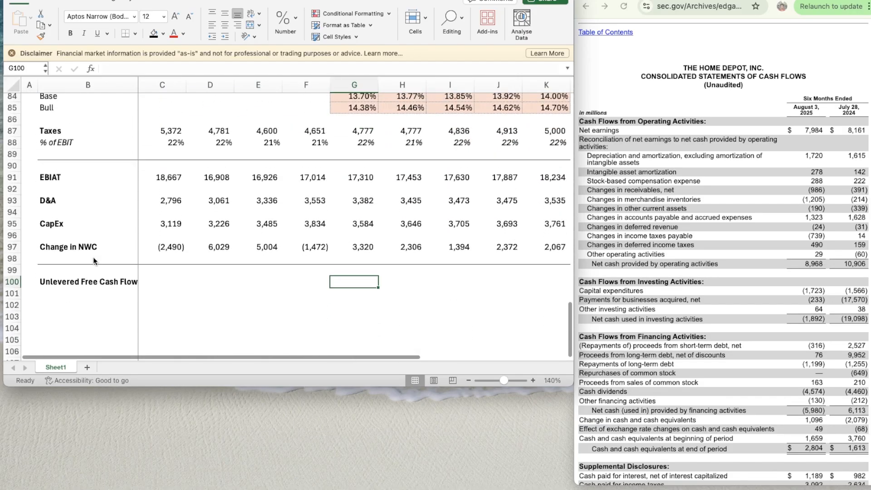
scroll(94, 257, "down", 1)
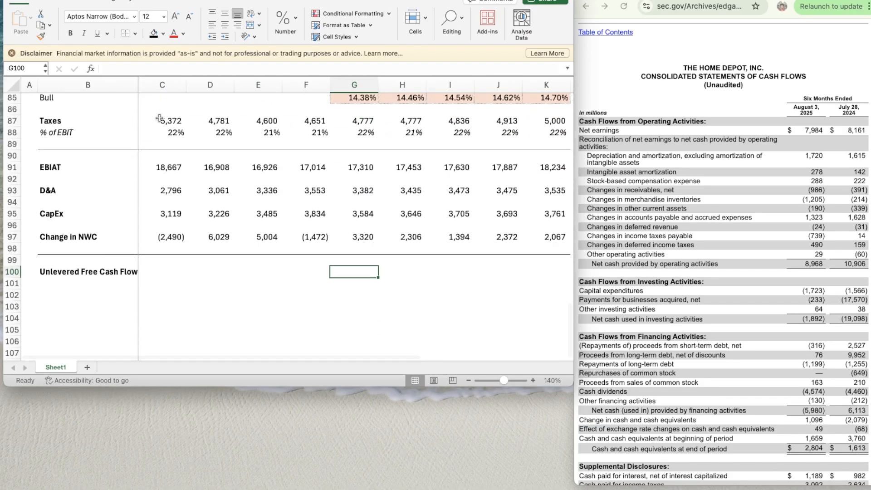
- Make the whole EBIAT row 91 bold, including its values for every year
left_click(61, 168)
key("shift+space")
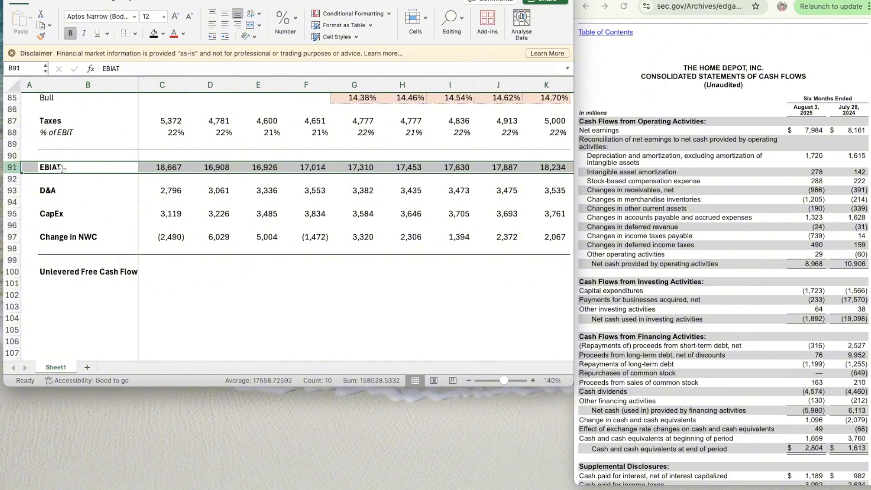
key("super+b")
key("super+b")
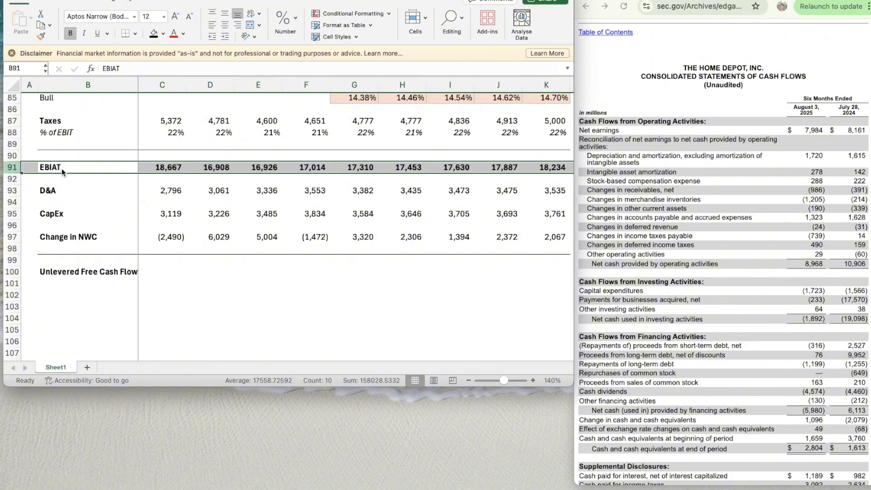
- Calculate the 2026 unlevered free cash flow in G100 with =G91+G93-G95-G97
key("Down")
key("Down")
key("Right")
key("Right")
key("Right")
key("Down")
key("Down")
key("Right")
key("Right")
key("Right")
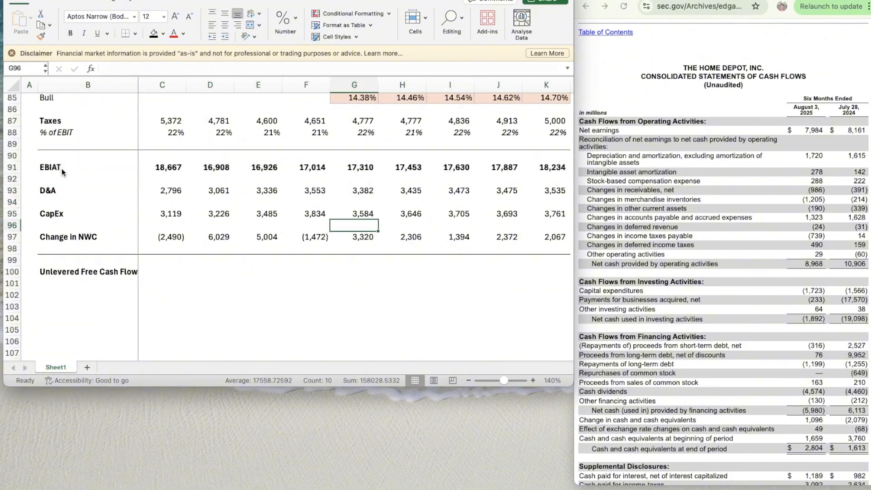
key("Down")
key("Down")
key("Down")
key("Down")
key("Left")
key("Down")
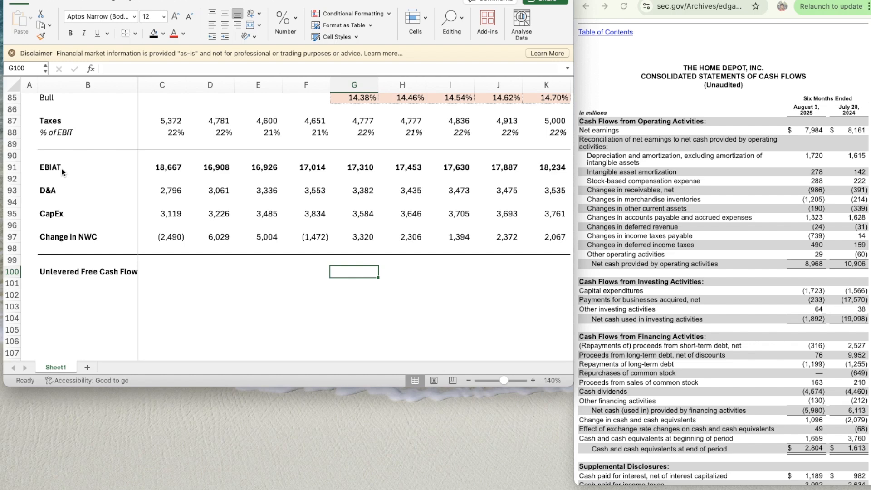
type("=")
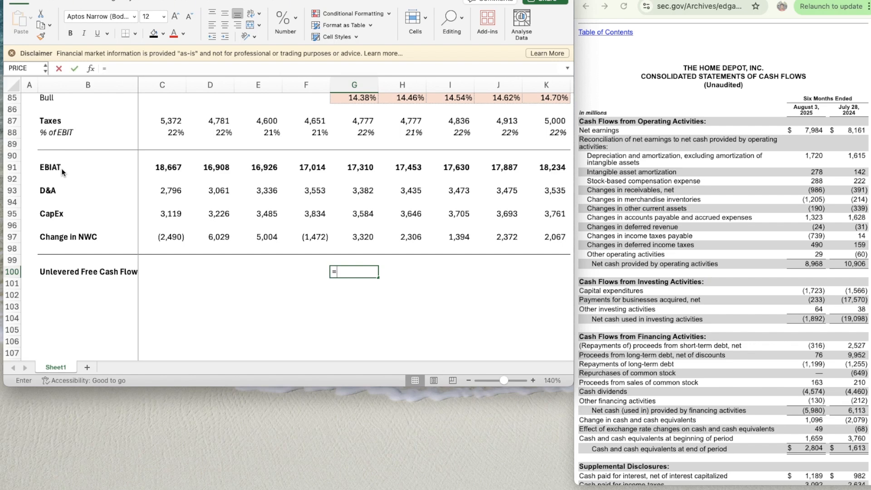
left_click(348, 167)
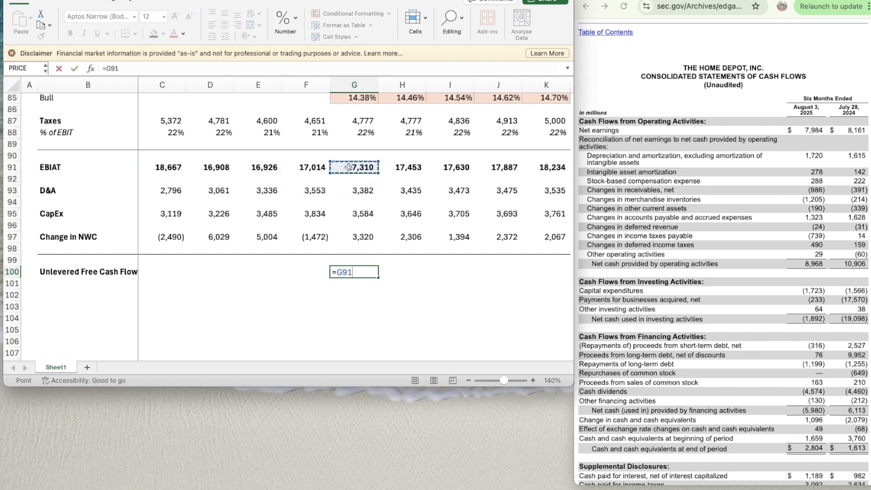
type("+")
left_click(366, 190)
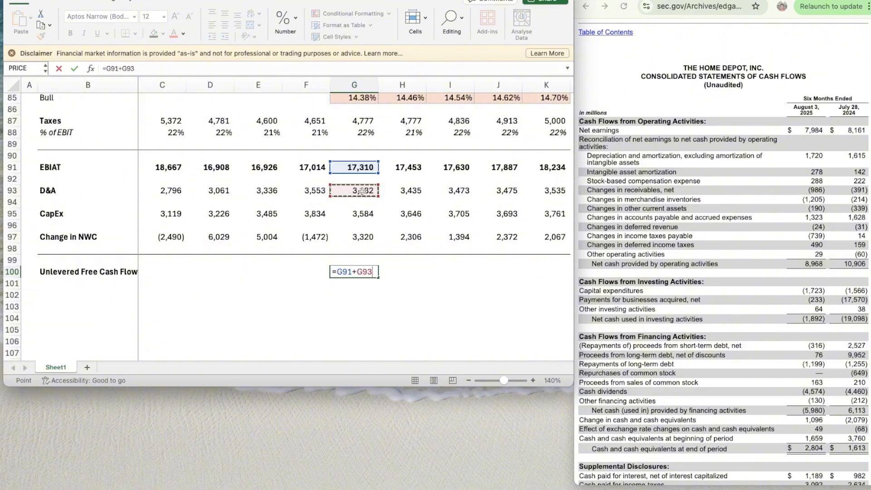
type("-")
left_click(358, 213)
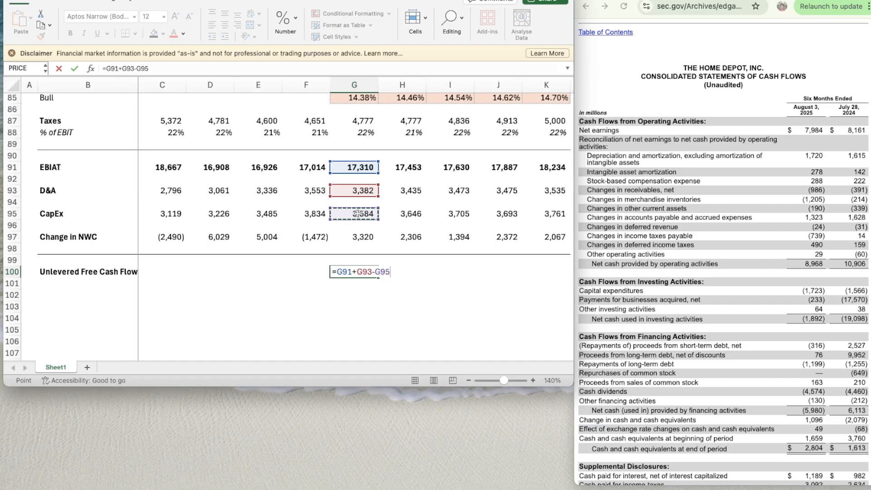
type("-")
left_click(361, 238)
key("Return")
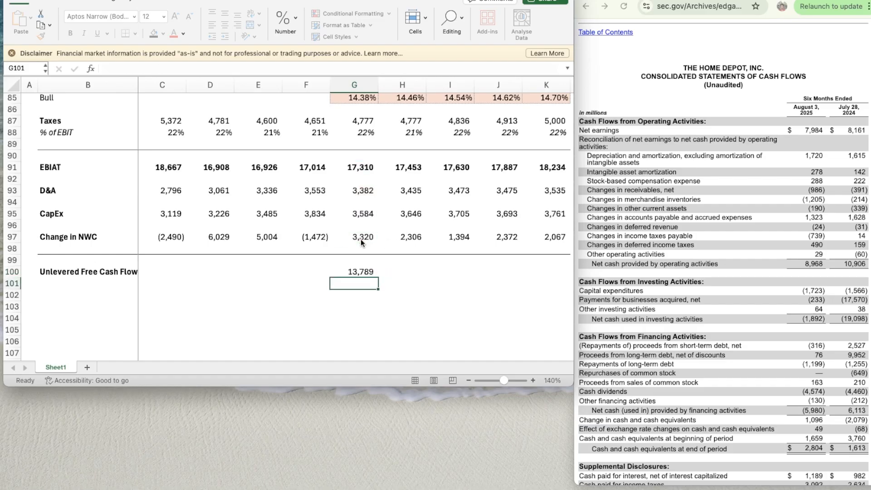
- Make the 2026 unlevered free cash flow in G100 bold and copy it across to 2027–2030 in H100:K100
key("super+b")
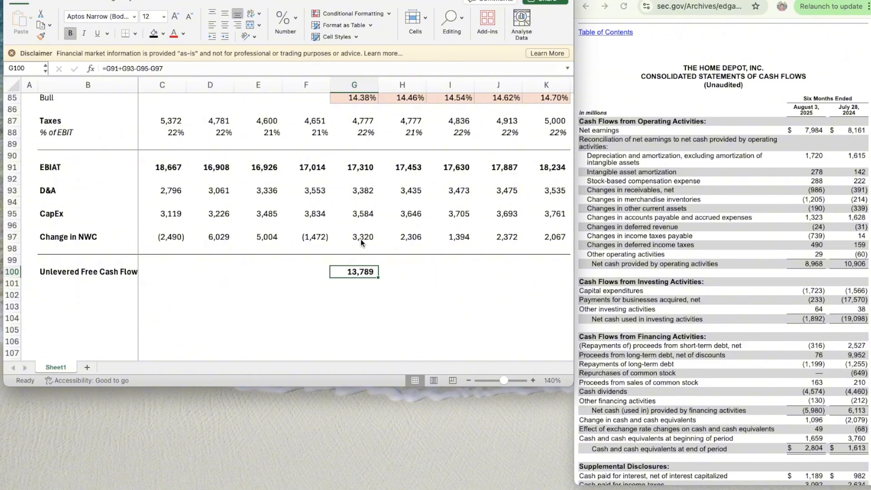
key("super+c")
key("shift+Right")
key("shift+Right")
key("shift+Right")
key("shift+Right")
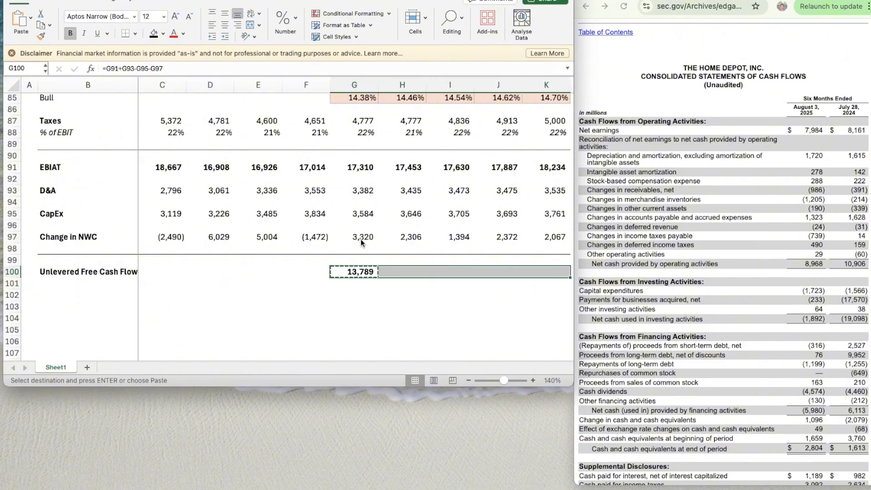
key("super+v")
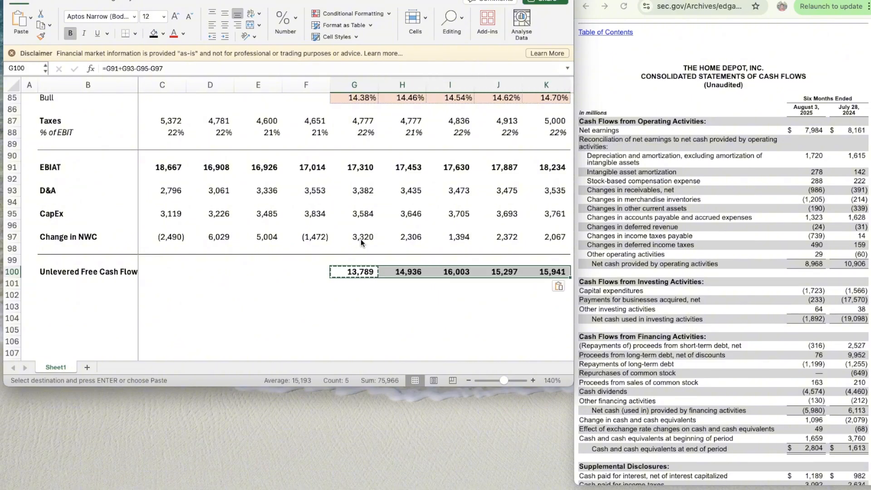
- Select cell B101 directly beneath the Unlevered Free Cash Flow label
scroll(361, 289, "down", 1)
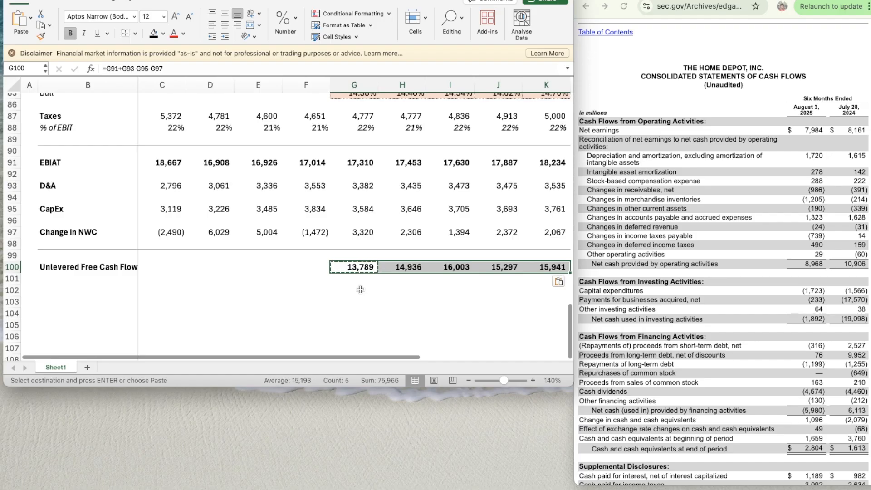
scroll(361, 289, "down", 2)
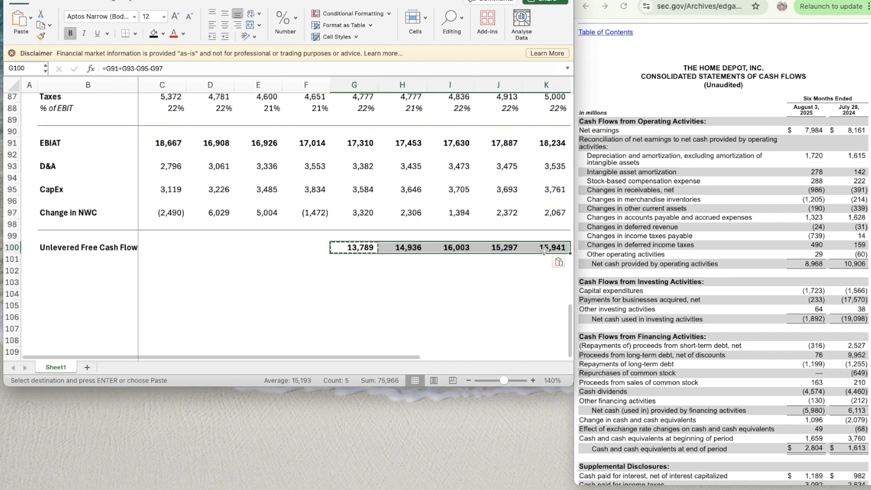
left_click(463, 268)
scroll(463, 268, "down", 2)
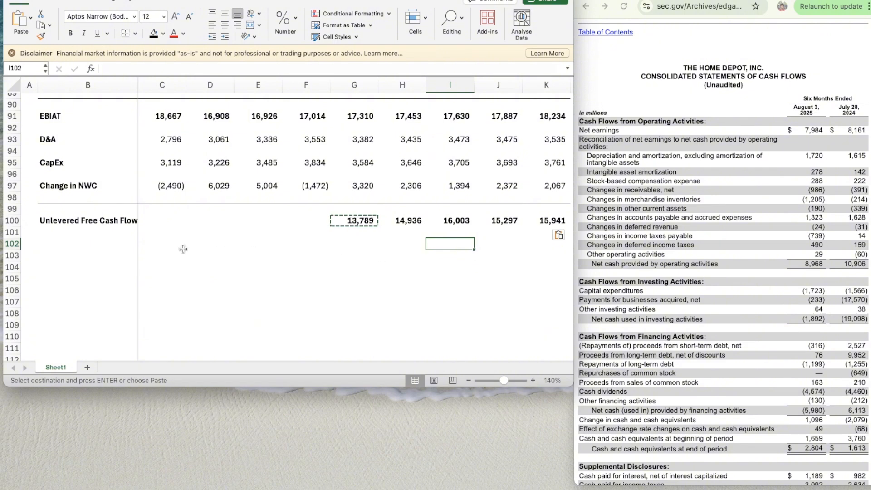
left_click(83, 231)
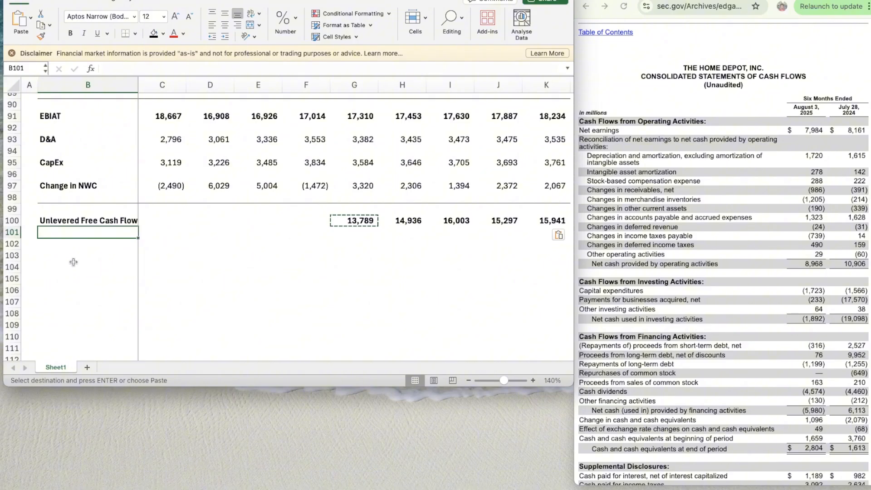
- Add a new worksheet, narrowing column A to a thin margin and widening column B for labels
left_click(88, 367)
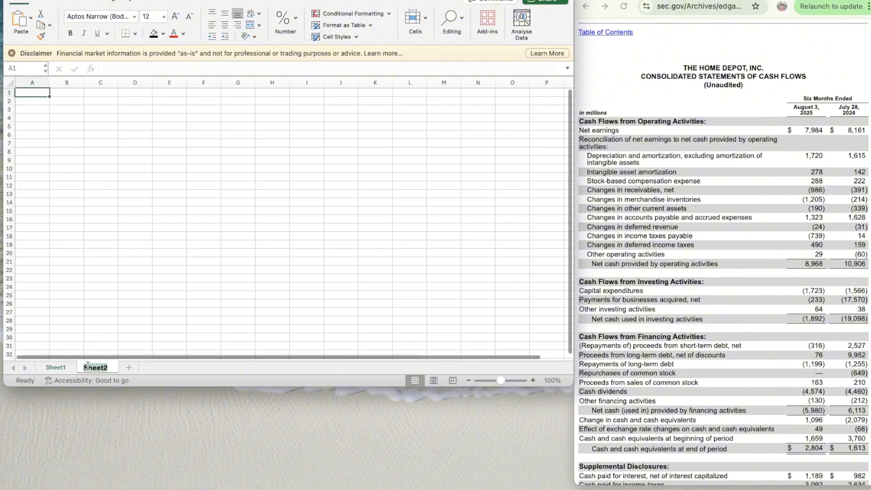
left_click_drag(50, 78, 103, 85)
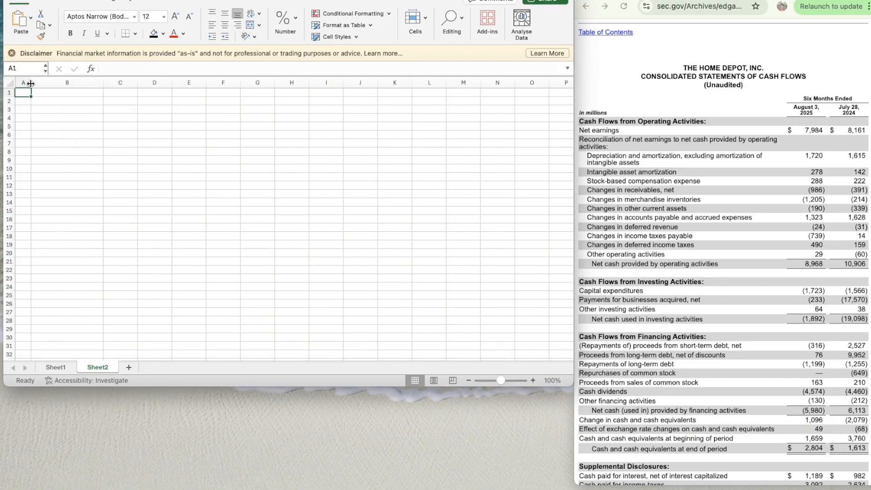
left_click_drag(31, 83, 29, 83)
- Hide the gridlines on the new worksheet
left_click(140, 0)
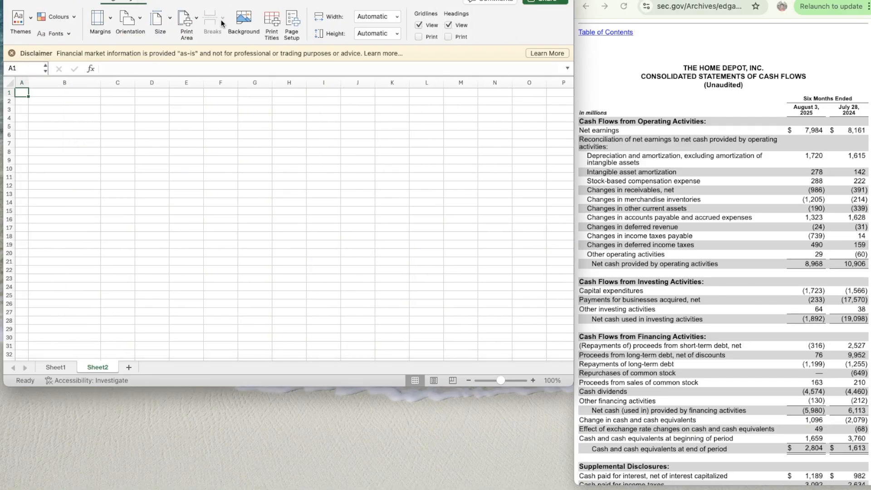
left_click(419, 25)
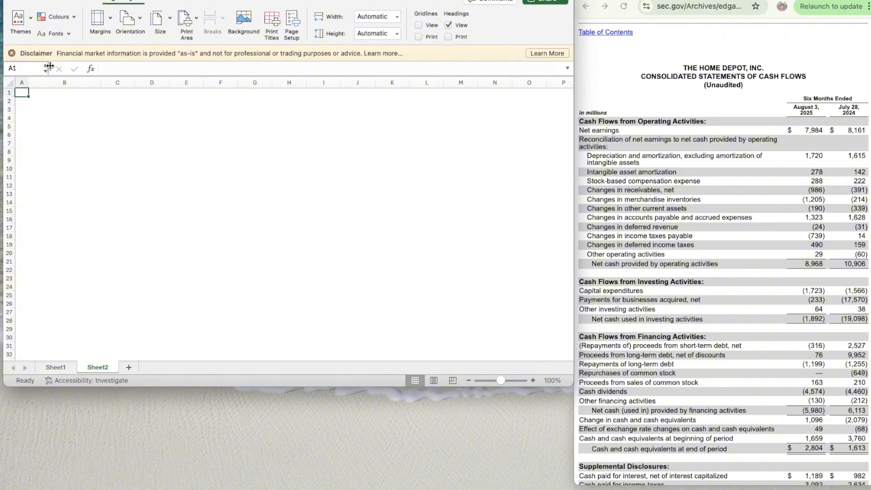
left_click(533, 380)
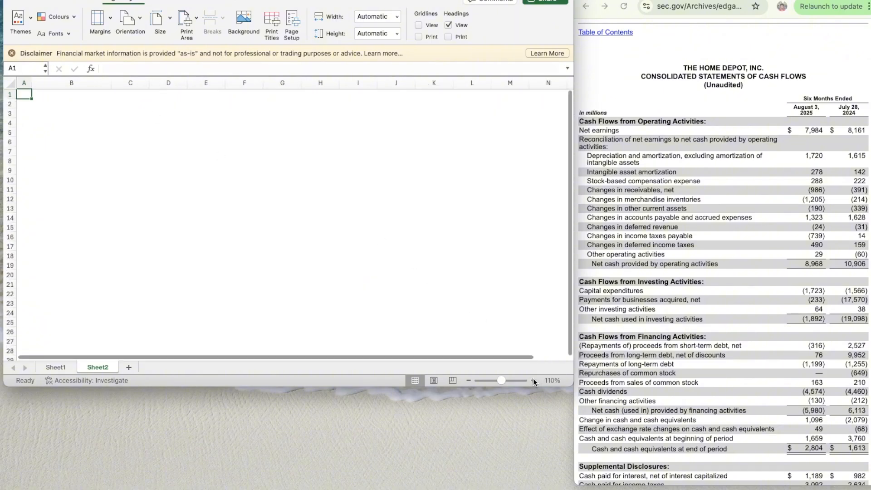
left_click(533, 381)
left_click(532, 380)
left_click(59, 109)
- Enter HD in A1 and convert it to the Stocks data type for THE HOME DEPOT, INC. (XNYS:HD)
left_click(31, 99)
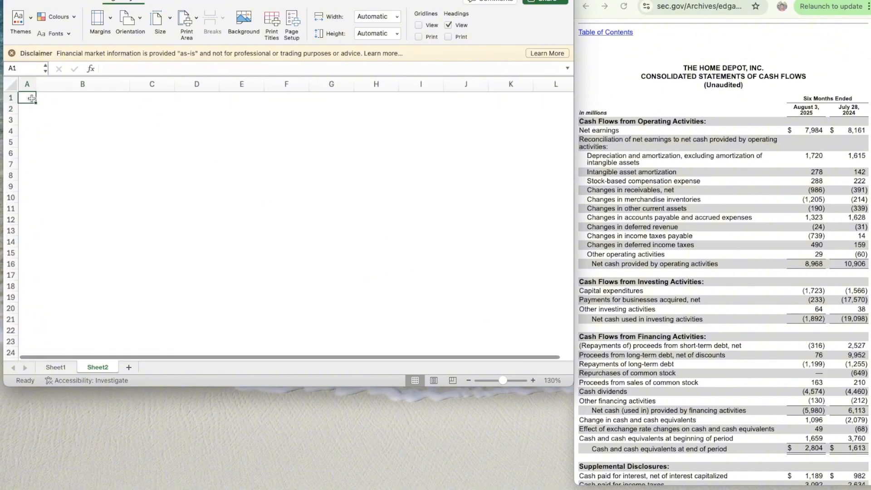
type("HD")
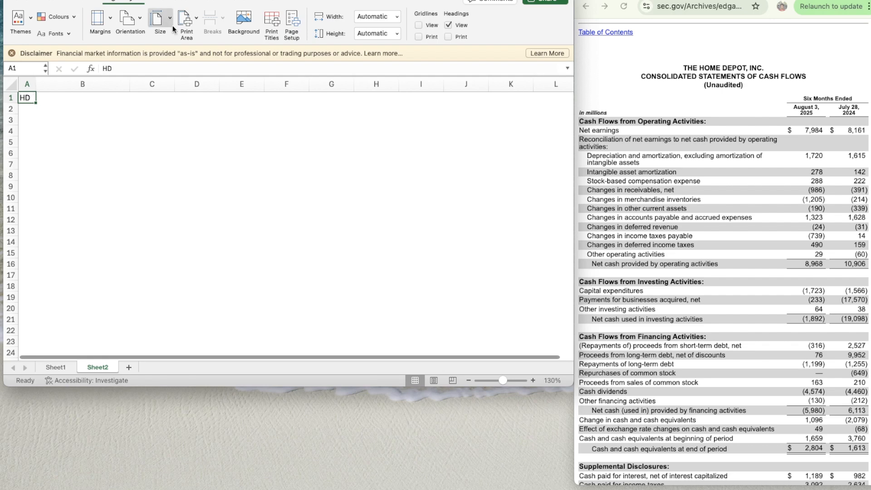
left_click(206, 1)
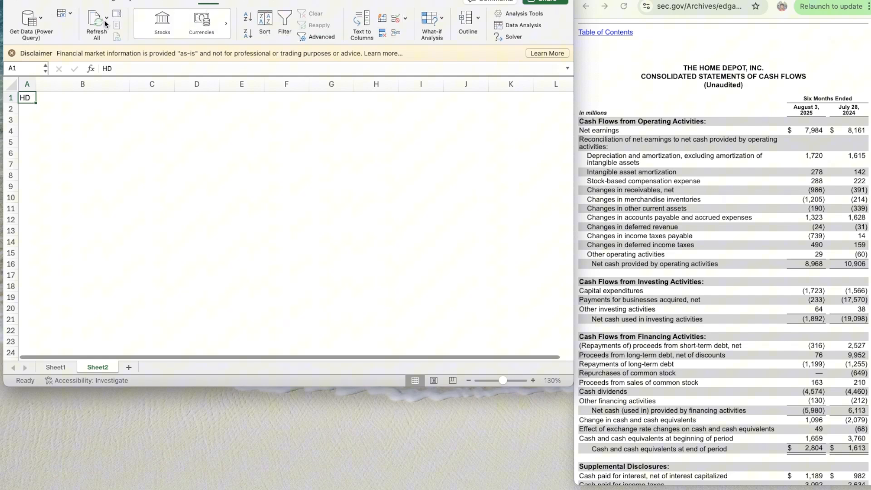
left_click(159, 25)
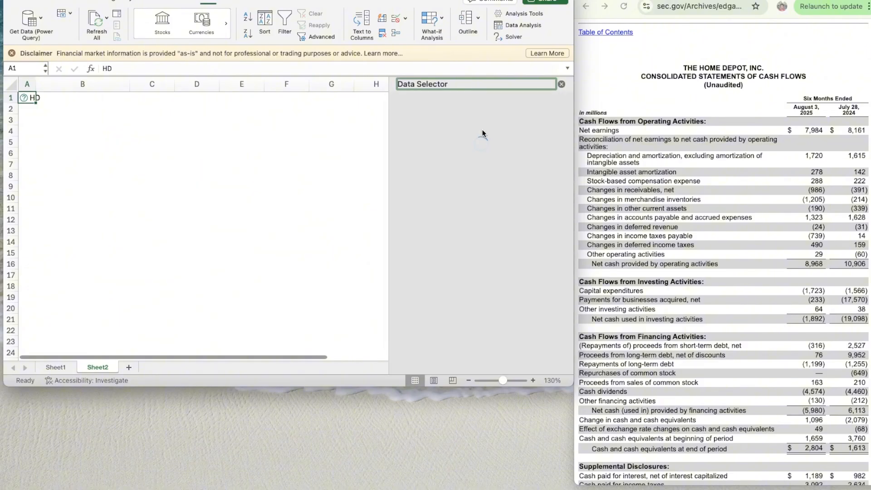
left_click(486, 216)
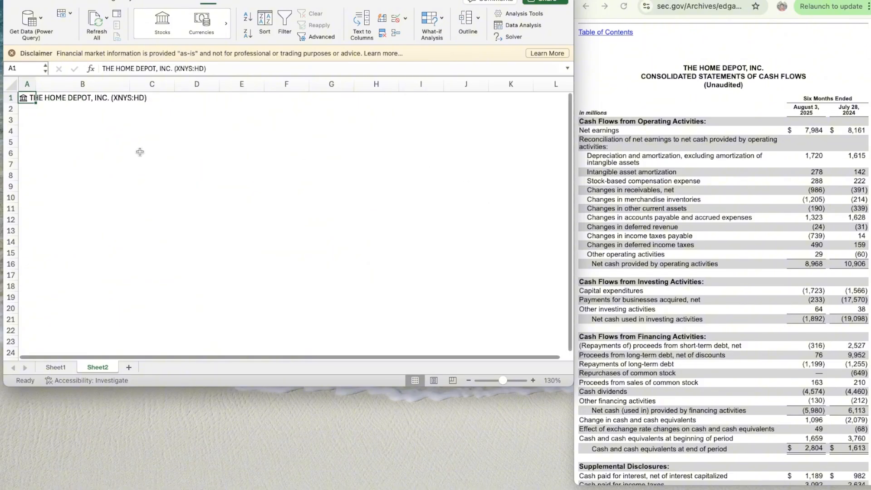
- Enter the heading "WACC" in B3 and make it bold
left_click(105, 121)
type("WACC")
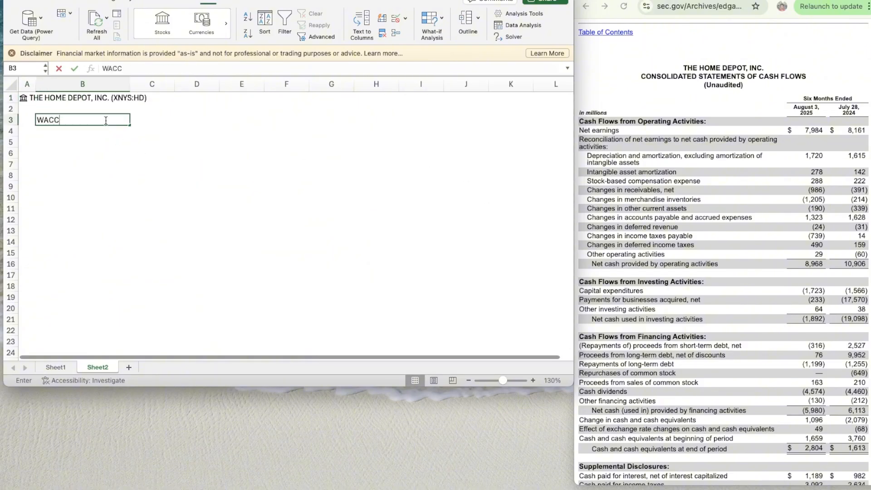
key("Return")
left_click(106, 120)
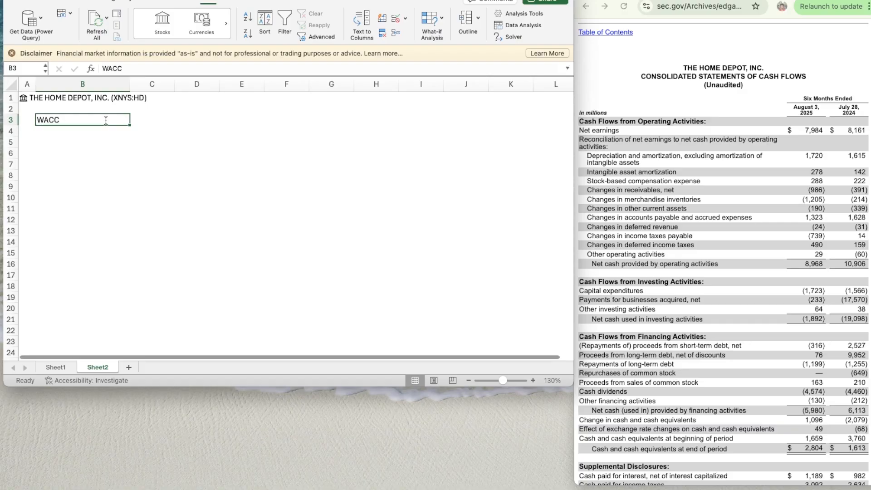
key("super+b")
key("Down")
key("Down")
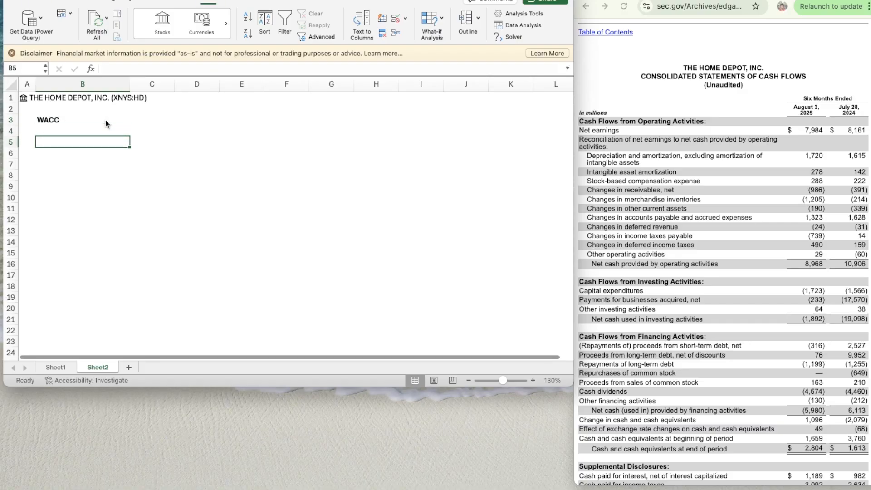
key("Up")
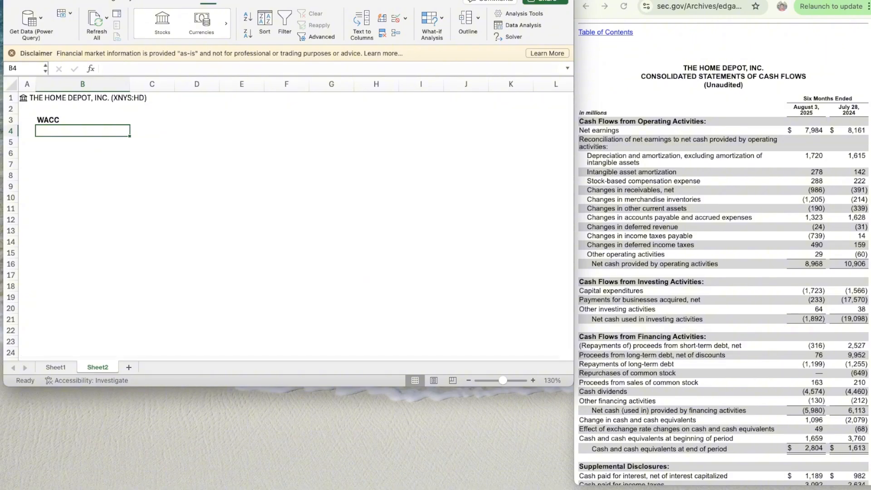
left_click(72, 121)
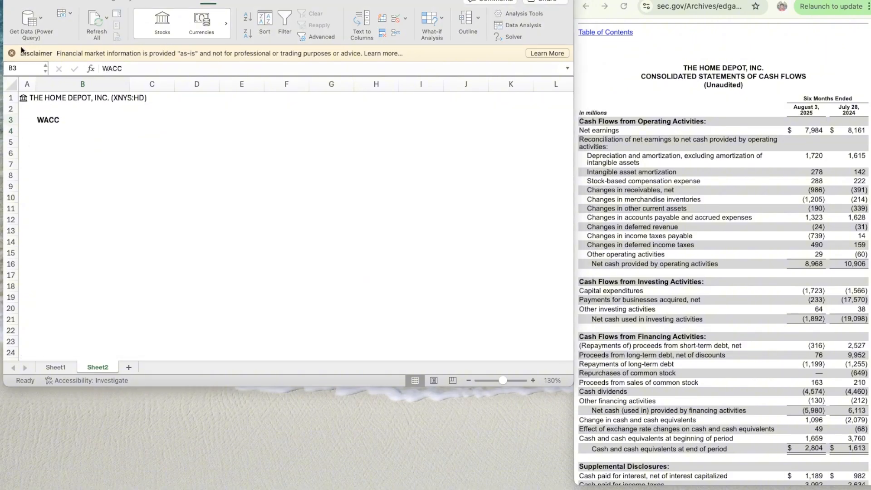
left_click(69, 119)
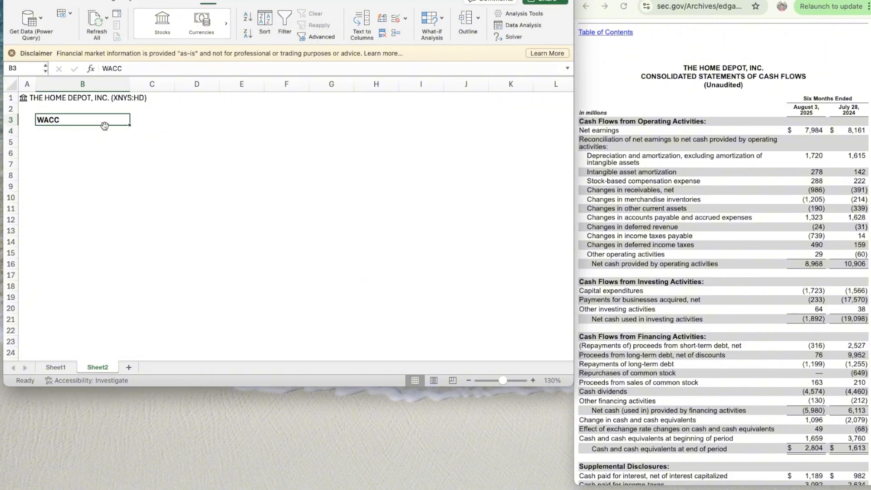
type("WACC")
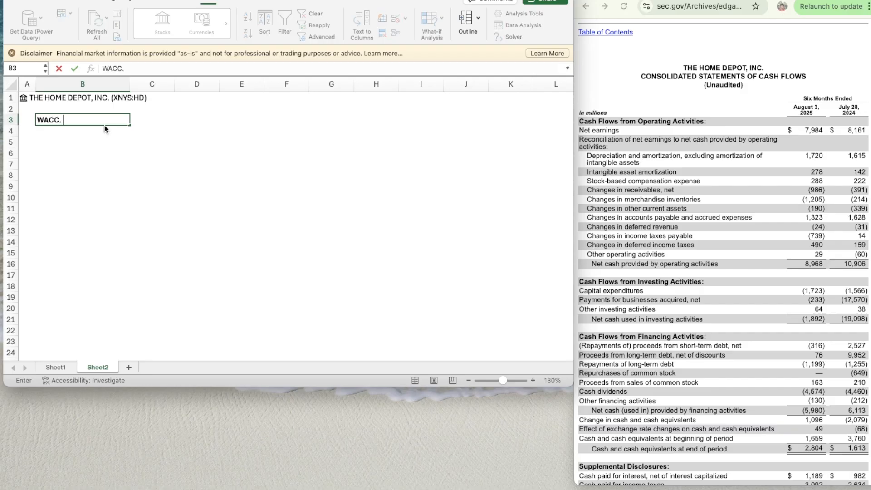
type(" = % o")
type("f Equiy")
type("y * Cost of")
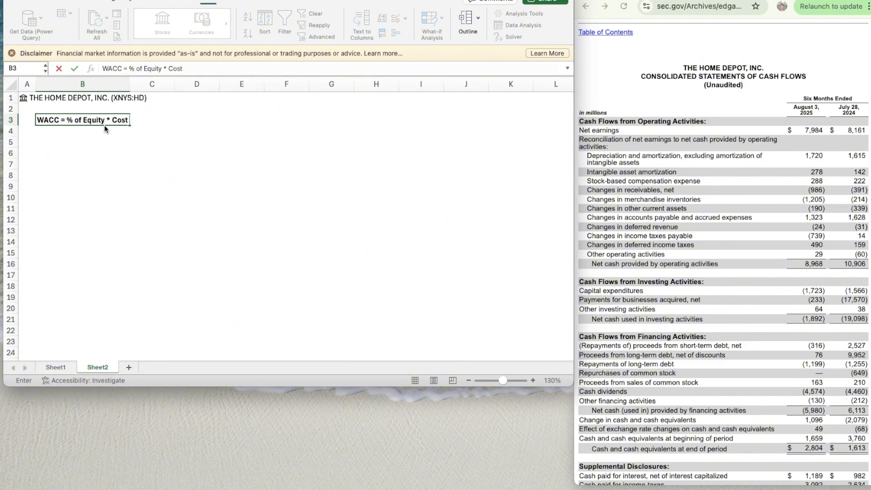
key("BackSpace")
key("BackSpace")
key("BackSpace")
key("BackSpace")
key("BackSpace")
key("BackSpace")
key("BackSpace")
key("BackSpace")
key("BackSpace")
key("BackSpace")
key("BackSpace")
key("BackSpace")
key("BackSpace")
key("BackSpace")
key("BackSpace")
key("BackSpace")
key("BackSpace")
key("BackSpace")
key("BackSpace")
key("BackSpace")
key("BackSpace")
key("BackSpace")
key("Escape")
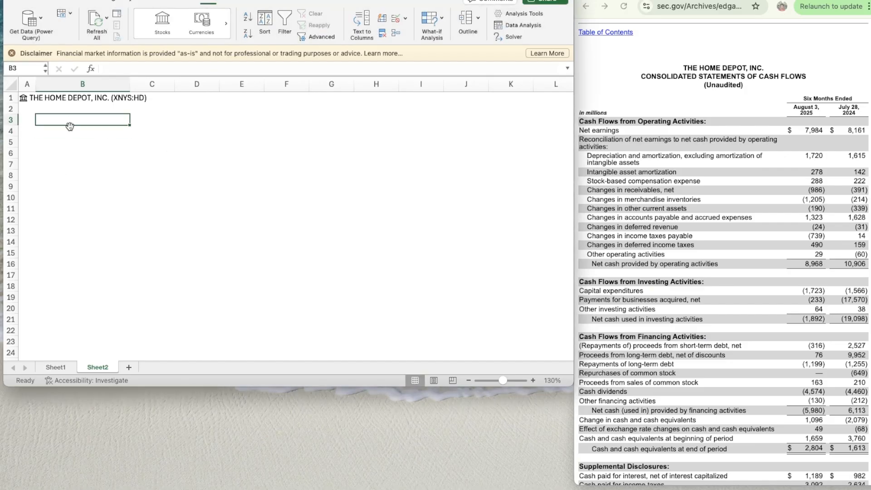
- Write "WACC = % of Equity * Cost of Equity + % of Debt * Cost of Debt *(1-Tax Rate)" as text in B3
type("WACC =")
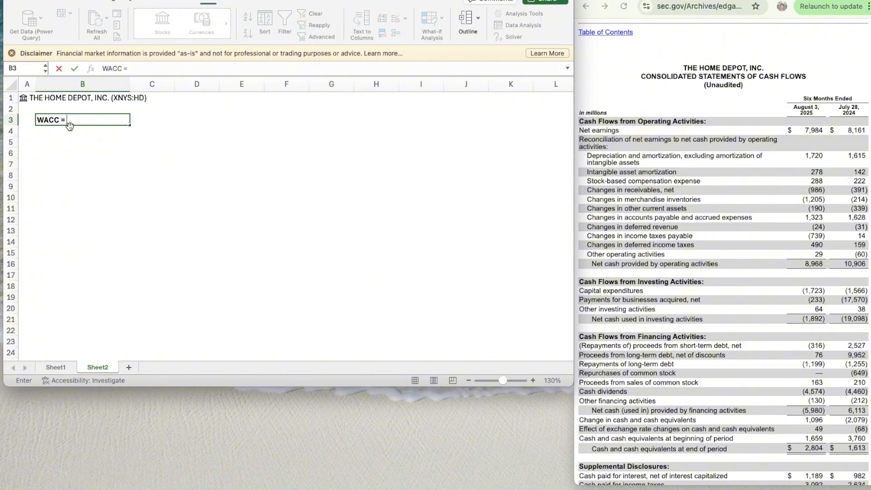
type(" % of Equity * Cost of R")
key("BackSpace")
type("Equity ")
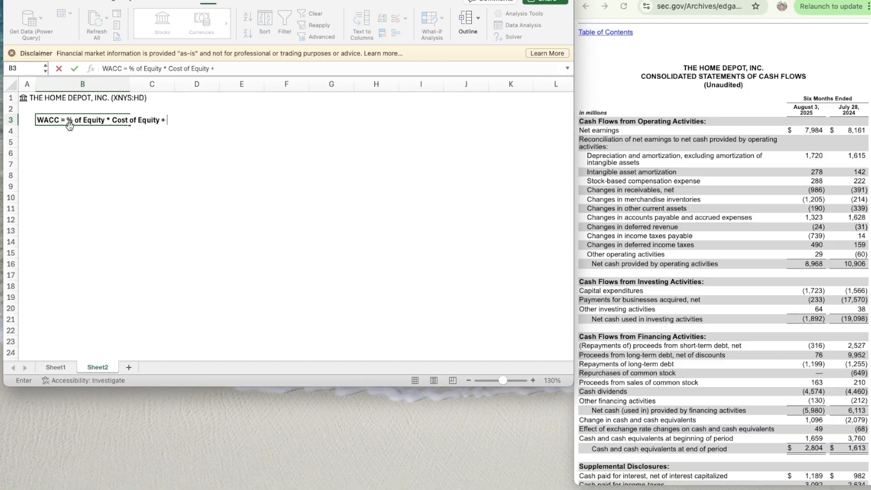
type("+ % of Debt * Cost of Debt")
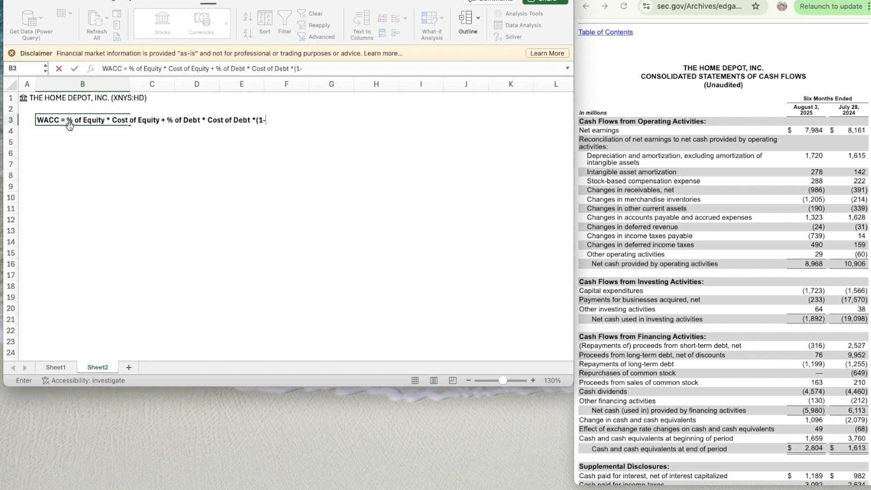
type("*(1-Tax Rate")
key("Return")
key("Down")
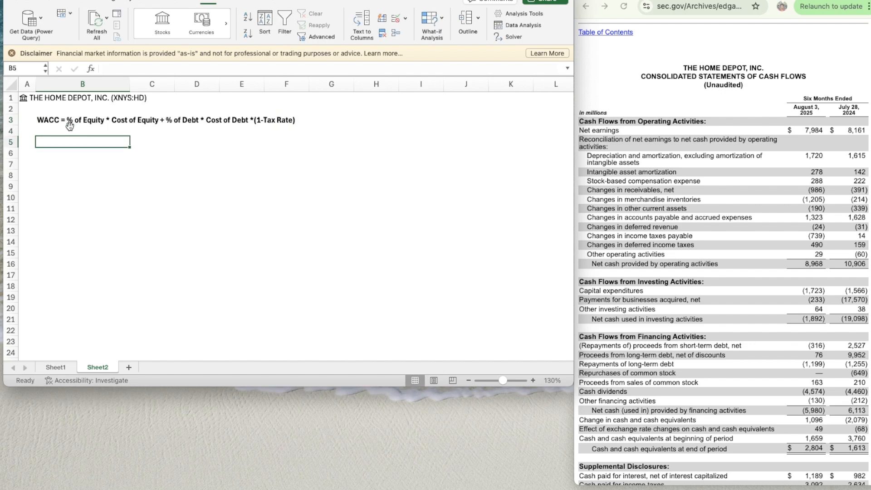
- Enter the label "Market Cap" in B5 and make it bold
key("Right")
key("Up")
key("Left")
key("Down")
type("Market Cap")
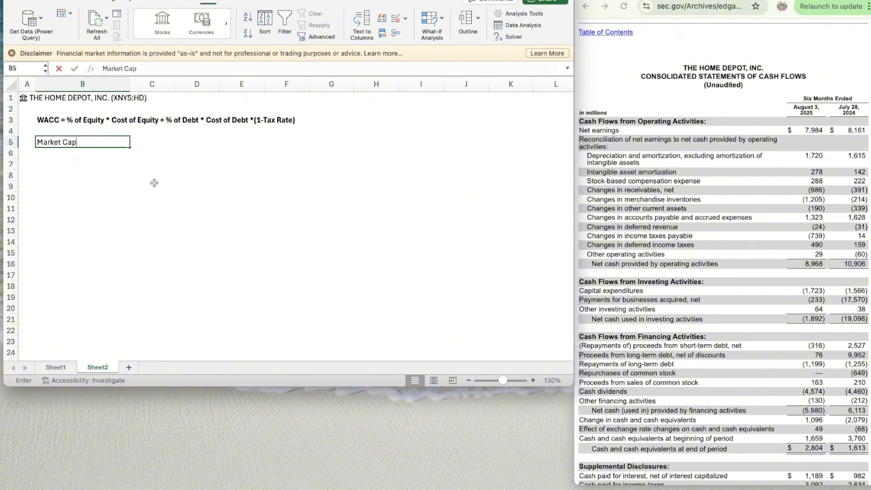
key("Return")
key("Up")
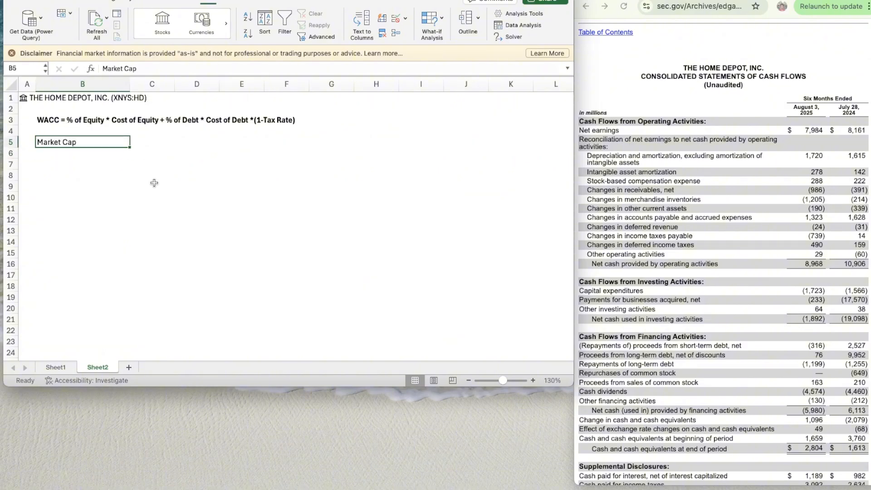
key("super+b")
key("Return")
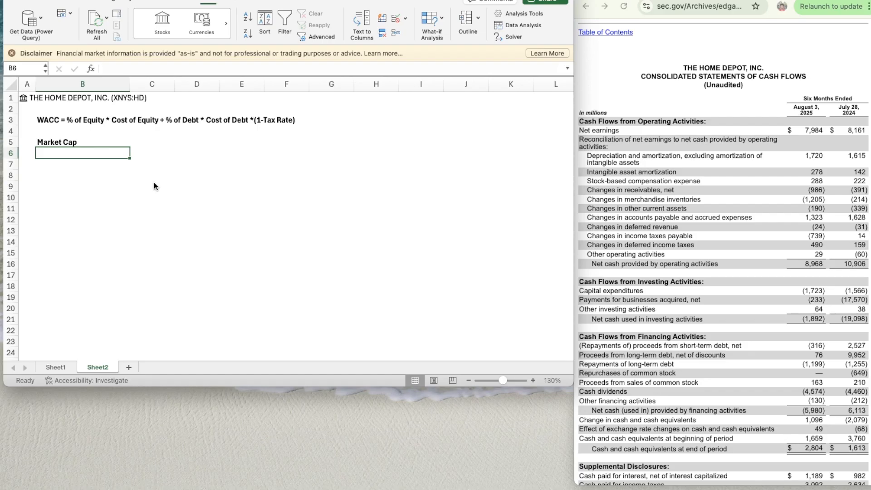
- Add the labels "% of Equity" in B6 and "Cost of Equity" in B7
type("% of Equ")
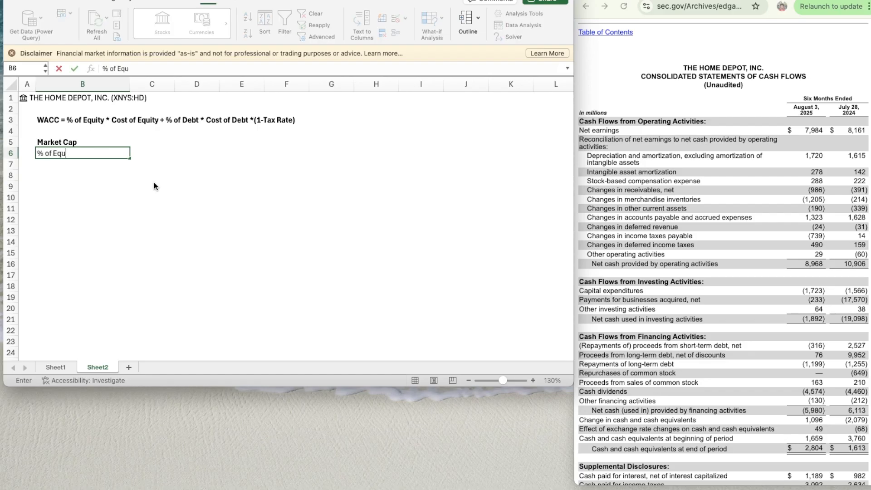
type("ity")
key("Return")
type("Cost of ")
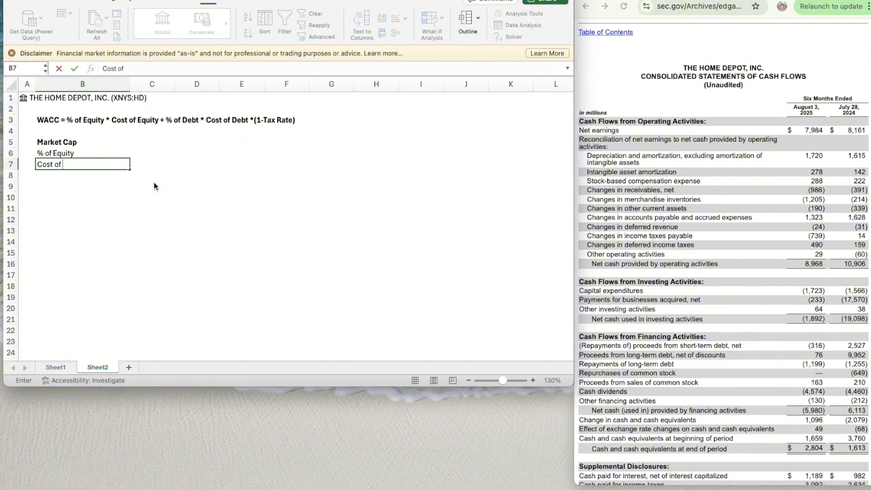
type("Equity")
key("Return")
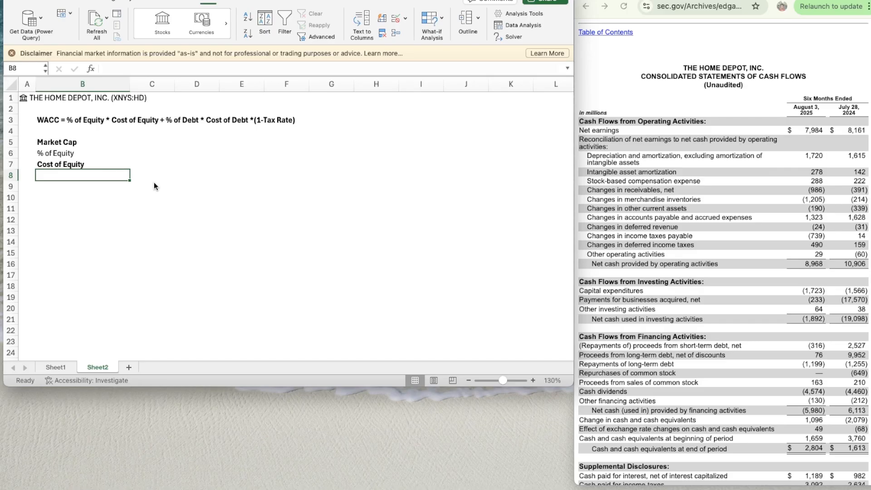
- Enter the label "Riskfree Rate" in B8 and make it bold
type("Riskfree")
key("BackSpace")
key("BackSpace")
key("BackSpace")
key("BackSpace")
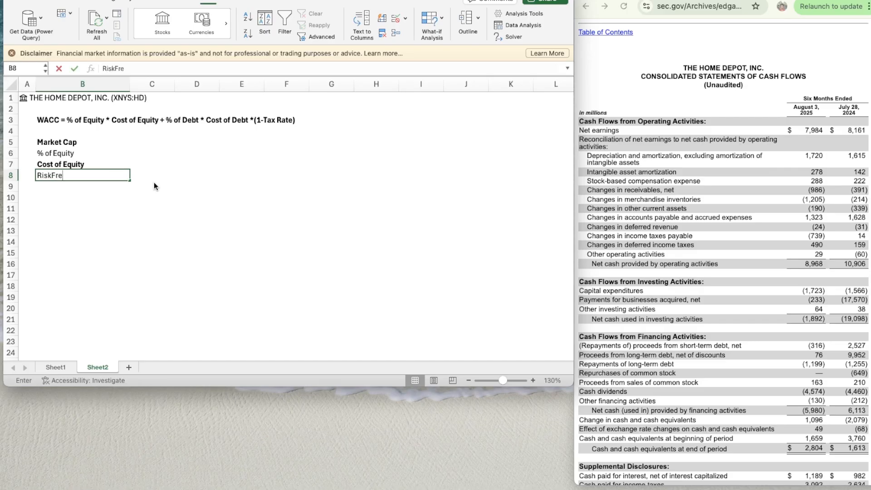
type("free Rate")
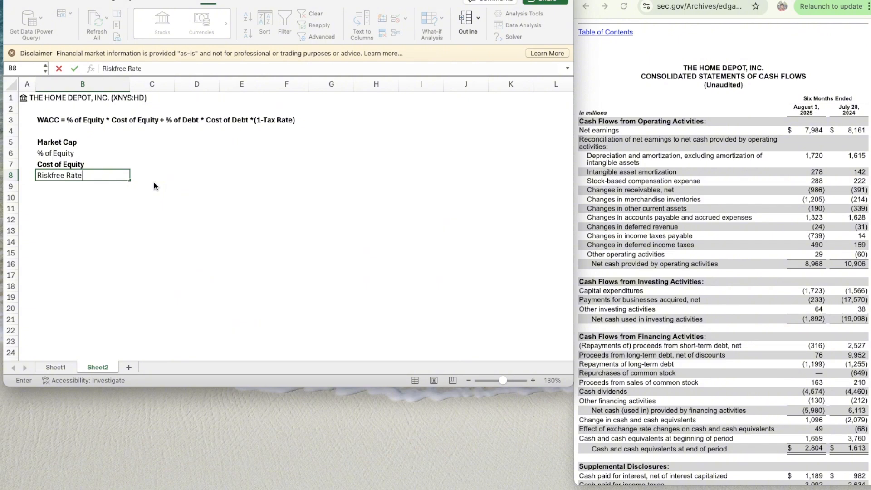
key("Return")
key("Up")
key("super+b")
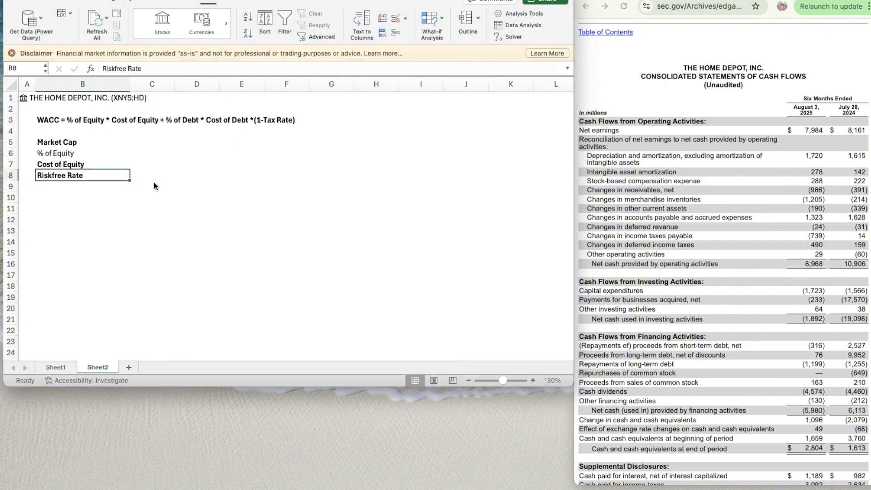
- Remove the bold formatting from the labels in B5:B8 so they all use regular weight
key("Down")
key("Up")
key("Up")
key("Up")
key("Up")
key("shift+Down")
key("shift+Down")
key("shift+Down")
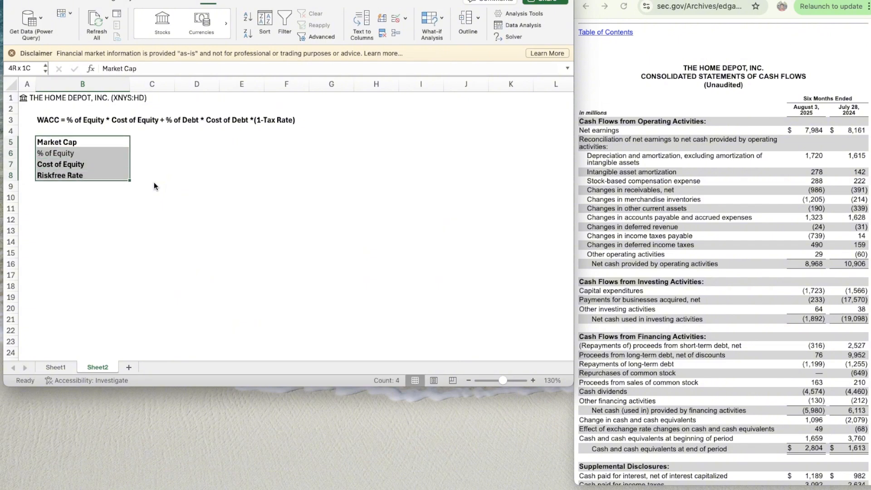
key("Down")
key("Up")
key("shift+Down")
key("shift+Down")
key("shift+Down")
key("super+b")
- Add the label "Beta" in B9, directly below Riskfree Rate
key("Down")
key("Down")
key("Down")
key("Down")
type("Beta")
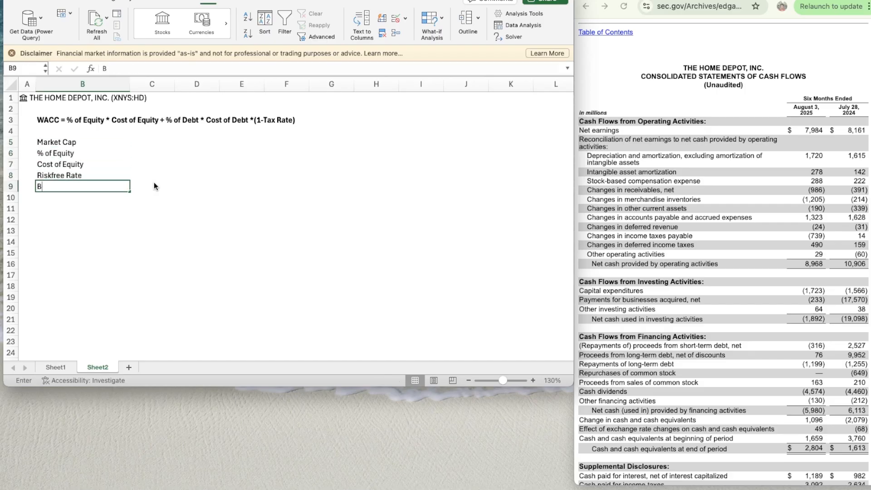
key("Return")
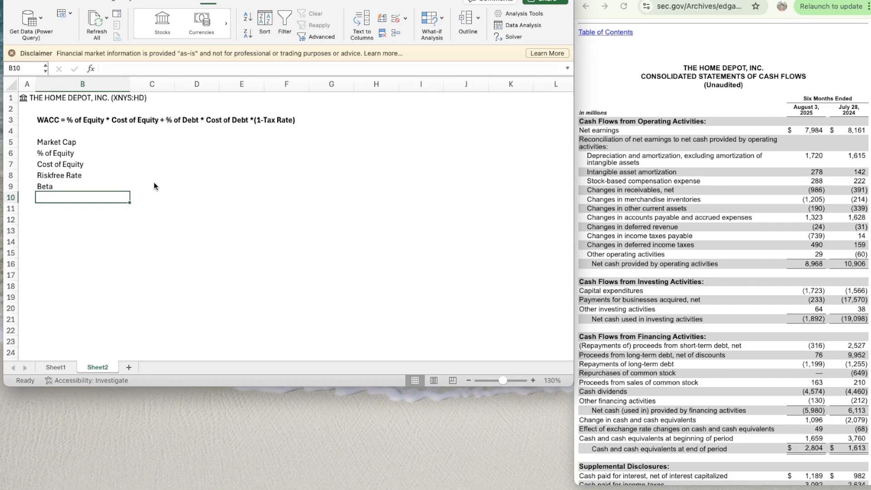
- Add the label "Equity Risk Premium" in B10, directly below Beta
type("Equity Risk Premium")
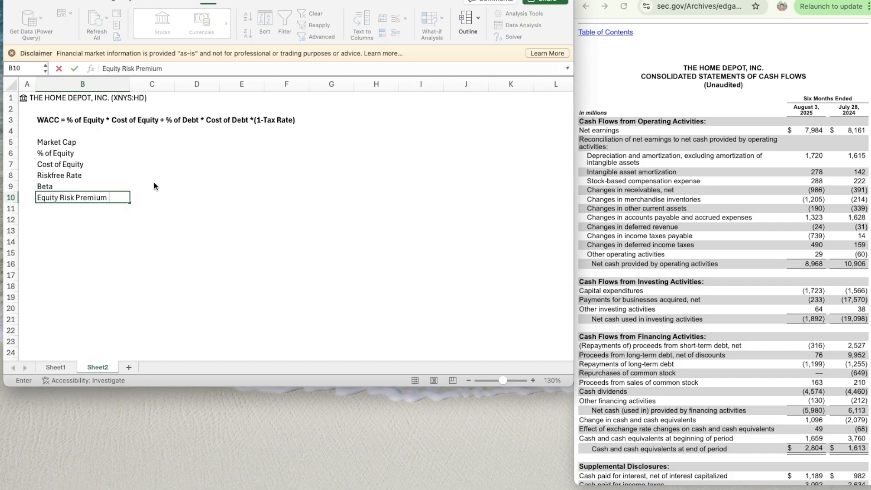
key("Return")
key("Return")
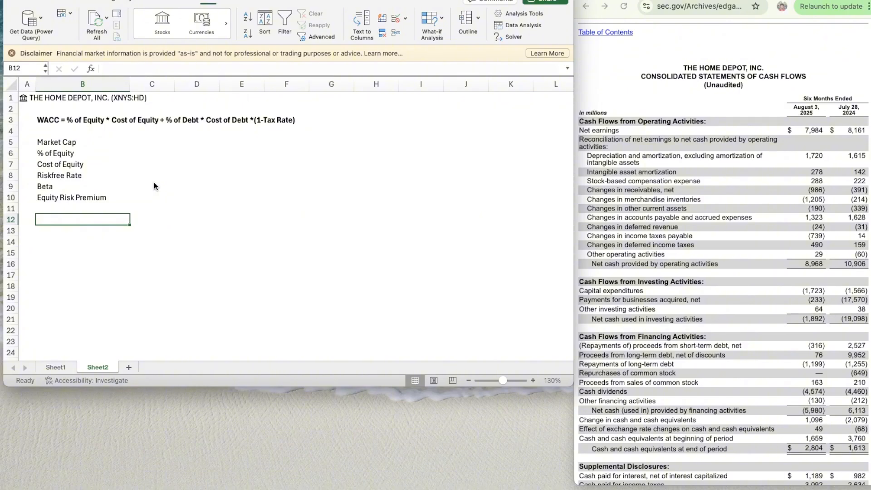
- Leave row 11 blank and enter the labels "% of Debt" in B12 and "Cost of Debt" in B13
type("% o")
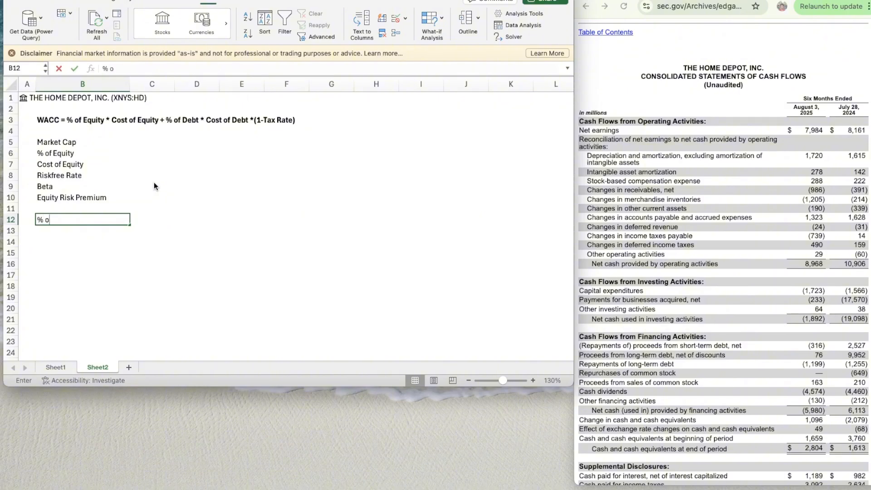
type("f Debt")
key("Return")
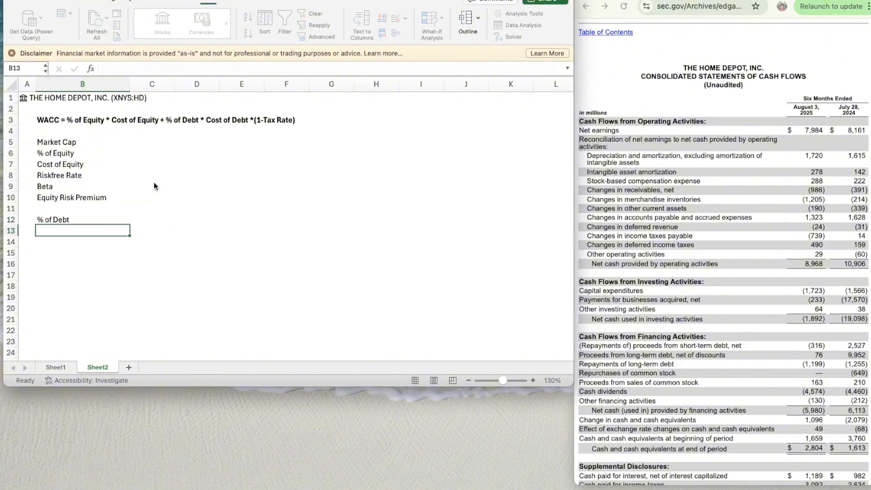
type("Cost of Debt")
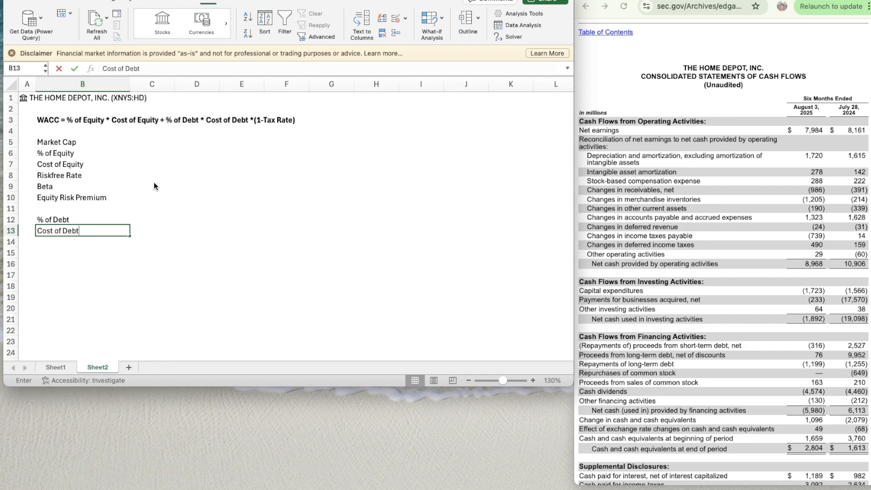
key("Return")
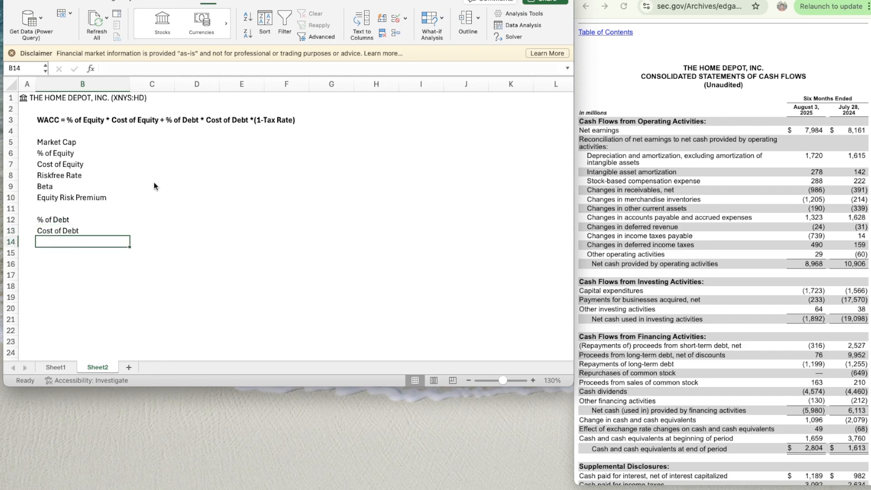
- Enter the label "Tax Rate" in B14 and, after a blank row, "Total" in B16
type("Tax Rate")
key("Return")
key("Return")
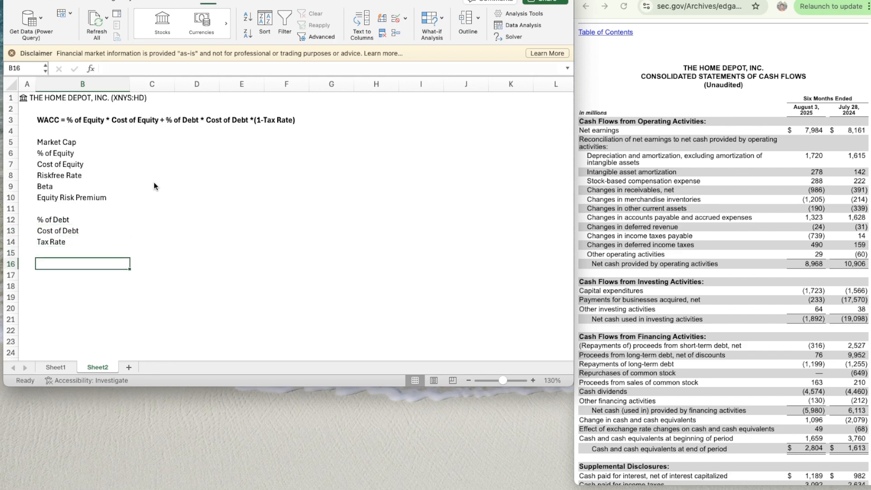
type("Total")
key("Return")
- Fill the Market Cap value in C5 with the formula =A1.[Market cap]/1000000 to express it in millions
key("Up")
key("Up")
key("Right")
key("Up")
key("Up")
key("Up")
key("Up")
key("Up")
key("Up")
key("Up")
key("Up")
key("Up")
key("Up")
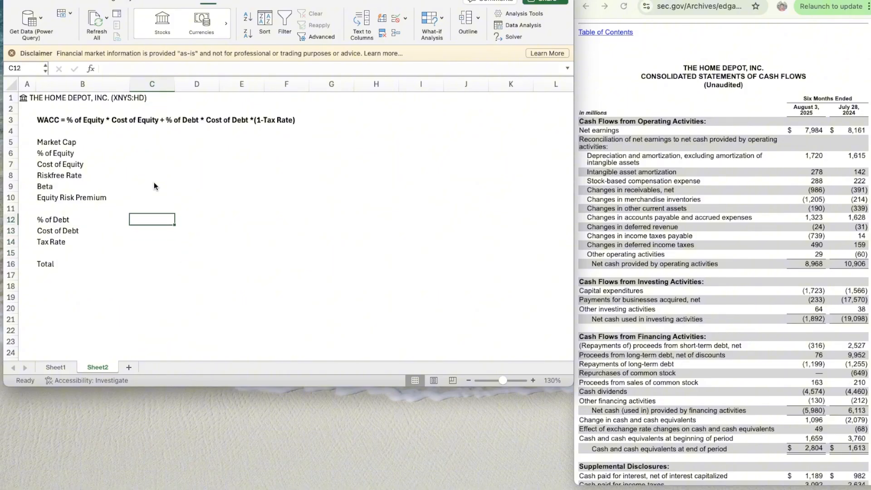
type("=A1.")
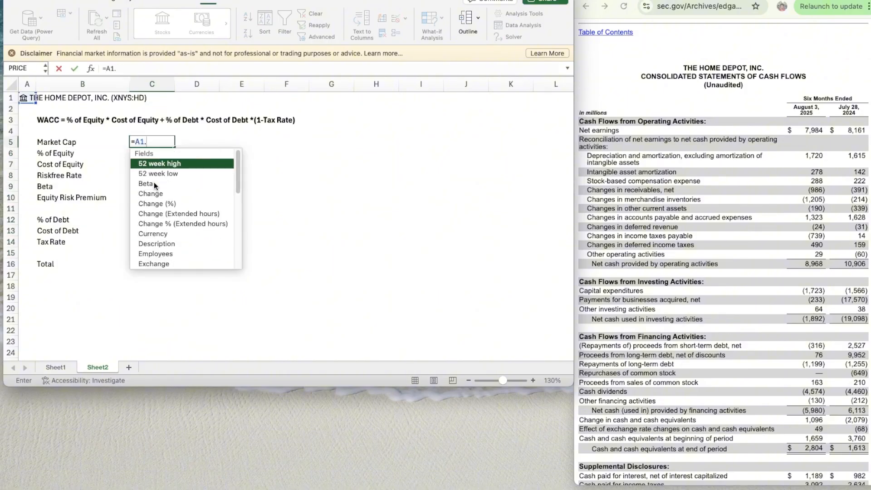
type("mark")
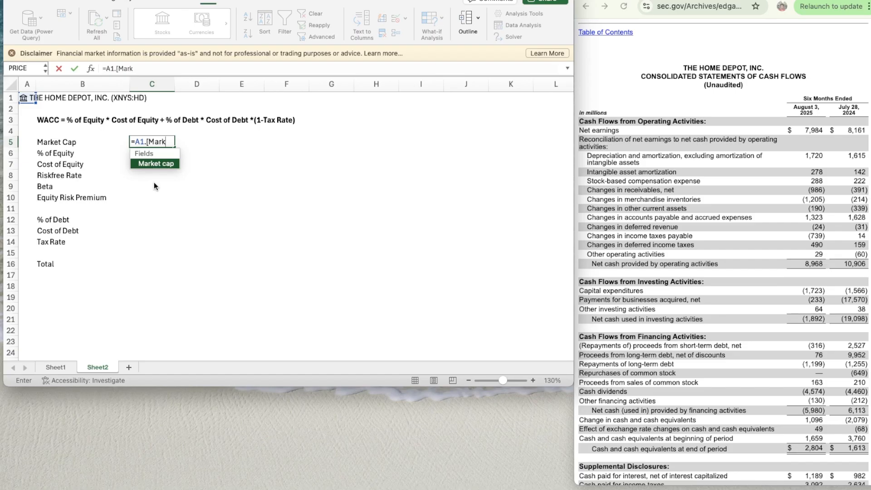
key("Tab")
type("/100")
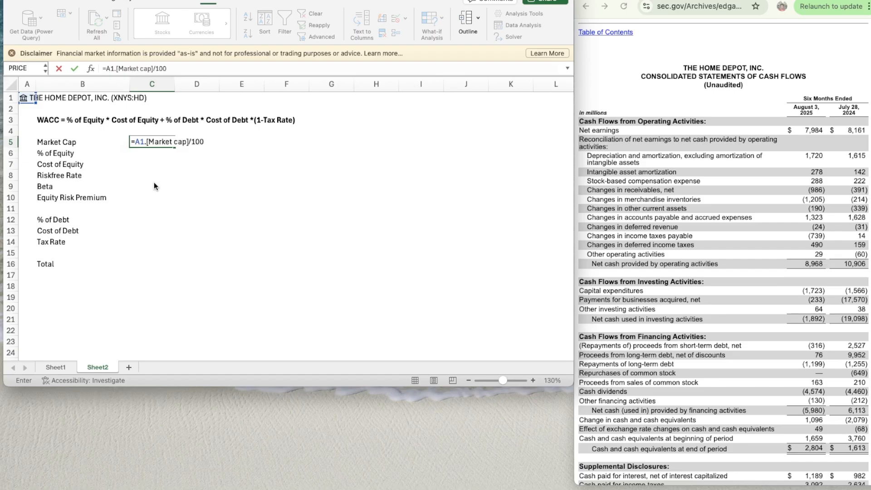
type("0000")
key("Return")
key("Up")
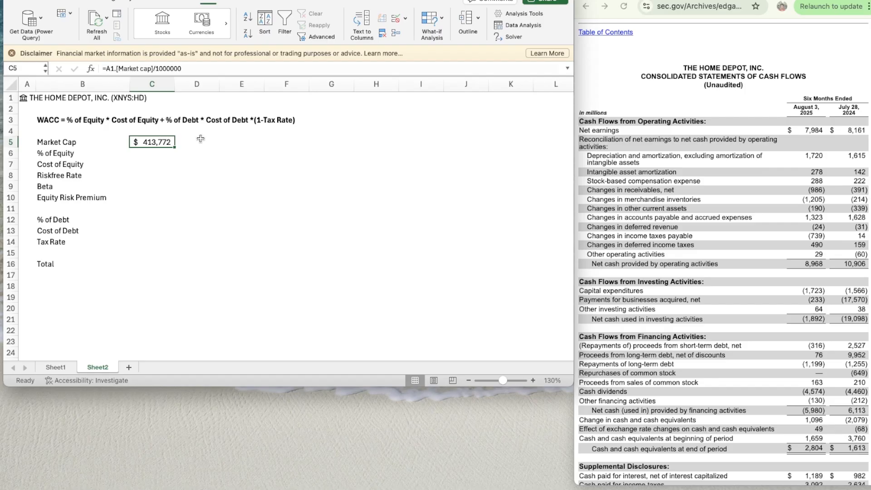
- Enter a Riskfree Rate of 4.133% in C8, taken from the CNBC U.S. 10 Year Treasury yield page
left_click(149, 154)
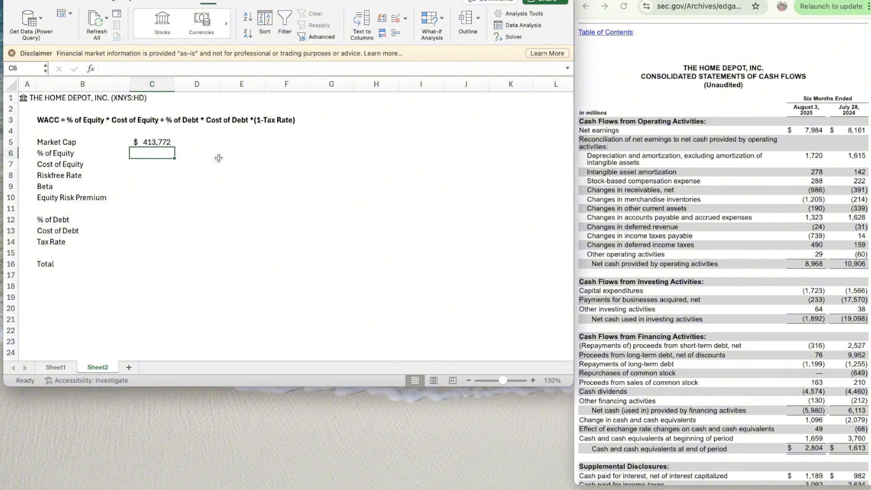
key("Down")
key("Down")
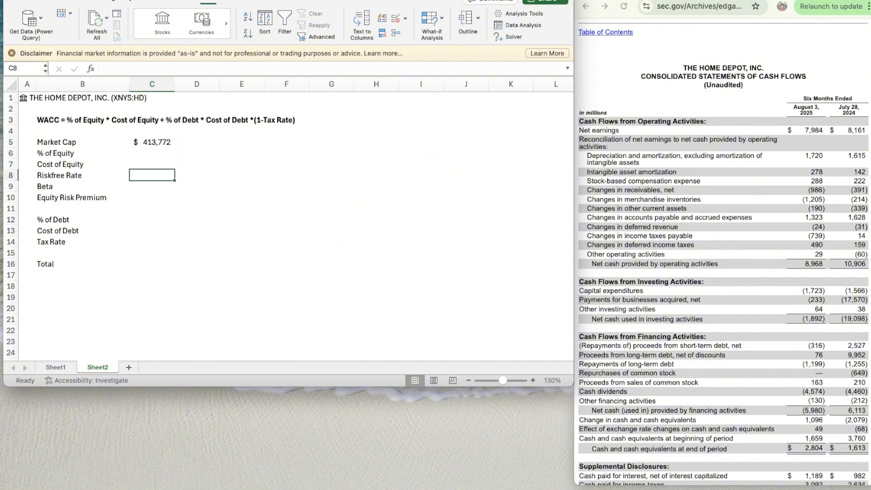
left_click(635, 1)
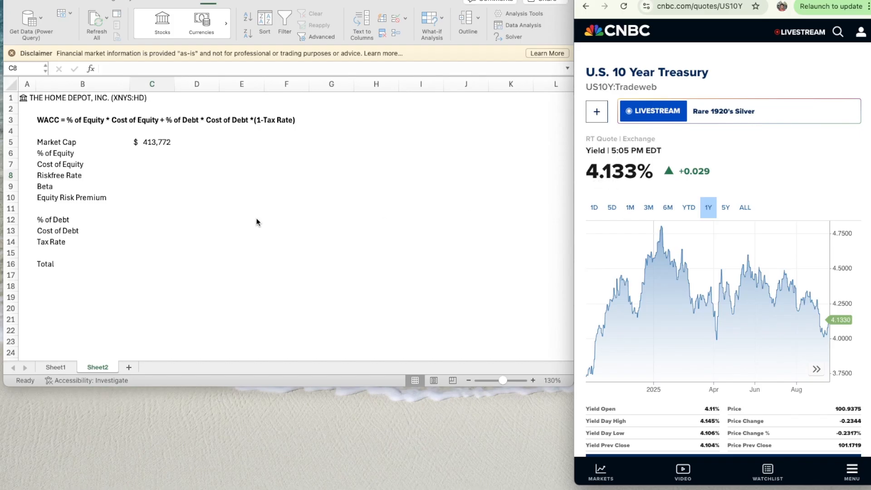
left_click(151, 173)
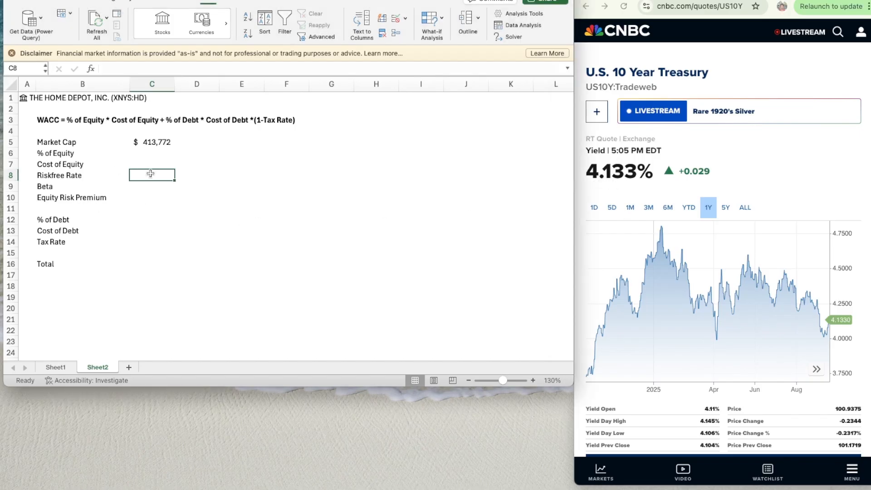
type("4.133%")
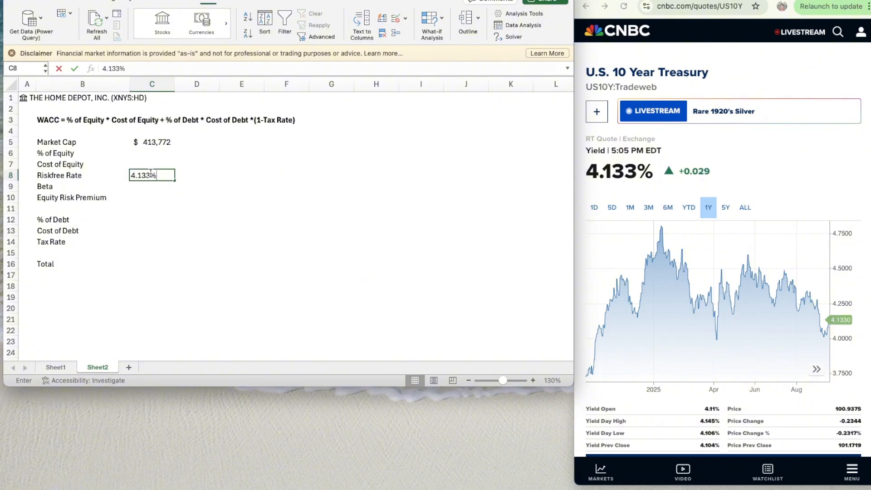
key("Return")
- Enter an Equity Risk Premium of 3.68% in C10, using the September 1, 2025 implied ERP from the NYU Stern page
key("Up")
key("Up")
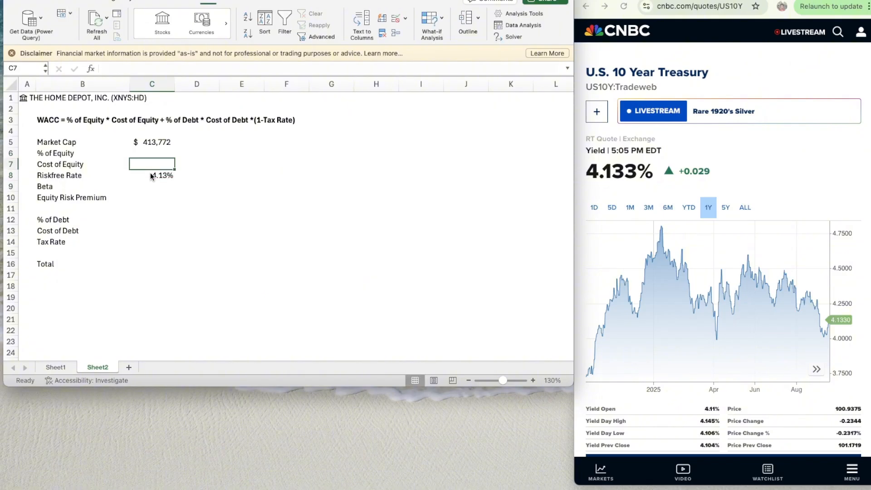
key("Down")
key("Down")
key("Down")
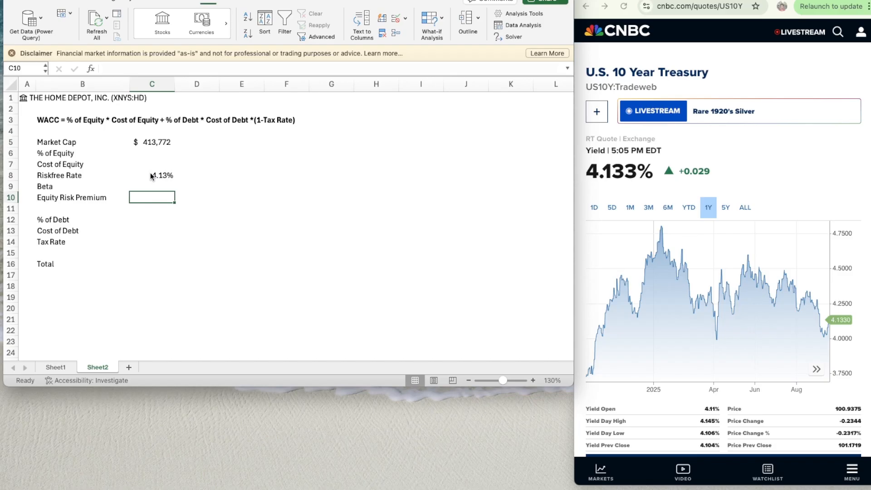
left_click(671, 1)
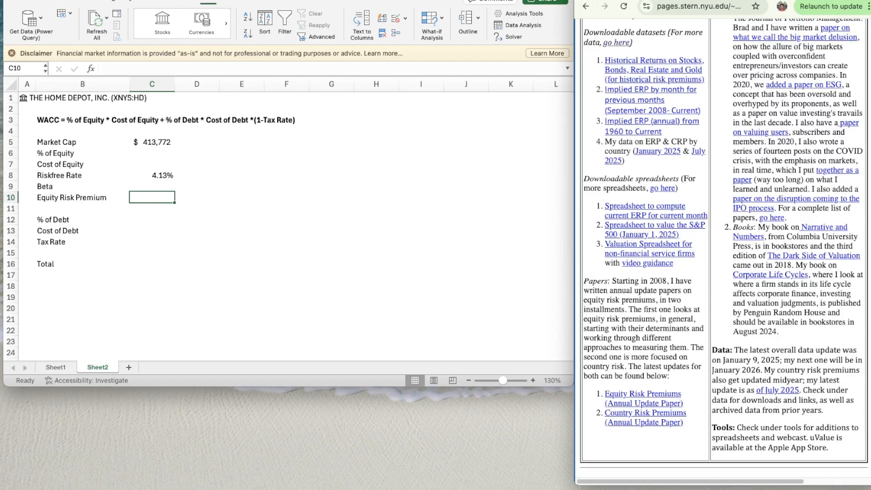
scroll(702, 239, "up", 3)
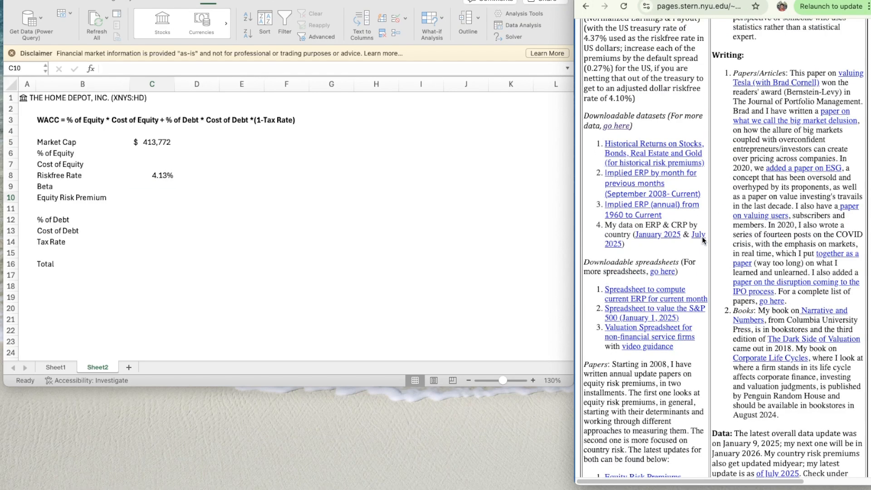
scroll(702, 239, "up", 10)
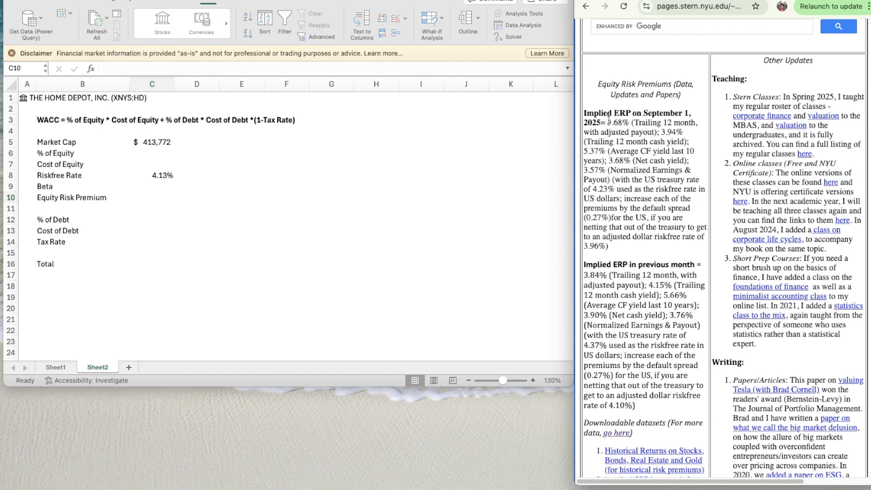
left_click_drag(608, 119, 630, 123)
left_click(635, 132)
scroll(635, 132, "up", 1)
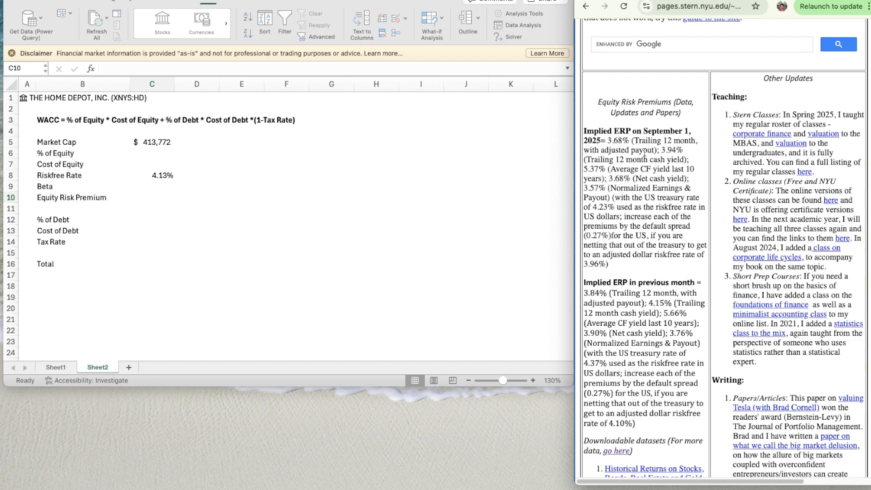
scroll(640, 190, "up", 1)
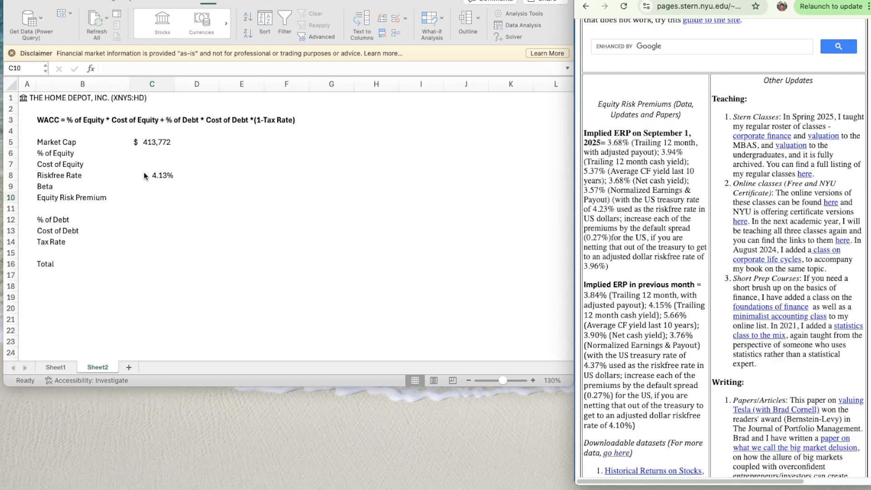
left_click(156, 197)
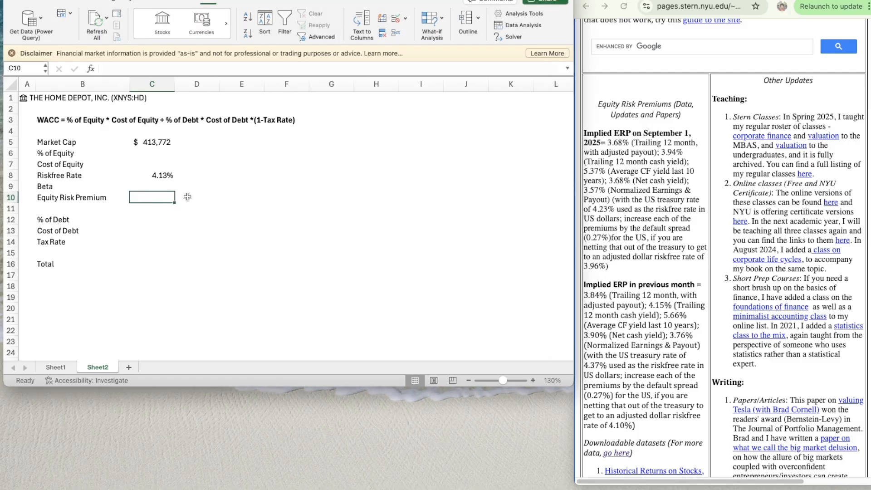
type("3.68")
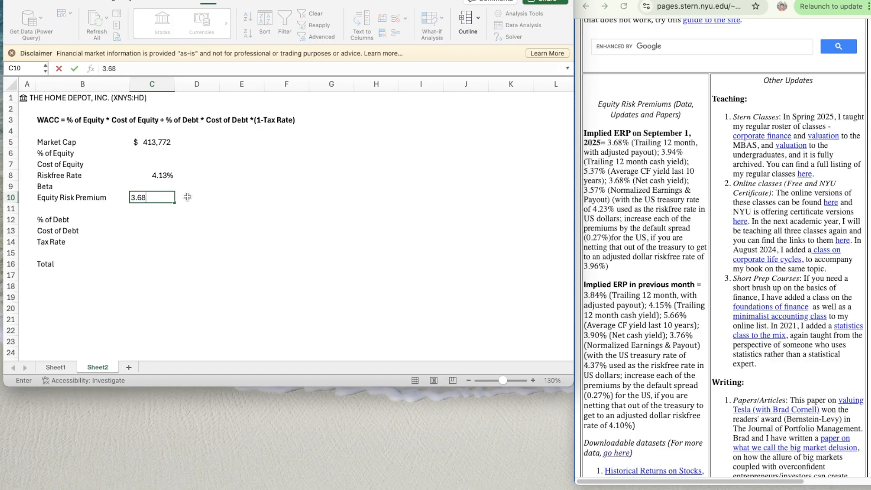
key("Return")
key("Up")
key("Up")
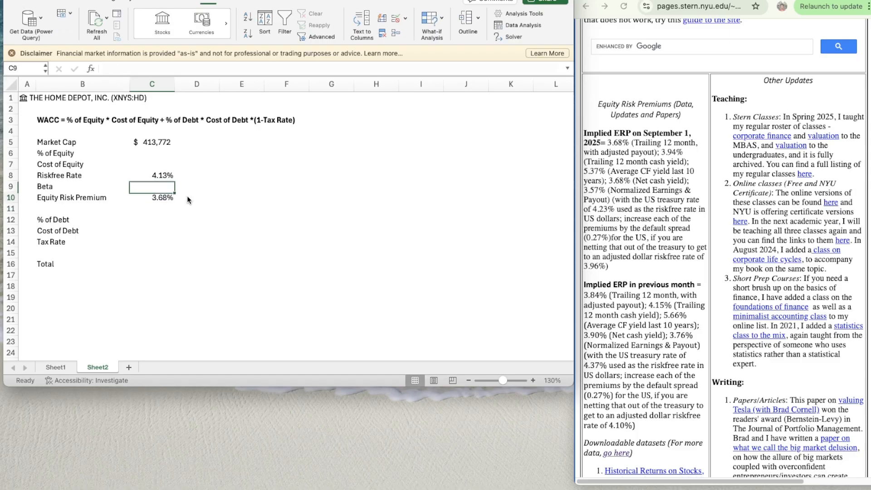
key("Up")
key("Up")
key("Up")
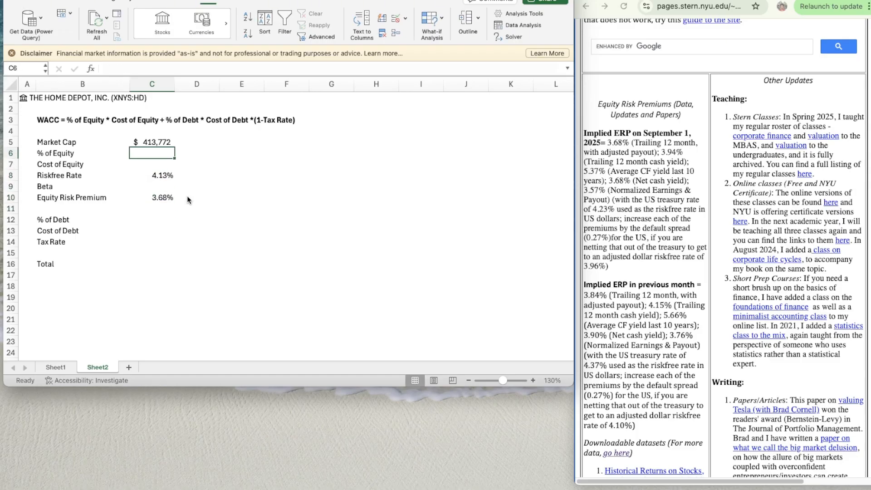
- Insert a new row above the % of Debt row and label it "Debt" in B12
key("Down")
key("Down")
key("Down")
key("Down")
key("Down")
key("Down")
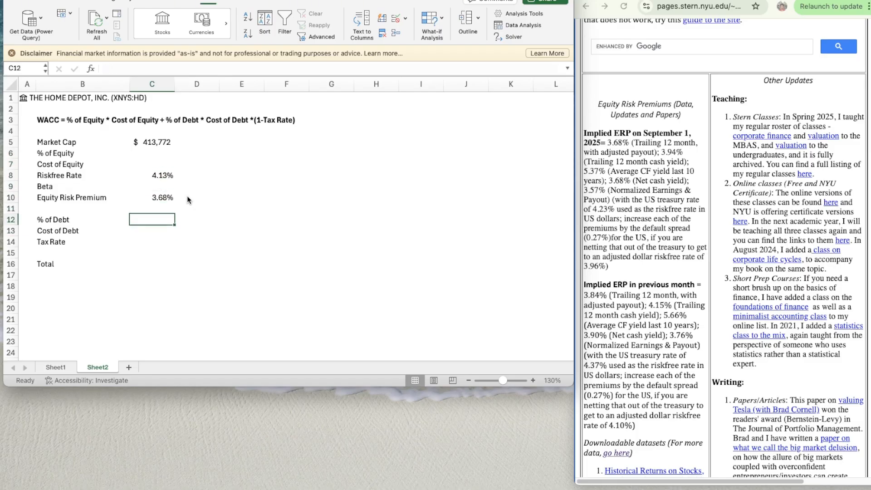
key("Left")
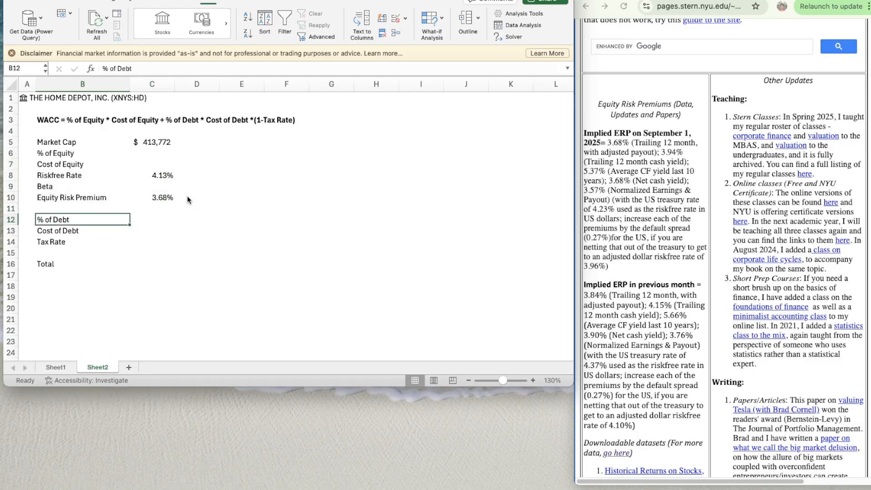
key("Up")
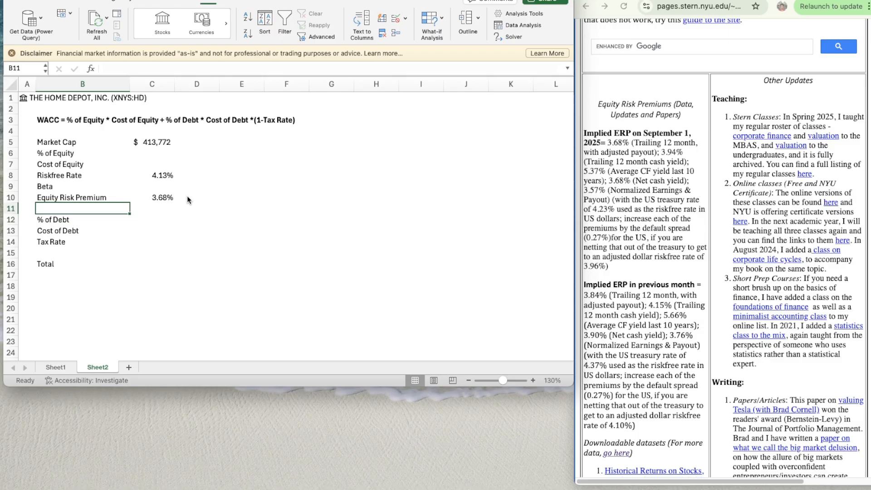
key("shift+space")
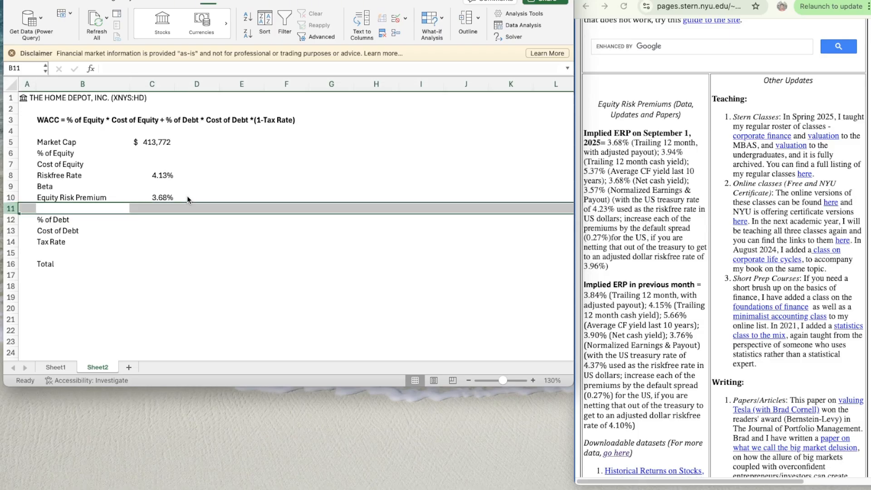
key("super+shift+equal")
key("Down")
type("Debt")
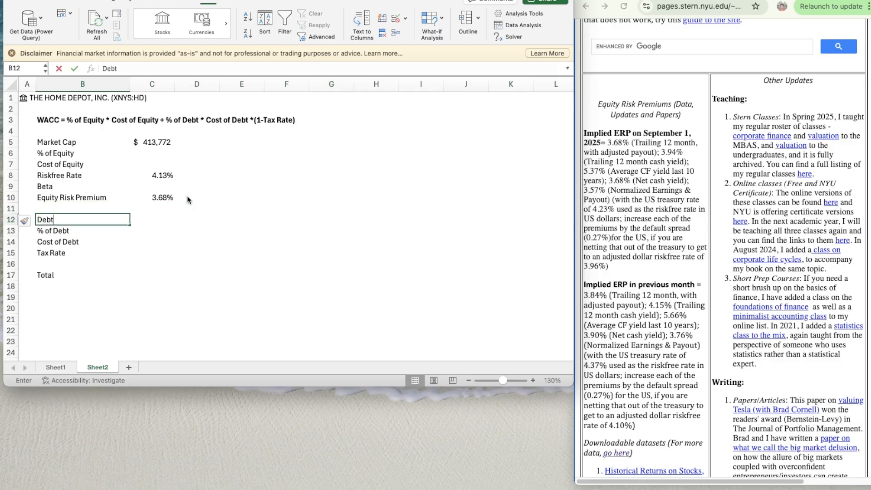
key("Tab")
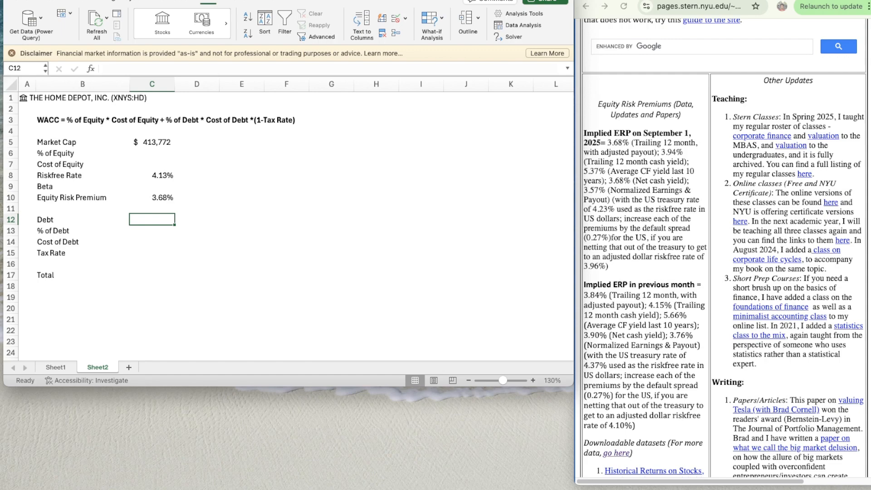
- Enter 45917 as the Debt in C12, using long-term debt excluding current installments at August 3, 2025 from Home Depot's 10-Q balance sheet
left_click(672, 0)
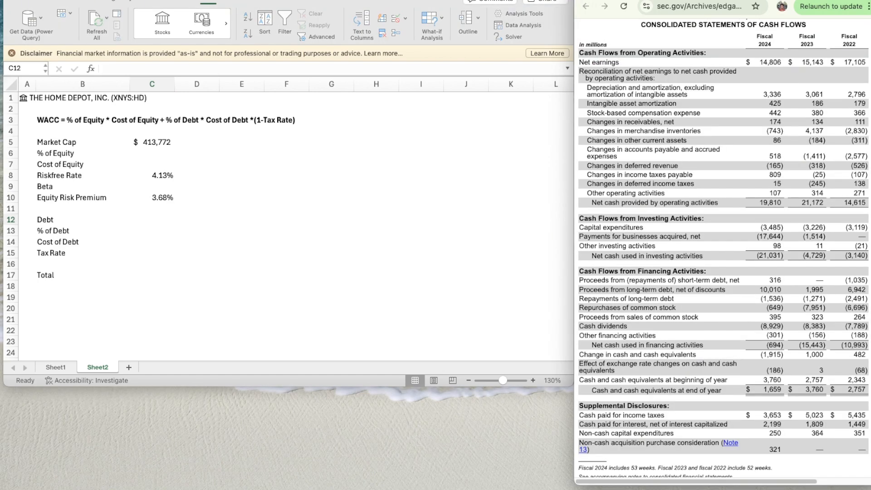
left_click(712, 0)
scroll(721, 164, "down", 8)
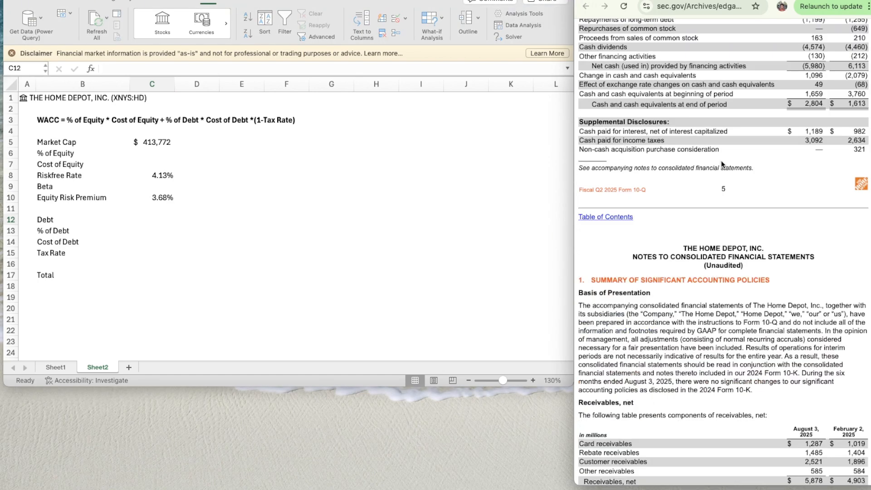
scroll(721, 164, "up", 20)
scroll(721, 164, "up", 10)
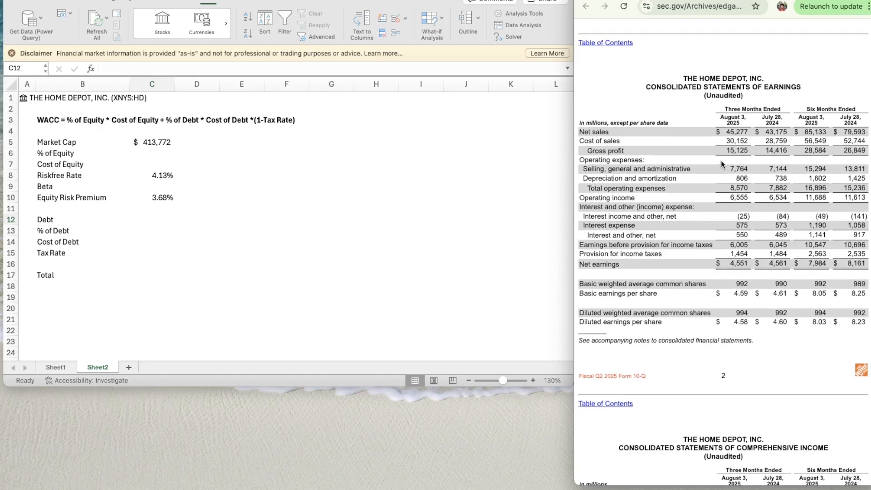
scroll(721, 164, "up", 1)
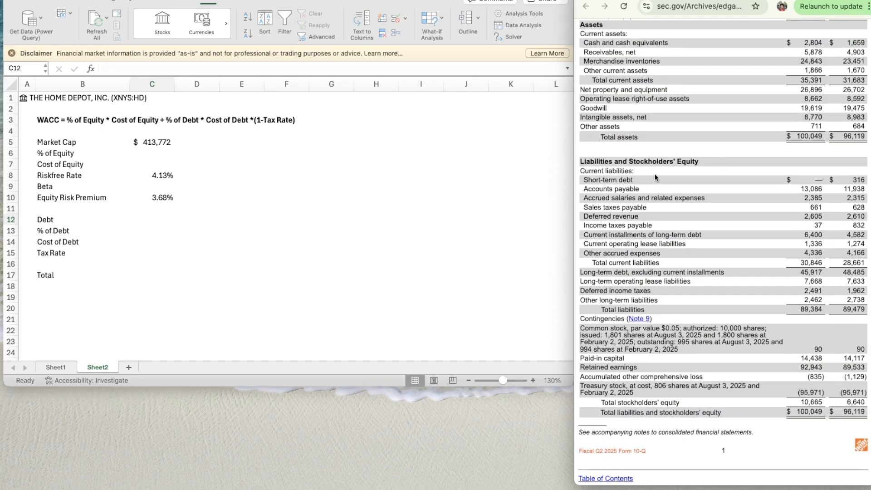
scroll(733, 186, "up", 5)
scroll(733, 186, "down", 2)
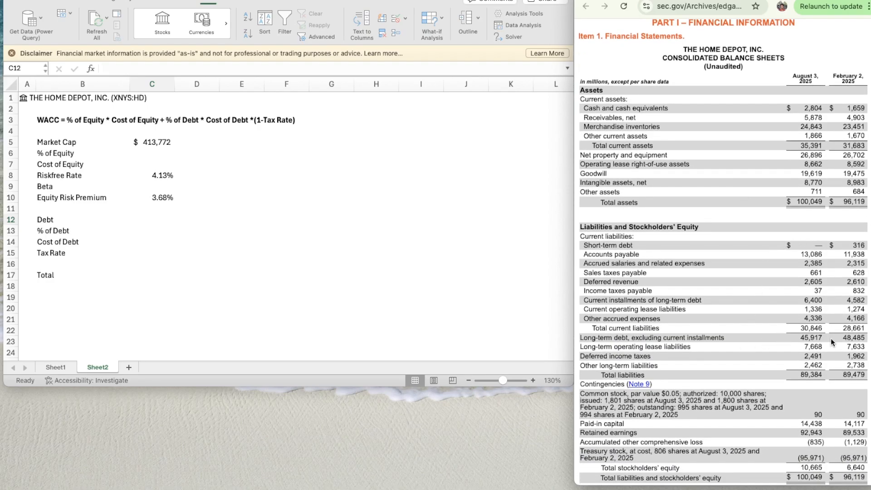
left_click(154, 219)
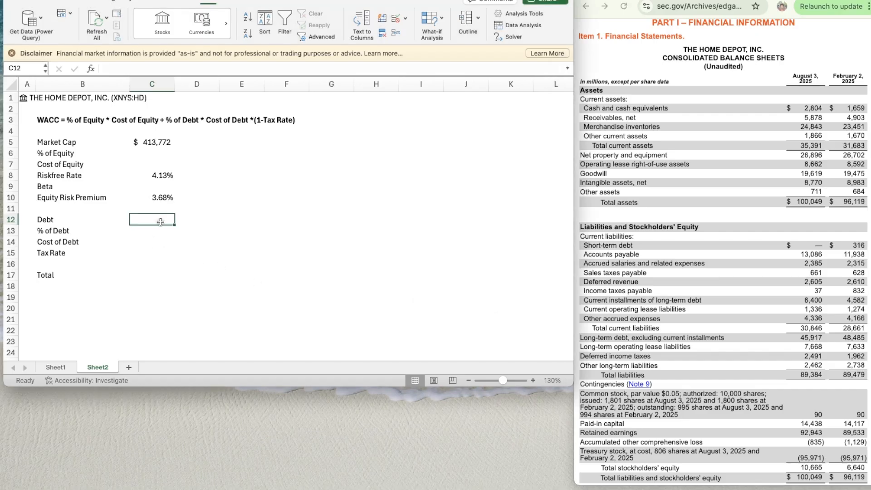
type("45917")
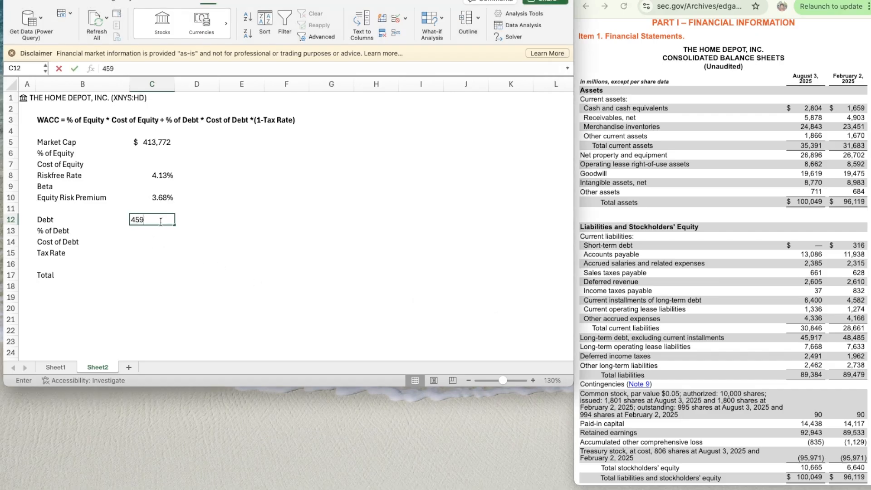
key("Return")
- Format the Debt value in C12 as a number with 0 decimal places, a 1000 separator and negatives in black parentheses
left_click(159, 221)
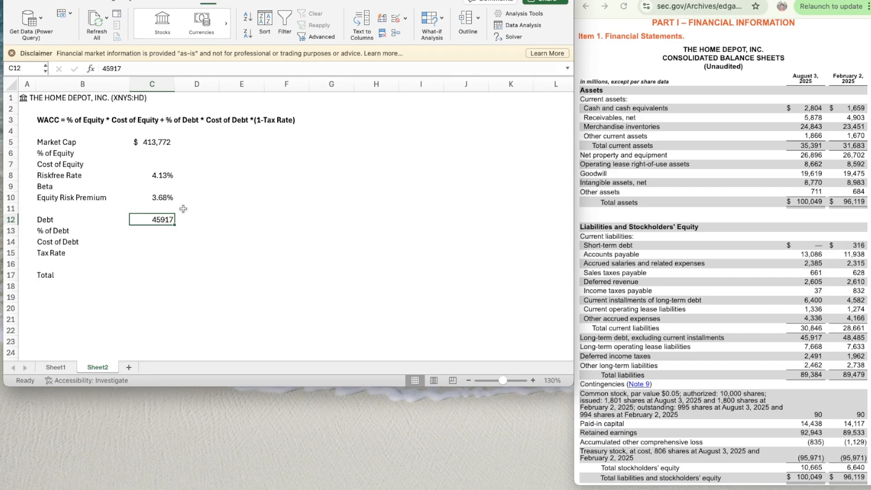
key("super+1")
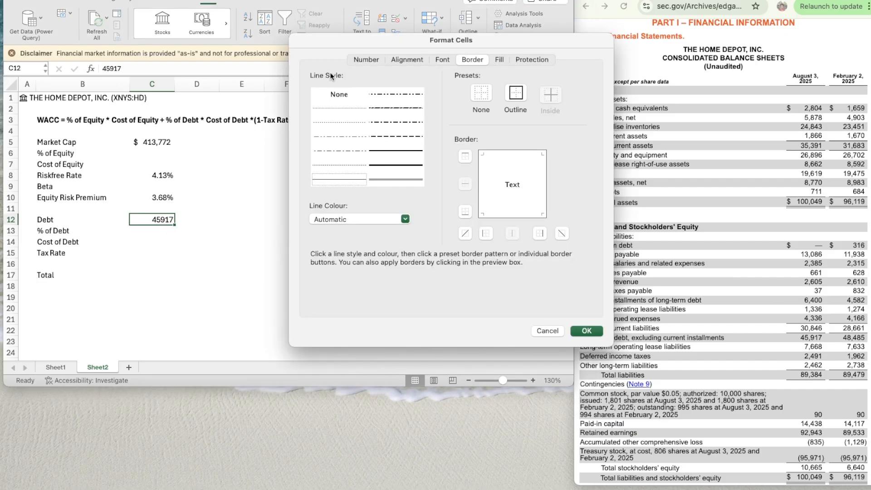
left_click(366, 59)
left_click(335, 97)
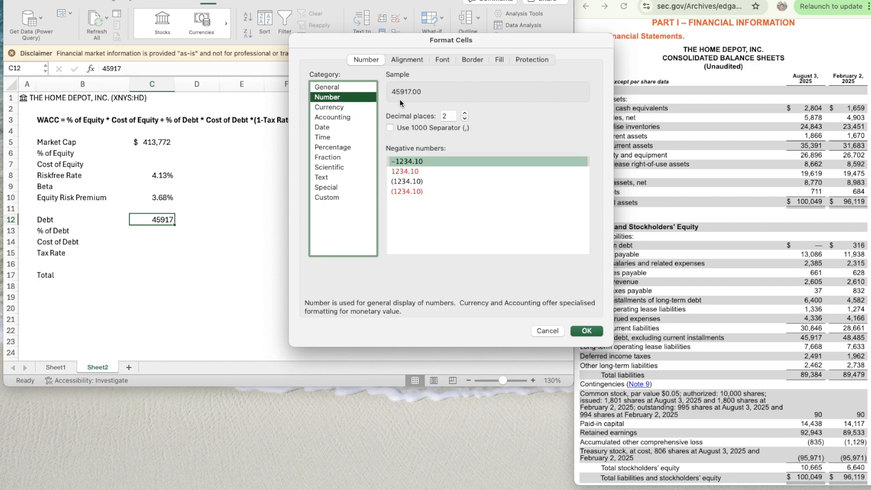
left_click(465, 119)
left_click(465, 119)
left_click(415, 127)
left_click(429, 181)
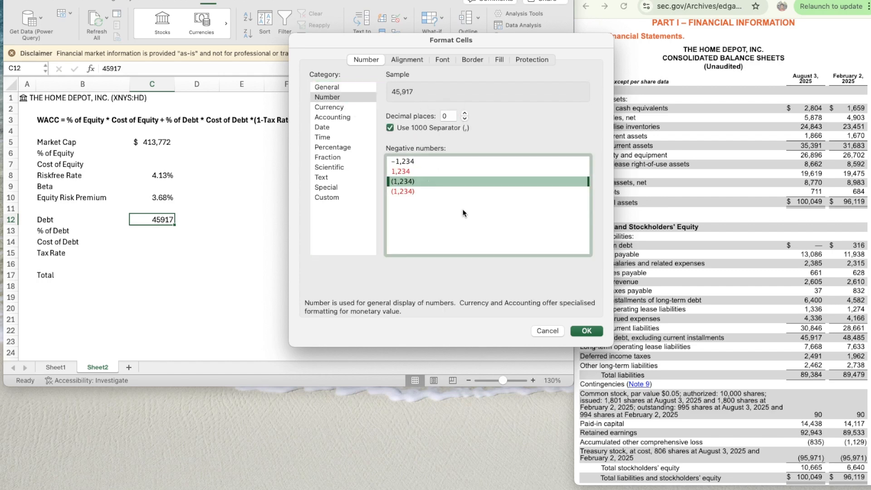
left_click(586, 331)
- Compute the Total in C17 as Market Cap plus Debt with the formula =C5+C12
left_click(159, 230)
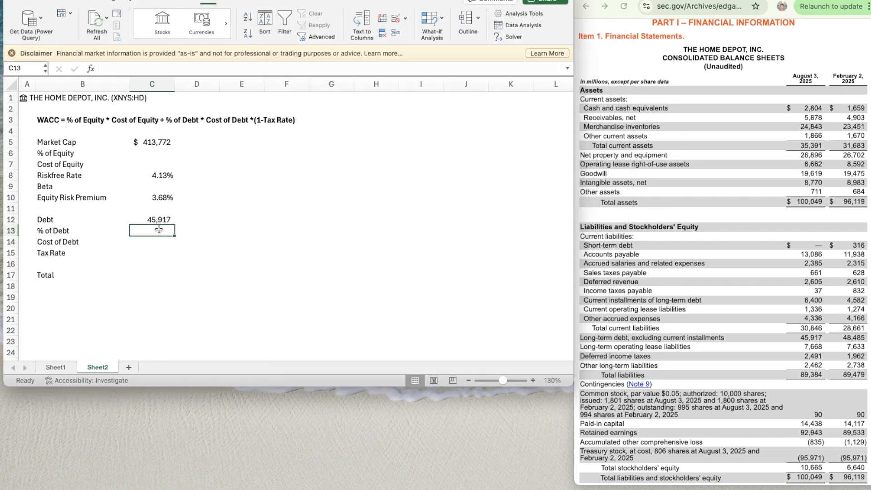
key("Down")
key("Down")
key("Down")
key("Down")
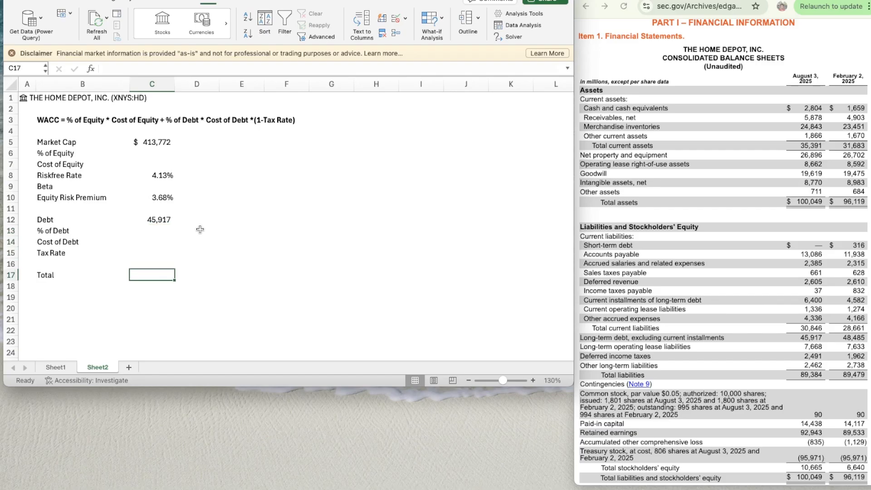
type("=")
left_click(158, 143)
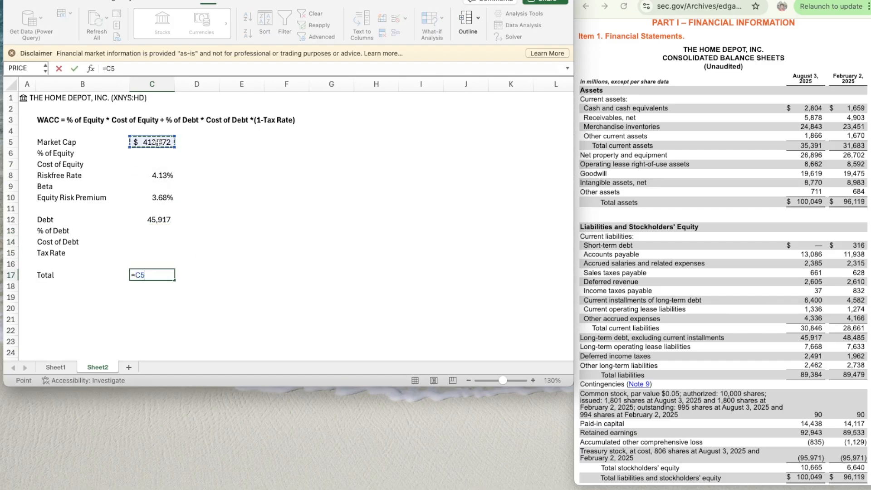
type("+")
left_click(155, 221)
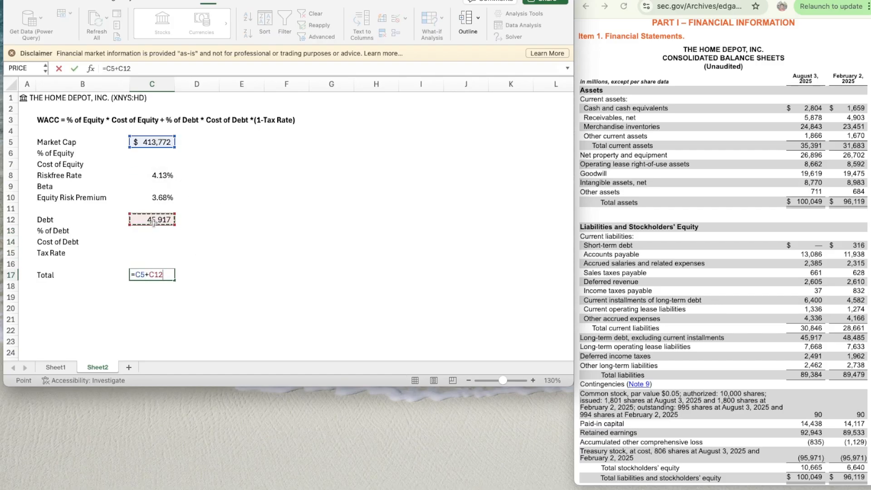
key("Return")
- Compute % of Debt in C13 by dividing Debt by the Total with the formula =C12/C17
key("Up")
key("Up")
key("Up")
key("Up")
key("Up")
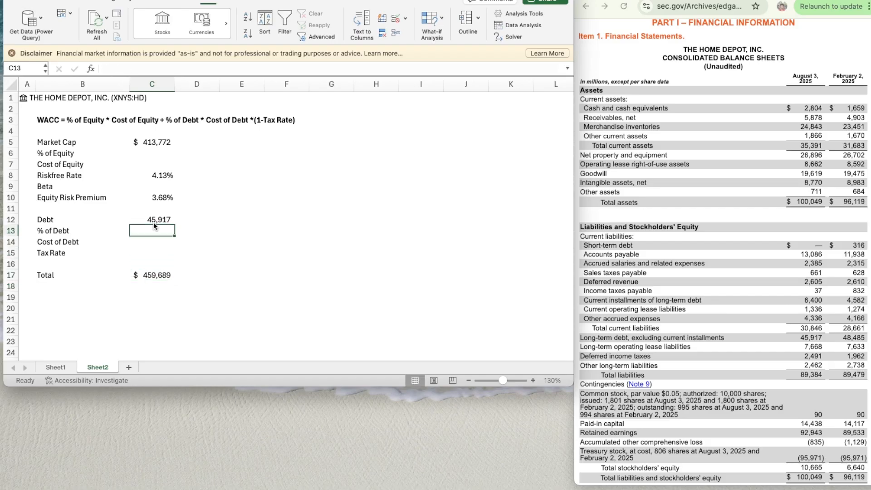
type("=")
left_click(153, 221)
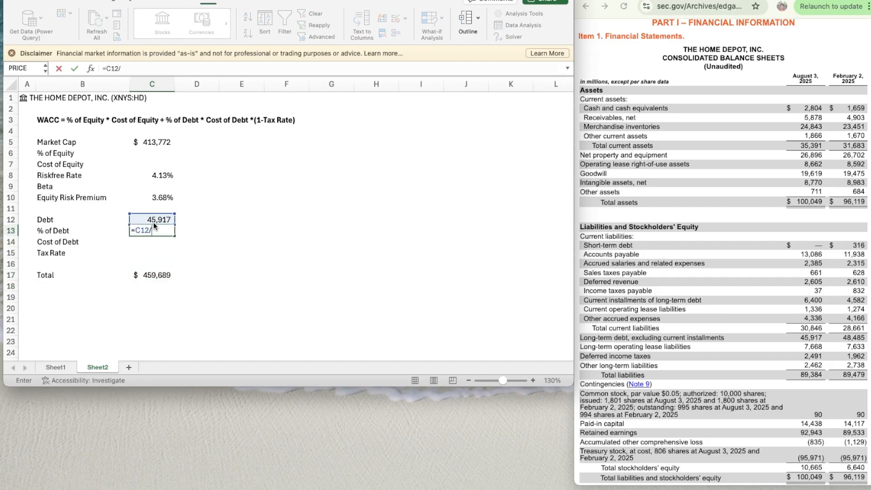
type("/")
key("Down")
key("Down")
key("Down")
key("Down")
key("ctrl+Return")
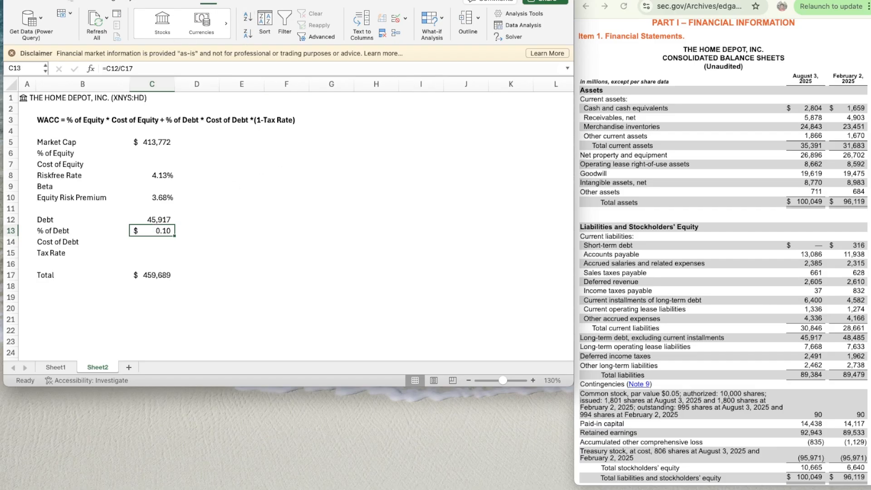
- Format the % of Debt value in C13 as a percentage with two decimal places
left_click(21, 1)
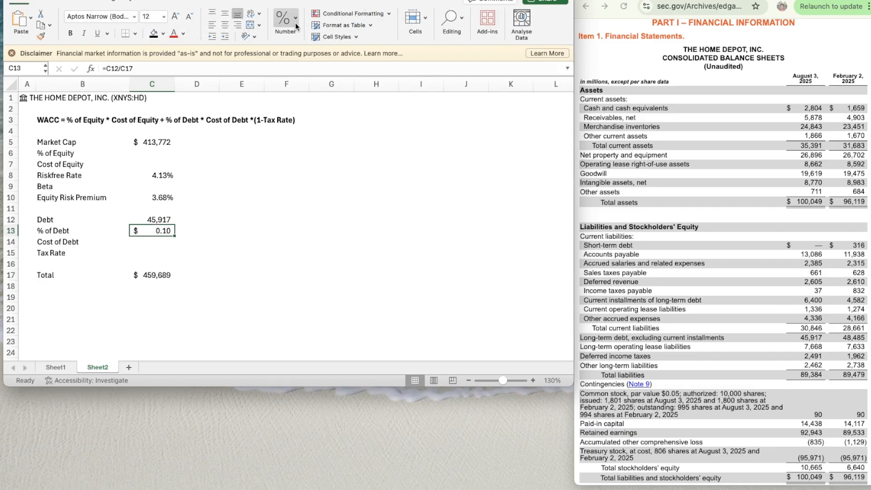
left_click(286, 21)
left_click(271, 67)
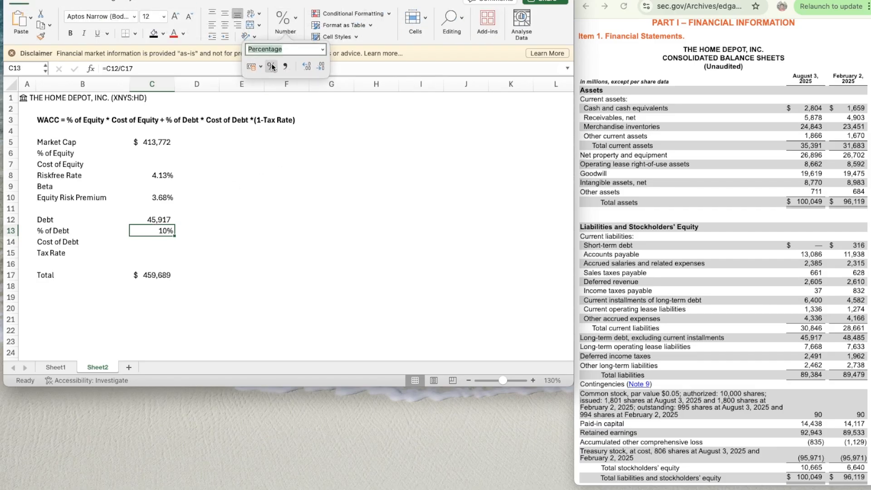
left_click(306, 66)
left_click(306, 67)
- Compute % of Equity in C6 with the formula =C5/C17 and give it the Riskfree Rate cell's two-decimal percentage format
left_click(159, 154)
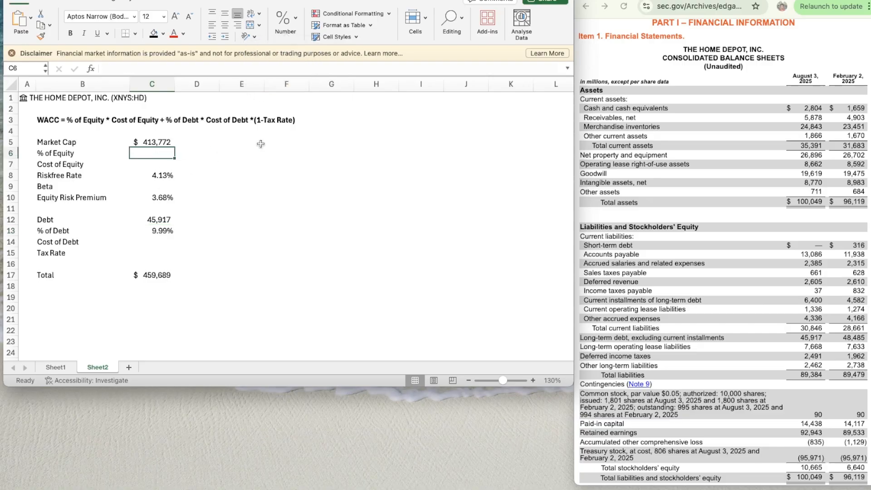
type("=")
key("Up")
type("/")
key("Down")
key("Down")
key("Down")
key("Down")
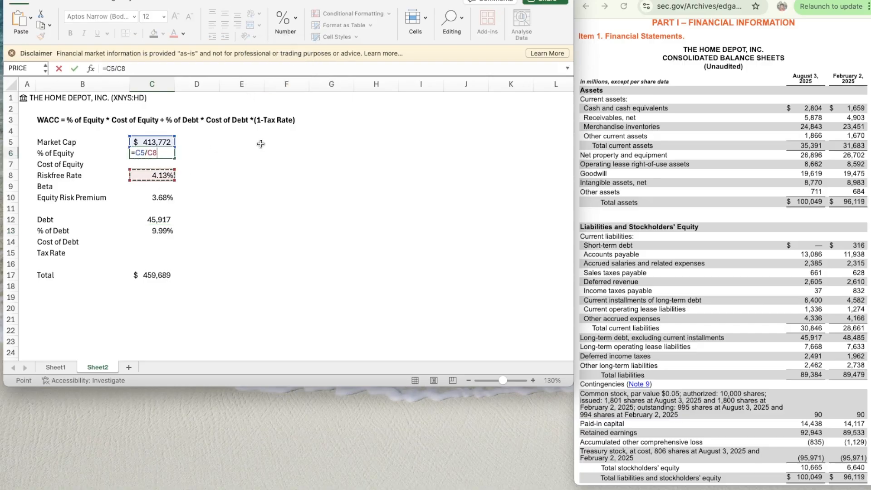
key("Down")
key("Down")
key("Down")
key("Down")
key("Down")
key("Down")
key("Down")
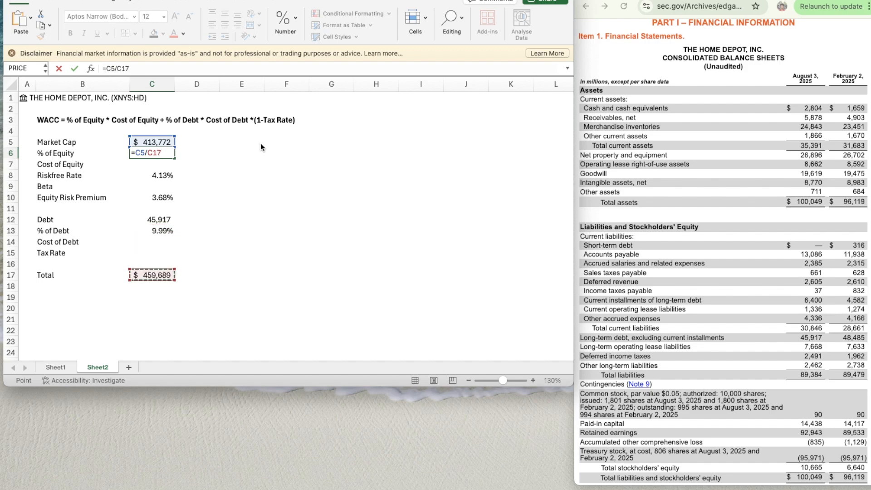
key("Return")
left_click(147, 178)
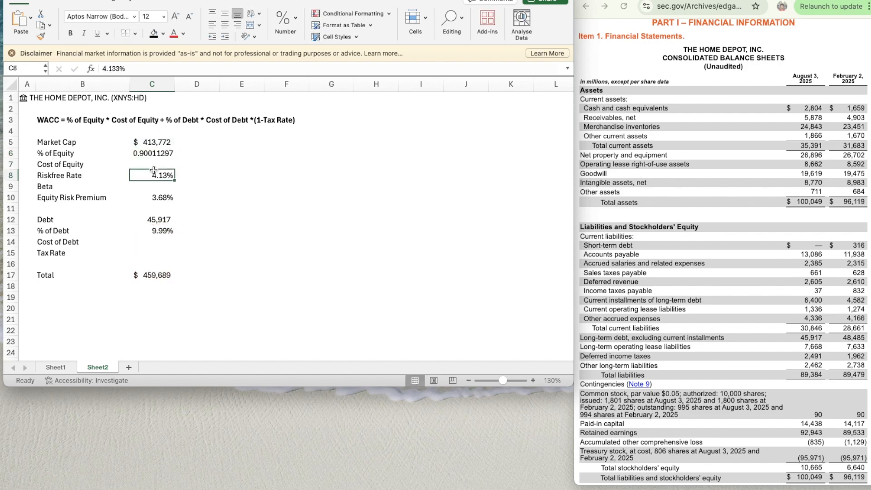
left_click(153, 154)
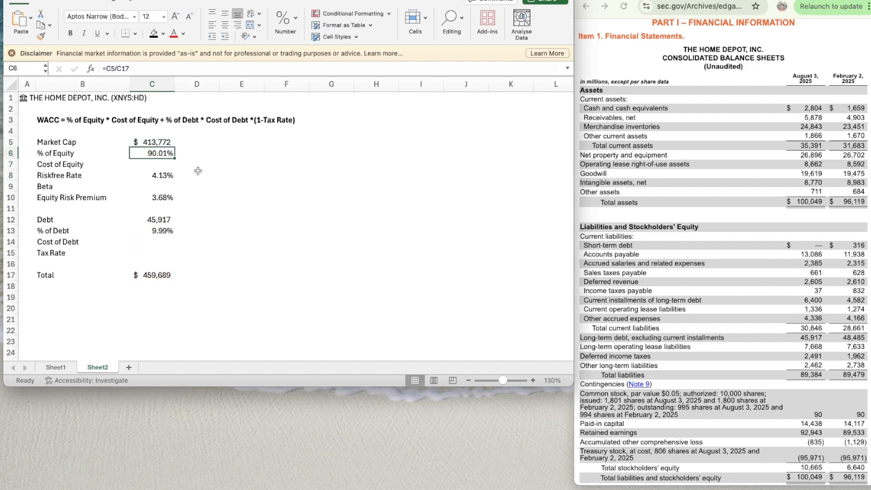
- Examine interest expense in the 10-Q and fiscal 2024 10-K statements of earnings as a basis for the Cost of Debt
left_click(170, 242)
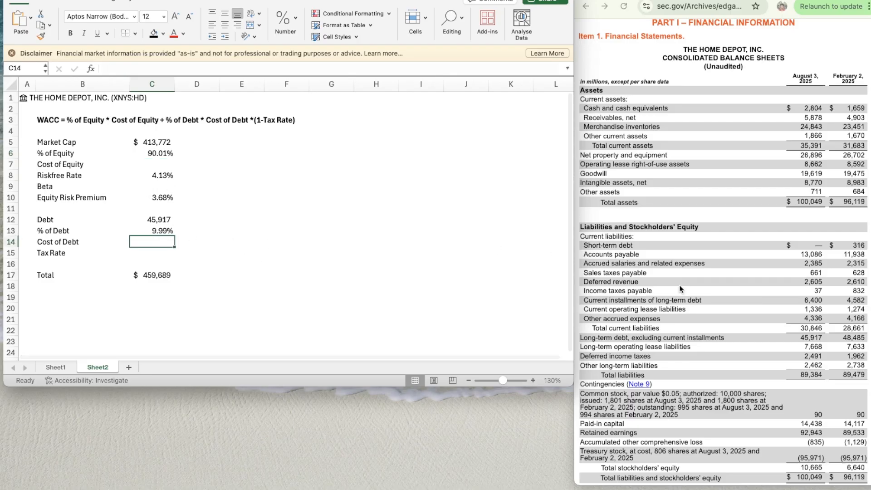
scroll(678, 287, "up", 10)
scroll(675, 287, "down", 9)
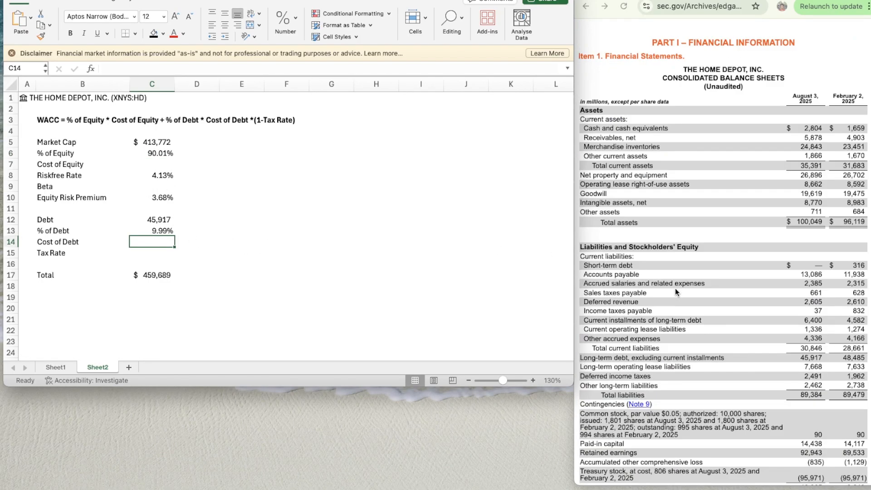
scroll(675, 288, "up", 3)
scroll(675, 288, "down", 18)
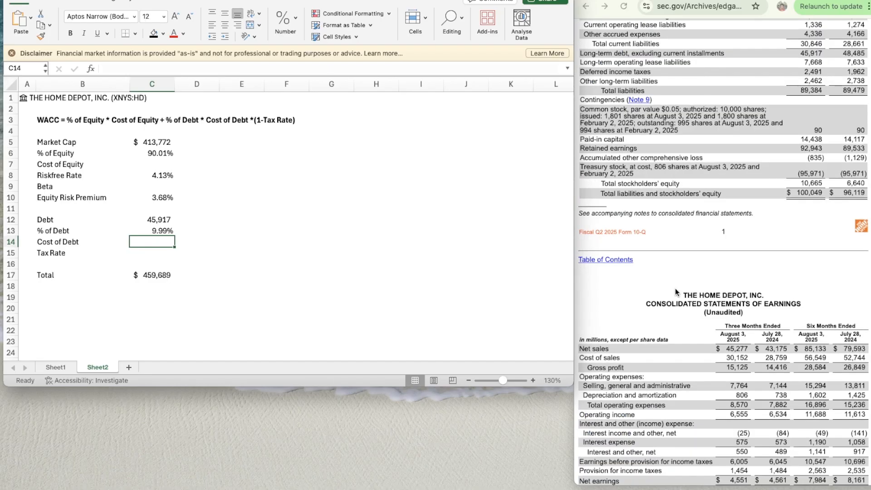
scroll(675, 288, "up", 4)
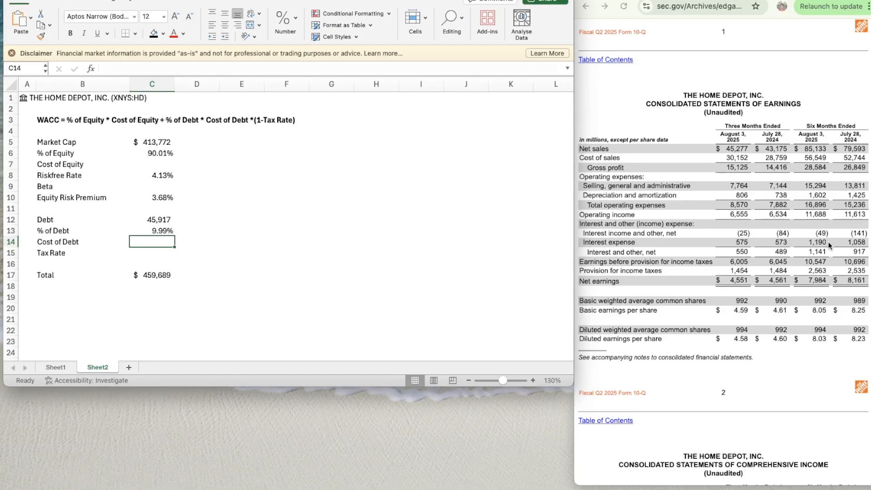
left_click(726, 0)
scroll(742, 256, "up", 20)
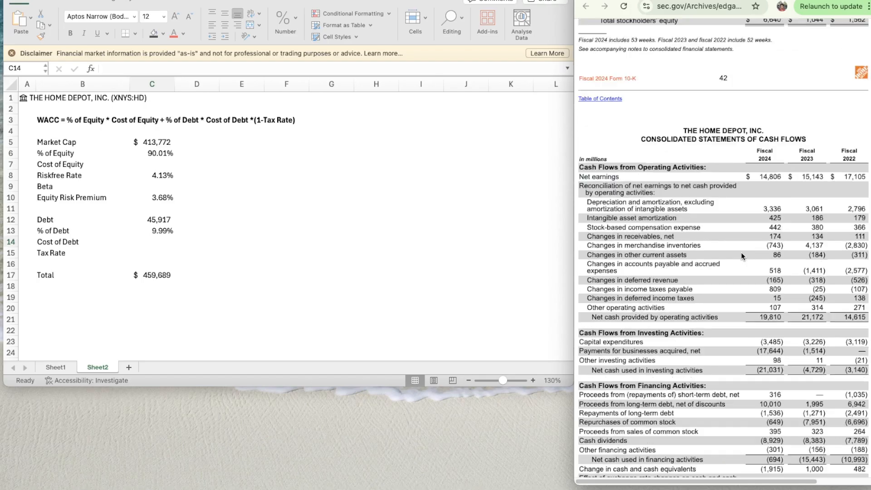
scroll(742, 257, "down", 1)
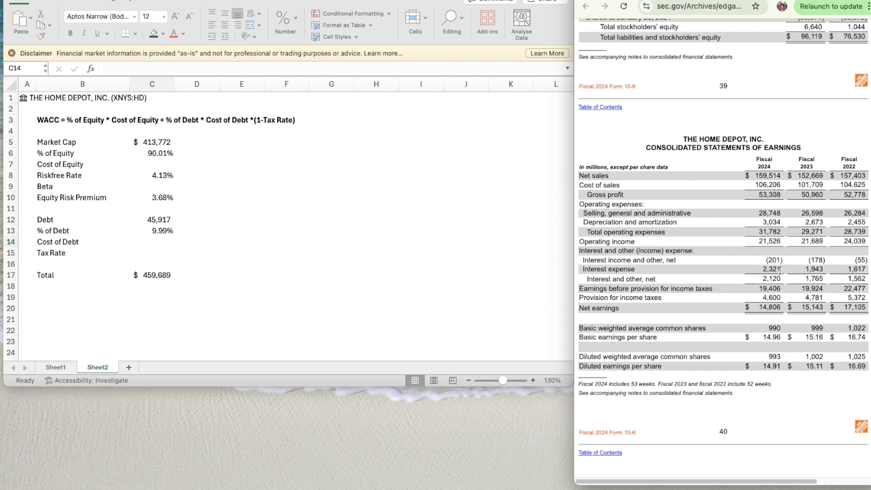
left_click(725, 0)
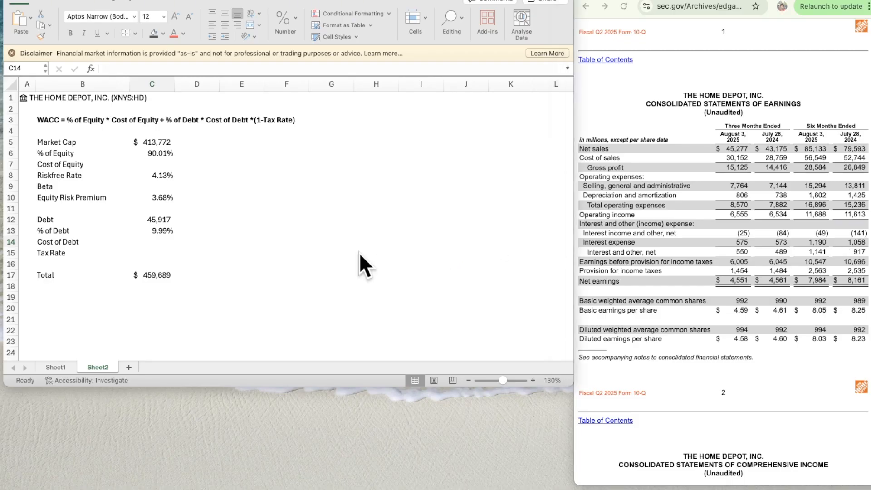
- Estimate annual interest expense in scratch cell G15 from the six-month figure with the formula =1190*2.2
left_click(345, 254)
type("1190")
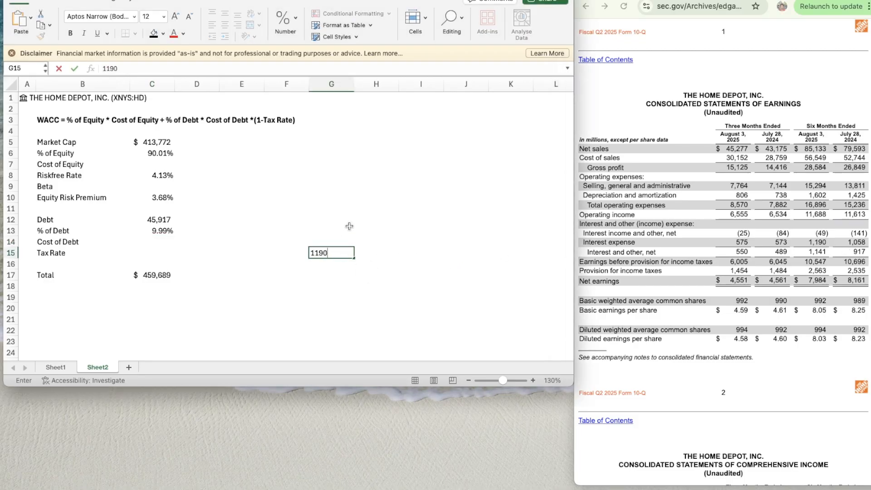
type("*2.2")
key("Return")
key("Up")
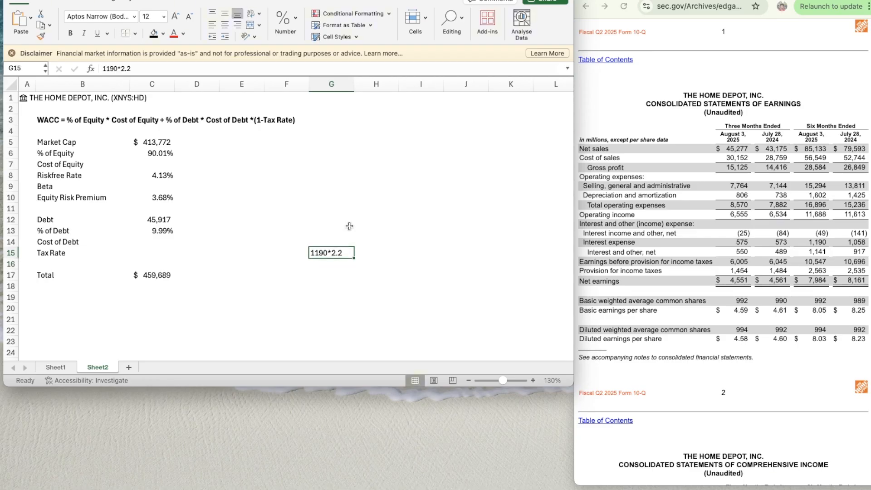
left_click(105, 68)
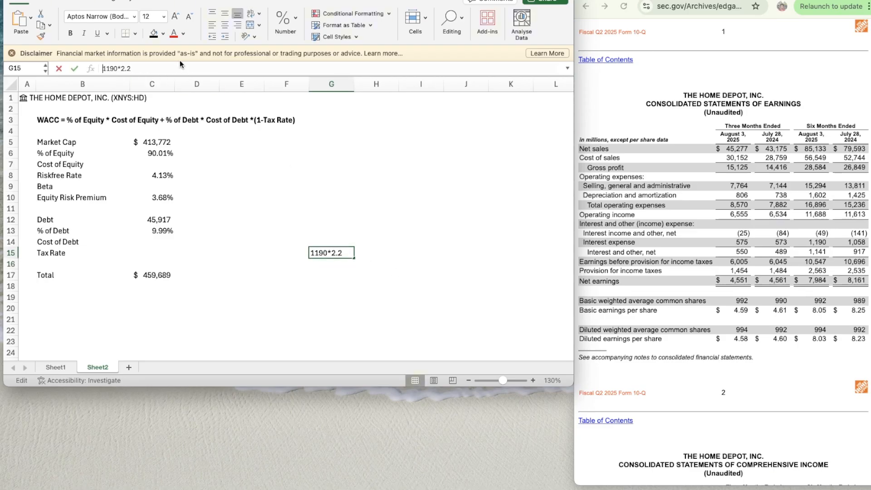
type("=")
key("Return")
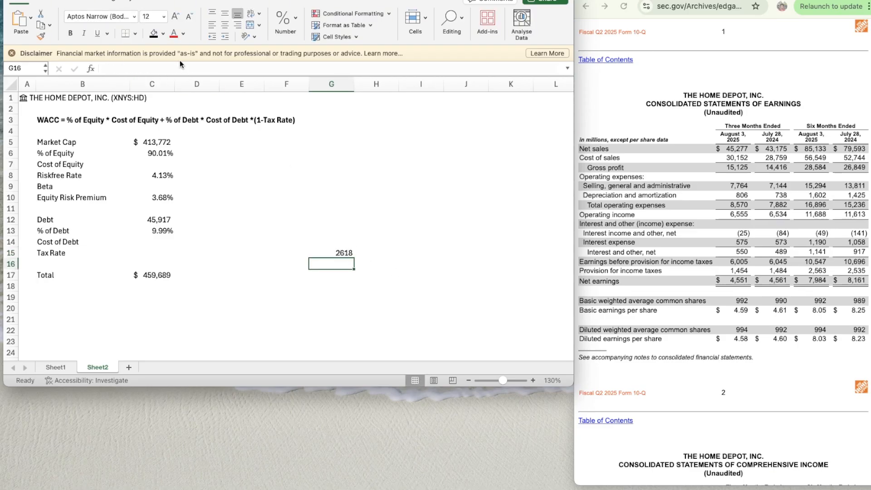
- Divide the estimated interest expense by Debt in scratch cell H15 with the formula =G15/C12
key("Down")
key("Up")
key("Up")
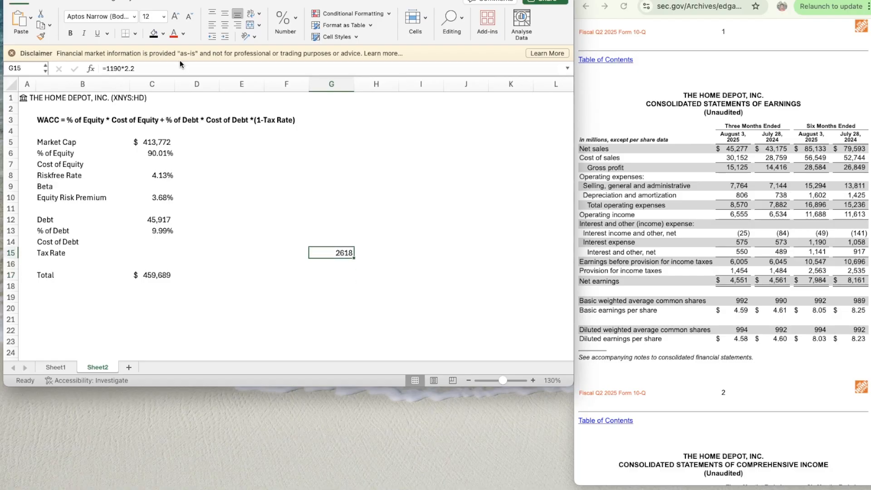
key("Right")
type("=")
key("Left")
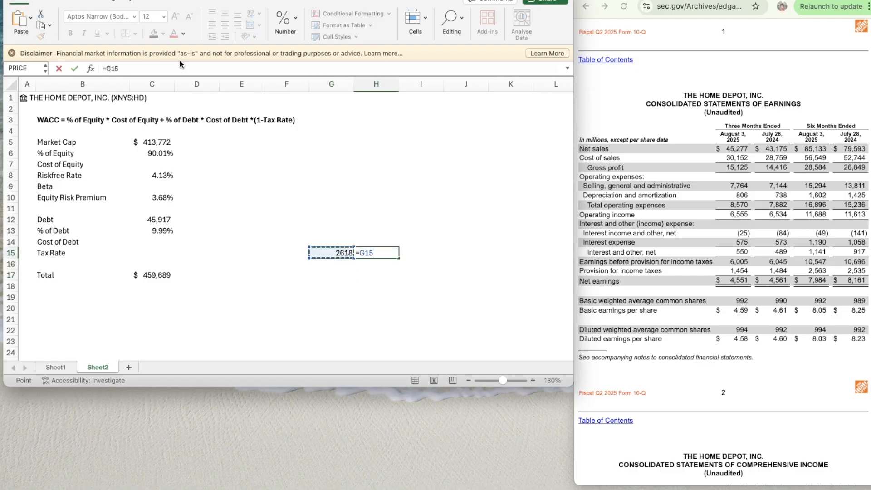
type("/")
key("Left")
key("Left")
key("Left")
key("Left")
key("Up")
key("Up")
key("Left")
key("Up")
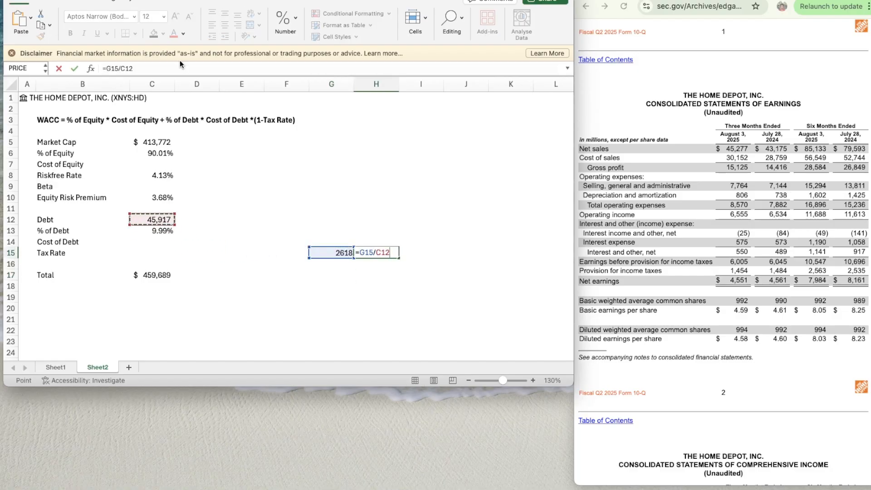
key("Return")
- Set the Cost of Debt in C14 to 5.7%
key("Left")
key("Left")
key("Left")
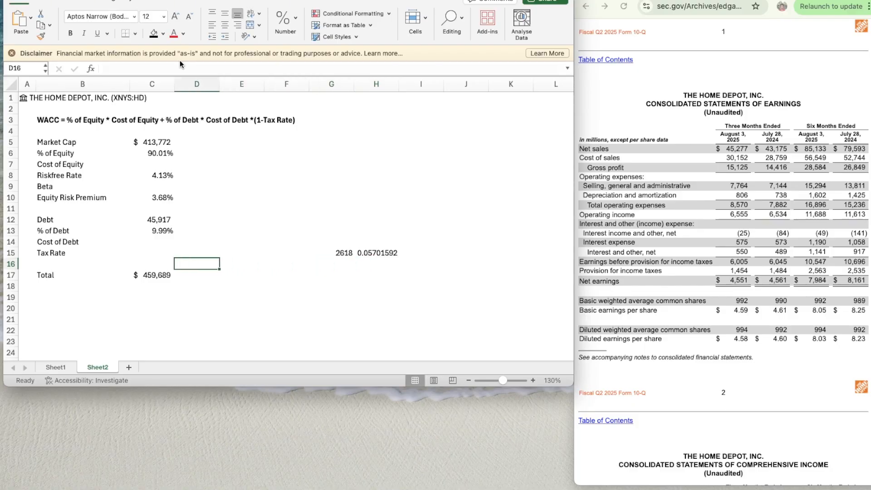
key("Up")
key("Up")
key("Left")
type("5%")
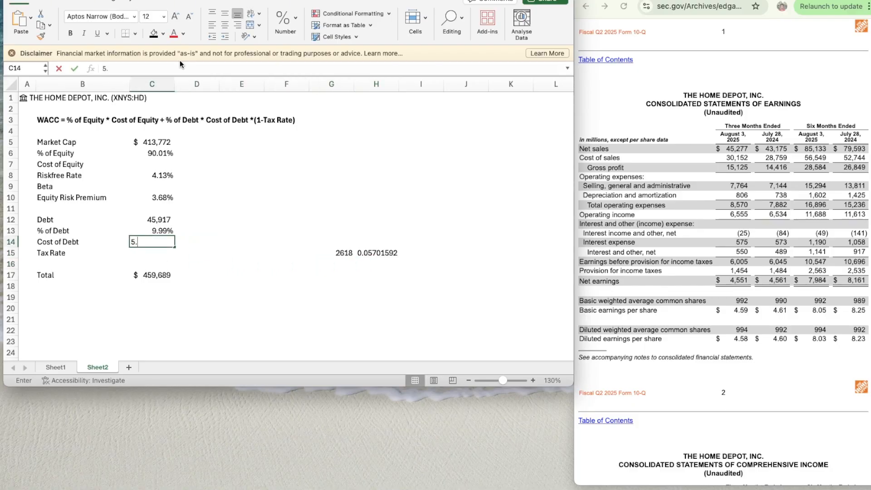
key("Return")
key("Up")
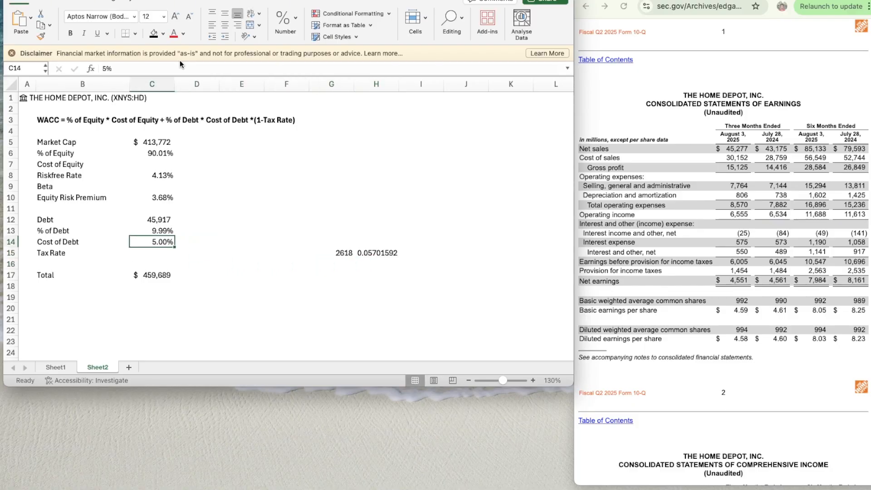
type("5.7%")
key("Return")
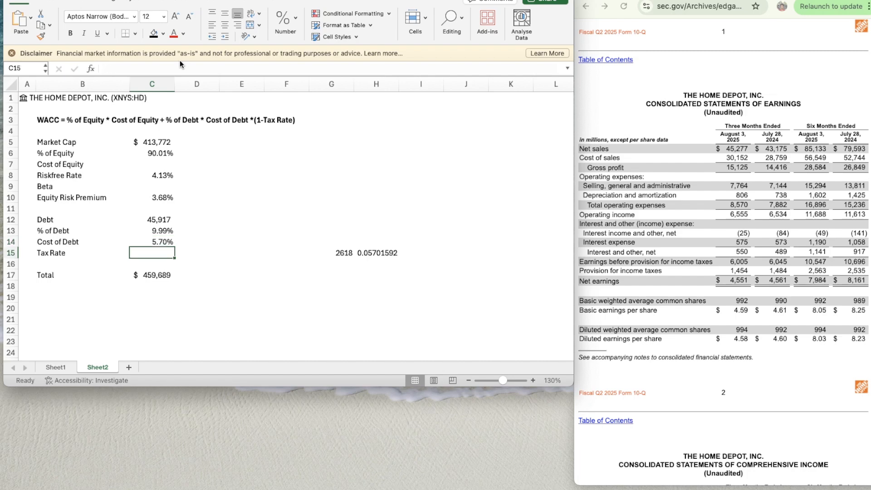
- Clear the scratch interest calculations in G15:H15 and return to the Tax Rate cell C15
key("Right")
key("Right")
key("Right")
key("Right")
key("shift+Right")
key("Delete")
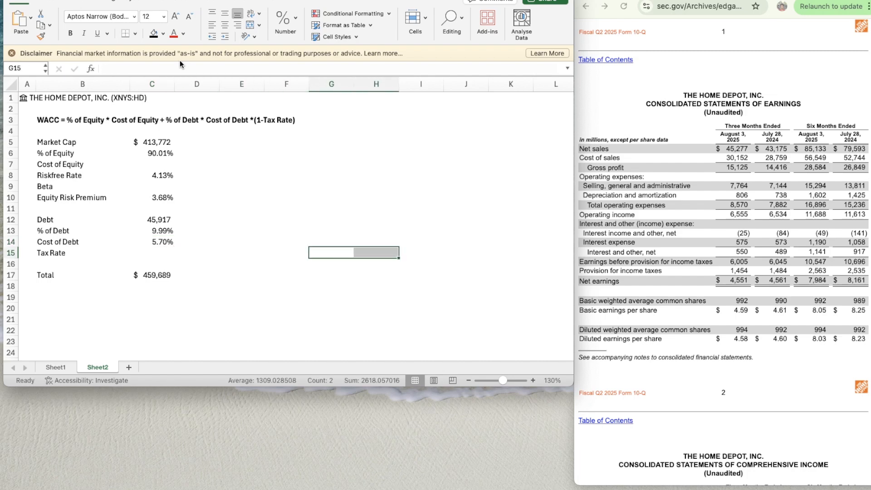
key("Left")
key("Left")
key("Left")
key("Left")
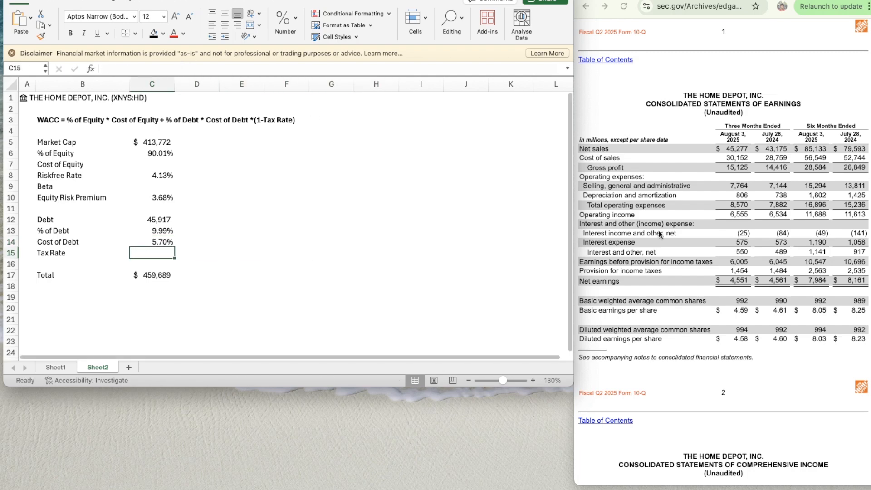
- Search the 10-Q's notes and management discussion for the combined effective income tax rate
left_click(688, 189)
scroll(688, 190, "up", 15)
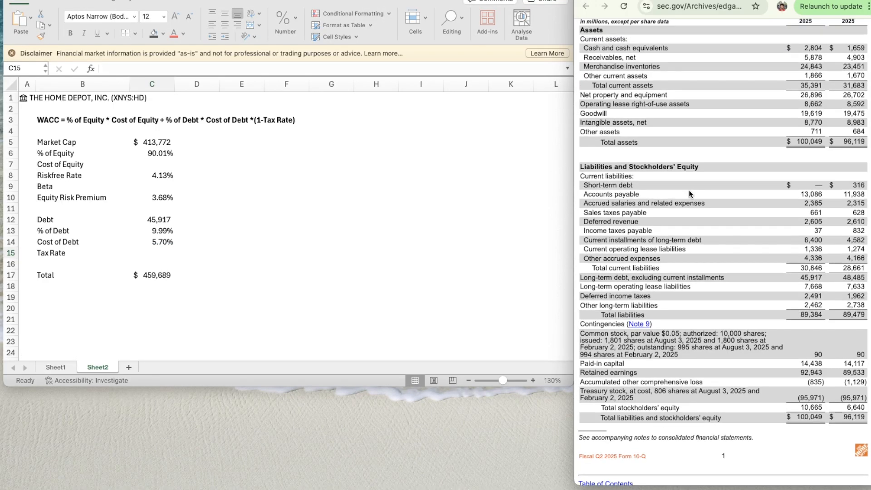
scroll(688, 190, "down", 20)
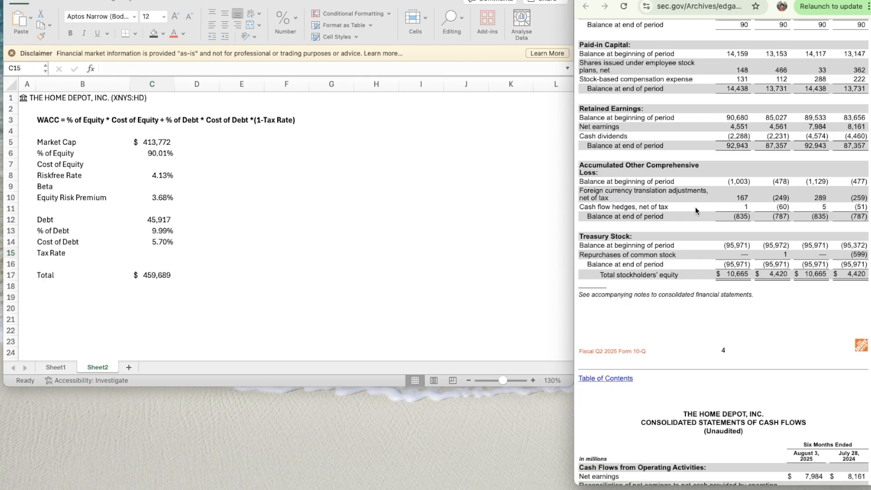
scroll(695, 206, "down", 8)
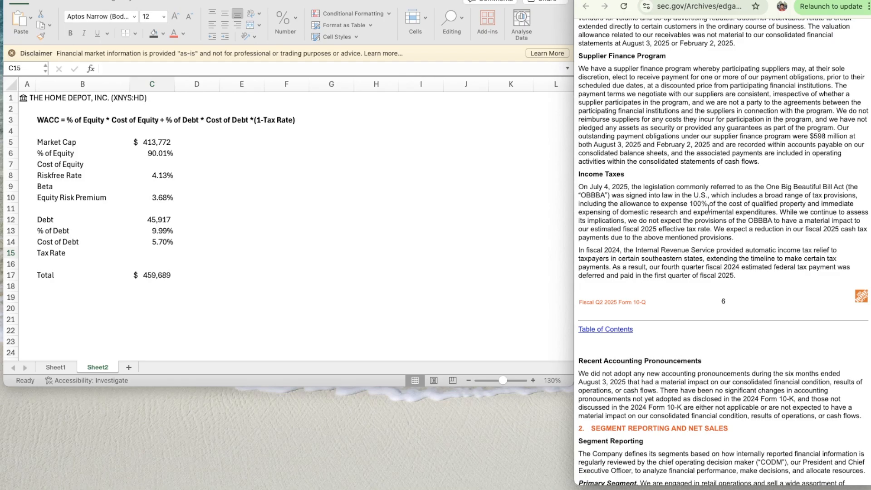
scroll(711, 265, "up", 4)
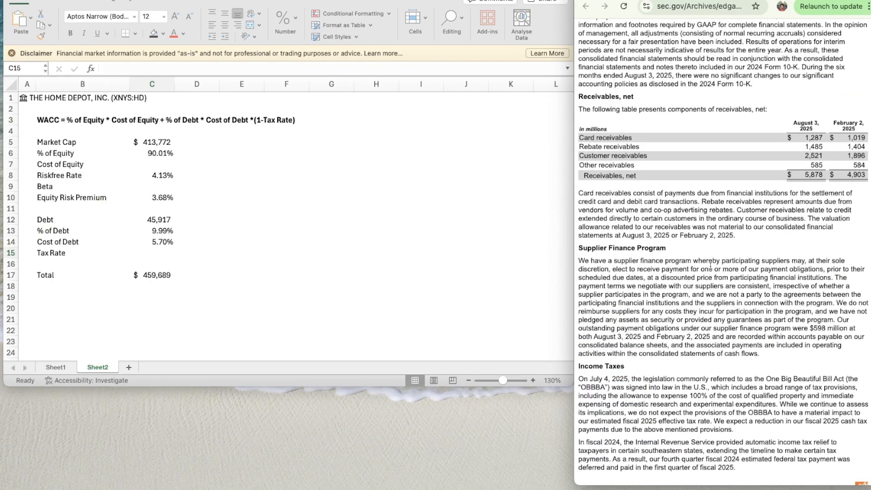
scroll(710, 266, "down", 20)
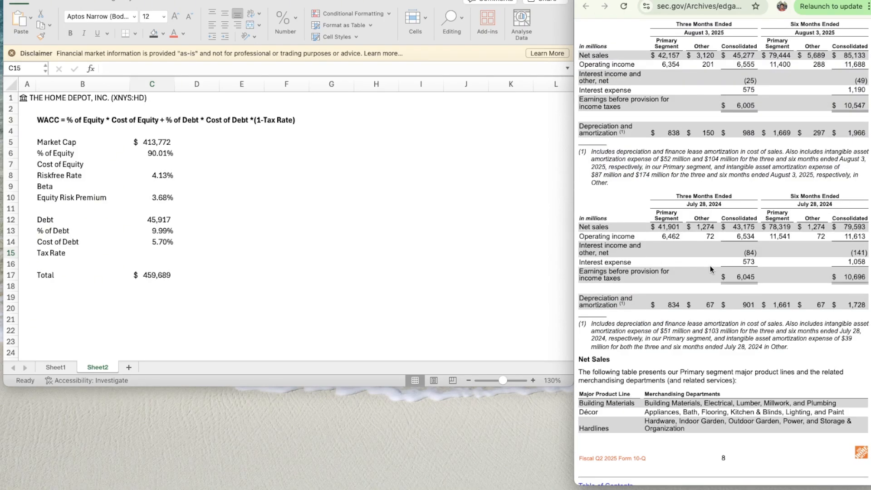
scroll(710, 265, "down", 15)
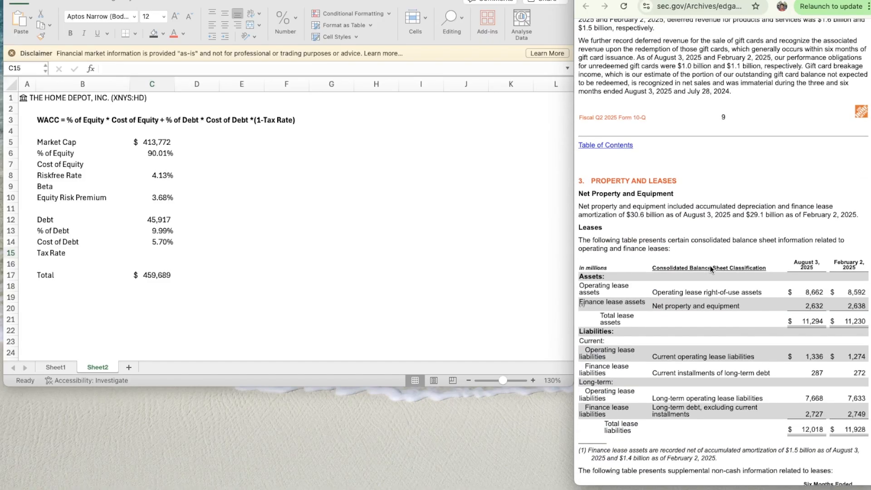
scroll(709, 265, "down", 12)
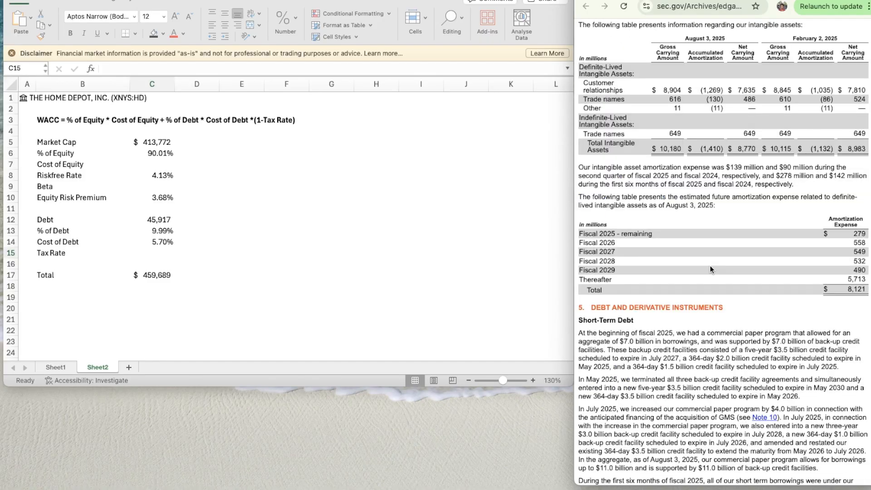
scroll(709, 268, "down", 4)
scroll(710, 265, "down", 10)
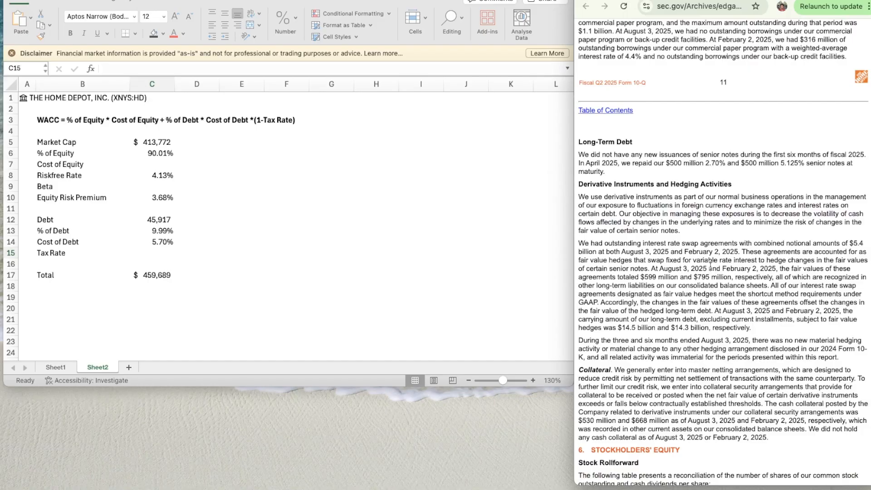
scroll(710, 265, "down", 10)
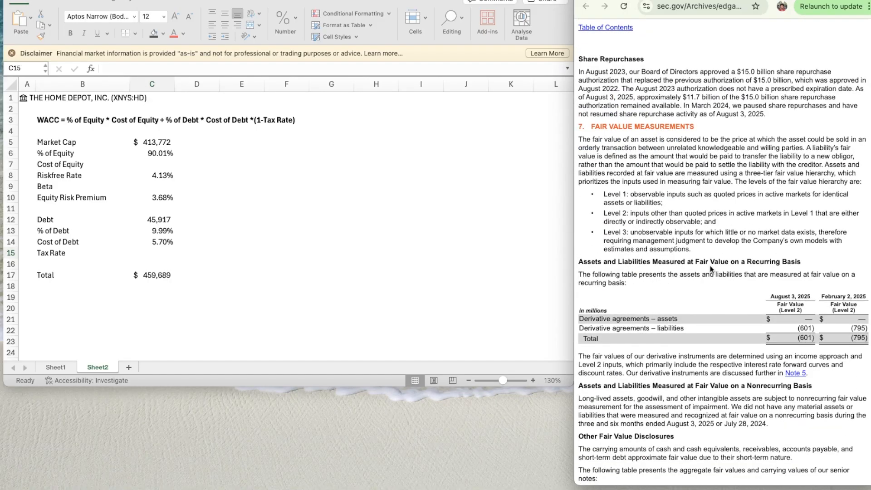
scroll(709, 266, "up", 2)
scroll(709, 265, "down", 8)
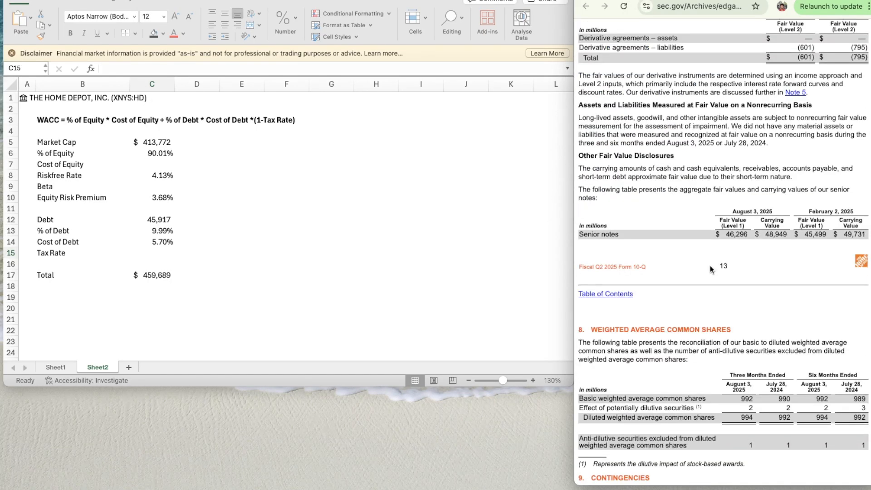
scroll(710, 269, "down", 10)
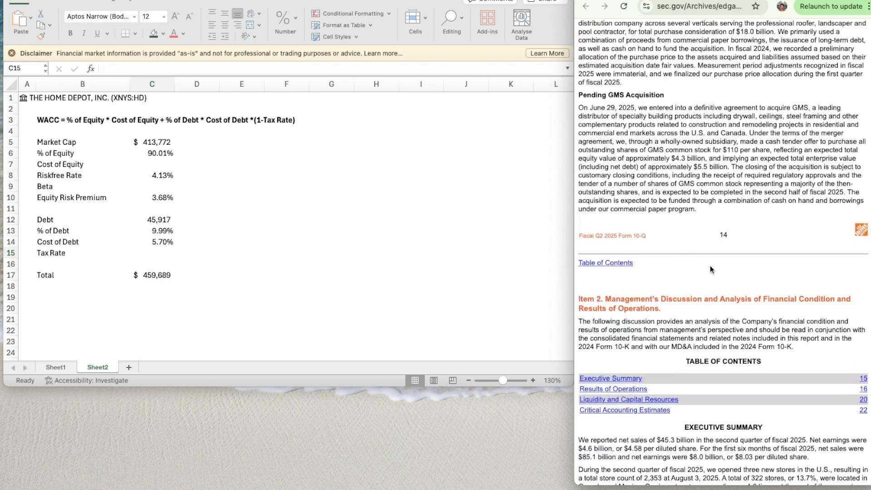
scroll(710, 265, "down", 15)
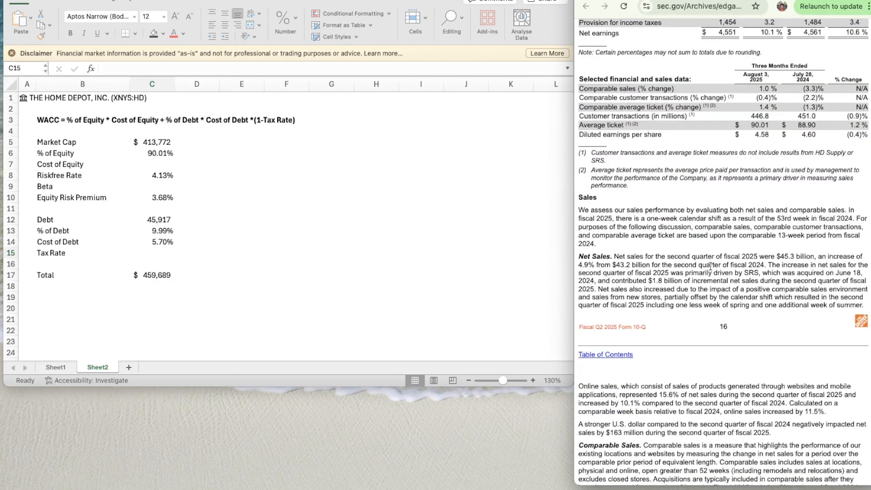
scroll(710, 266, "down", 10)
scroll(711, 267, "down", 6)
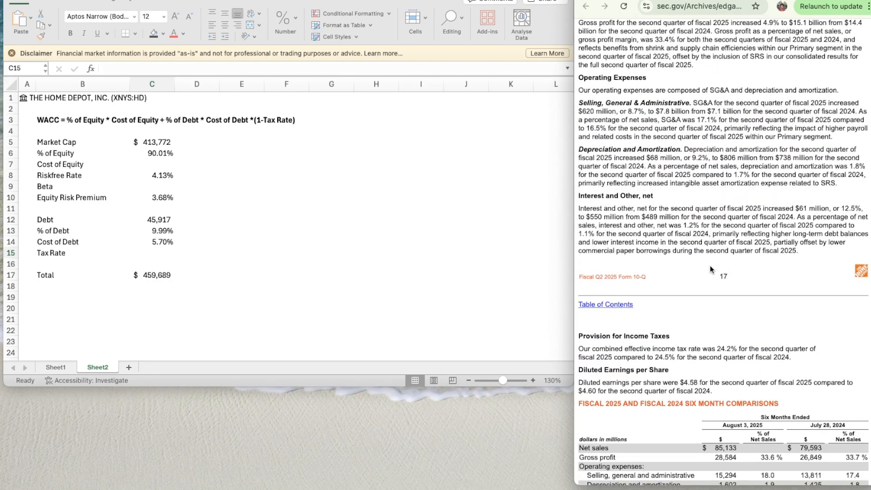
scroll(710, 268, "down", 4)
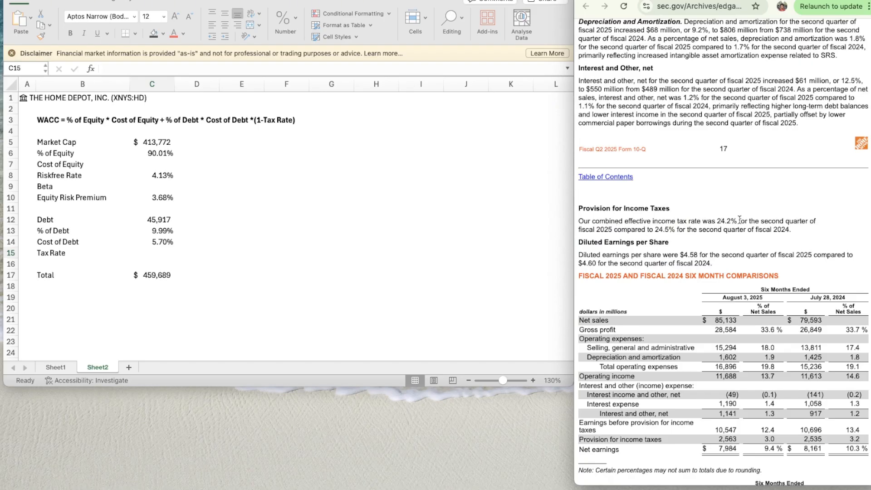
- Set the Tax Rate in C15 to 24.2%, the effective rate for the second quarter of fiscal 2025
left_click(165, 248)
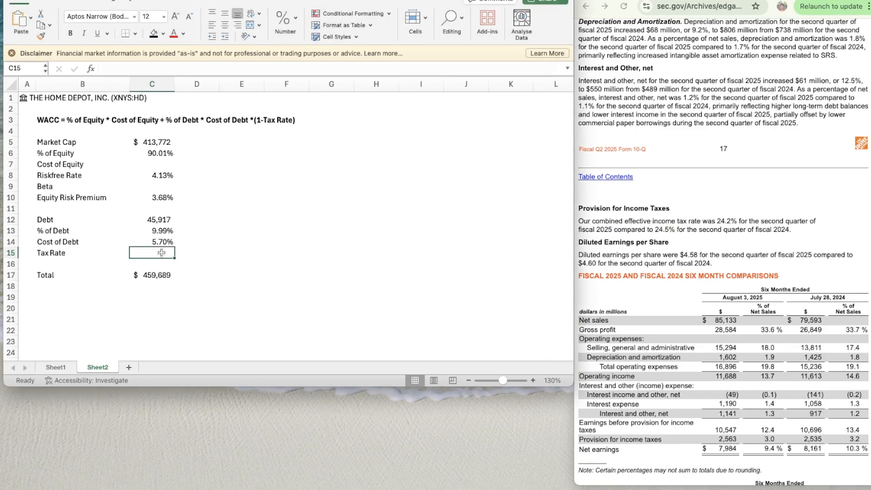
type("24.2")
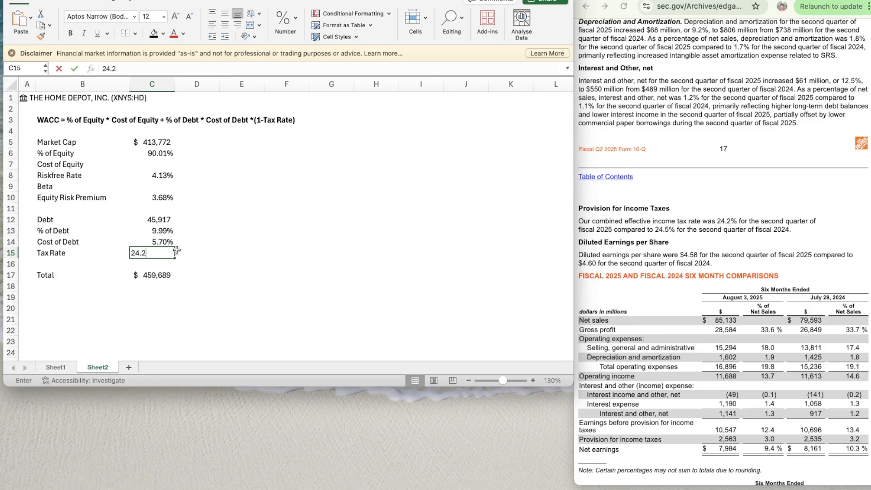
key("Return")
key("Down")
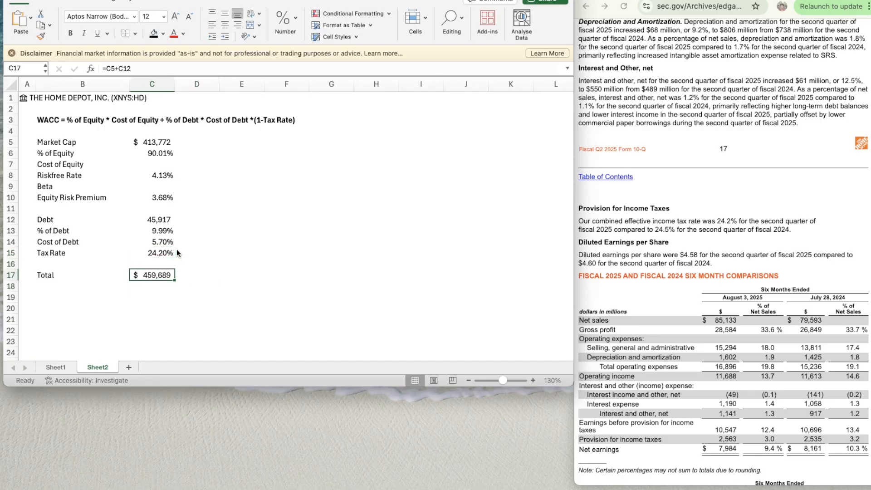
- Select the Beta cell C9 and scan the Betas by Sector (US) page for the Retail (Building Supply) industry
key("Up")
key("Up")
key("Up")
key("Up")
key("Up")
key("Up")
key("Up")
key("Up")
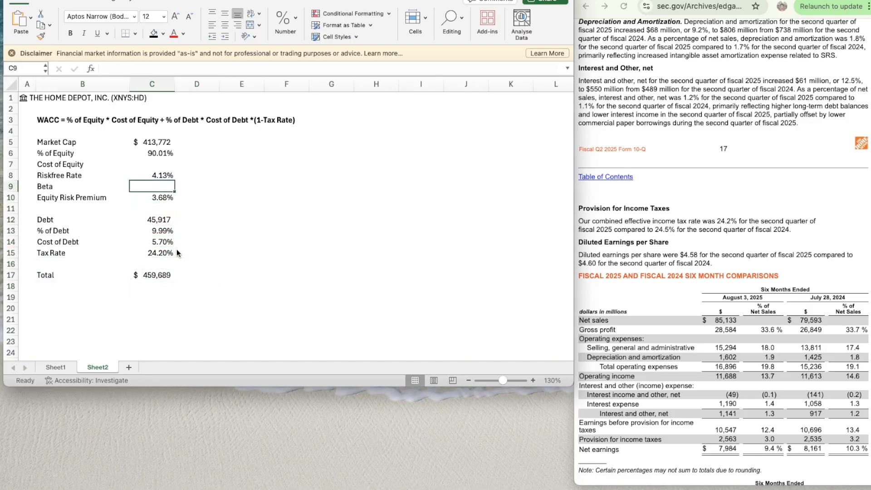
left_click(725, 0)
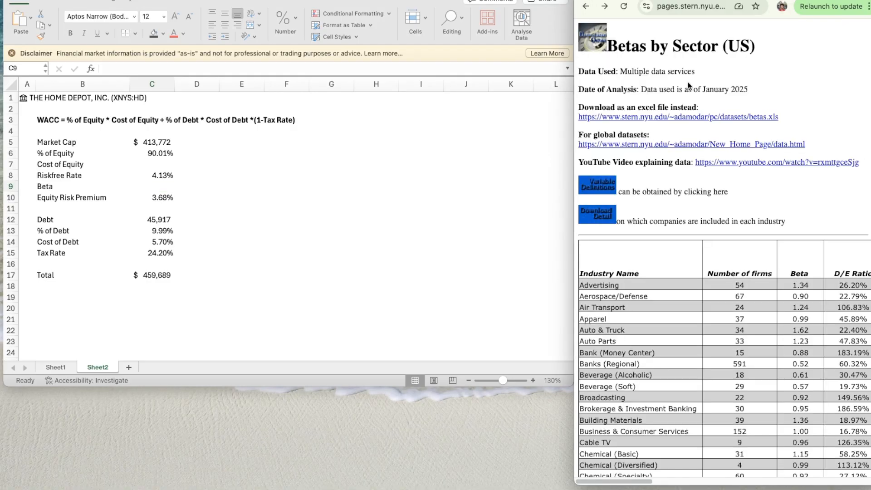
scroll(717, 182, "down", 12)
scroll(715, 179, "down", 5)
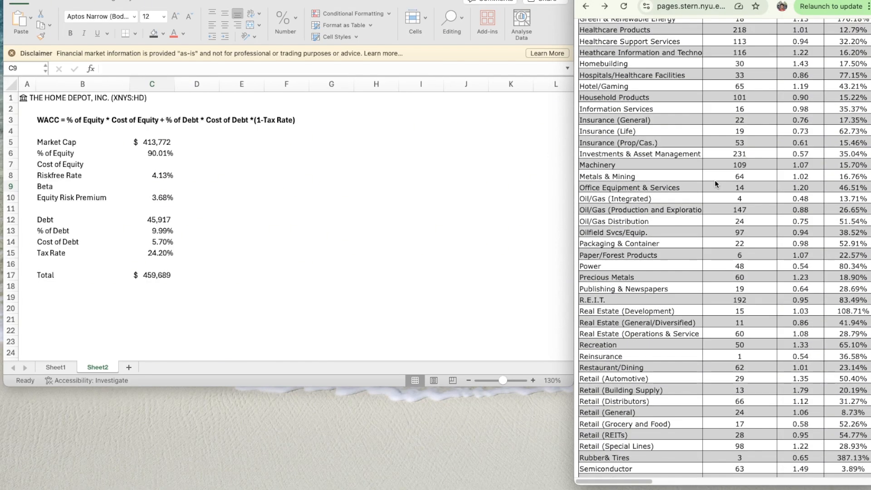
scroll(694, 268, "down", 4)
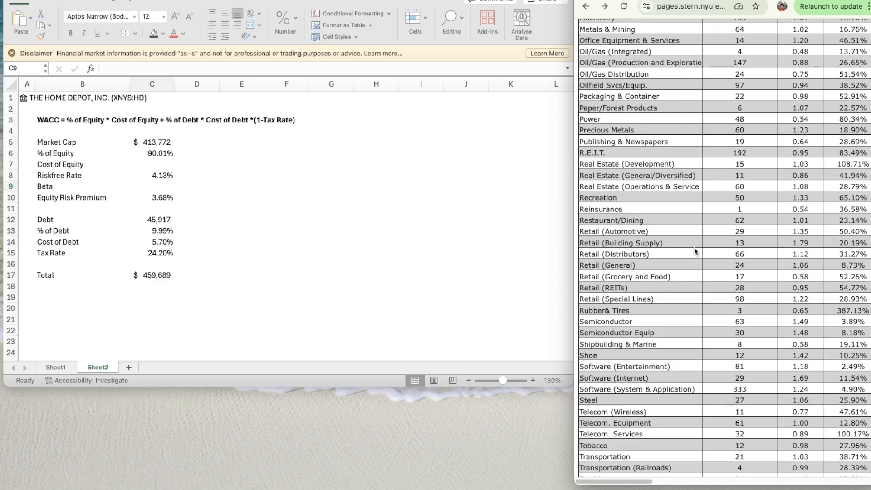
scroll(604, 248, "up", 20)
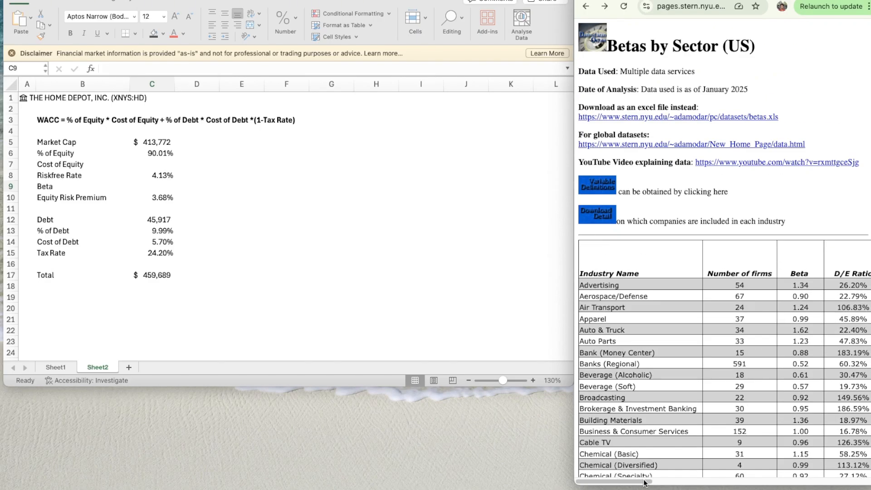
- Look up the unlevered beta for Retail (Building Supply) in the sector betas table
left_click_drag(645, 482, 704, 480)
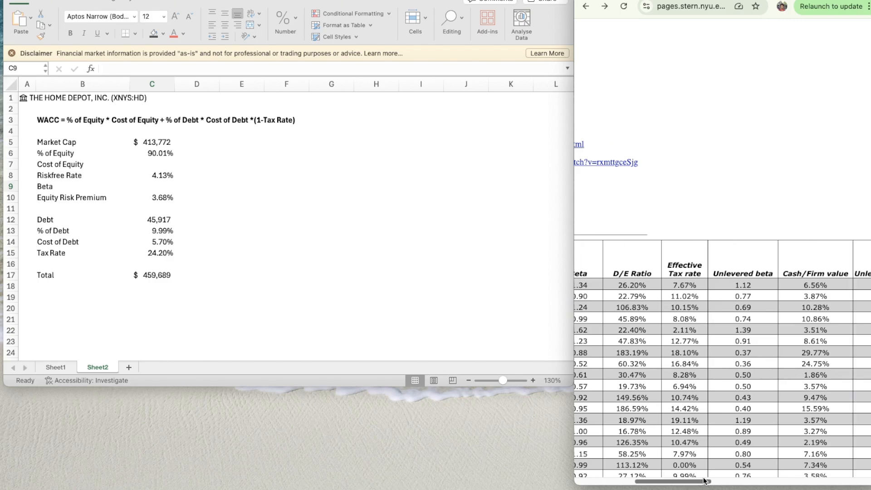
scroll(696, 442, "left", 5)
scroll(697, 443, "down", 10)
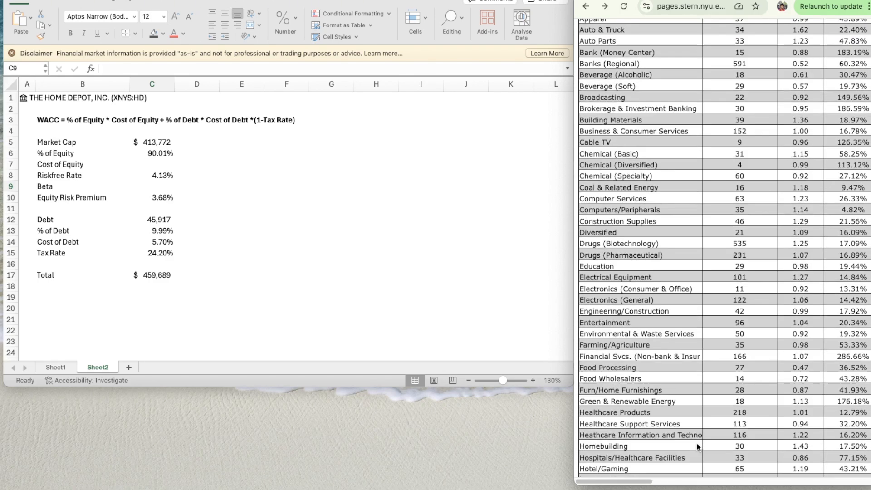
scroll(697, 443, "down", 5)
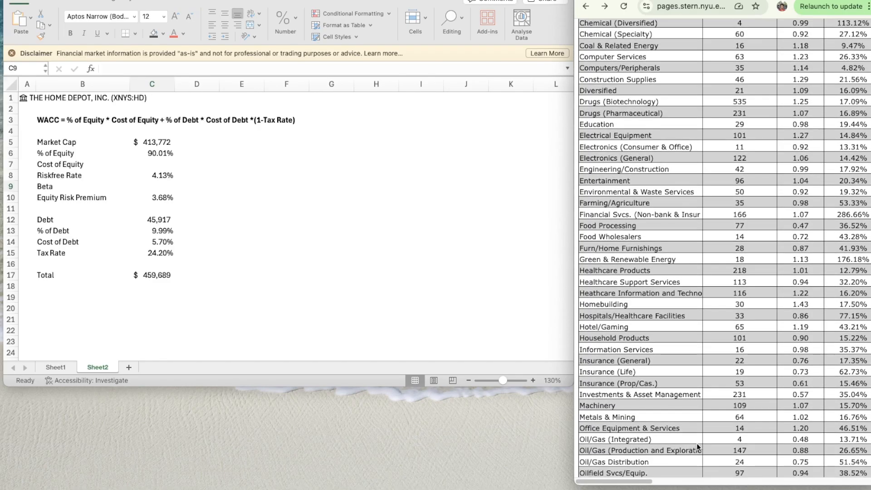
scroll(697, 443, "down", 6)
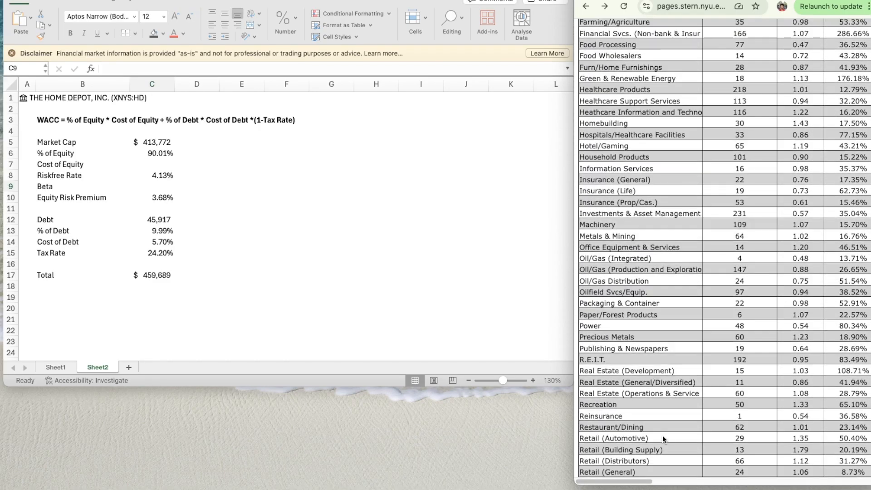
scroll(666, 449, "down", 1)
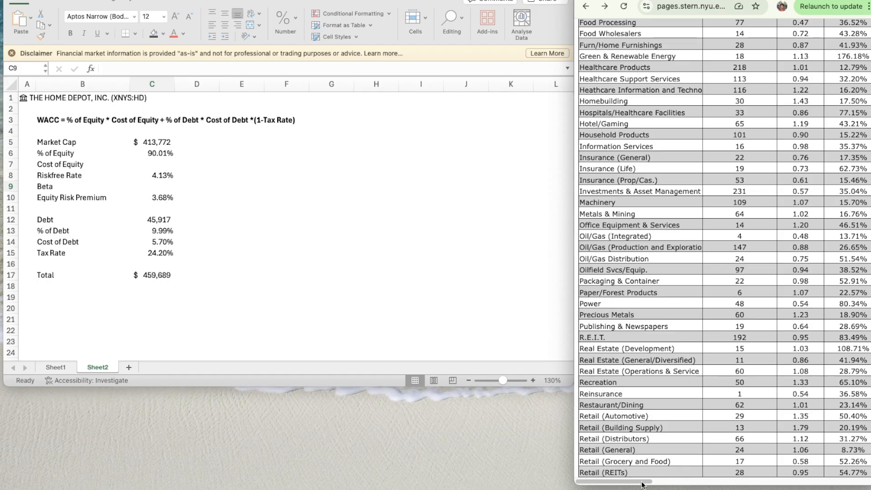
scroll(642, 483, "right", 3)
scroll(642, 484, "left", 3)
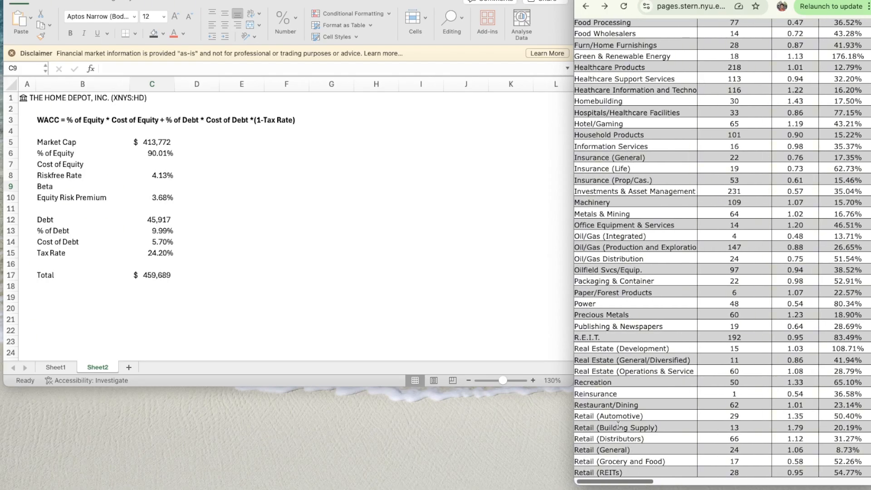
left_click_drag(632, 482, 720, 472)
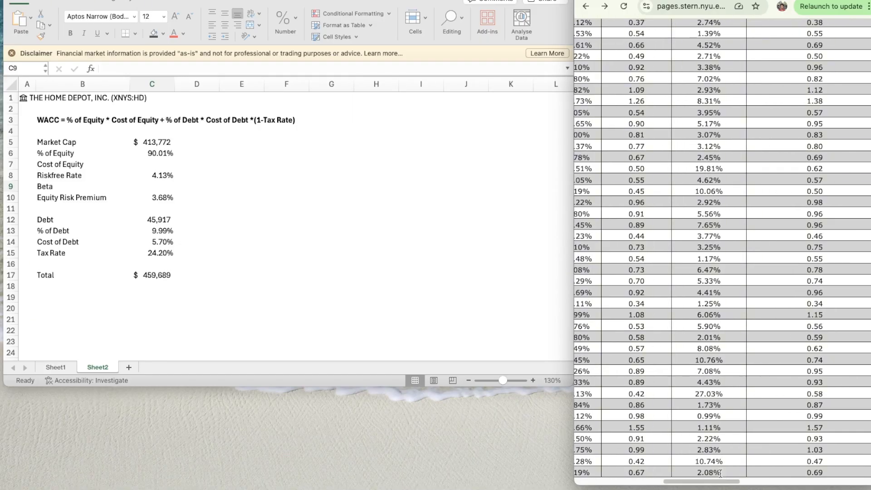
scroll(681, 374, "up", 8)
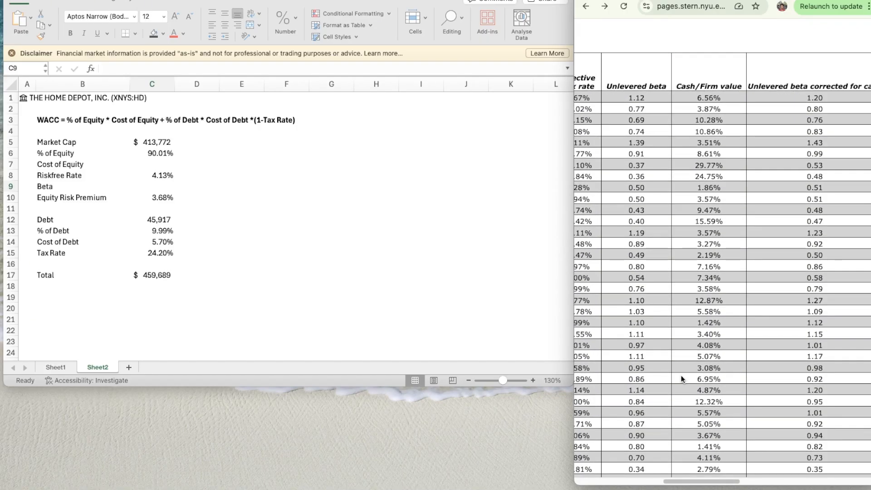
scroll(681, 375, "down", 3)
scroll(682, 374, "down", 5)
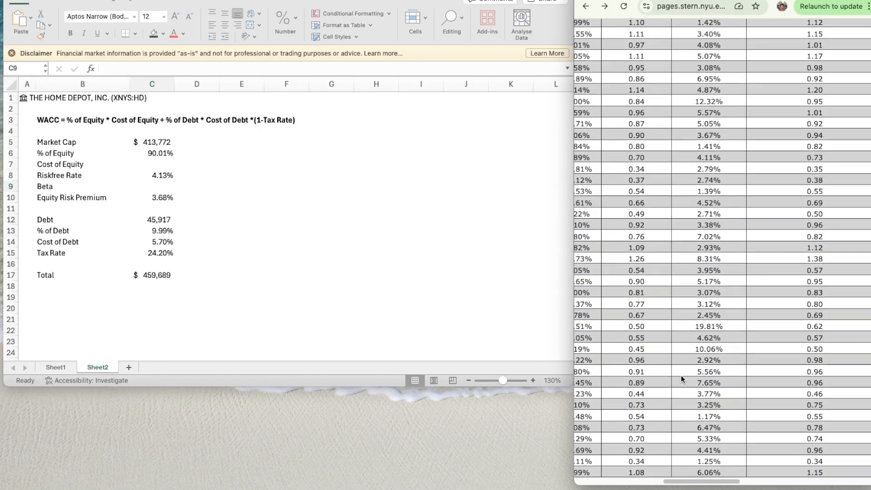
scroll(681, 374, "down", 2)
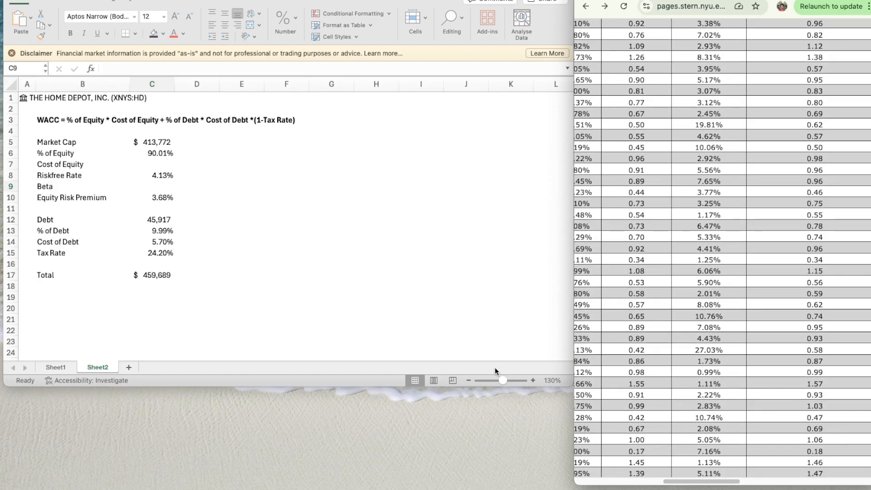
- Enter the building supply retail unlevered beta of 1.55 in the scratch cell G11
left_click(319, 277)
left_click(337, 207)
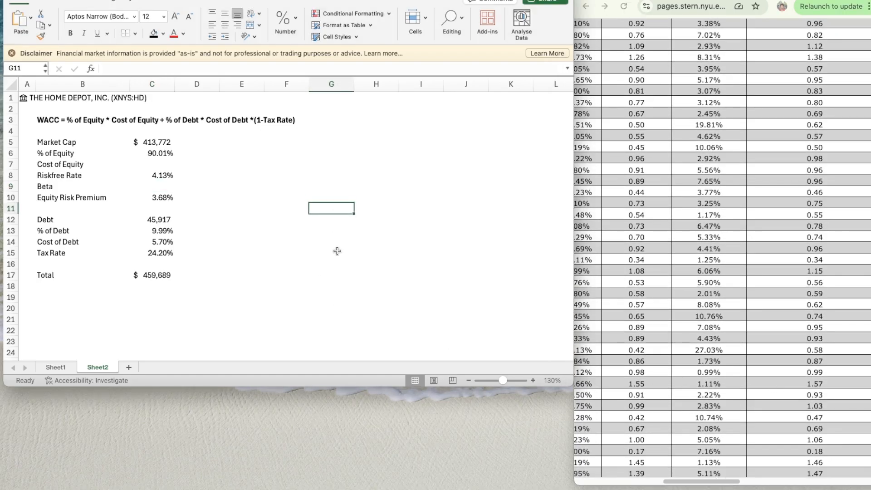
type("1.55")
key("Return")
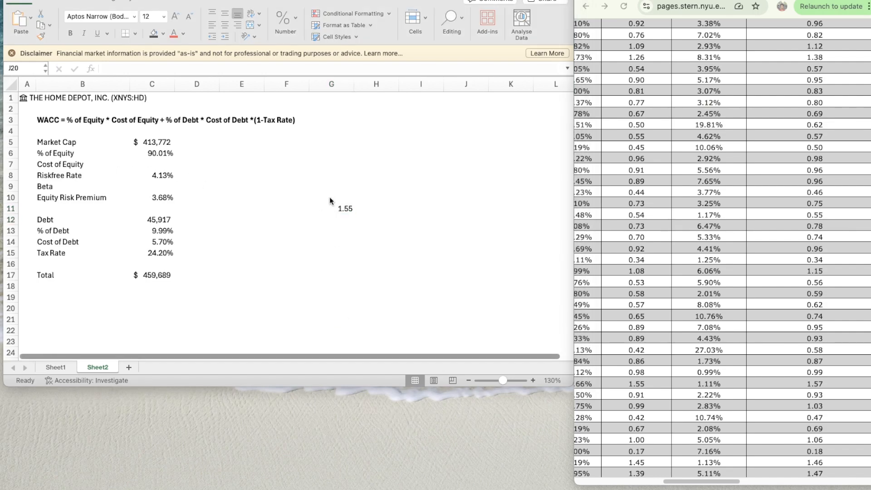
- Write the formula note "Unlevered Beta = Levered Beta / 1+(1-Tax Rate)*(D/E)" in G13
left_click(368, 219)
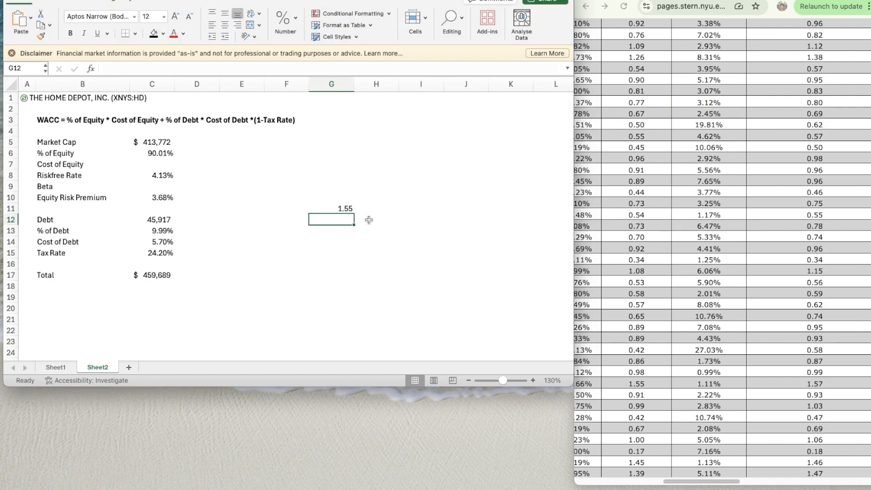
key("Down")
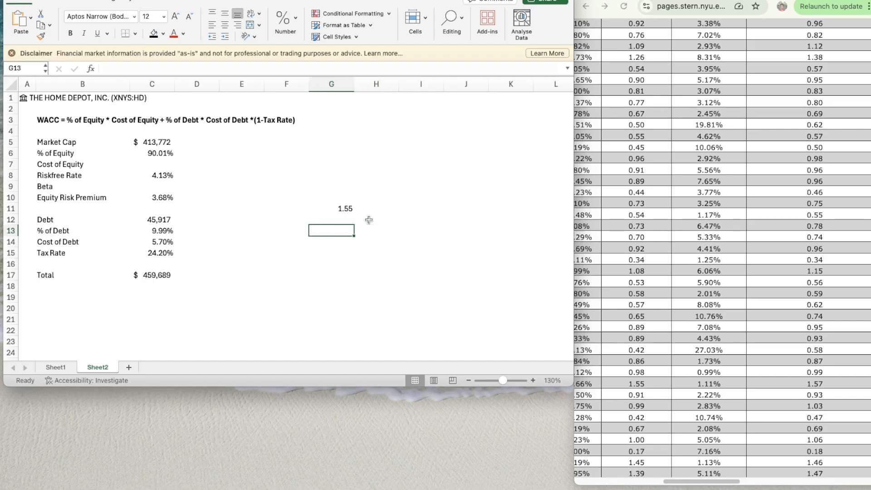
type("Unlevered e")
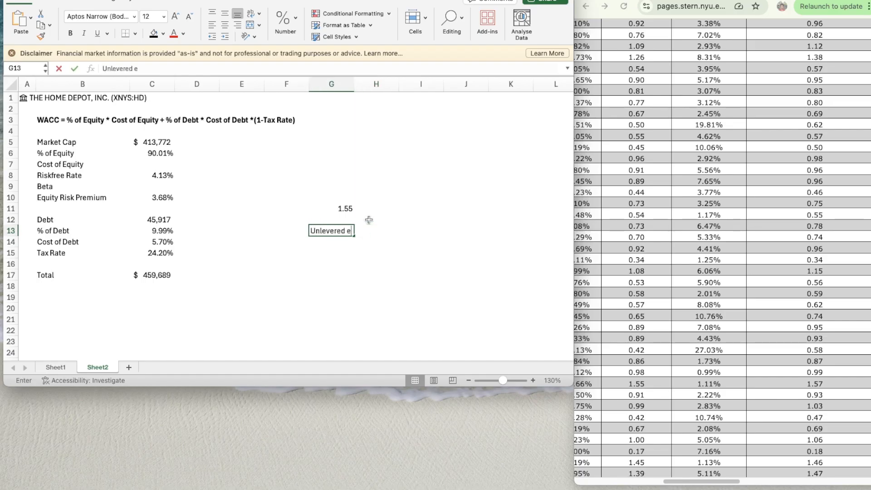
key("BackSpace")
type("Beta = Levered Beta")
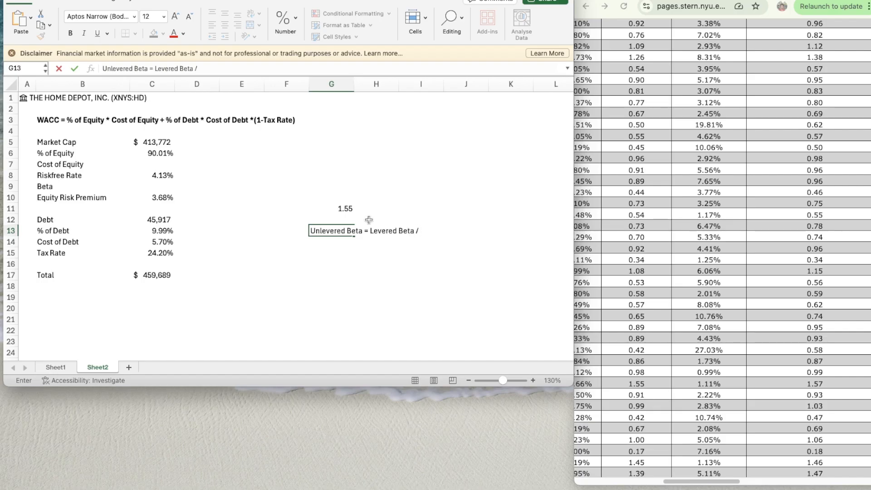
type("/ 1+(1-ax Rat")
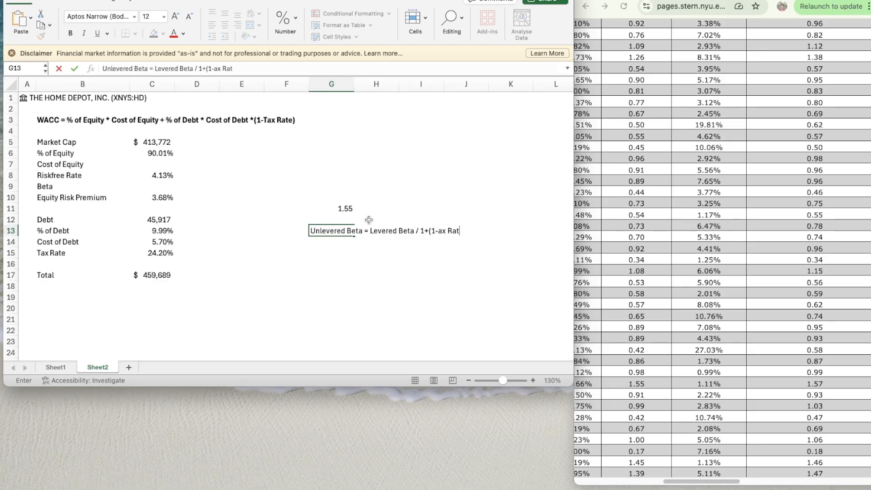
type("e")
key("BackSpace")
key("BackSpace")
key("BackSpace")
key("BackSpace")
key("BackSpace")
key("BackSpace")
key("BackSpace")
key("BackSpace")
type("-Tax Rate)")
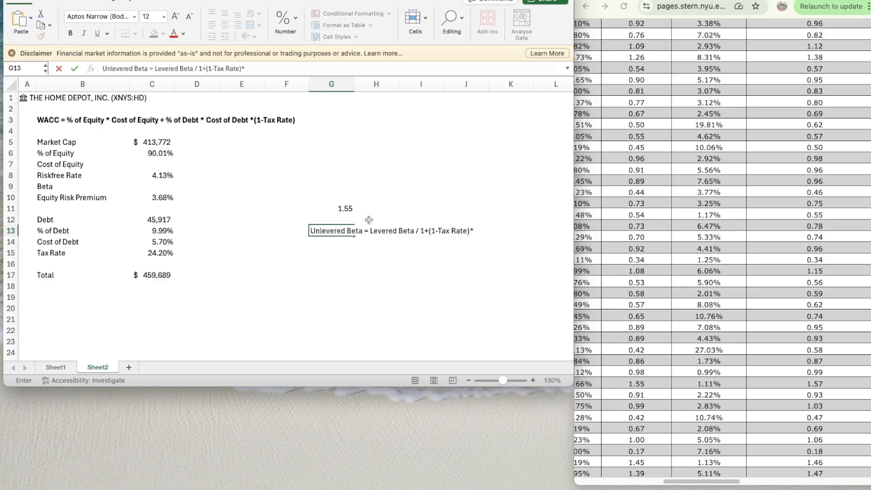
type("*(D/e)")
key("BackSpace")
key("BackSpace")
type("E)")
key("Return")
key("Return")
- Write the formula note "Levered Beta = Unlevered Beta * 1+(1-Tax Rate)*(D/E)" in G15
type("Le")
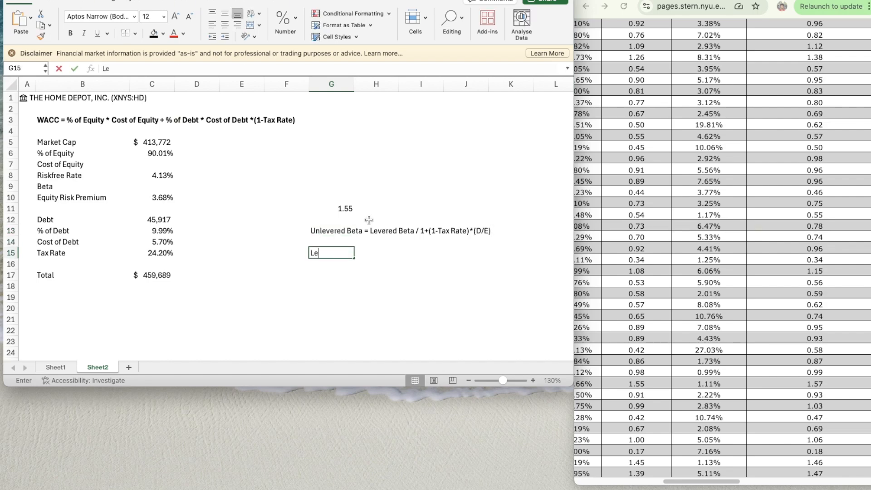
type("vered Beta")
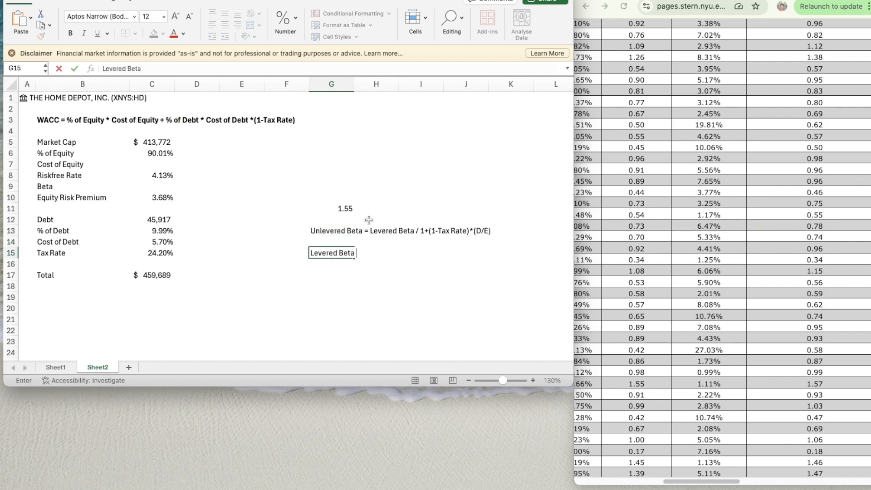
type(" = Unlevered Beta * 1")
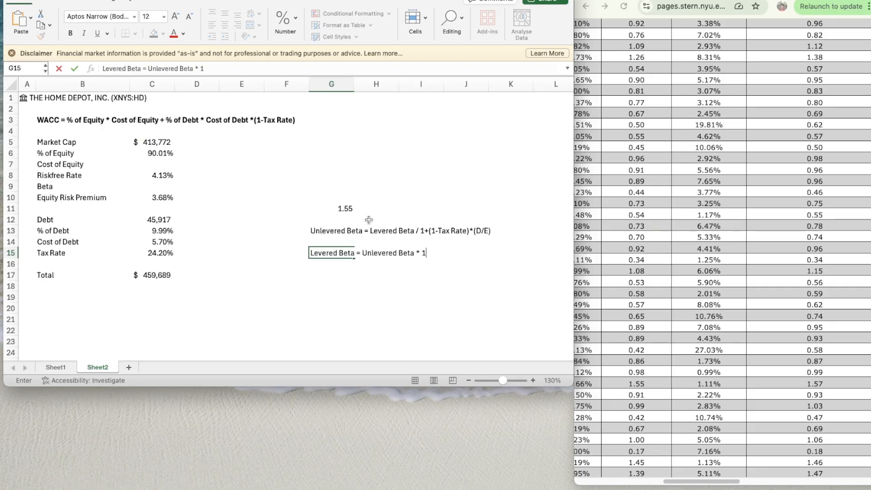
type("(")
key("BackSpace")
type("+1-Tax Rate)")
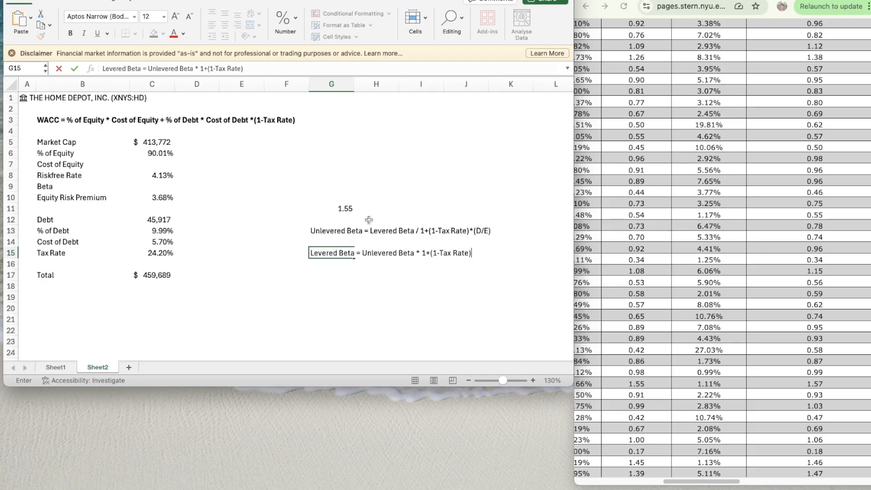
type("*(D/E)")
key("Return")
key("Return")
left_click(354, 271)
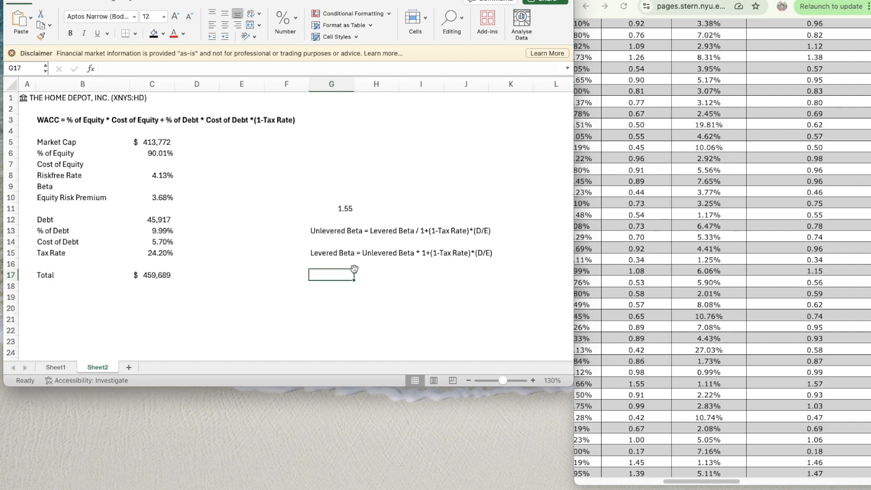
type("=1.55")
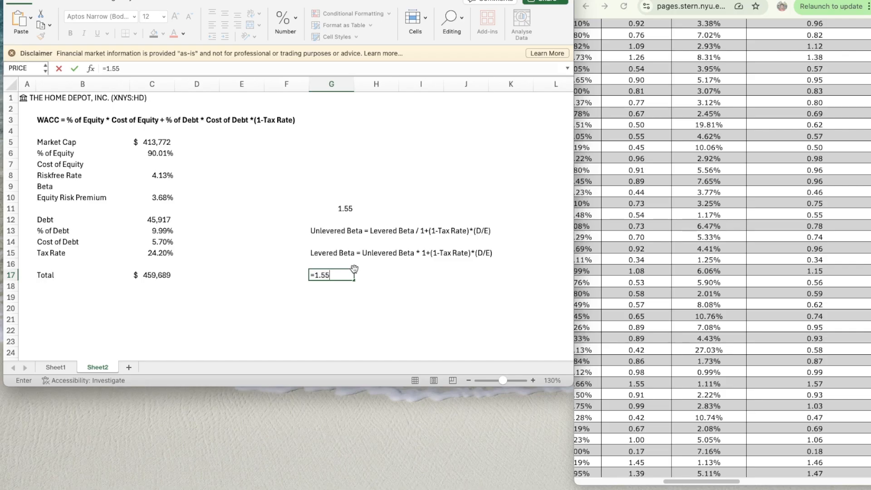
key("BackSpace")
key("BackSpace")
key("Escape")
- Label the 1.55 value by entering "Unlev Beta" in F11
key("Up")
key("Up")
key("Up")
key("Up")
key("Up")
key("Up")
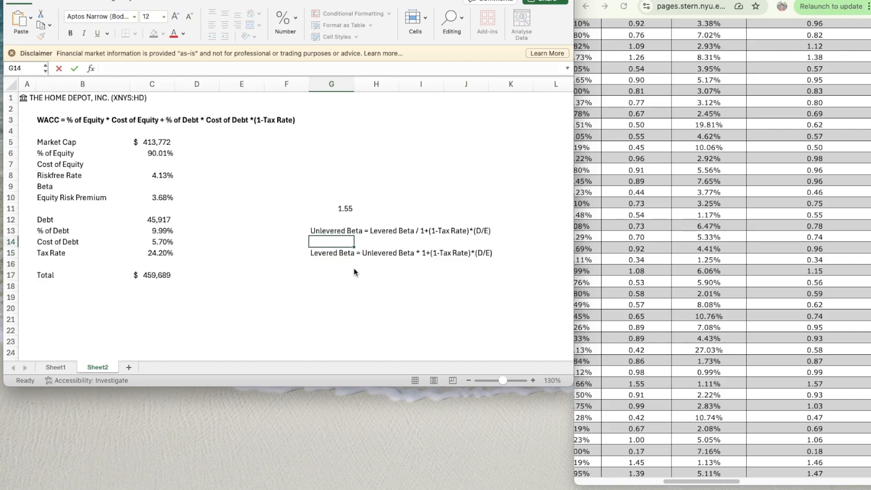
key("Left")
type("U")
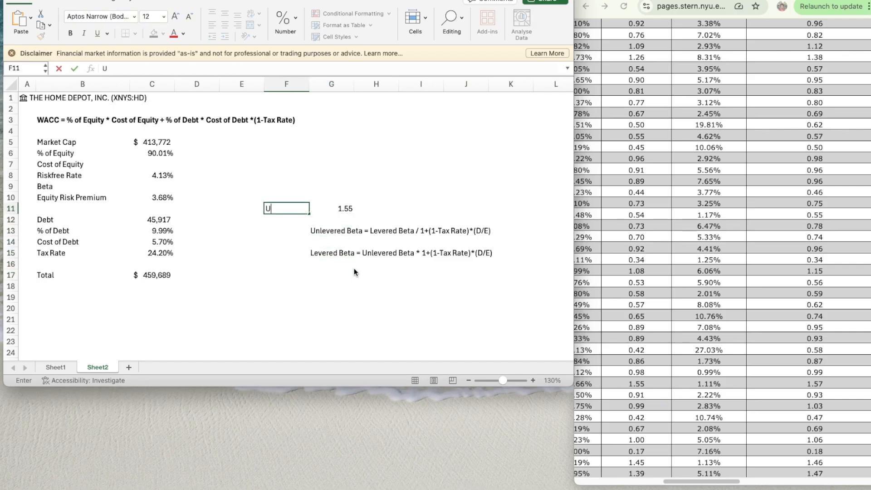
type("nlev Beta")
key("Return")
- Clear the unlevered beta formula note from G13:J13
key("Up")
key("Right")
key("Down")
key("Down")
key("Down")
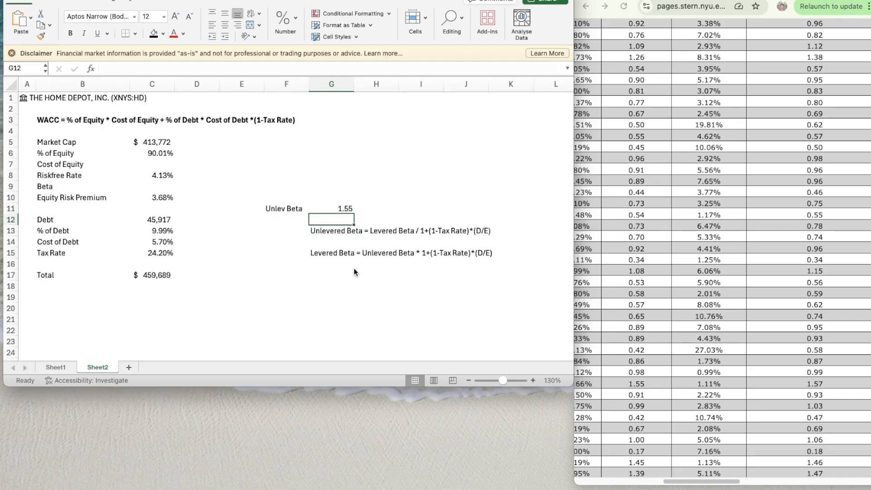
key("Left")
key("Up")
key("Right")
key("shift+Right")
key("shift+Right")
key("shift+Right")
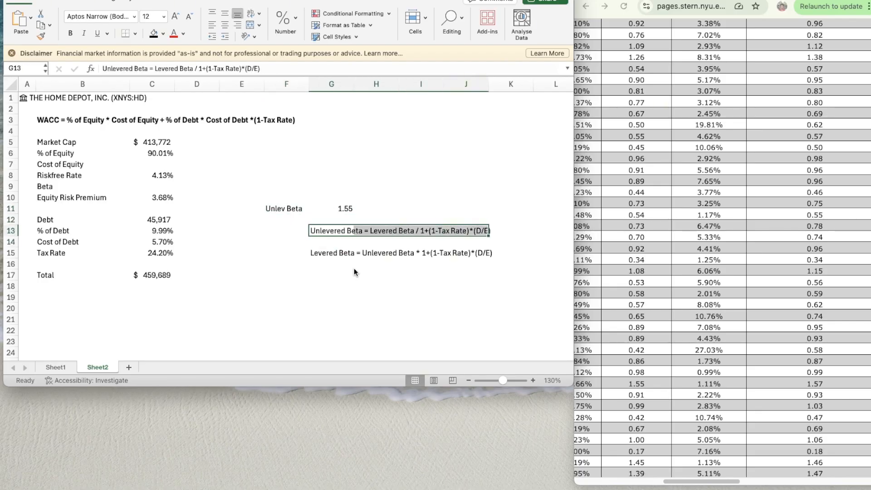
key("Delete")
- Enter the label "Lev Beta" in F13 and select the adjacent cell G13
key("Left")
type("L")
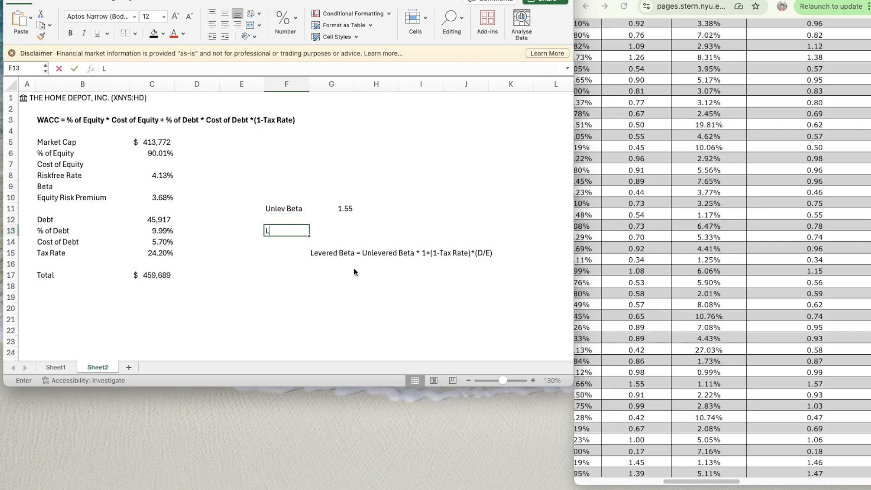
type("ev Beta")
key("Return")
key("Up")
key("Right")
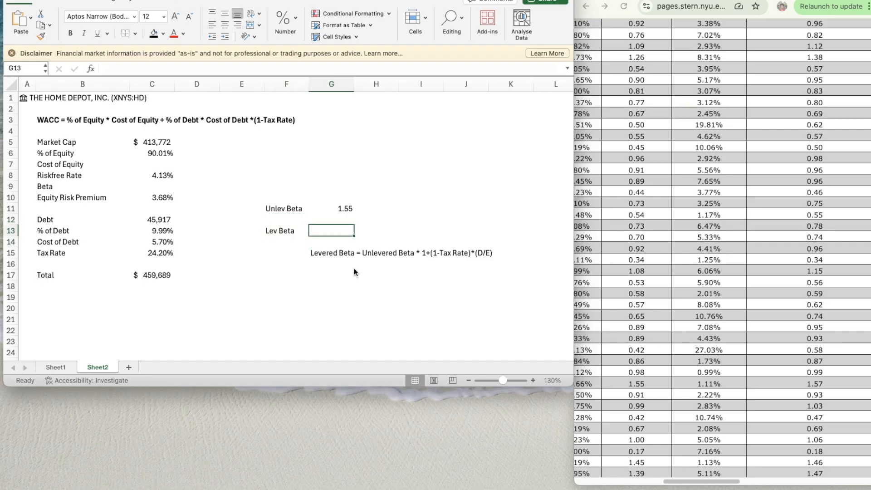
- Calculate the levered beta in G13 with =G11*(1+(1-C15)*(C12/C5))
type("=")
key("Up")
key("Up")
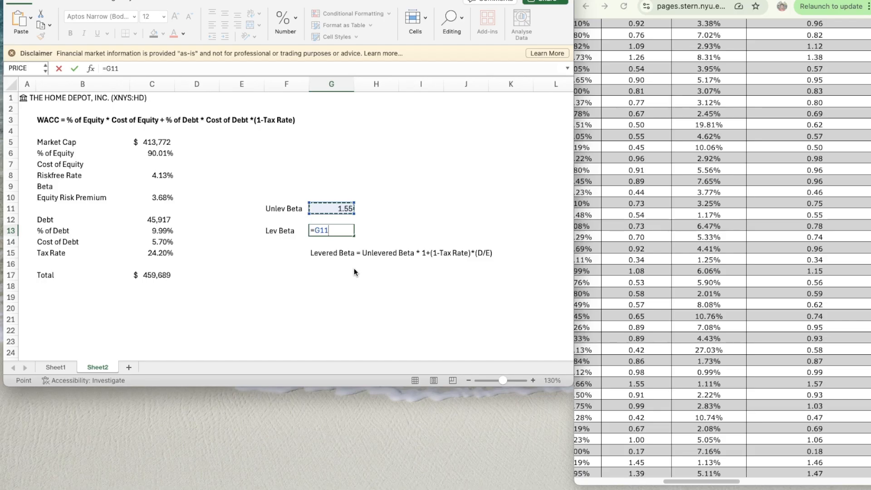
type("*(1+(1-")
left_click(160, 252)
type(")*(")
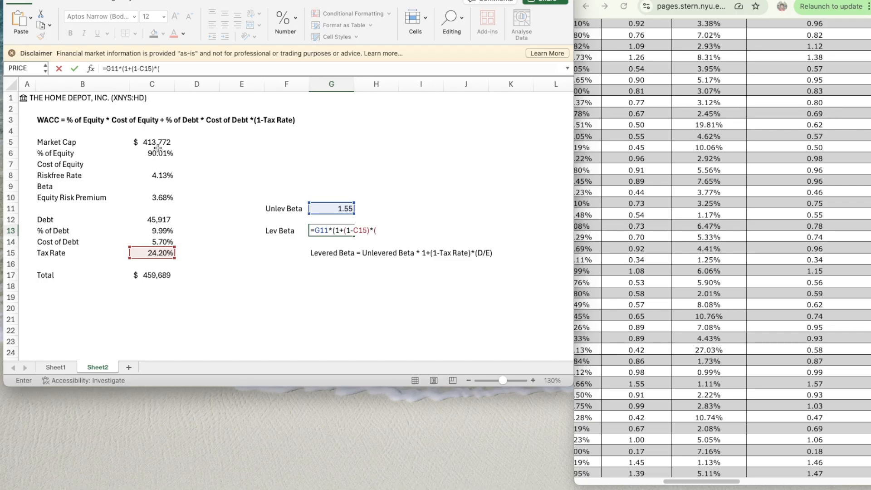
left_click(159, 220)
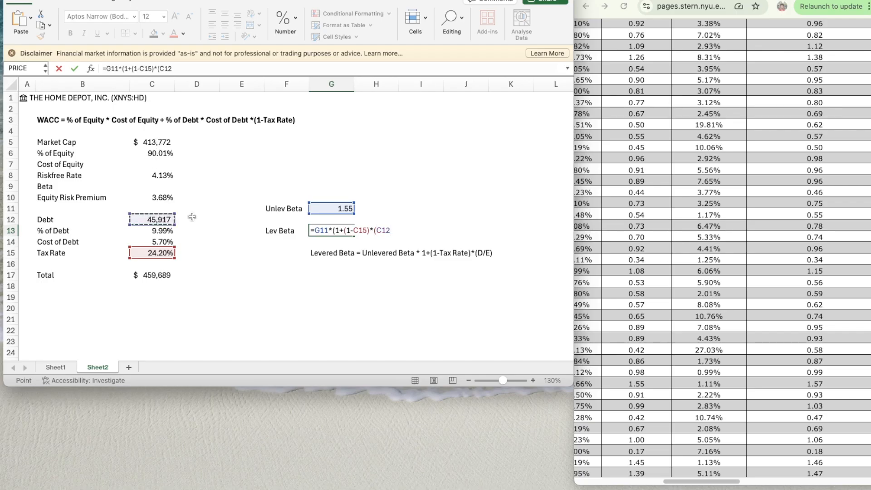
type("/")
left_click(162, 143)
type(")")
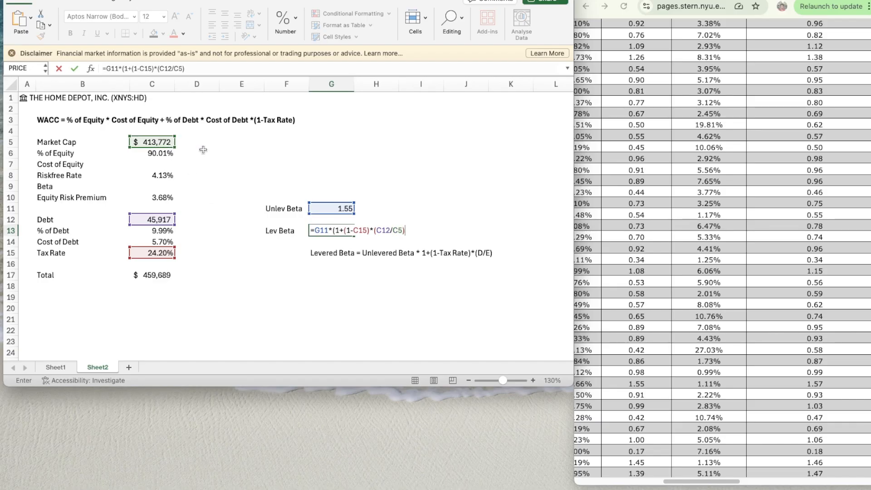
key("Return")
key("Return")
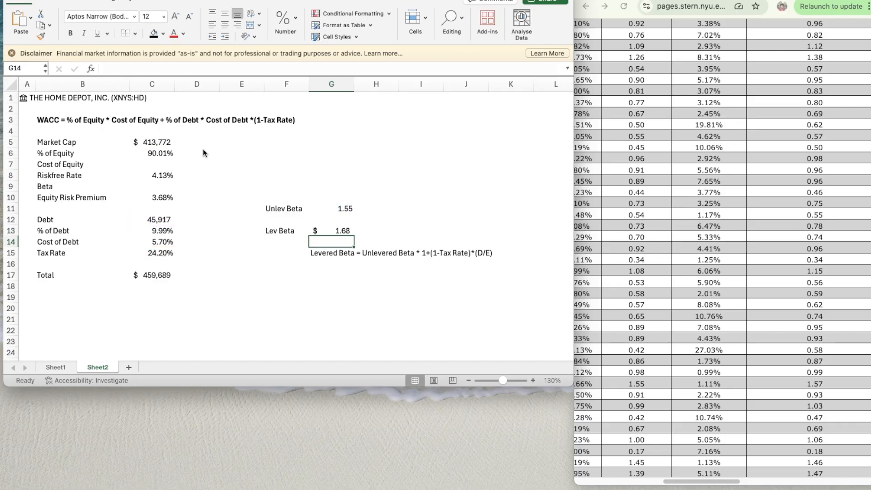
- Format the levered beta in G13 as a Number with two decimal places
key("Up")
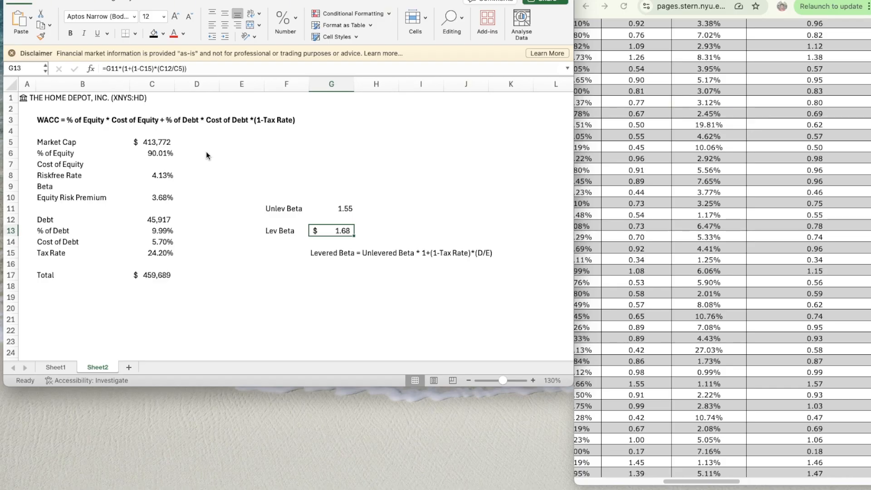
key("super+1")
left_click(327, 97)
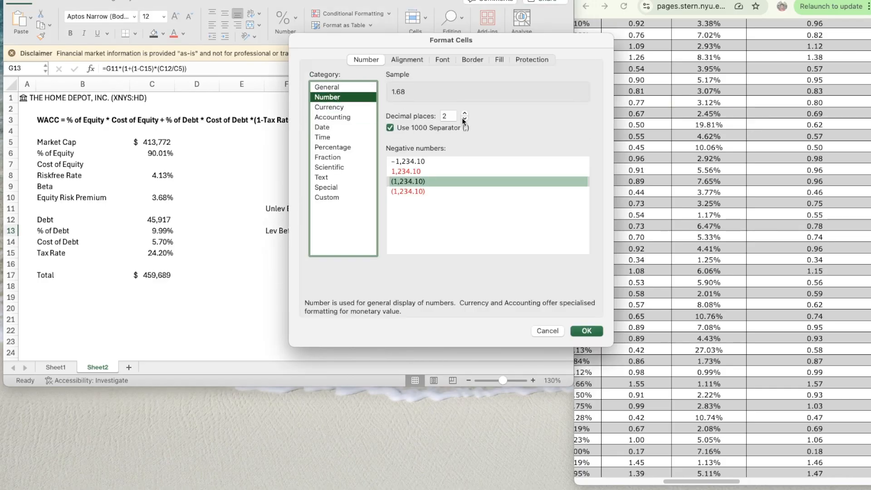
left_click(586, 330)
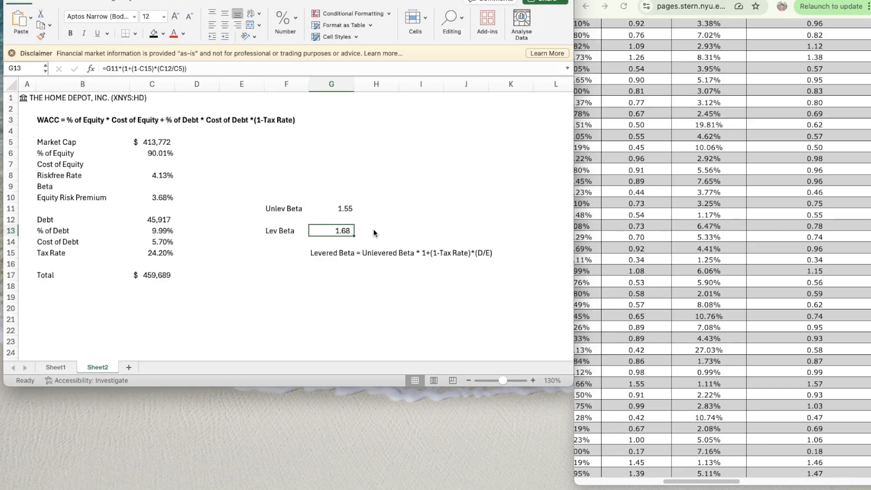
- Link the Beta input in C9 to the levered beta in G13
left_click(160, 188)
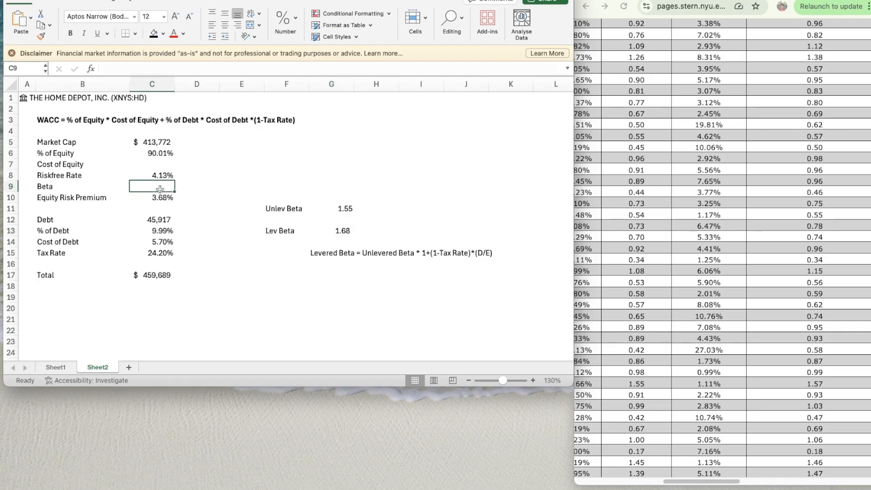
type("=")
key("Down")
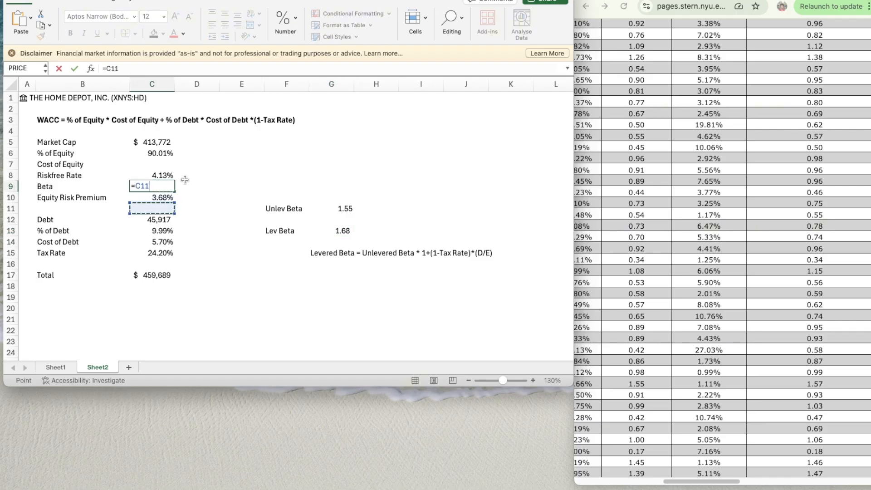
key("Down")
key("Down")
key("Right")
key("Right")
key("Right")
key("Right")
key("Down")
key("Return")
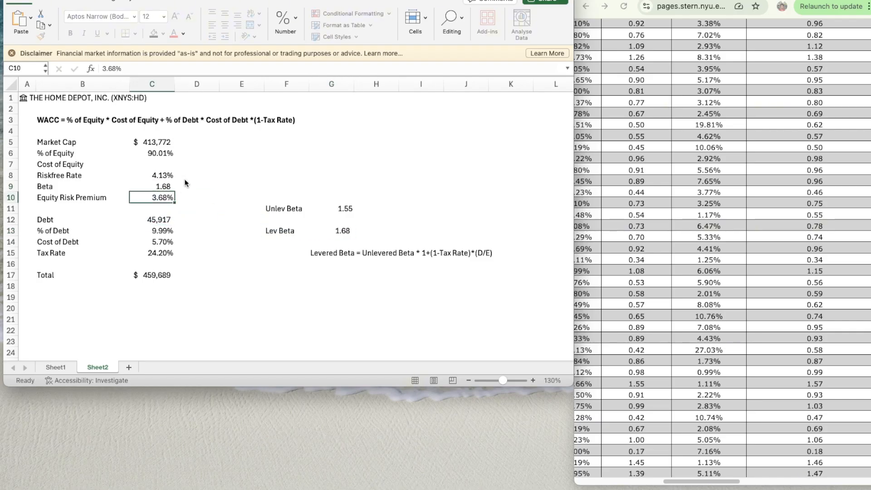
- Calculate the Cost of Equity in C7 as riskfree rate plus beta times equity risk premium, using =C8+C9*C10
key("Up")
key("Up")
key("Up")
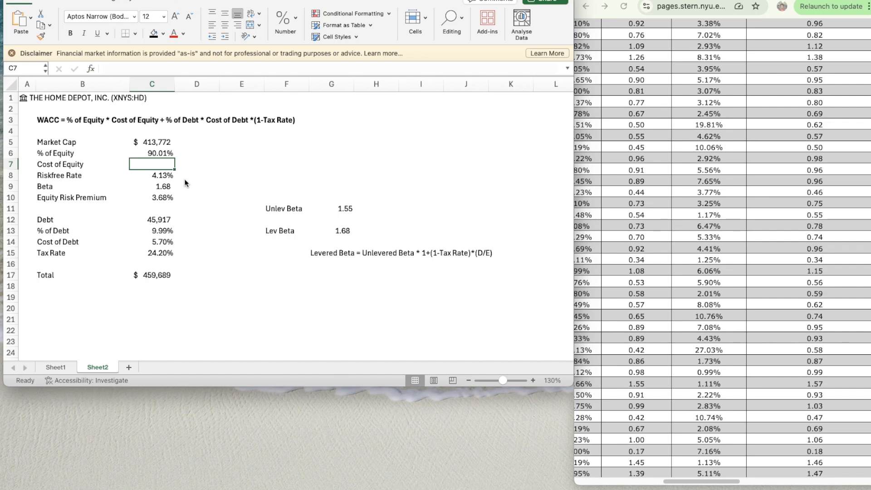
type("=")
key("Down")
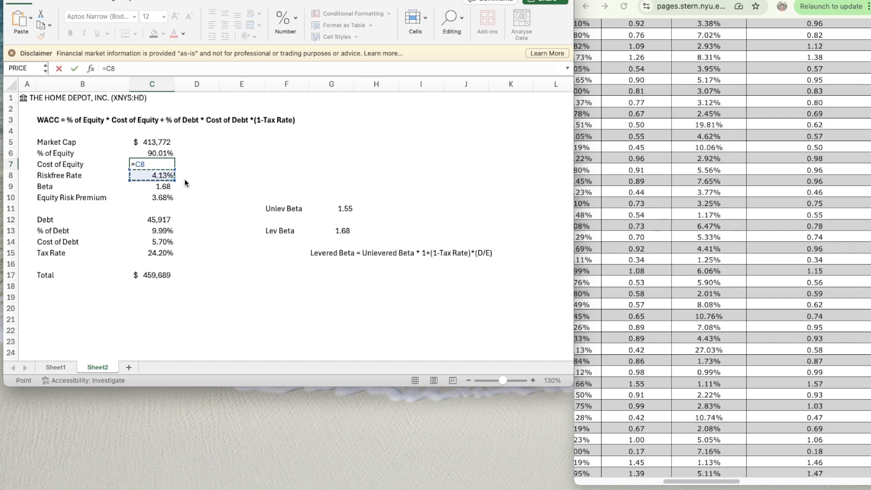
type("+")
key("Down")
key("Down")
type("*")
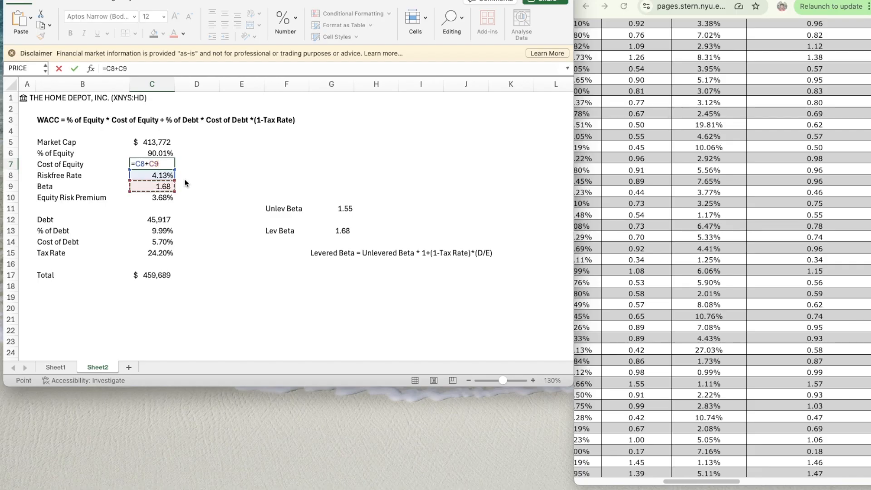
key("Down")
key("Down")
key("Down")
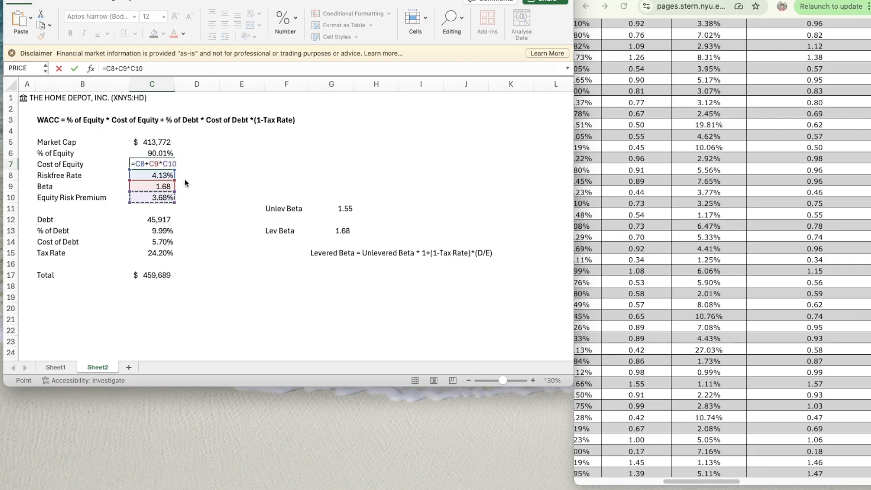
key("Return")
- Copy the two-decimal percentage format from the % of Equity cell C6 to the Cost of Equity cell C7
key("Up")
left_click(199, 154)
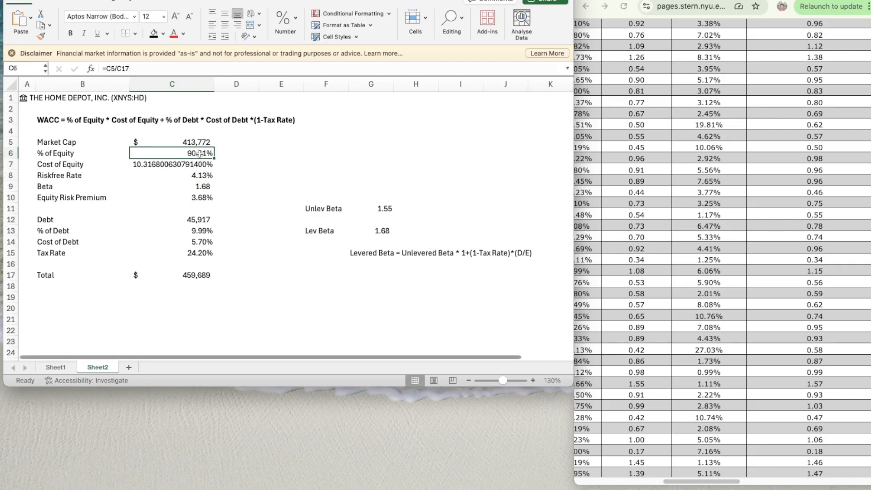
key("super+shift+c")
key("Down")
key("super+shift+v")
key("Up")
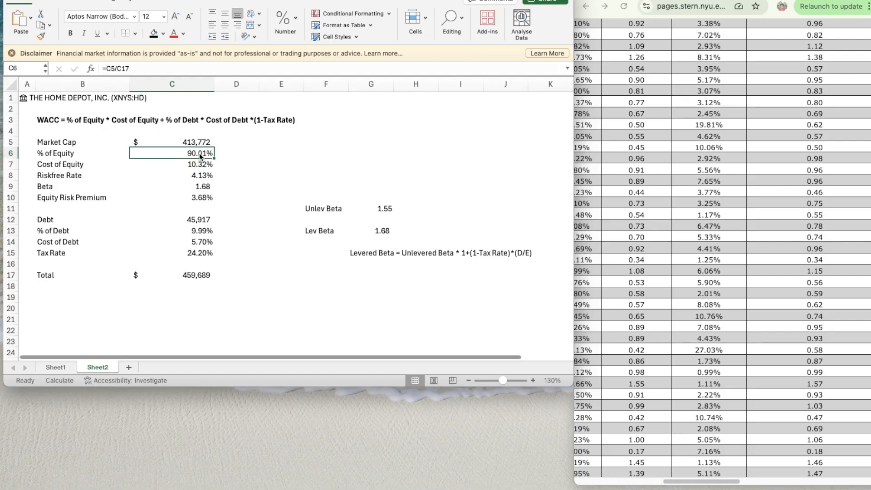
- Set the width of column C to 10
left_click(193, 84)
right_click(195, 84)
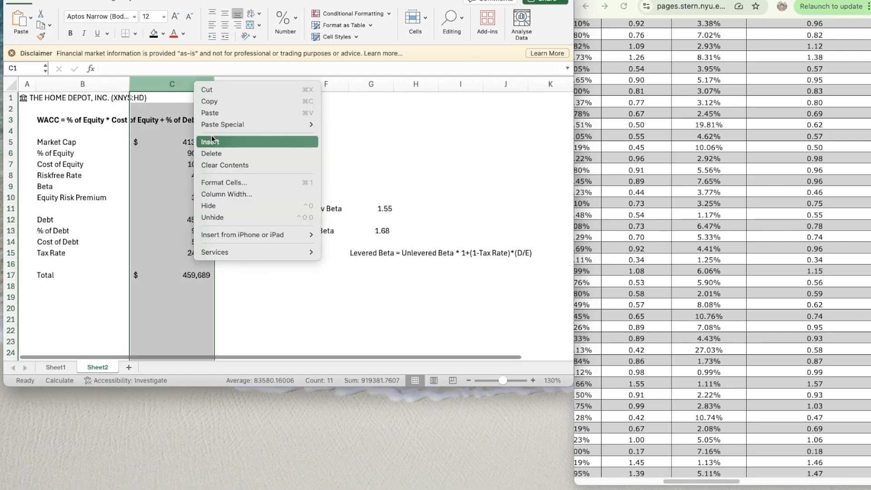
left_click(229, 193)
type("10")
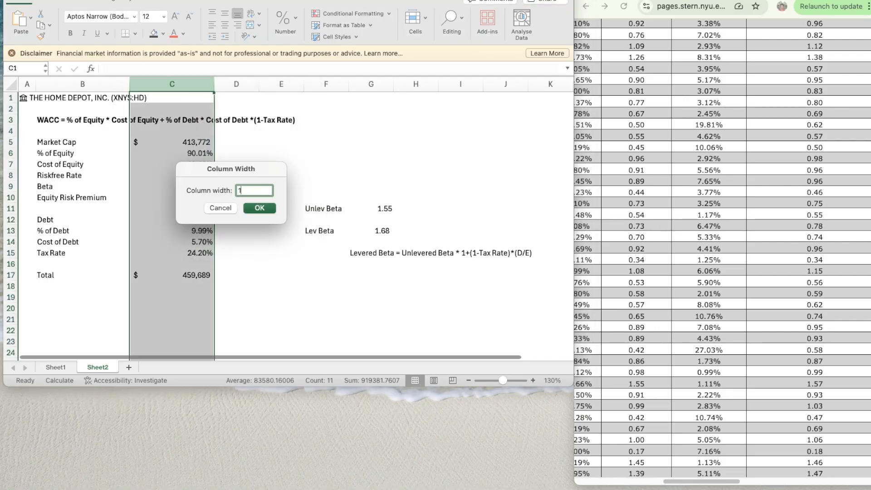
key("Return")
left_click(341, 230)
left_click(357, 175)
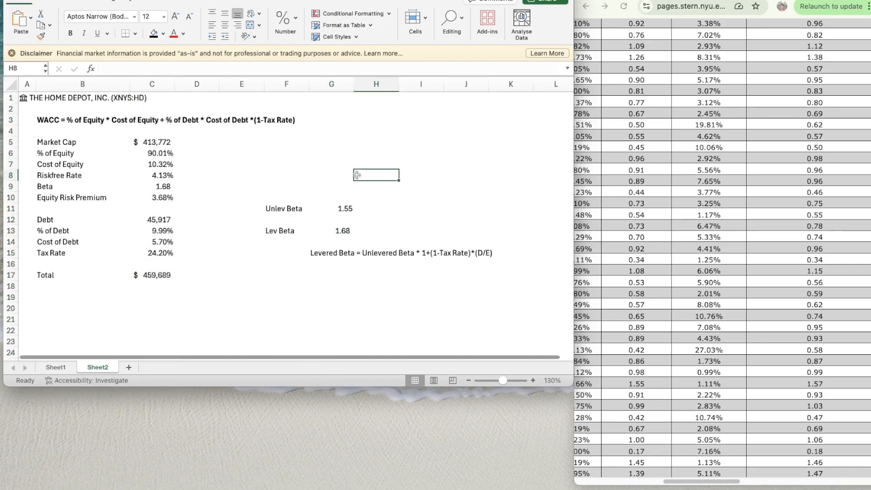
left_click(332, 182)
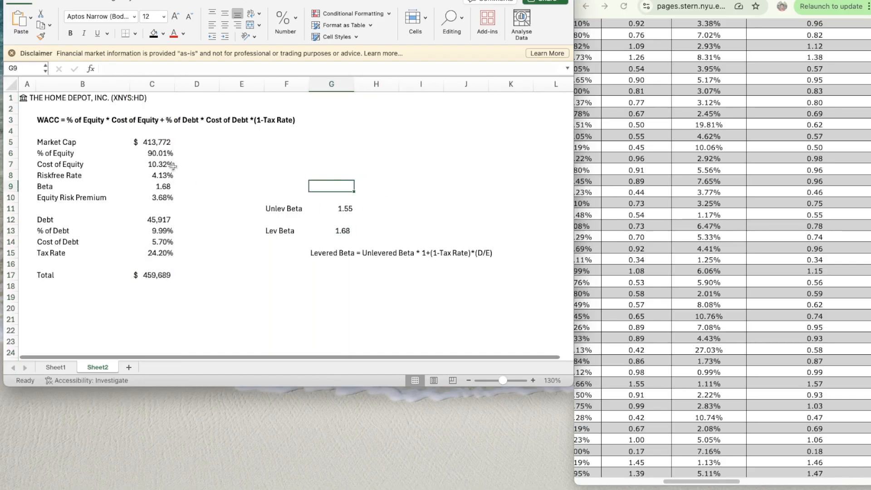
- Enter the label "WACC" in B19, below the Total row
left_click(53, 297)
type("W")
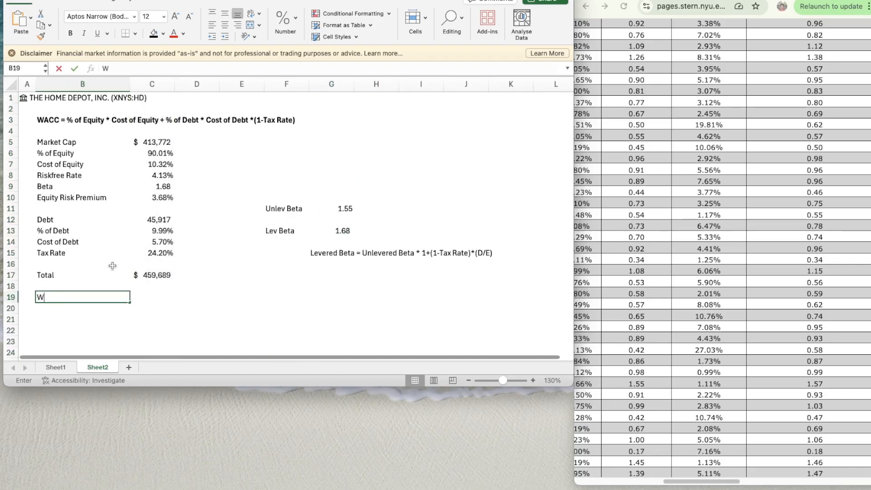
type("ACC")
key("Return")
key("Up")
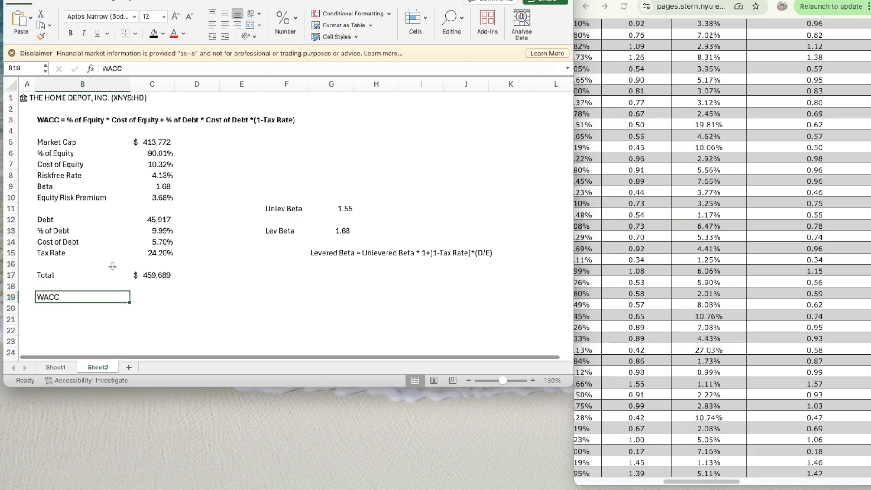
- Start the WACC formula in C19 with the bracketed equity term =(C6*C7)+, opening a second bracket for the debt term
key("Right")
type("=")
key("Up")
key("Up")
key("Up")
key("Up")
key("Up")
key("Up")
key("Up")
key("Up")
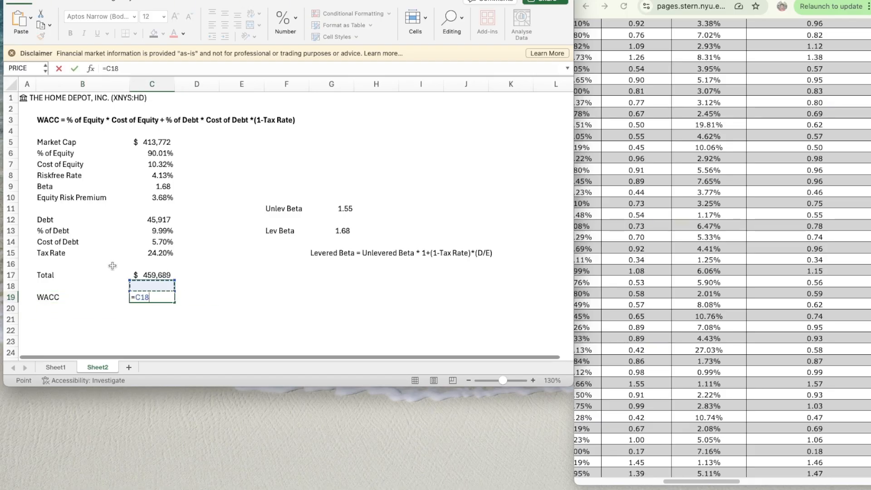
key("Up")
key("Up")
key("Up")
key("Up")
key("Up")
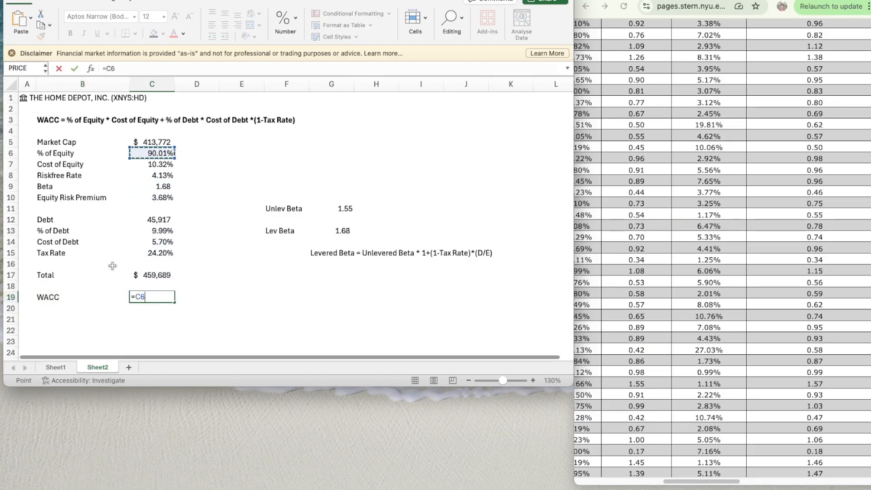
type("*")
key("Up")
key("Up")
key("Up")
key("Up")
key("Up")
key("Up")
key("Up")
key("Up")
key("Up")
key("Up")
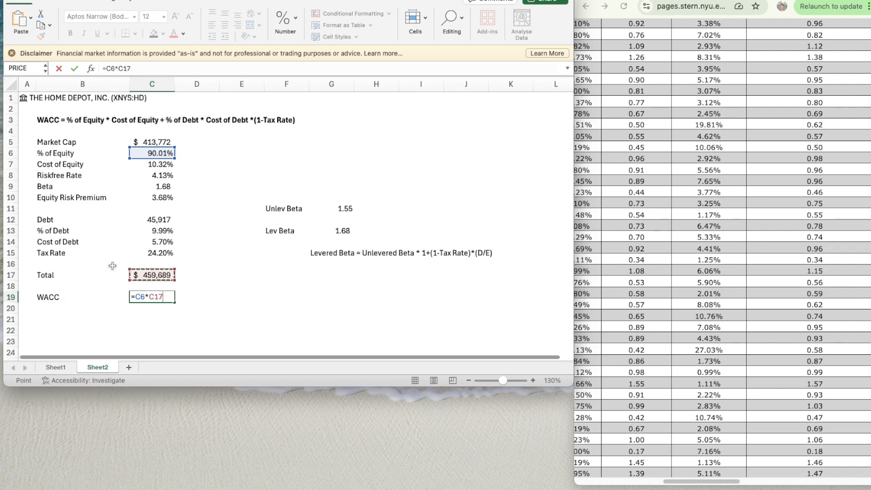
key("Up")
key("Up")
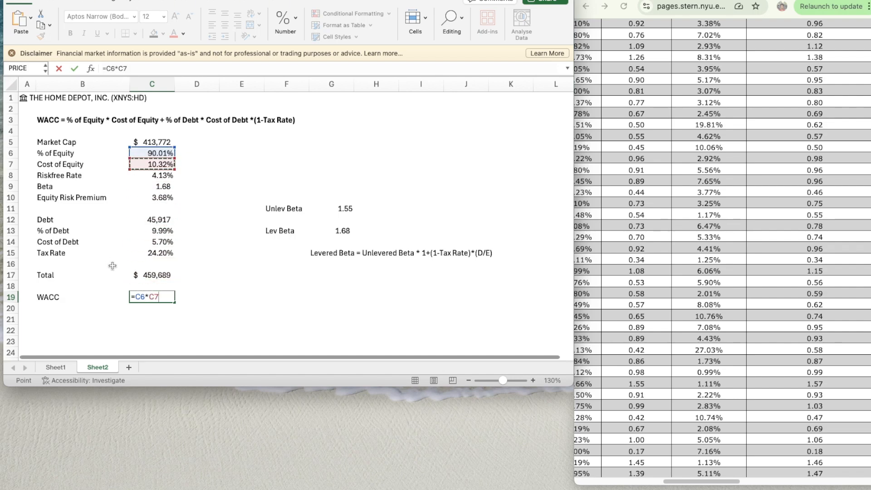
type(")+")
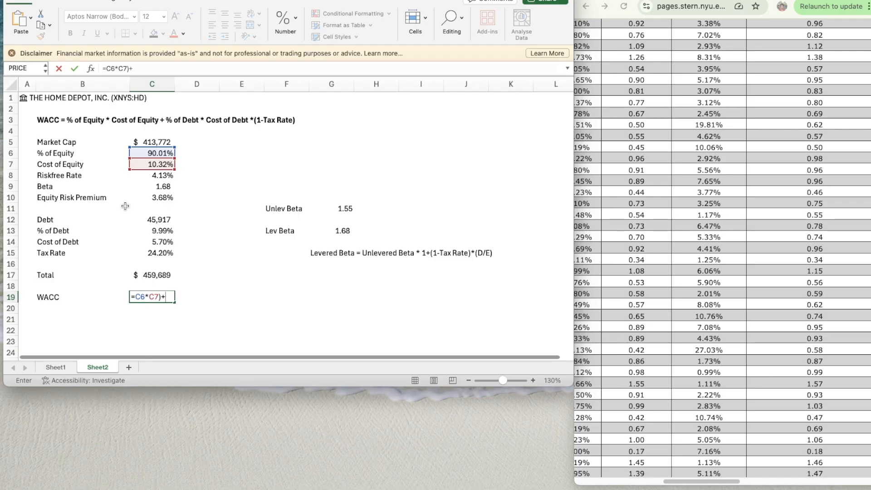
left_click(106, 68)
type("(")
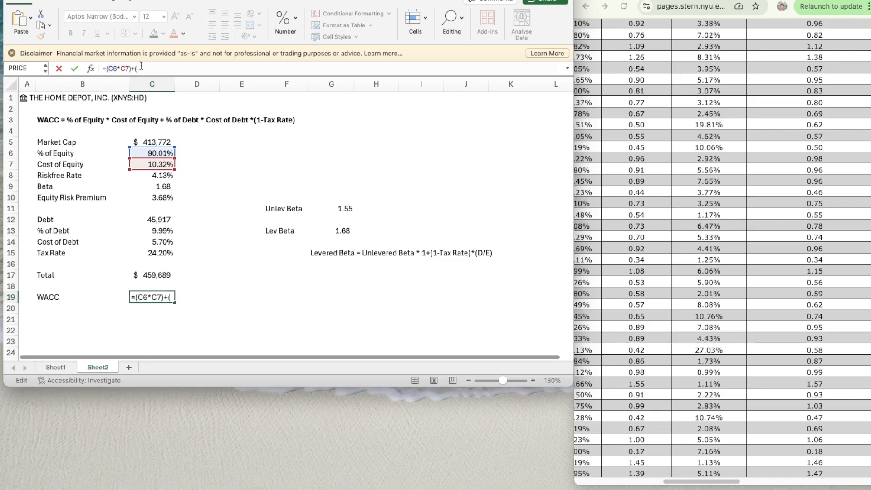
- Complete the WACC formula with the after-tax debt term C13*C14*(1-C15), accepting the corrected closing bracket
left_click(150, 231)
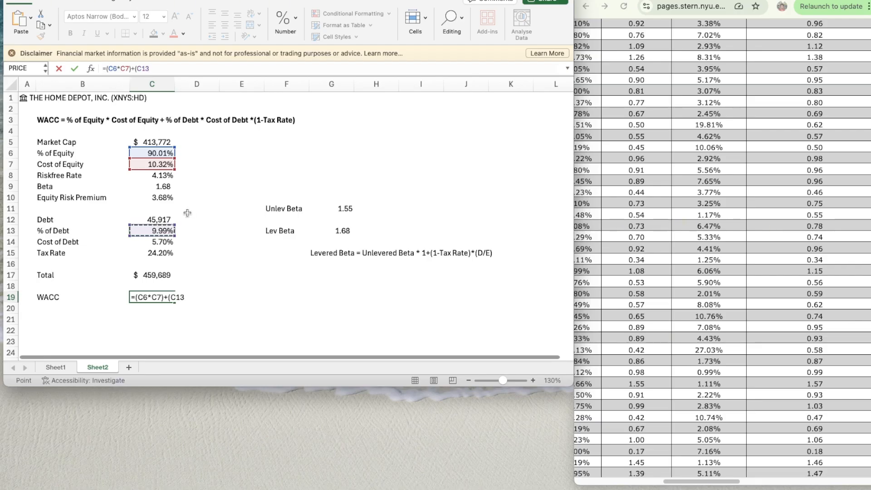
type("*")
left_click(155, 242)
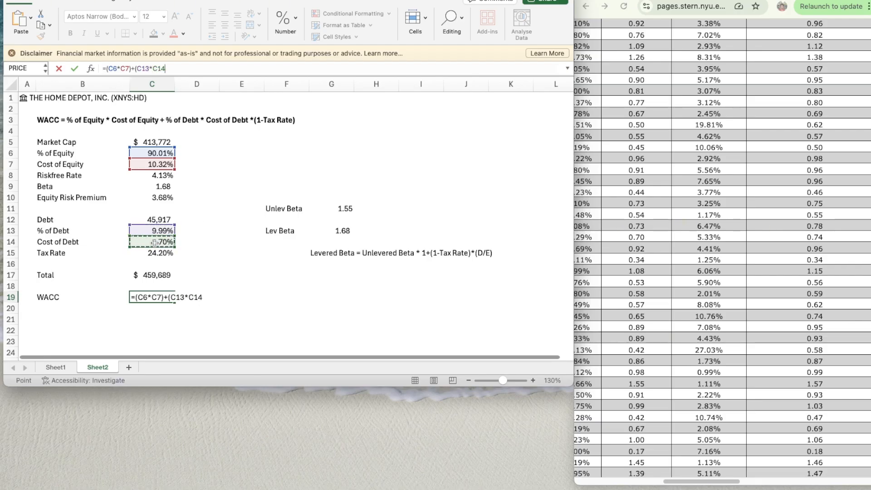
type("*(1-")
left_click(161, 254)
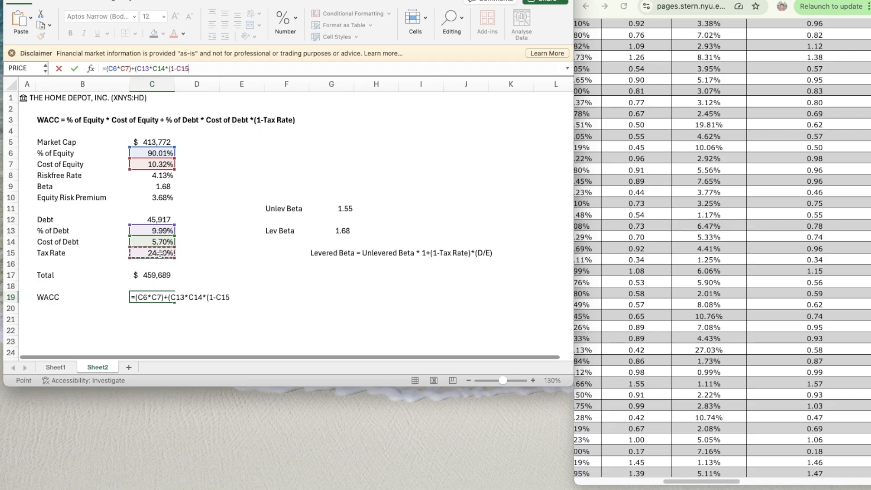
type(")")
key("Return")
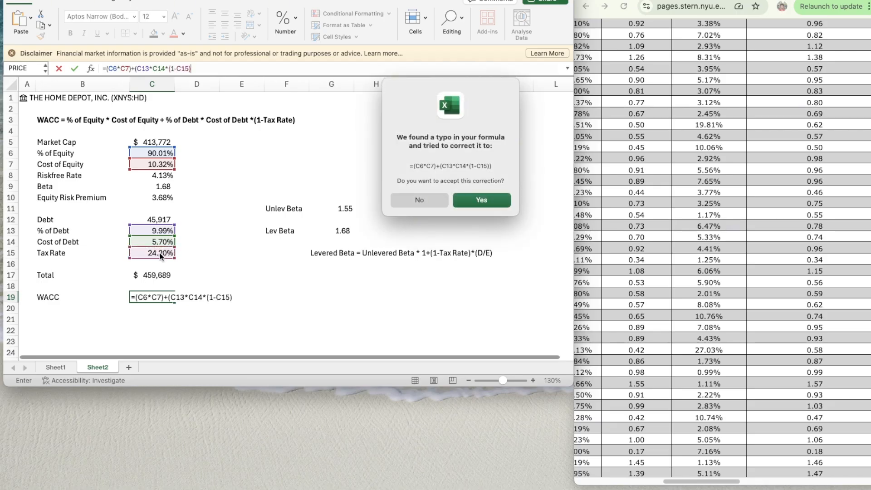
key("Return")
- Apply the two-decimal percentage formatting of the Tax Rate in C15 to the WACC result in C19
key("Up")
key("Up")
key("Up")
key("Up")
key("Up")
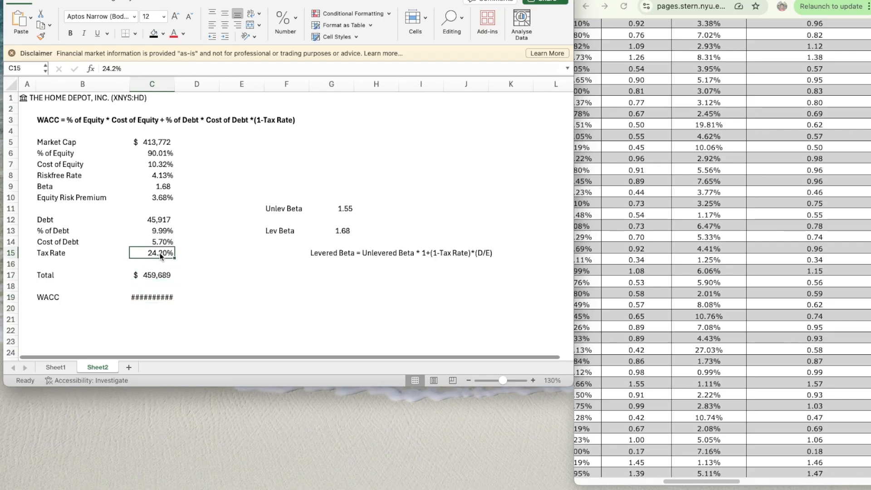
left_click(156, 298)
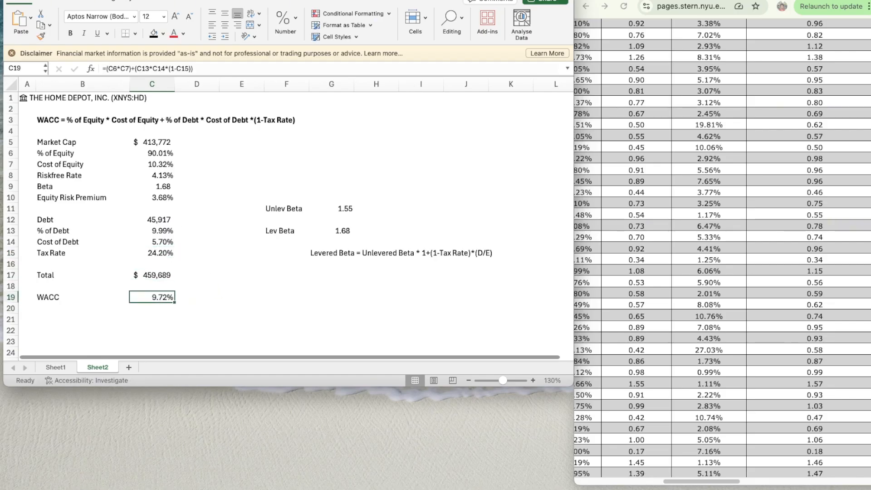
- Link the Base-case WACC in G16 of Sheet1 to Sheet2!C19 and remove the cell's bold formatting
left_click(57, 366)
scroll(312, 249, "up", 6)
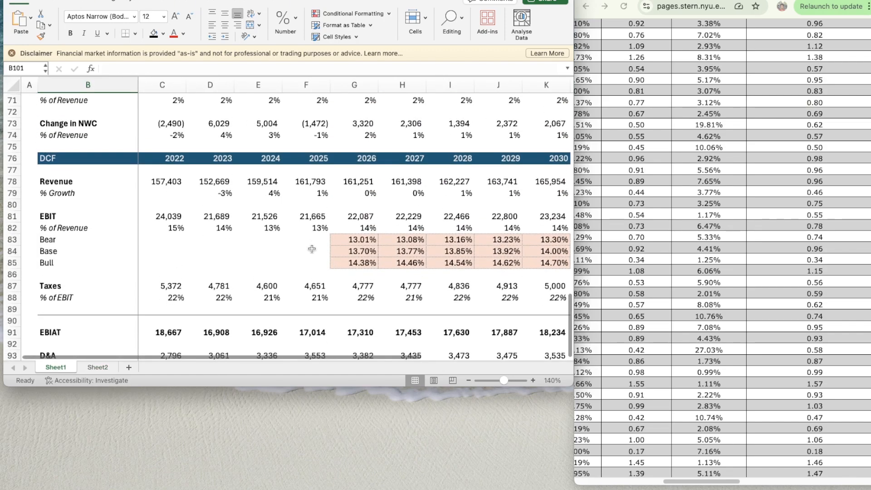
scroll(312, 249, "up", 20)
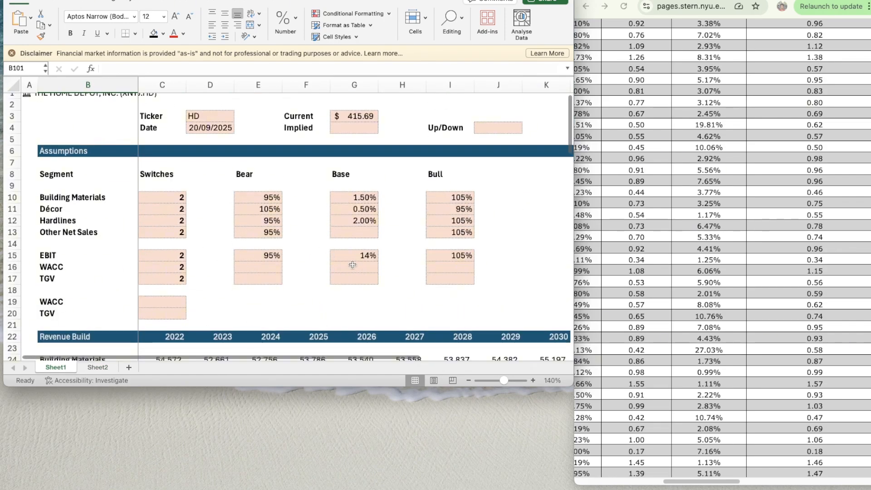
left_click(353, 264)
type("=")
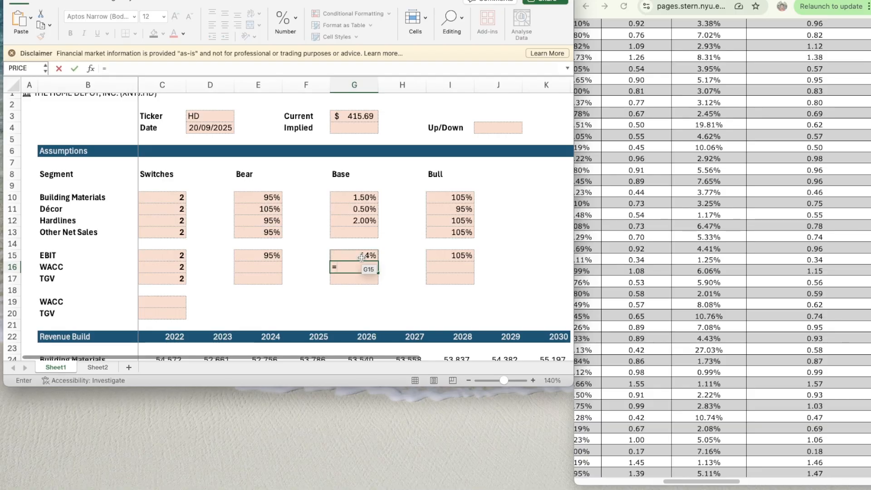
left_click(97, 367)
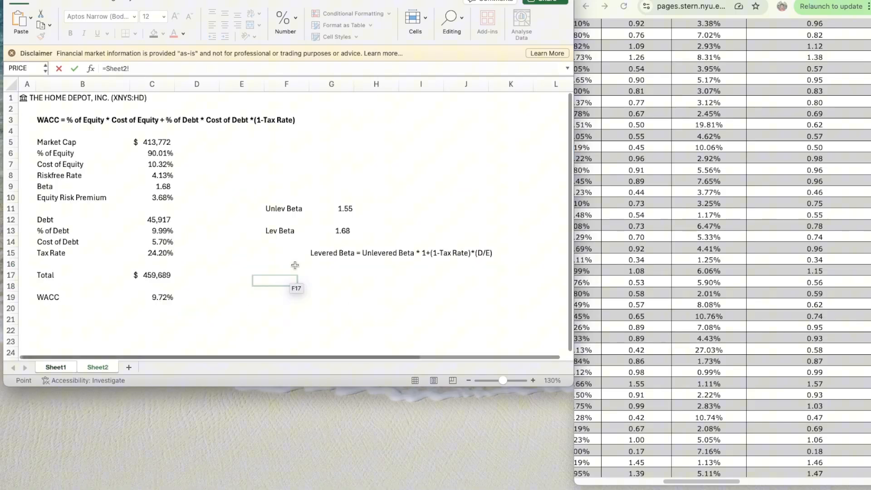
left_click(163, 298)
key("Return")
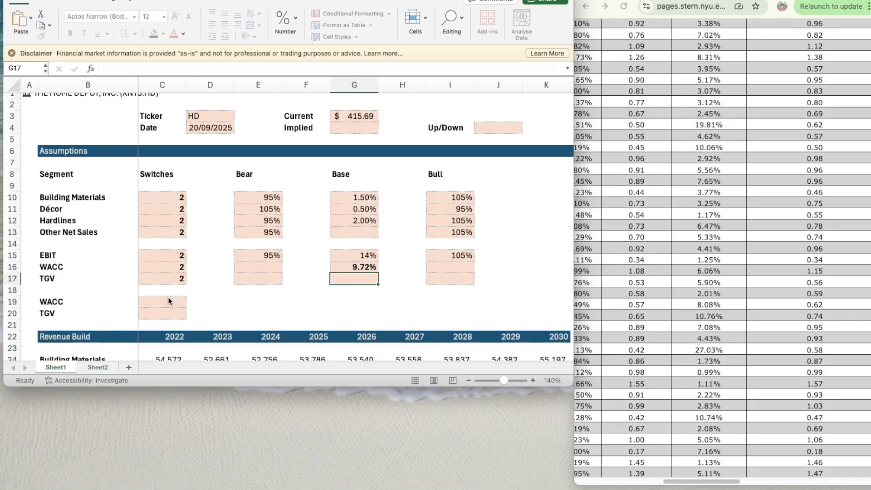
left_click(364, 268)
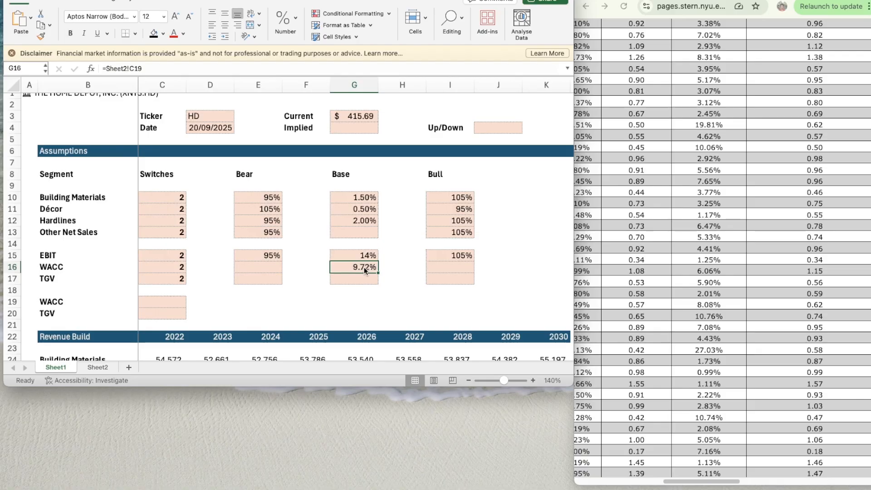
- Enter the Bear-case WACC in E16 as the Base WACC plus half a point, =G16+0.5%
left_click(250, 269)
type("=")
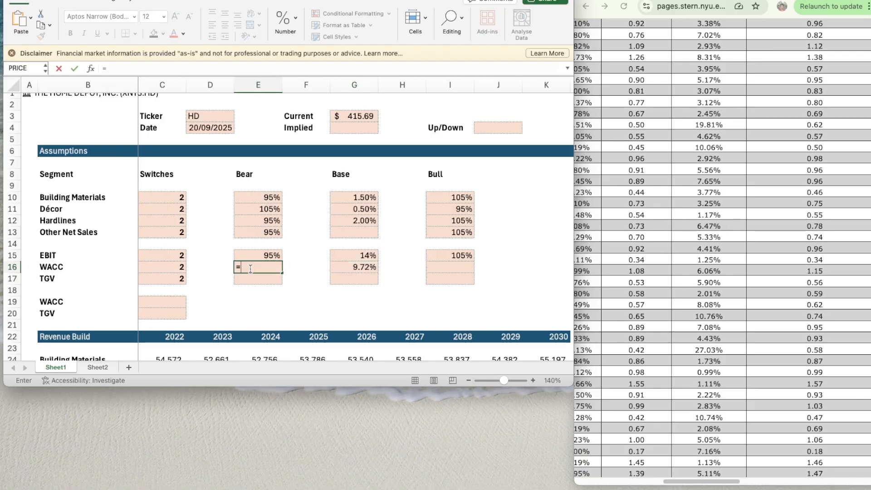
key("Right")
key("Right")
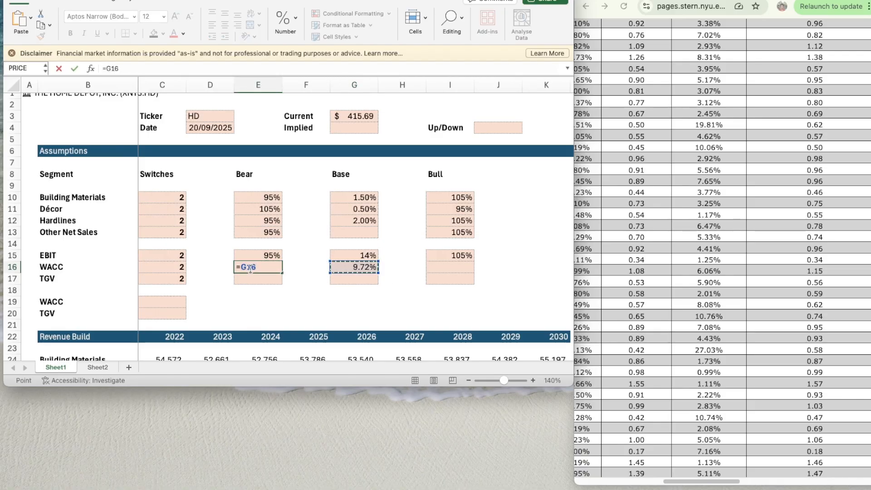
type("+0.5")
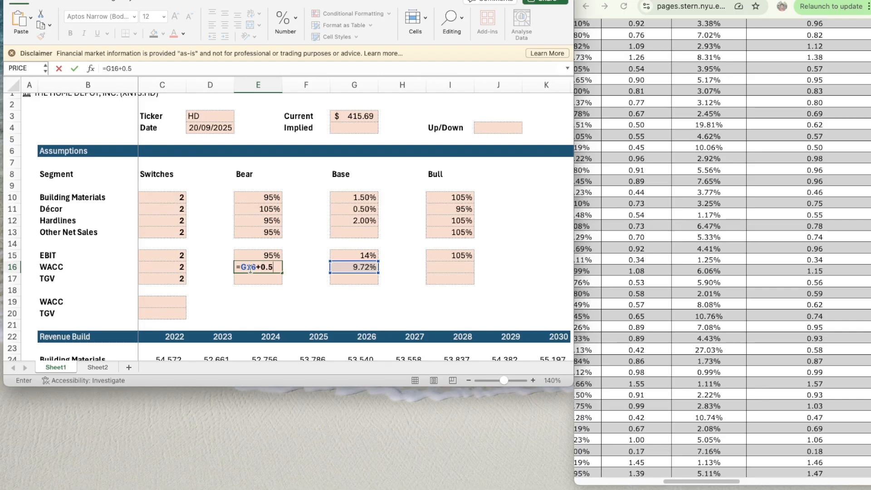
key("Return")
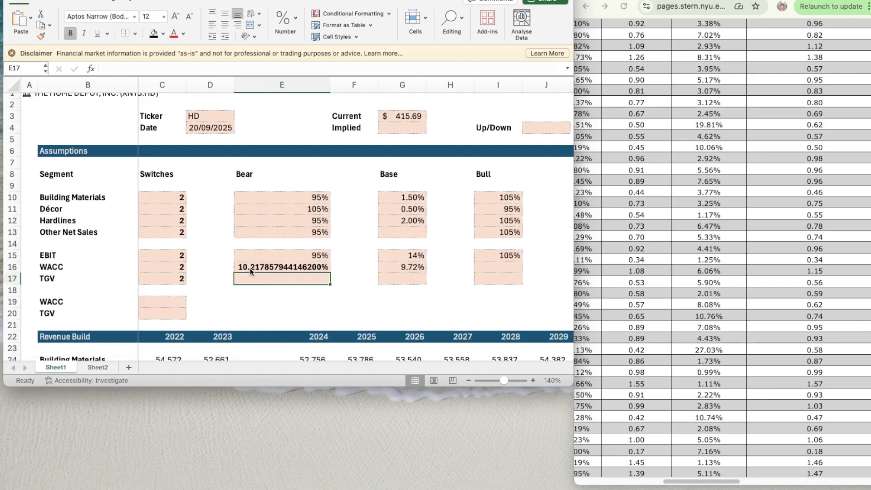
- Set the width of column E on Sheet1 to 10
left_click(290, 88)
right_click(290, 88)
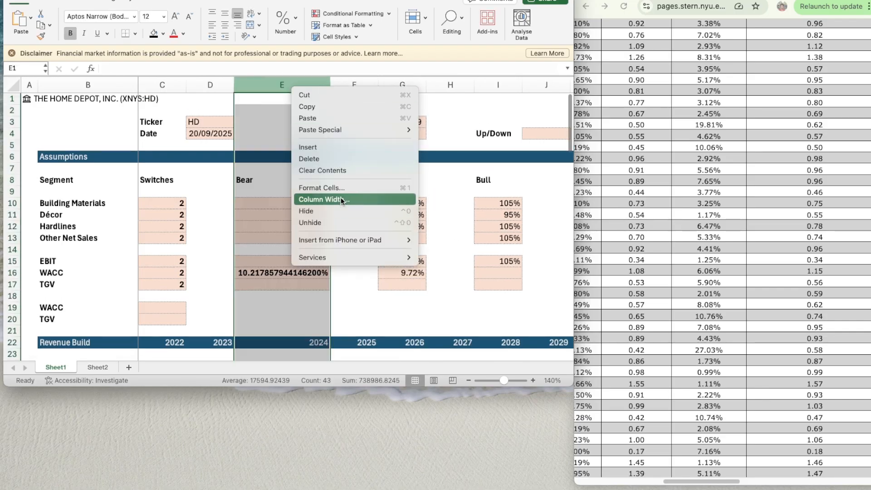
left_click(341, 197)
type("10")
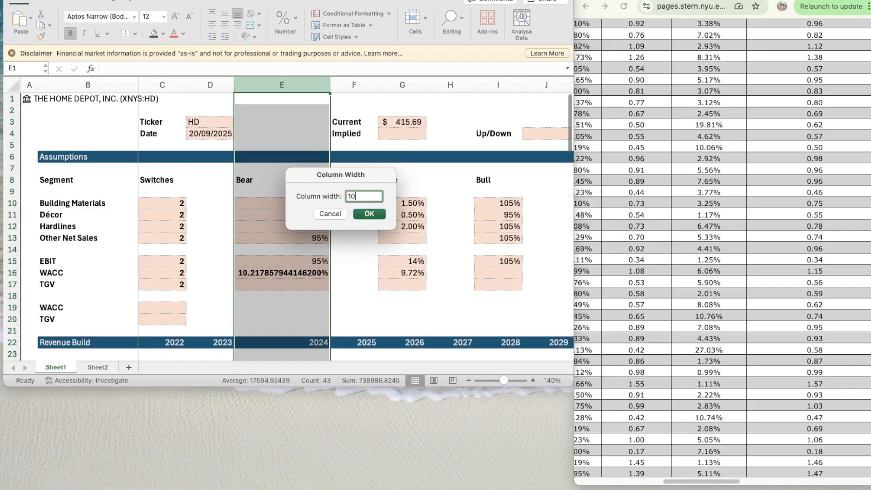
key("Return")
key("Down")
key("Down")
key("Down")
key("Down")
key("Down")
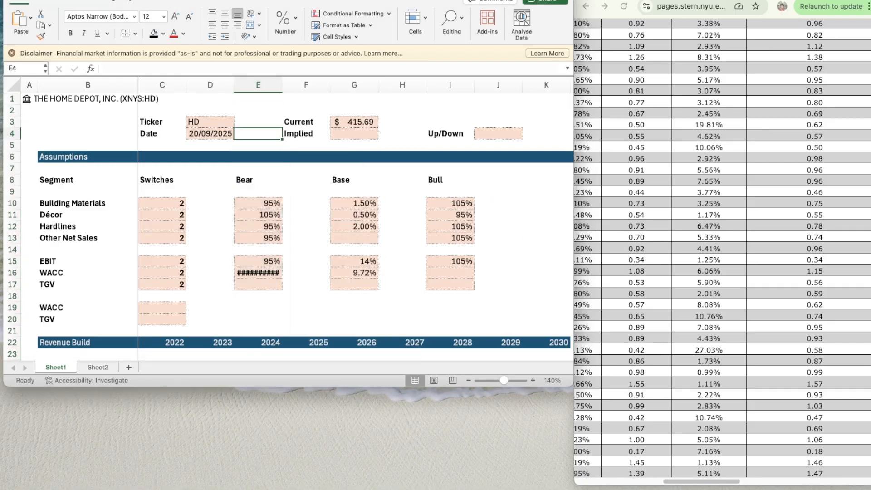
- Copy the formatting of the Base-case WACC in G16 onto the Bear-case WACC in E16
left_click(360, 273)
key("super+shift+c")
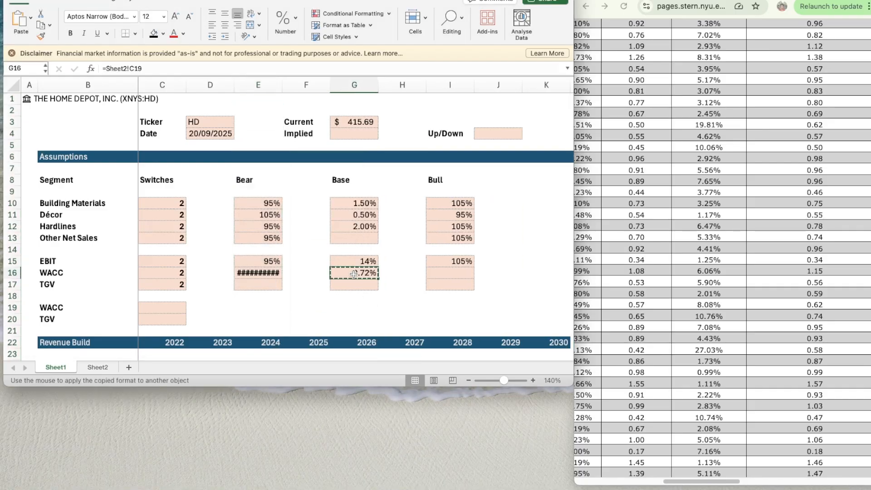
left_click(273, 274)
- Copy the Bear-case WACC cell E16, with its formula and formatting, into the Bull-case cell I16
left_click(439, 275)
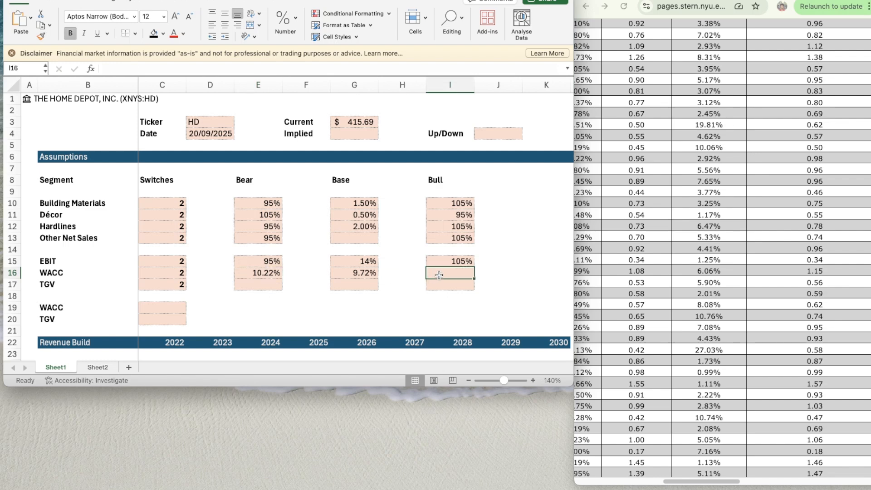
type("=")
key("Escape")
key("Left")
key("Left")
key("Left")
key("Left")
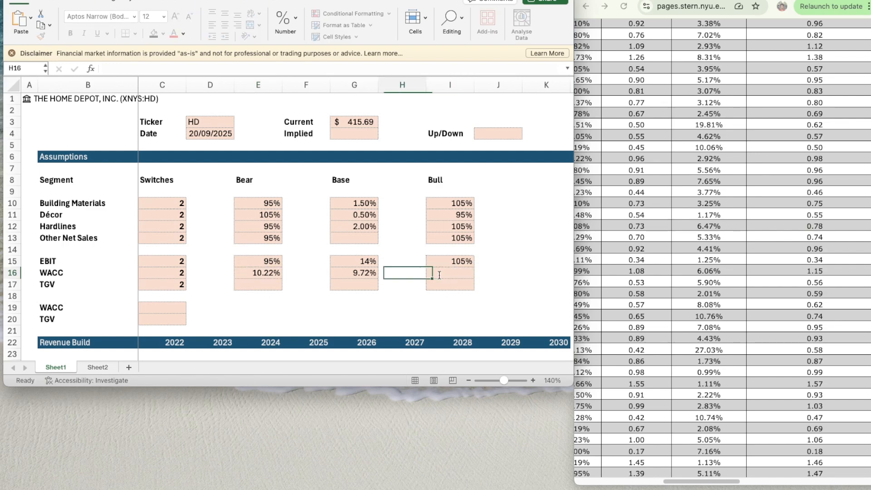
key("super+c")
key("Right")
key("Right")
key("Right")
key("Right")
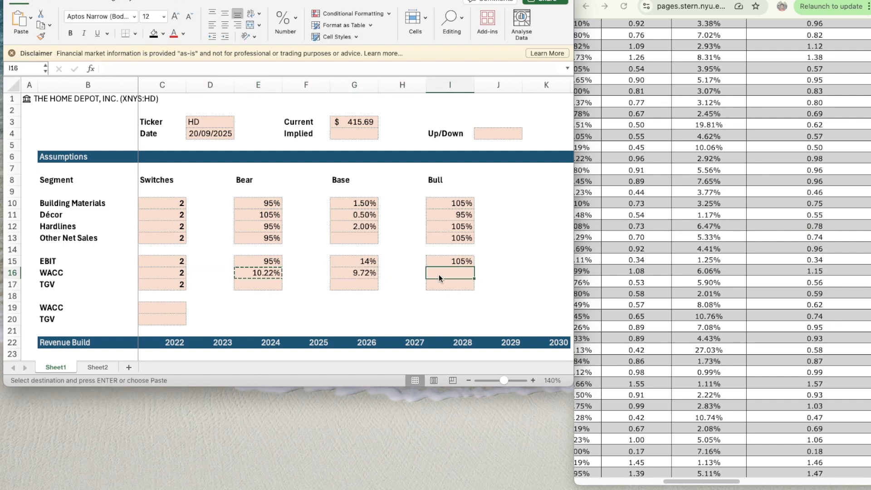
key("super+v")
key("Left")
key("Left")
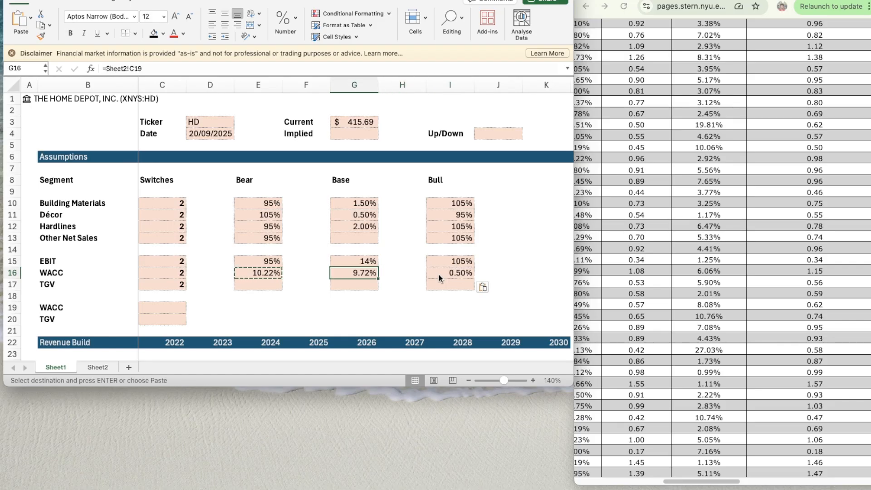
- Replace the pasted formula in the Bull-case WACC cell I16 with =G16-0.5%
left_click(456, 277)
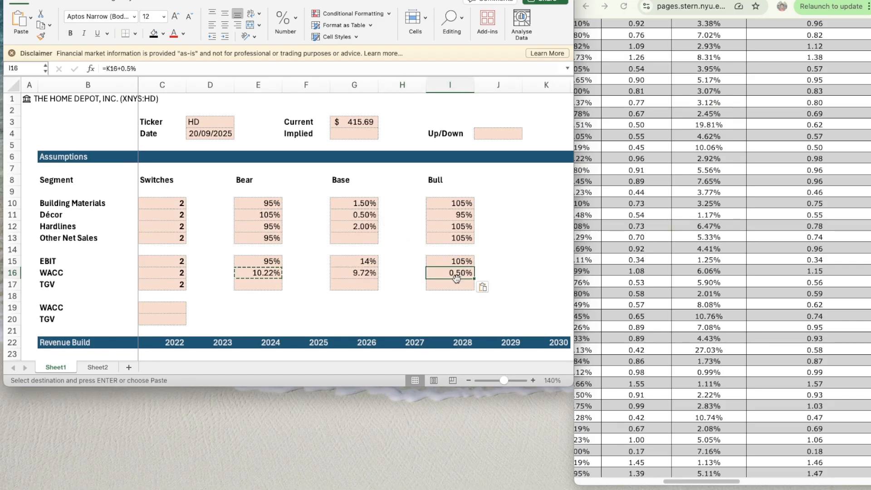
key("Delete")
key("Left")
key("Left")
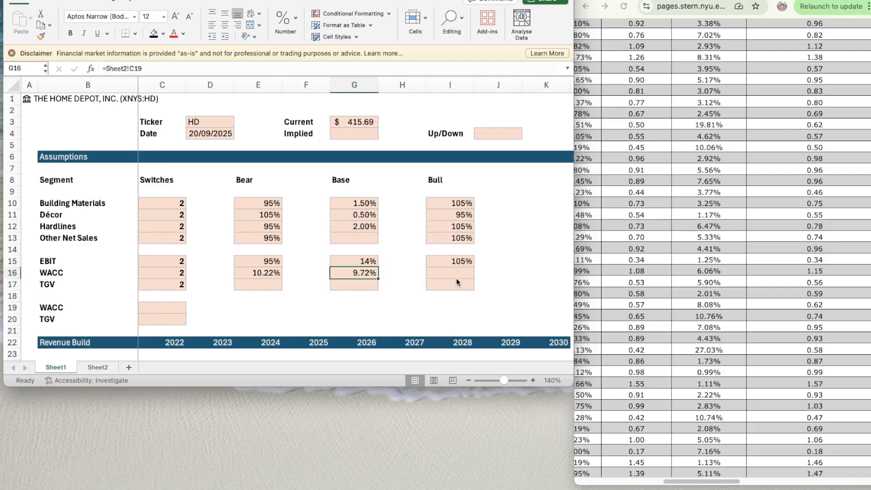
key("Right")
key("Right")
type("=")
key("Left")
key("Left")
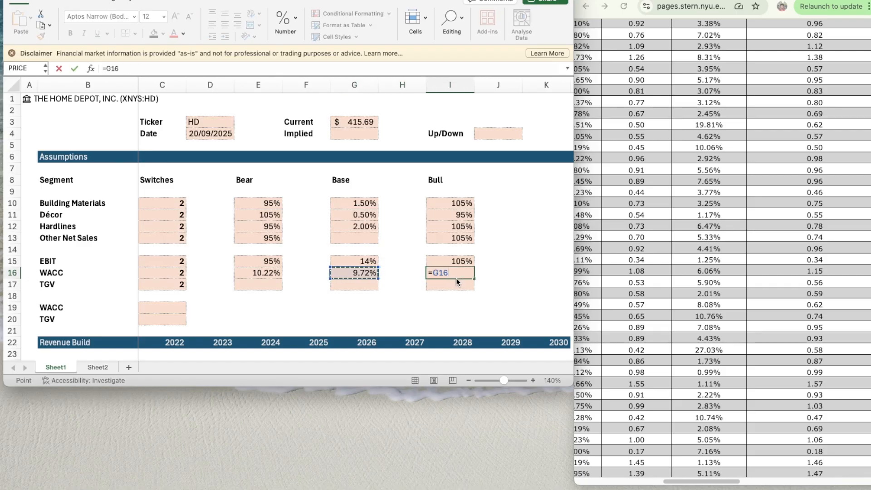
type("-0.5%")
key("Return")
key("Down")
key("Left")
key("Left")
key("Left")
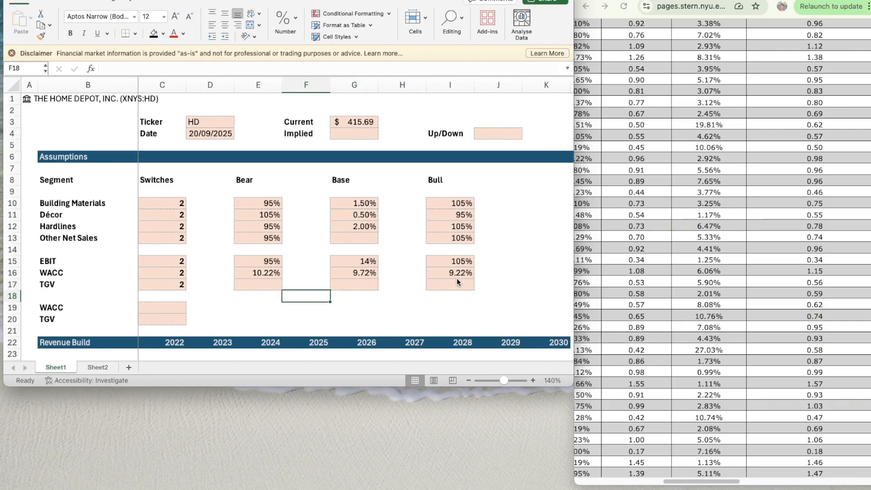
scroll(347, 259, "down", 1)
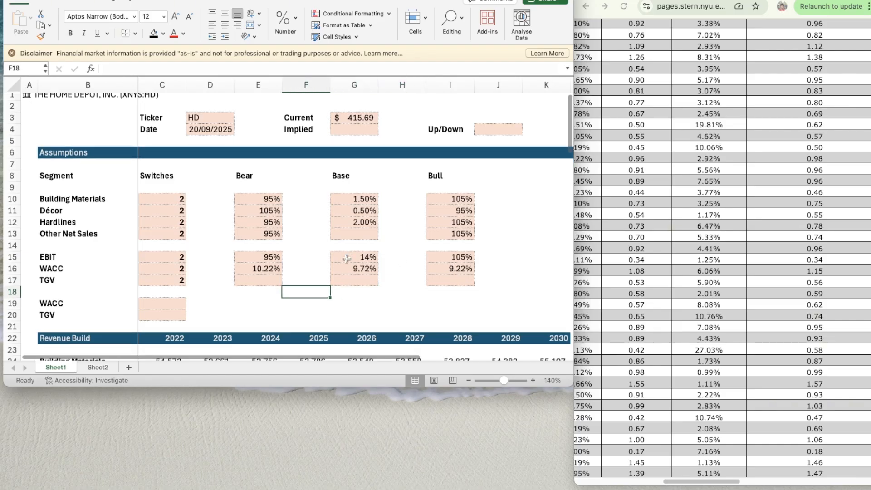
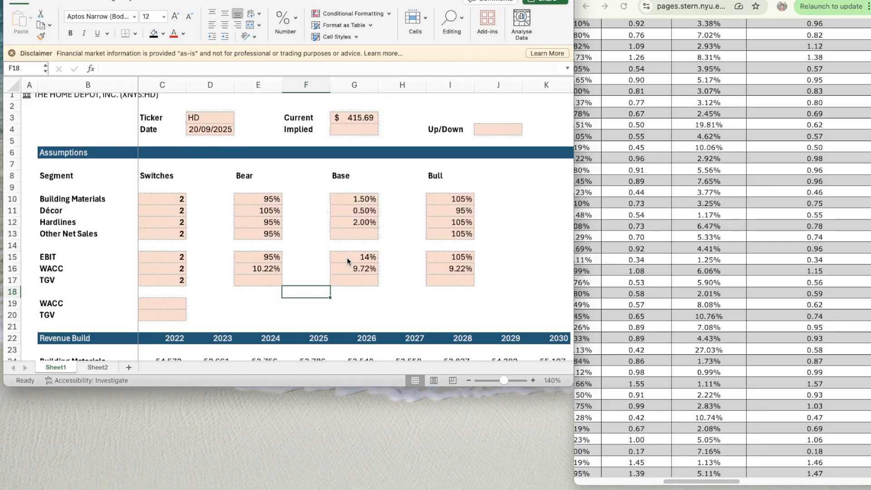
- Enter 2.5% as the Base-case TGV in G17
scroll(347, 258, "down", 1)
left_click(358, 274)
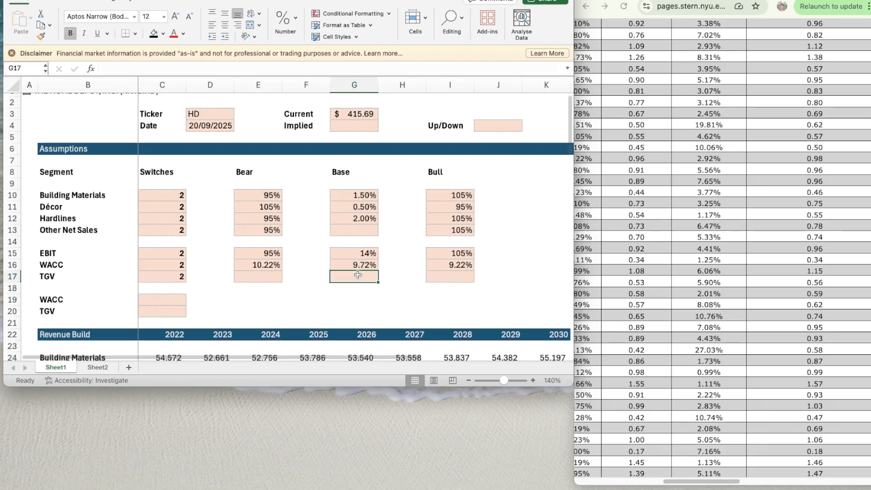
type("2.5")
key("Return")
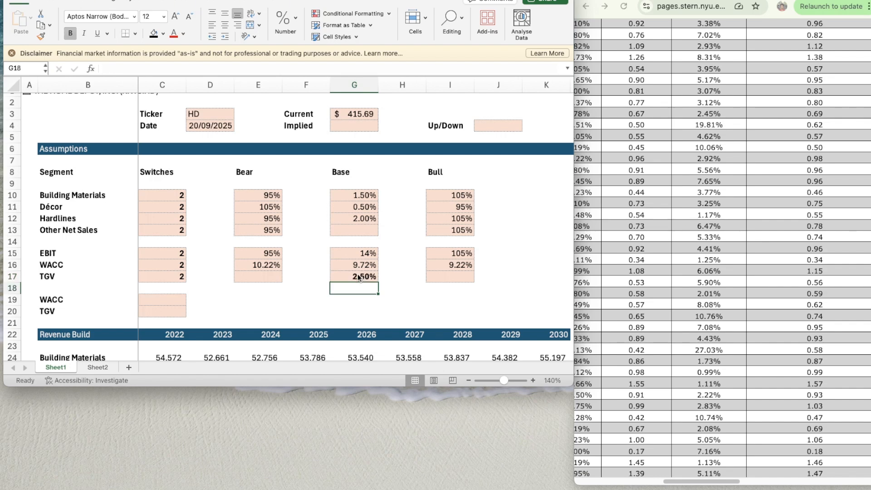
- Copy the formatting of the Base-case WACC or EBIT cells above onto the Base-case TGV in G17
key("Up")
key("Up")
key("super+shift+c")
key("Down")
key("super+shift+v")
- Enter the formula =G17-0.5% as the Bear-case TGV in E17
key("Left")
key("Left")
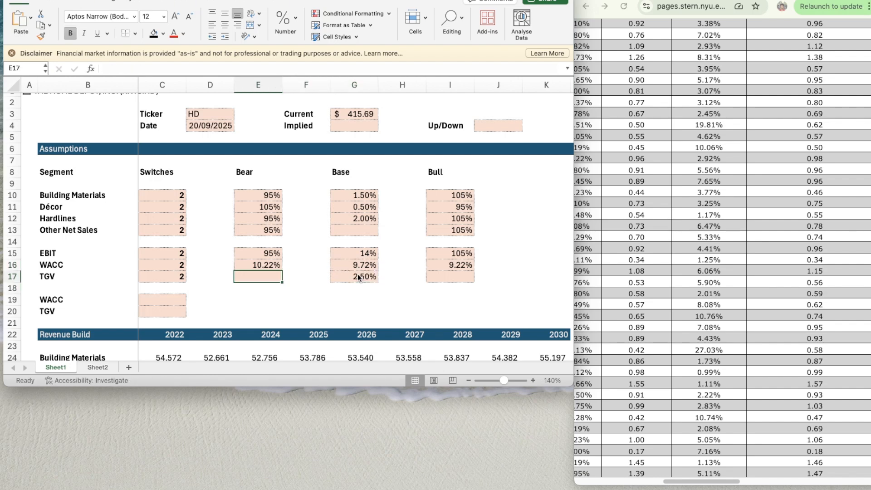
type("=")
left_click(359, 278)
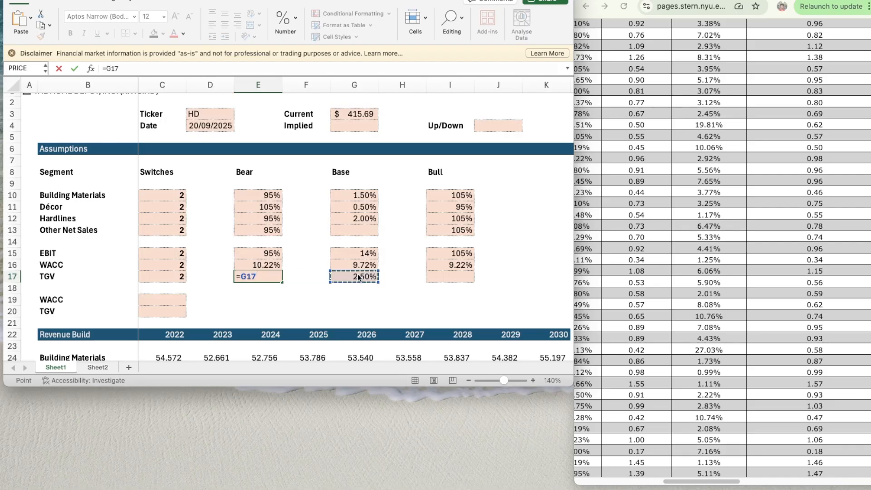
type("-0.5")
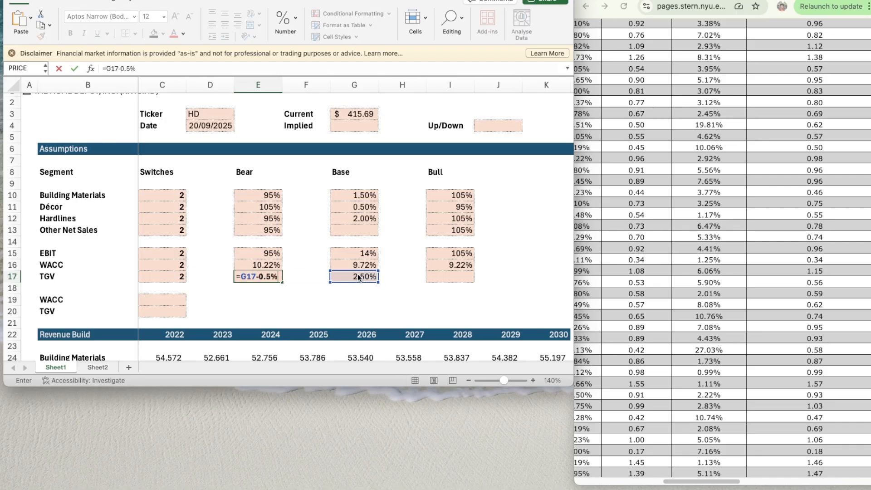
key("Return")
- Match the formatting of the Bear-case TGV in E17 to the Bear-case WACC in E16
key("Up")
key("Up")
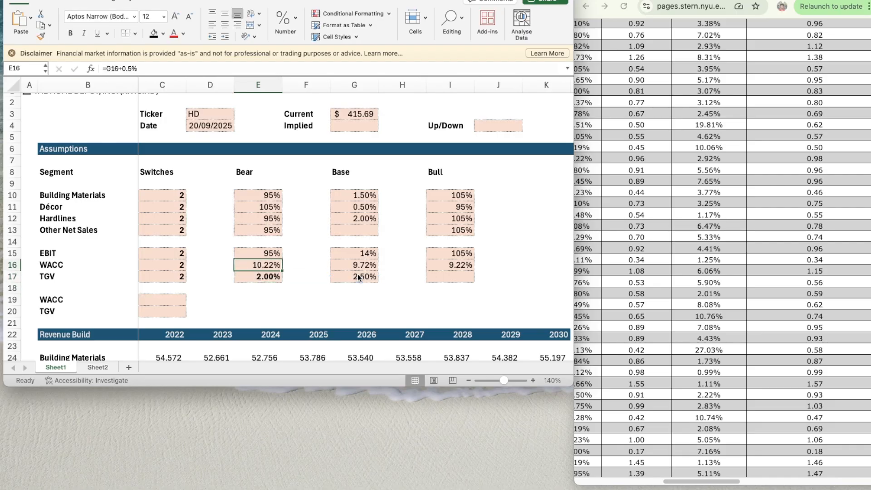
key("Down")
key("super+shift+v")
- Enter the formula =G17+0.5% as the Bull-case TGV in I17
key("Right")
key("Right")
key("Right")
key("Right")
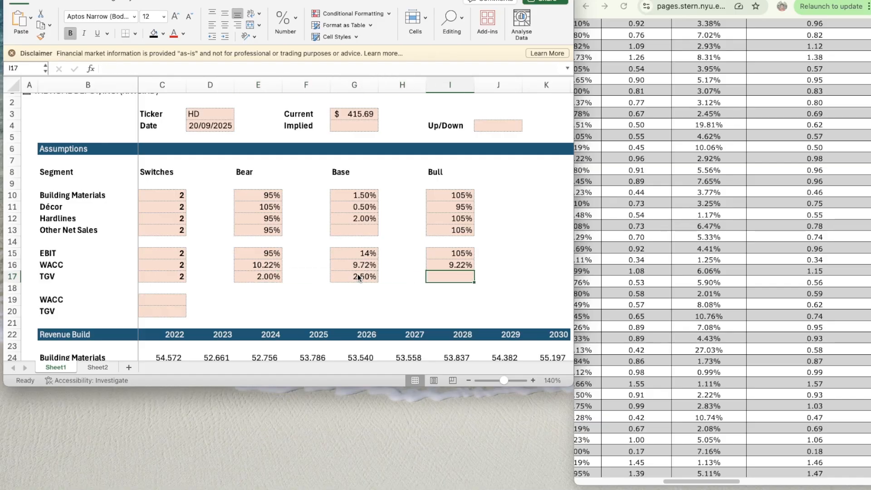
type("=")
left_click(358, 278)
type("+0.5")
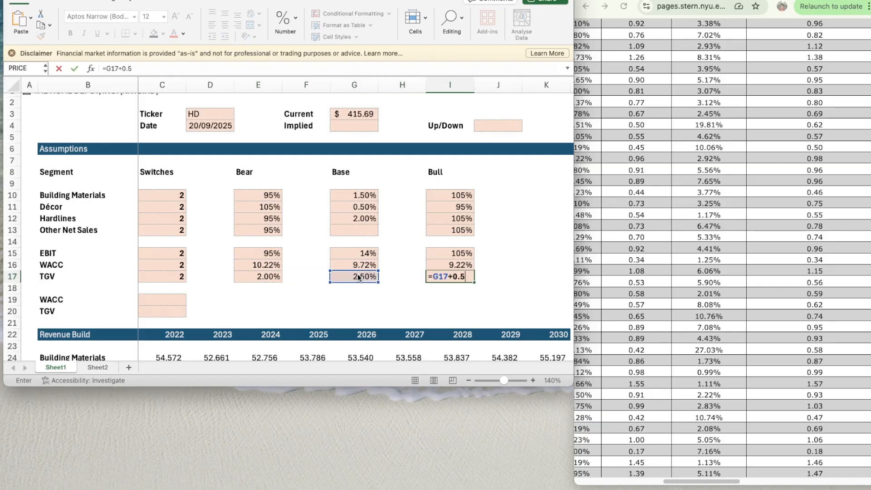
type("%")
key("Return")
key("Up")
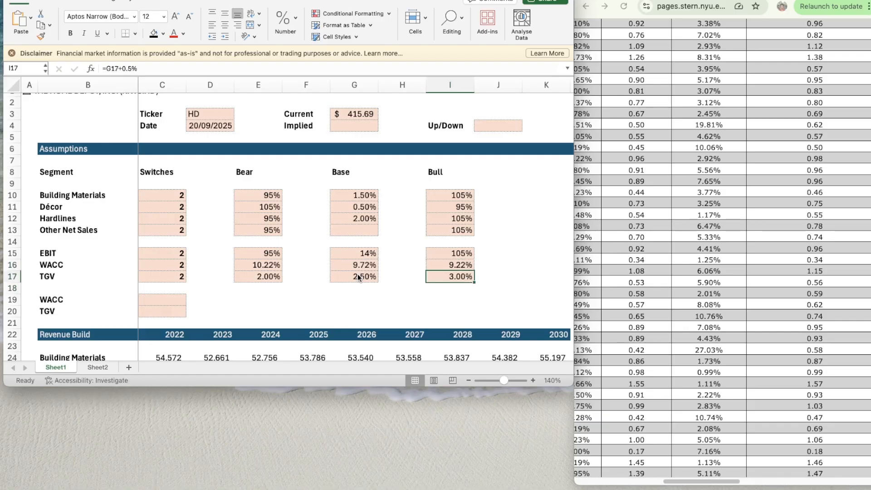
scroll(177, 164, "down", 5)
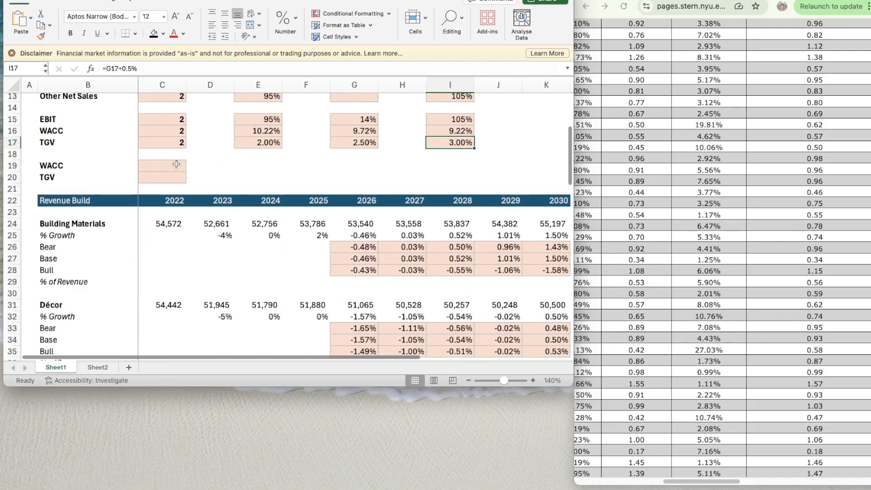
left_click(176, 164)
type("=")
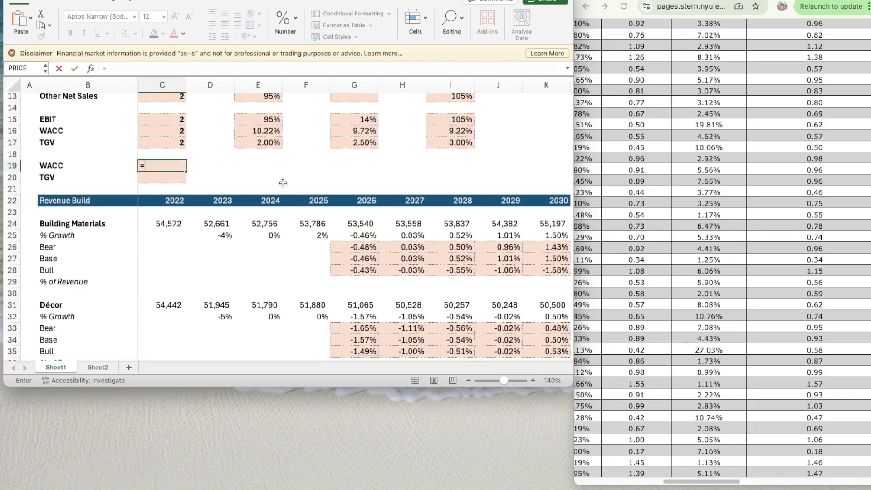
type("CHOOSE(")
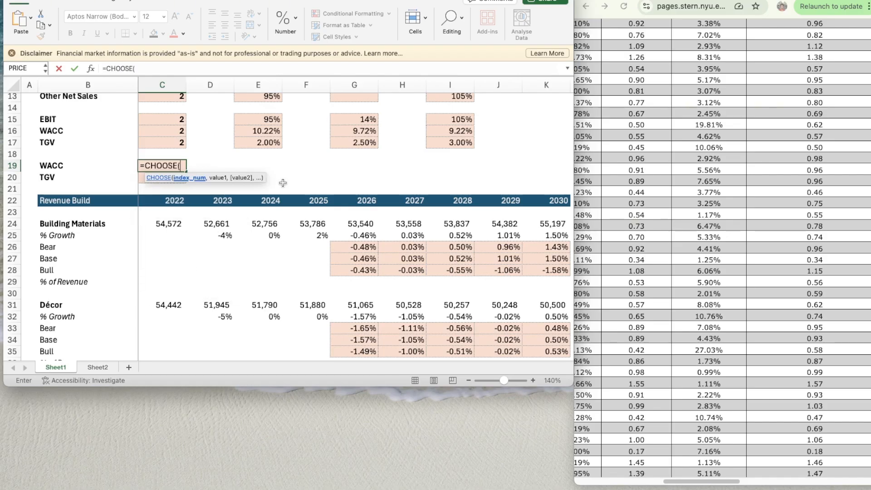
key("Up")
key("Up")
key("Up")
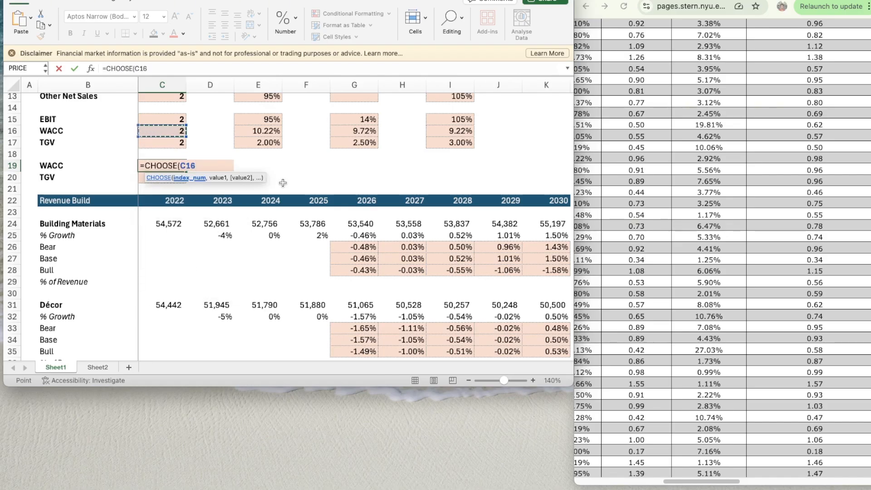
type(",")
key("Right")
key("Right")
key("Up")
key("Up")
key("Up")
key("Up")
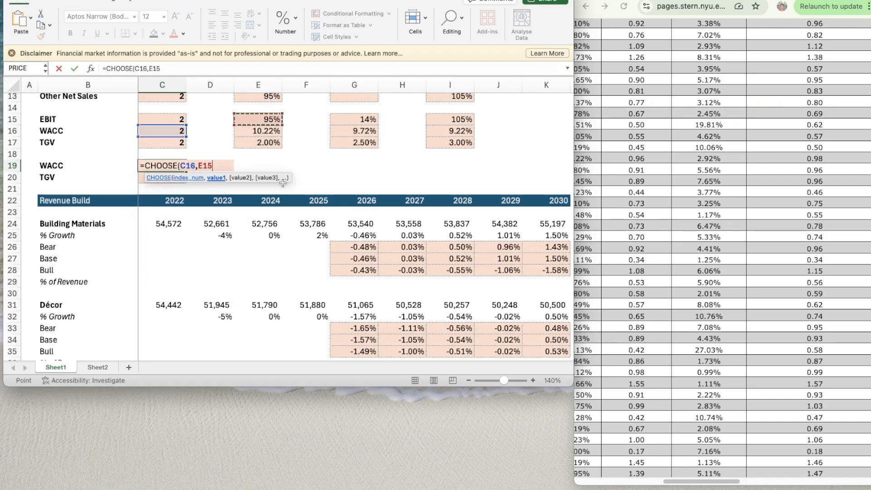
type(",")
key("Right")
key("Right")
key("Right")
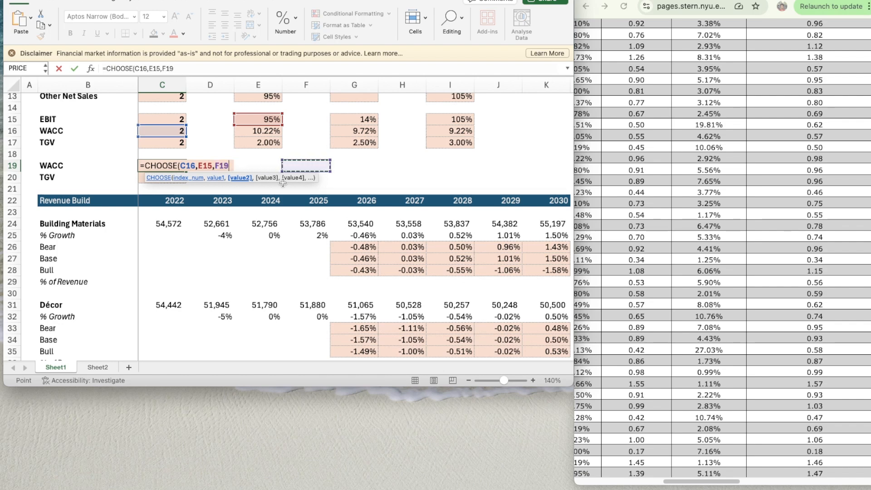
key("Escape")
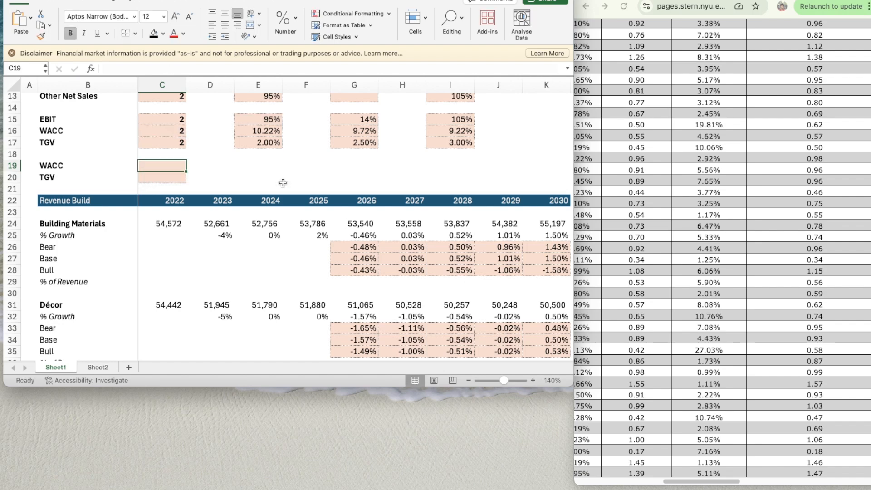
- Enter =CHOOSE(C16,E16,G16,I16) in C19 so the selected WACC follows its scenario switch
type("=CHOOSE(")
key("Up")
key("Up")
key("Up")
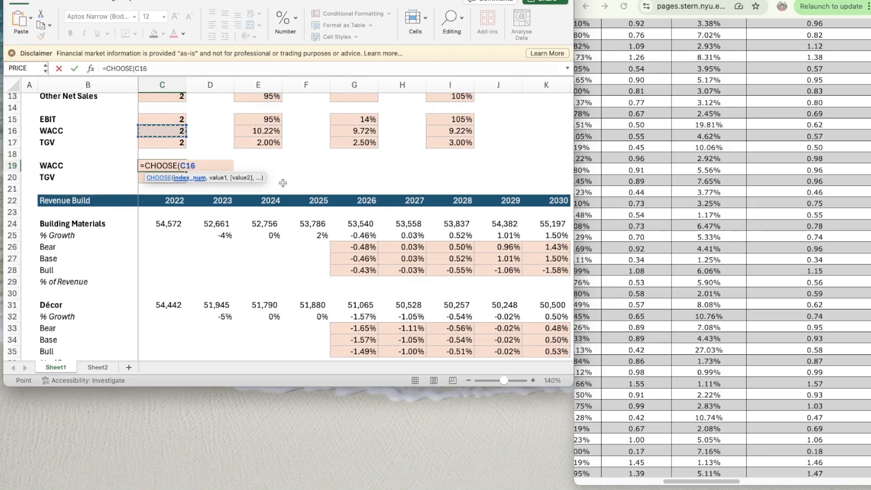
type(",")
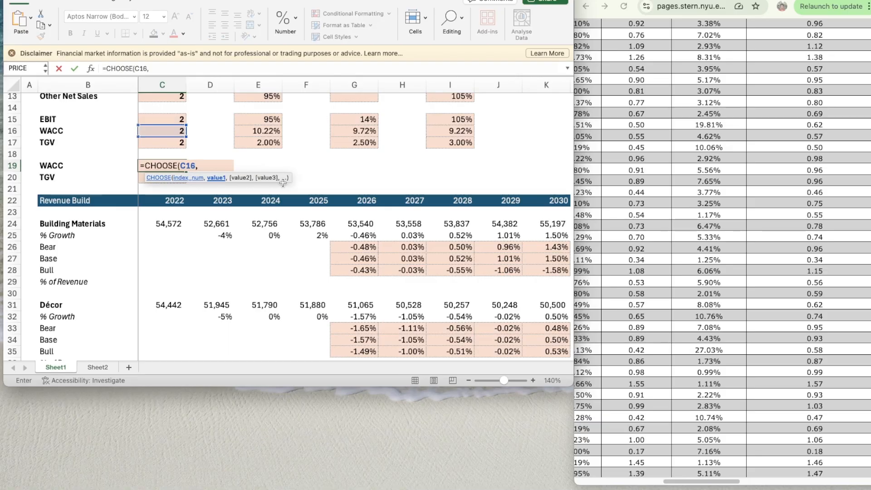
key("Right")
key("Up")
key("Up")
key("Up")
key("Right")
type(",")
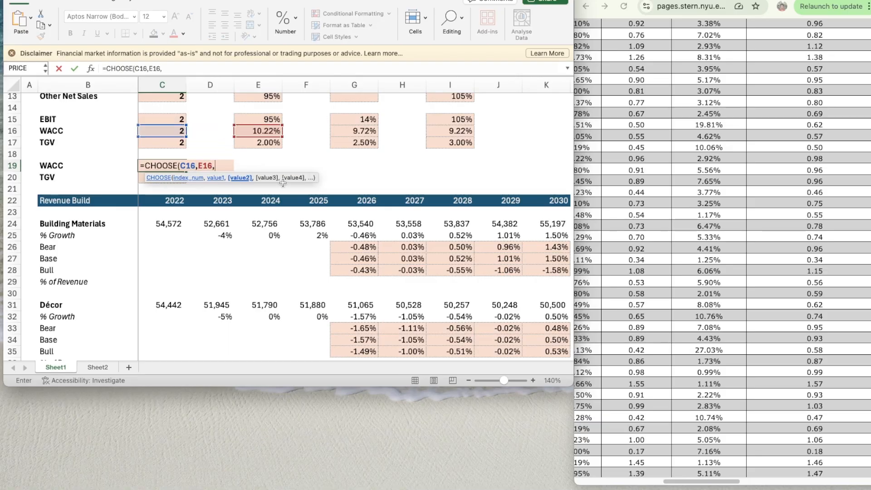
key("Right")
key("Right")
key("Right")
key("Right")
key("Up")
key("Up")
key("Up")
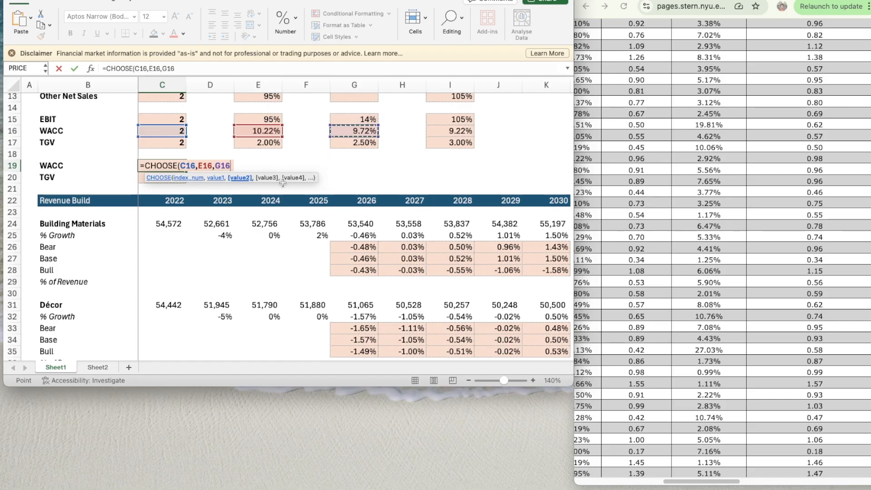
type(",")
key("Right")
key("Right")
key("Right")
key("Right")
key("Right")
key("Right")
key("Right")
key("Up")
key("Up")
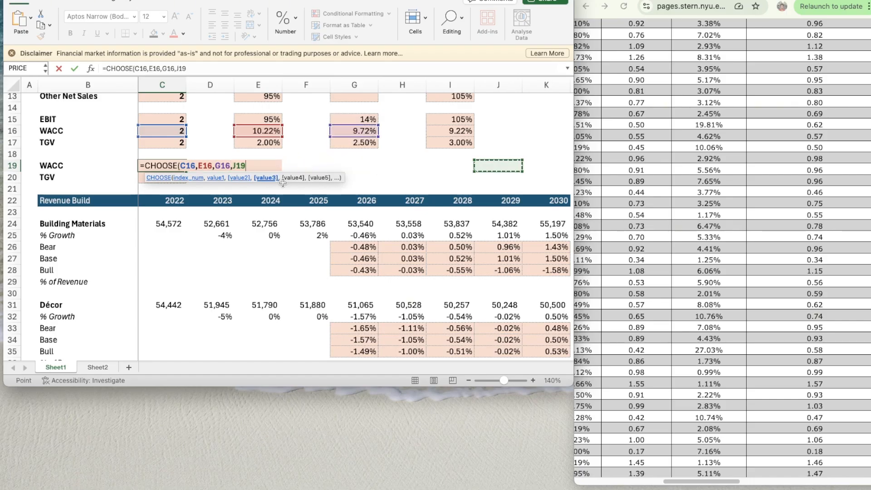
key("Left")
key("Up")
type(")")
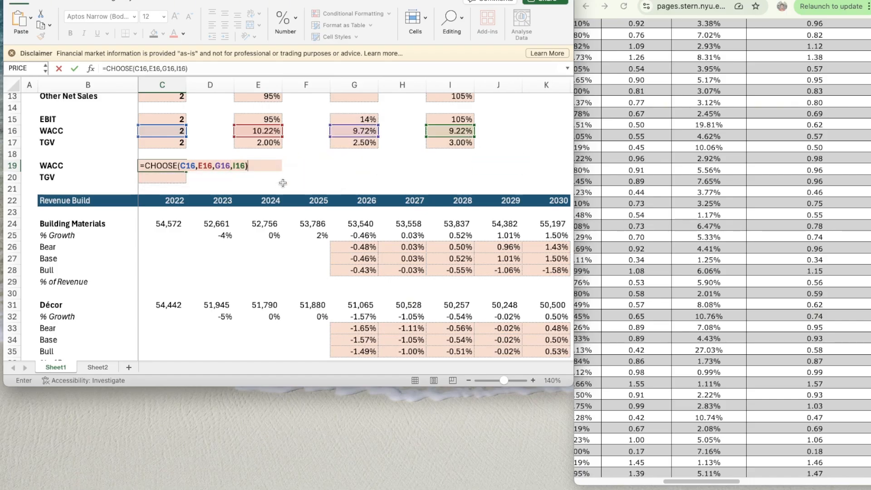
key("Return")
- Copy the formatting of the Base-case TGV in G17 onto the selected WACC in C19
key("Up")
key("Right")
key("Right")
key("Right")
key("Right")
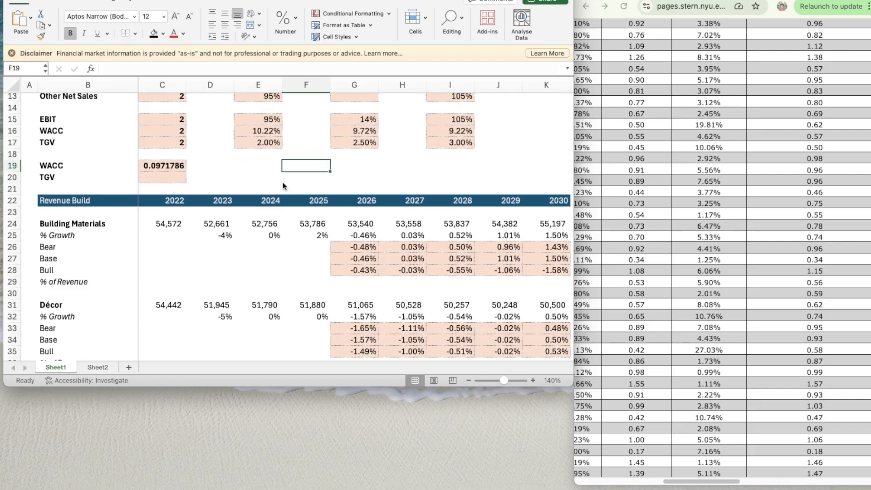
key("Up")
key("Up")
key("super+shift+c")
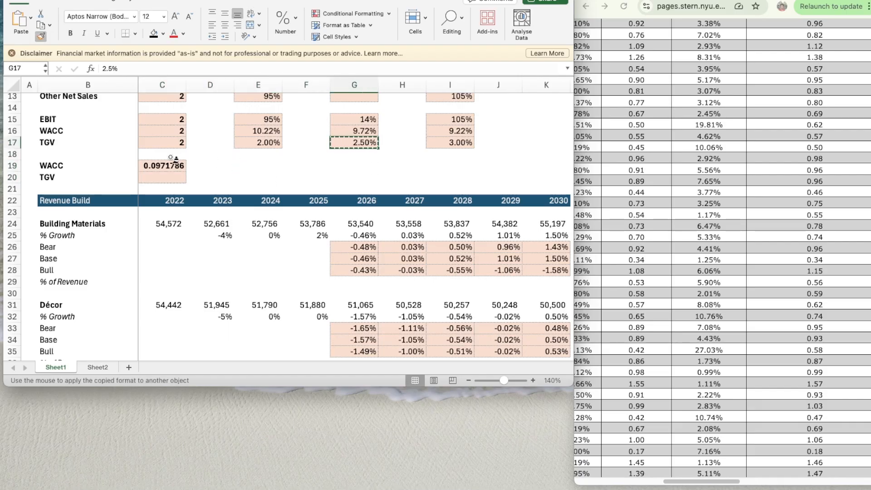
left_click(164, 168)
- Copy the selected WACC cell C19, with its CHOOSE formula and formatting, into the TGV cell C20
left_click(168, 180)
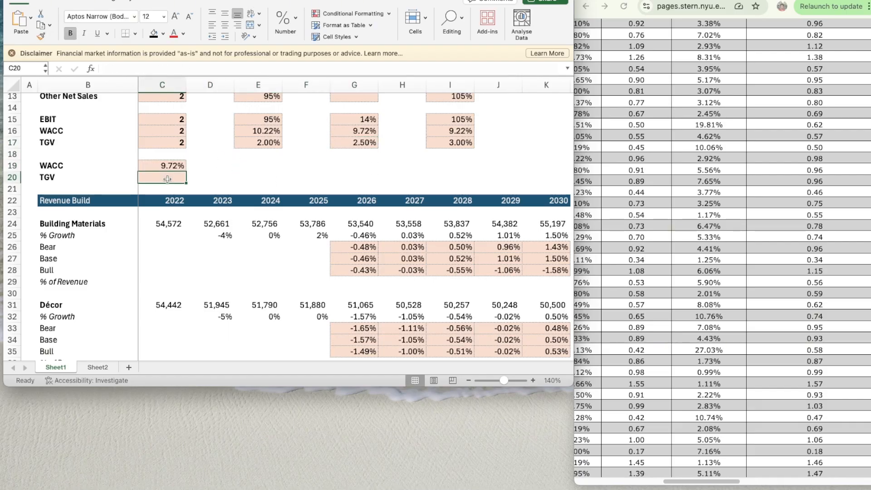
key("Up")
key("super+c")
key("Down")
key("super+v")
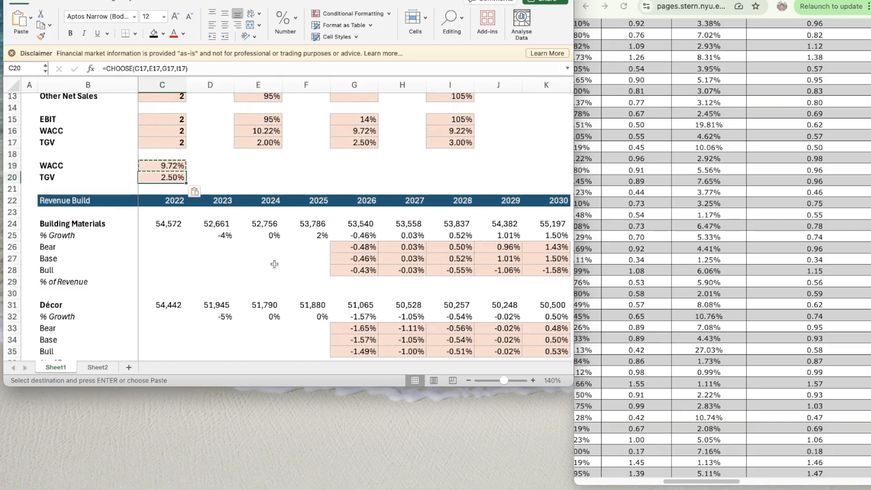
- Label B101, directly below Unlevered Free Cash Flow in the DCF section, as PV of UFCF
scroll(274, 263, "down", 20)
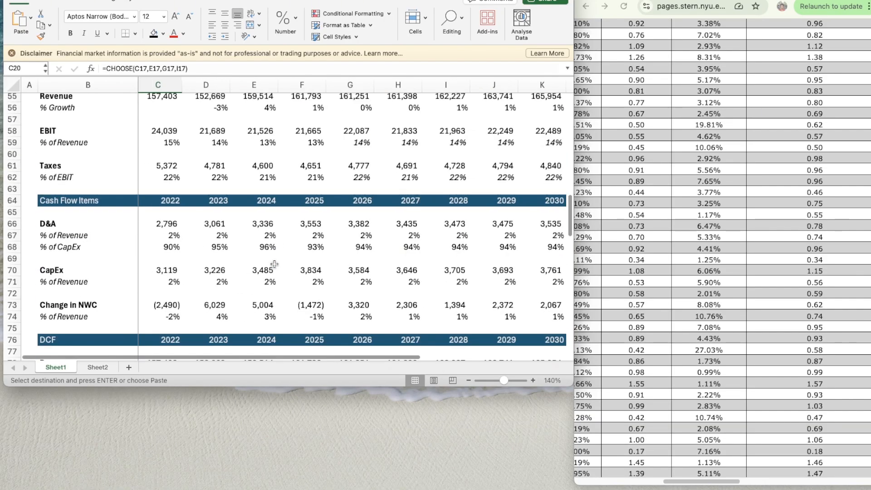
scroll(275, 263, "down", 7)
left_click(75, 243)
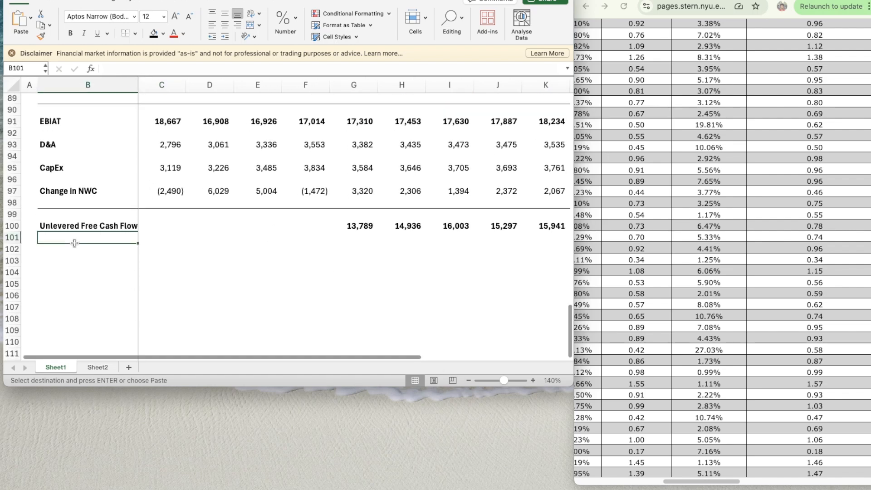
type("Present Value of Fre")
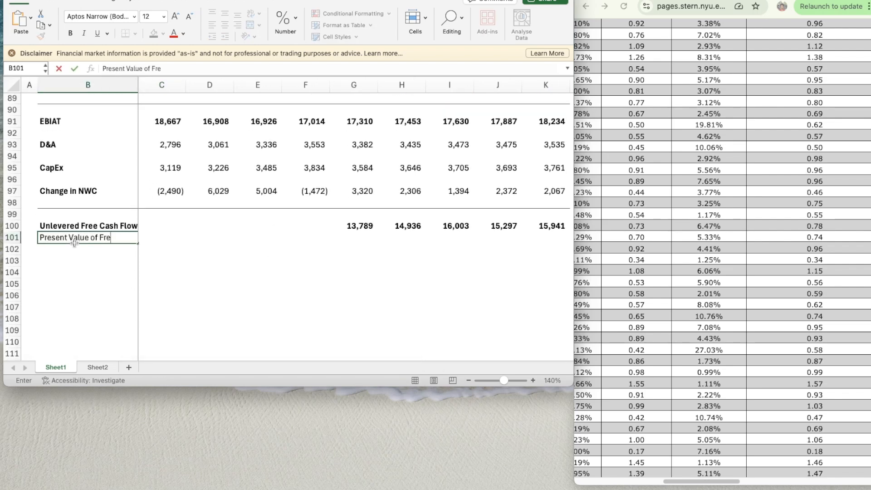
key("BackSpace")
key("BackSpace")
key("BackSpace")
key("BackSpace")
key("BackSpace")
key("BackSpace")
key("BackSpace")
key("BackSpace")
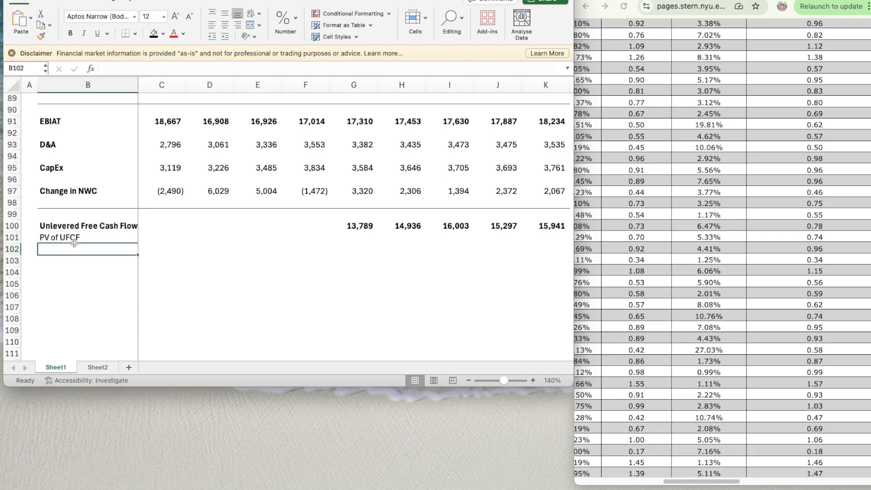
key("Tab")
key("Right")
key("Right")
key("Right")
key("Right")
key("Right")
key("Left")
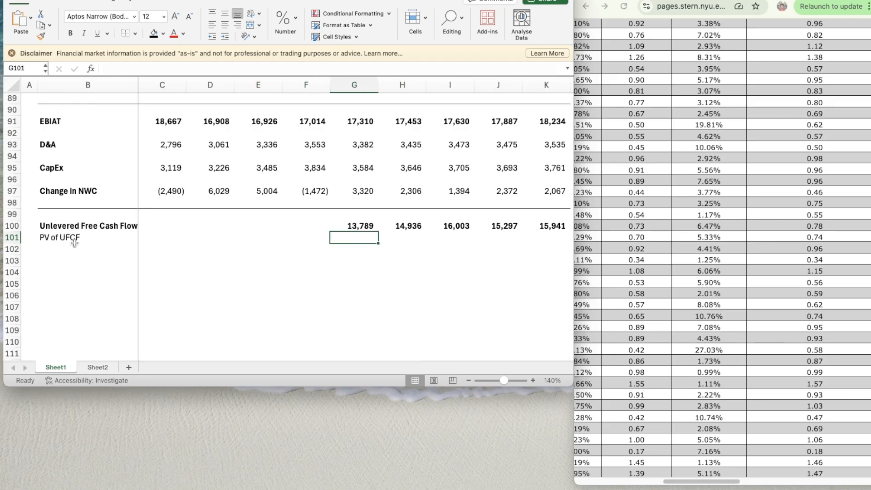
scroll(75, 243, "up", 10)
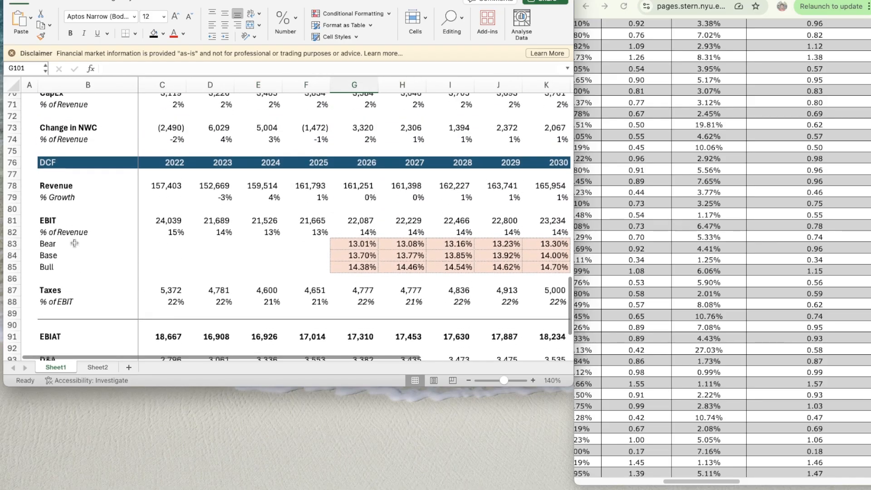
scroll(74, 243, "down", 7)
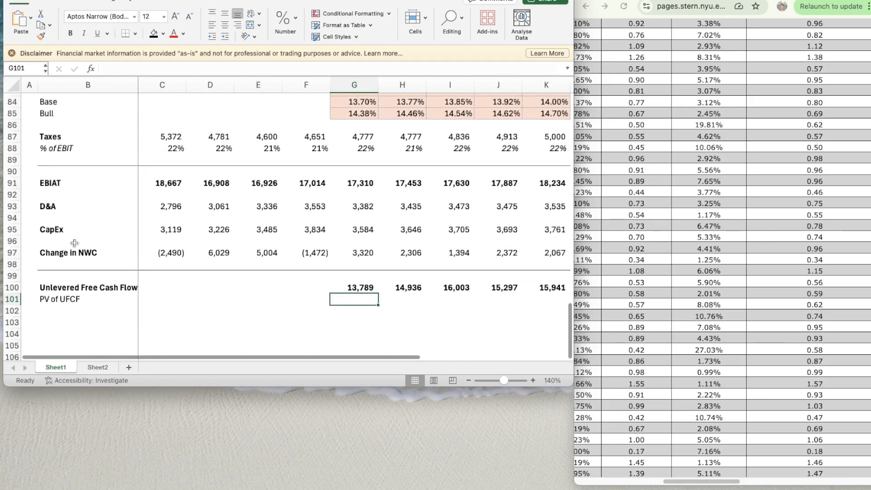
scroll(74, 244, "down", 2)
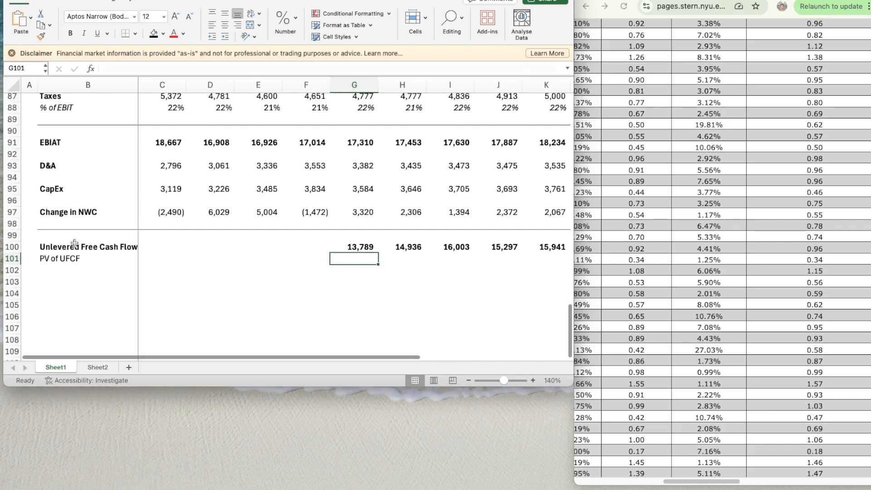
left_click(356, 236)
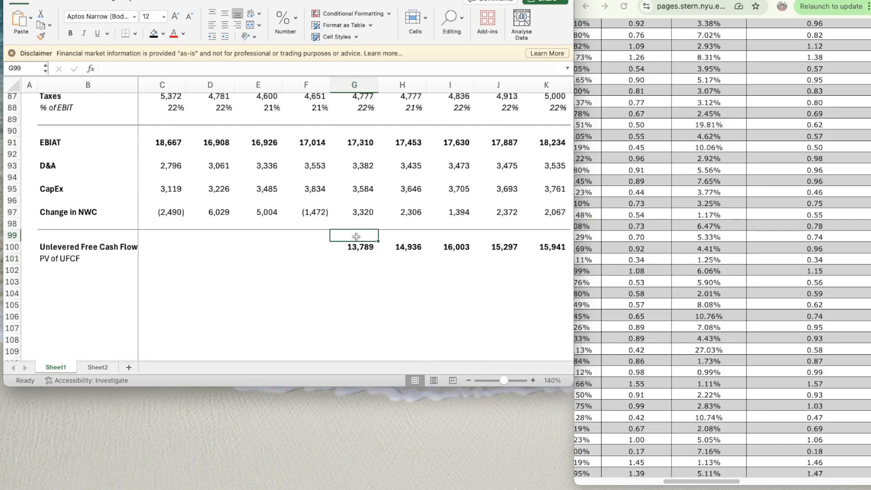
- Insert a blank row at row 75, above the DCF header, and enter 1 in G76 as the 2026 discount period
scroll(356, 236, "up", 10)
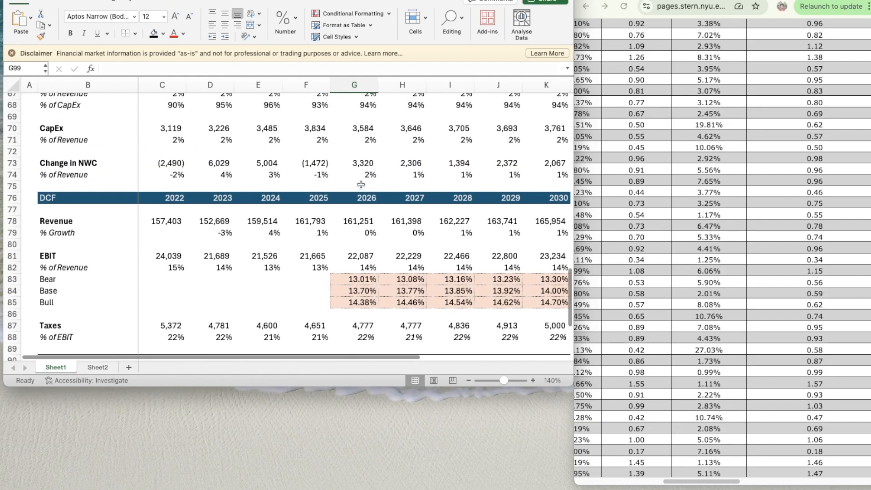
left_click(361, 184)
key("shift+space")
key("ctrl+shift+=")
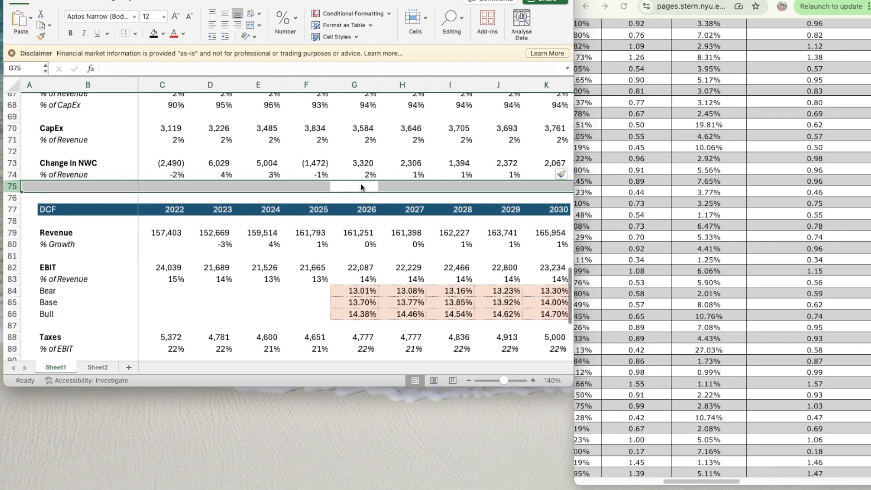
key("Down")
type("1")
key("Return")
- Enter =G76+1 in H76 so the 2027 discount period increments from the previous year
key("Up")
key("Right")
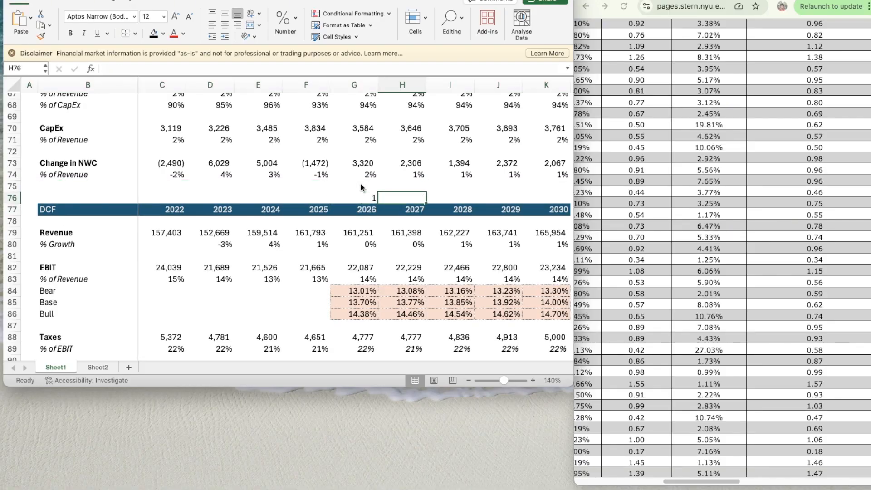
type("=")
key("Left")
type("+1")
key("Return")
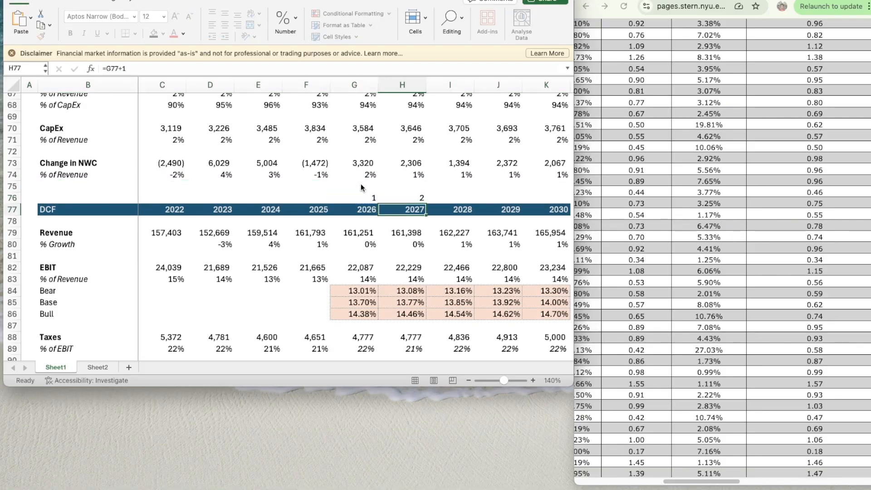
- Copy the period formula in H76 across I76:K76 to number the years through 2030
key("Up")
key("super+c")
key("shift+Right")
key("shift+Right")
key("shift+Right")
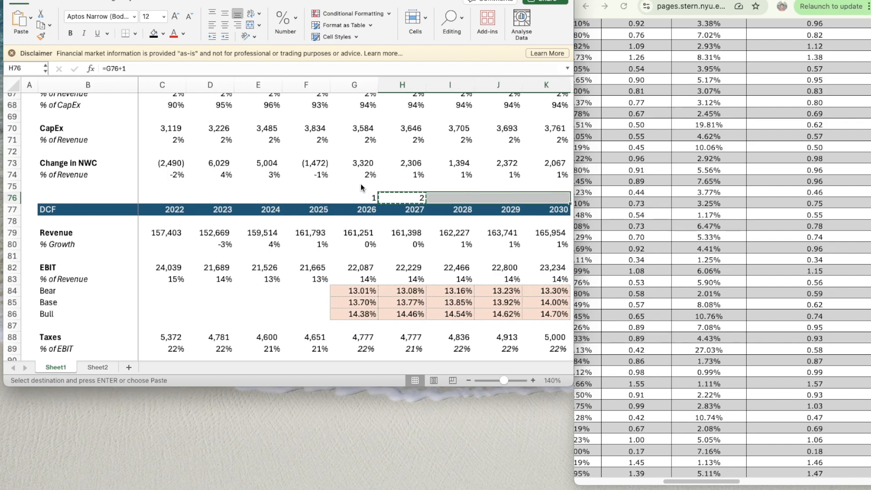
key("super+v")
- Enter =G101/(1+$C$19)^G76 in G102 to discount the 2026 unlevered free cash flow at the selected WACC
key("super+Down")
key("super+Down")
key("super+Down")
key("super+Down")
scroll(390, 259, "down", 5)
scroll(390, 259, "down", 5)
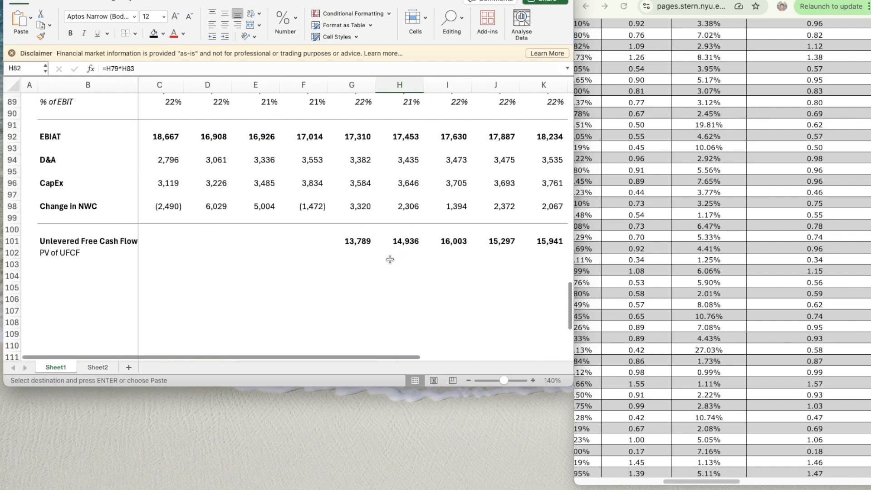
left_click(352, 241)
key("Down")
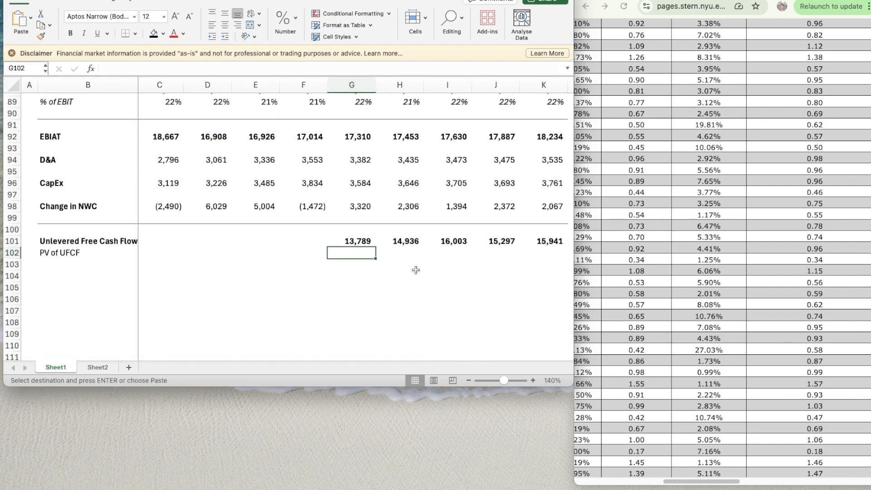
type("=")
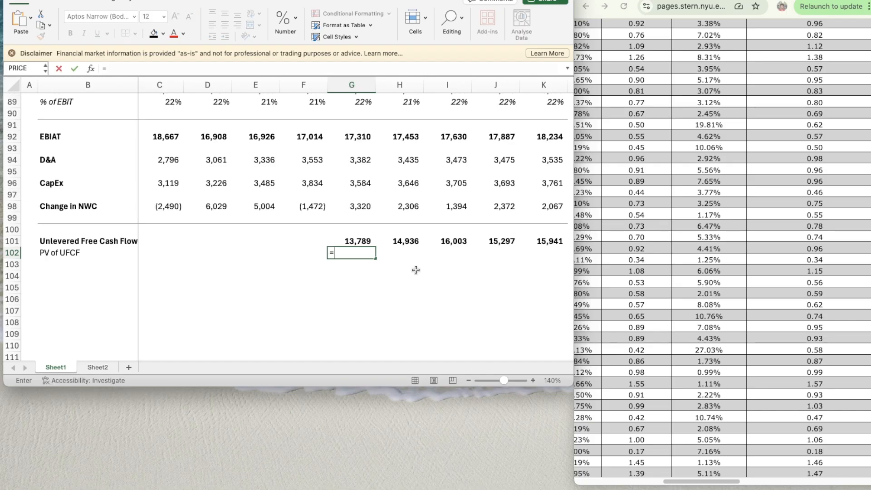
key("Up")
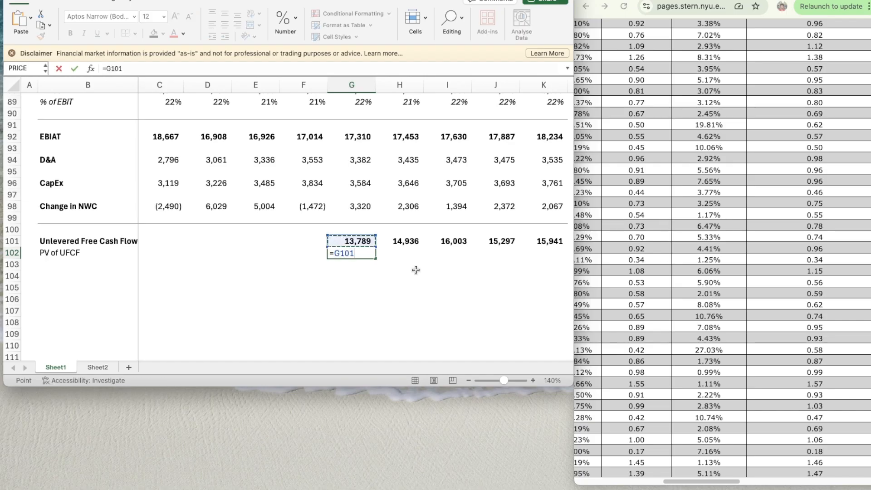
type("/(1+")
scroll(259, 218, "up", 20)
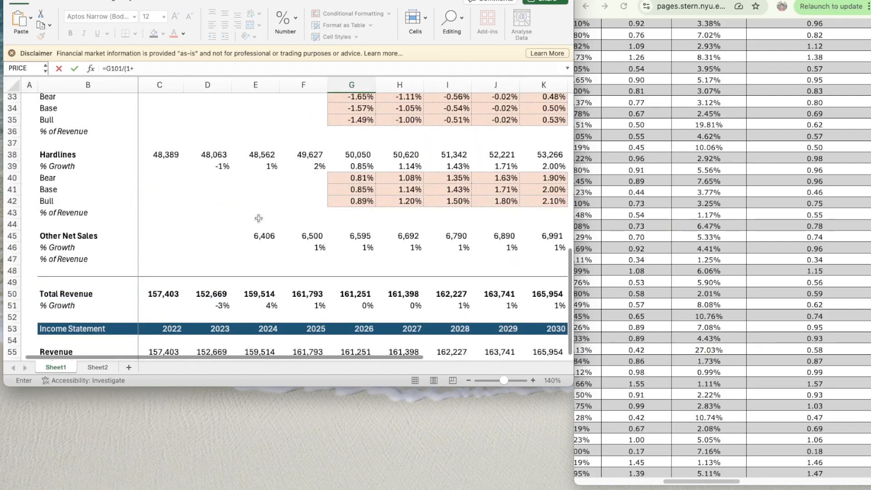
left_click(155, 197)
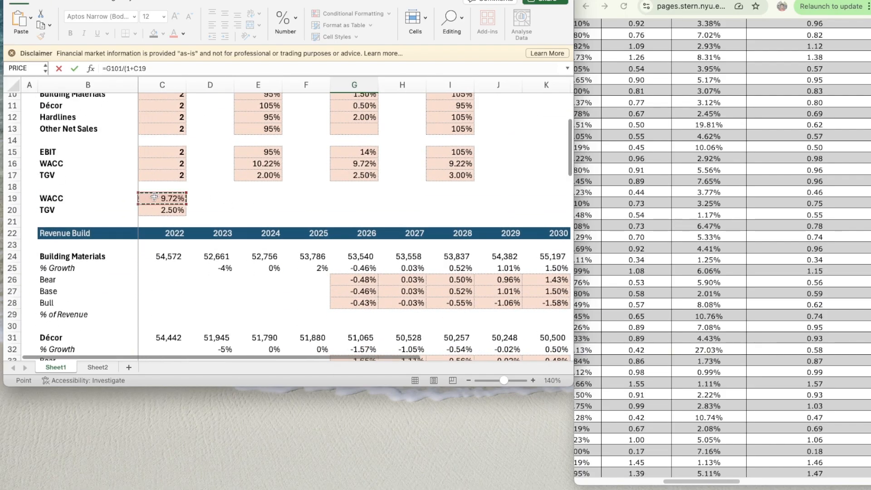
left_click(131, 68)
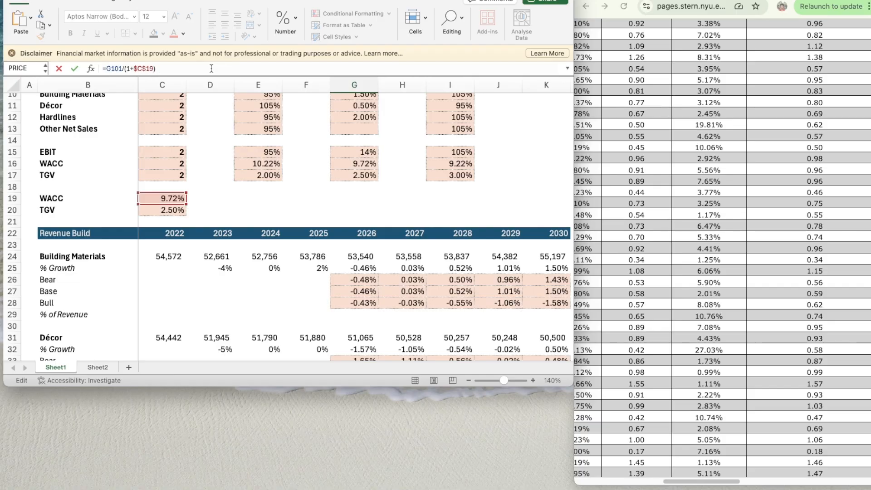
scroll(366, 214, "down", 15)
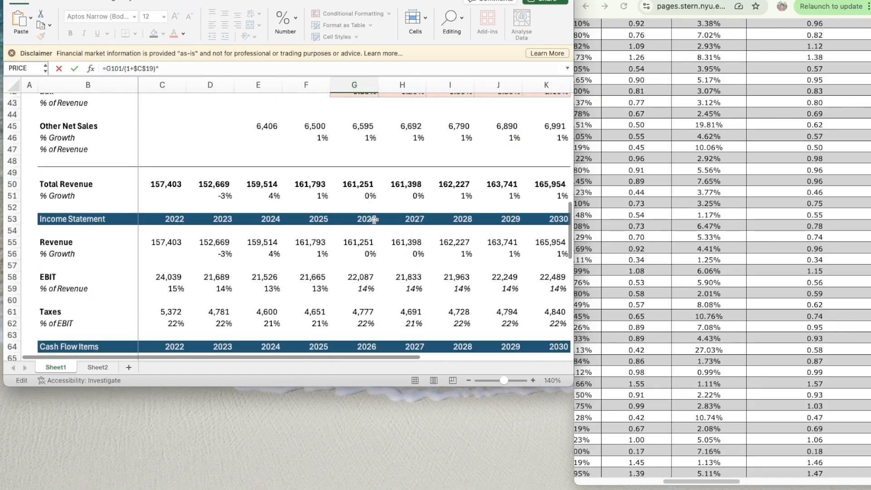
left_click(359, 281)
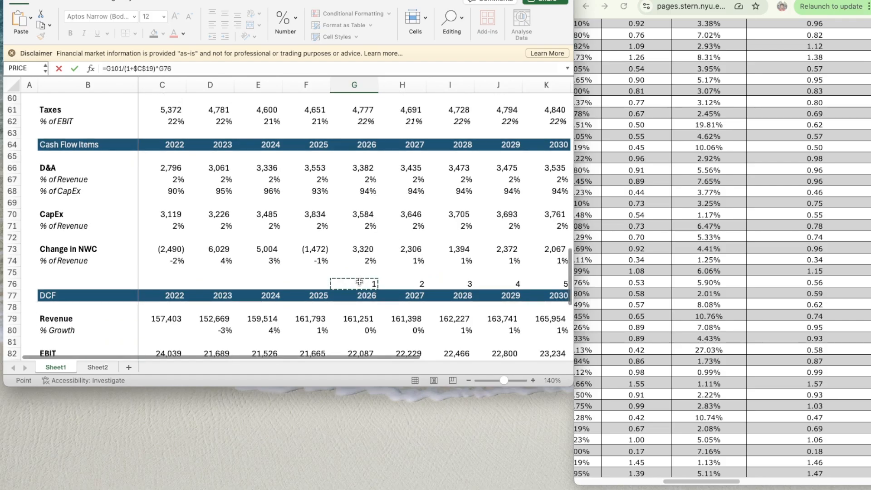
scroll(358, 282, "down", 5)
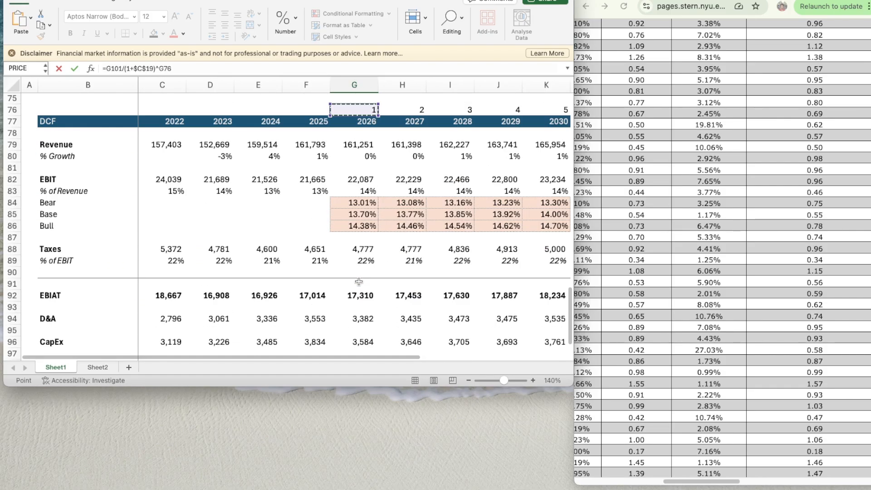
key("Return")
- Copy the formatting of the 2026 Unlevered Free Cash Flow in G101 onto the PV of UFCF in G102
scroll(359, 280, "down", 2)
left_click(357, 256)
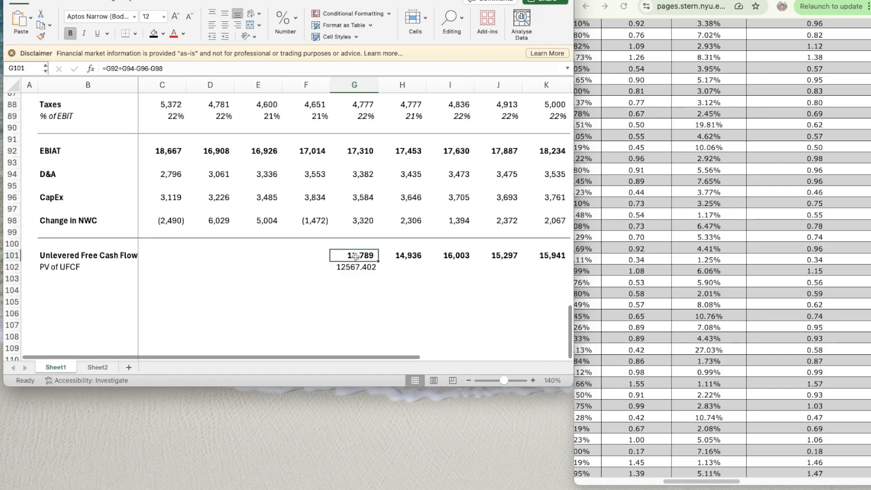
key("shift+super+c")
key("Down")
key("shift+super+v")
- Copy the PV of UFCF formula in G102 across to K102 for the years 2027 to 2030
key("super+c")
key("shift+Right")
key("shift+Right")
key("shift+Right")
key("shift+Right")
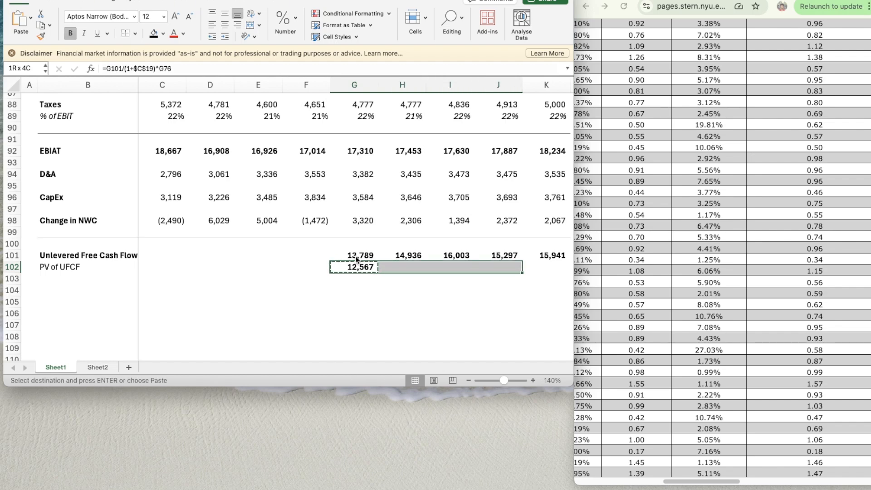
key("super+v")
- Label B104, two rows below PV of UFCF, as Terminal Value in bold
key("Down")
key("Down")
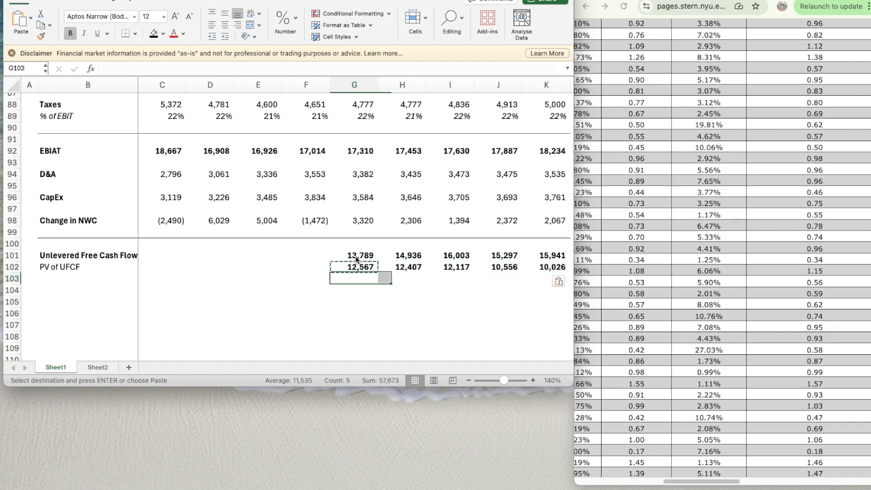
key("Left")
key("Left")
key("Left")
key("Left")
key("Left")
key("Left")
key("Right")
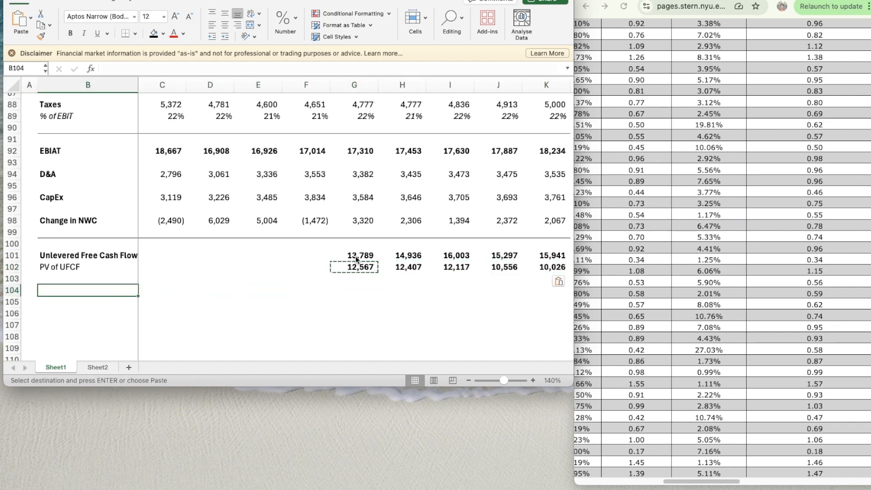
type("Terminal Value")
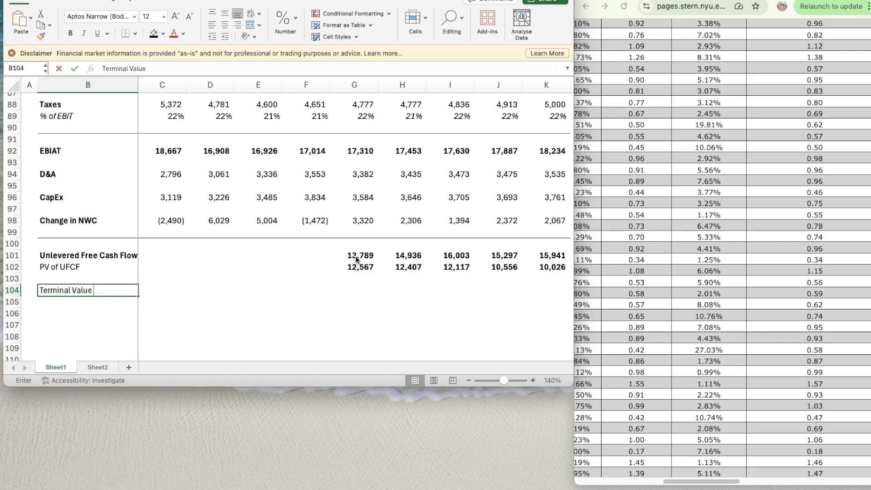
key("Return")
key("Up")
key("super+b")
- Remove the bold formatting from the PV of UFCF values in G102:K102
key("Right")
key("Right")
key("Right")
key("Right")
key("Right")
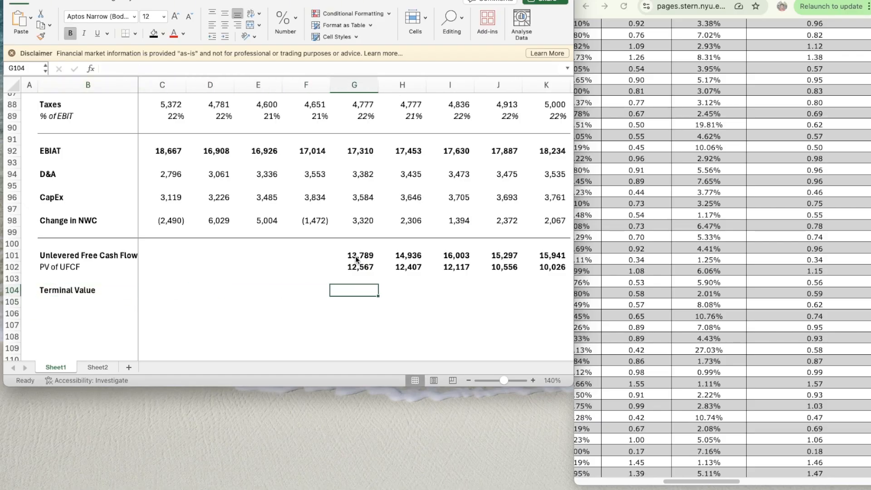
key("Right")
key("Right")
key("Right")
key("Left")
key("Up")
key("Left")
key("Up")
key("Left")
key("shift+Right")
key("shift+Right")
key("shift+Right")
key("shift+Right")
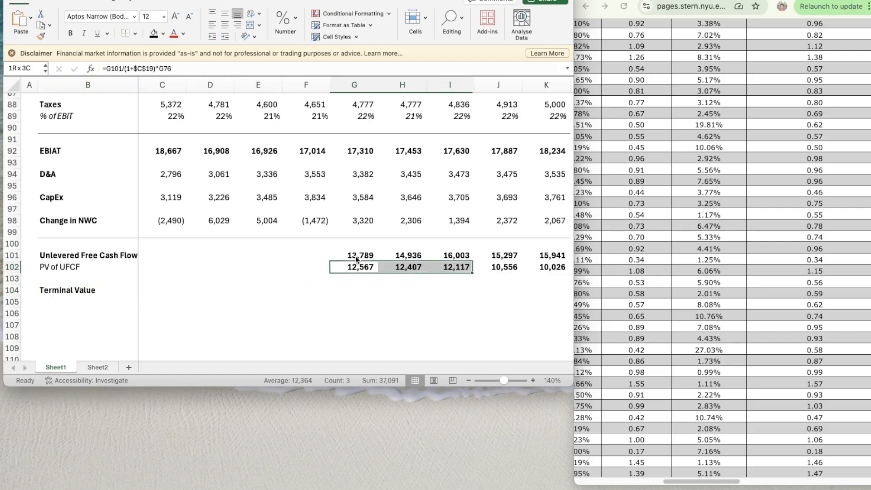
- Calculate the 2030 Terminal Value in K104 with the formula =K101*(1+C19)/(C19-C20)
key("Down")
key("Down")
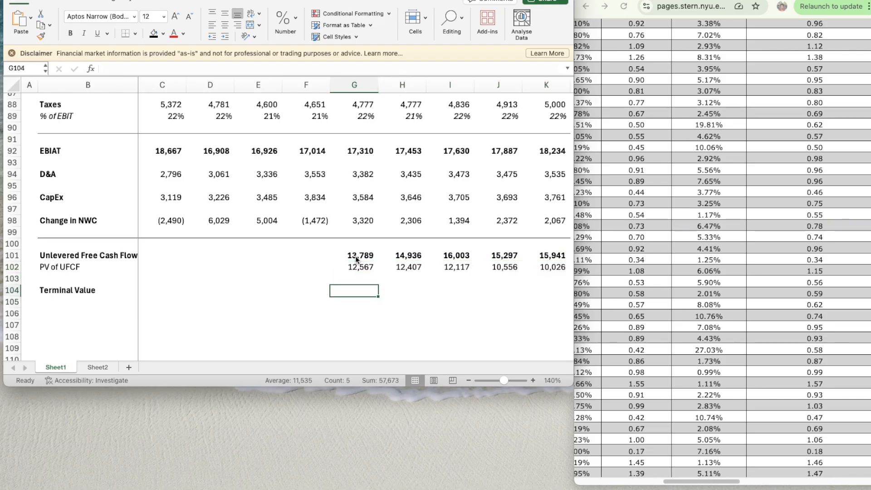
key("Right")
key("Right")
key("Right")
key("Right")
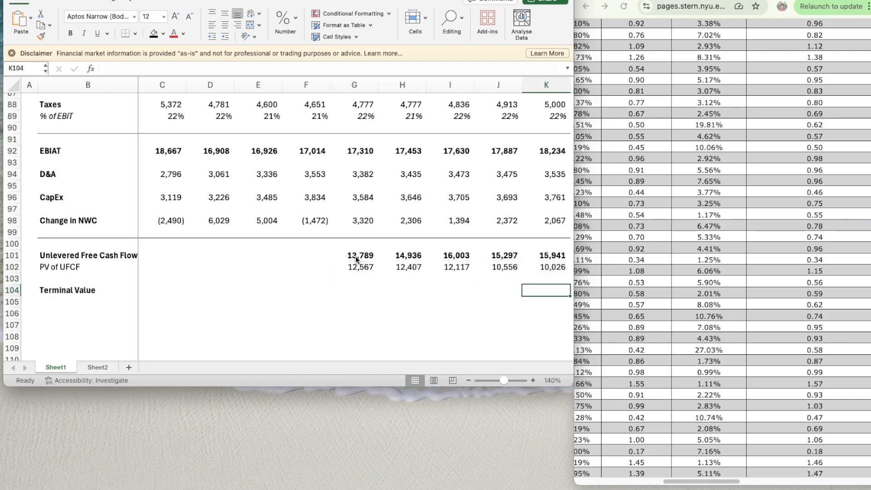
type("=")
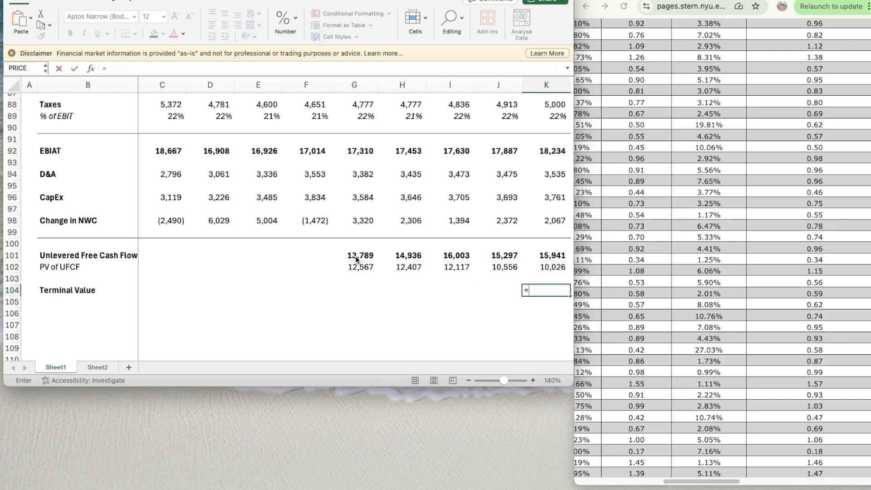
key("Up")
key("Up")
key("Up")
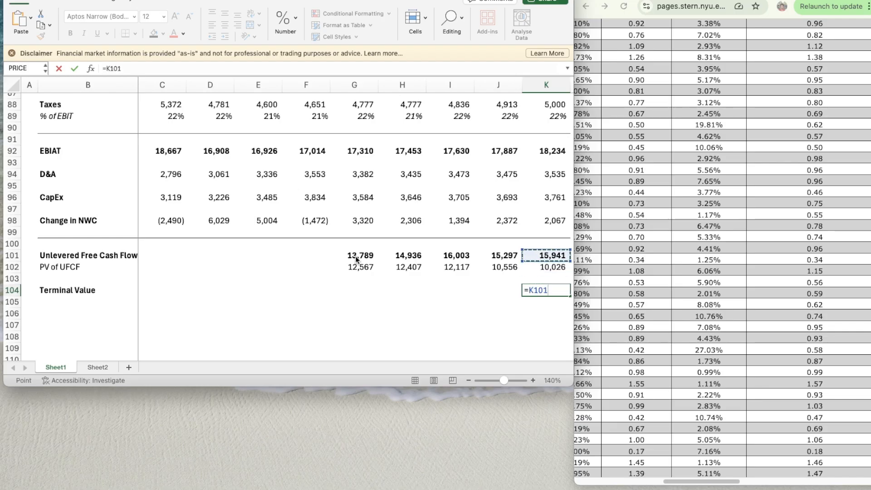
type("*")
scroll(271, 252, "up", 10)
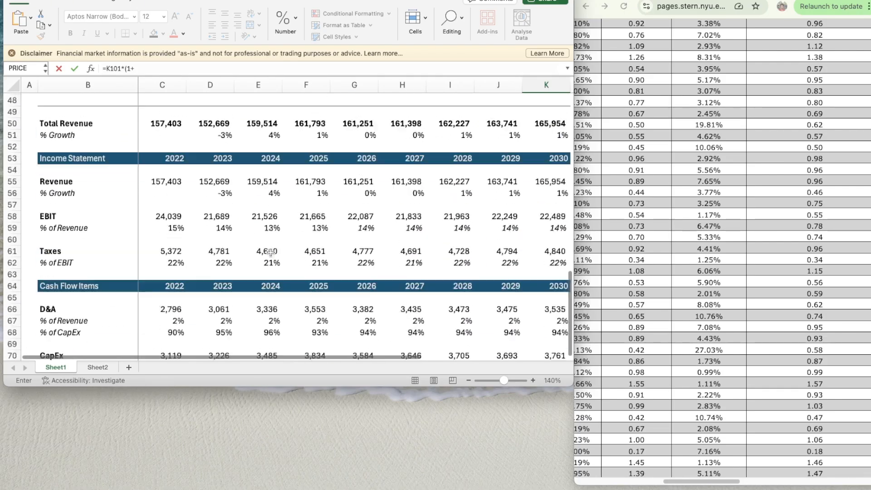
scroll(271, 252, "up", 12)
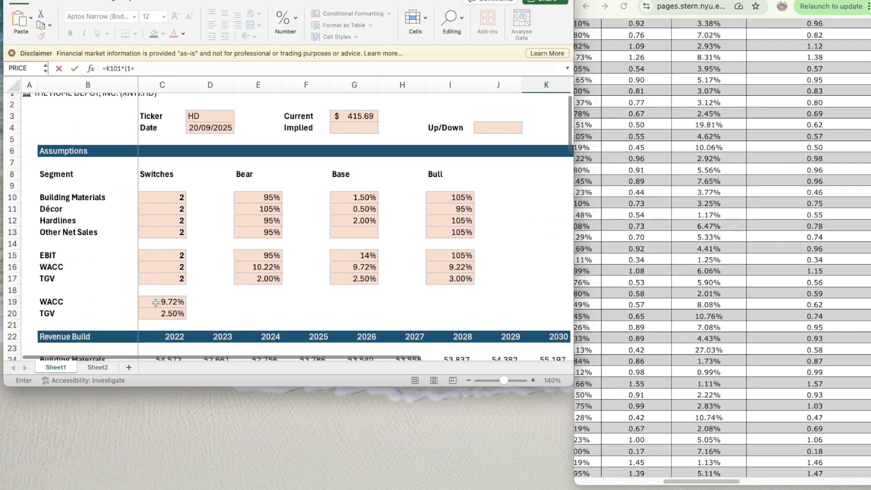
left_click(155, 302)
left_click(161, 68)
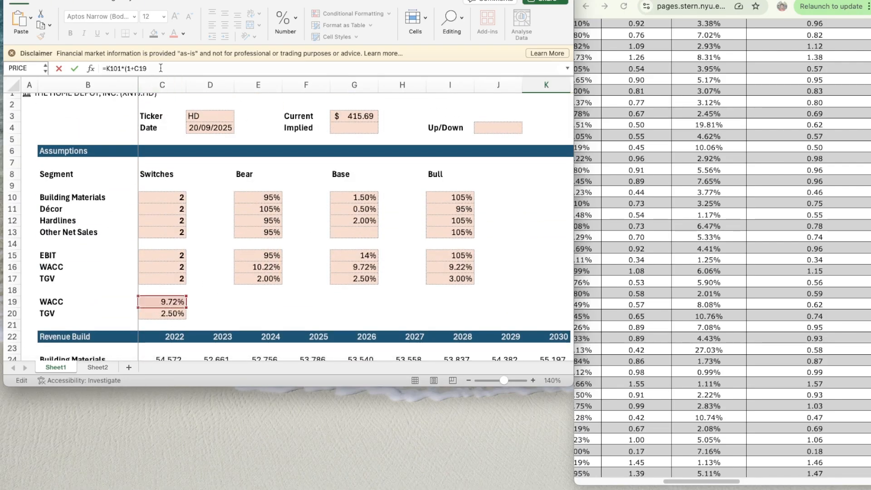
type(")/(")
left_click(152, 296)
type("-")
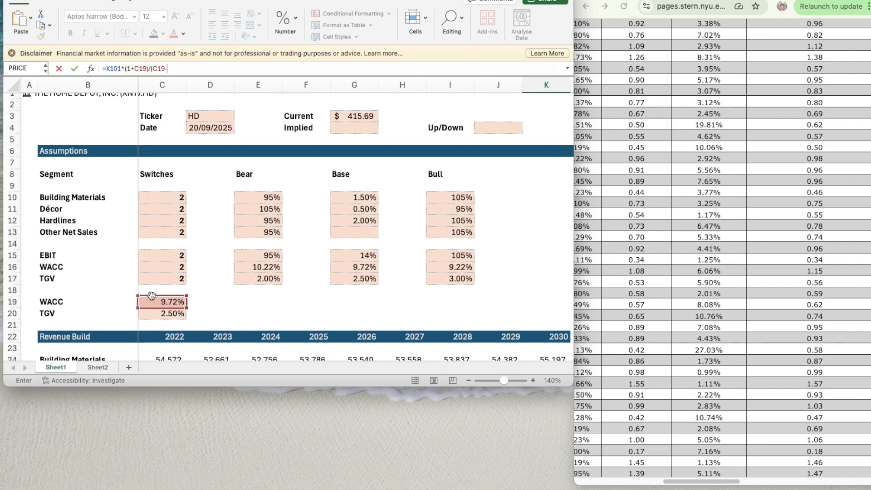
left_click(158, 315)
type(")")
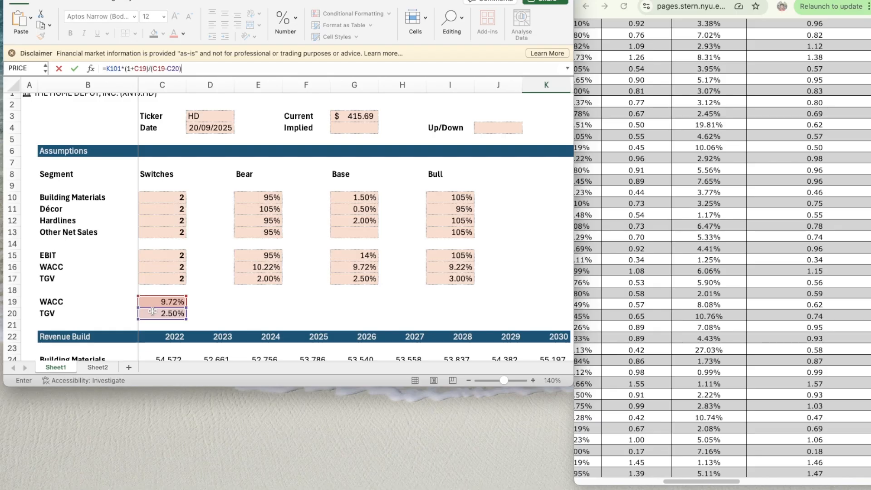
key("Return")
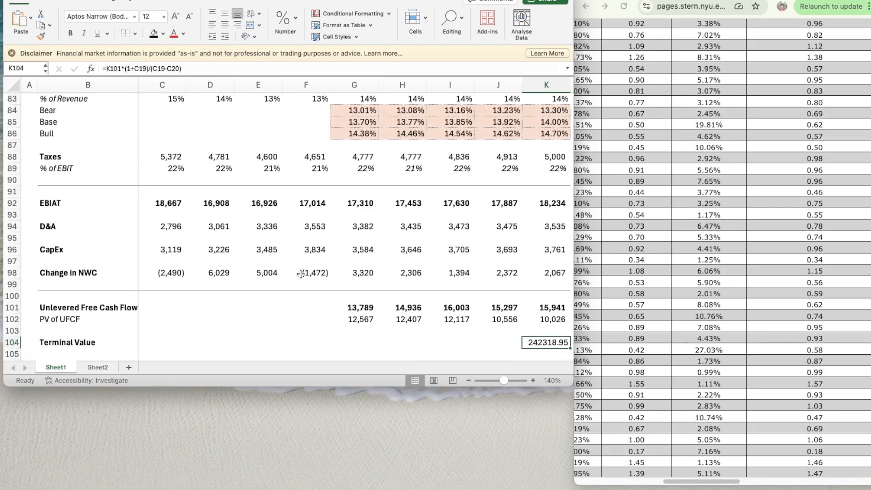
- Copy the formatting of the 2030 Unlevered Free Cash Flow in K101 onto the Terminal Value in K104
scroll(308, 274, "up", 3)
scroll(363, 276, "down", 6)
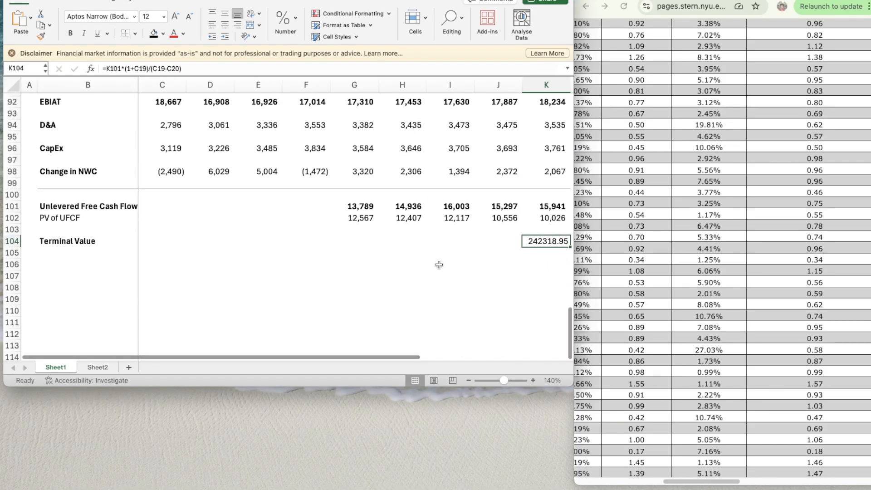
left_click(541, 207)
key("super+shift+c")
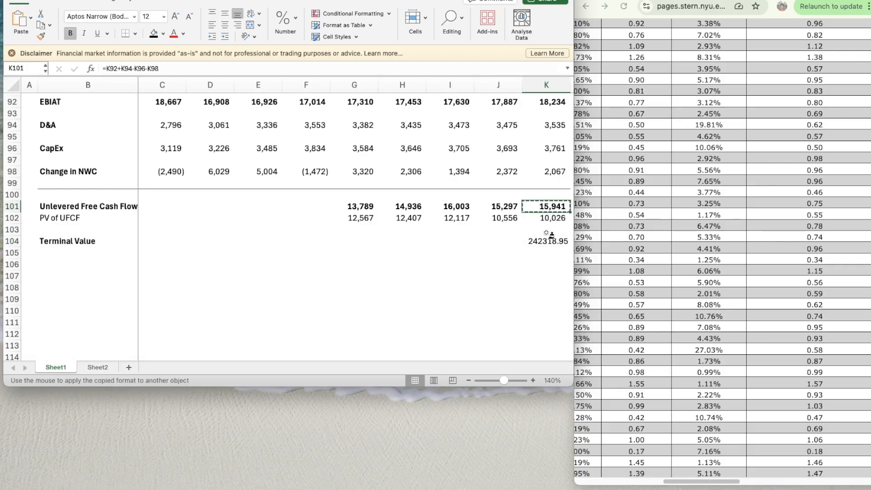
left_click(542, 241)
- Label B105, directly below Terminal Value, as PV of Terminal Value
left_click(119, 242)
left_click(97, 252)
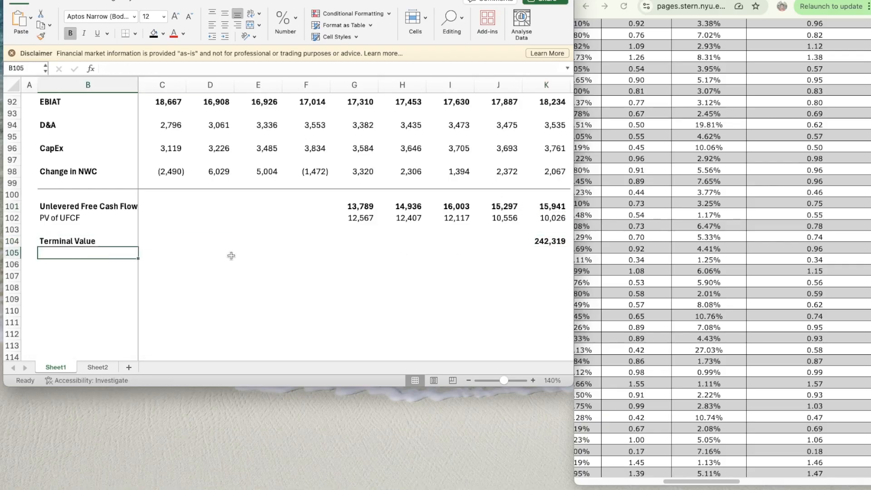
type("Pv")
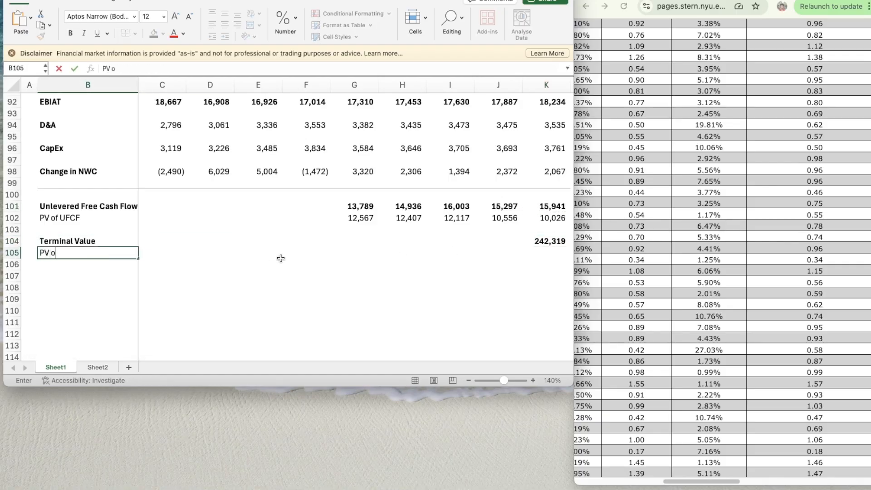
type(" of Termin")
key("Return")
- Discount the Terminal Value to present value in K105 with the formula =K104/(1+C19)^K76
key("Up")
key("Right")
key("Right")
key("Right")
key("Right")
key("Right")
key("Right")
key("Right")
key("Right")
key("Right")
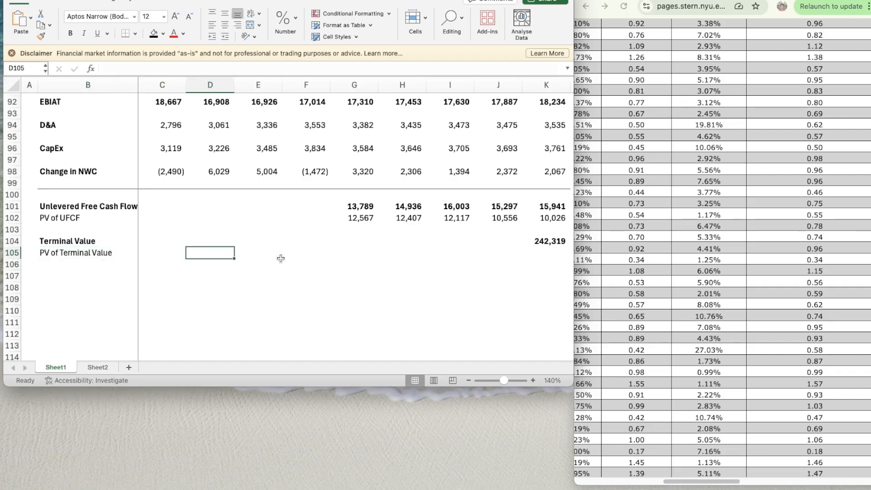
type("=")
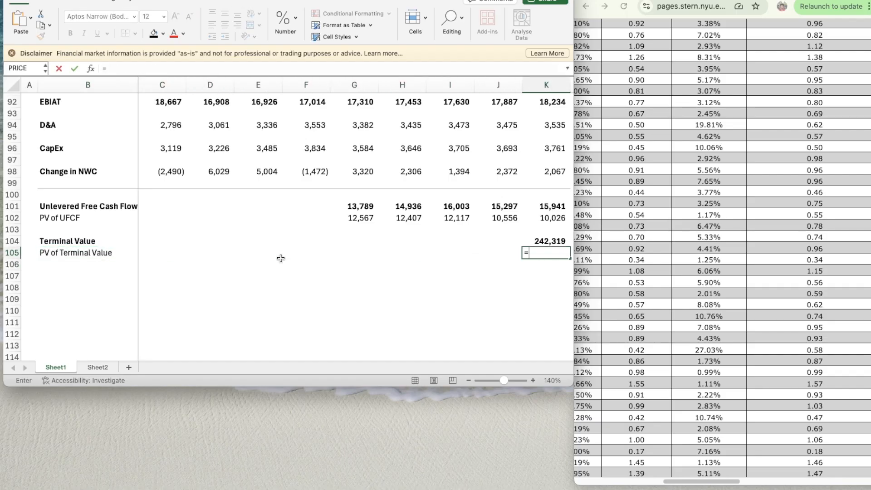
key("Up")
type("/")
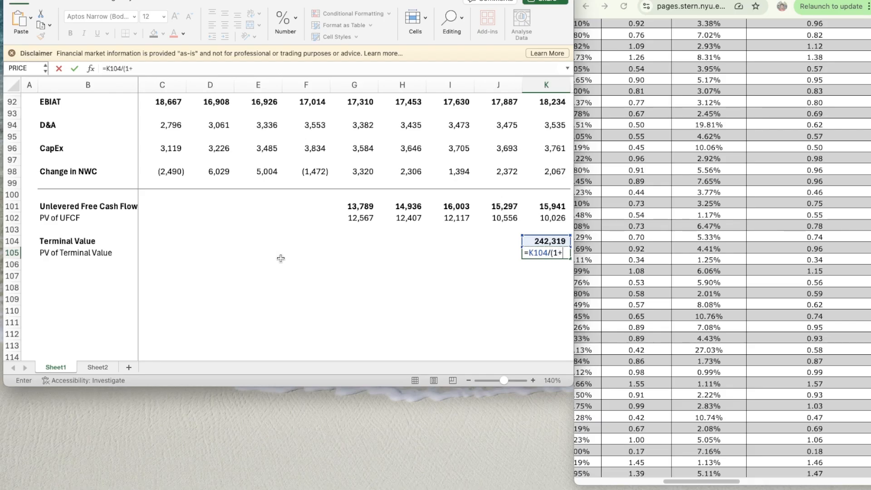
scroll(281, 258, "up", 15)
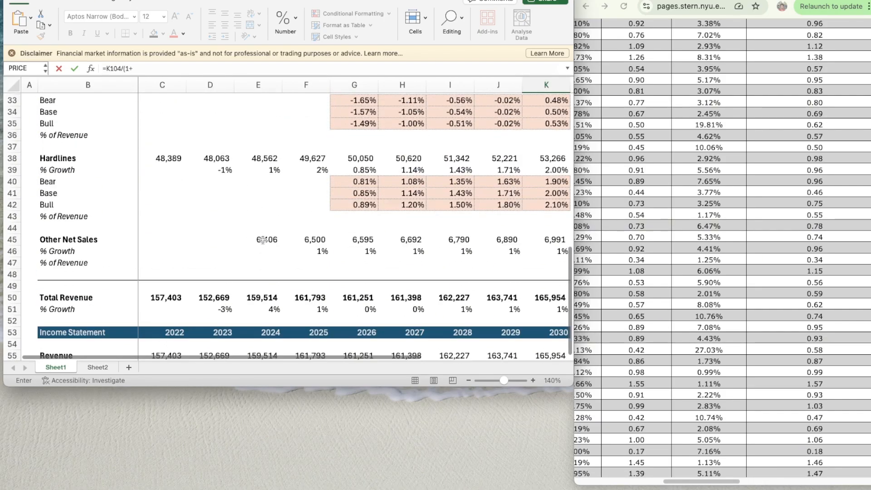
type("(1+")
scroll(260, 233, "up", 3)
left_click(162, 222)
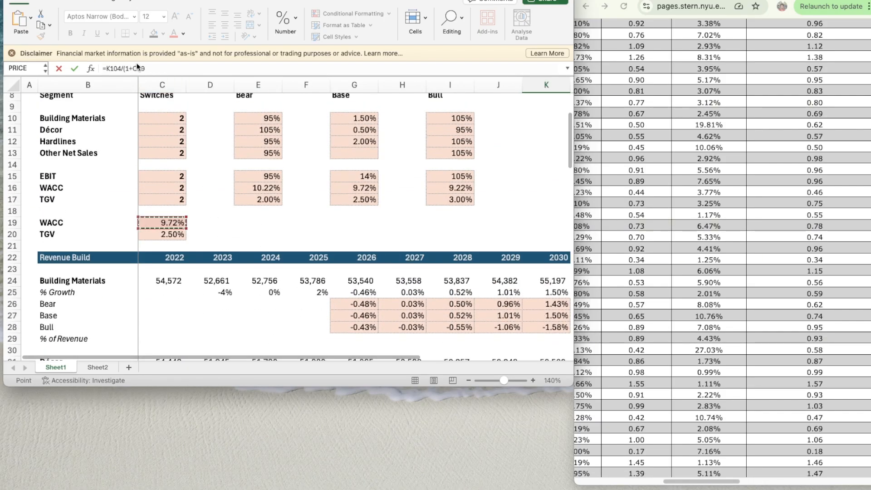
left_click(155, 67)
type(")")
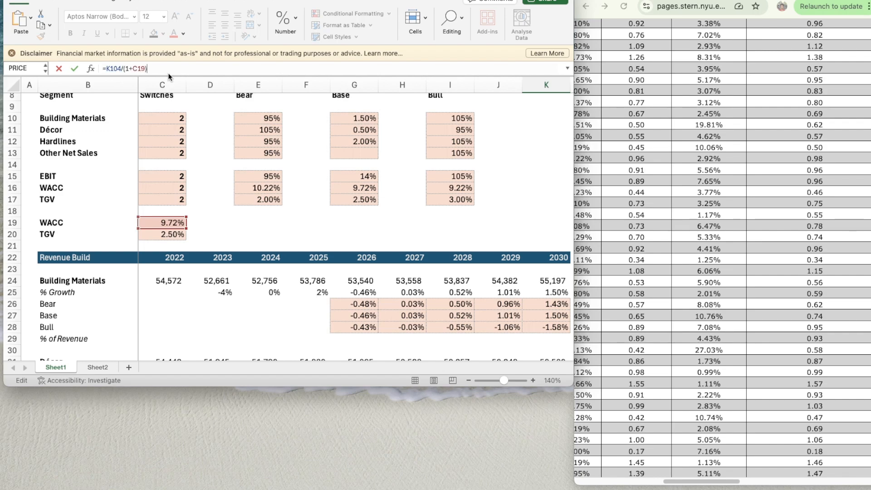
type("^")
scroll(327, 249, "down", 5)
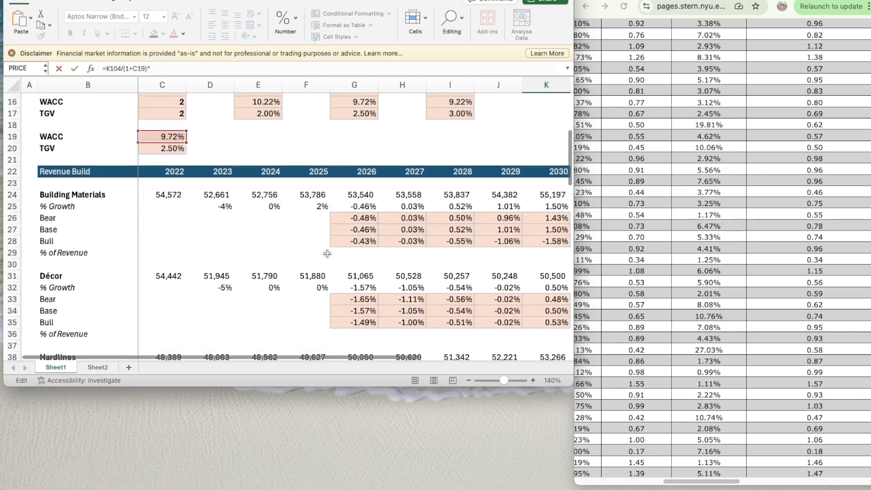
scroll(329, 255, "down", 8)
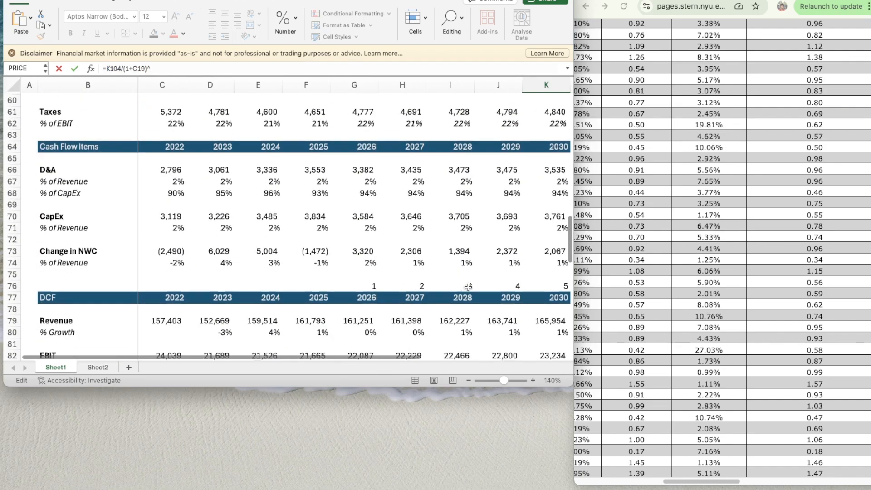
left_click(549, 198)
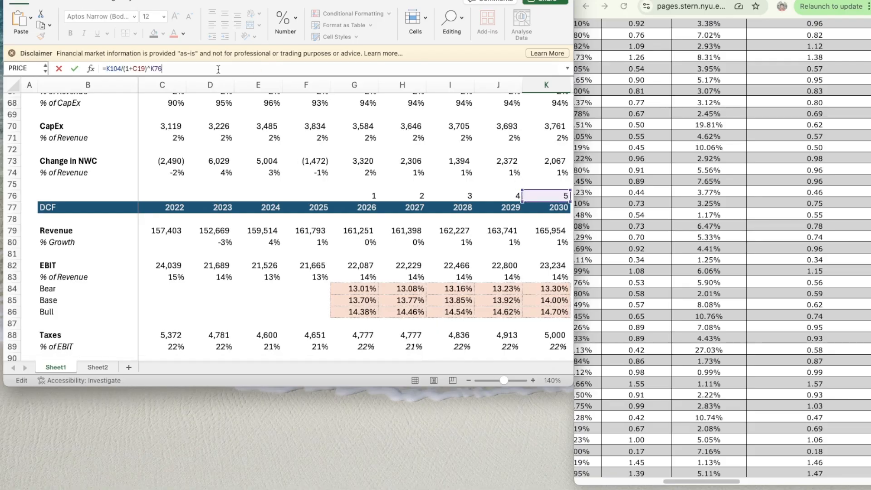
key("Return")
- Copy the formatting of the Terminal Value in K104 onto the PV of Terminal Value in K105
scroll(292, 187, "down", 2)
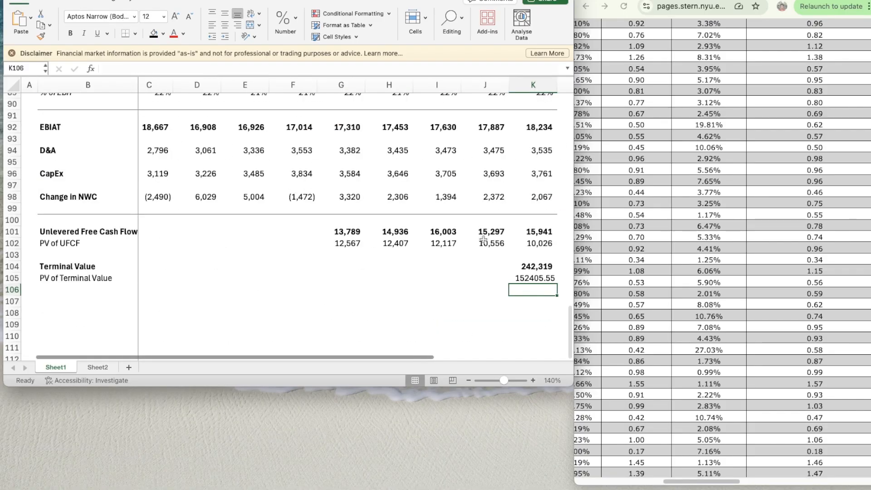
left_click(537, 266)
key("super+shift+c")
key("Down")
key("super+shift+v")
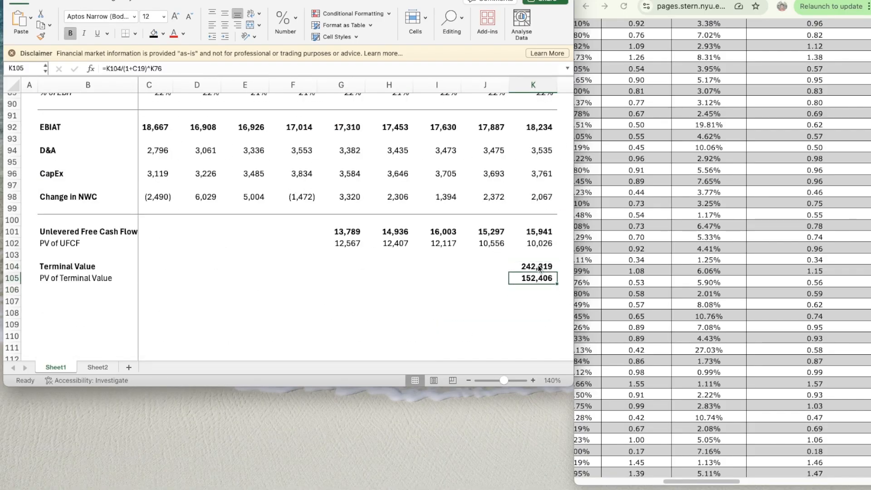
- Label B107, two rows below PV of Terminal Value, as Enterprise Value
key("Down")
key("Down")
scroll(188, 329, "down", 4)
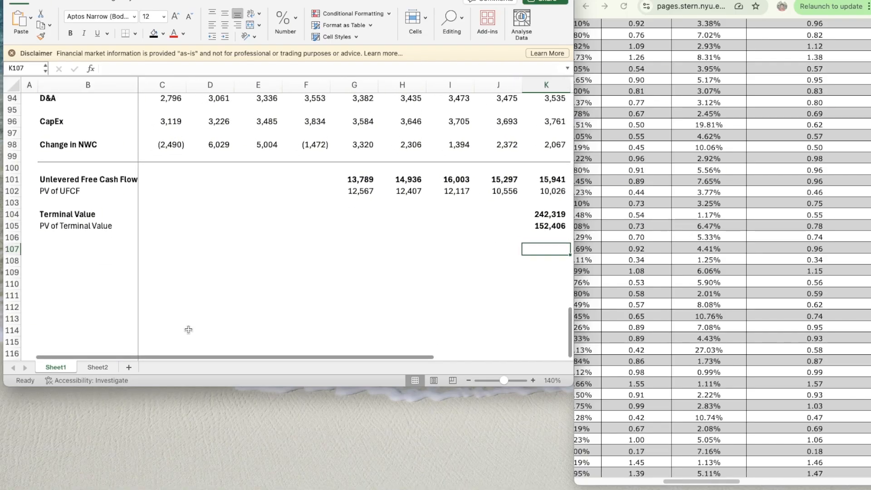
left_click(54, 250)
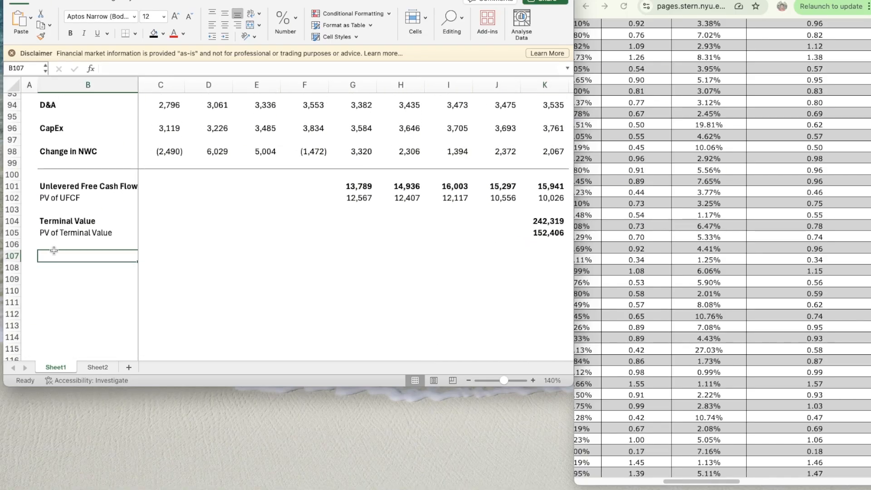
type("Ent")
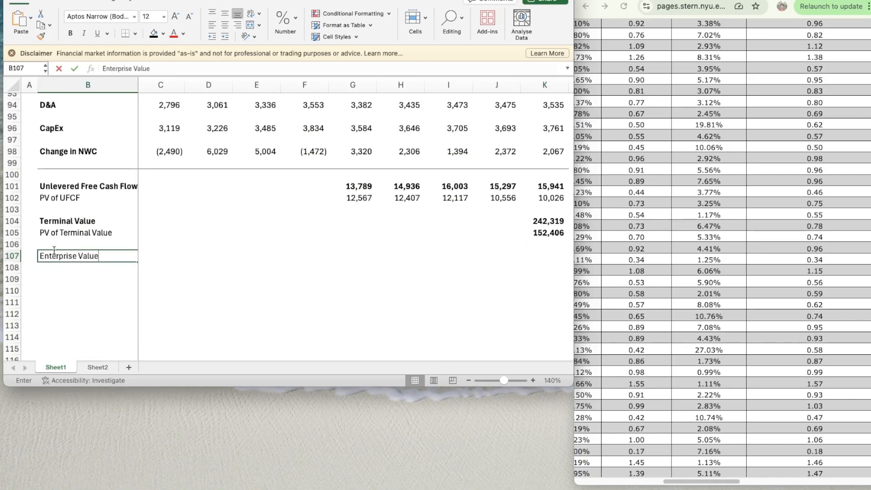
type("erprise Value")
key("Return")
left_click(54, 250)
key("super+v")
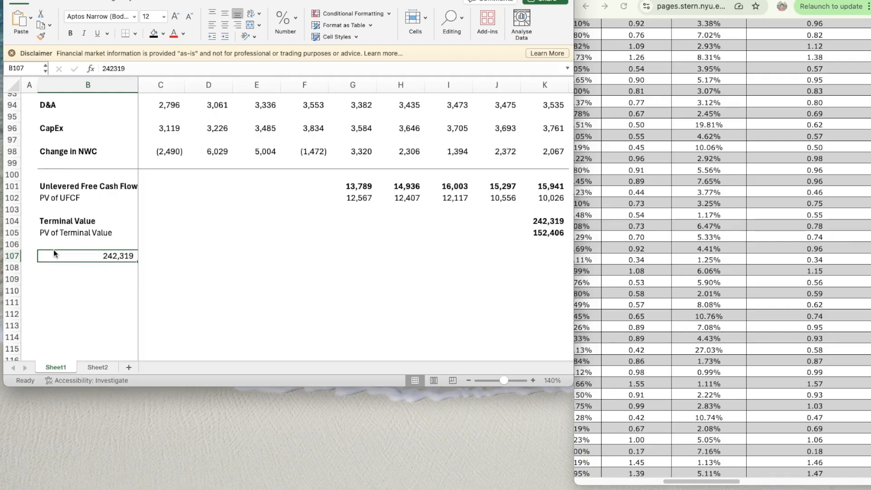
key("super+b")
key("super+z")
key("super+z")
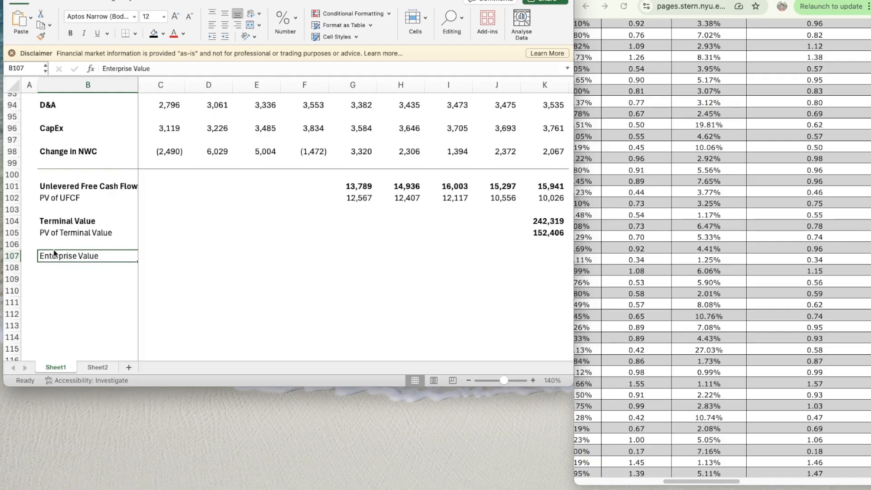
- Make the Enterprise Value label in B107 bold
key("super+b")
- Calculate the Enterprise Value in K107 with the formula =SUM(K105,G102:K102) and make the result bold
key("Right")
key("Right")
key("Right")
key("Right")
key("Right")
key("Right")
key("Right")
key("Right")
key("Right")
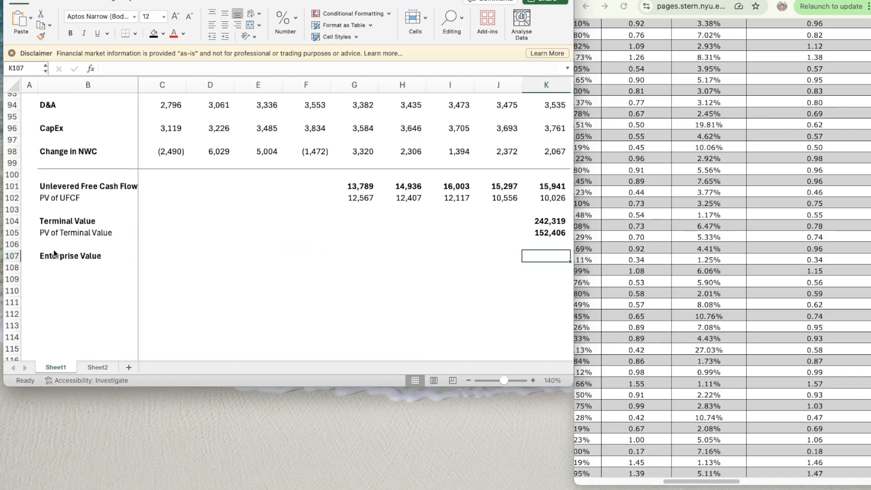
type("=")
key("Up")
key("Up")
key("Down")
key("Down")
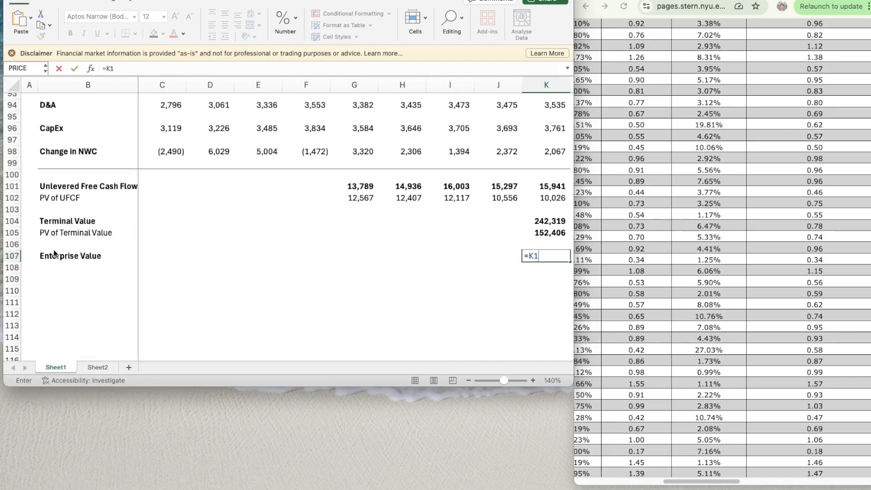
type("SUM(")
key("Up")
key("Up")
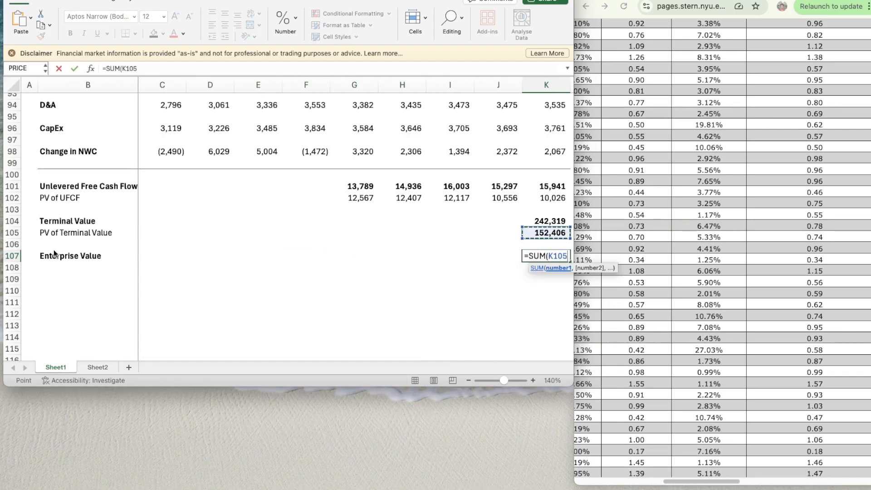
type(",")
key("Up")
key("Up")
key("Up")
key("Up")
key("Up")
key("Up")
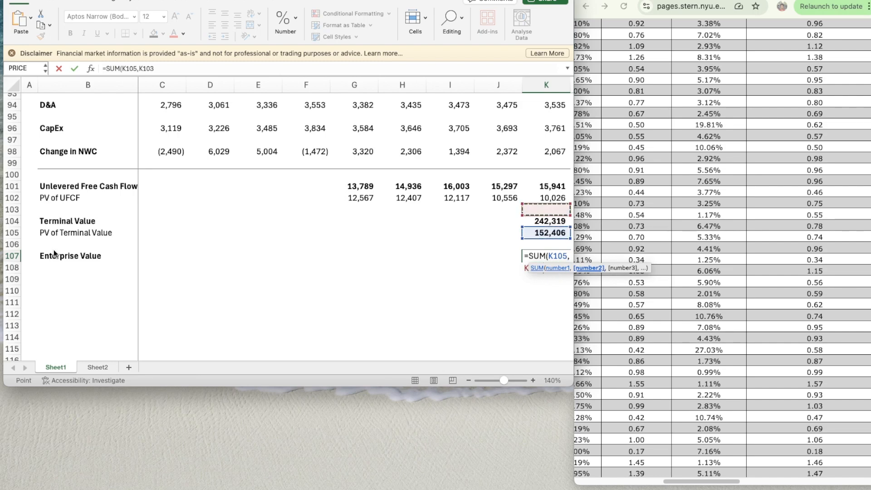
key("Down")
key("shift+Left")
key("shift+Left")
key("shift+Left")
key("shift+Left")
key("shift+Left")
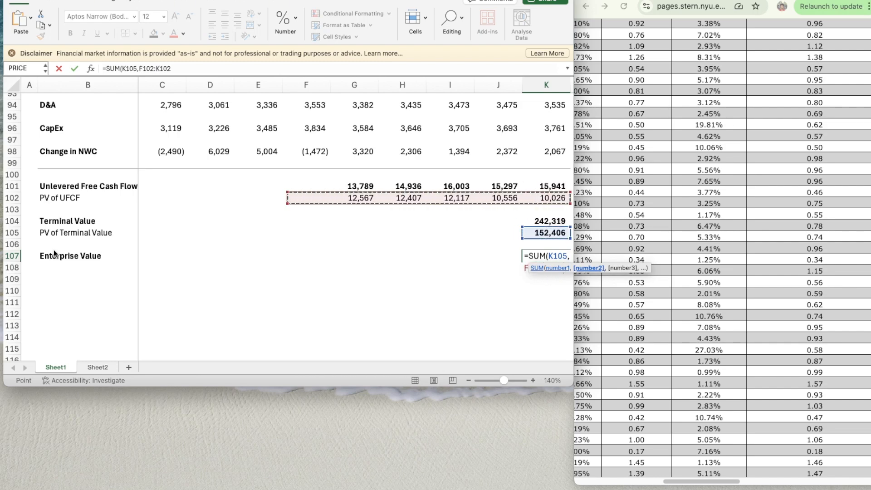
key("shift+Right")
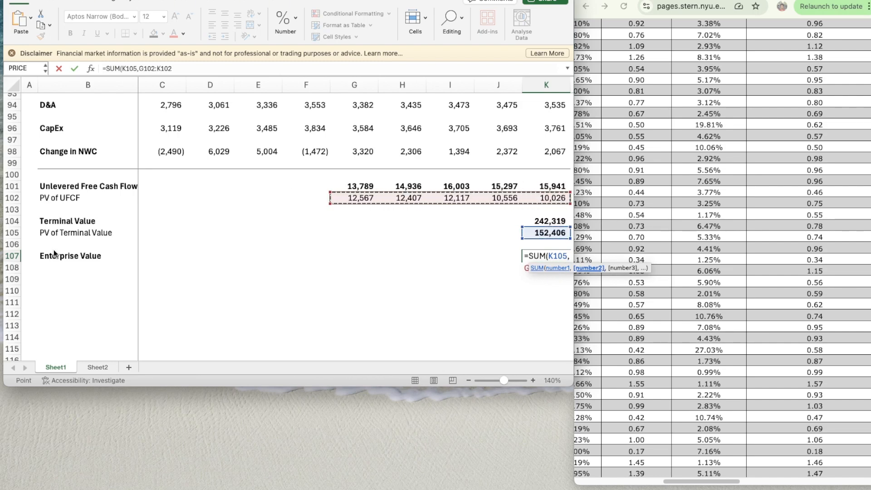
type(")")
key("ctrl+Return")
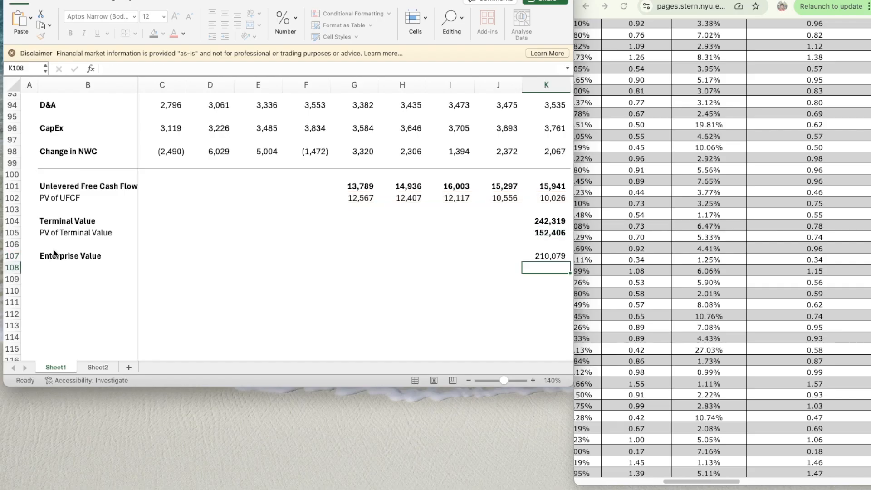
key("Down")
key("Down")
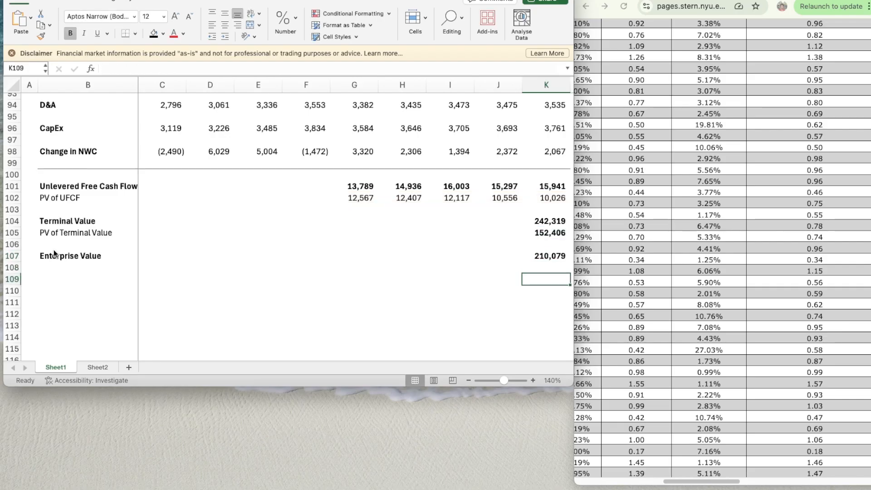
- Label the two rows below Enterprise Value as (+) Cash in B108 and (-) Debt in B109
key("Left")
key("Left")
key("Left")
key("Left")
key("Left")
key("Left")
key("Left")
key("Left")
key("Left")
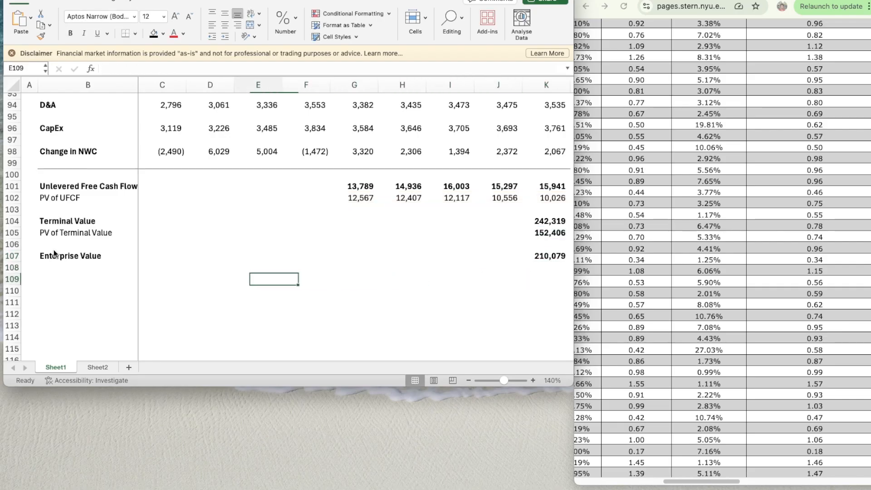
key("Up")
type("(")
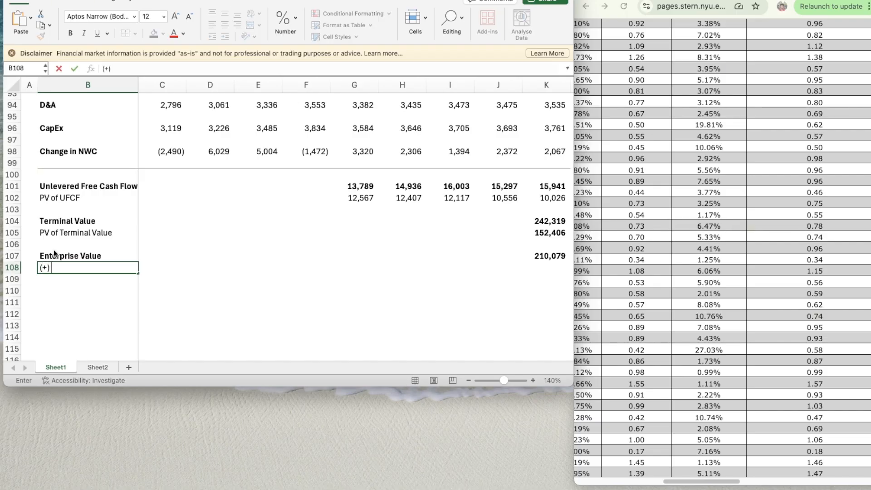
type("+) Cash")
key("Return")
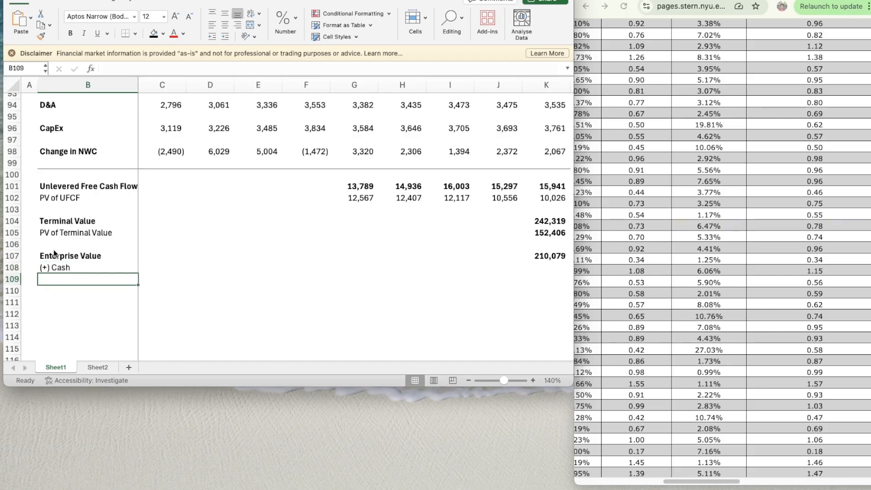
type("(-) Debt")
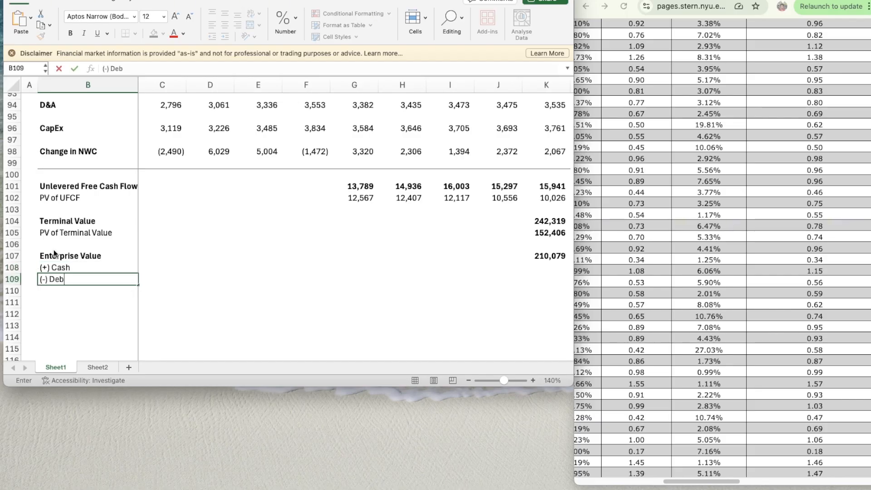
key("Return")
- Select the Cash cell K108, then switch to the browser and locate the consolidated balance sheet in Home Depot's Fiscal Q2 2025 Form 10-Q
key("Up")
key("Up")
key("Up")
key("Right")
key("Down")
key("Right")
key("Right")
key("Right")
key("Right")
key("Right")
key("Right")
key("Right")
key("Right")
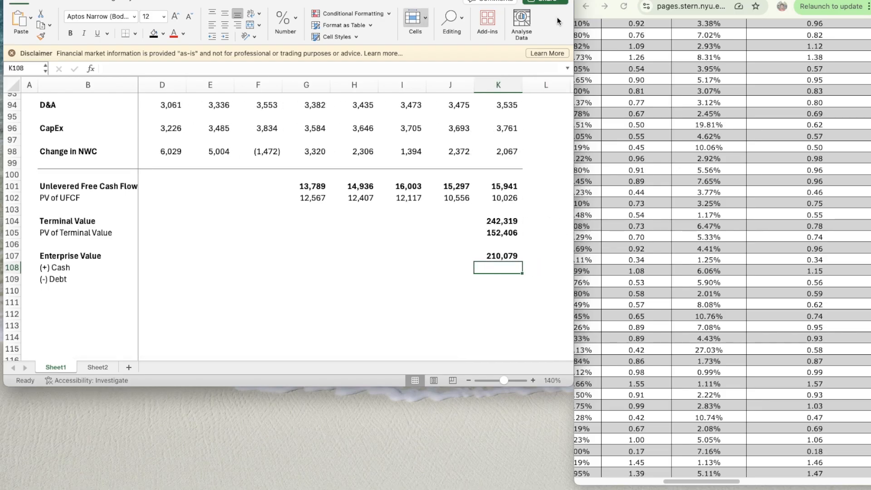
left_click(662, 0)
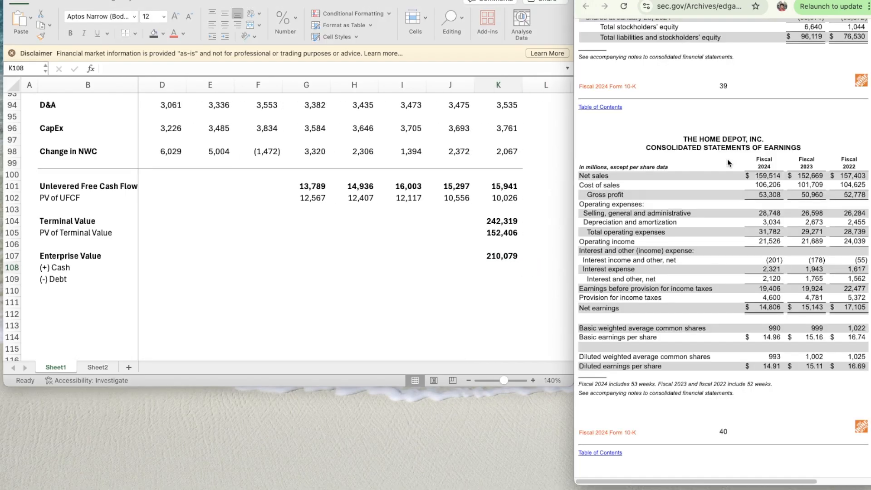
left_click(730, 1)
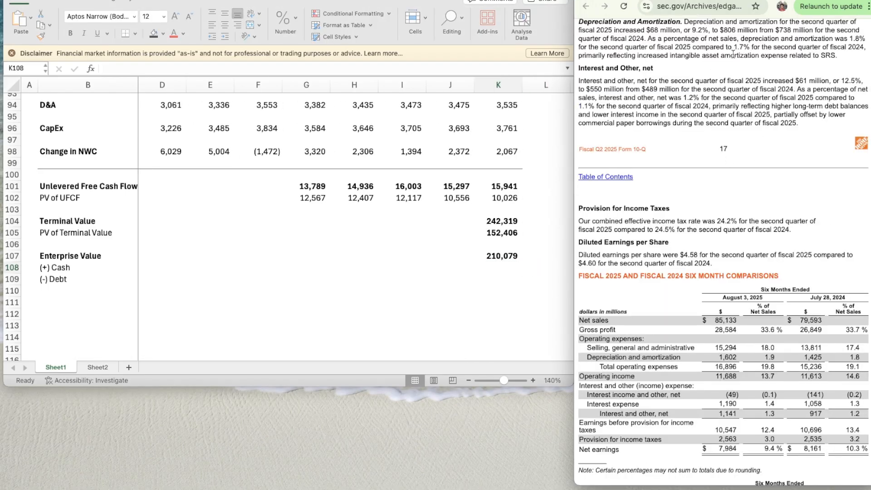
scroll(755, 245, "up", 20)
scroll(755, 246, "up", 20)
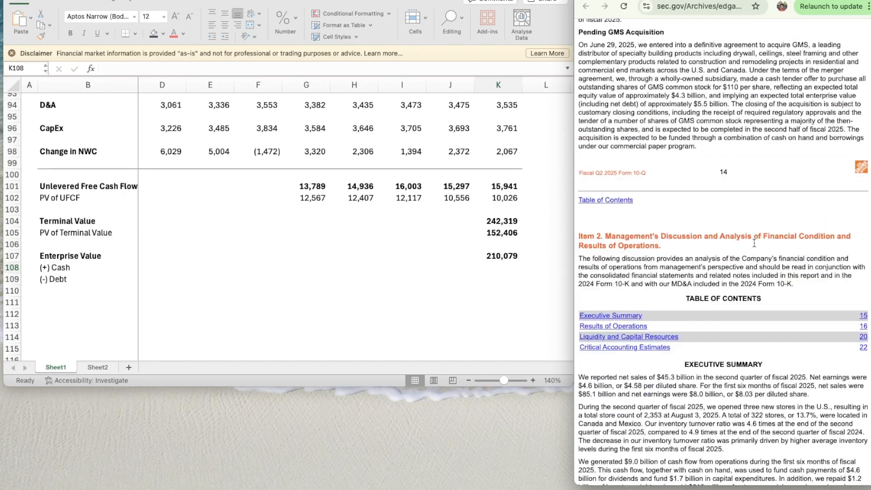
scroll(755, 244, "up", 20)
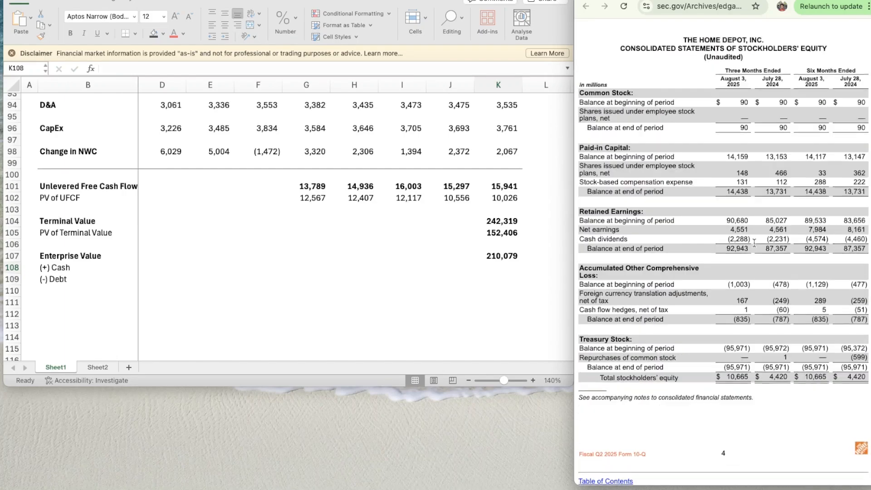
scroll(754, 243, "down", 10)
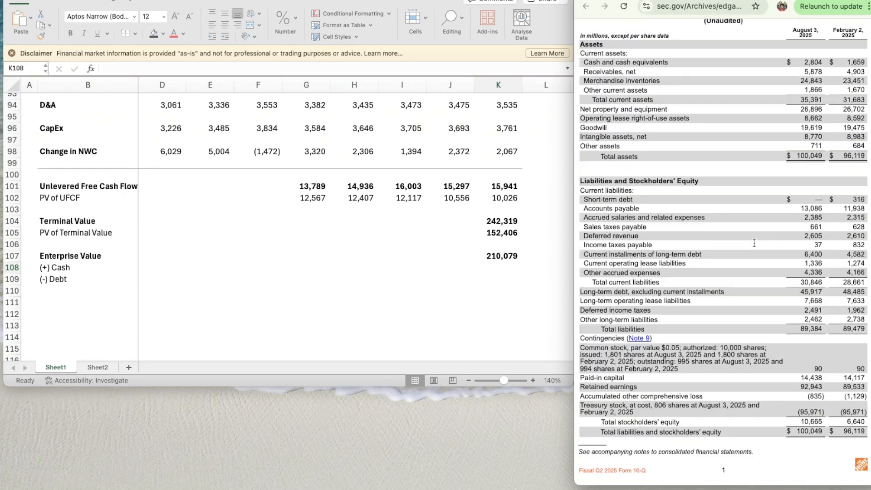
scroll(726, 200, "up", 3)
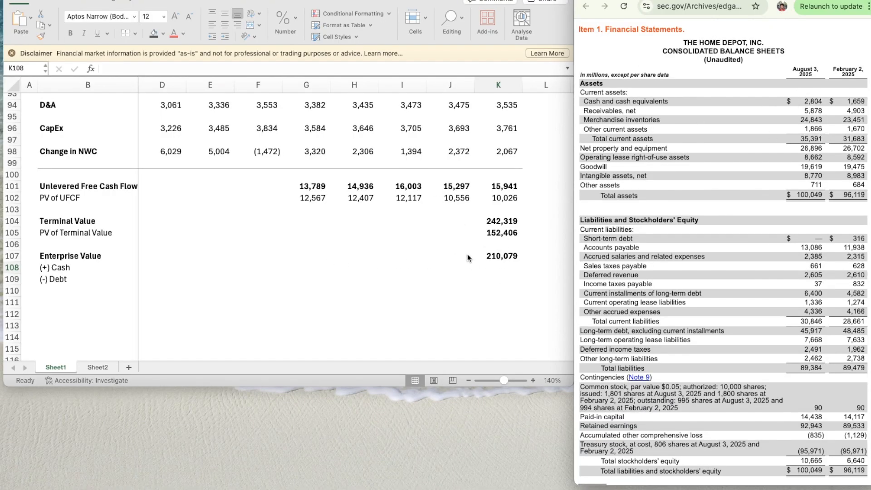
- Enter 2804 as Cash in K108 and copy the formatting of the Enterprise Value in K107 onto it
left_click(498, 267)
type("2804")
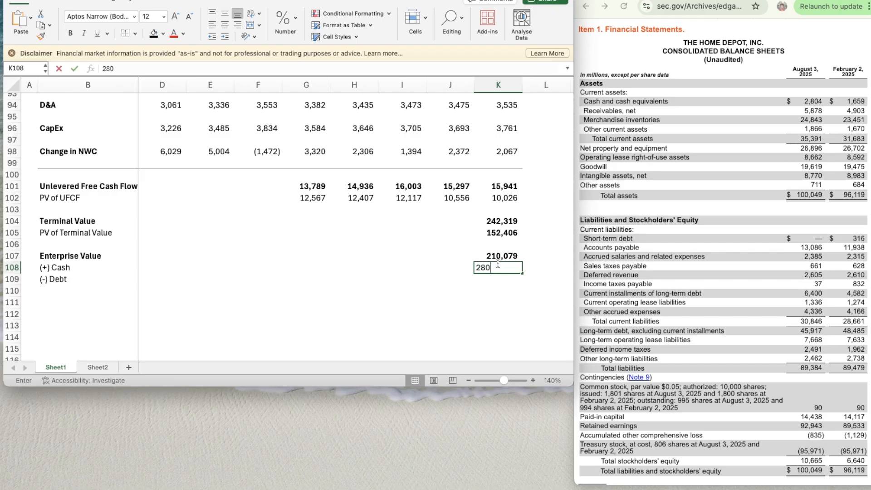
key("Return")
key("Up")
key("Up")
key("super+shift+c")
left_click(498, 267)
key("Return")
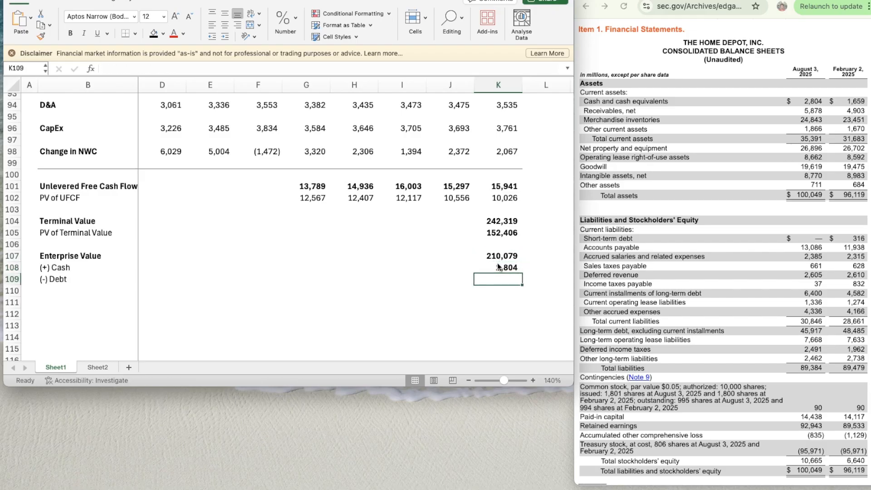
- Link Debt in K109 to the WACC sheet with =Sheet2!C12 and copy the Cash cell's formatting onto it
type("=")
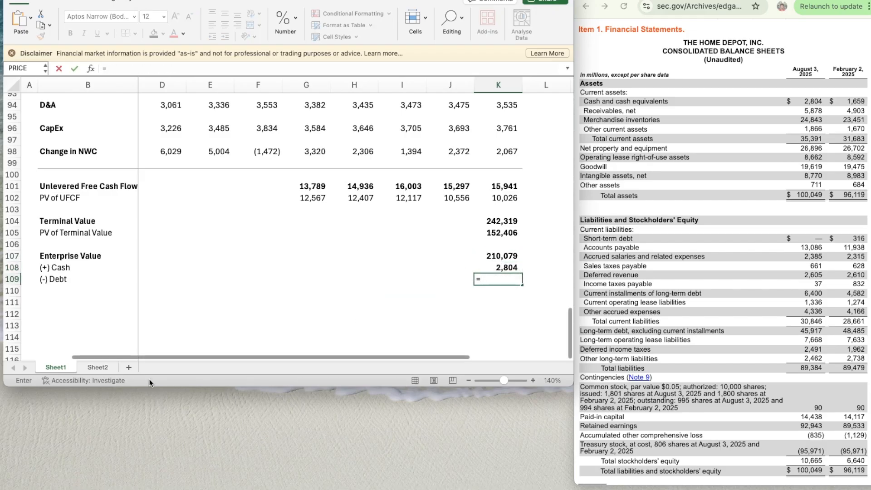
left_click(100, 368)
left_click(152, 220)
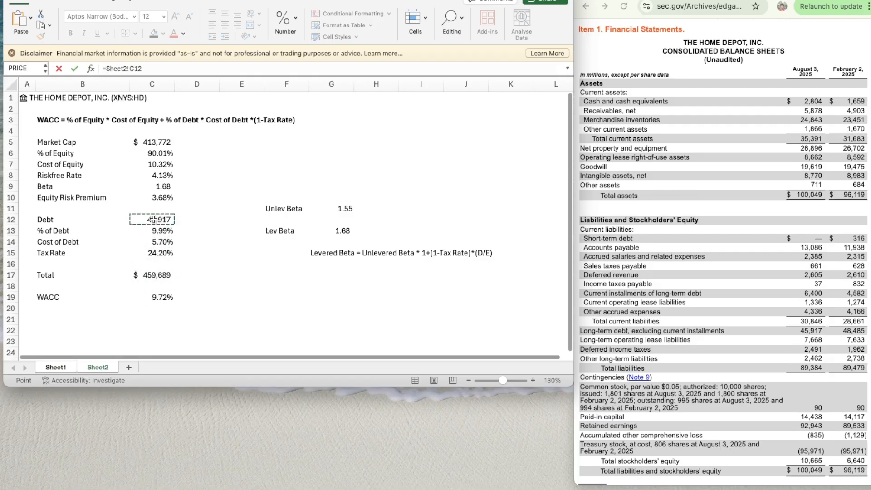
key("Return")
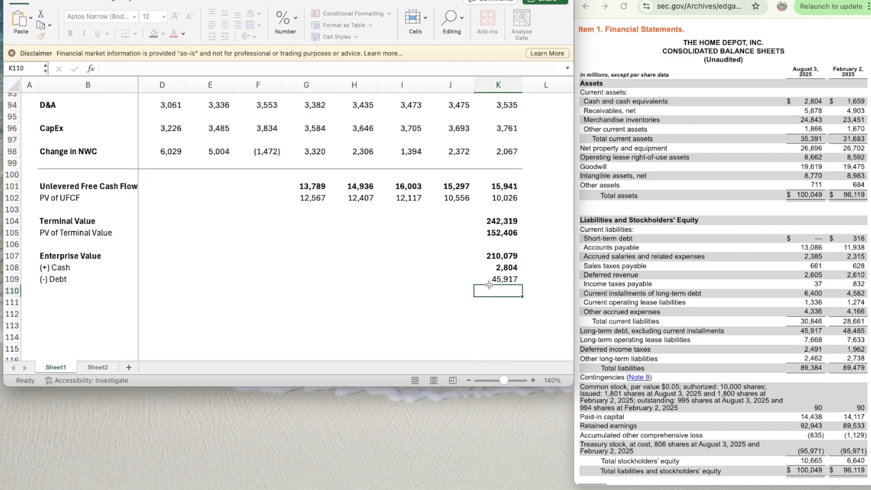
left_click(496, 268)
left_click(40, 36)
left_click(498, 279)
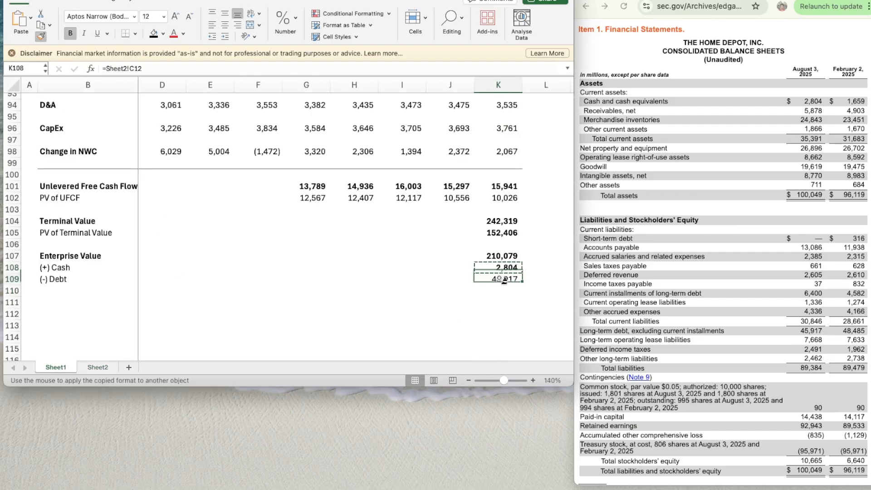
- Label B111, two rows below (-) Debt, as Equity Value in bold
scroll(356, 282, "down", 3)
left_click(95, 227)
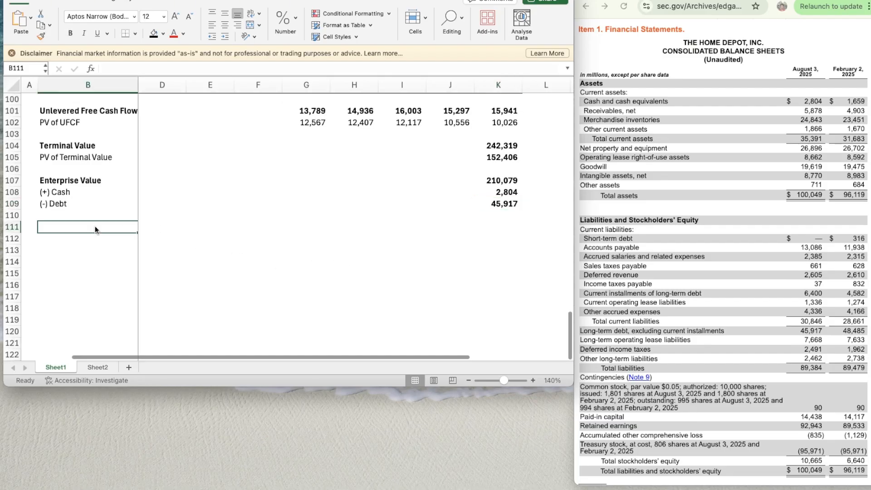
type("Equity V")
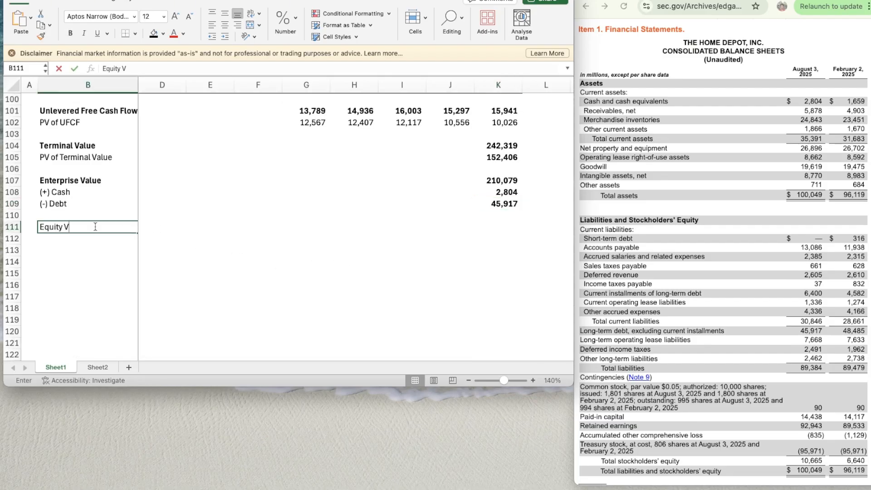
type("alue")
key("Return")
left_click(95, 227)
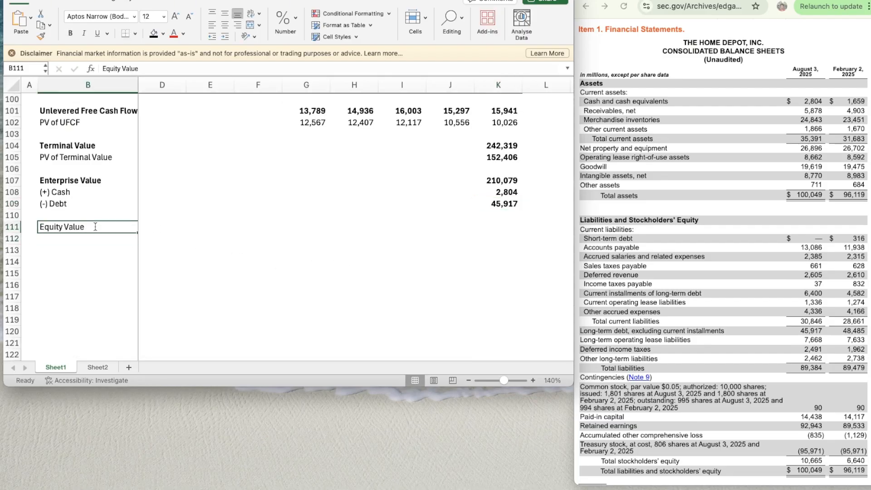
key("super+b")
- Calculate the Equity Value in K111 with the formula =K107+K108-K109 and make the result bold
key("Right")
key("Right")
key("Right")
key("Right")
key("Right")
key("Right")
key("Right")
key("Right")
key("Right")
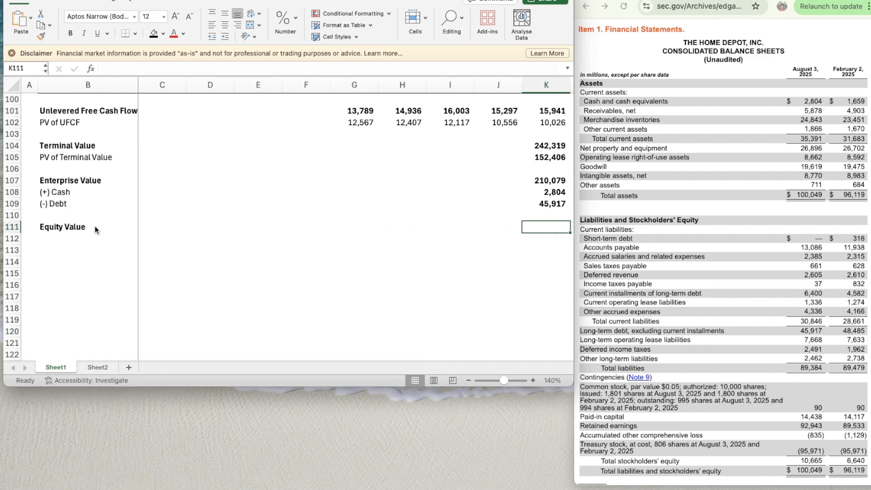
type("=")
key("Up")
key("Up")
key("Up")
key("Up")
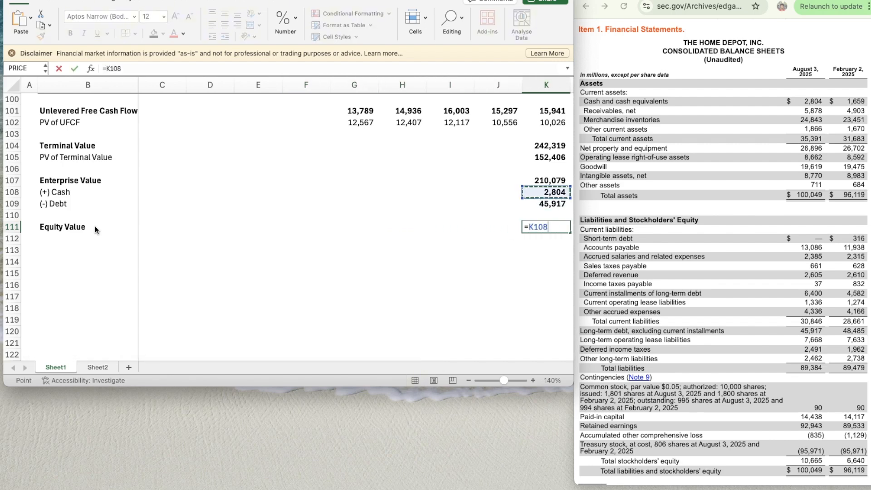
type("+")
key("Up")
key("Up")
key("Up")
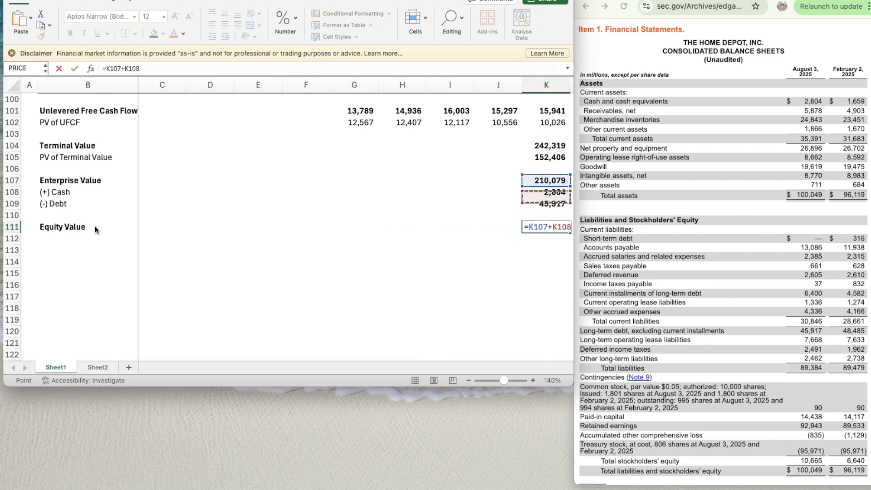
type("-")
key("Up")
key("Up")
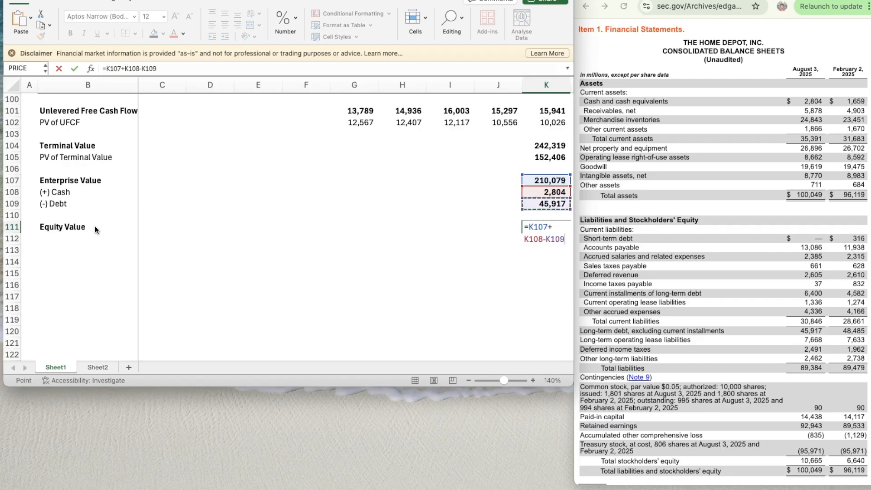
key("Return")
key("Up")
key("Down")
key("Down")
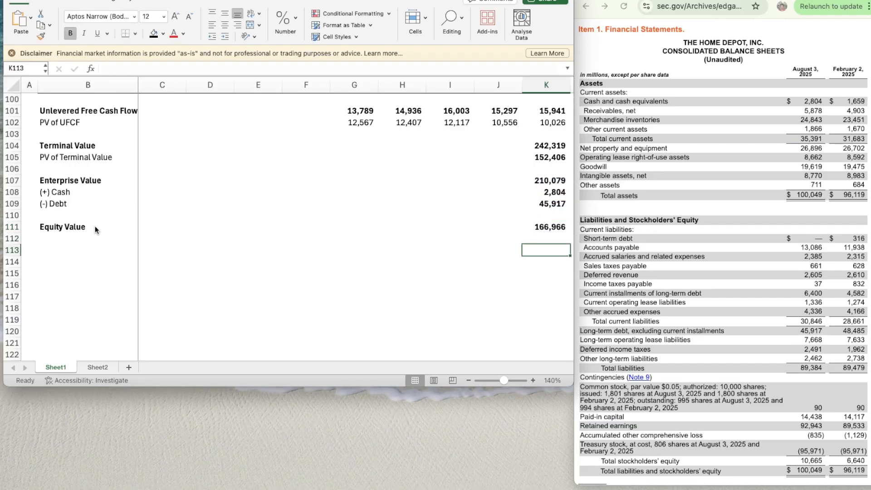
- Label B112, directly below Equity Value, as Diluted Shares Outstanding in bold
key("Left")
key("Left")
key("Left")
key("Left")
key("Left")
key("Left")
key("Left")
key("Left")
key("Left")
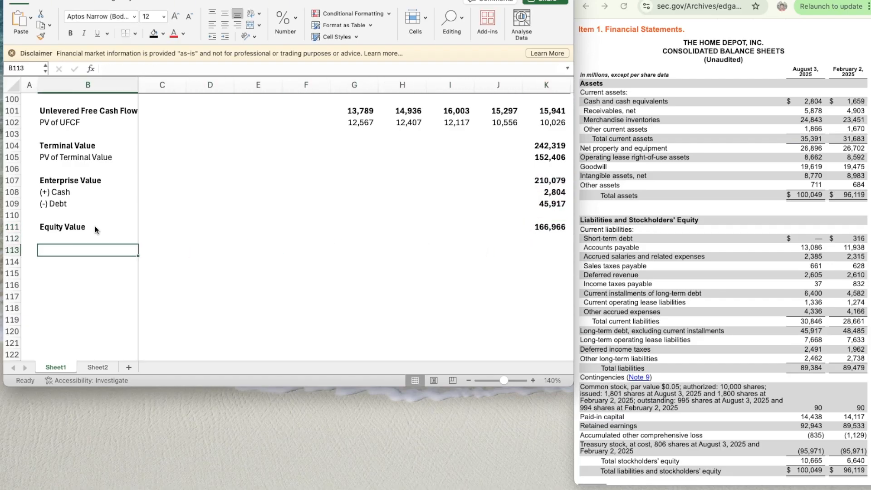
key("Up")
type("Diluted Sh")
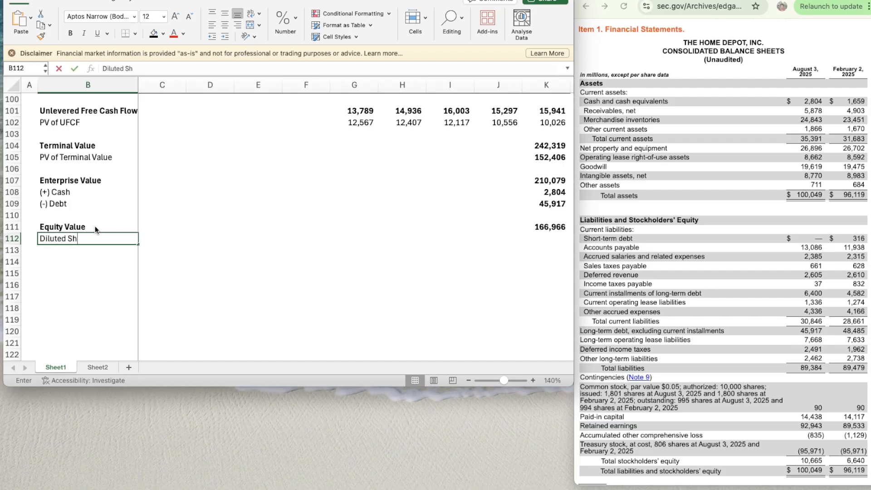
type("ares Outstanding")
key("Return")
key("Up")
key("super+b")
- Label B113 as Implied Share Price in bold
key("Down")
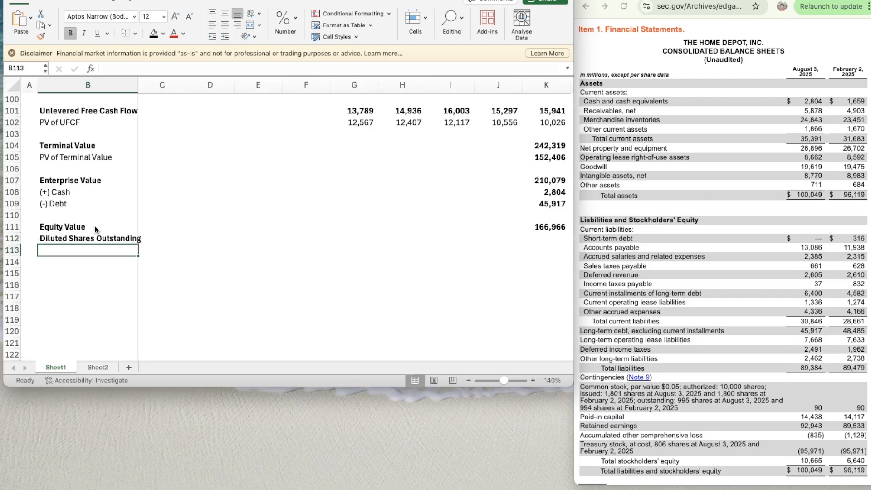
type("Implied Share Price")
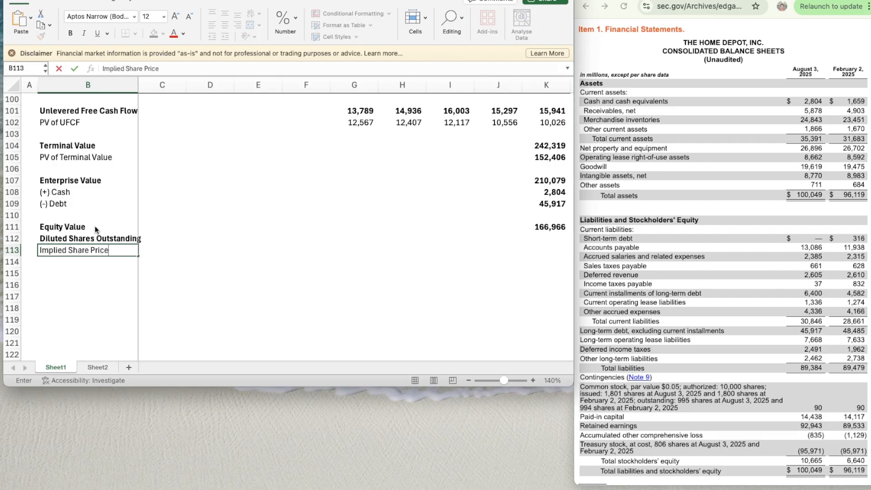
key("Return")
key("Up")
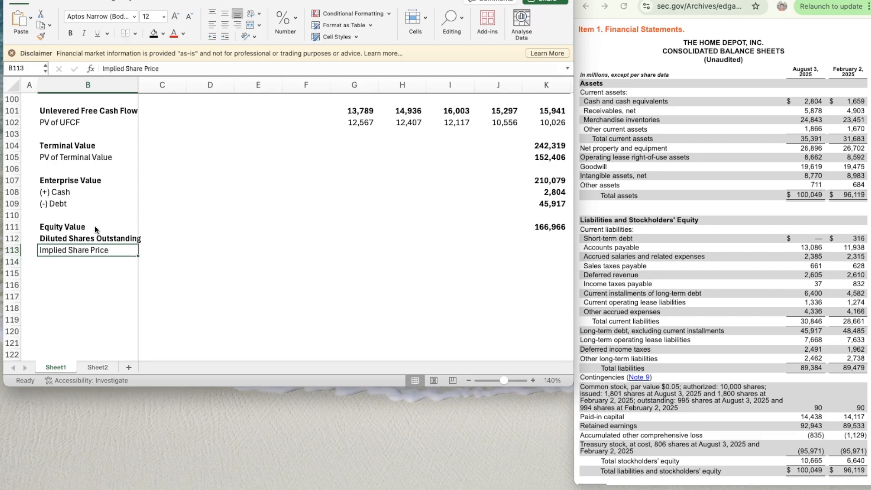
key("super+b")
- Find the diluted weighted average common shares in the 10-Q's Consolidated Statements of Earnings and enter 994 in K112
key("Down")
key("Down")
key("Right")
key("Right")
key("Right")
key("Right")
key("Right")
key("Right")
key("Right")
key("Right")
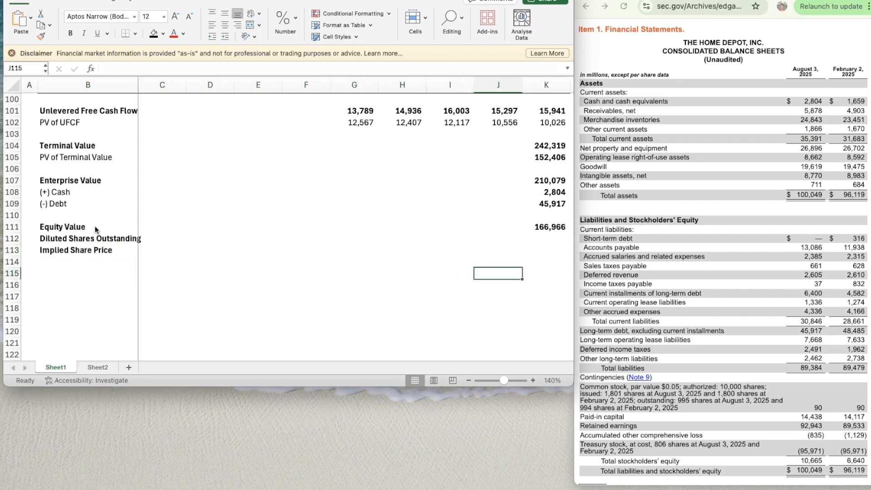
key("Up")
key("Up")
key("Up")
key("Right")
scroll(712, 281, "down", 5)
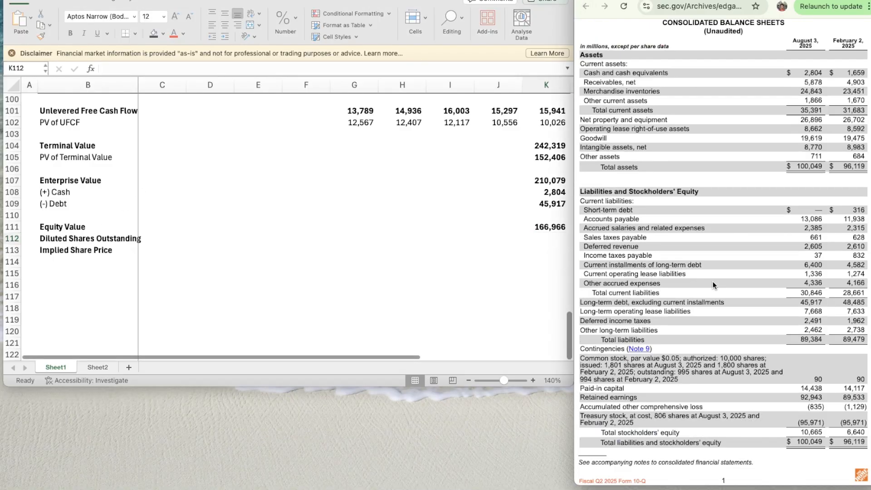
scroll(712, 281, "up", 10)
scroll(712, 284, "down", 15)
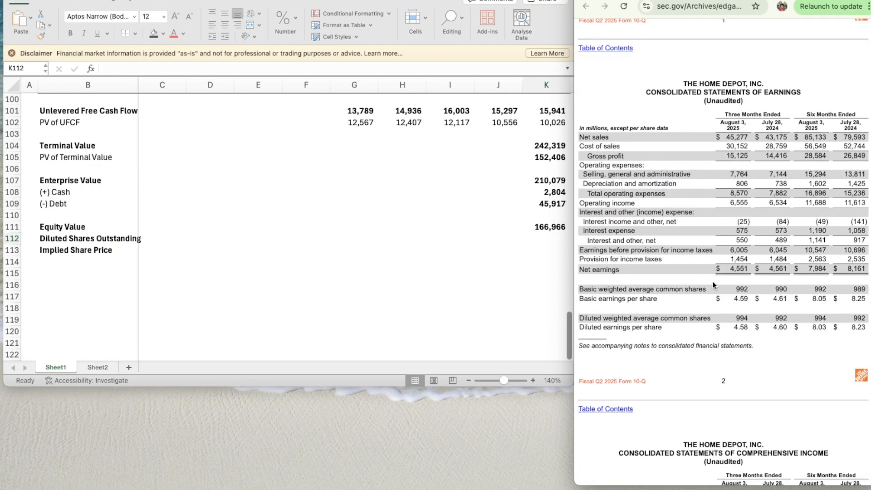
scroll(703, 311, "down", 1)
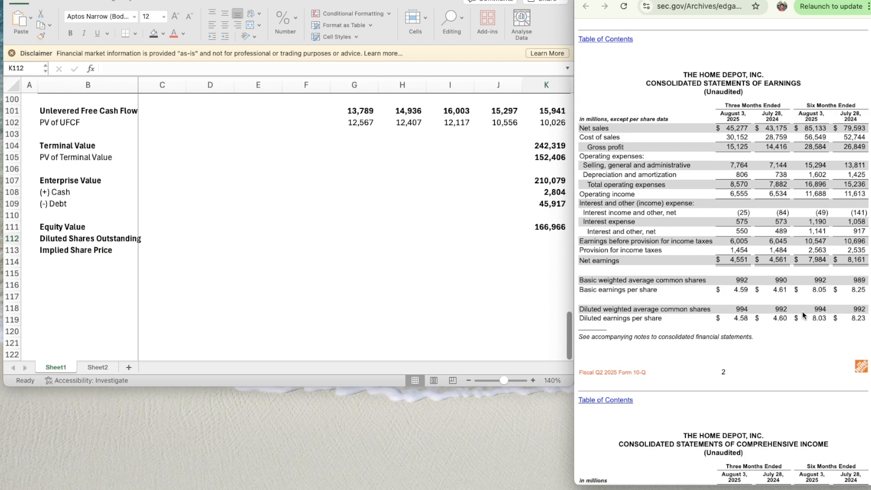
scroll(805, 320, "down", 1)
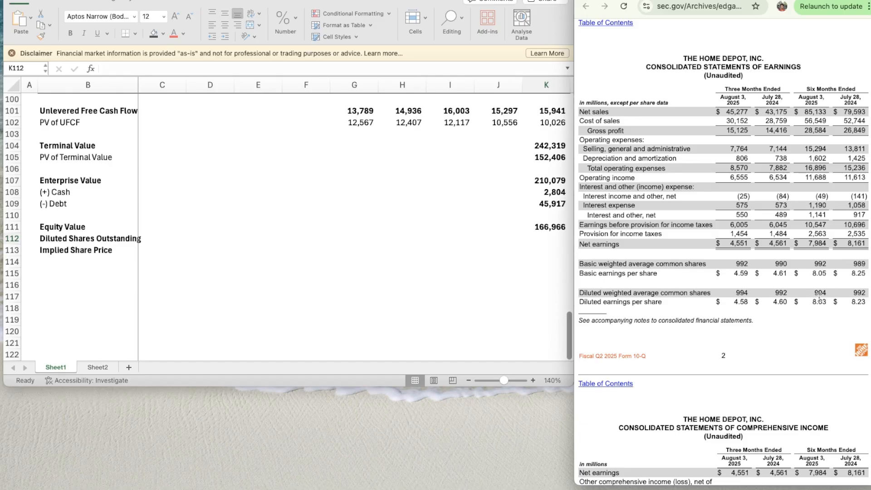
left_click(545, 241)
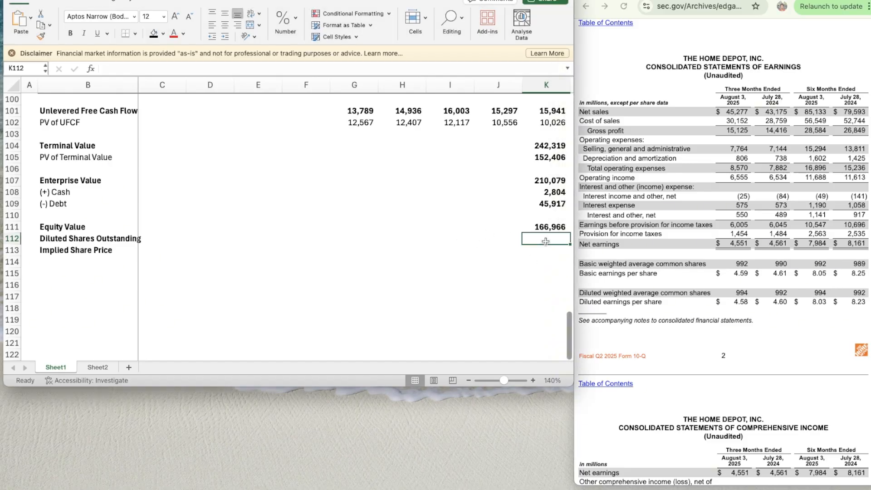
type("994")
key("Up")
- Calculate the Implied Share Price in K113 with the formula =K111/K112
key("Down")
key("Down")
type("=")
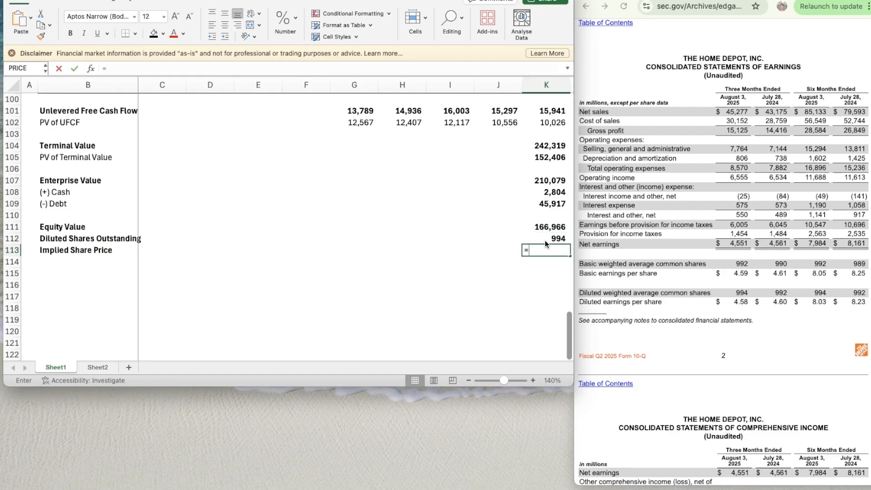
key("Up")
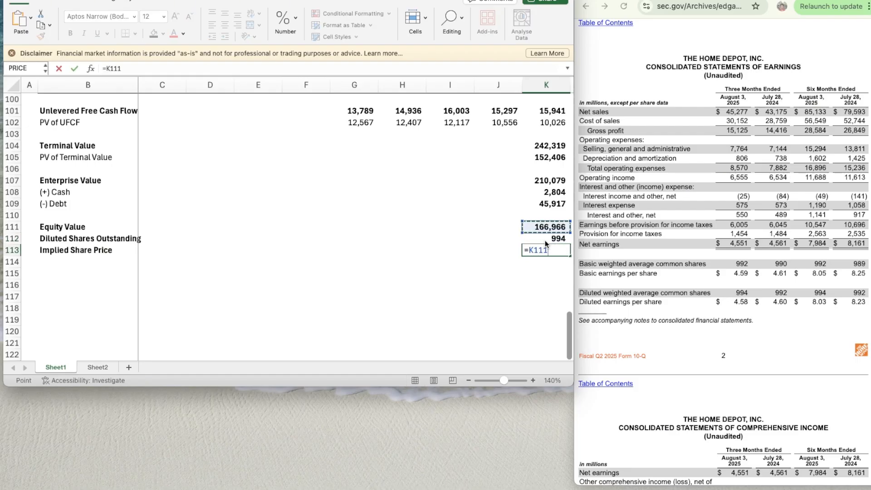
type("/")
left_click(545, 243)
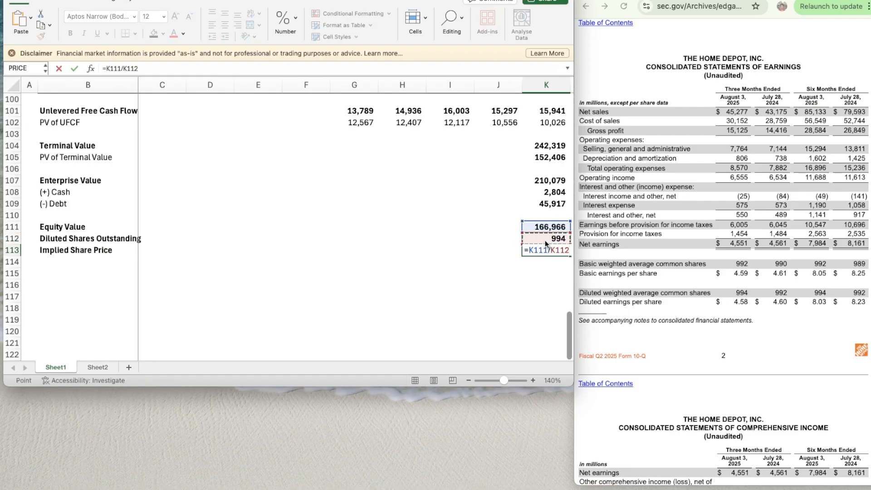
key("Return")
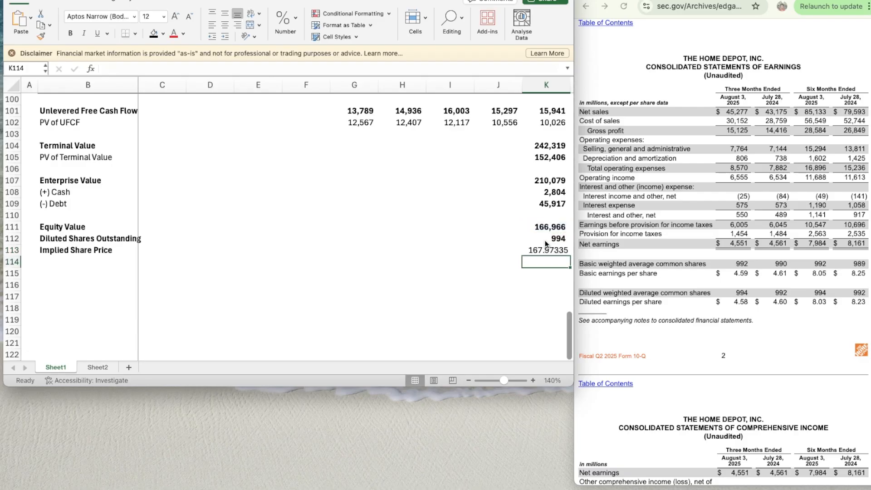
- Copy the formatting of the diluted shares cell K112 onto the Implied Share Price in K113
key("Up")
key("Up")
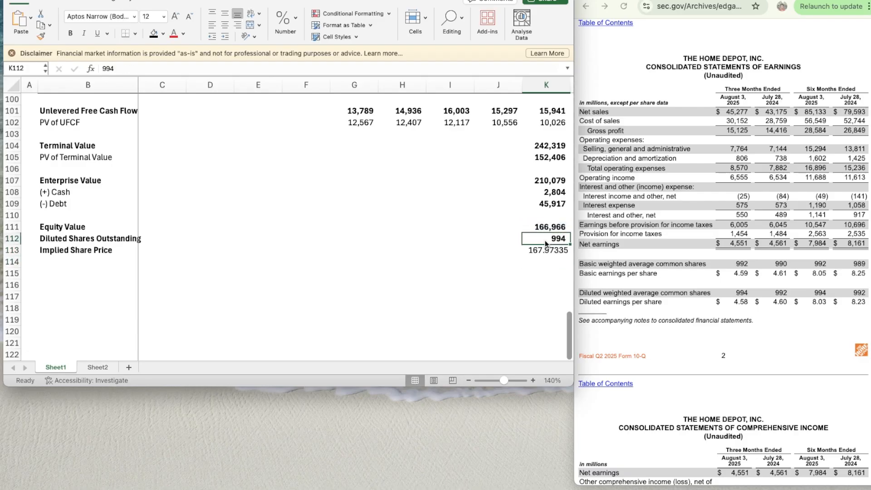
key("super+shift+c")
key("Down")
key("super+shift+v")
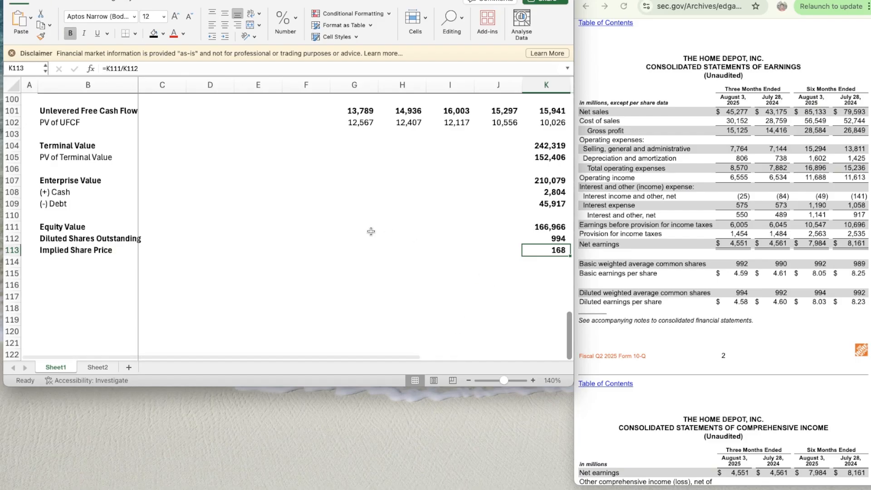
- Link the Implied price in G4 of the summary header to the DCF result with =K113
scroll(370, 231, "up", 10)
scroll(370, 232, "up", 20)
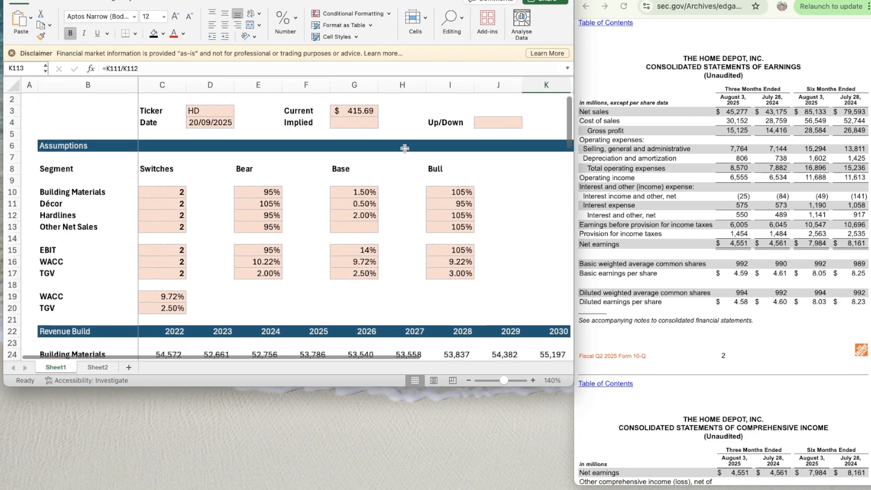
left_click(369, 122)
type("=")
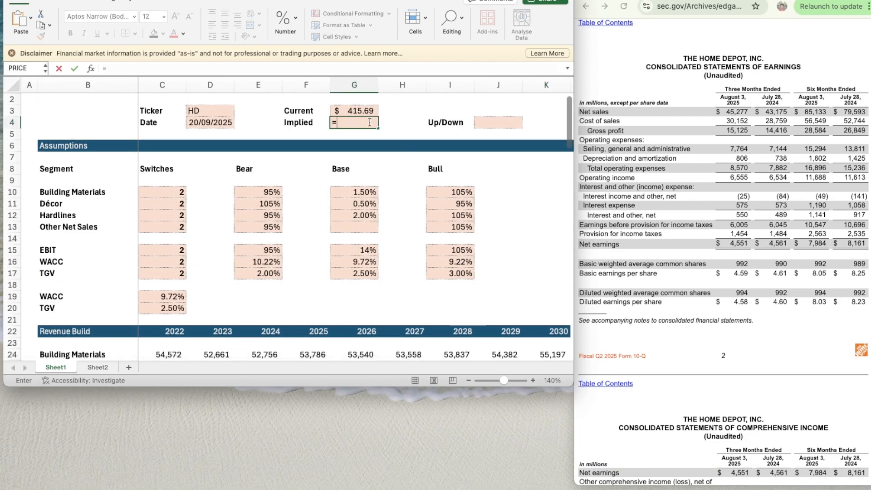
type("K113")
key("Return")
- Copy the dollar formatting of the Current price in G3 onto the Implied price in G4
key("Up")
key("Up")
key("super+shift+c")
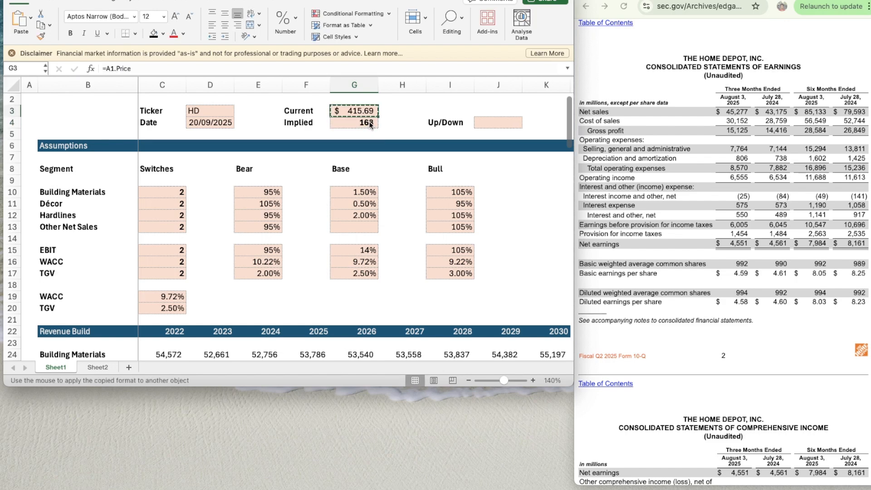
key("Down")
key("super+shift+v")
- Calculate the Up/Down percentage in J4 with the formula =G4/G3-1
key("Right")
key("Right")
key("Right")
type("=")
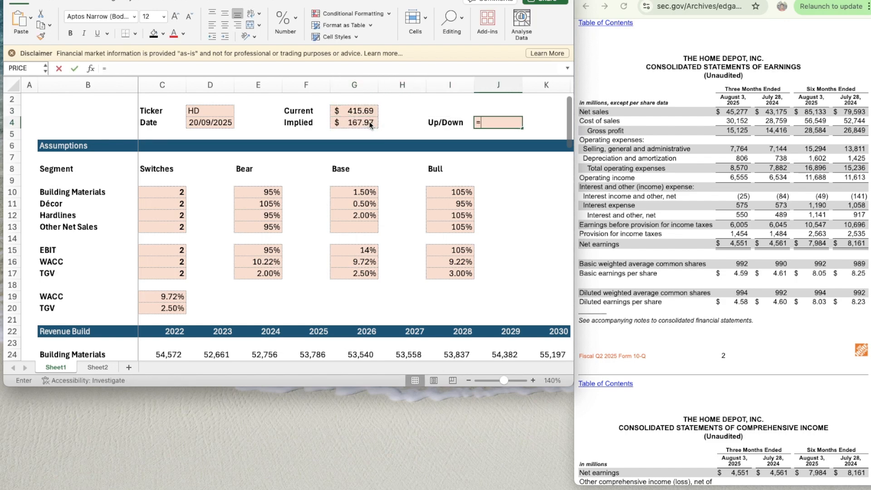
left_click(369, 121)
type("/")
key("Up")
key("Left")
key("Left")
key("Left")
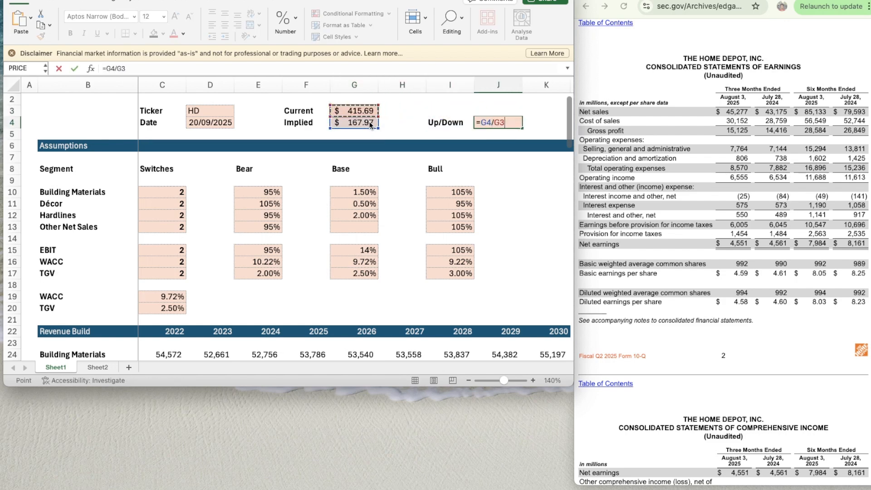
type("-1")
key("Return")
- Copy the percentage formatting of the Building Materials Base assumption in G10 onto the Up/Down cell J4
left_click(454, 201)
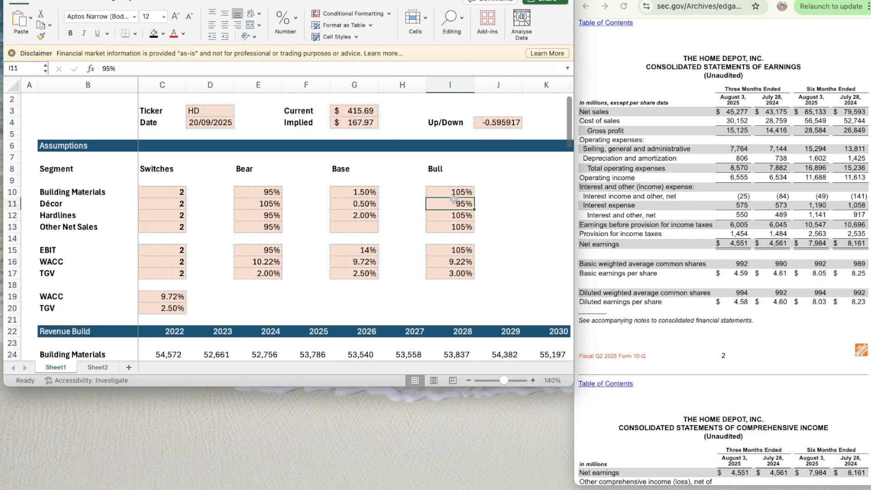
left_click(365, 192)
key("shift+super+c")
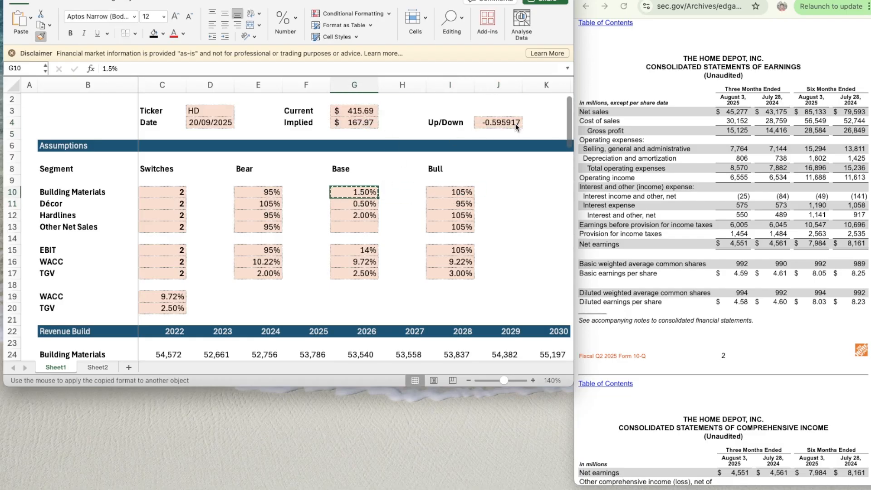
left_click(516, 126)
left_click(510, 140)
key("Left")
key("Left")
key("Left")
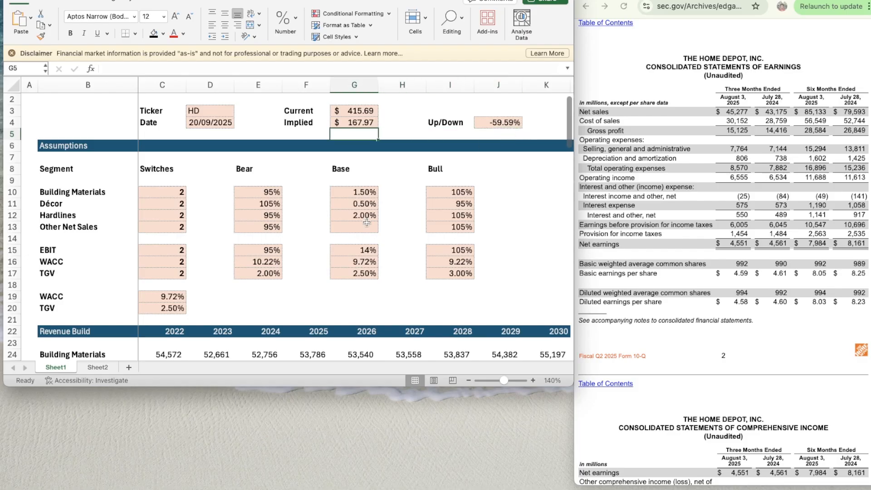
- Set all the scenario switches in C10:C13 and C15:C17 to 3 to test the Bull case
scroll(355, 237, "up", 1)
left_click(162, 204)
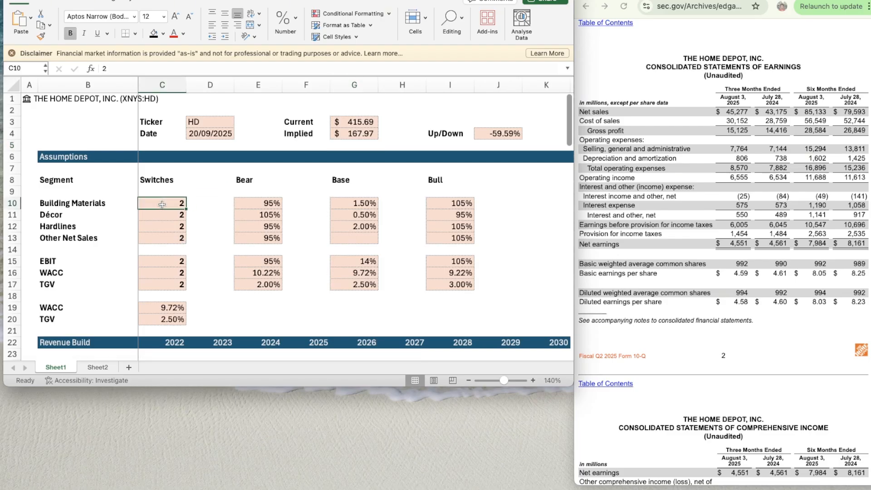
type("3")
key("Return")
type("3")
key("Return")
type("3")
key("Return")
type("3")
key("Return")
key("Return")
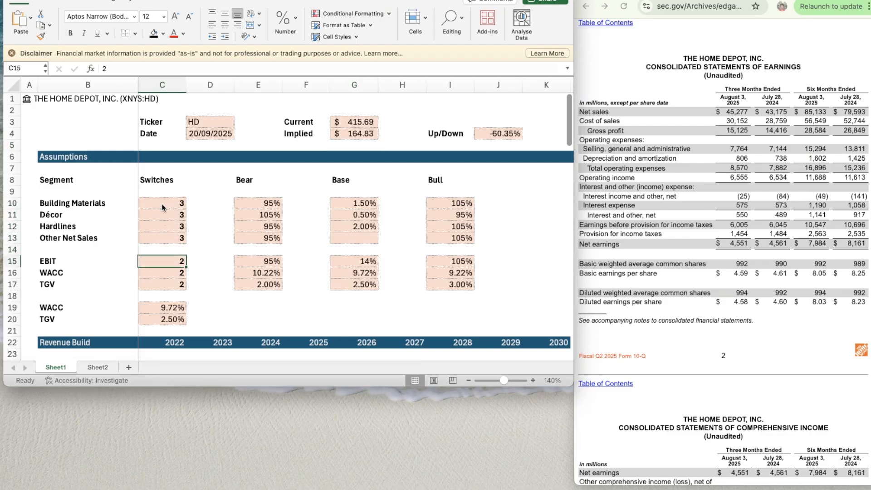
type("3")
key("Return")
type("3")
key("Return")
type("3")
key("Return")
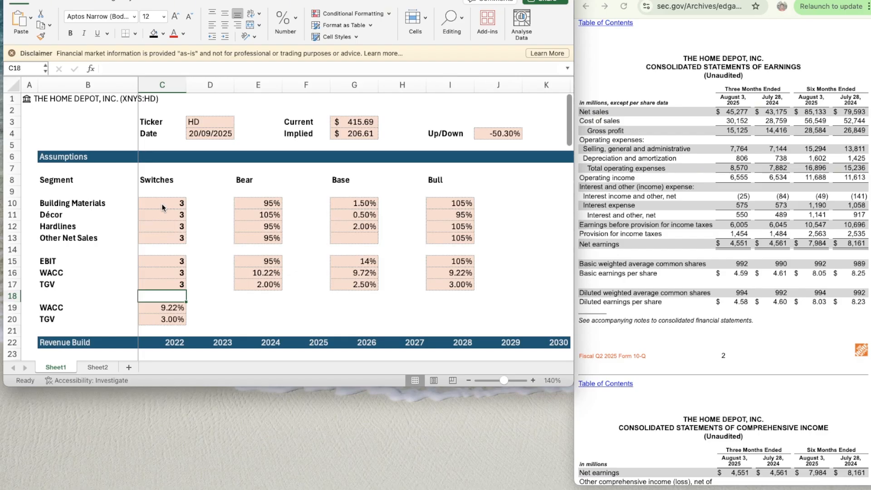
- Return all the scenario switches in C10:C13 and C15:C17 to 2 for the Base case
key("Up")
type("2")
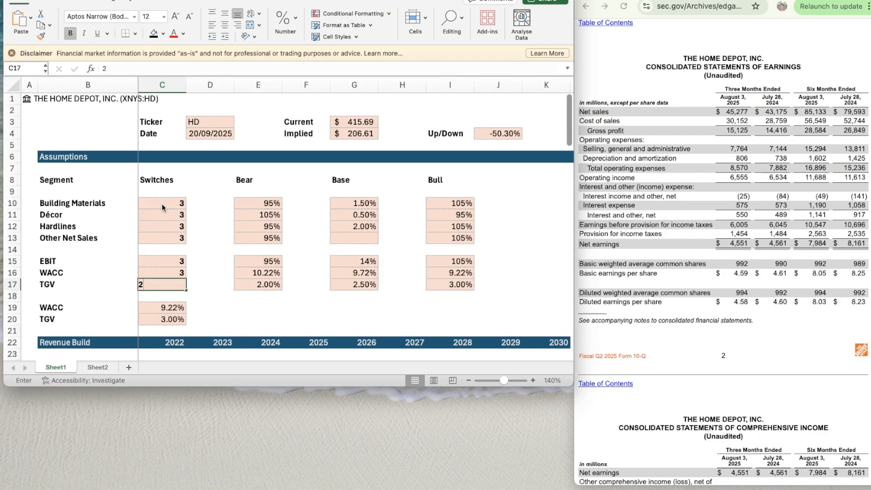
key("Up")
type("2")
key("Up")
type("2")
key("Up")
key("Up")
type("2")
key("Up")
type("2")
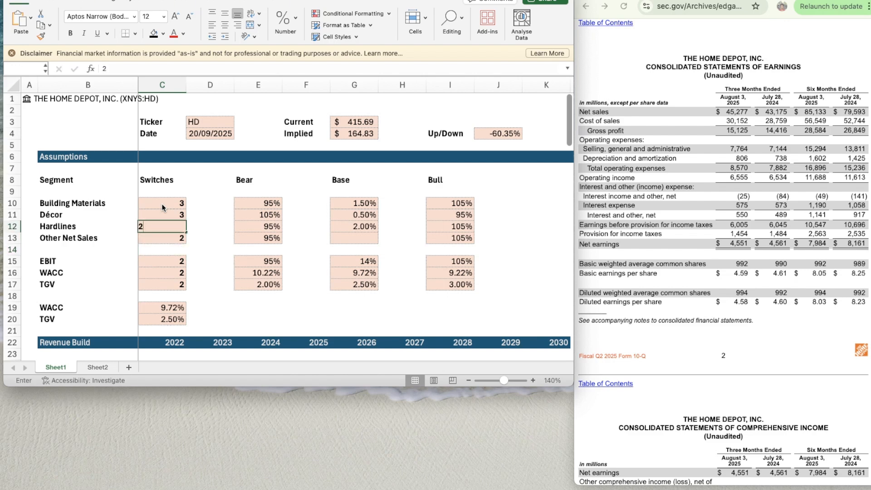
key("Up")
type("2")
key("Up")
type("2")
key("Up")
key("Right")
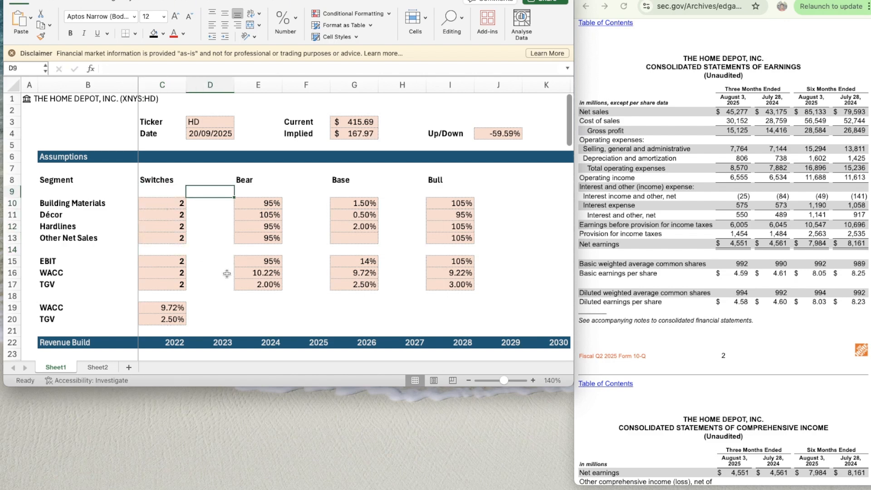
- Review the model's sections from the Revenue Build to the Implied Share Price, finishing back at the assumptions
scroll(331, 292, "down", 10)
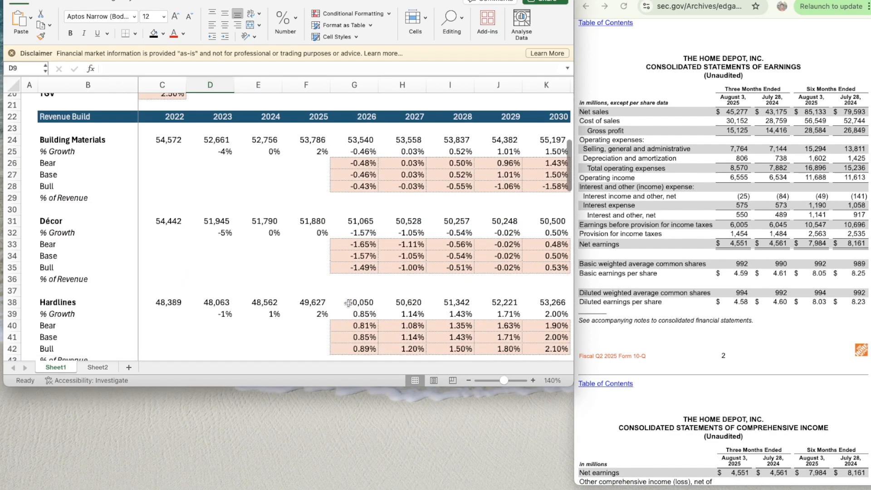
scroll(347, 302, "down", 14)
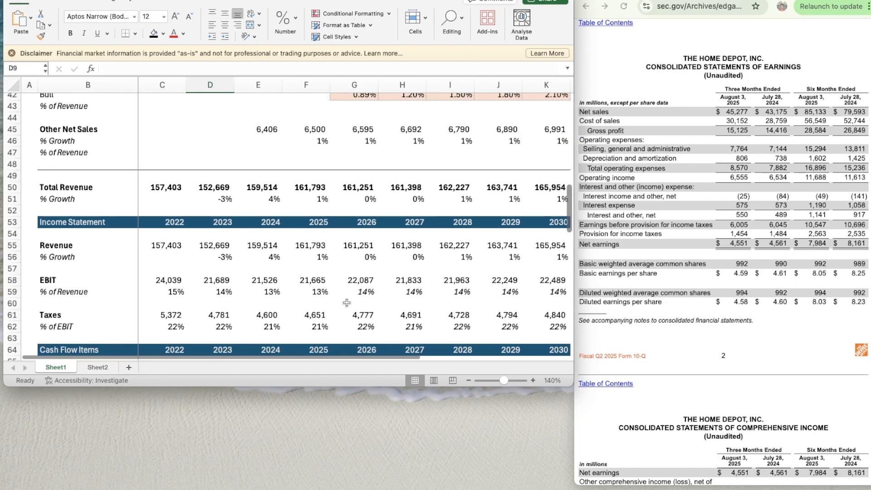
scroll(346, 303, "down", 16)
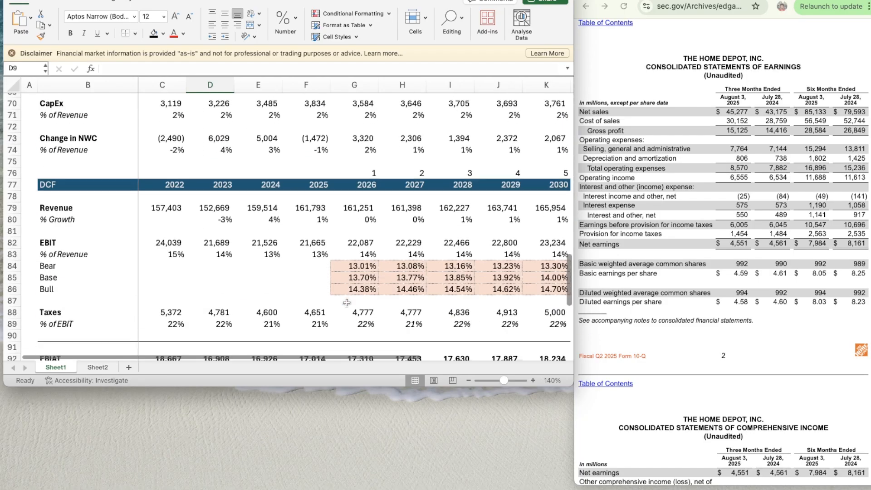
scroll(347, 303, "down", 9)
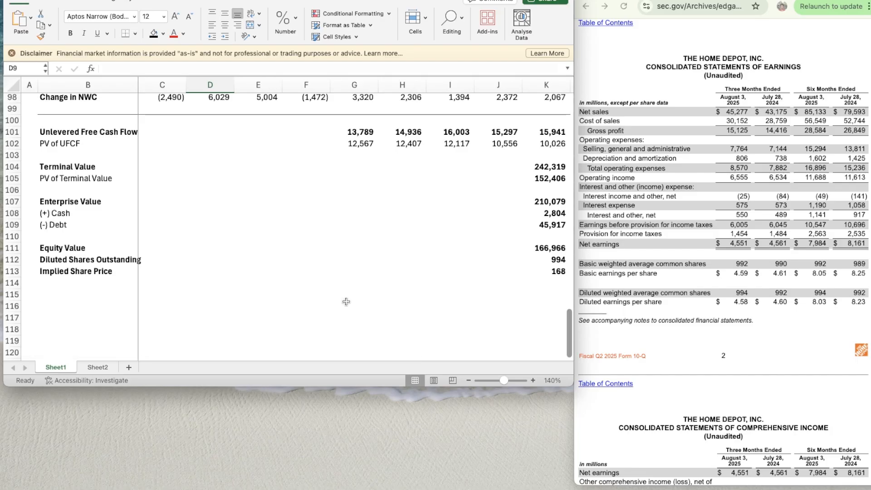
scroll(346, 302, "up", 2)
scroll(346, 302, "up", 20)
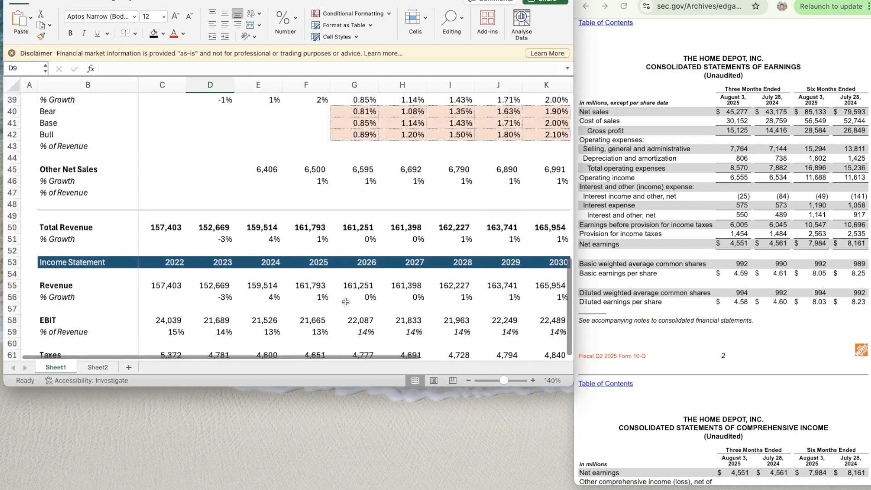
scroll(345, 302, "up", 10)
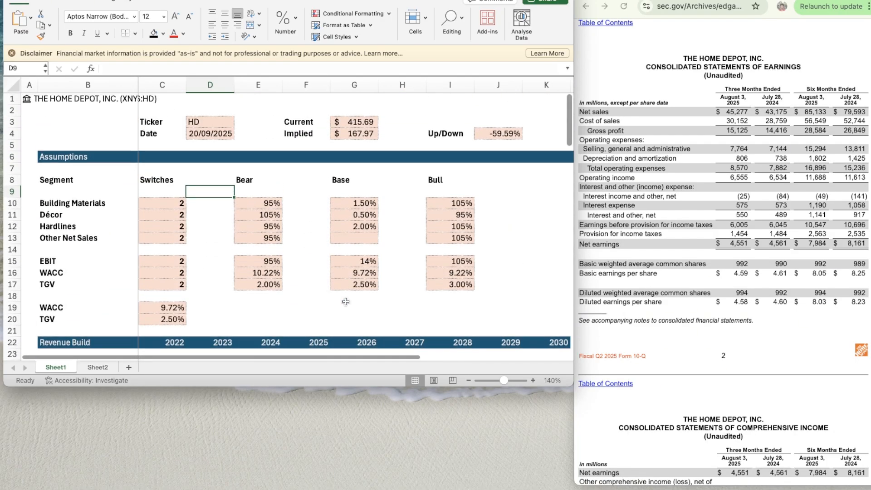